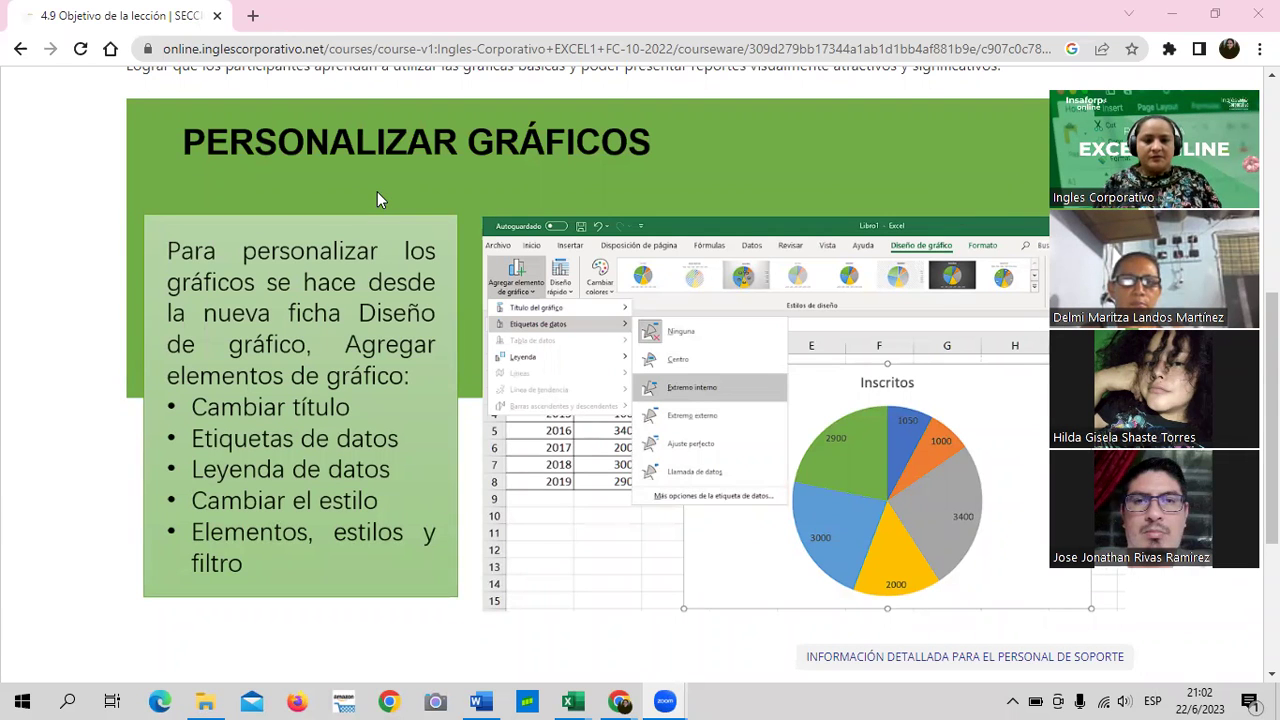
Scroll up and down through the current Open edX lesson page to review it.
scroll(547, 373, "down", 1)
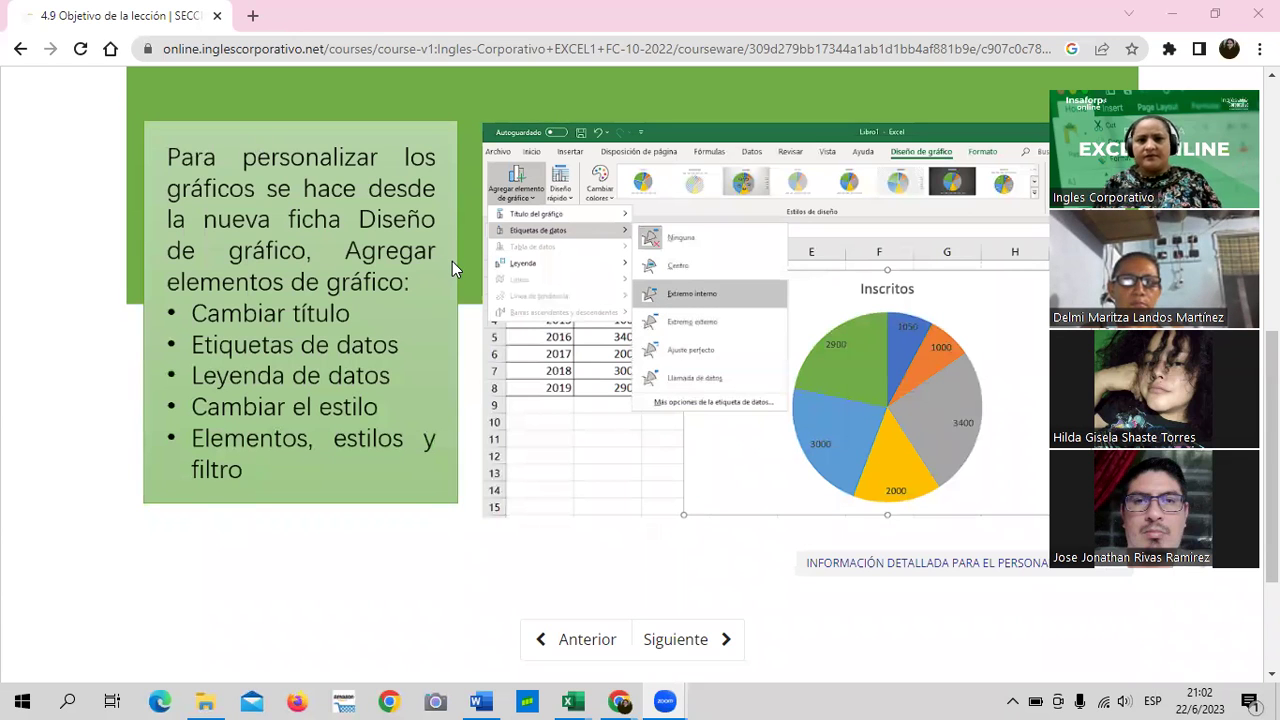
scroll(480, 392, "up", 3)
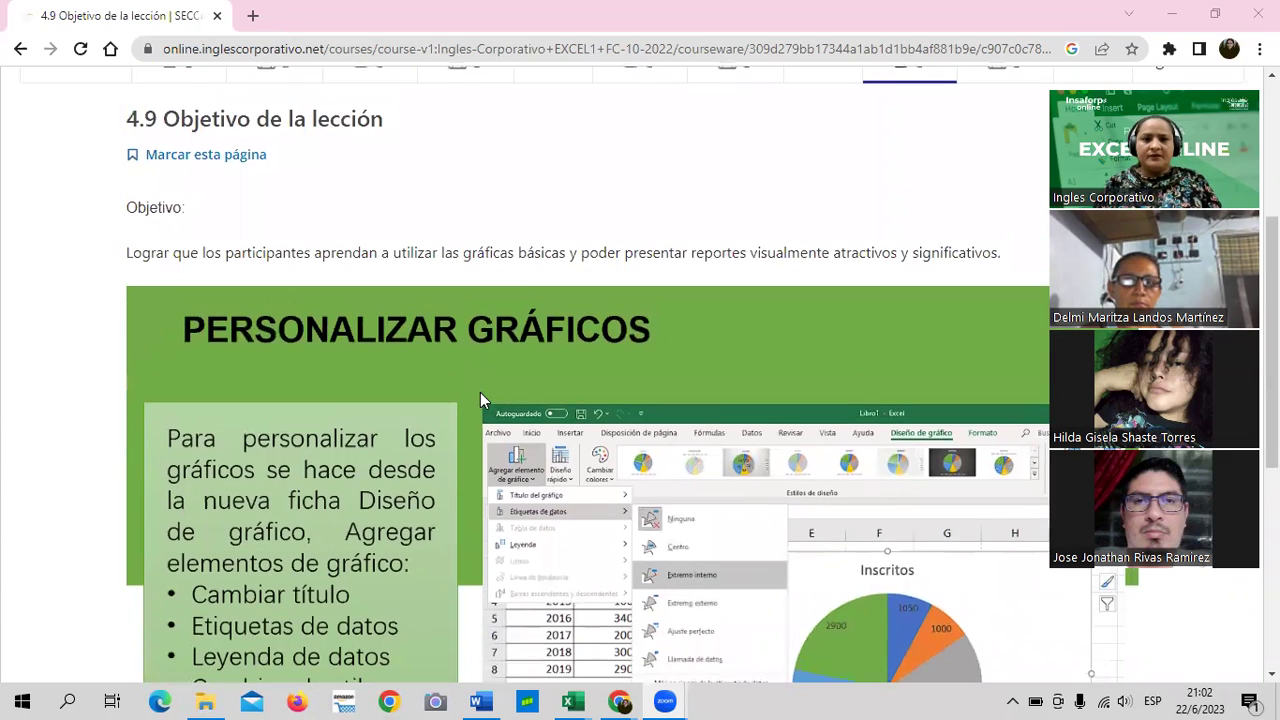
scroll(480, 392, "up", 1)
scroll(480, 392, "up", 1)
scroll(479, 390, "up", 1)
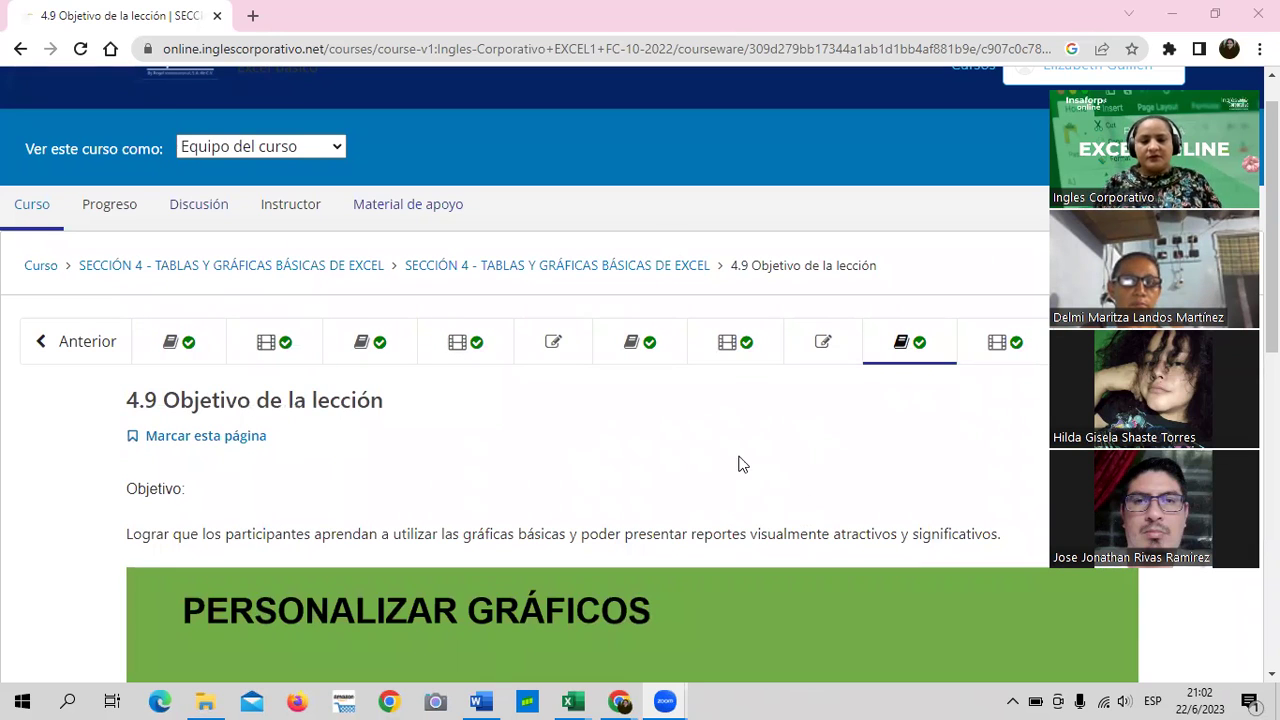
scroll(688, 434, "down", 1)
scroll(688, 434, "down", 2)
scroll(688, 434, "down", 3)
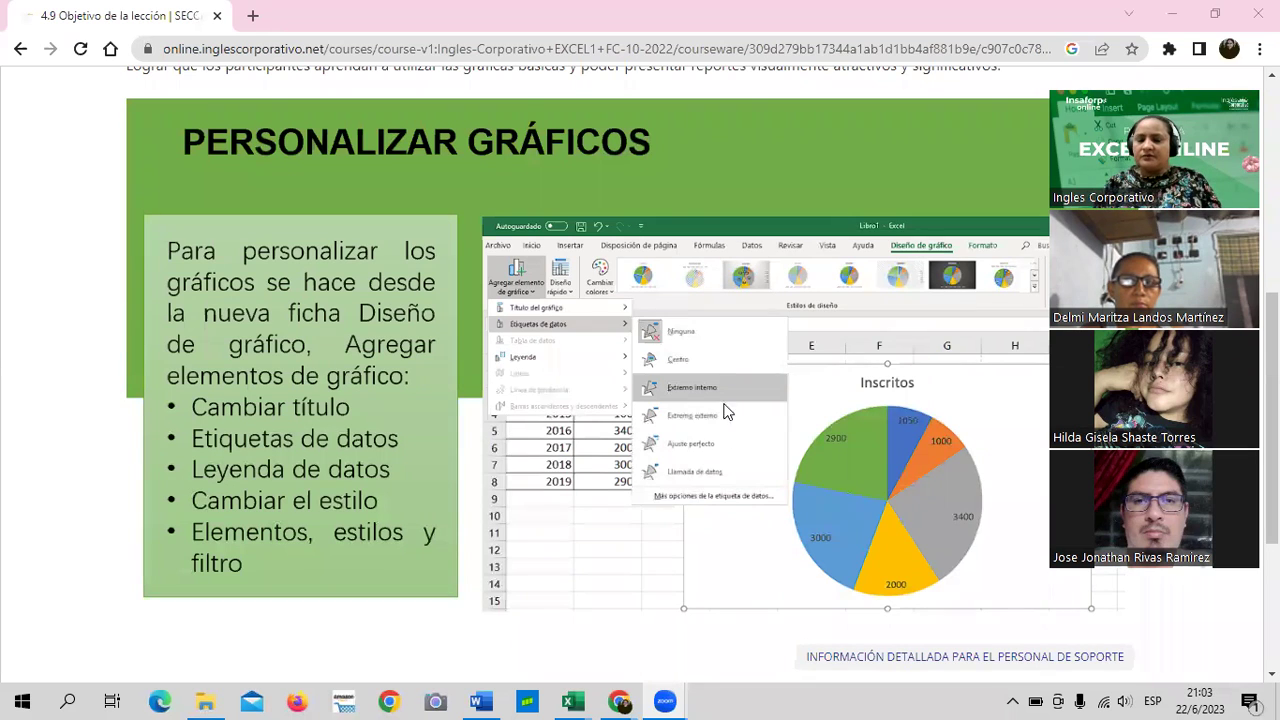
scroll(656, 420, "down", 2)
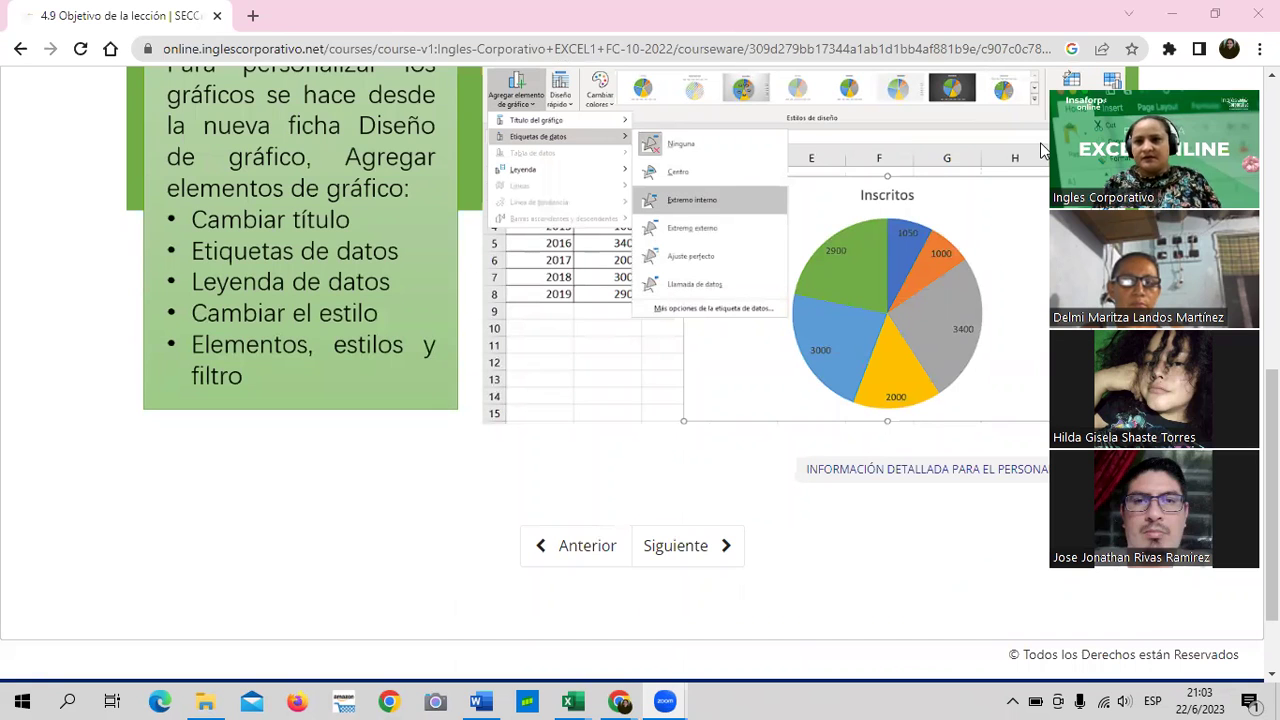
scroll(872, 259, "up", 2)
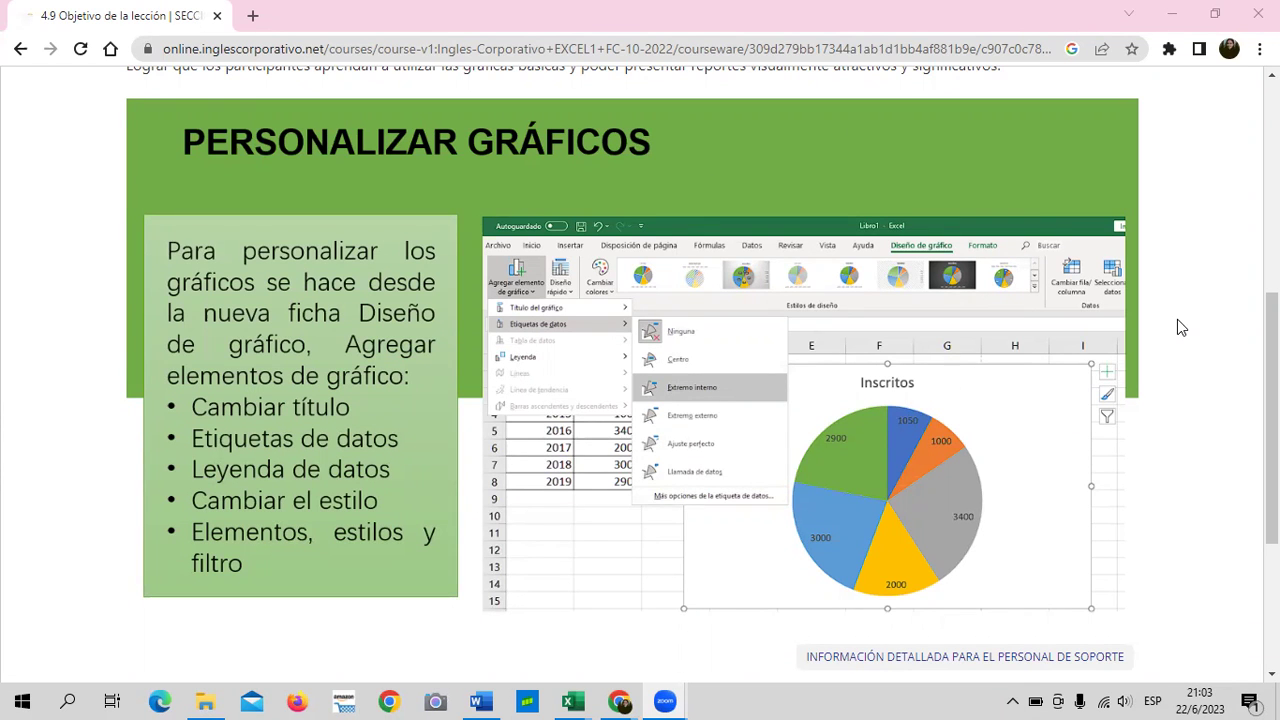
scroll(1175, 323, "up", 3)
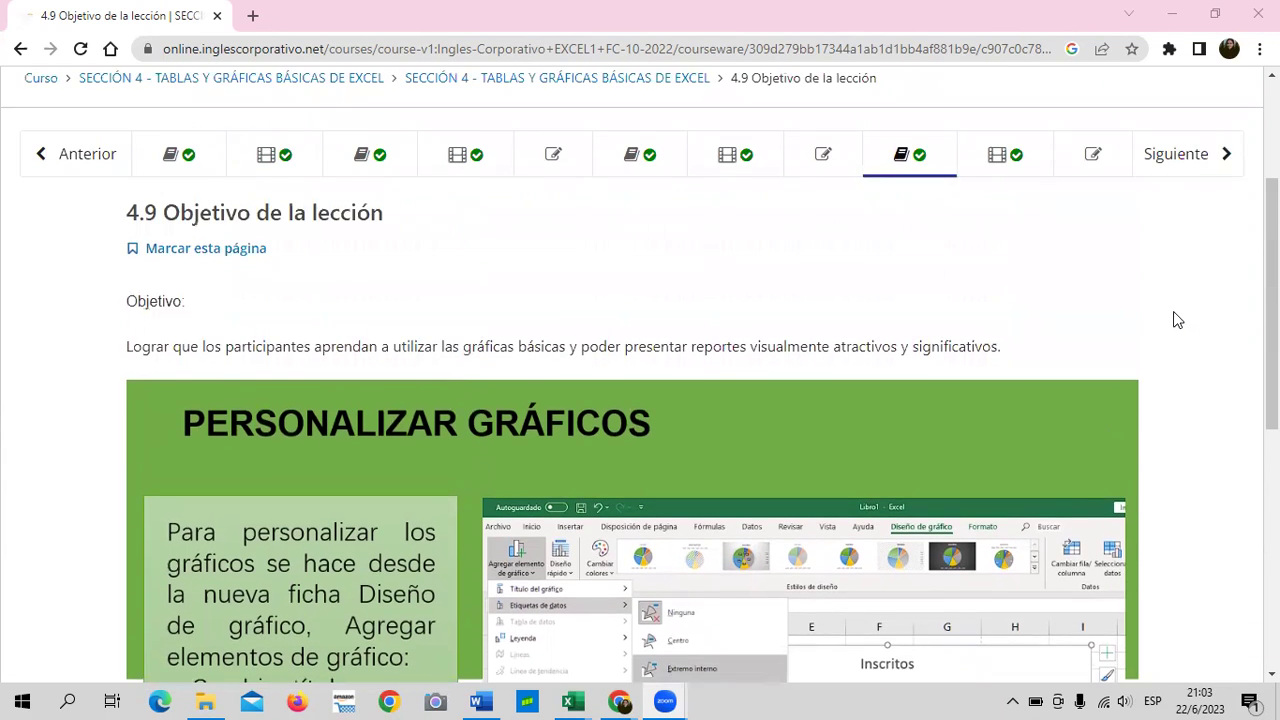
scroll(1175, 320, "up", 1)
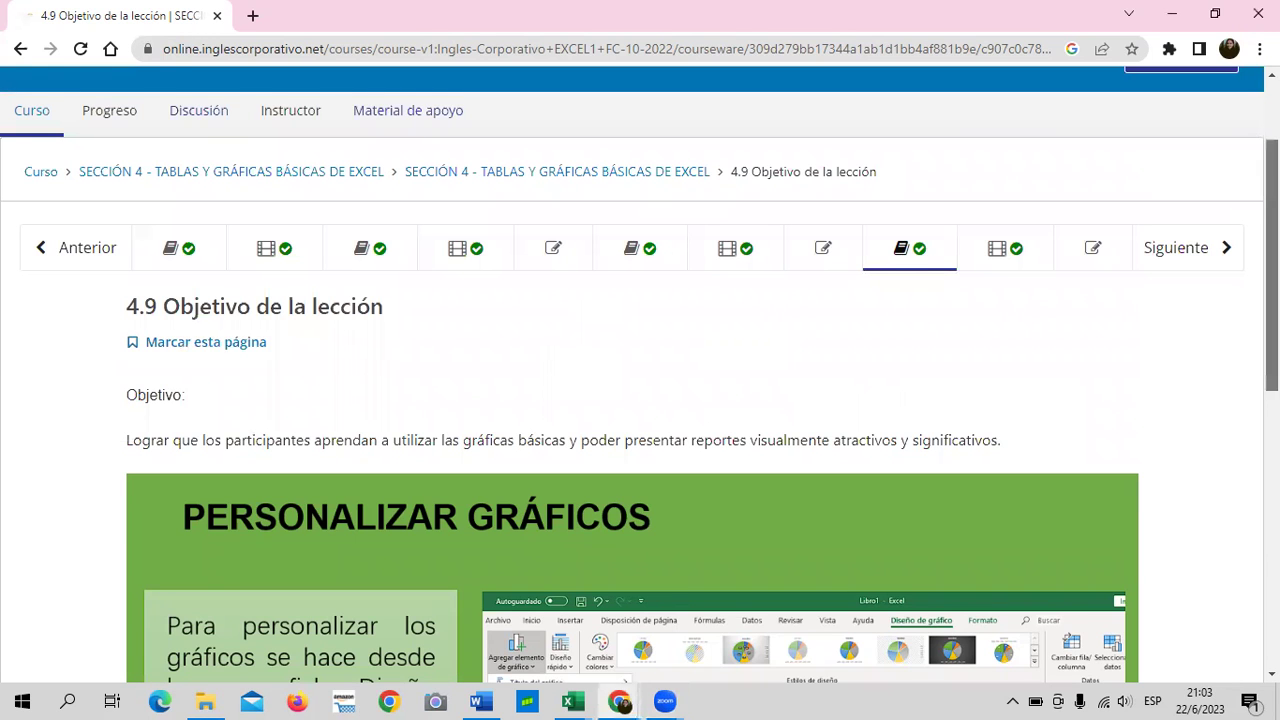
scroll(640, 380, "up", 1)
scroll(640, 380, "down", 1)
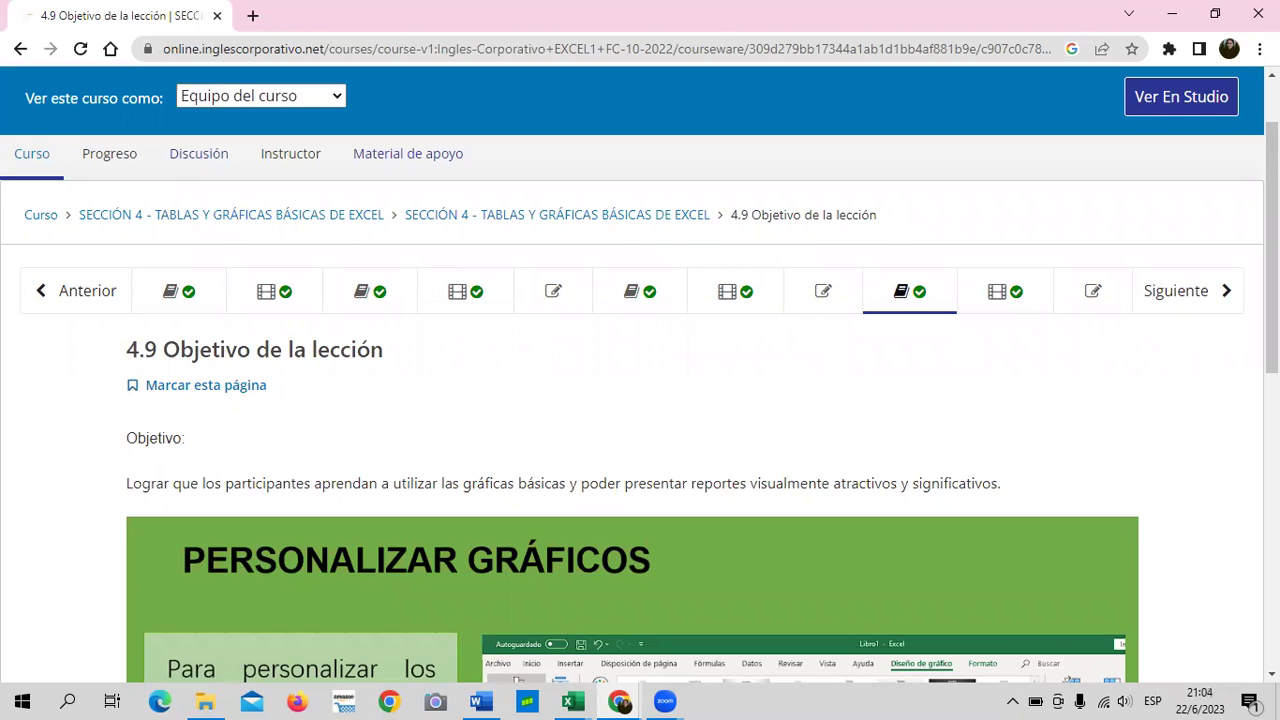
scroll(640, 378, "up", 1)
scroll(640, 378, "down", 1)
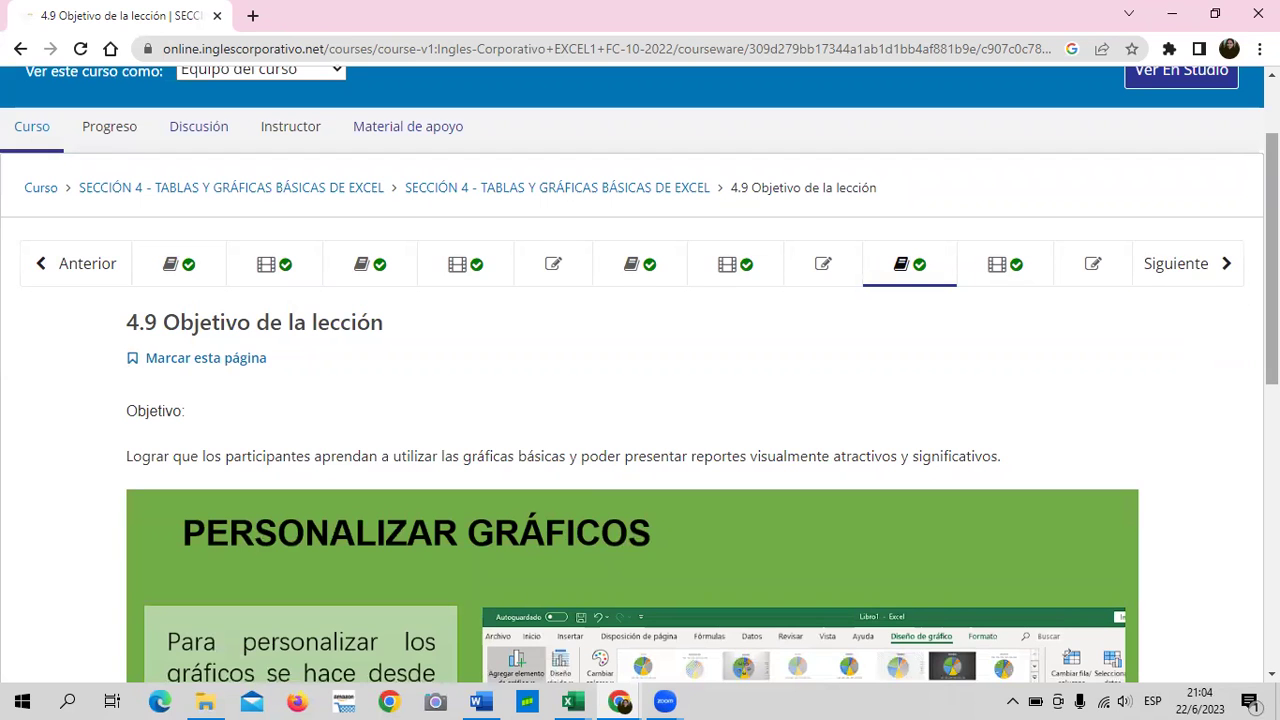
scroll(640, 400, "up", 1)
scroll(640, 400, "down", 2)
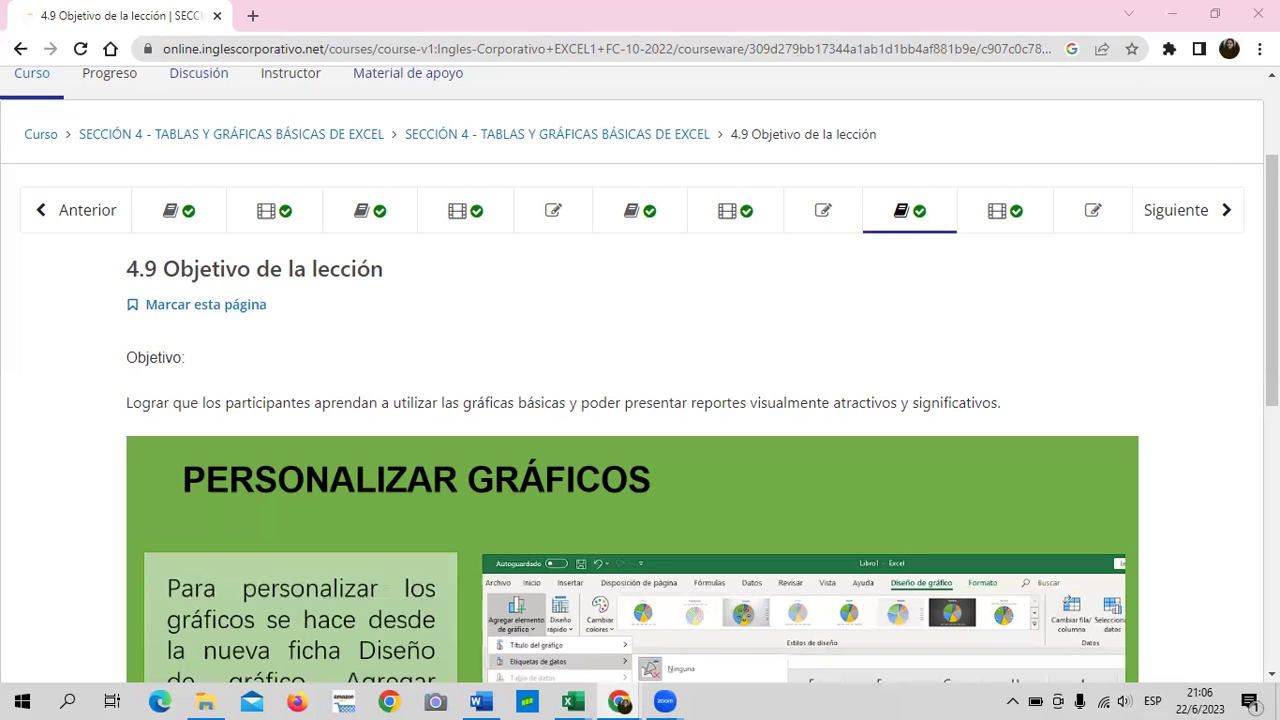
scroll(1272, 250, "up", 2)
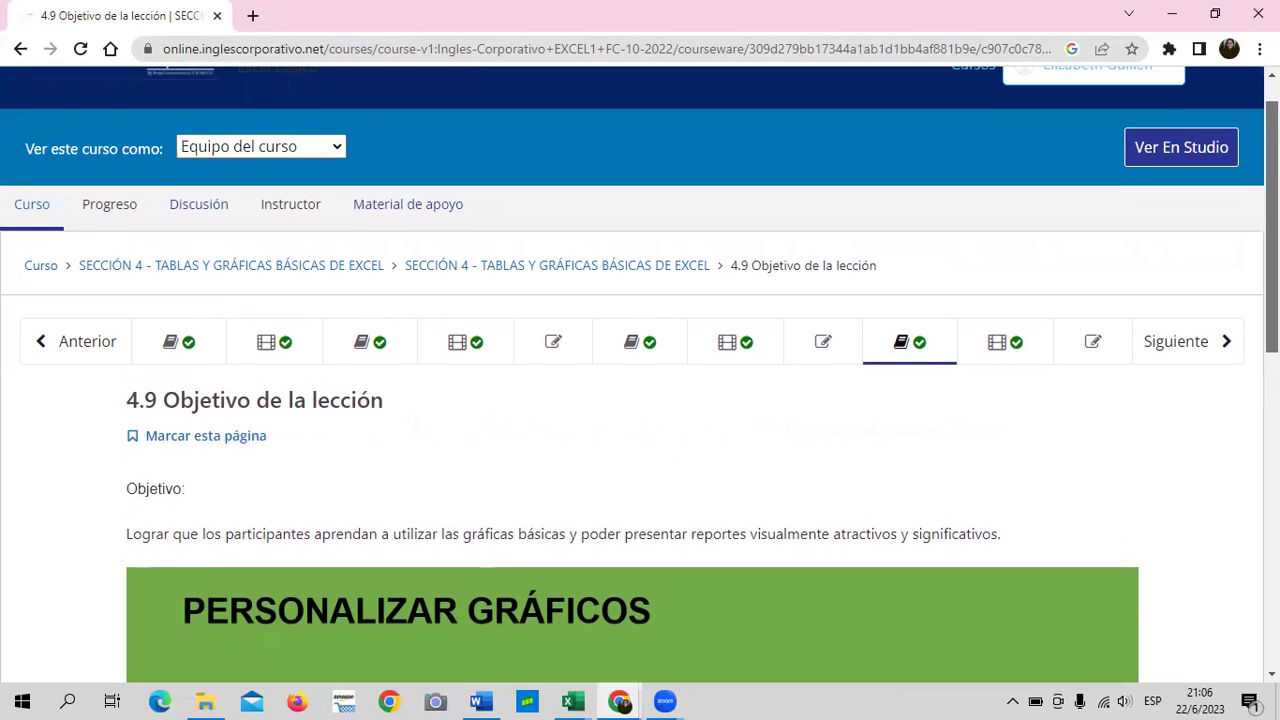
scroll(1272, 250, "down", 1)
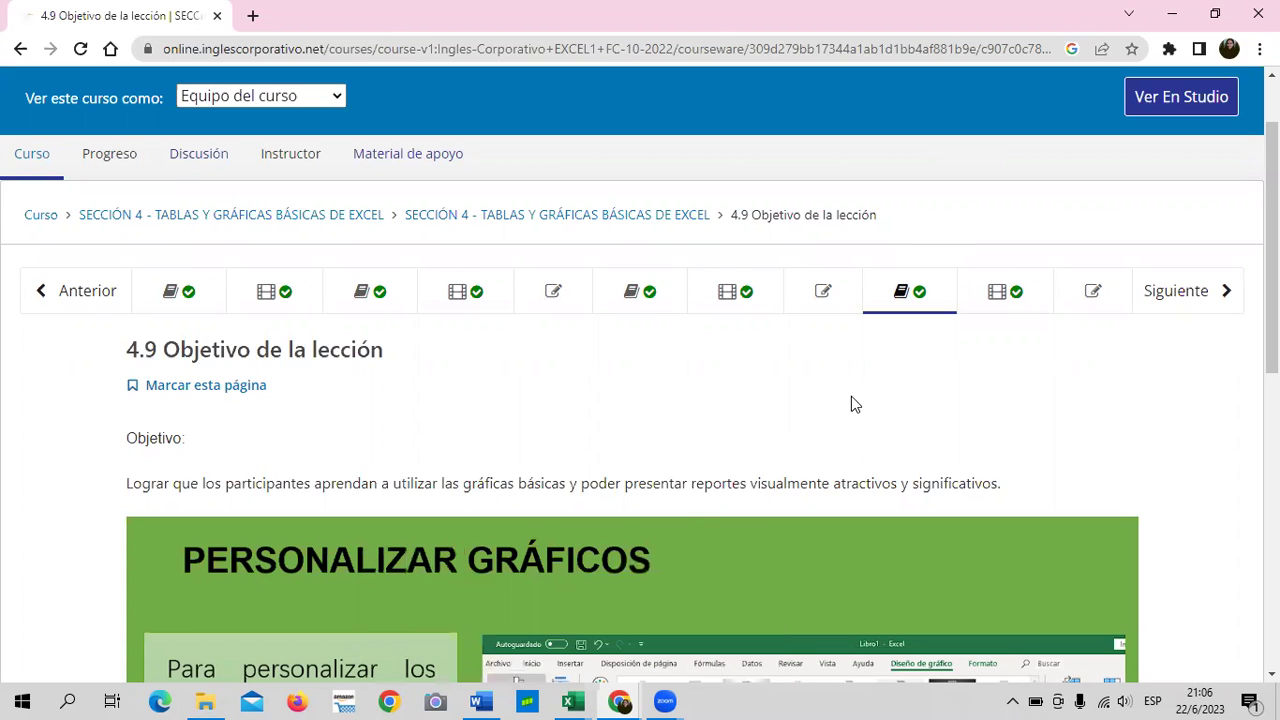
scroll(1160, 360, "up", 1)
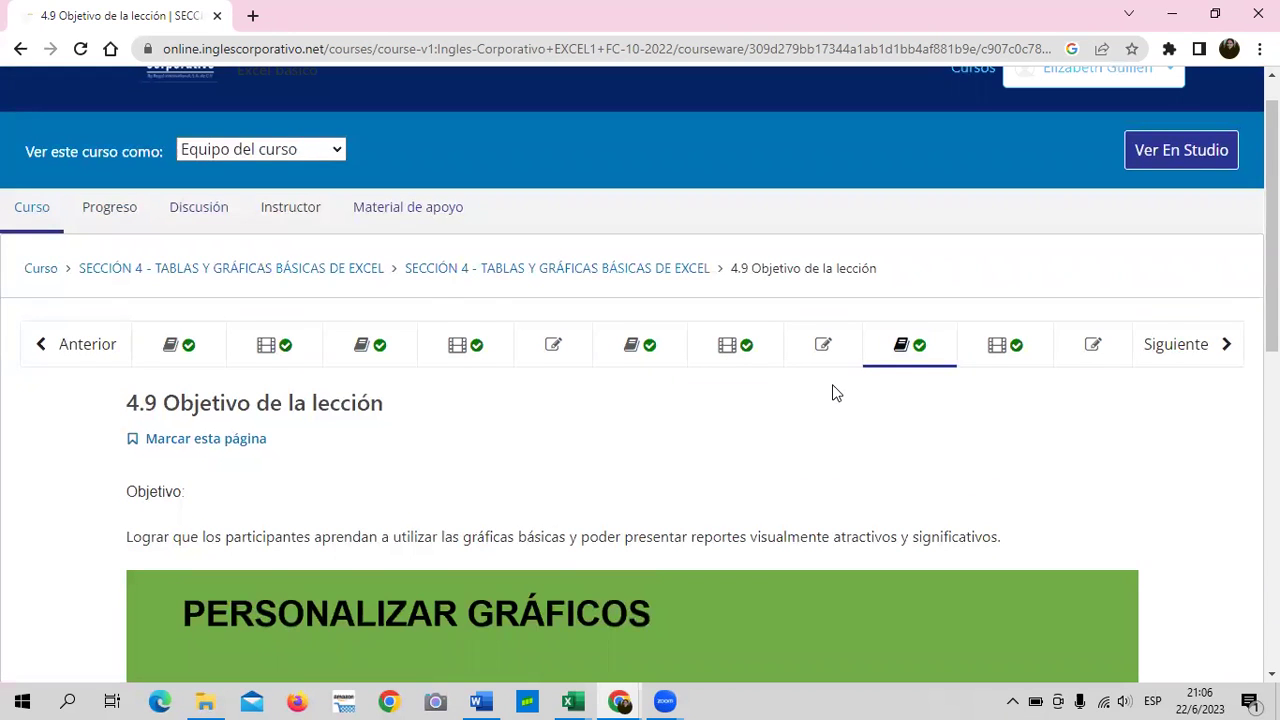
scroll(834, 393, "down", 1)
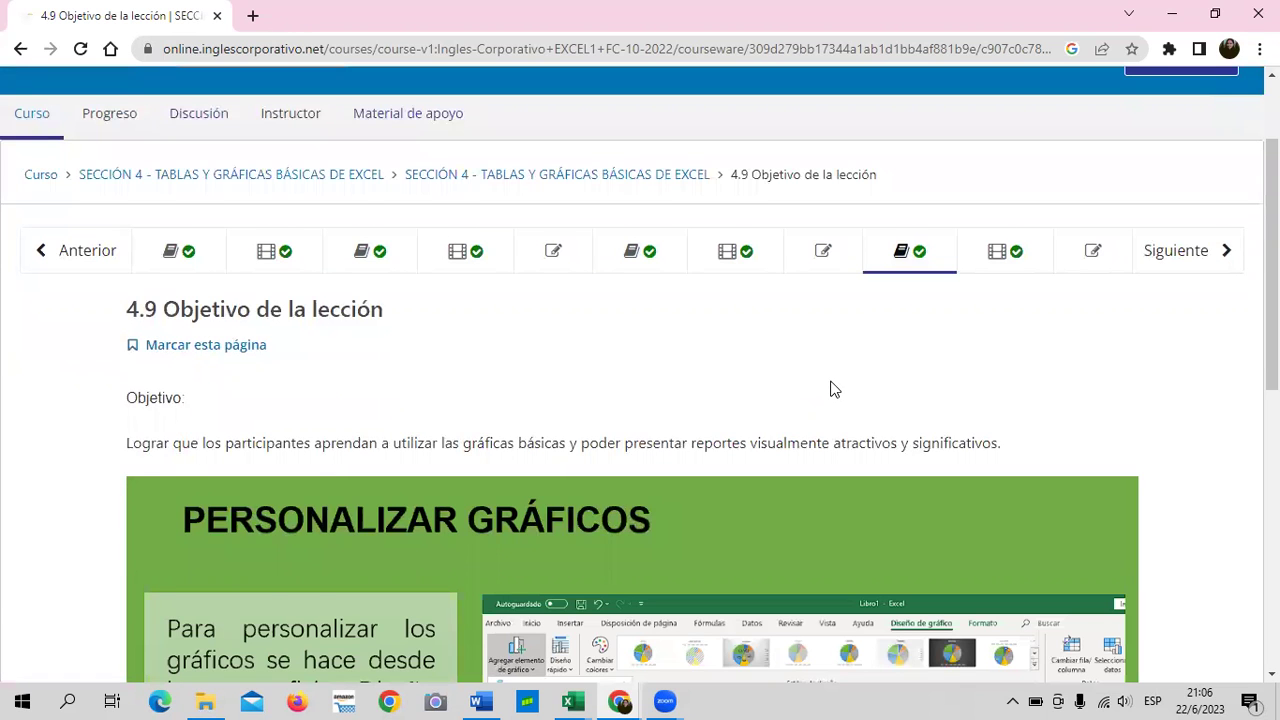
scroll(835, 390, "down", 1)
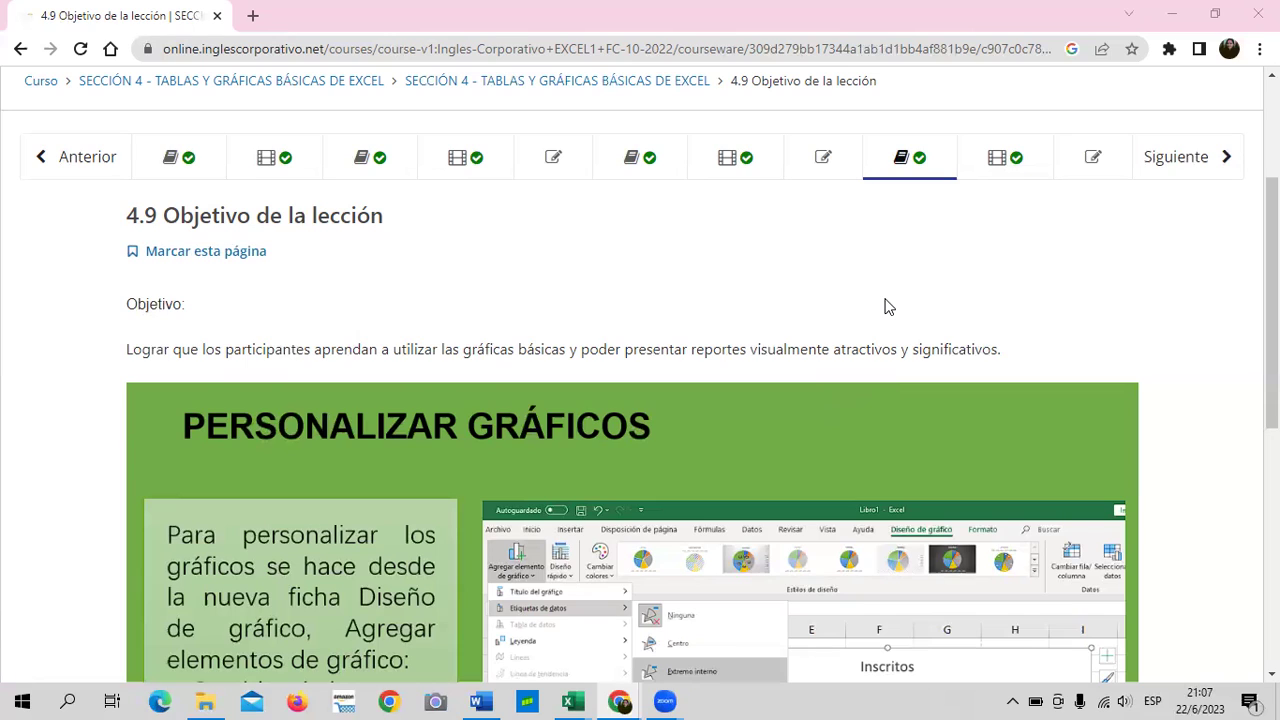
left_click(1223, 157)
scroll(598, 499, "down", 1)
scroll(657, 460, "down", 1)
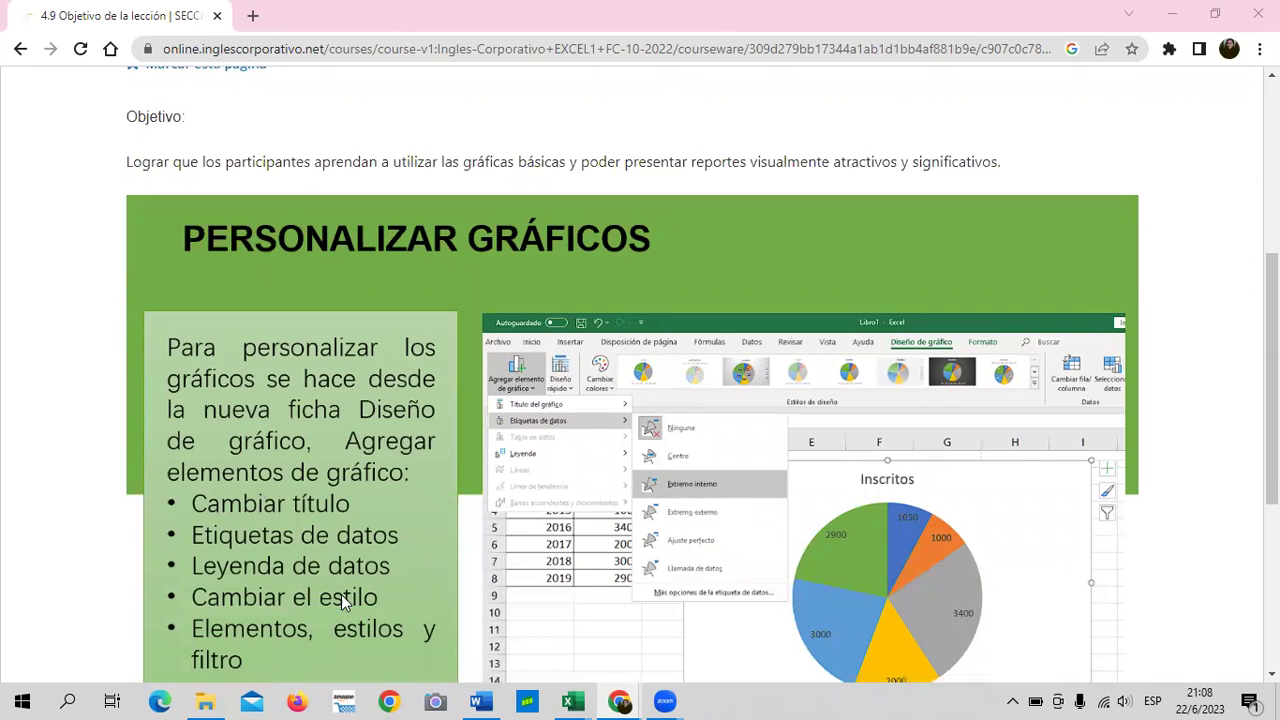
scroll(424, 507, "down", 1)
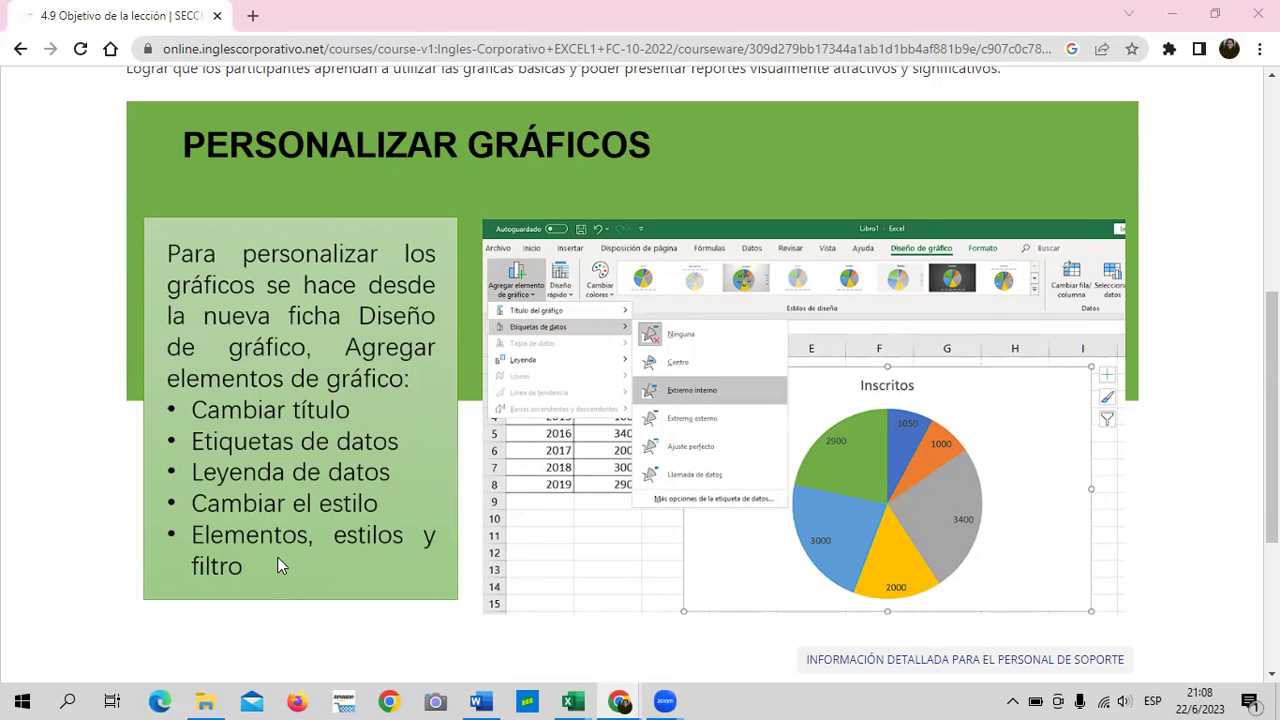
scroll(574, 508, "down", 2)
scroll(626, 474, "up", 2)
scroll(858, 480, "down", 2)
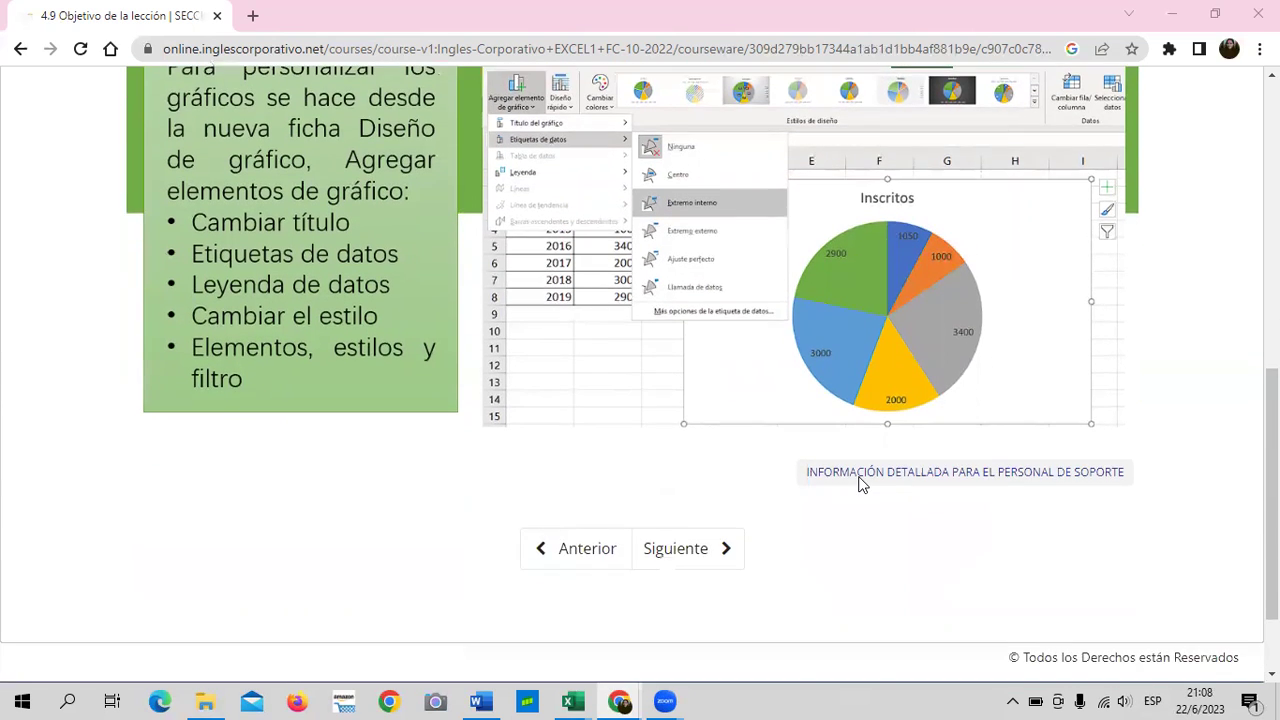
Go to lesson 4.10 Gráficas básicas and scroll down to its embedded YouTube video.
left_click(697, 556)
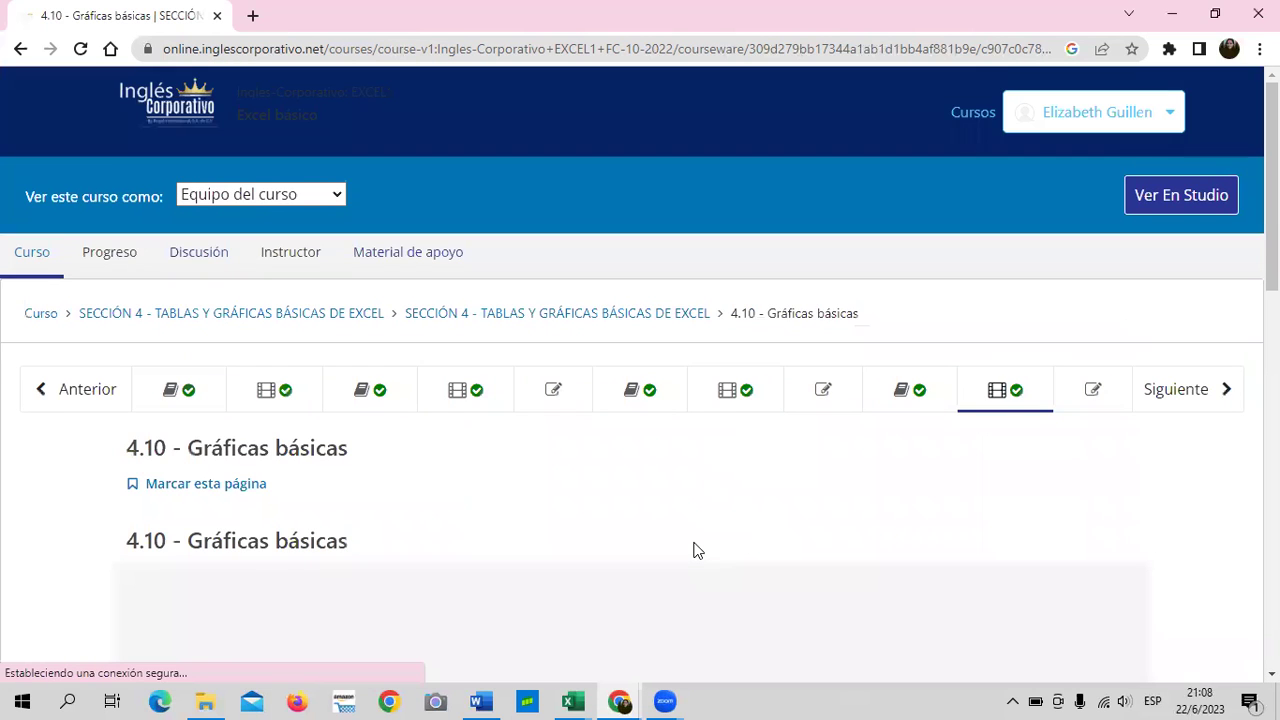
scroll(629, 525, "down", 2)
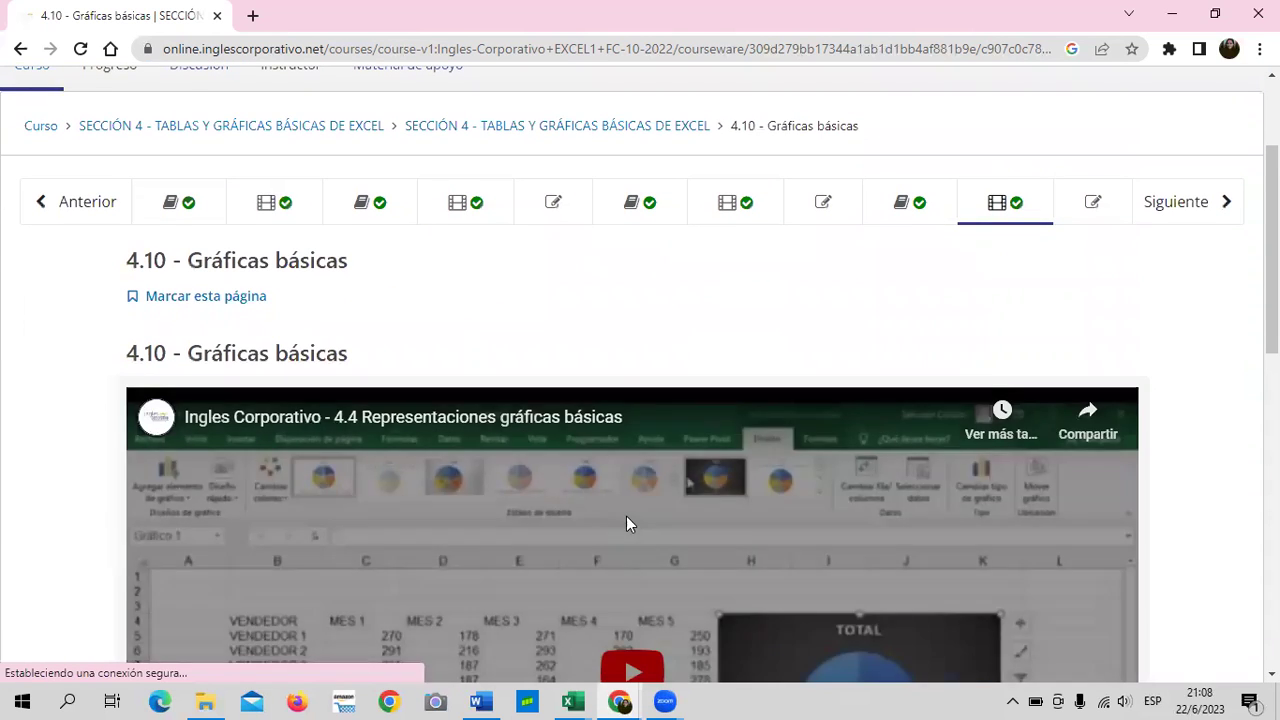
scroll(626, 520, "down", 1)
scroll(626, 524, "down", 2)
scroll(626, 524, "down", 3)
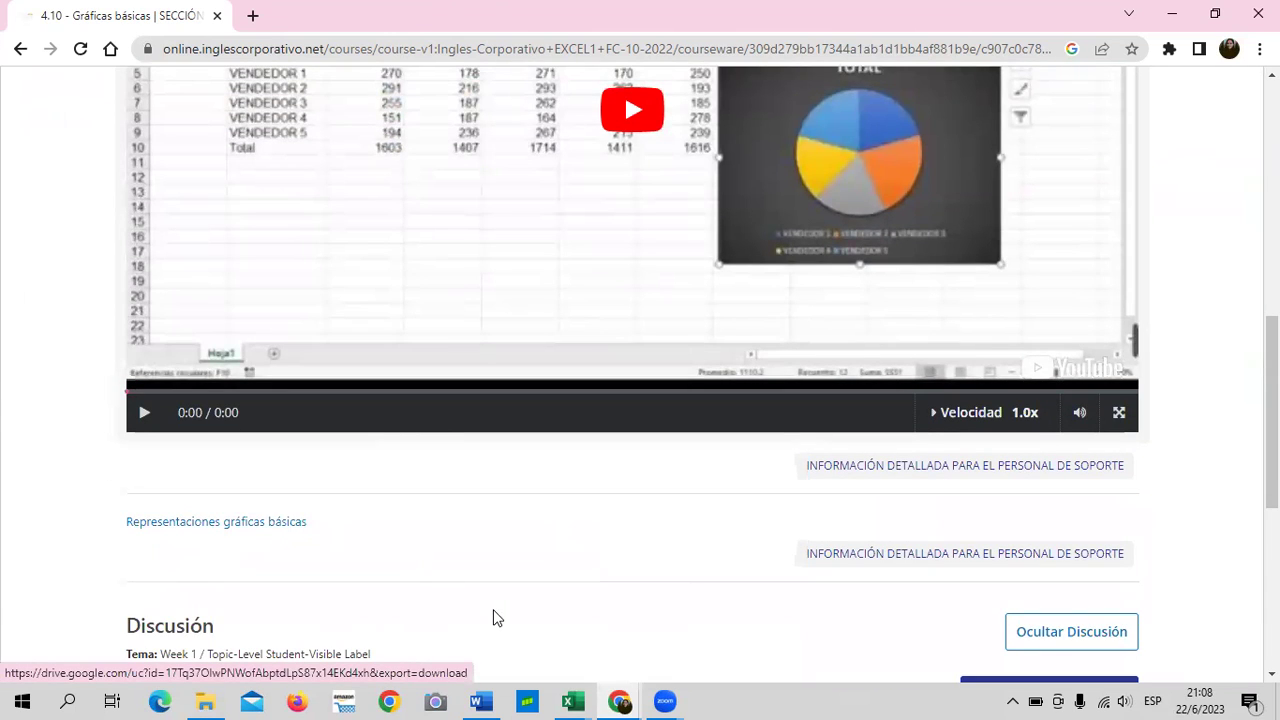
mouse_move(572, 701)
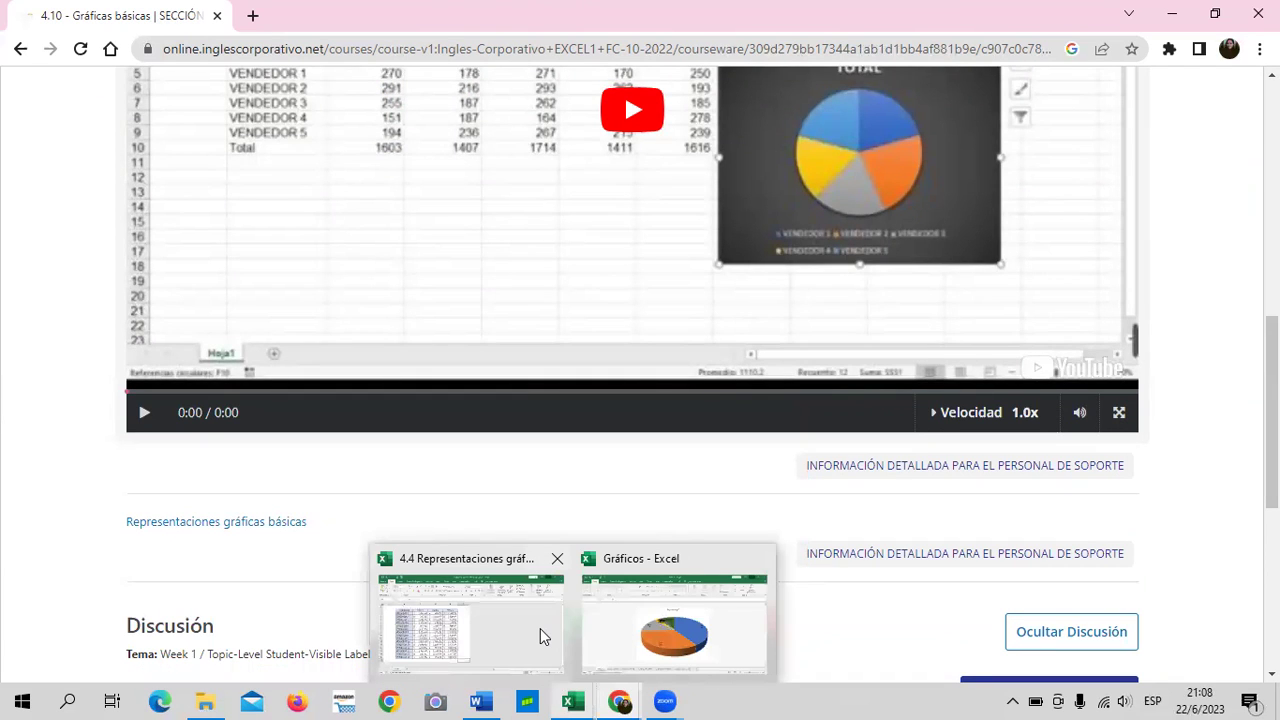
In the Representaciones gráficas básicas workbook, copy the Tablas sheet to the end as Tablas (2).
left_click(582, 699)
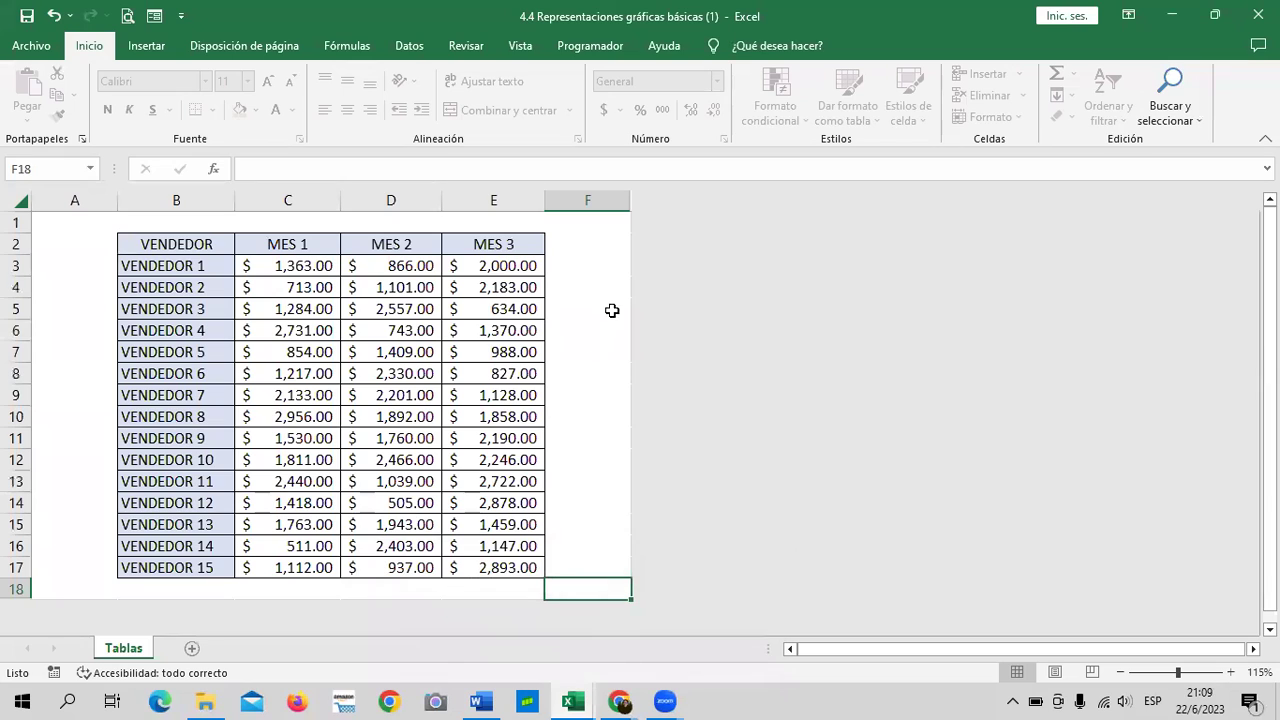
left_click(598, 293)
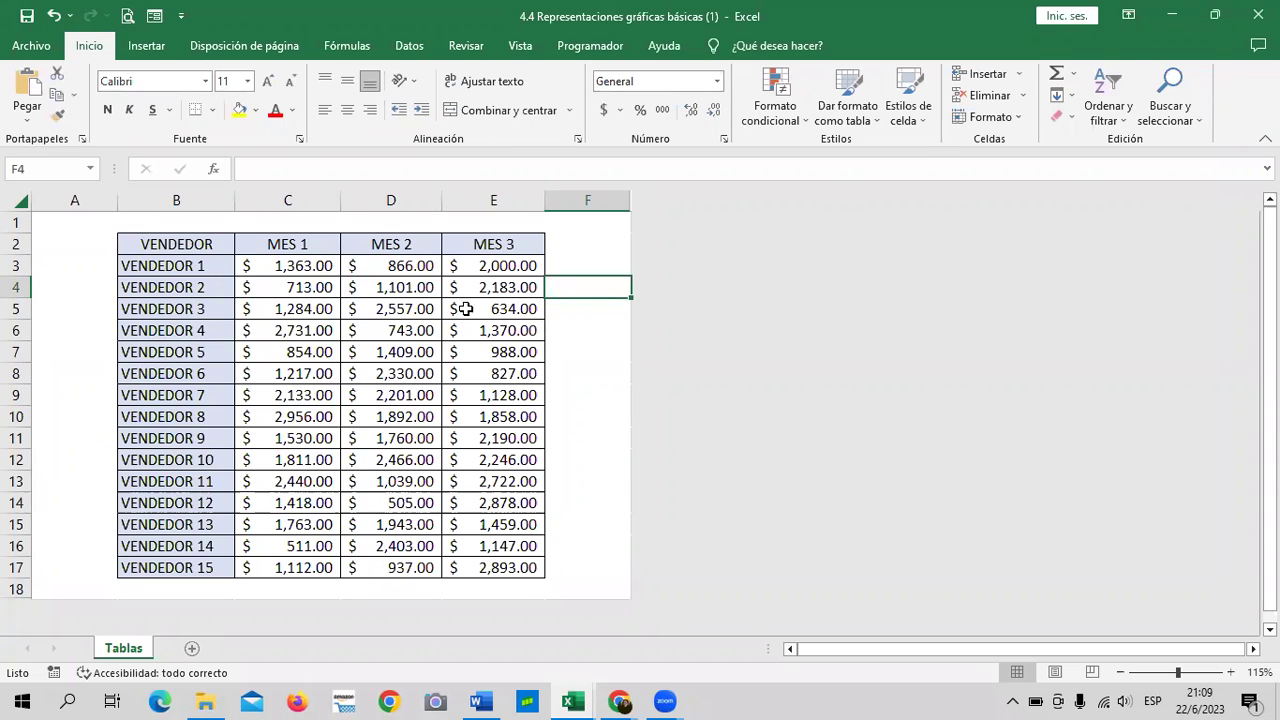
left_click(586, 397)
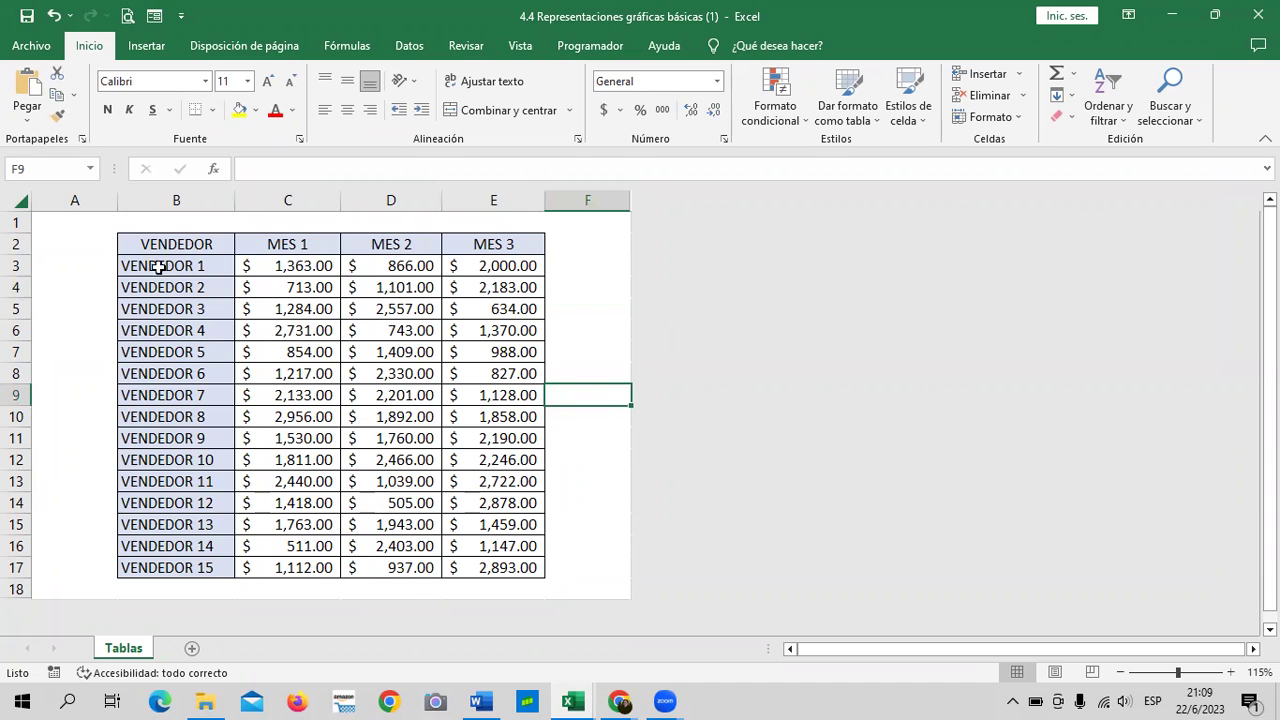
right_click(122, 655)
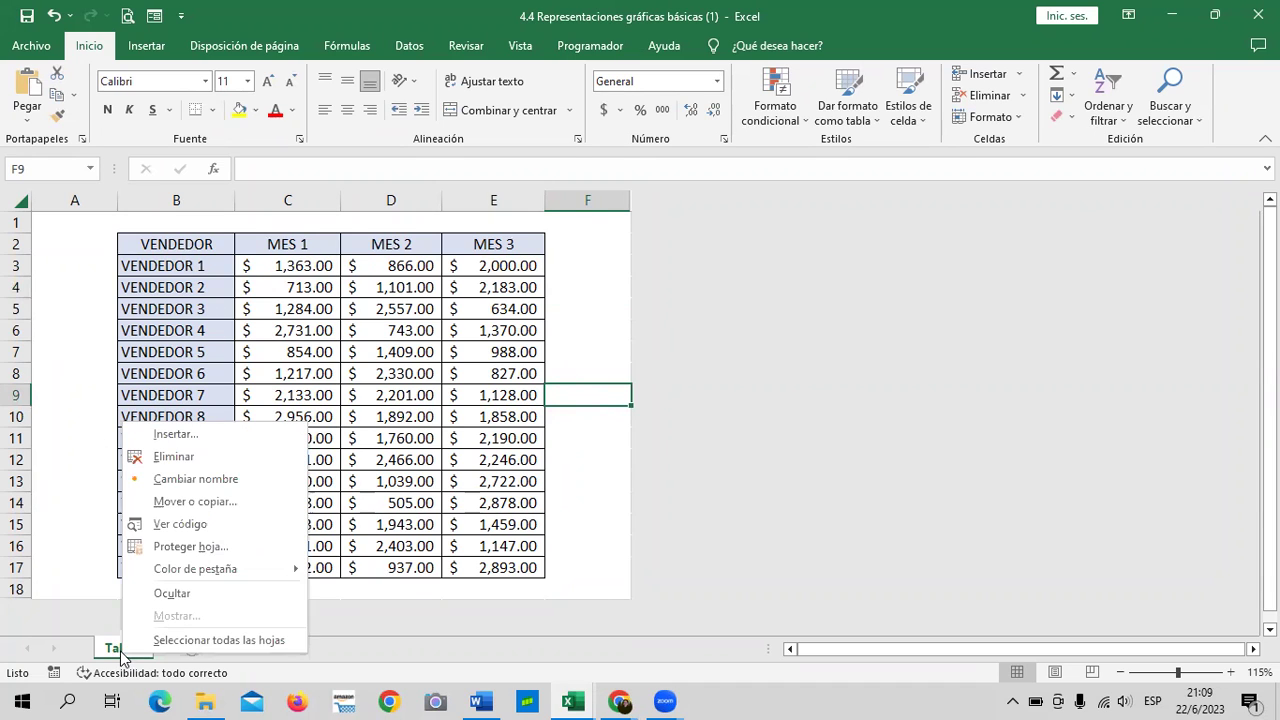
left_click(177, 501)
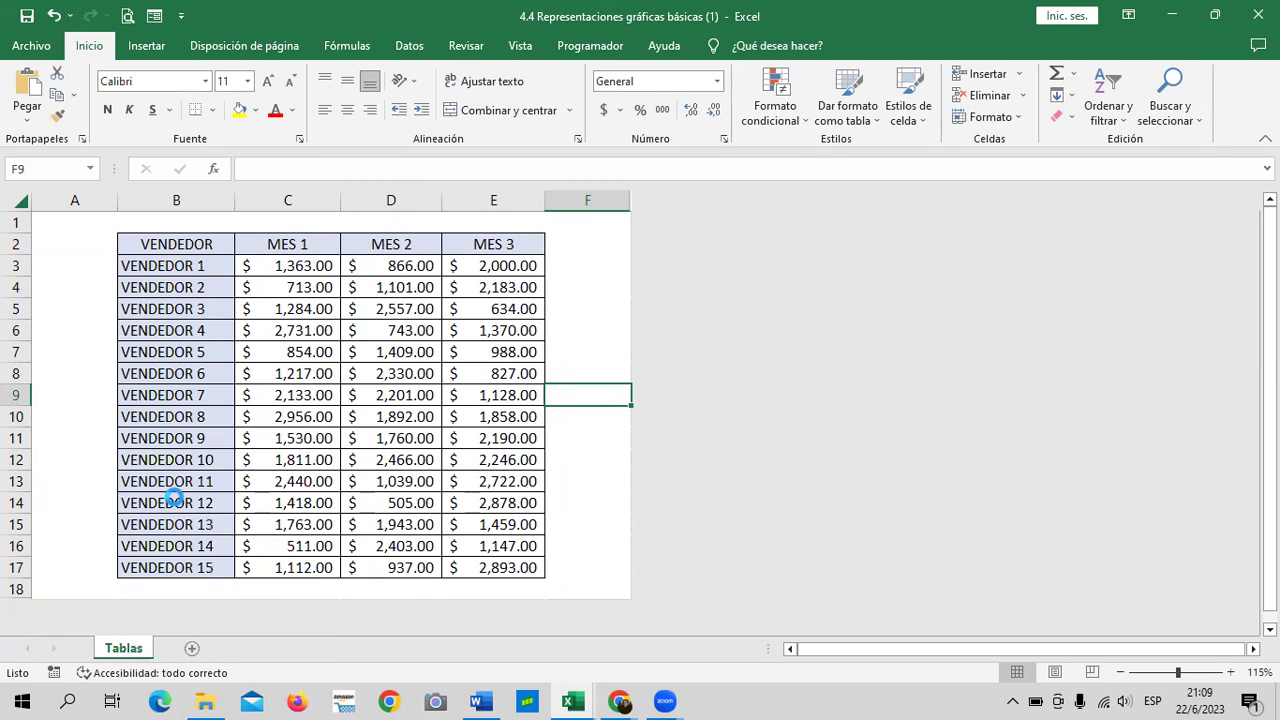
left_click(102, 505)
left_click(124, 600)
left_click(196, 644)
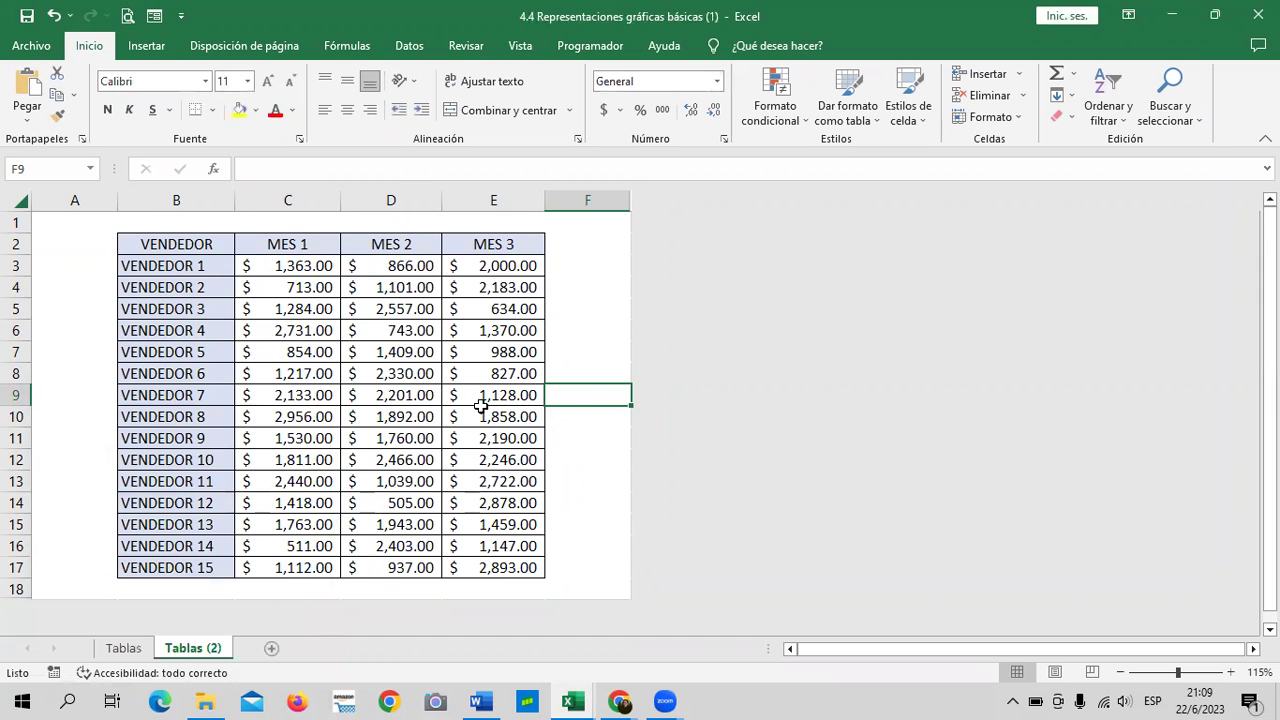
Delete the Tablas (2) sheet, then widen the hidden column beside column F.
left_click(124, 648)
left_click(183, 650)
right_click(194, 652)
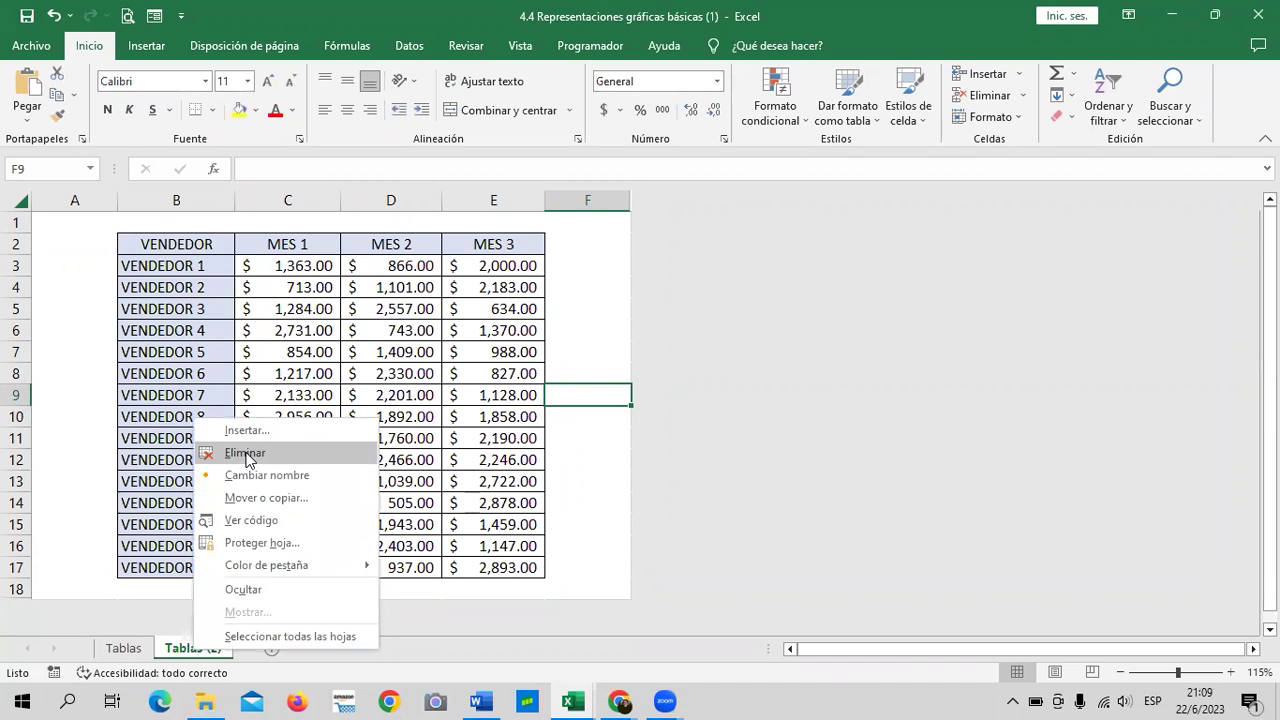
left_click(245, 452)
left_click(603, 404)
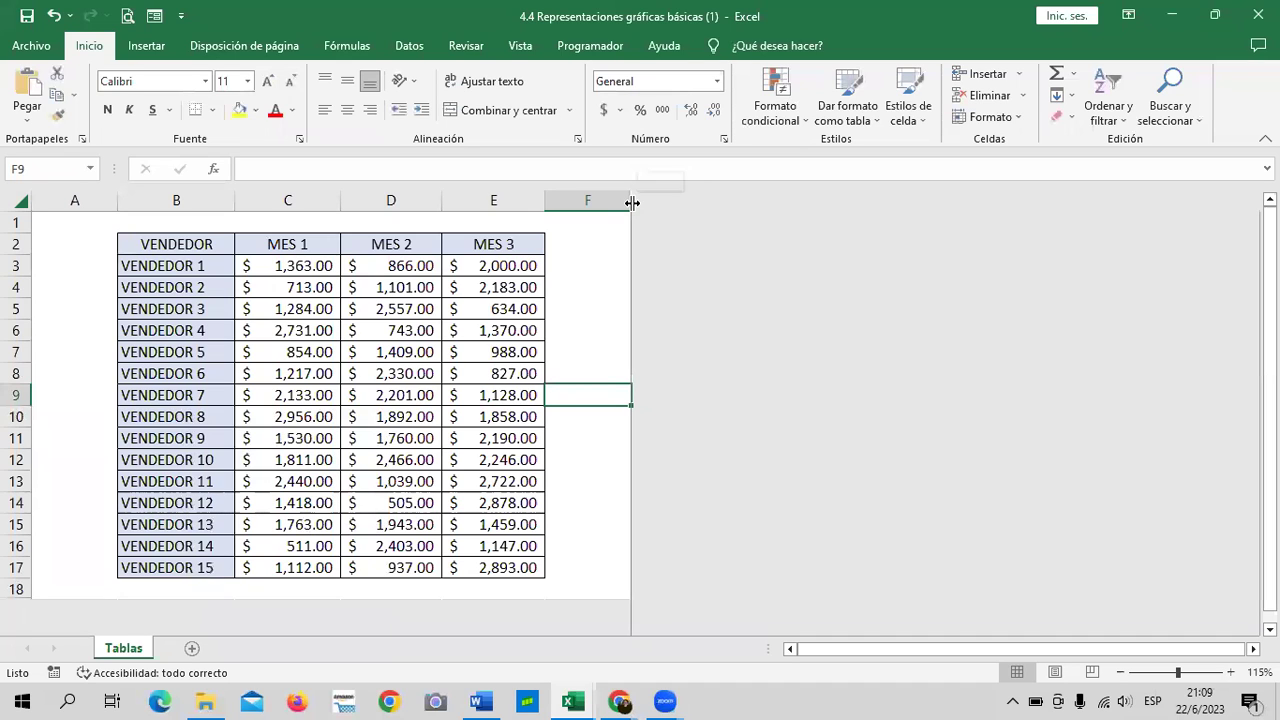
left_click_drag(631, 200, 660, 200)
Unhide the hidden columns F through XFD.
left_click(587, 200)
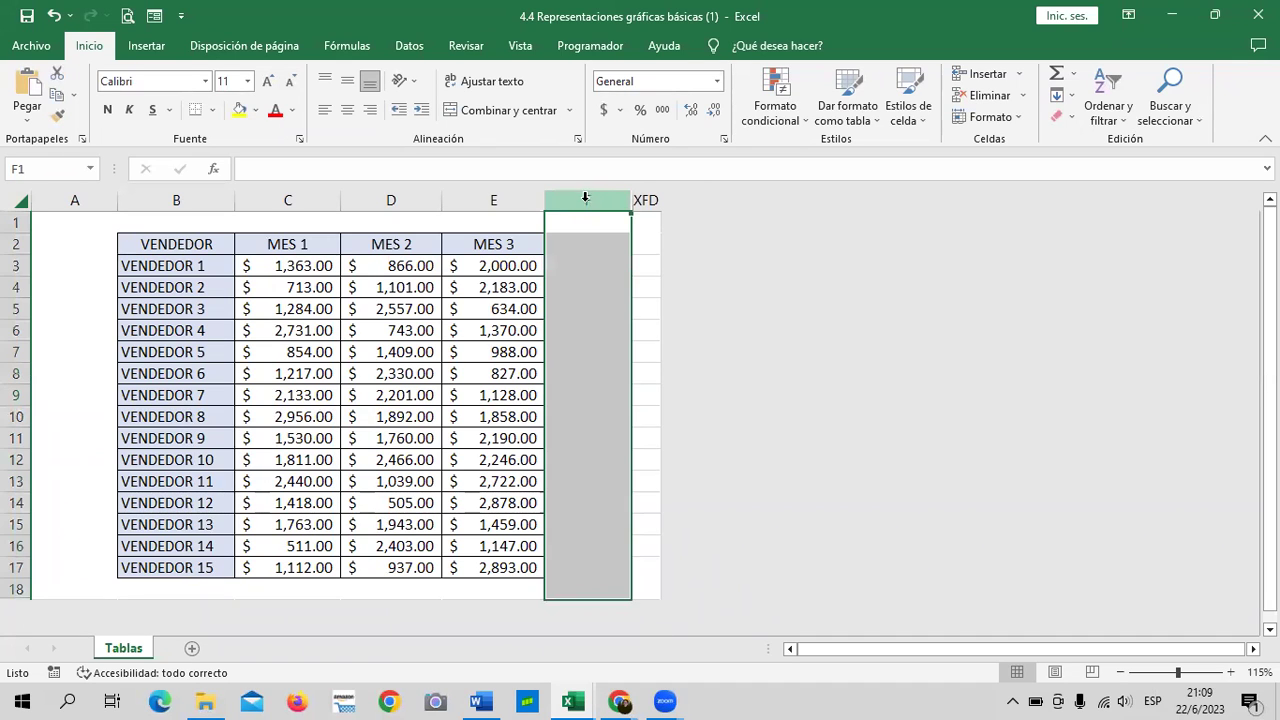
left_click_drag(619, 191, 636, 200)
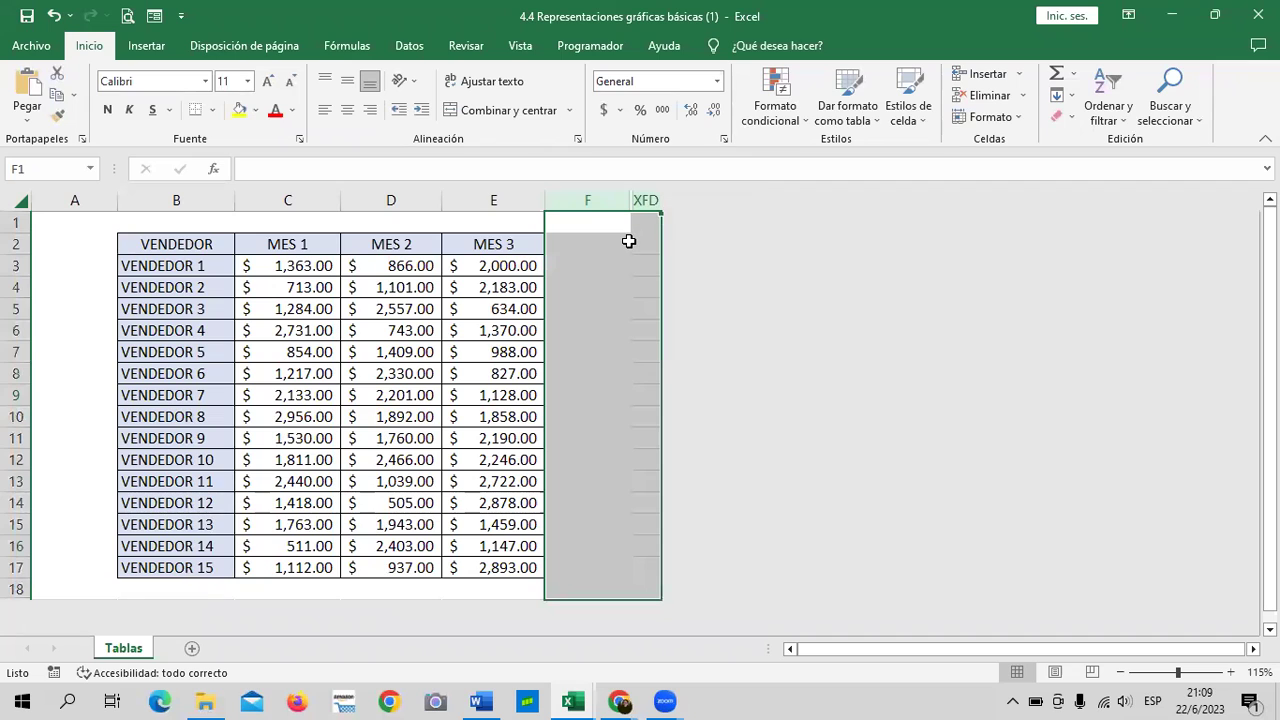
right_click(628, 241)
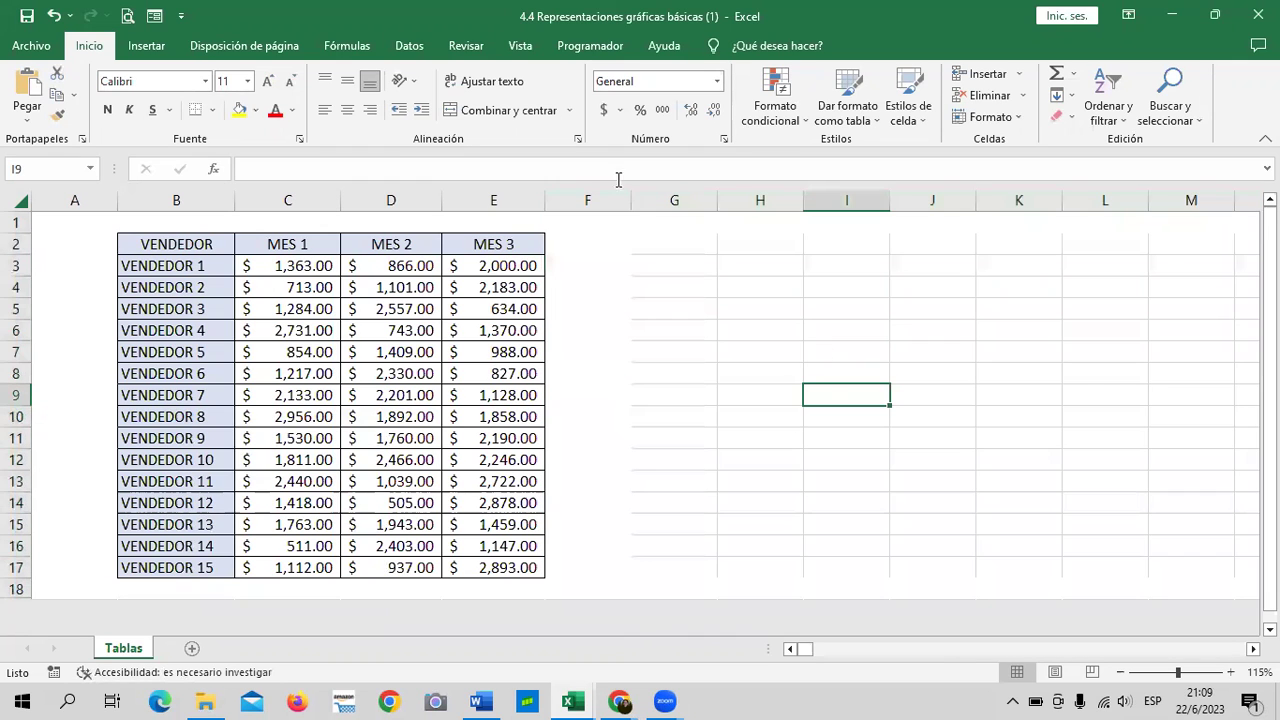
left_click(846, 395)
Reset columns A–F to the Normal cell style, then select the table range B2:E17.
left_click(595, 197)
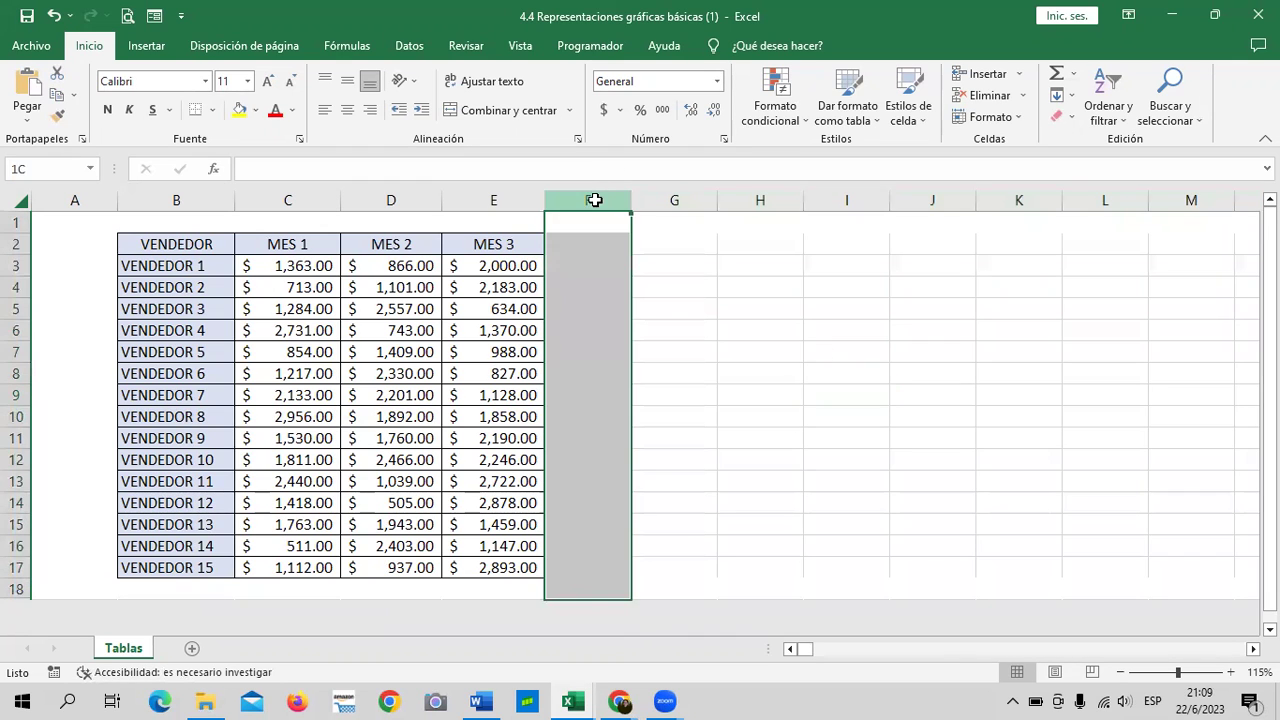
left_click_drag(83, 200, 620, 269)
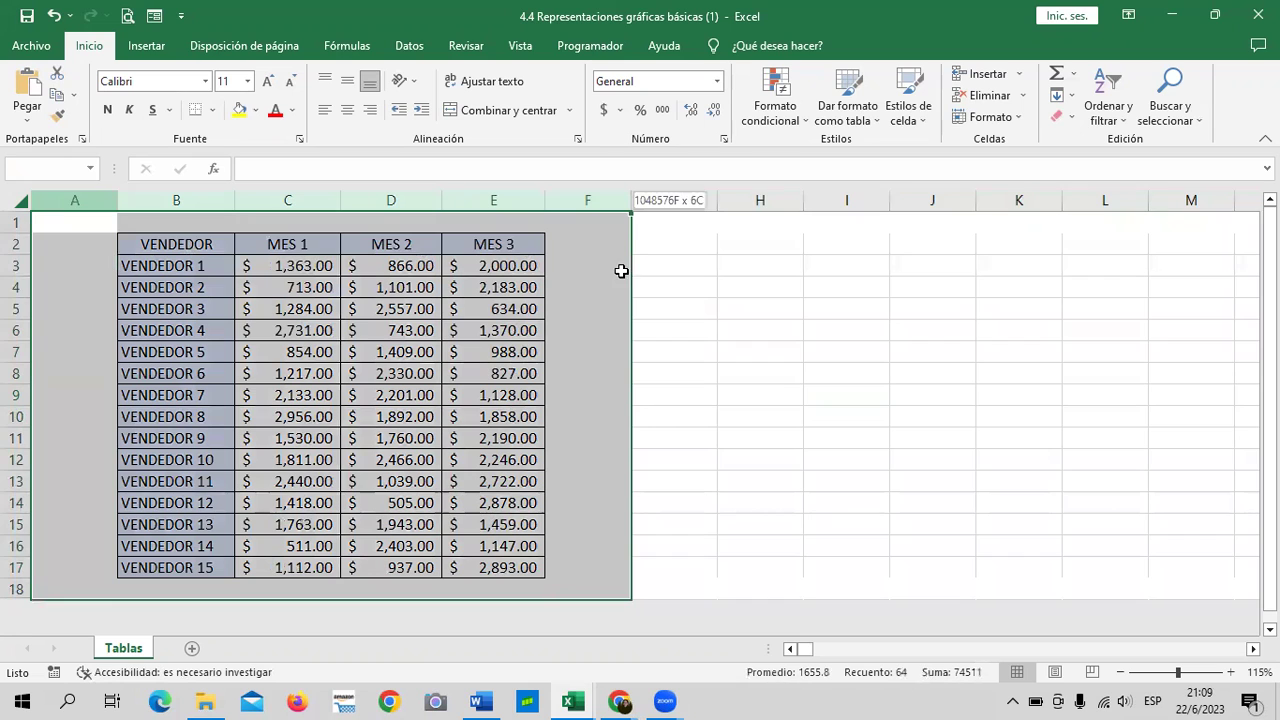
left_click(920, 121)
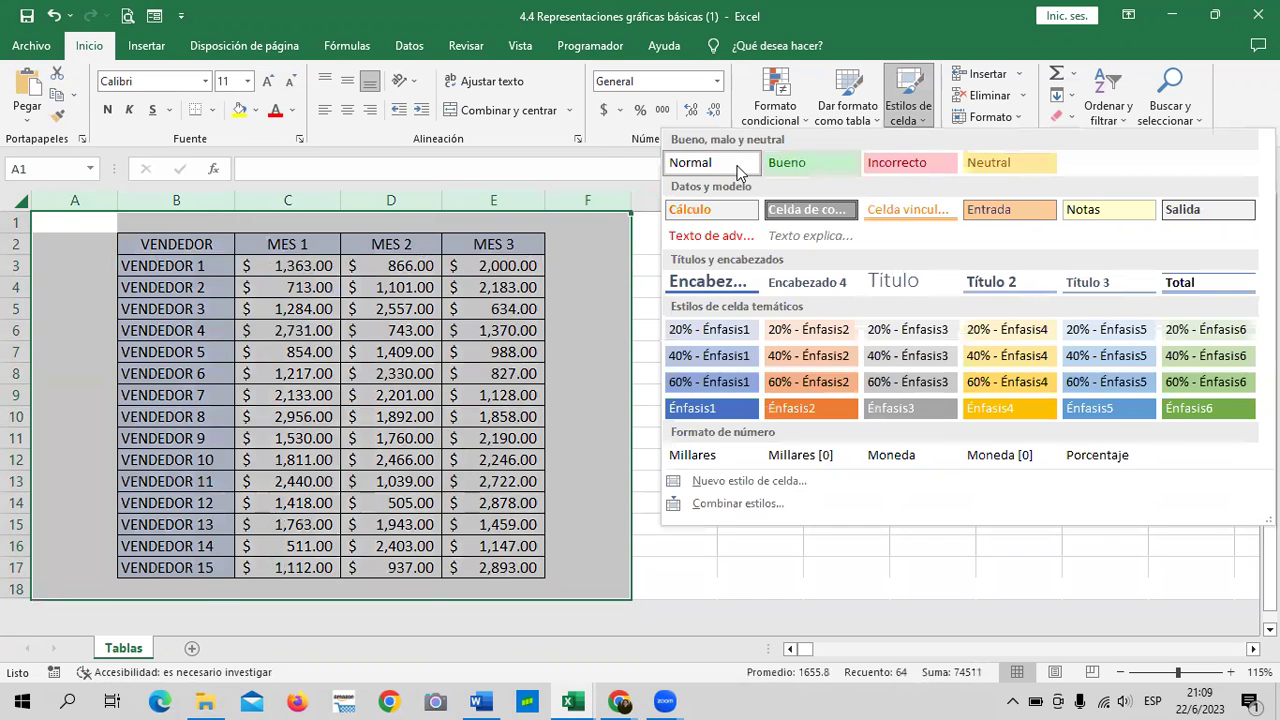
left_click(737, 172)
left_click(779, 333)
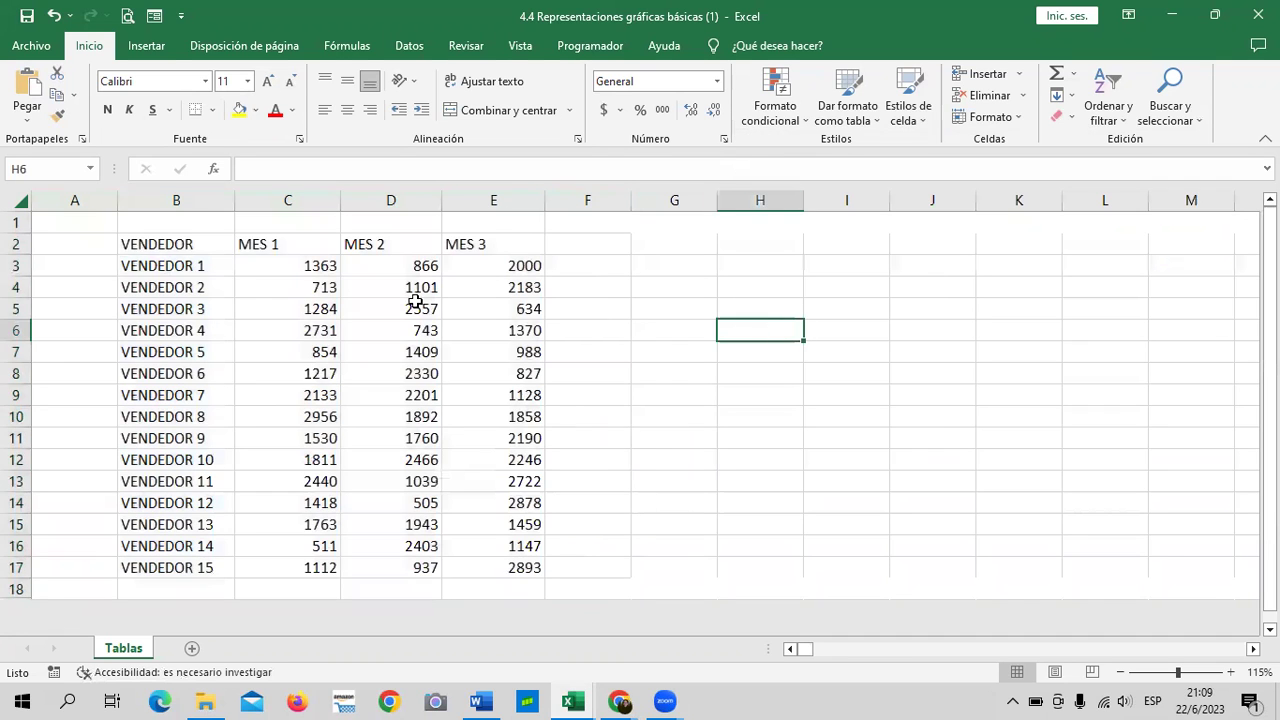
left_click_drag(160, 238, 509, 567)
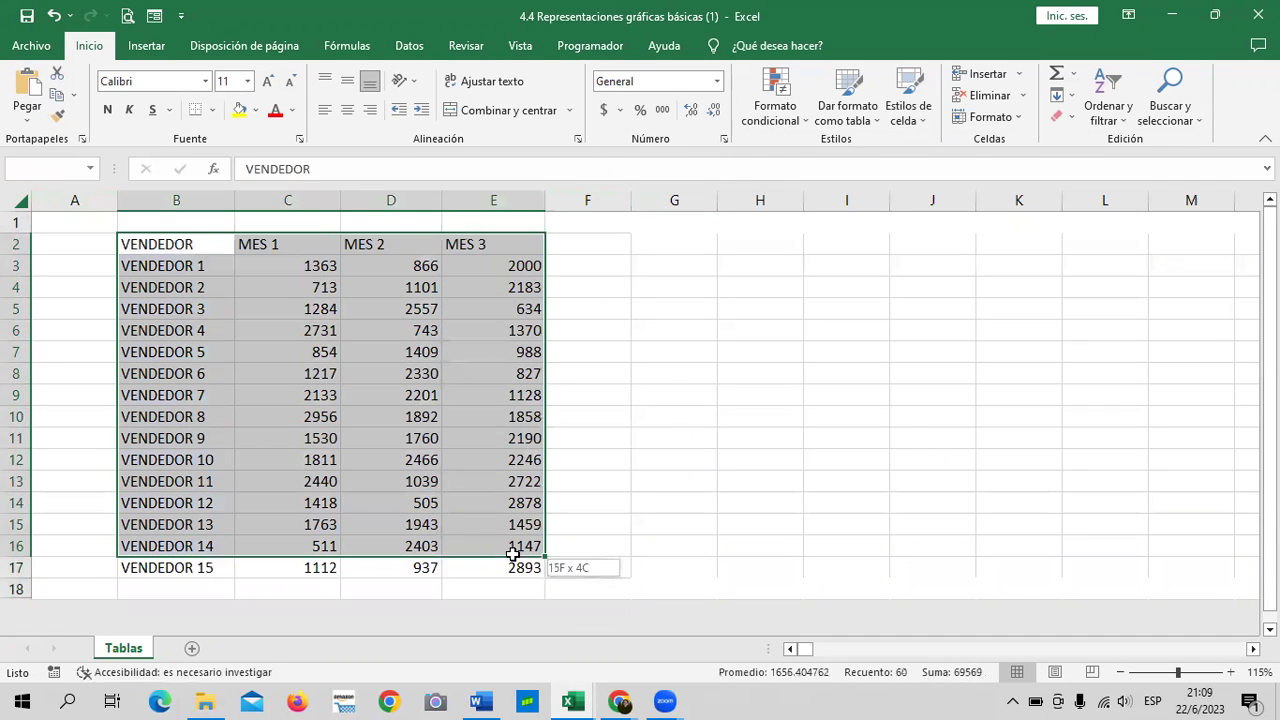
left_click(925, 121)
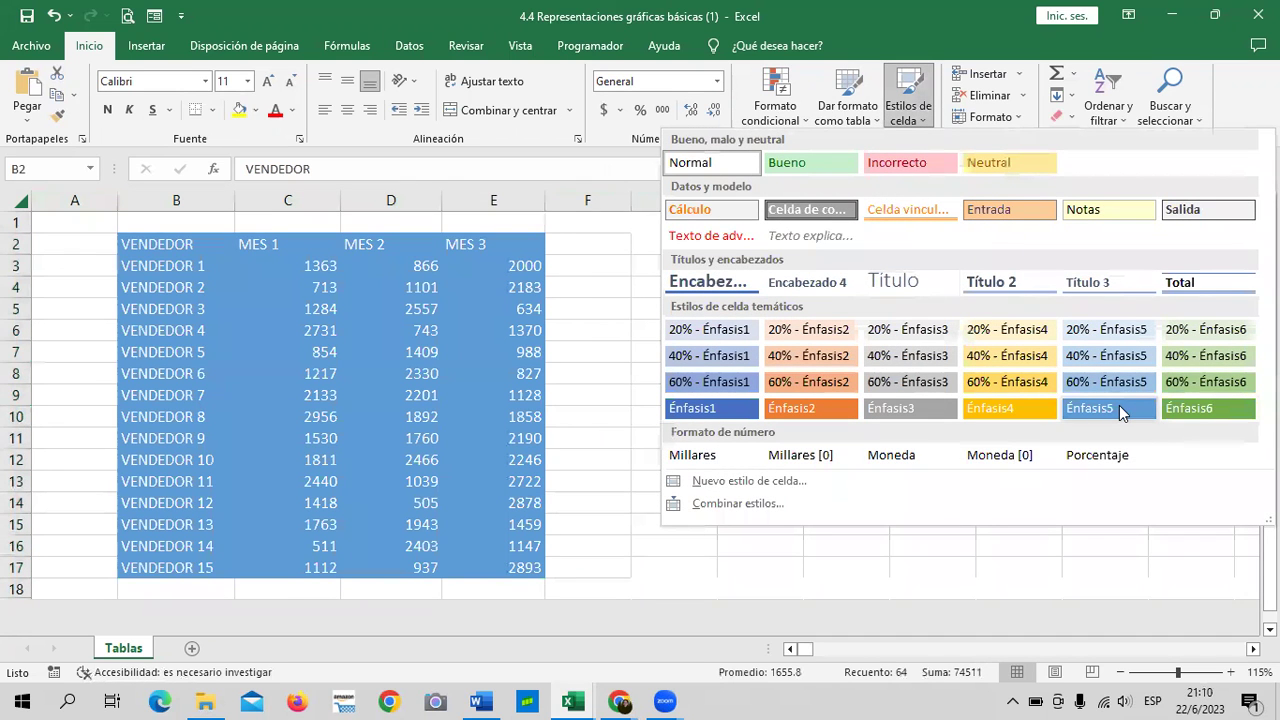
Apply the Énfasis6 cell style to B2:E17 and add Todos los bordes to every cell.
left_click(1196, 411)
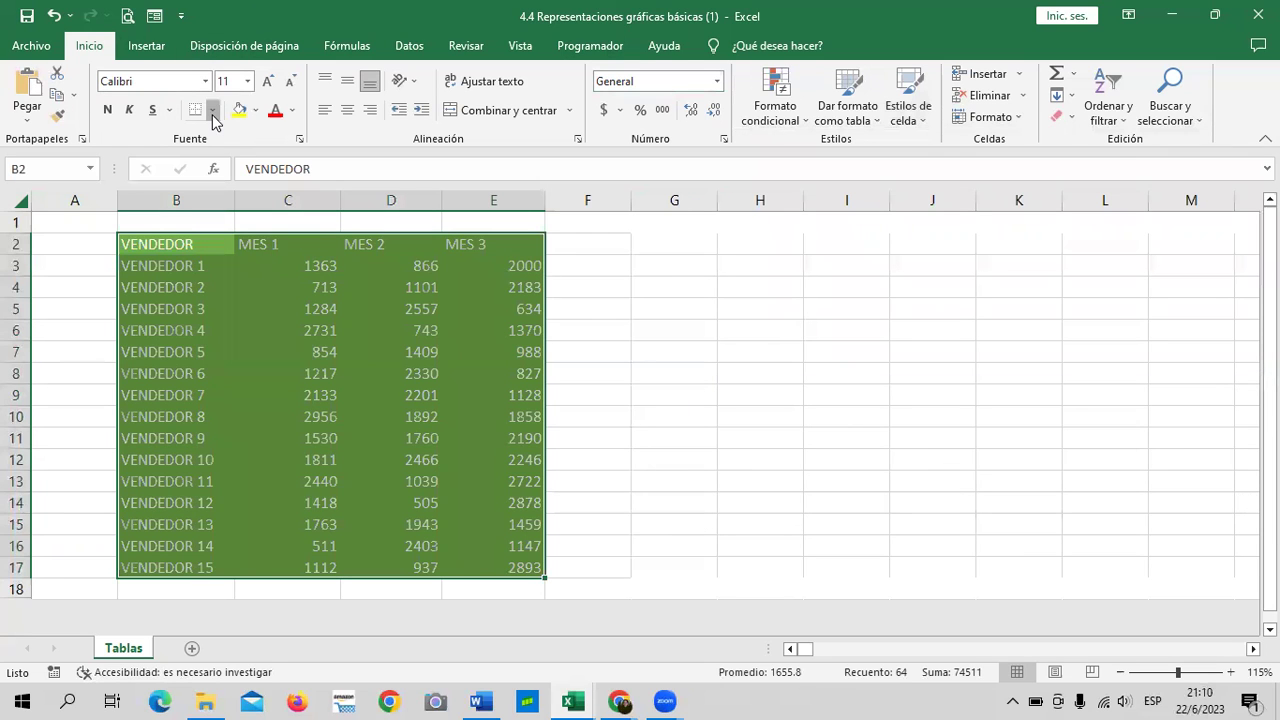
left_click(212, 111)
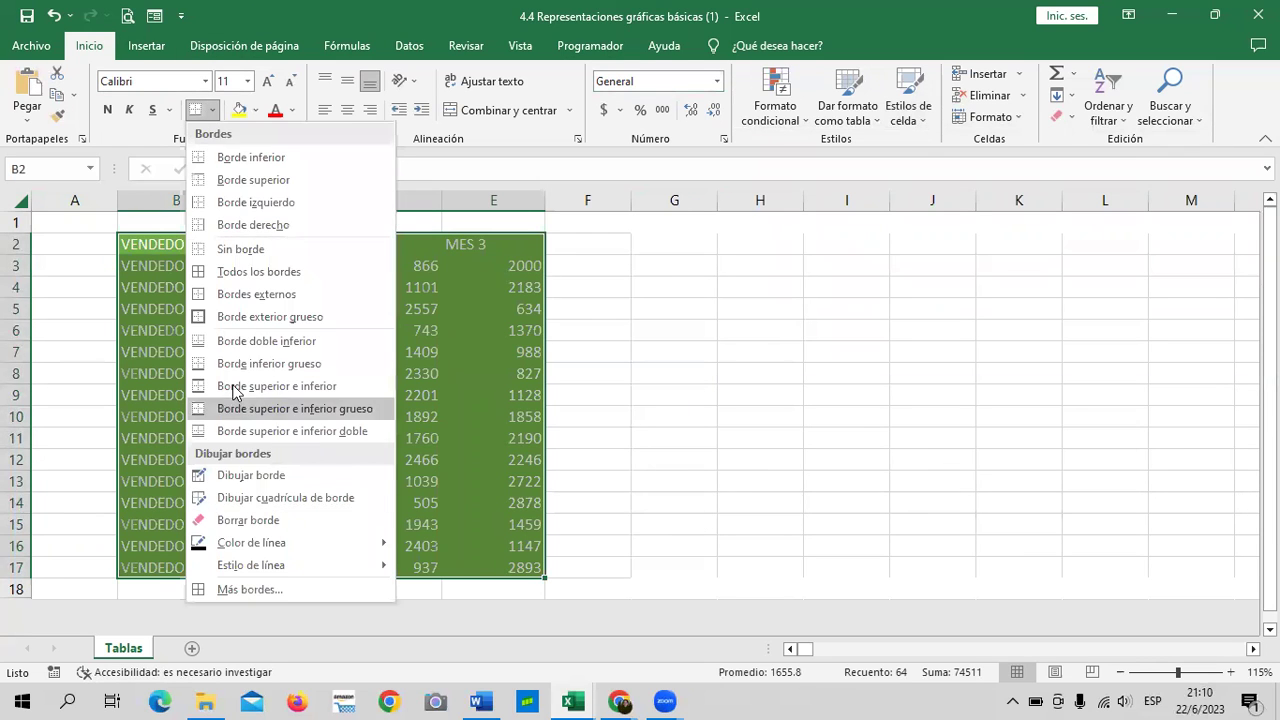
left_click(242, 297)
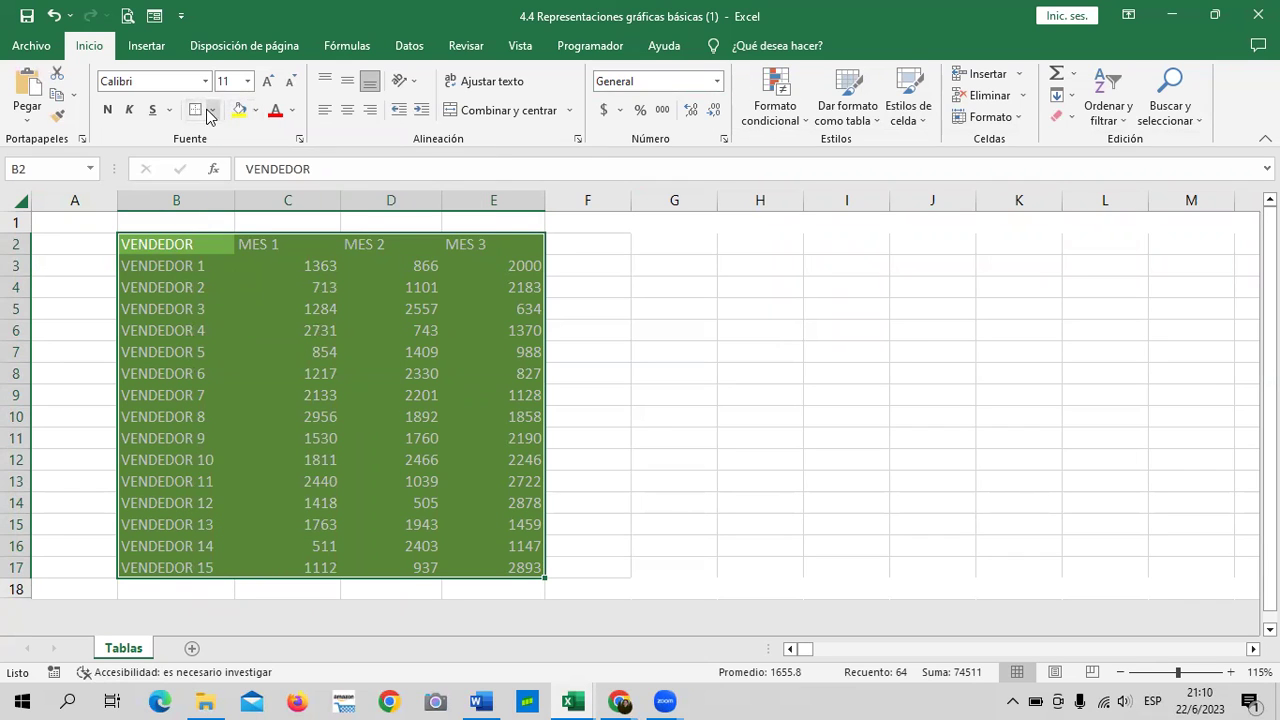
left_click(212, 110)
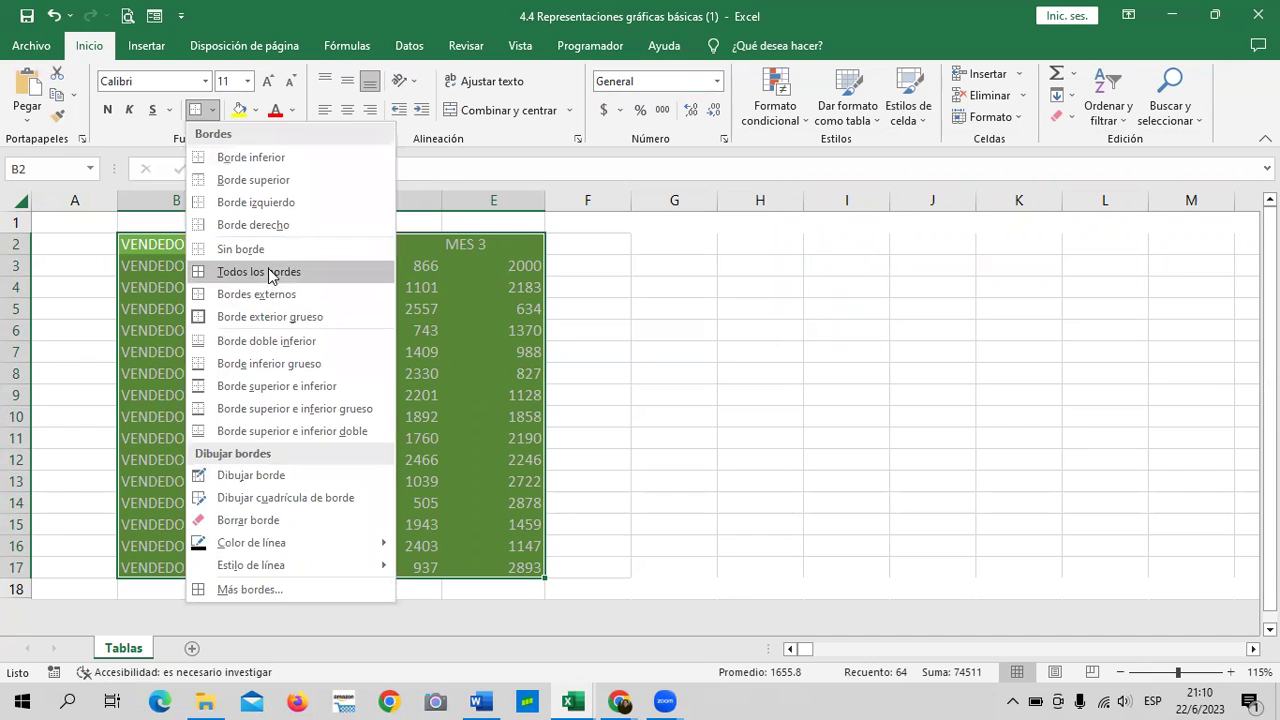
left_click(270, 272)
left_click(784, 390)
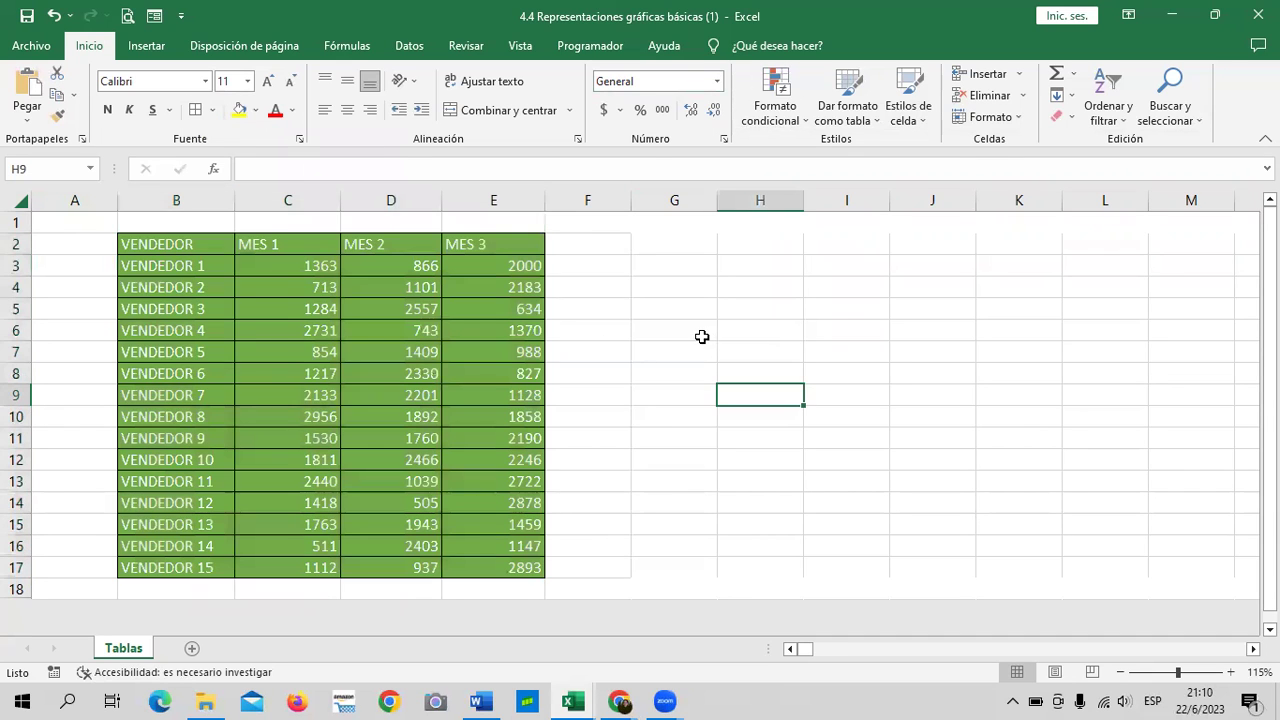
Unhide the hidden rows below row 18 of the sales table.
scroll(702, 337, "down", 3)
left_click_drag(20, 403, 12, 418)
left_click(12, 415)
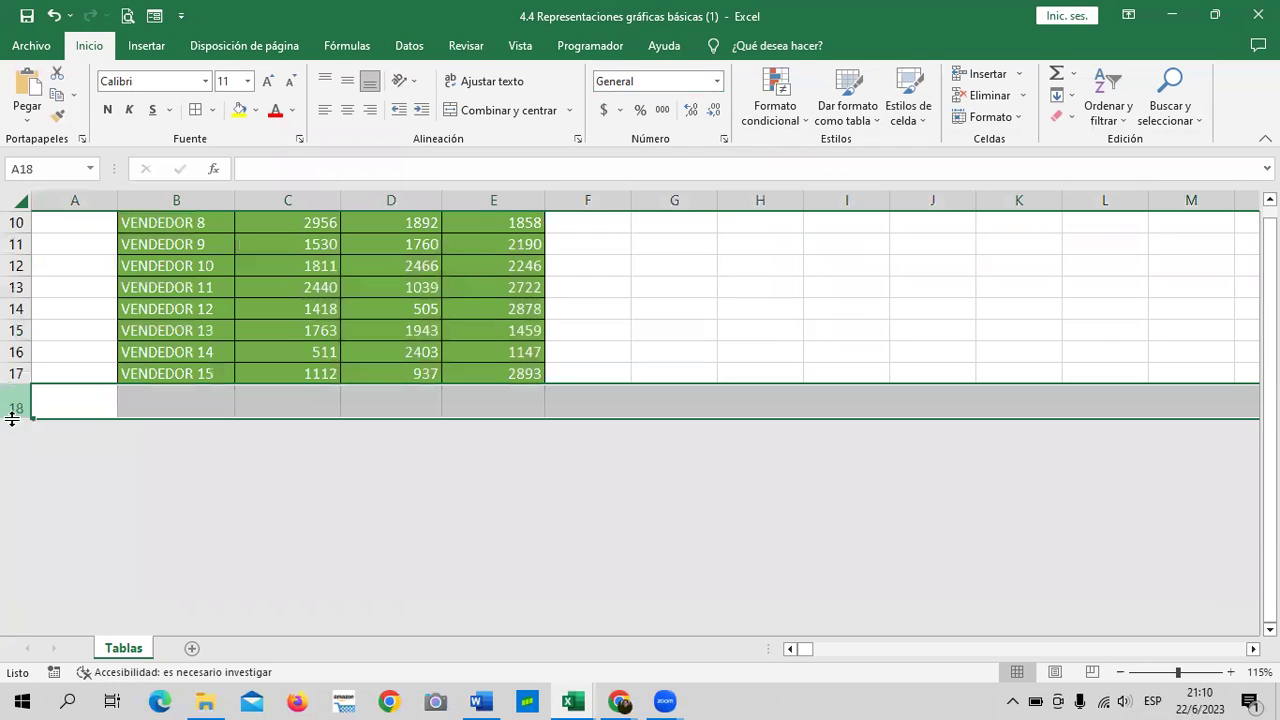
left_click_drag(16, 419, 14, 424)
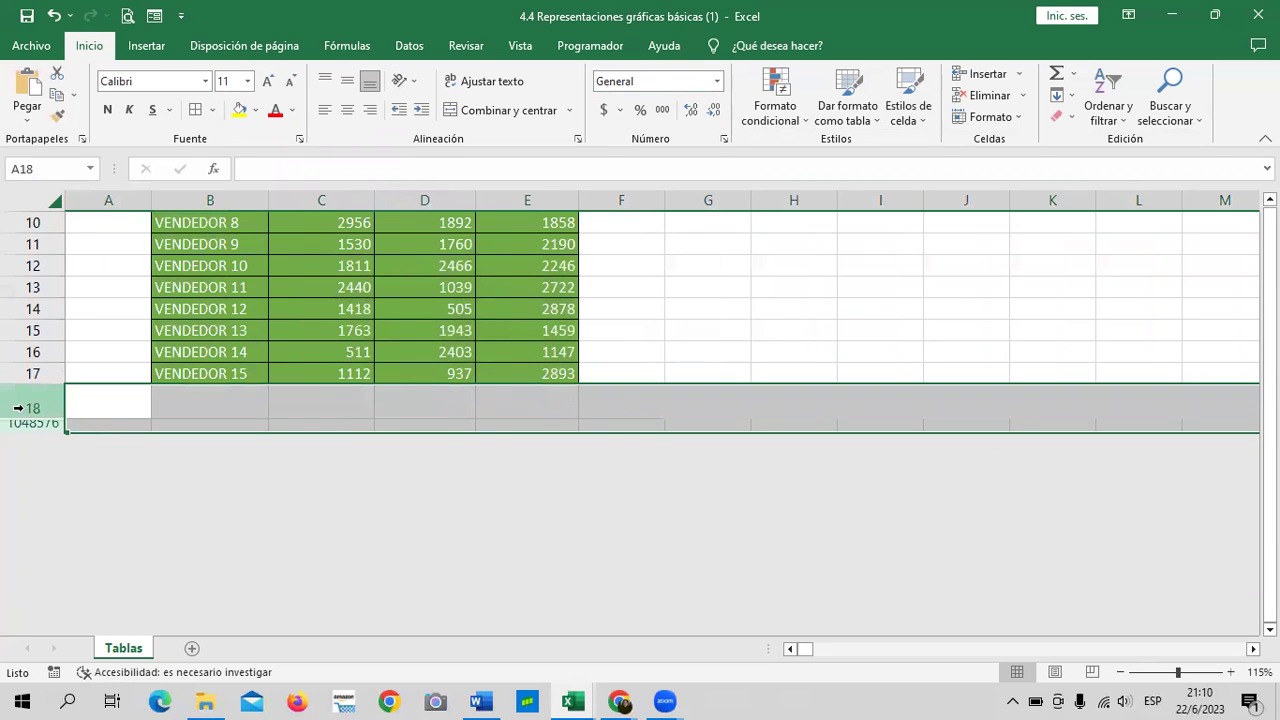
right_click(27, 413)
left_click(38, 396)
left_click(254, 477)
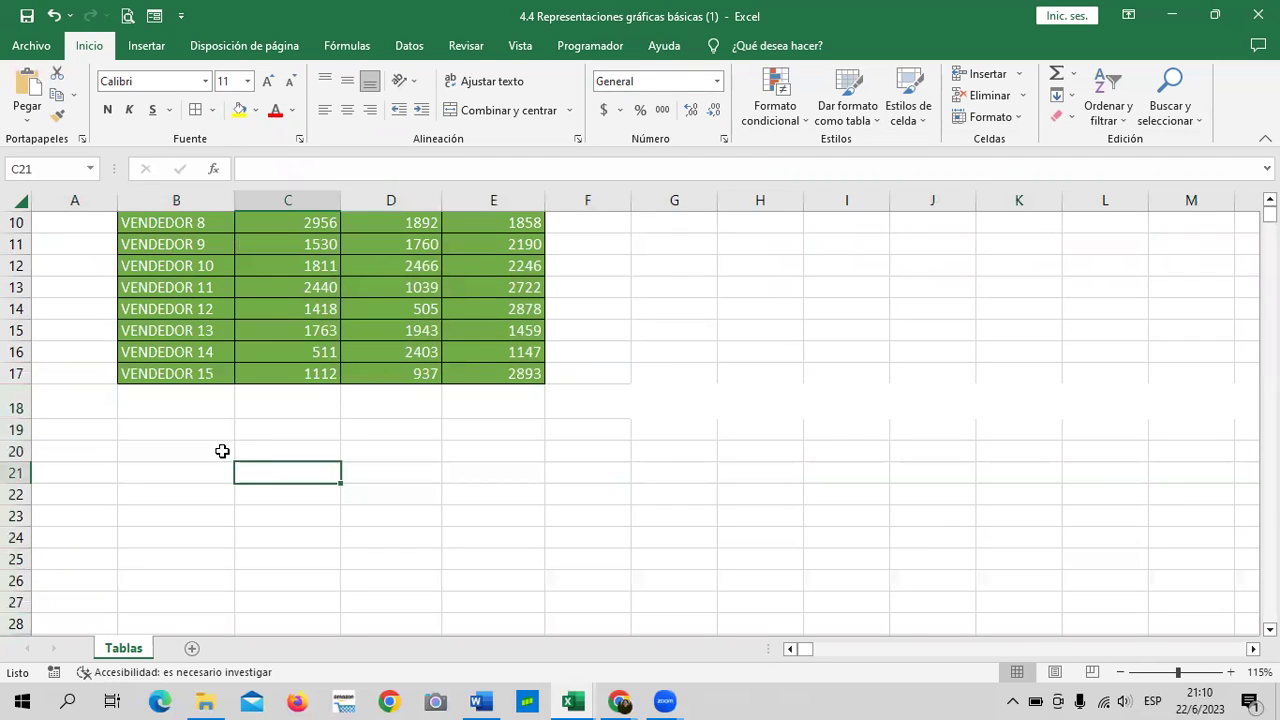
Apply the Normal style to rows 18–21 and return row 18 to 14.25-point height.
left_click_drag(16, 408, 15, 472)
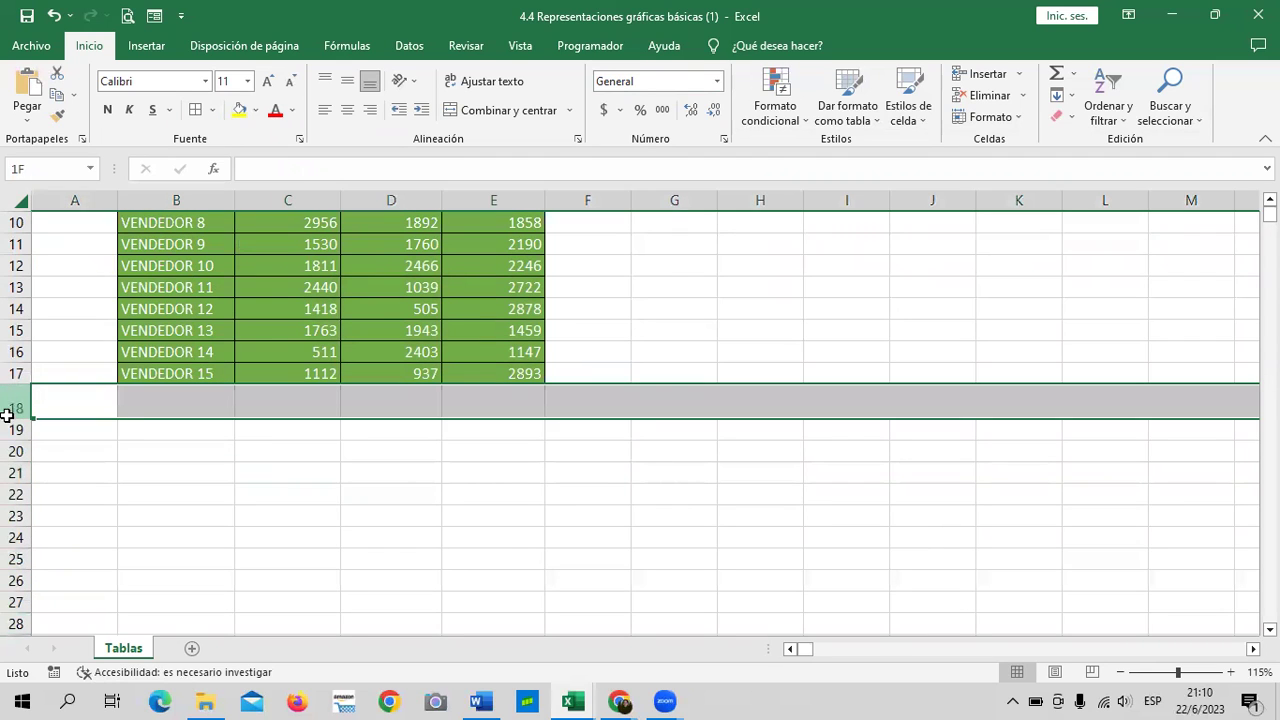
left_click(910, 112)
left_click(742, 165)
left_click(679, 520)
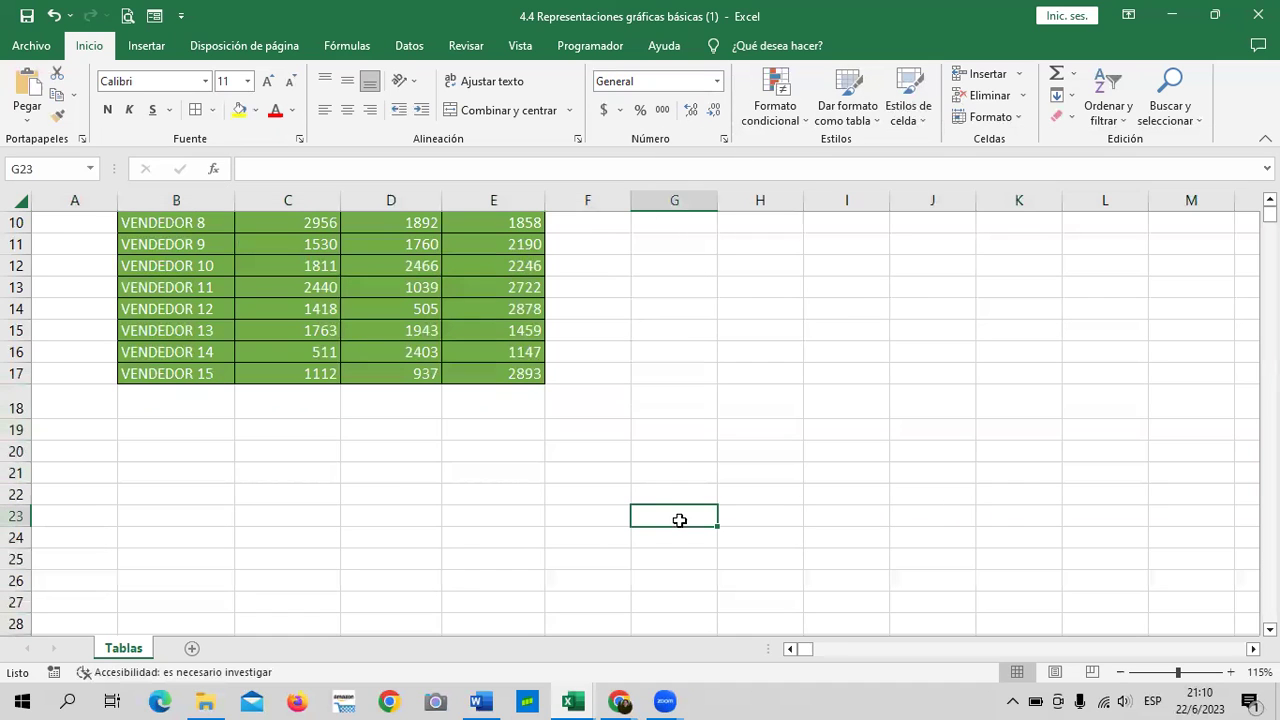
left_click_drag(20, 419, 22, 405)
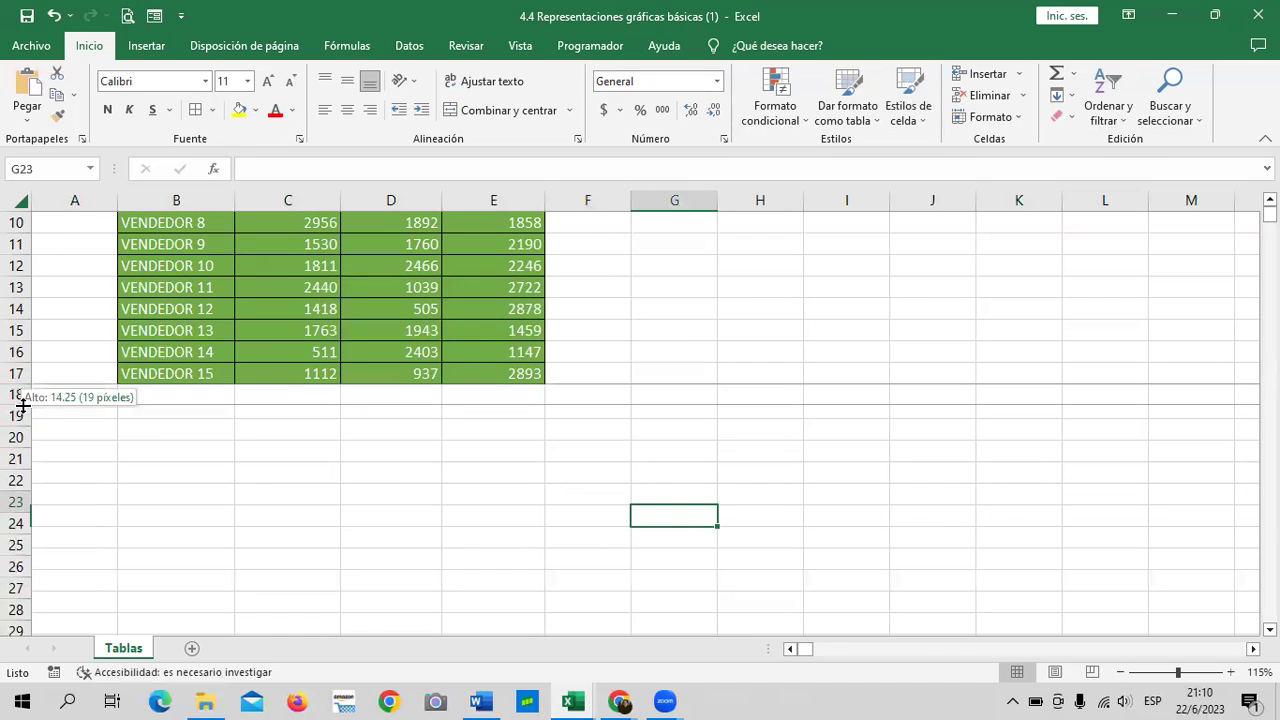
scroll(645, 430, "up", 3)
left_click_drag(875, 314, 857, 331)
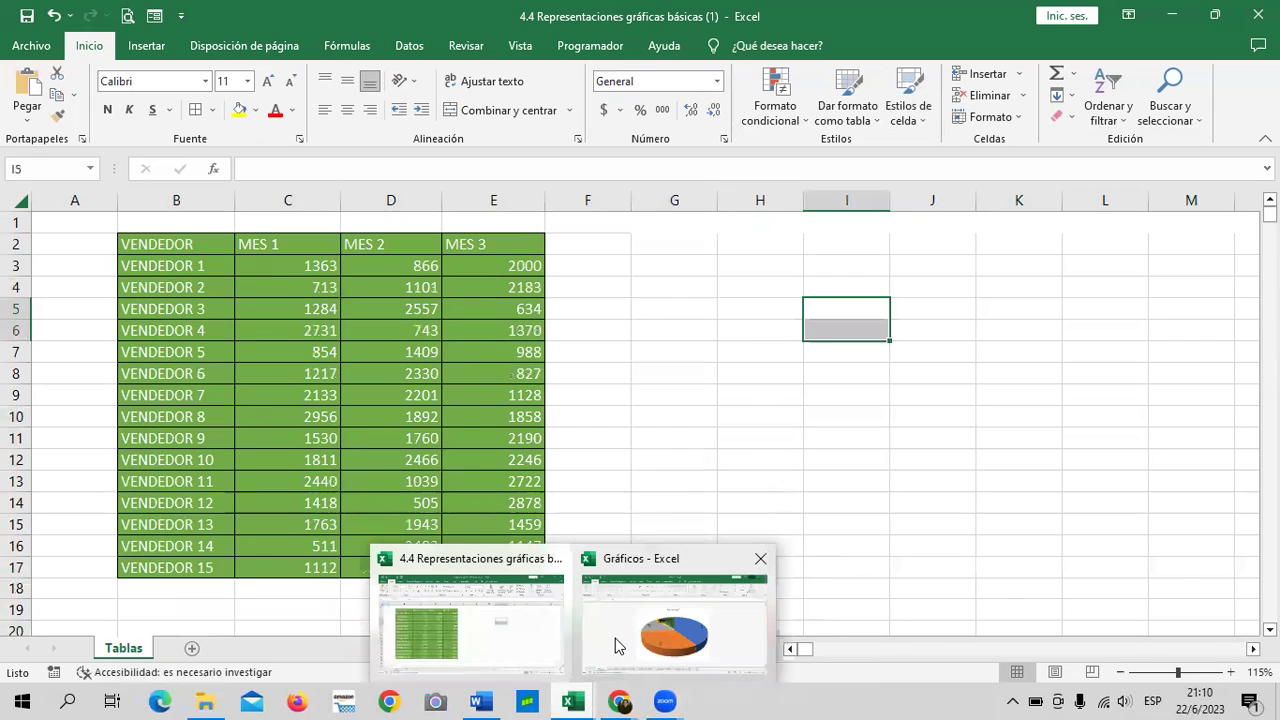
Open the Gráficos workbook's Grafico Radial sheet and select the radar chart's Ropa para Correr series.
mouse_move(572, 701)
left_click(615, 638)
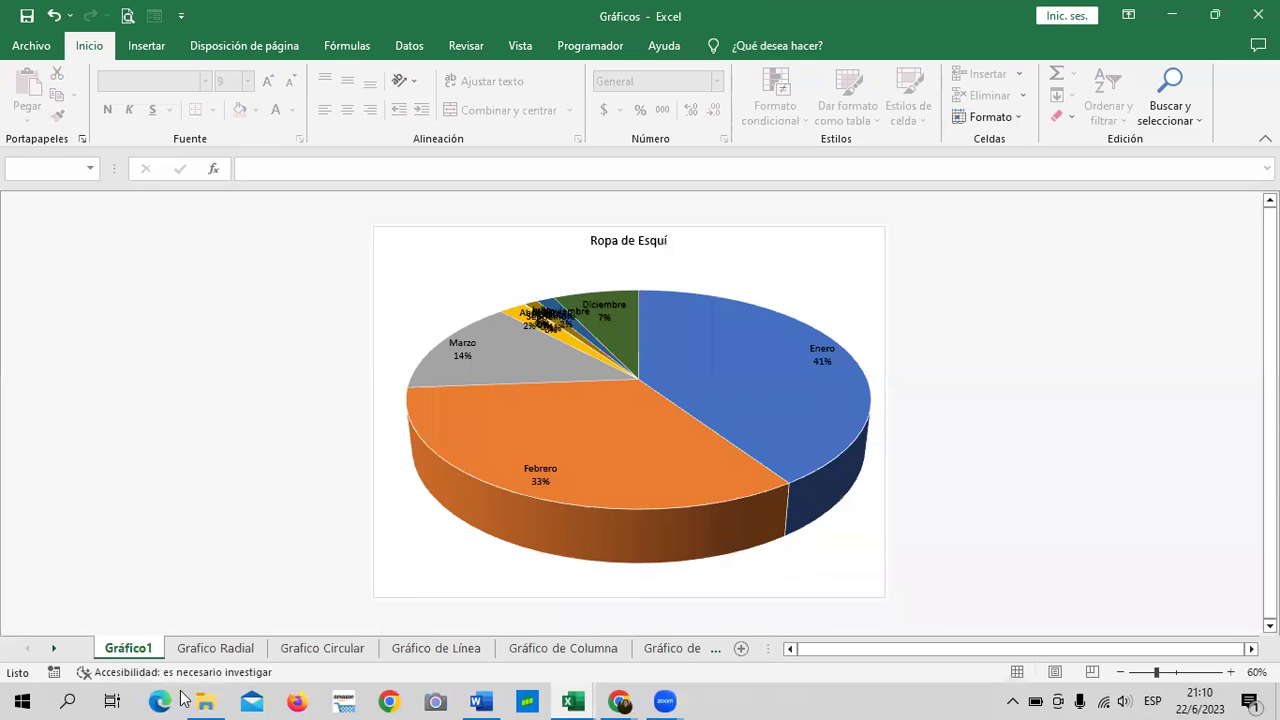
left_click(212, 650)
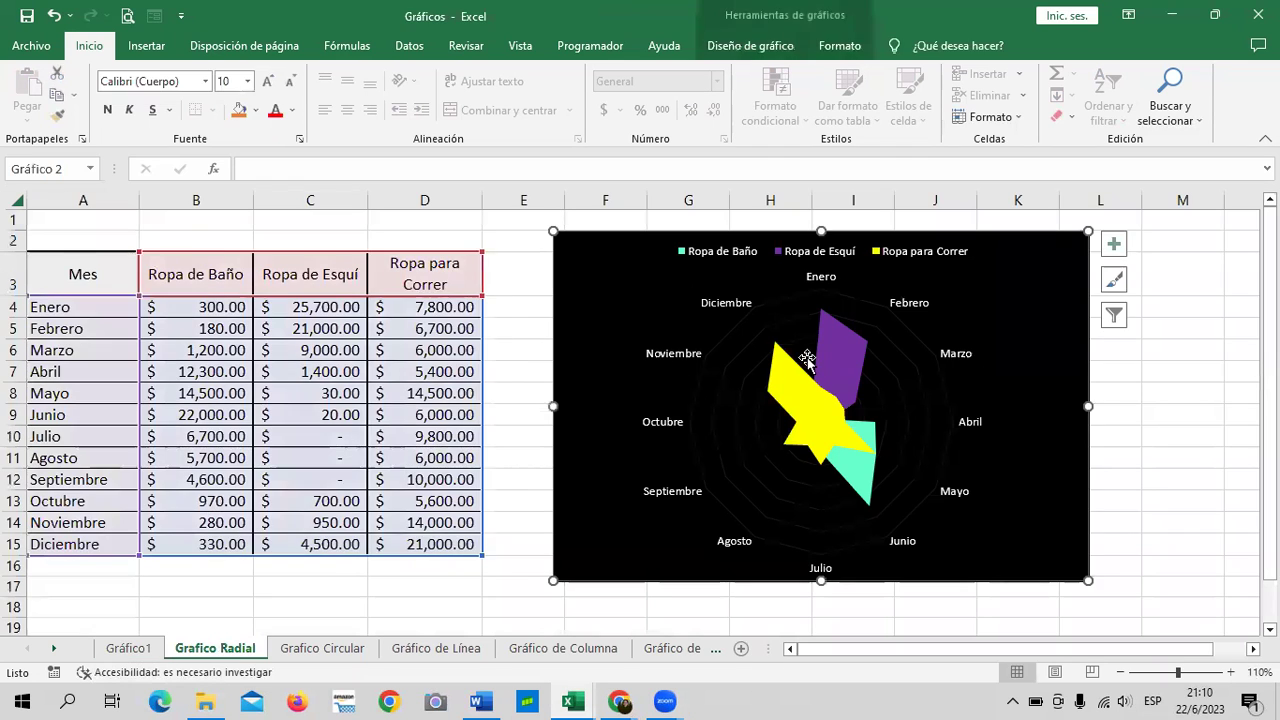
left_click(1191, 434)
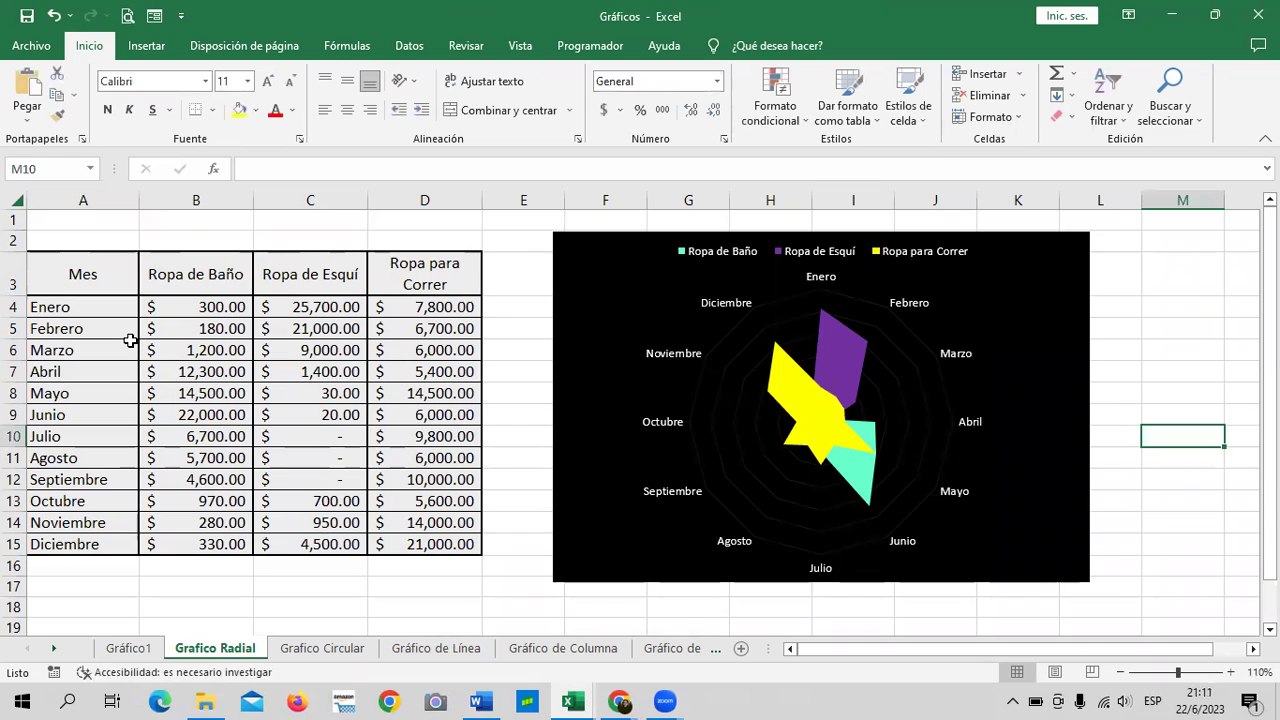
left_click(1011, 293)
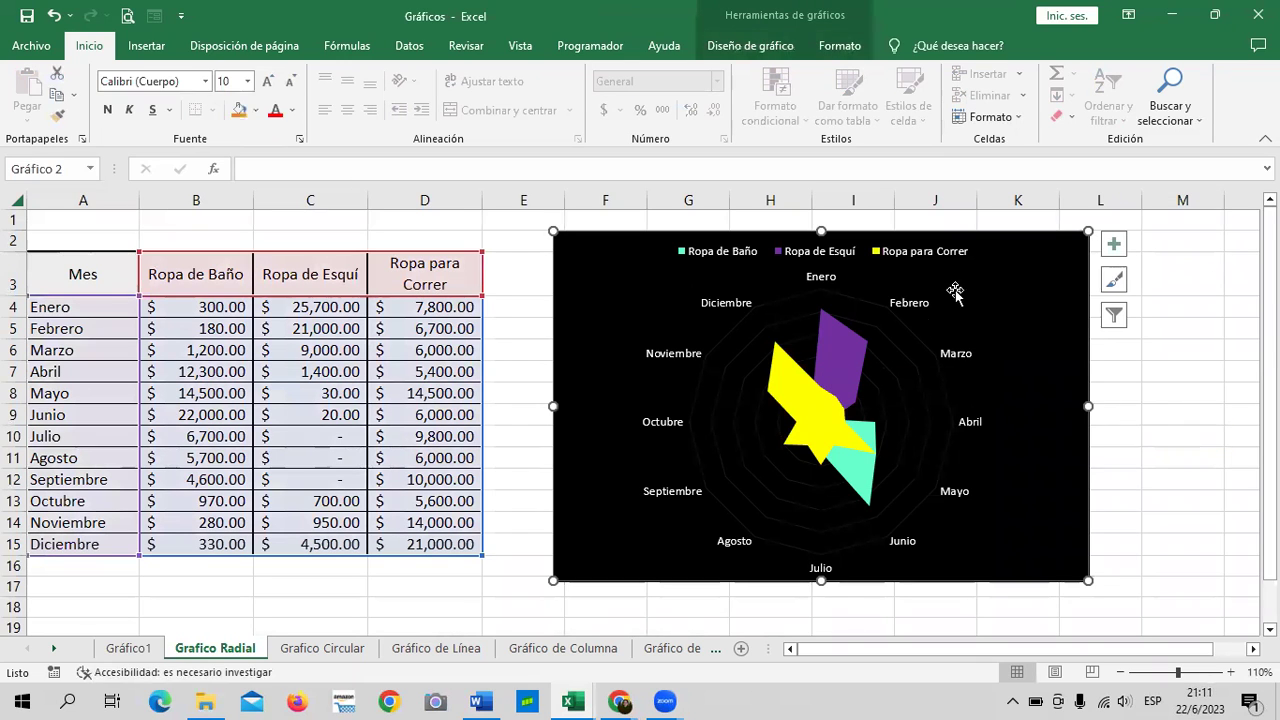
left_click(909, 338)
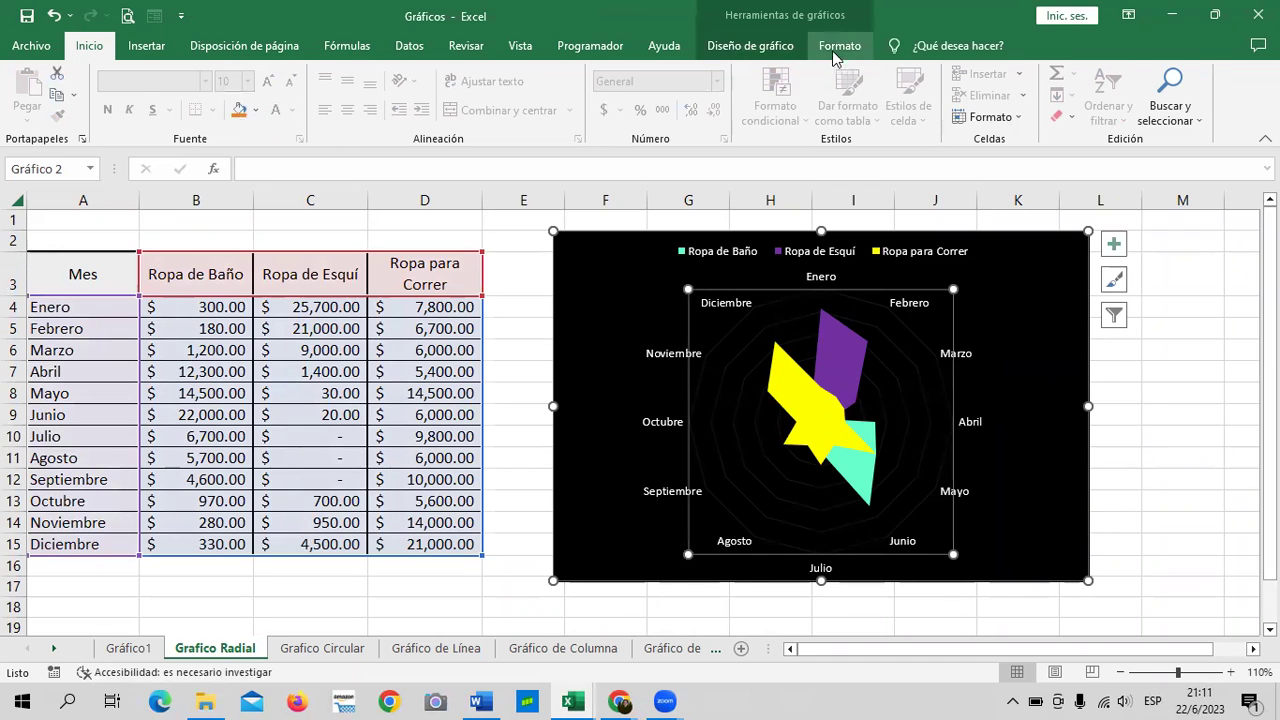
left_click(1047, 340)
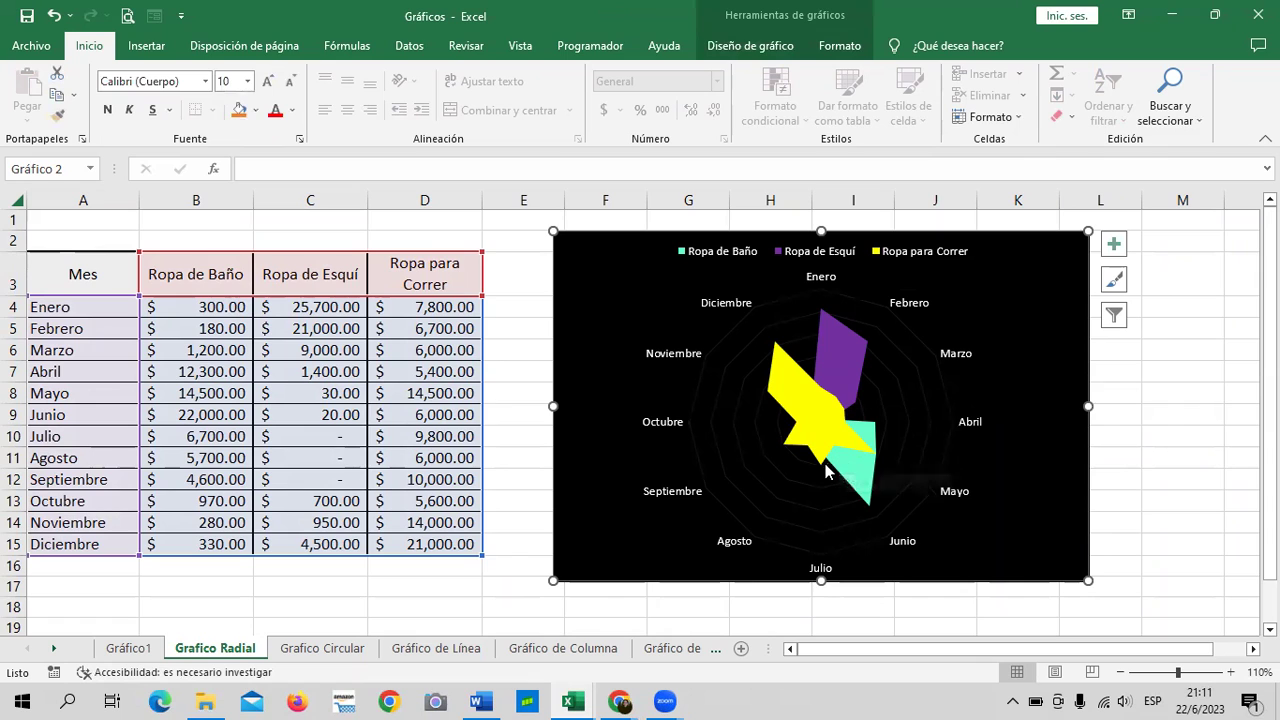
left_click(857, 458)
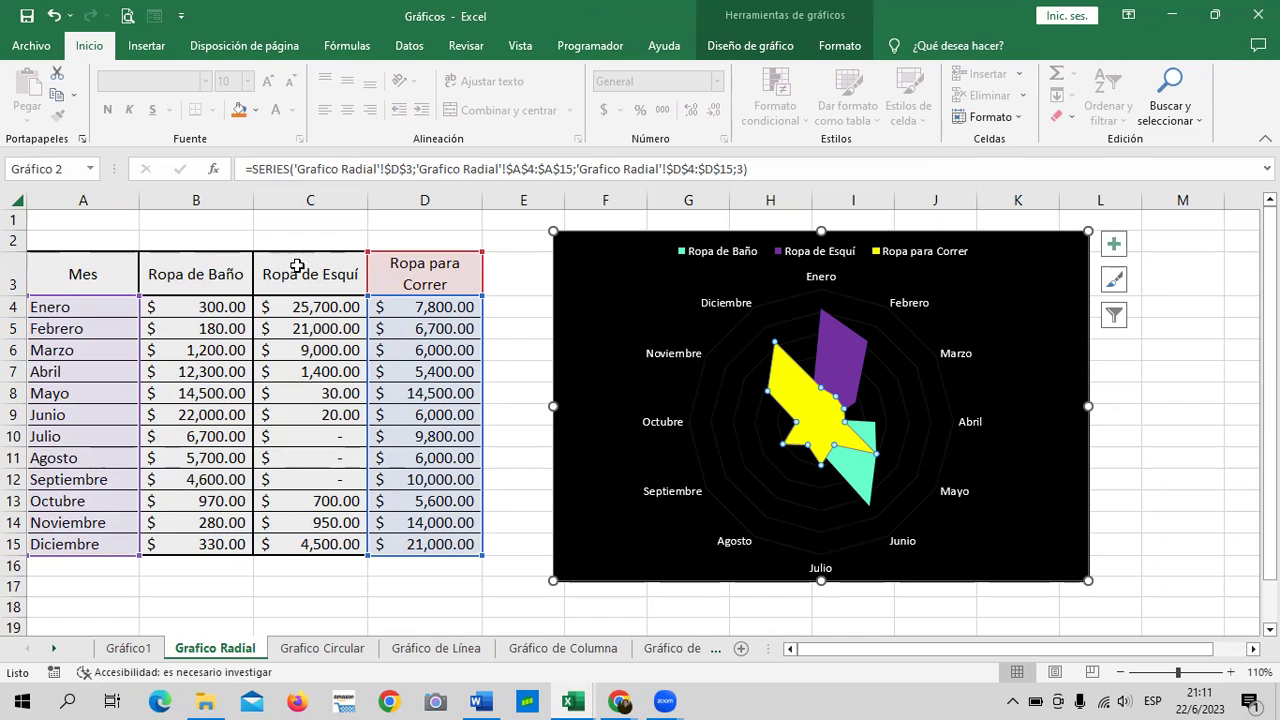
left_click(228, 282)
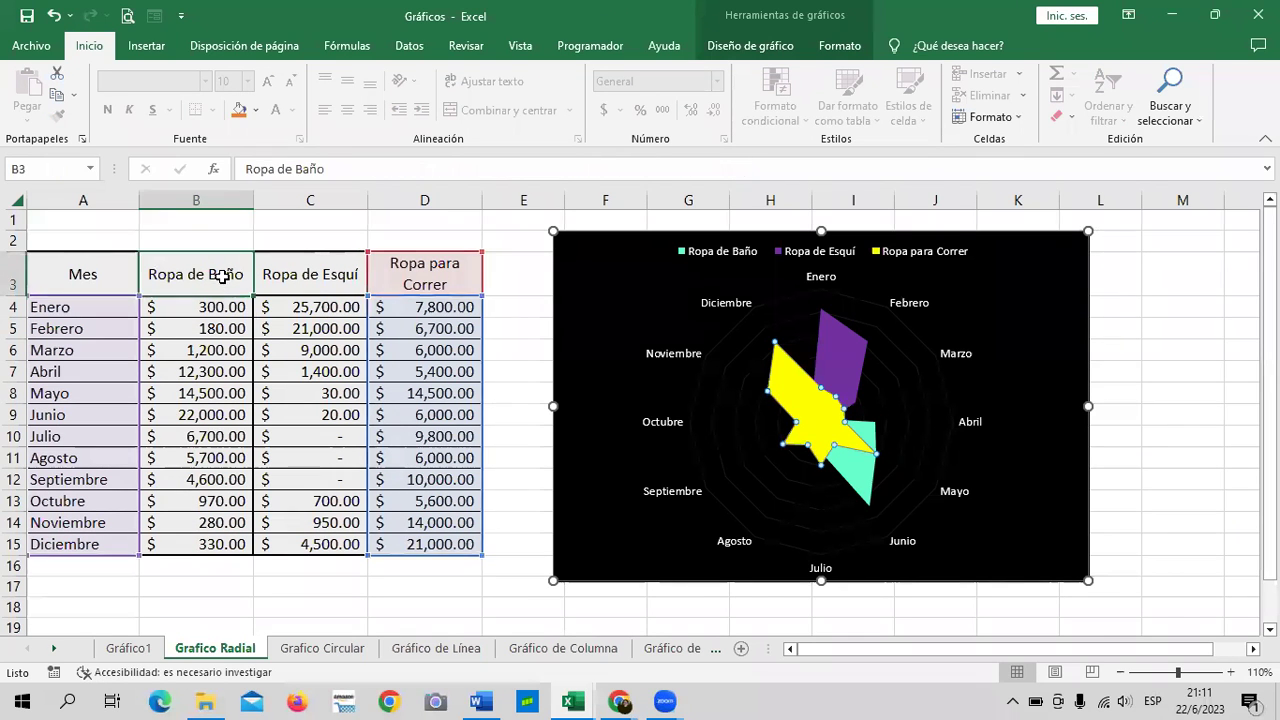
left_click(297, 267)
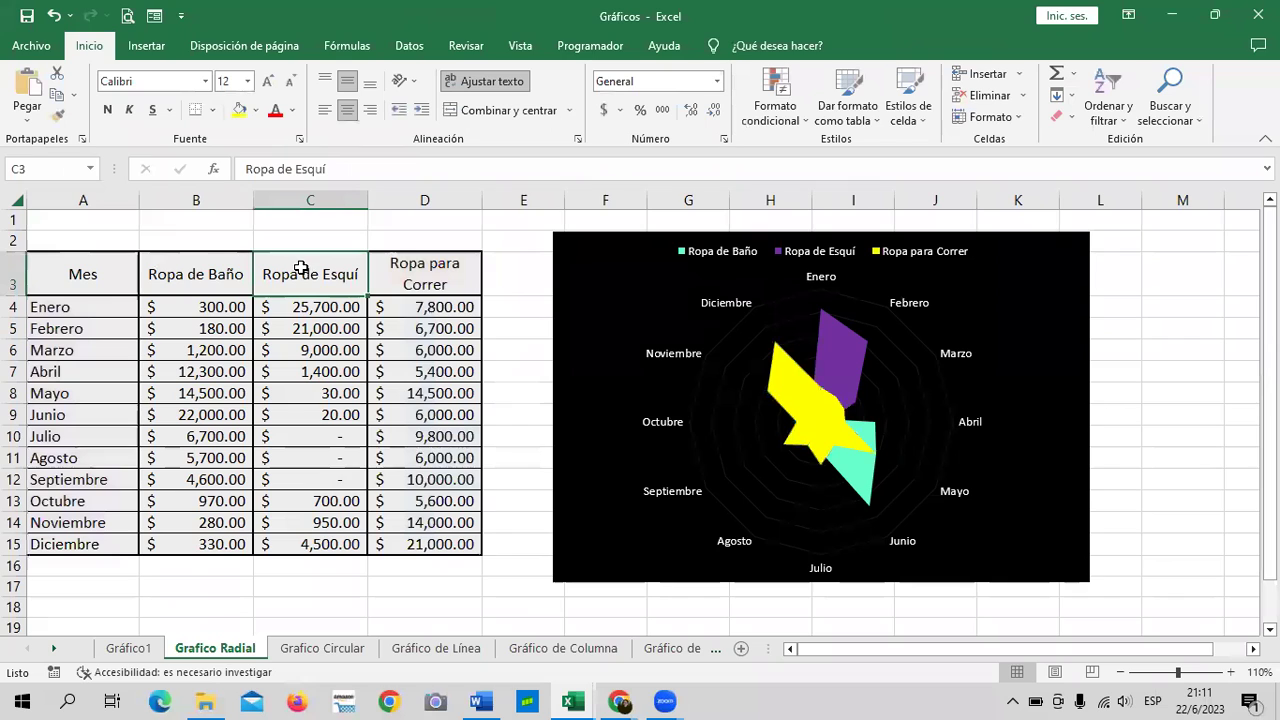
left_click(440, 284)
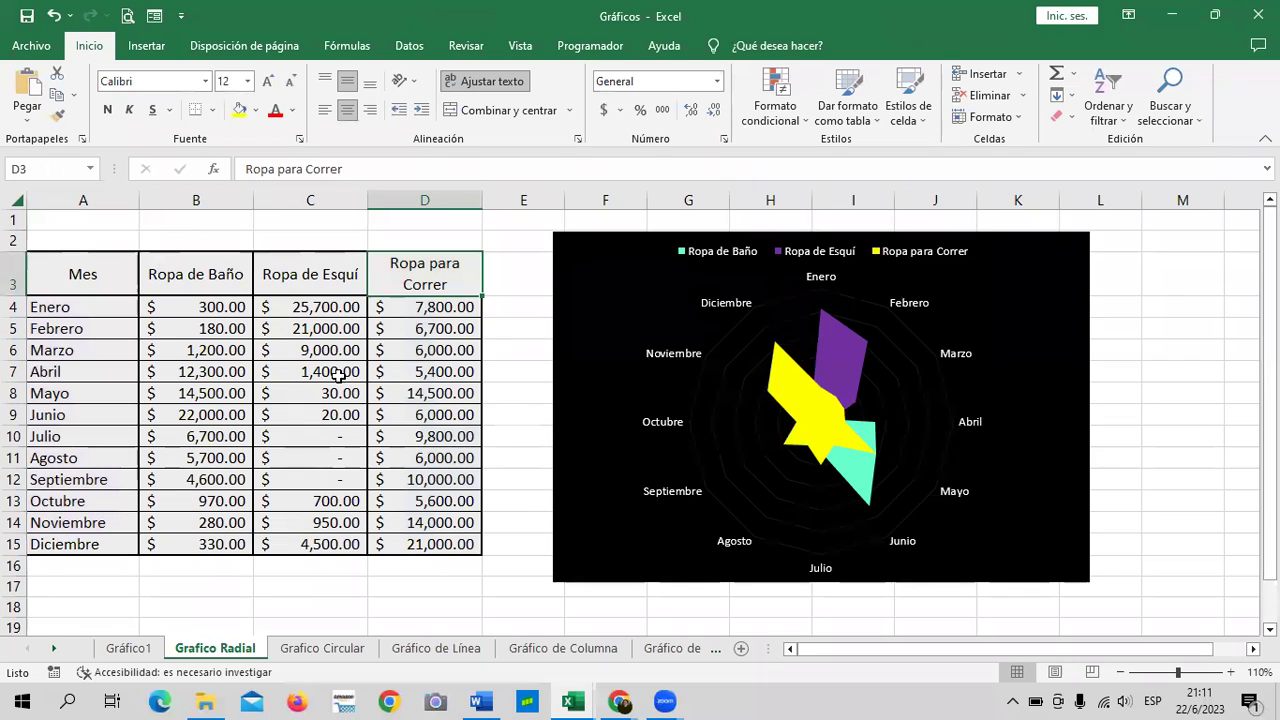
left_click(212, 288)
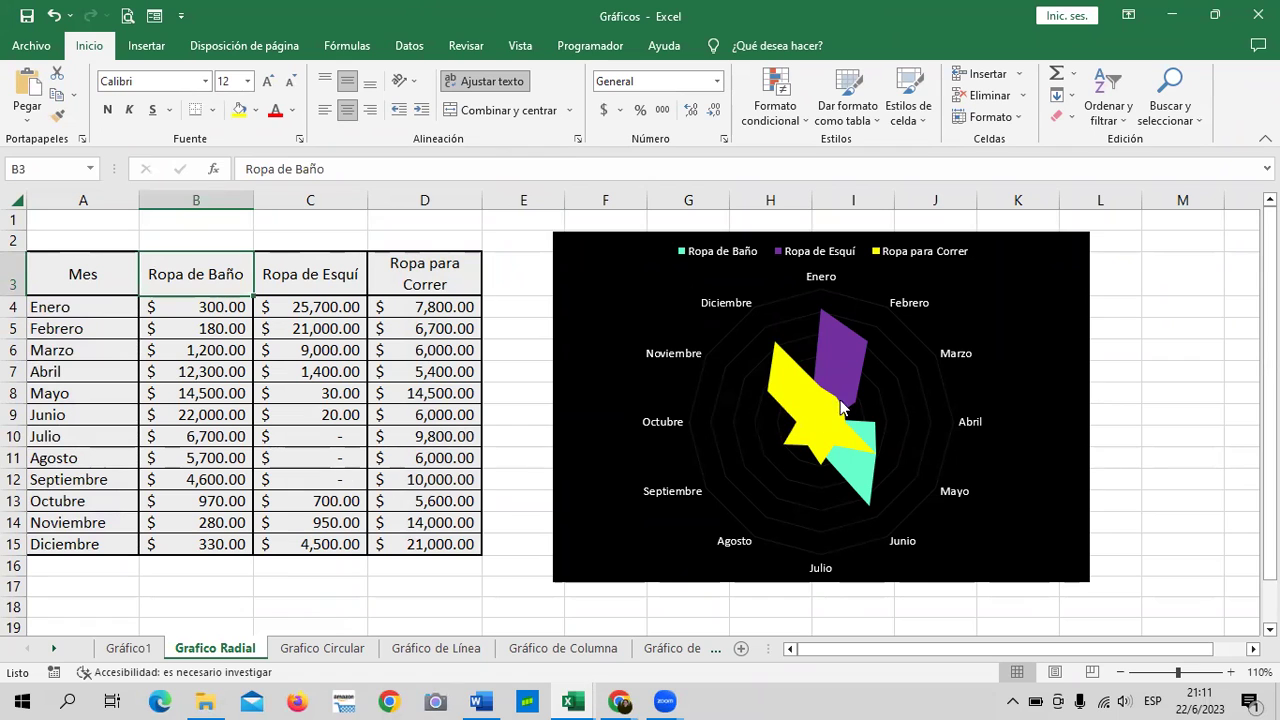
left_click(893, 326)
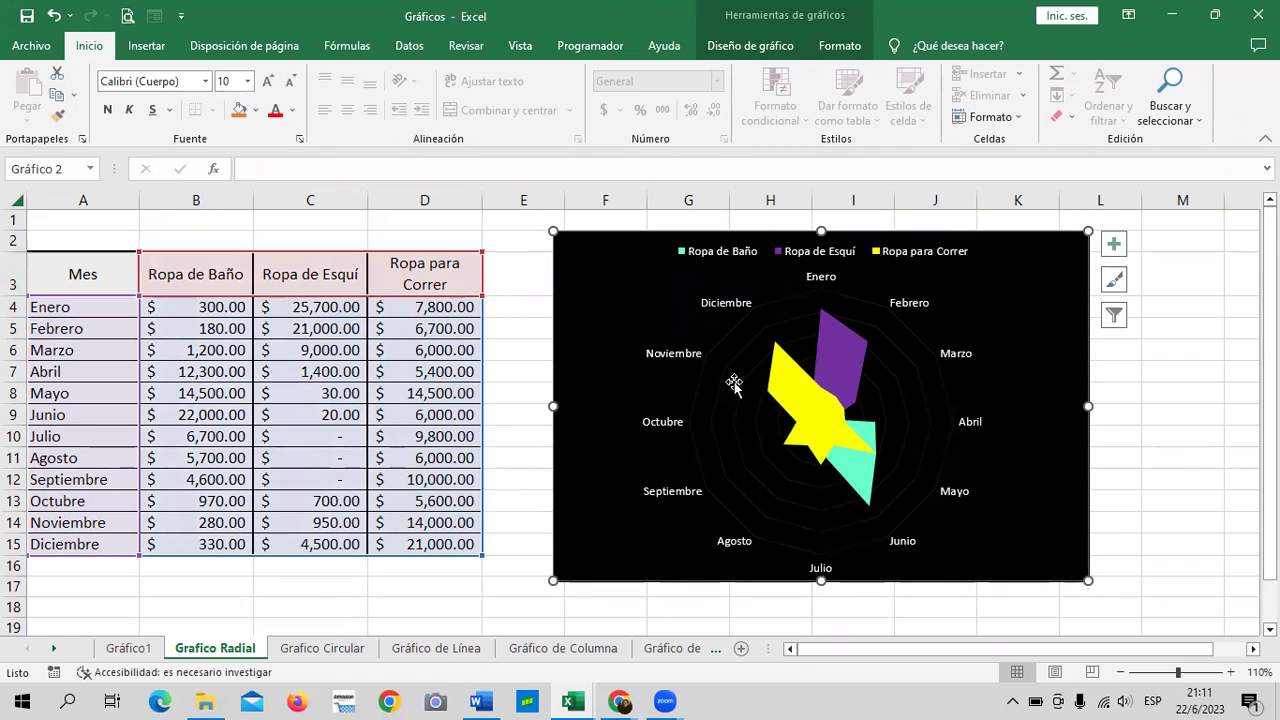
left_click(800, 376)
left_click(895, 331)
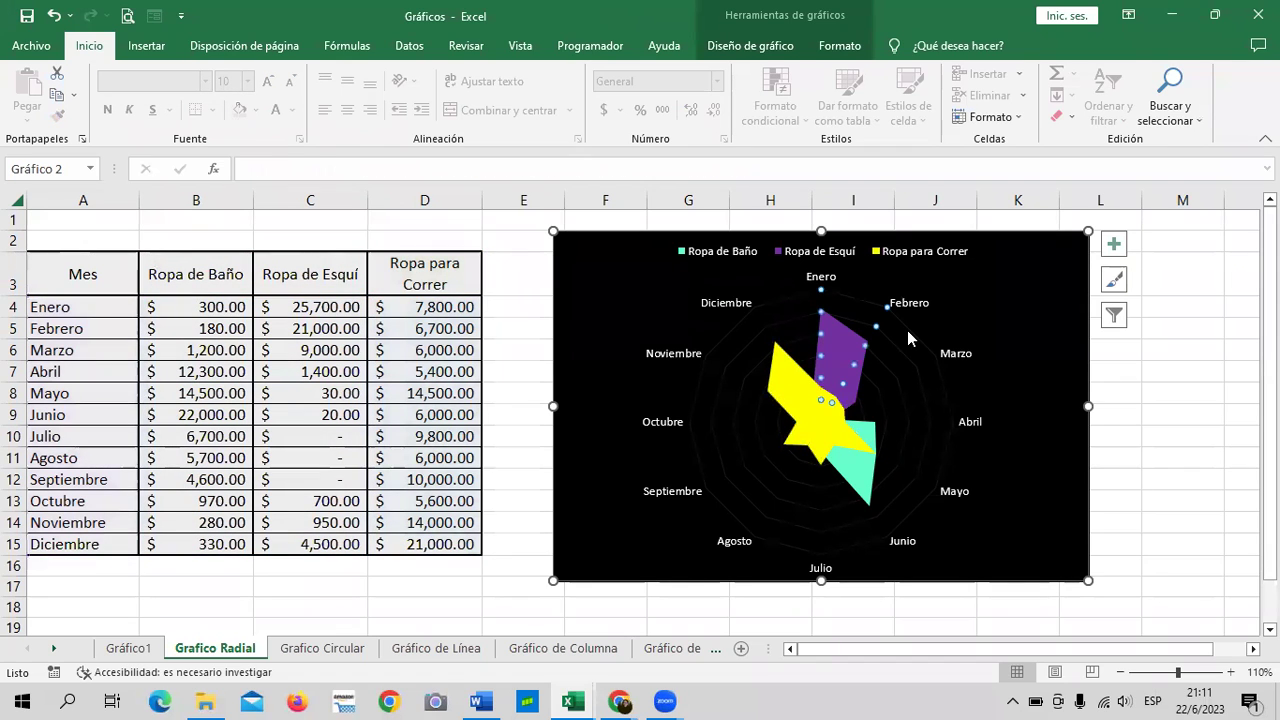
left_click(910, 420)
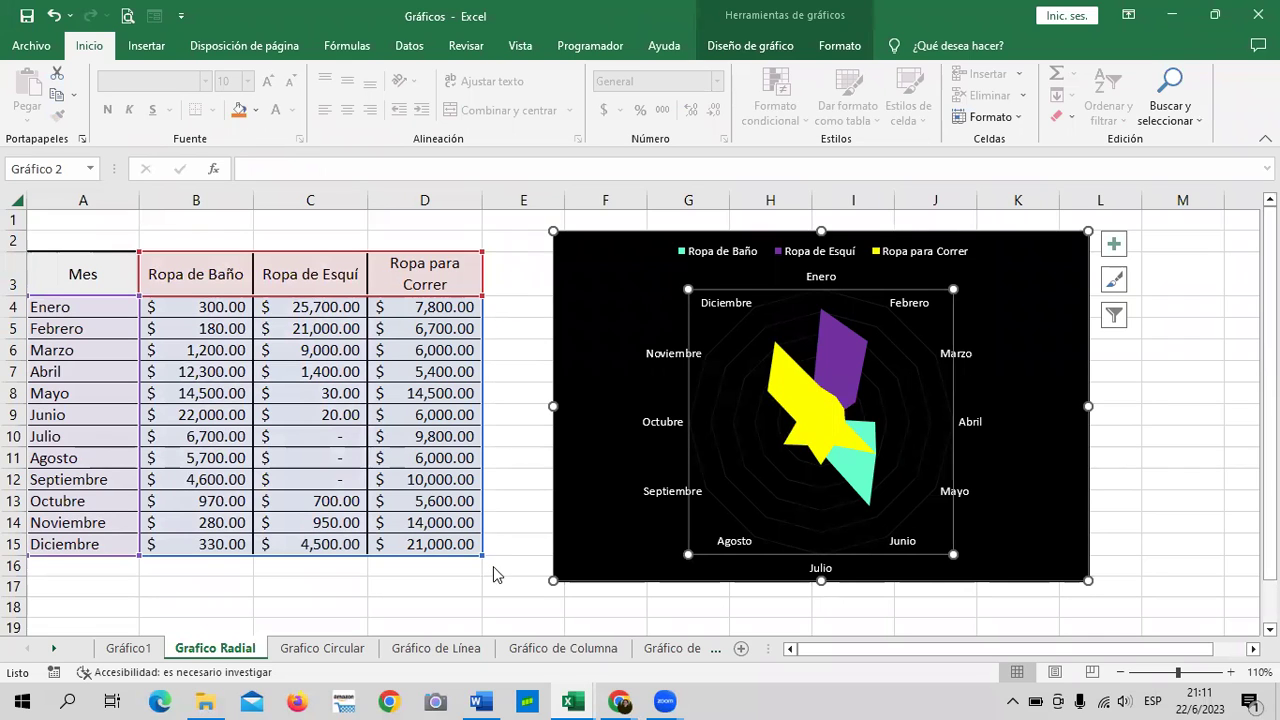
key("Escape")
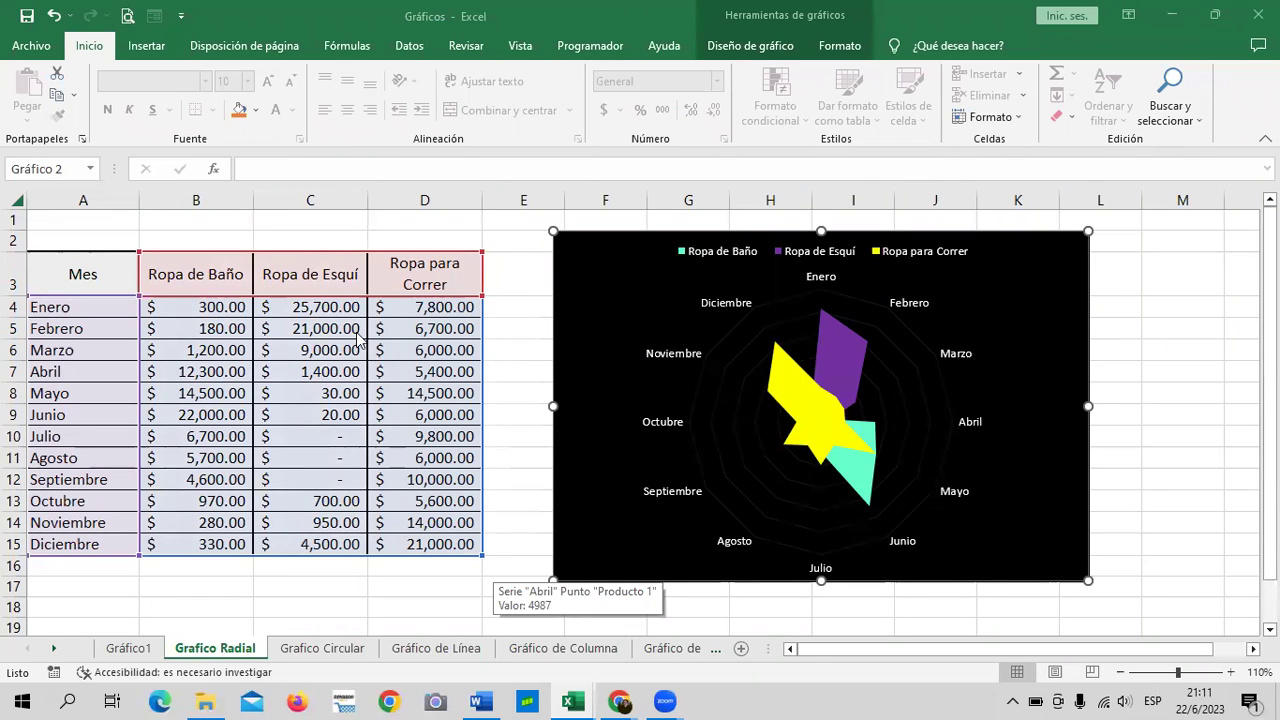
left_click(828, 348)
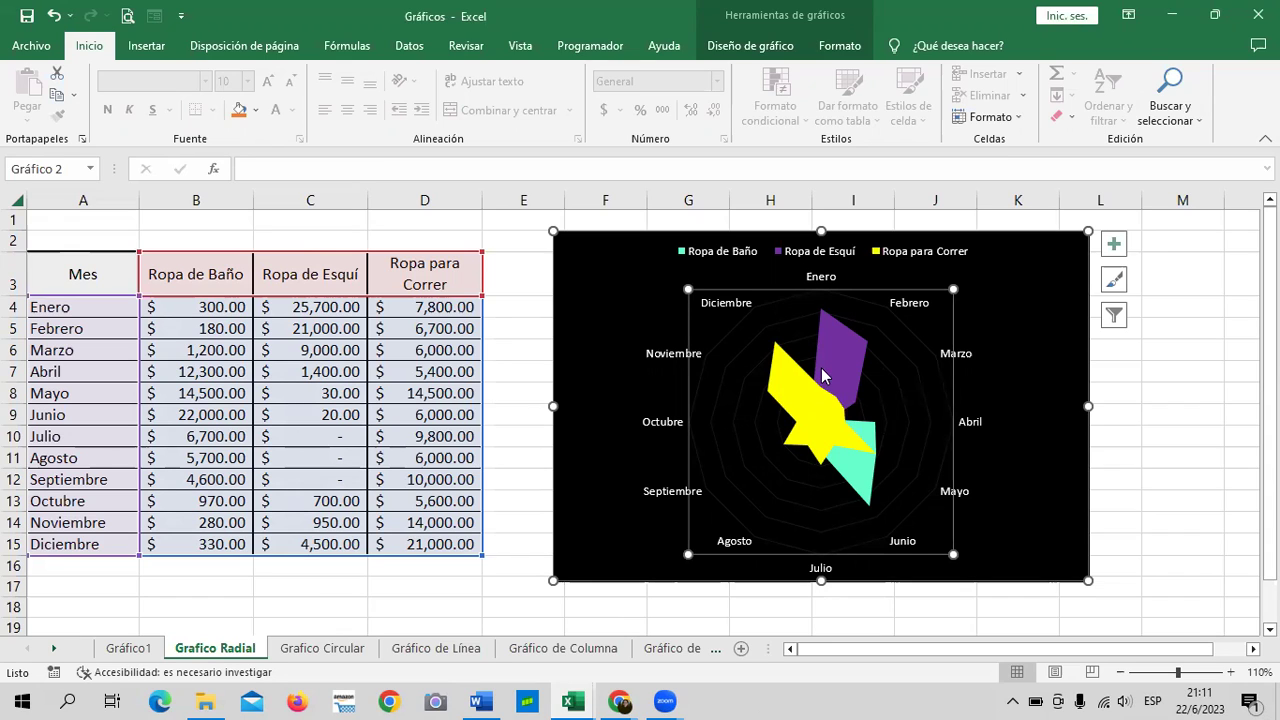
key("Escape")
Open the Grafico Circular sheet and inspect its CANTIDAD DE PERSONAS table and pie-of-pie chart.
left_click(322, 649)
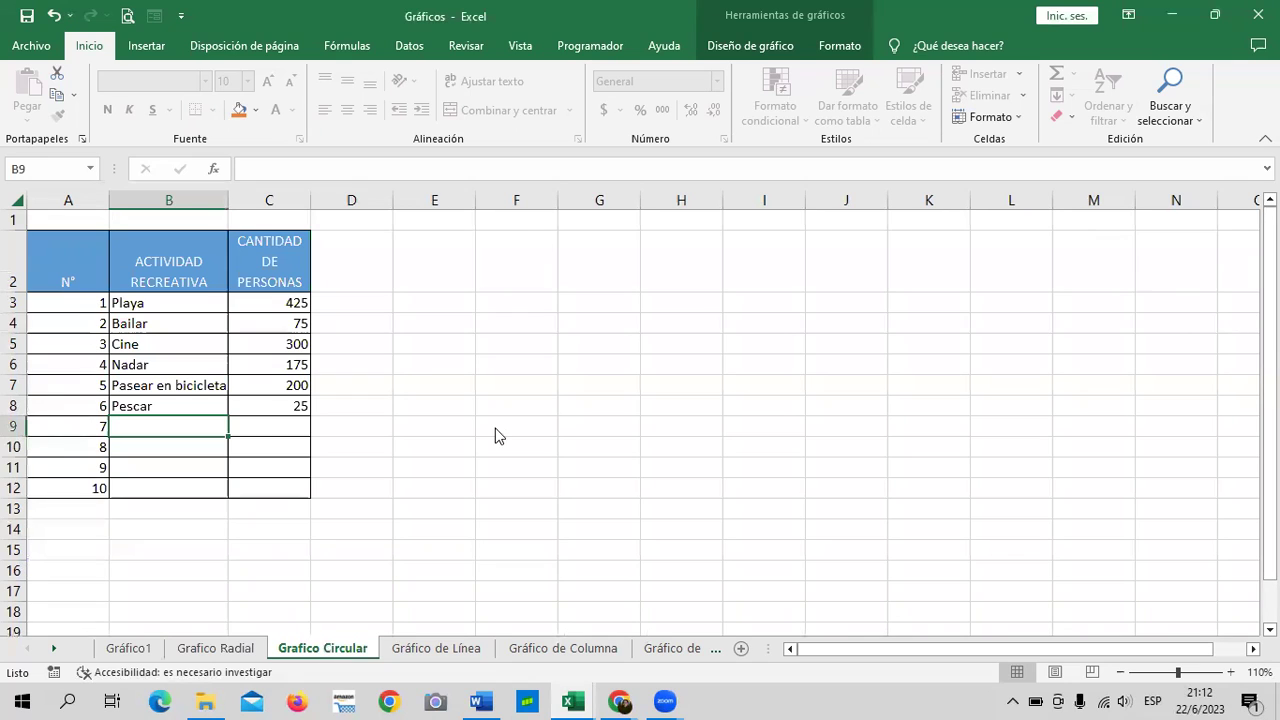
left_click(607, 378)
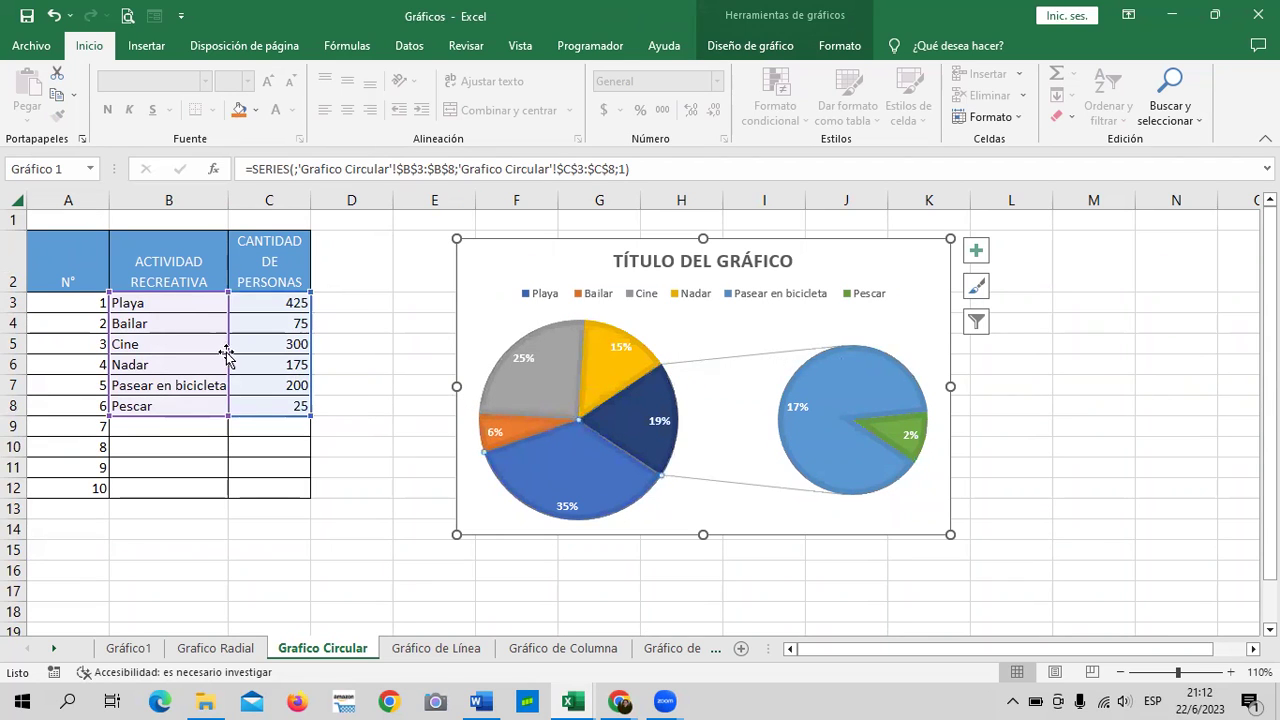
left_click(291, 463)
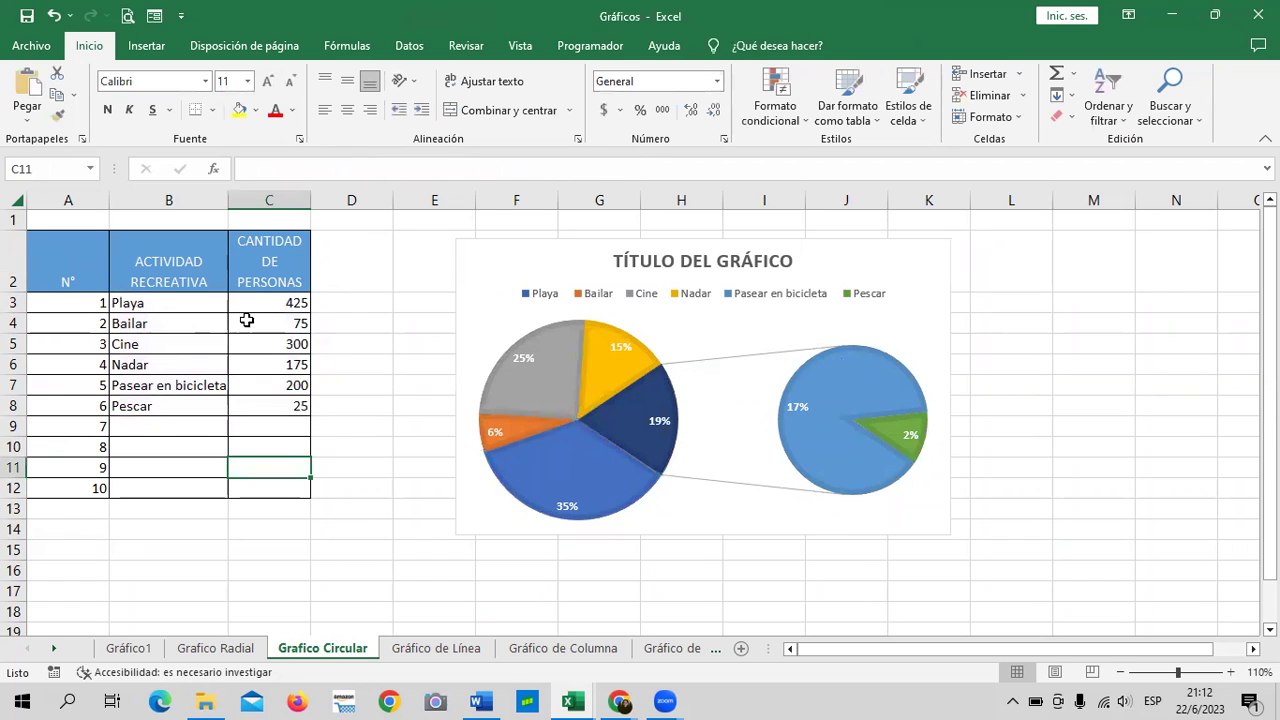
left_click(264, 264)
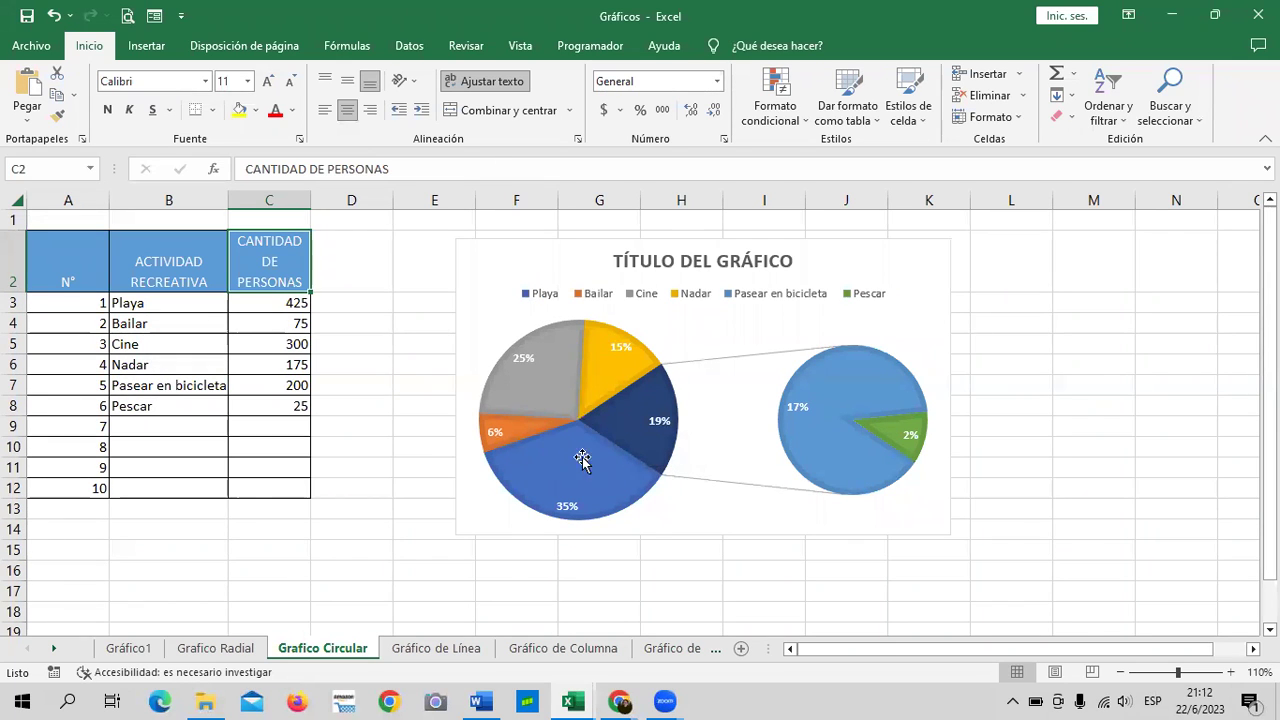
mouse_move(608, 370)
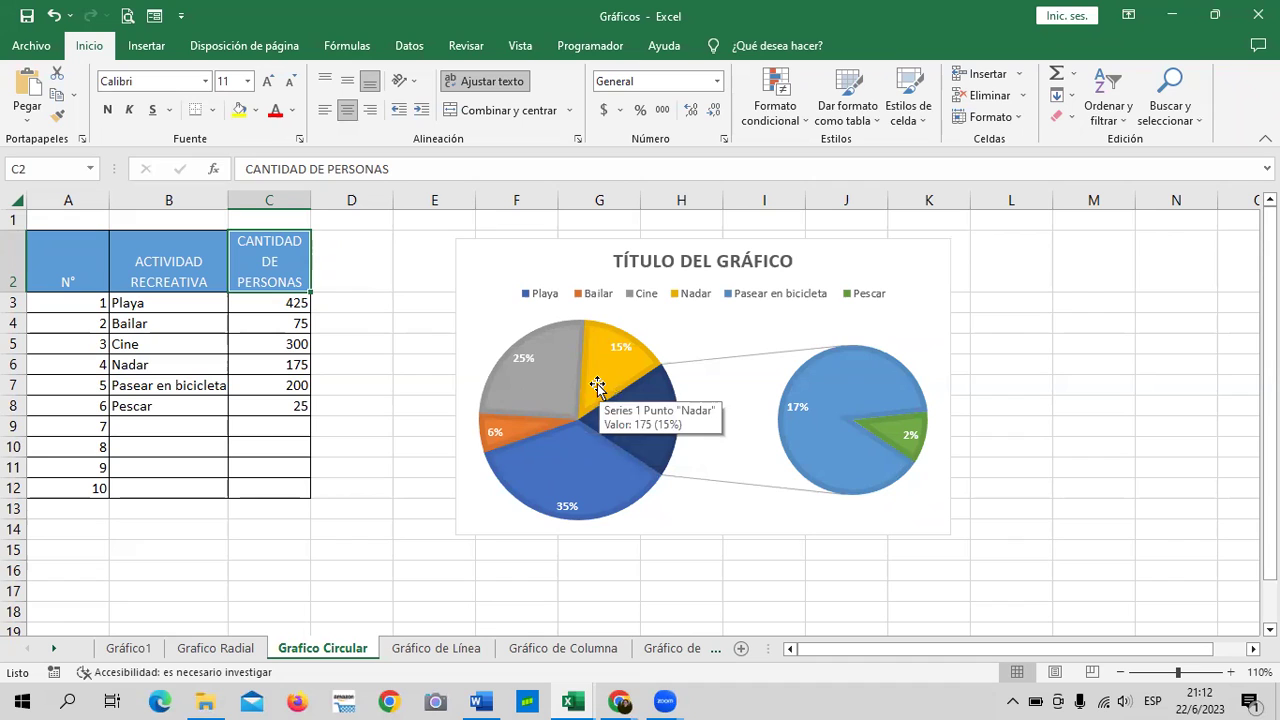
left_click(543, 372)
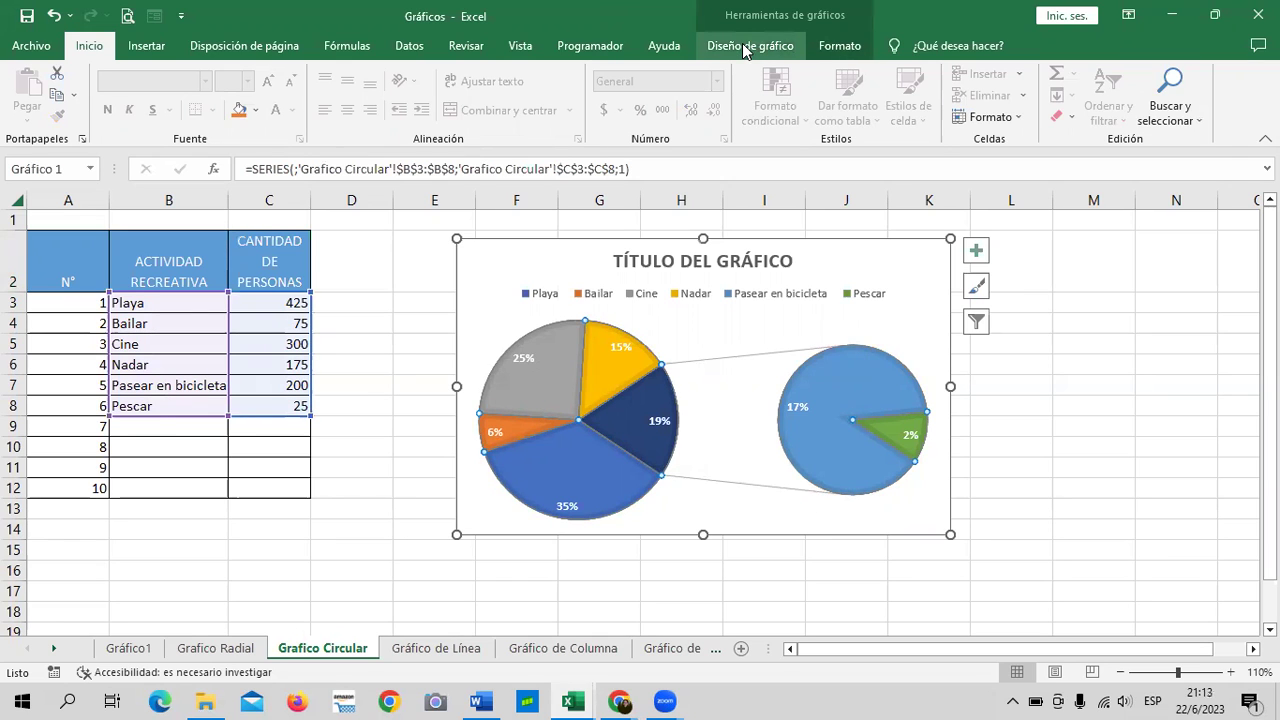
Apply quick layout Diseño 1 so slices show activity names and percentages.
left_click(838, 48)
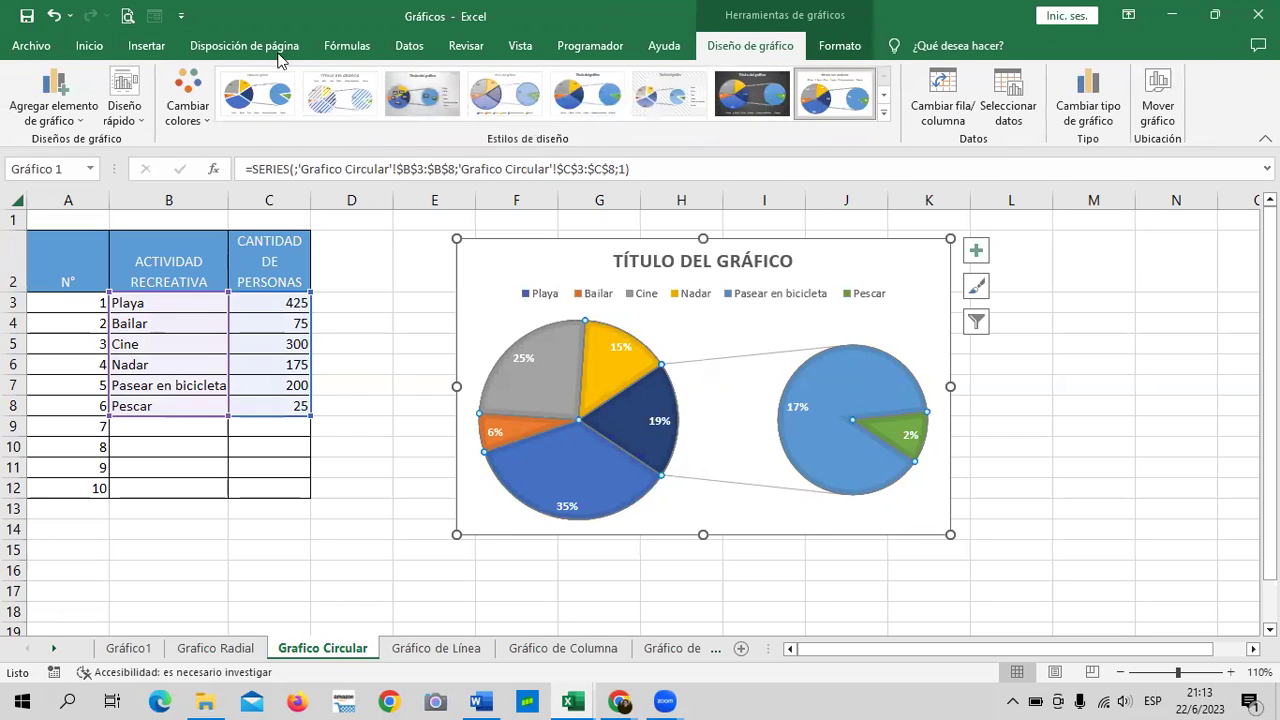
left_click(125, 105)
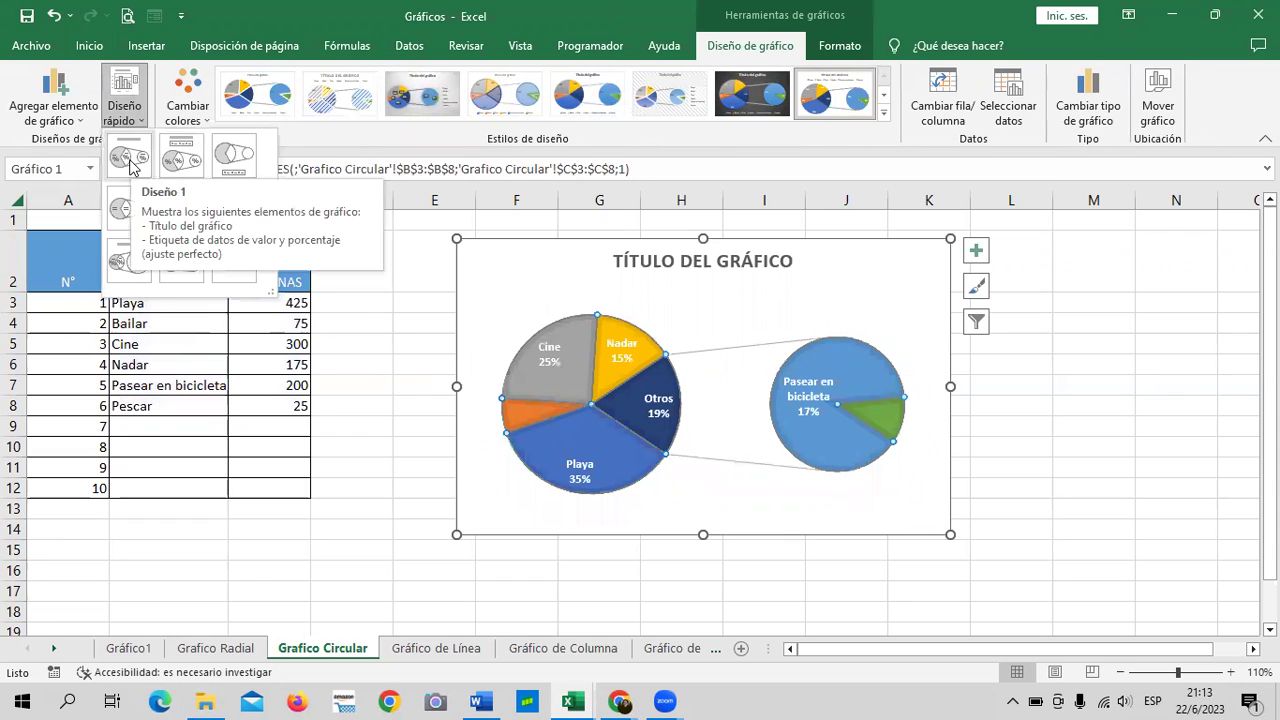
left_click(130, 160)
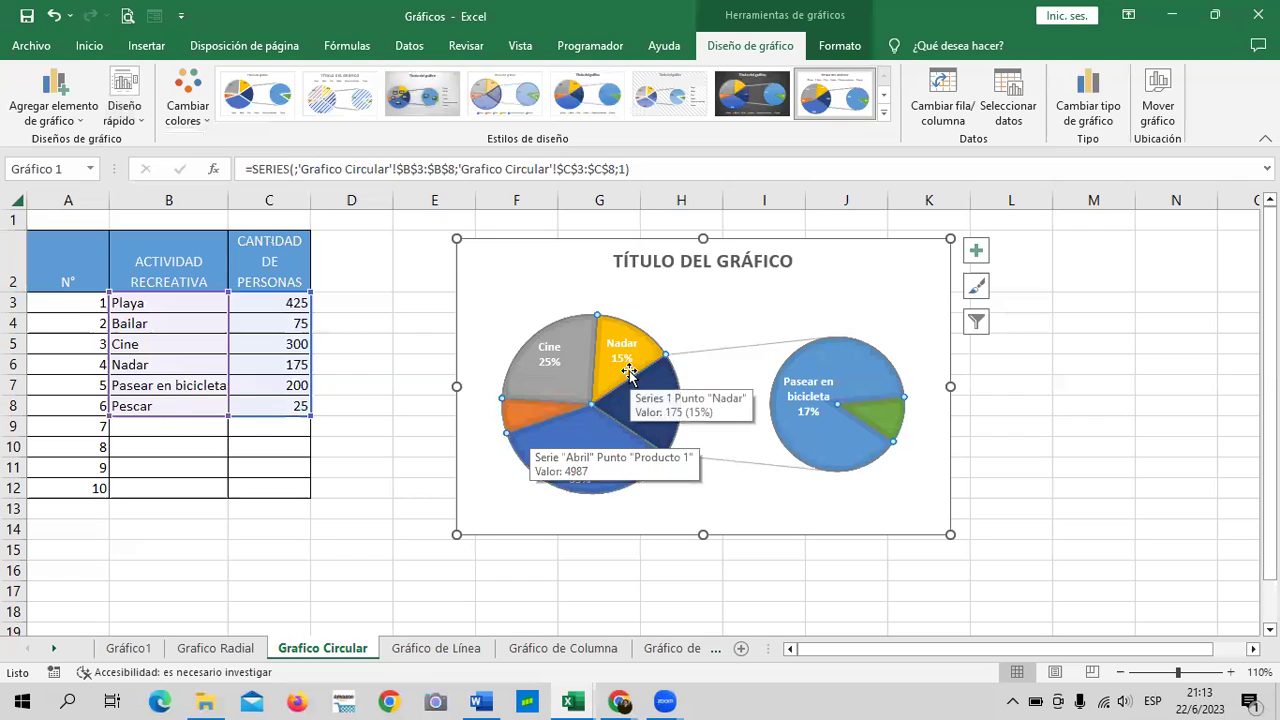
left_click(141, 122)
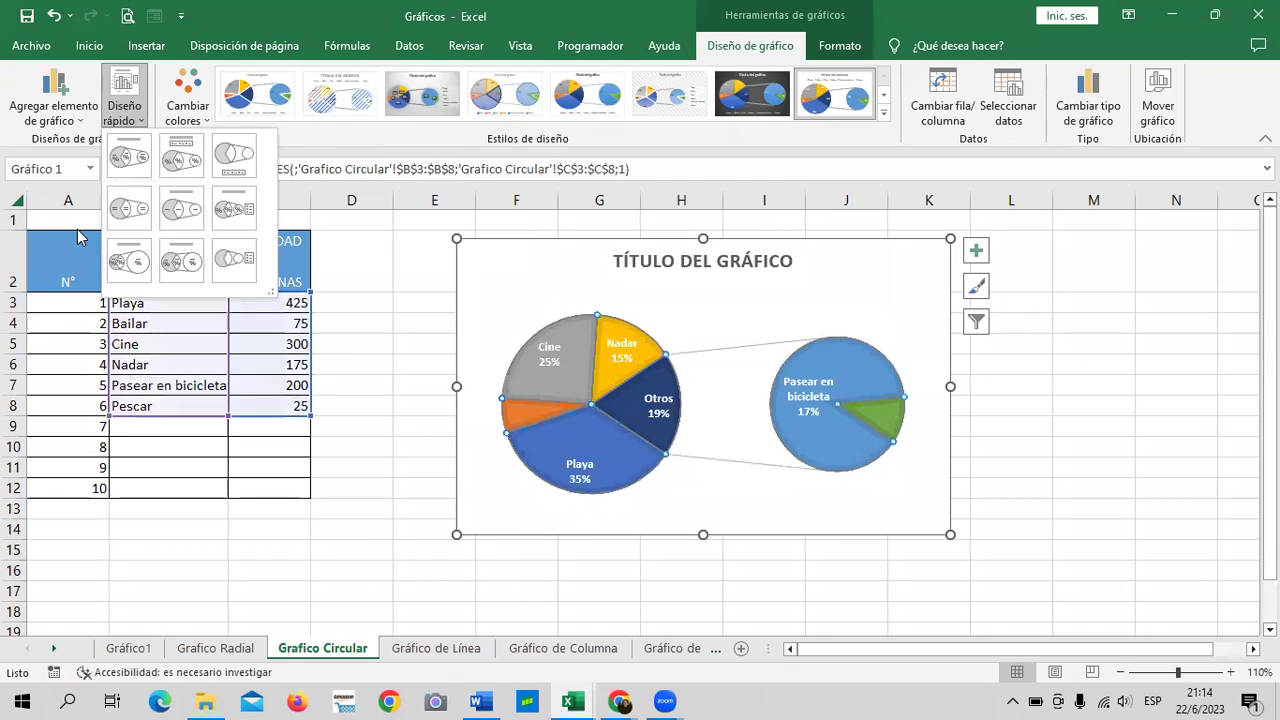
left_click(383, 343)
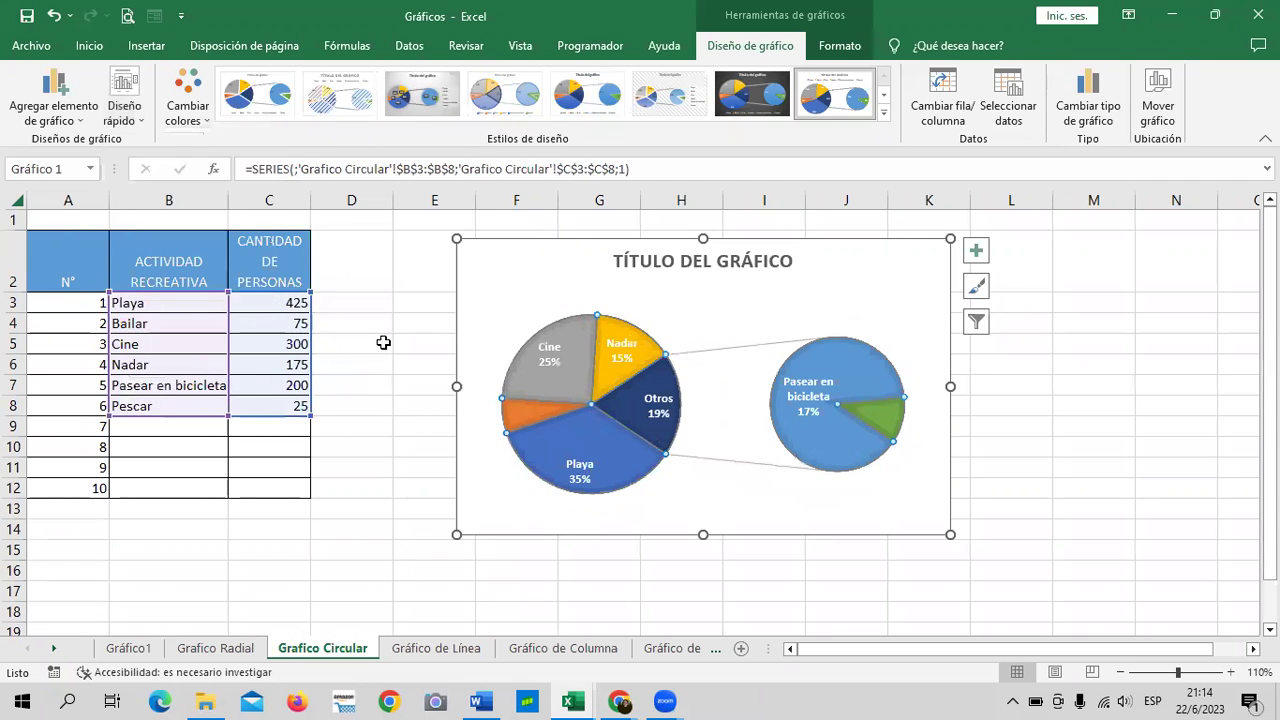
left_click(383, 343)
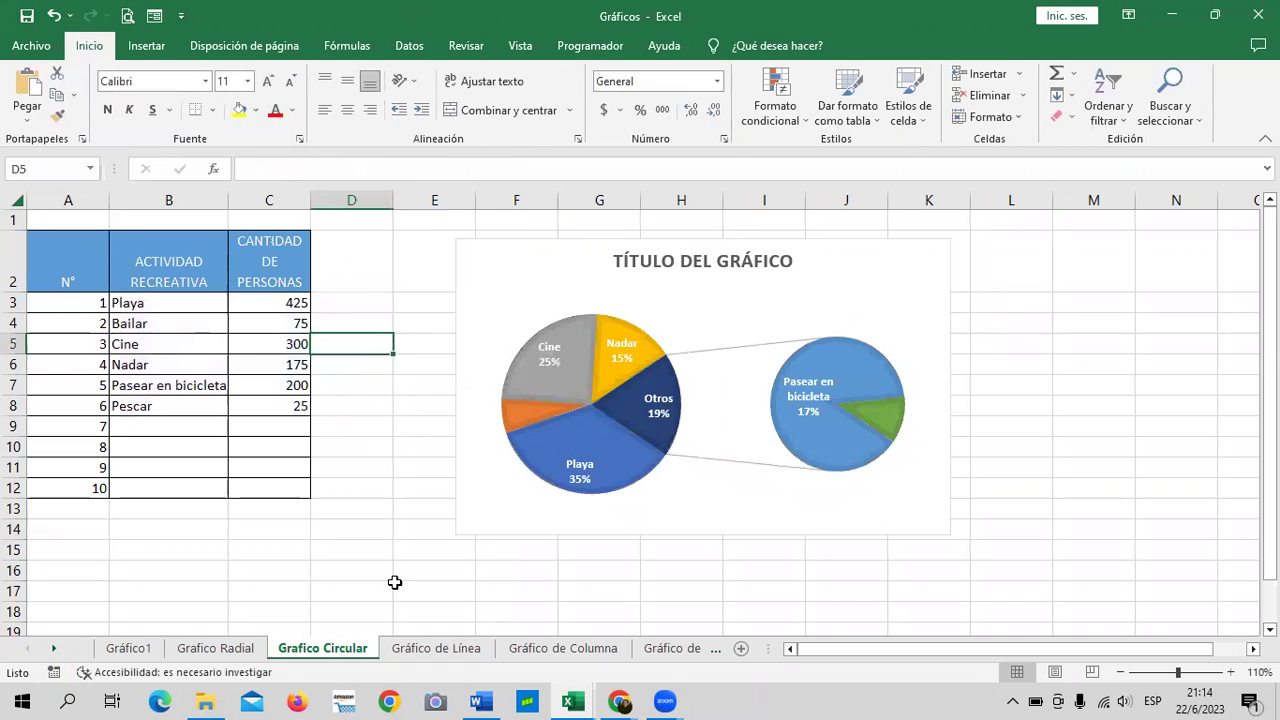
Open the Gráfico de Línea sheet and delete its existing line chart.
left_click(437, 648)
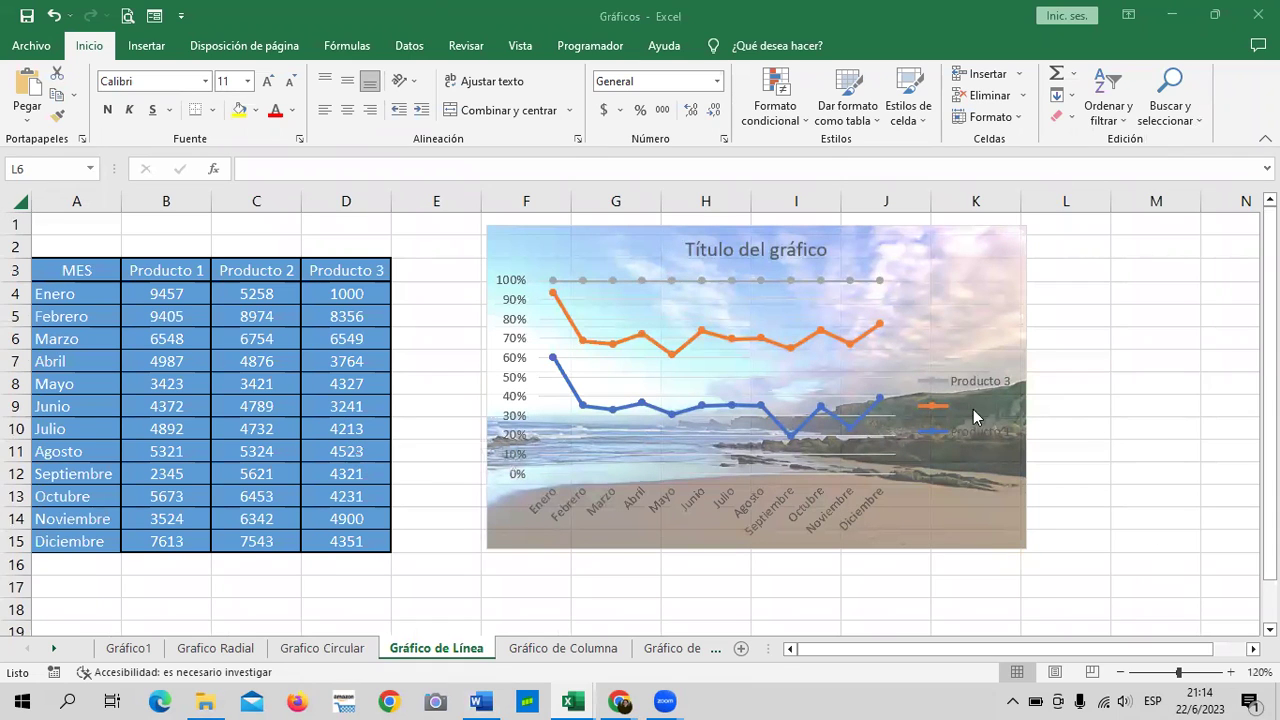
left_click(941, 488)
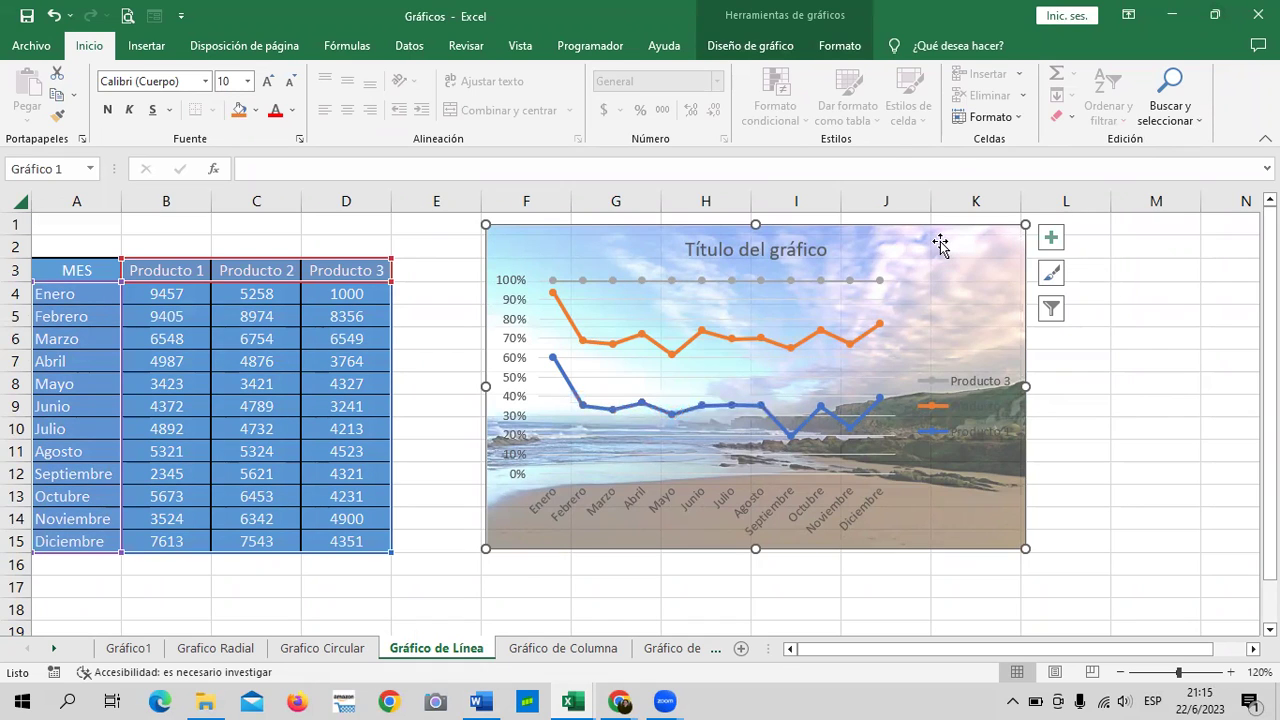
key("Delete")
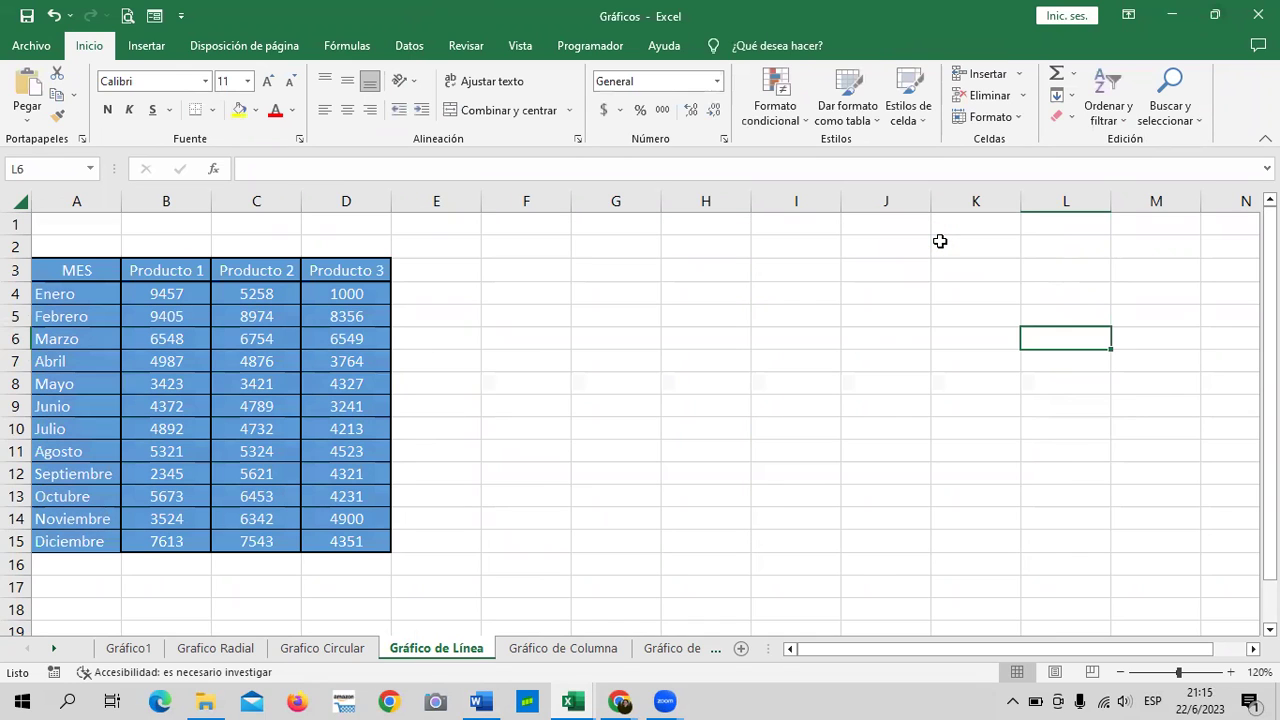
Select a cell in the MES and Producto 1–3 table and show the Insertar ribbon.
left_click(608, 430)
left_click(344, 318)
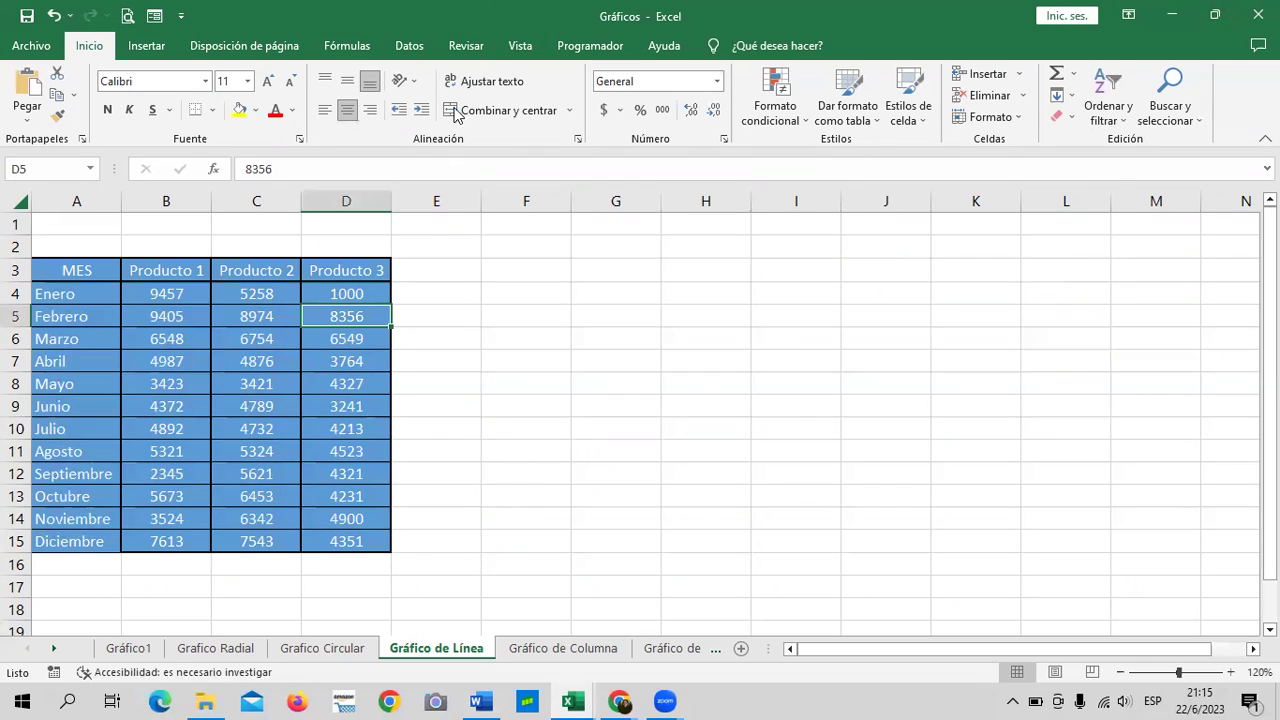
left_click(146, 46)
left_click(240, 404)
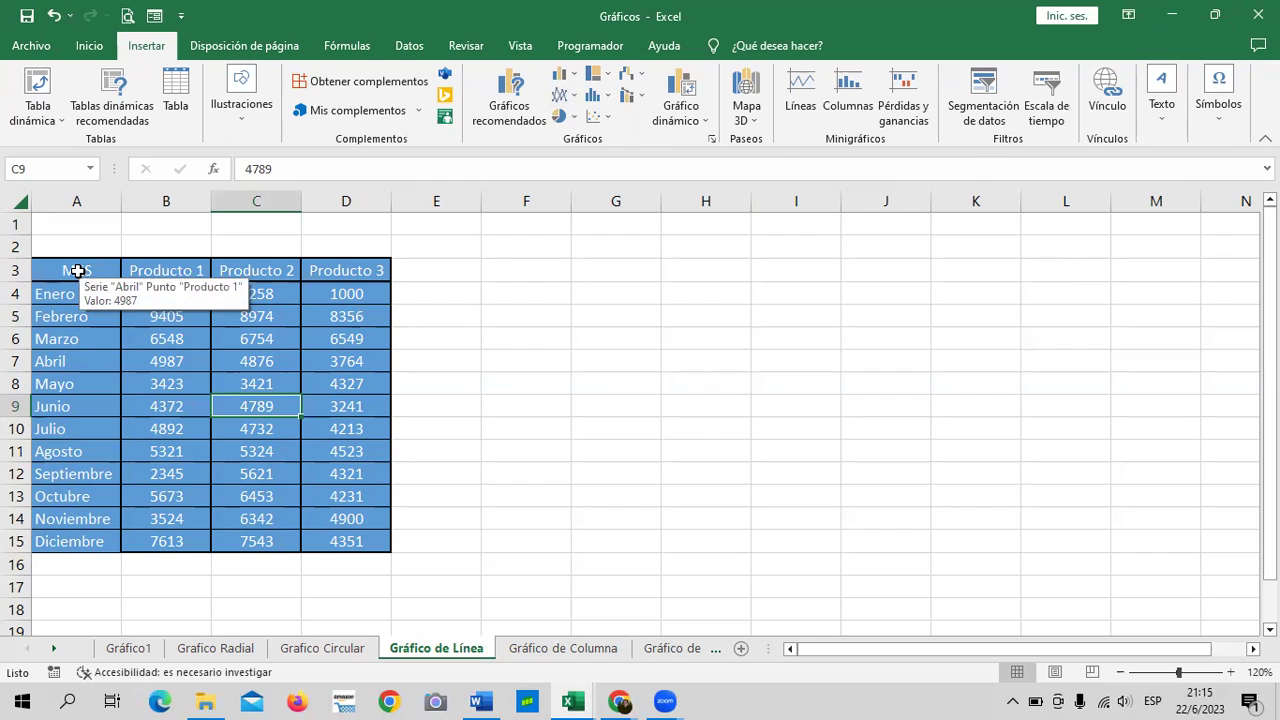
left_click(106, 361)
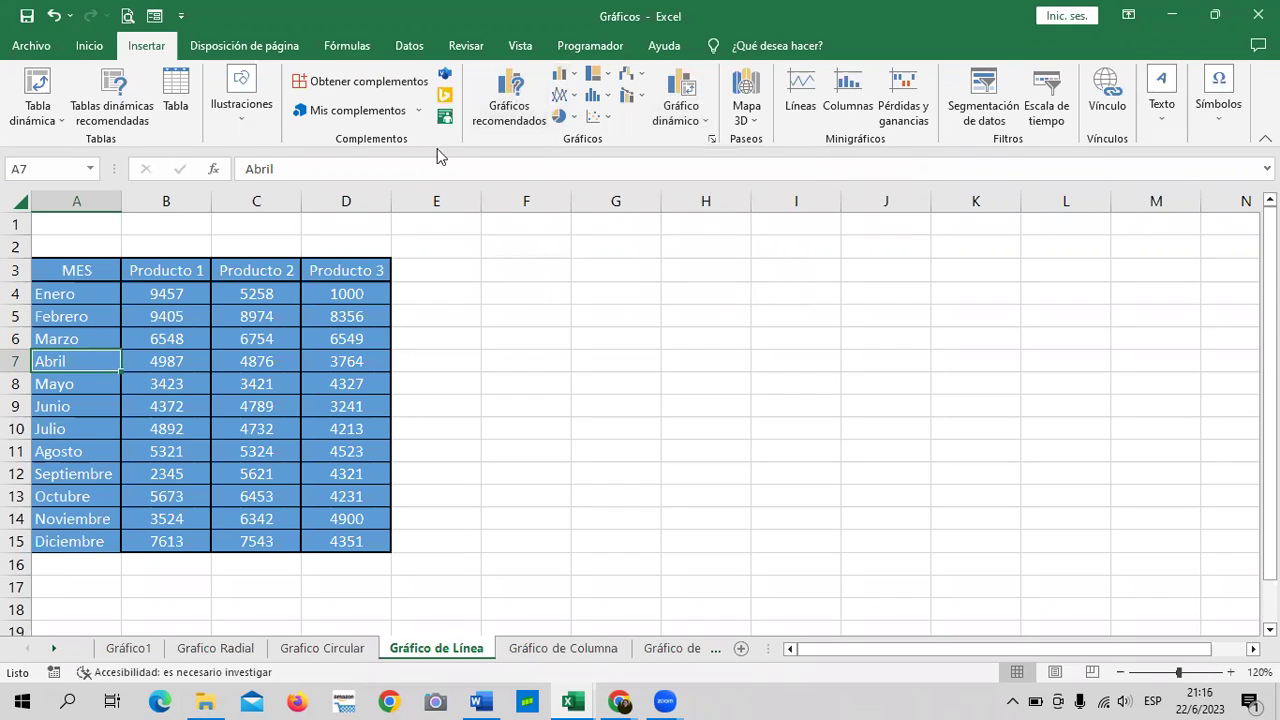
Compare the Líneas chart subtypes and select Línea con marcadores for the Producto 1–3 table.
left_click(488, 89)
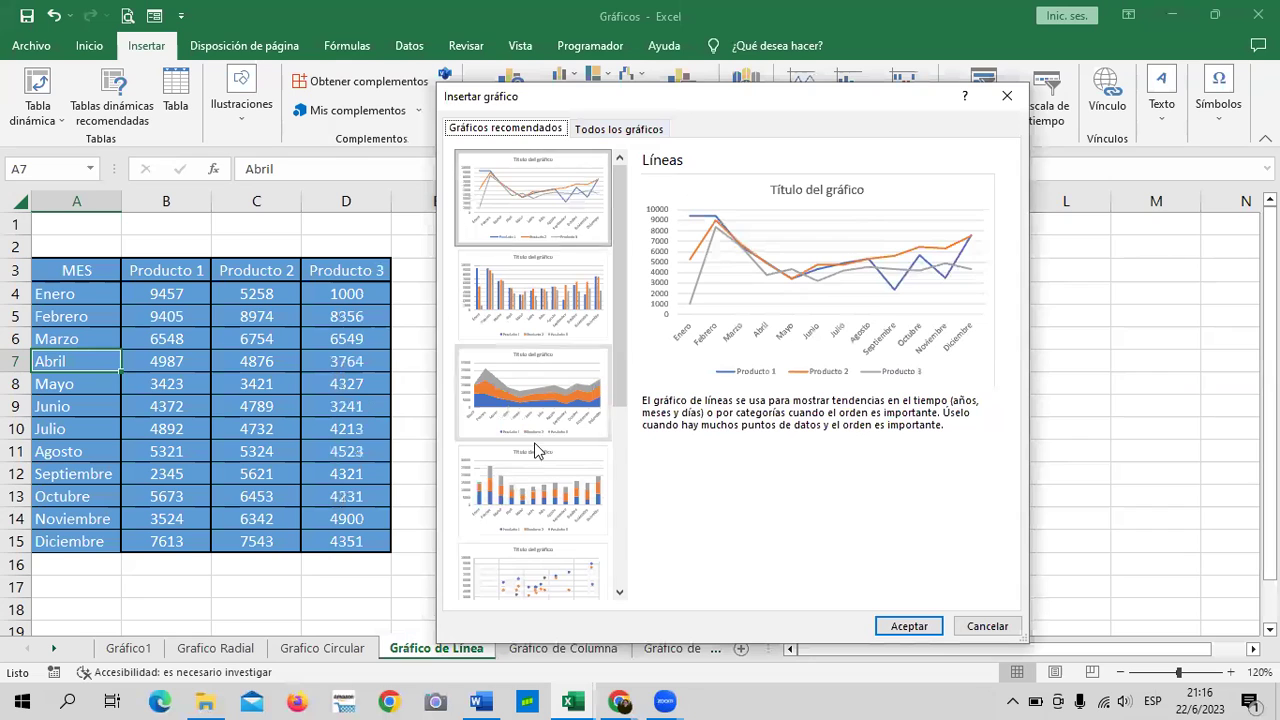
scroll(525, 420, "down", 3)
scroll(520, 480, "up", 3)
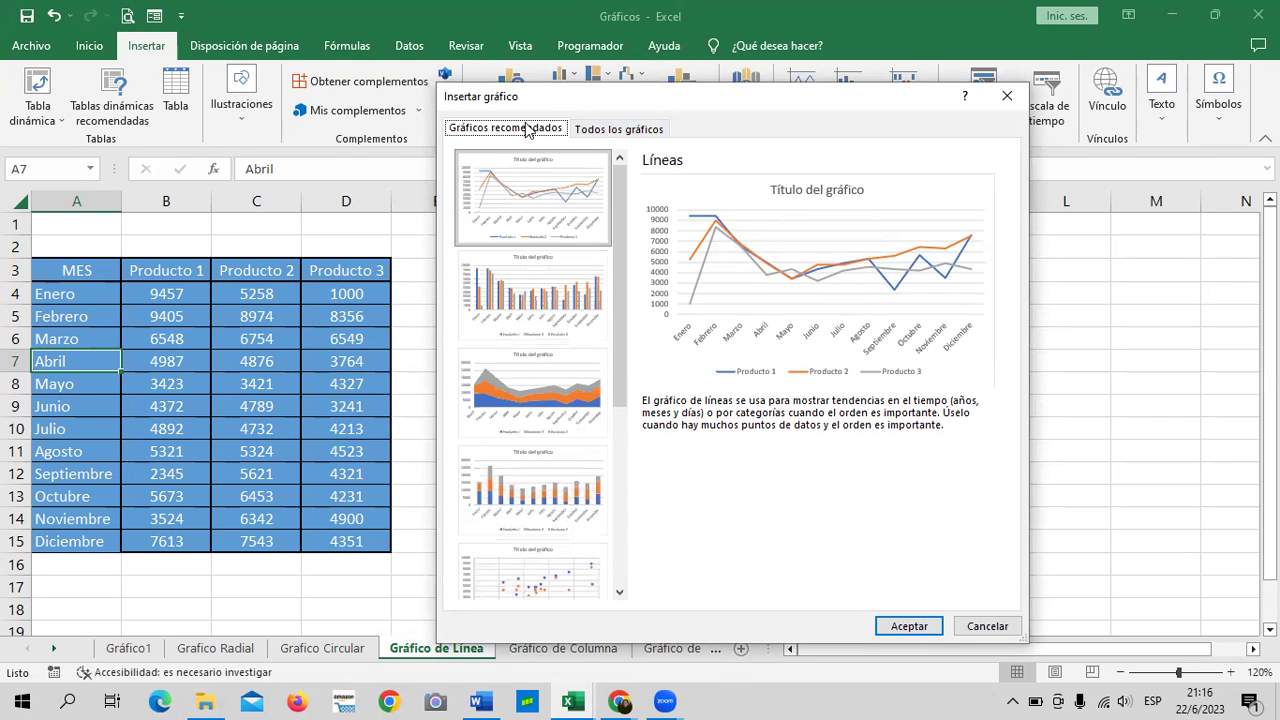
left_click(622, 128)
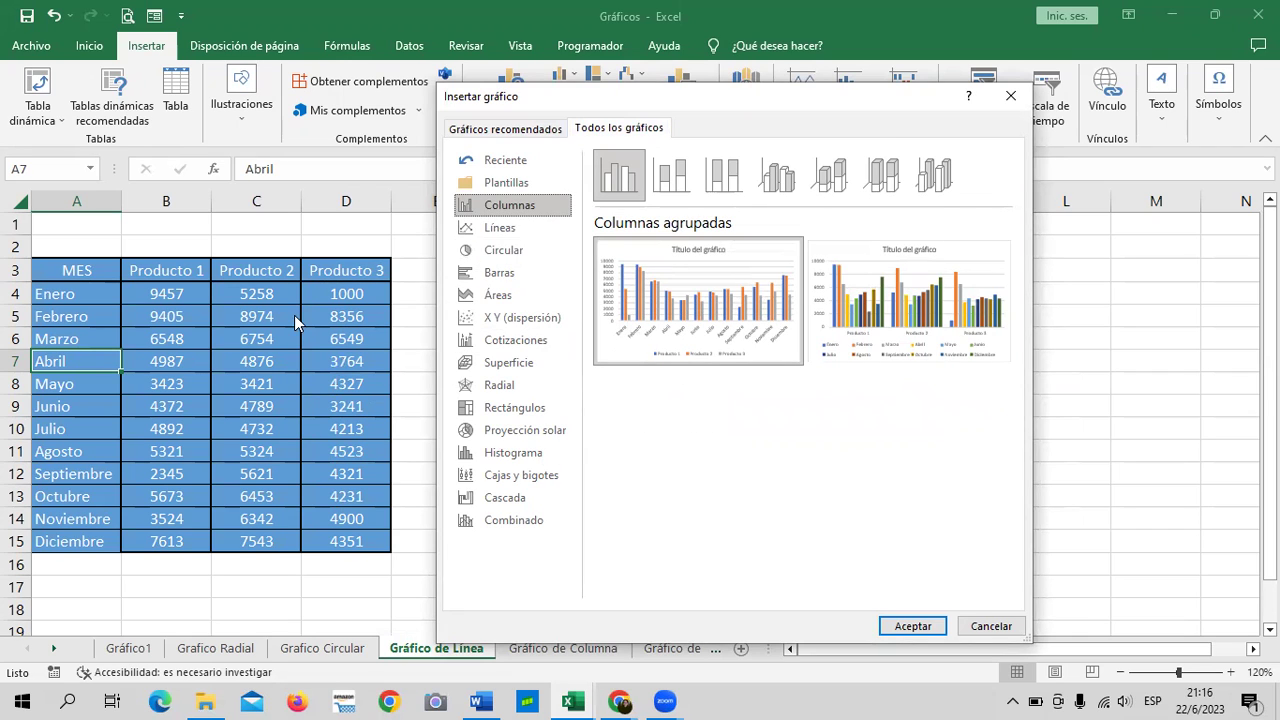
left_click(495, 236)
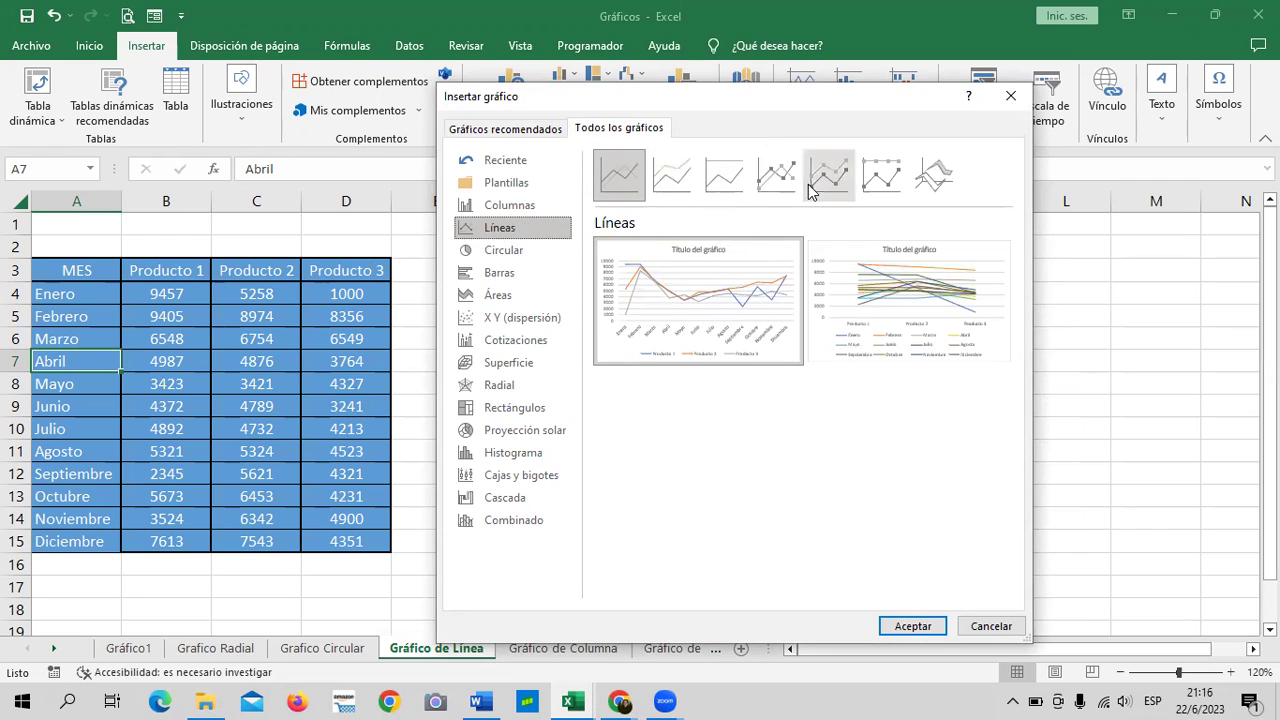
left_click(920, 172)
mouse_move(698, 300)
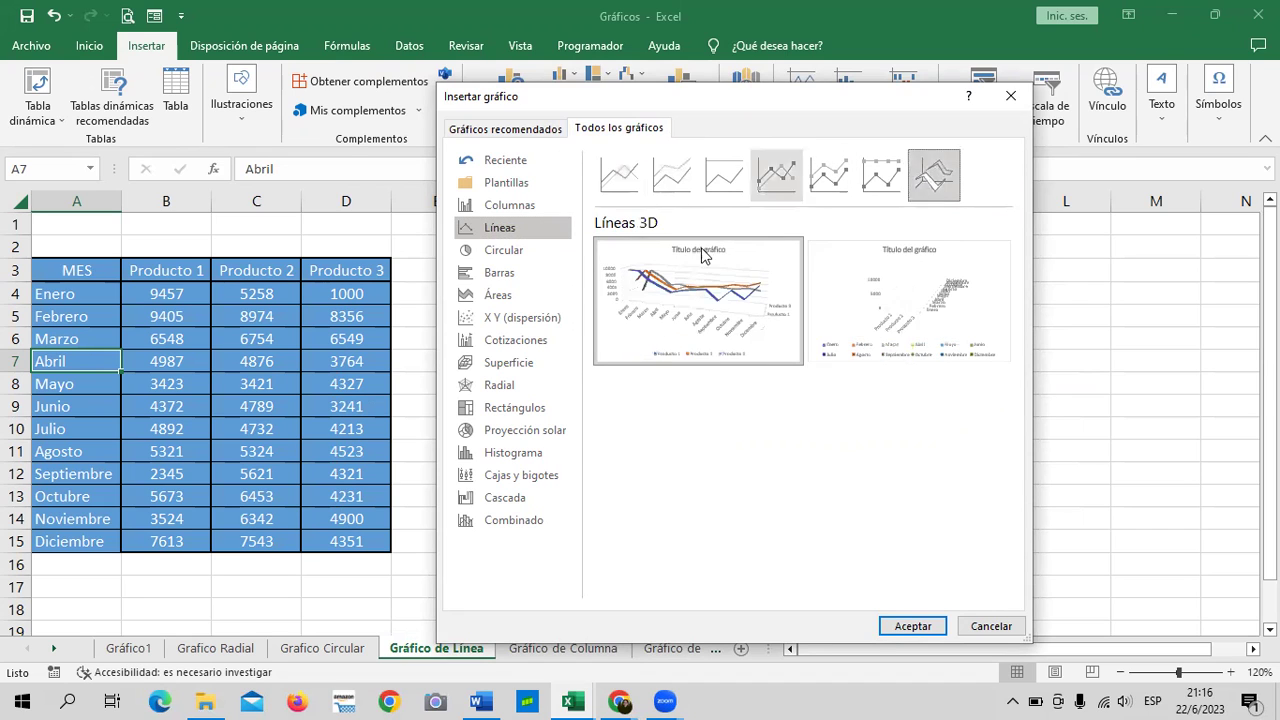
left_click(881, 176)
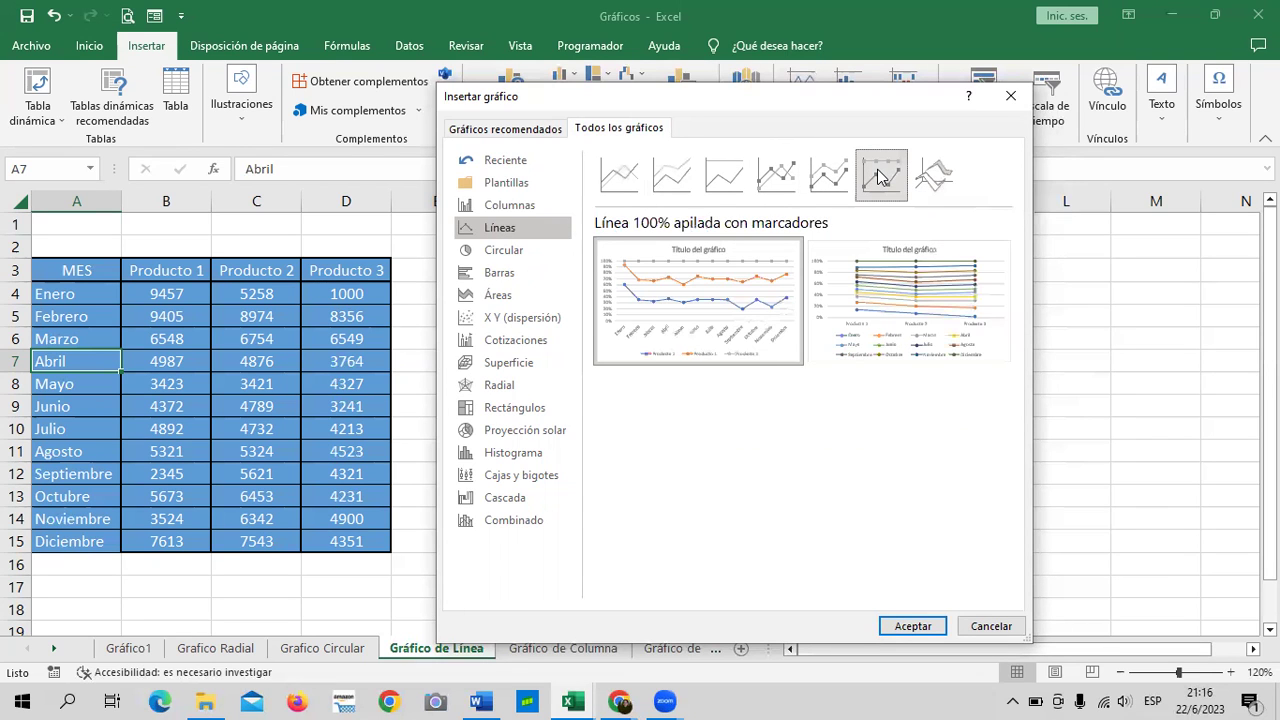
left_click(776, 176)
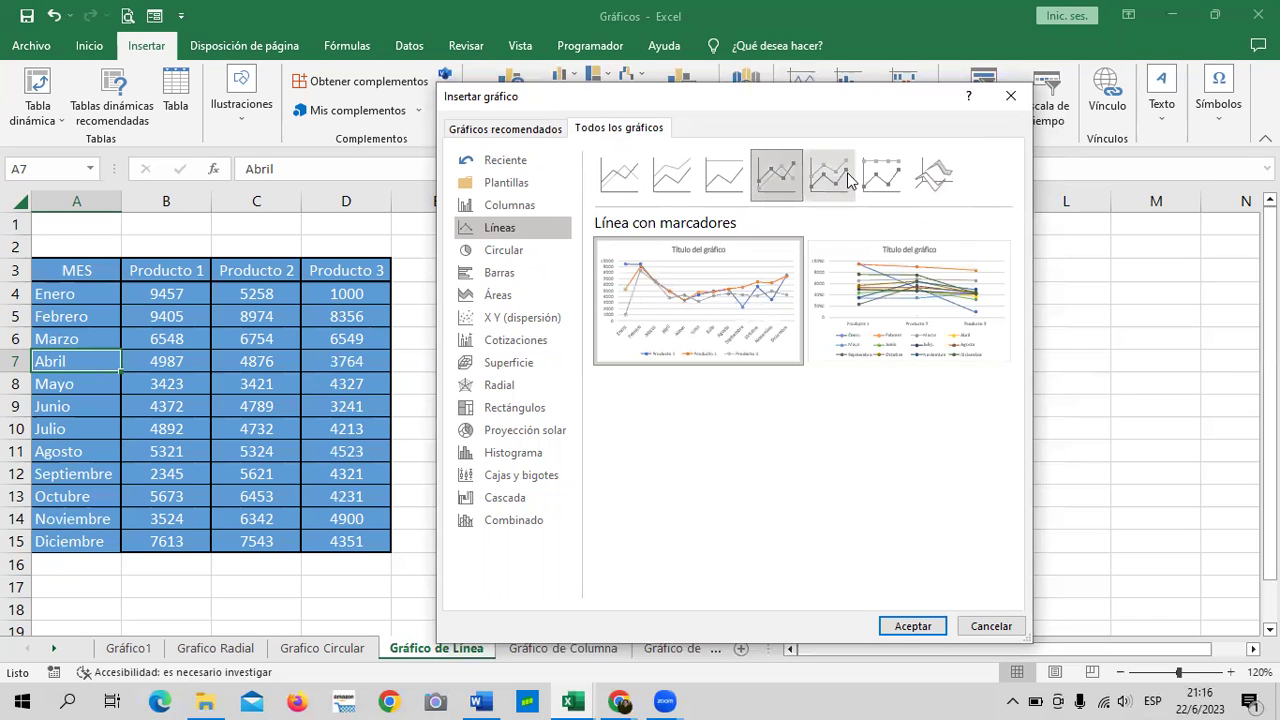
left_click(820, 173)
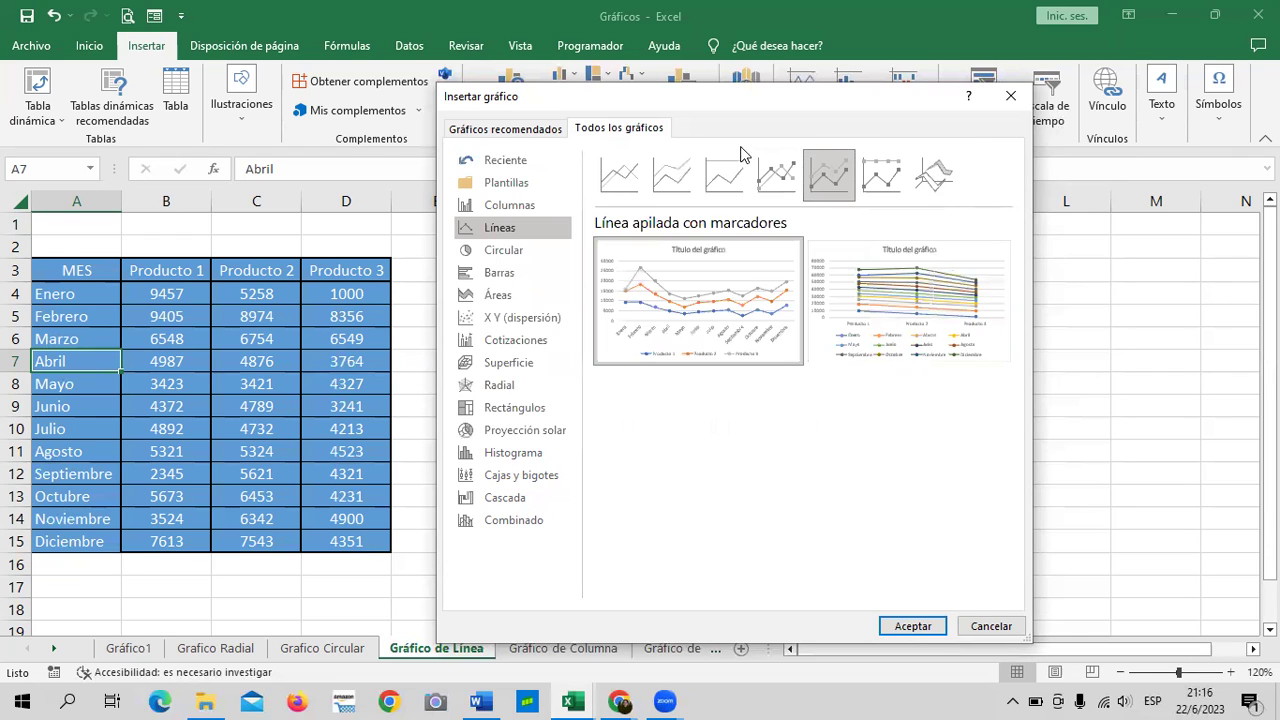
left_click(622, 174)
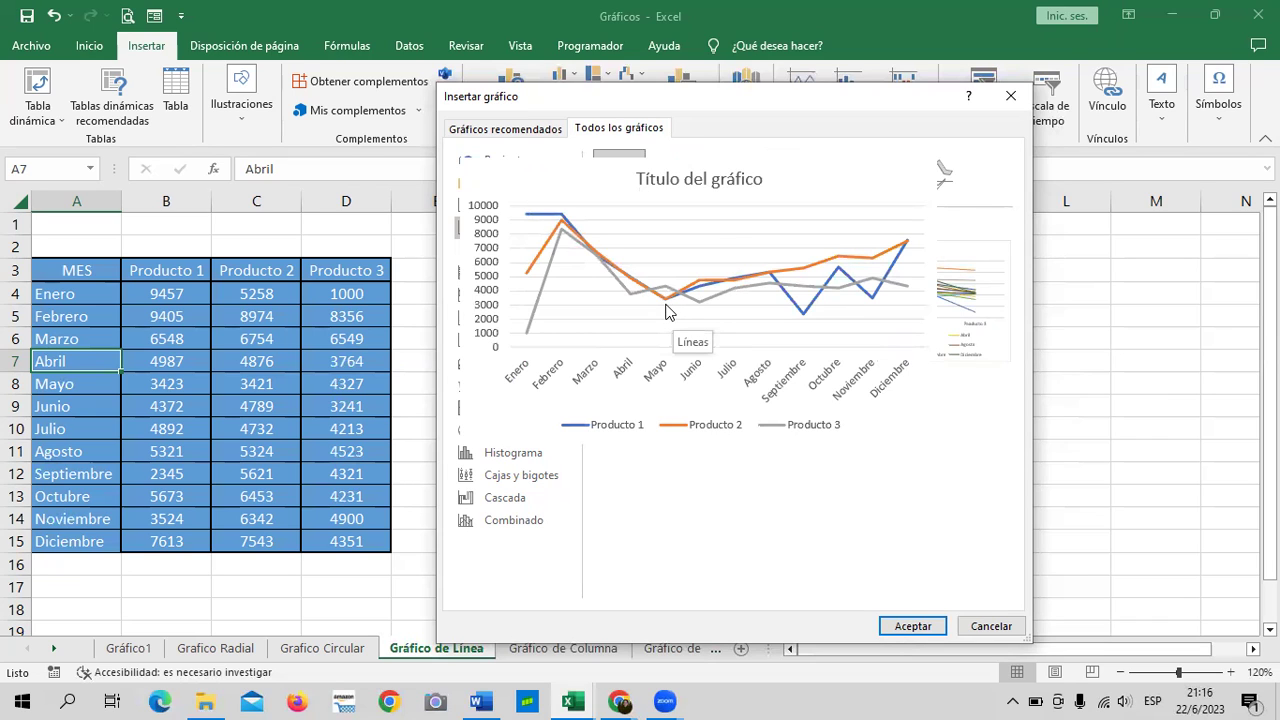
left_click(776, 175)
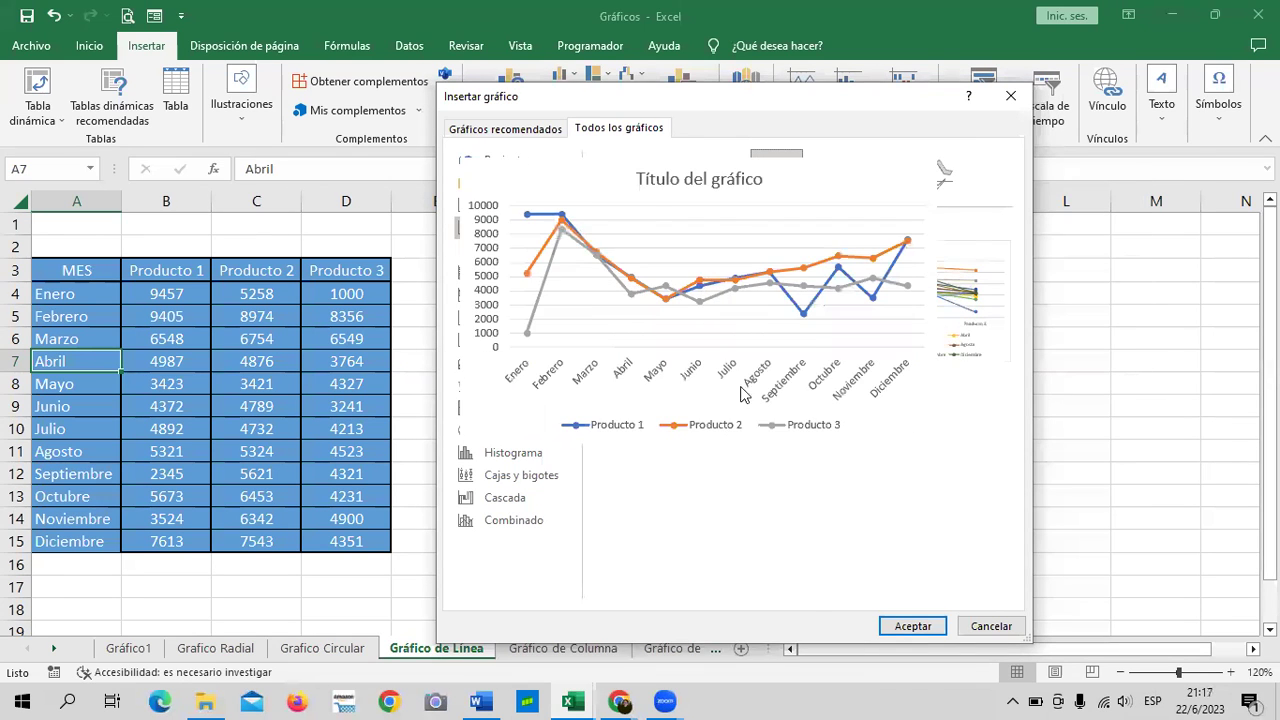
Insert the Línea con marcadores chart and position it to the right of the sales table.
left_click(933, 626)
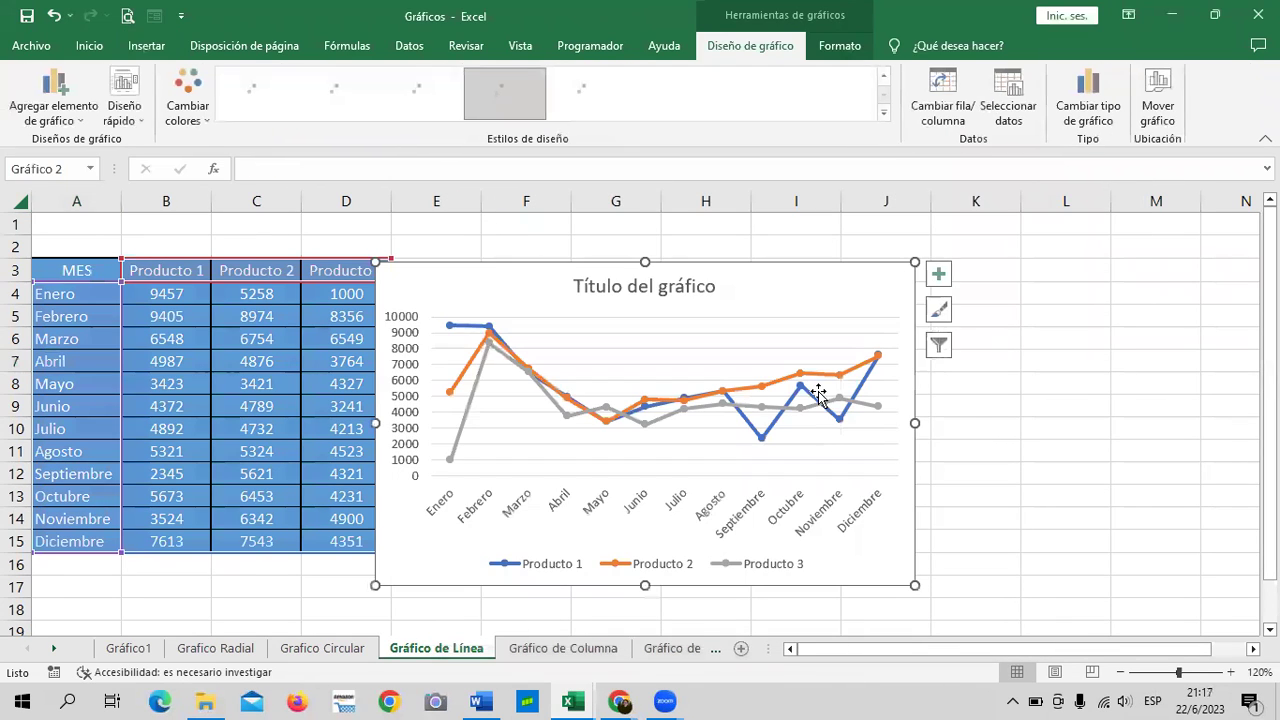
left_click_drag(763, 284, 864, 266)
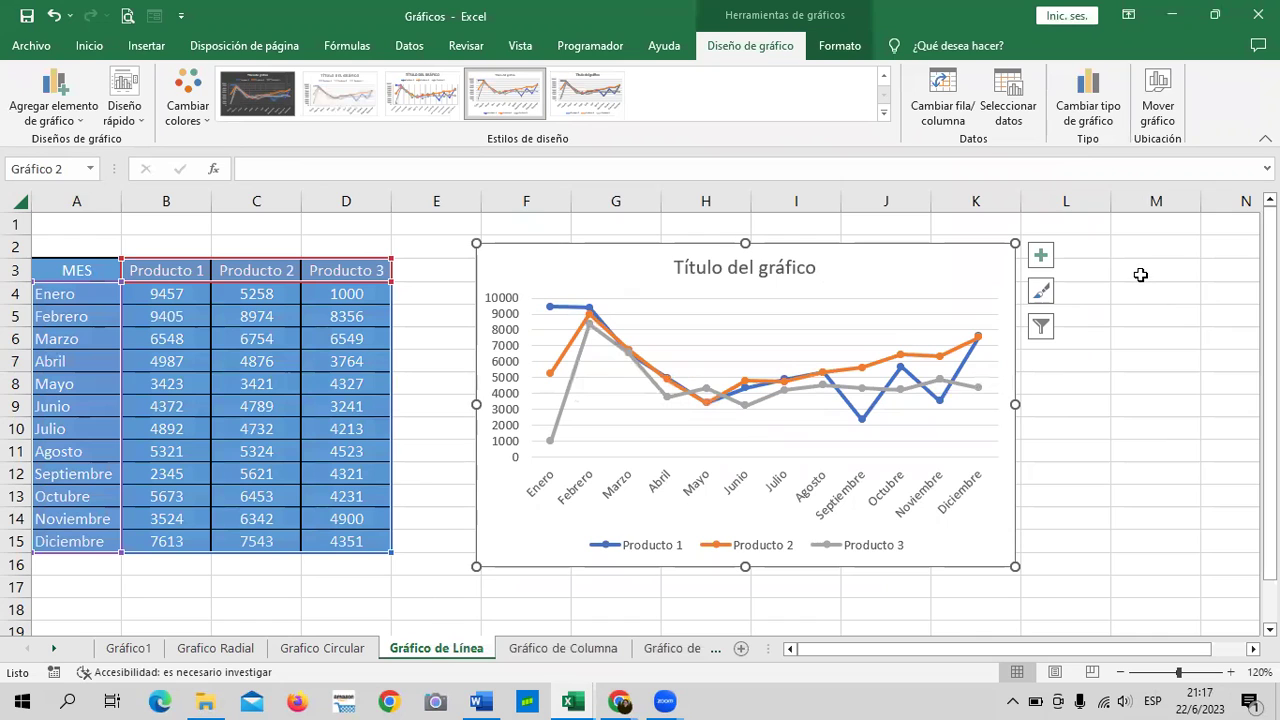
left_click_drag(962, 268, 948, 262)
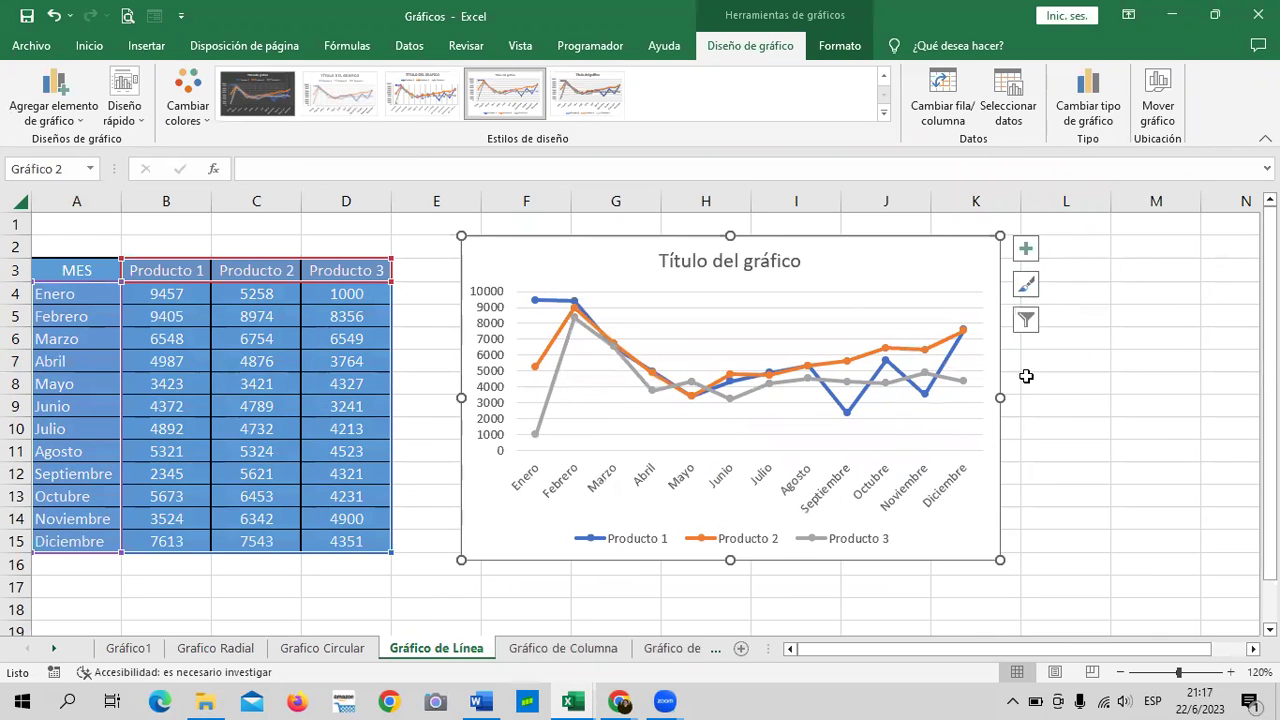
left_click(1028, 250)
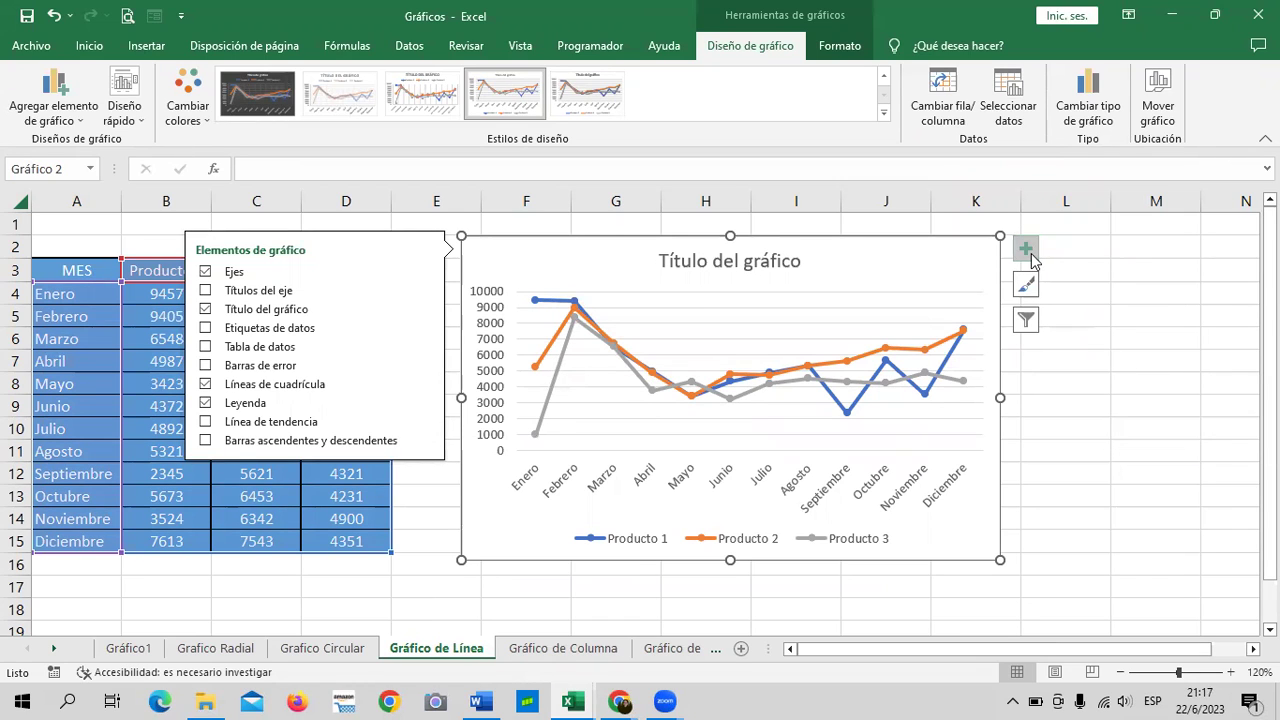
Toggle Ejes and Títulos del eje off and back on, then uncheck Título del gráfico.
left_click(1107, 477)
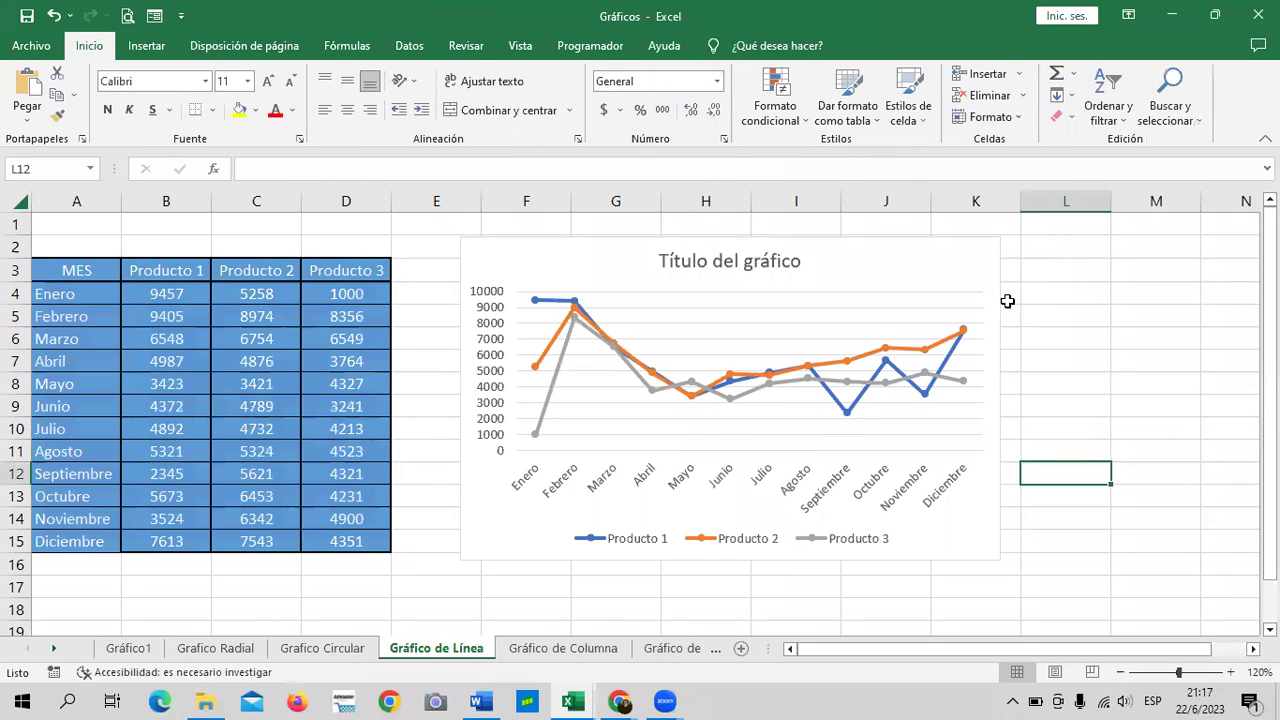
left_click(972, 272)
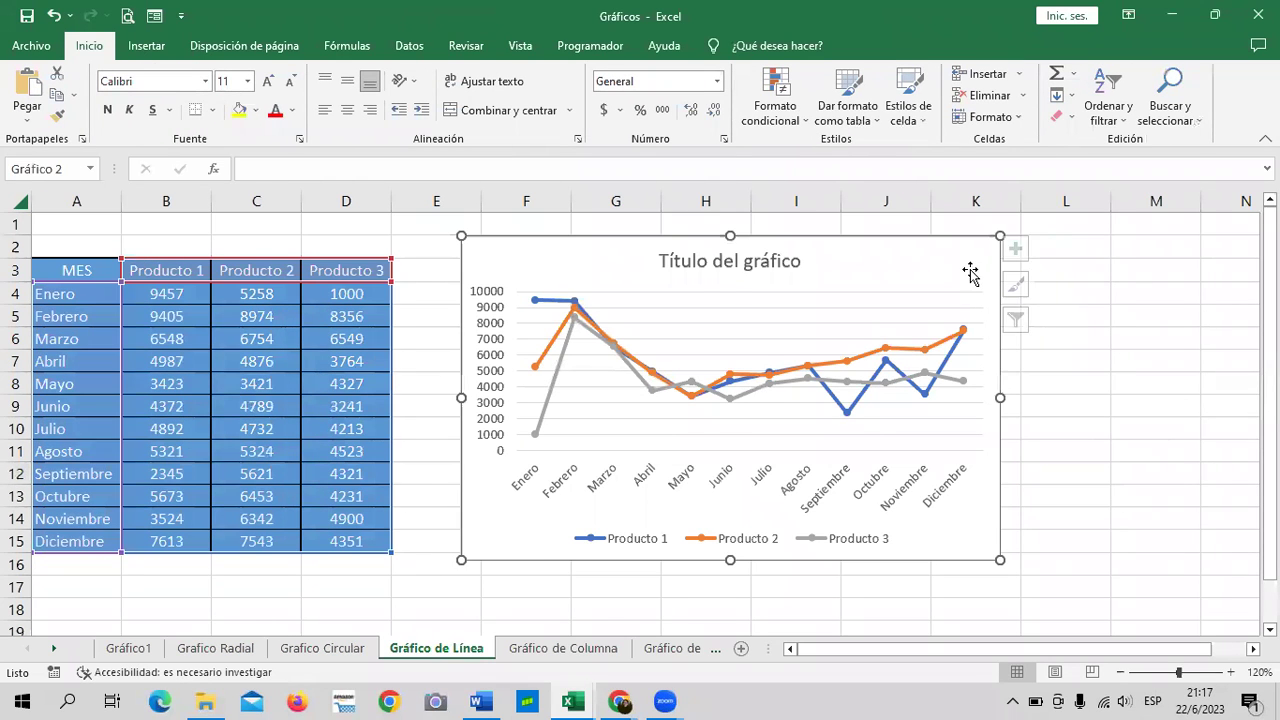
left_click(1025, 248)
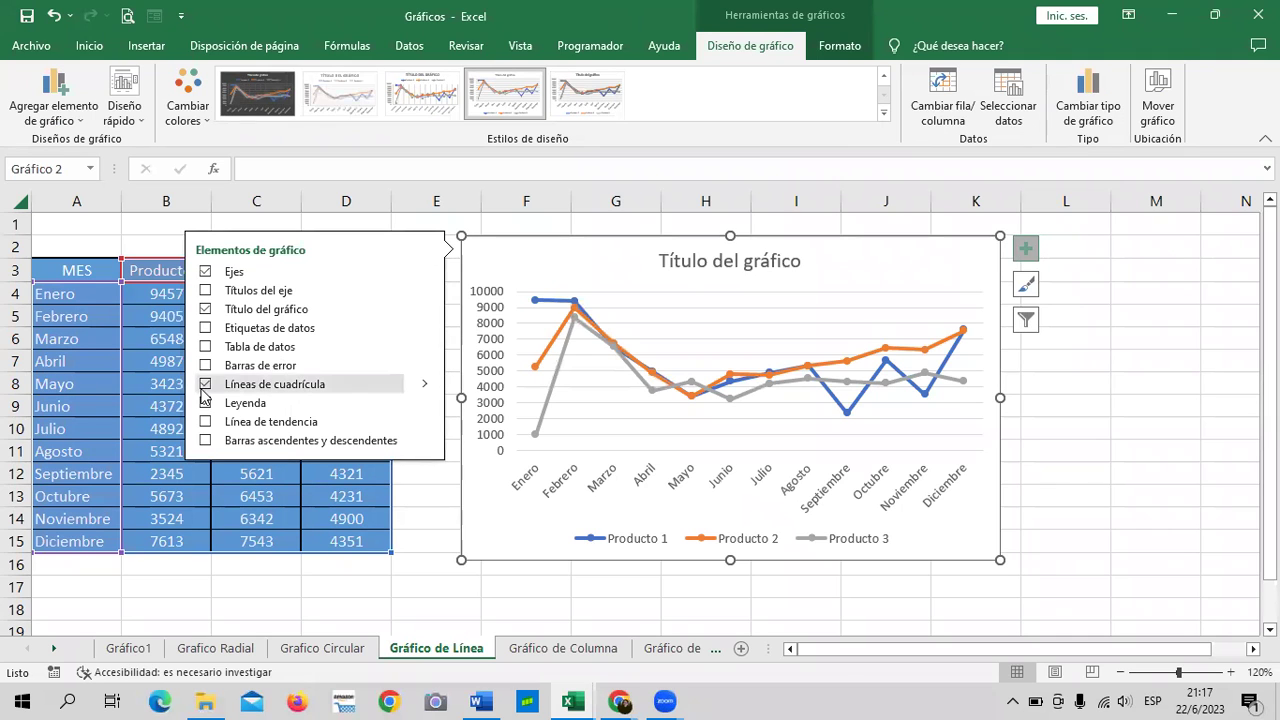
left_click(205, 272)
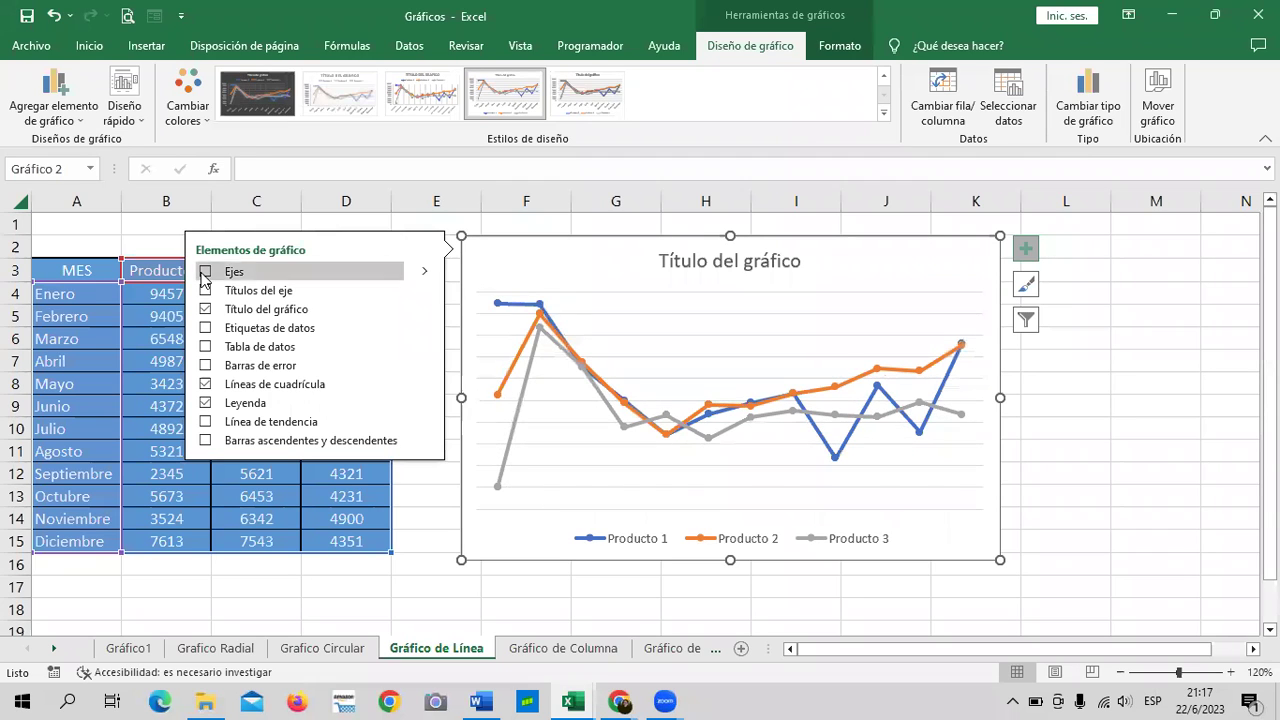
left_click(205, 272)
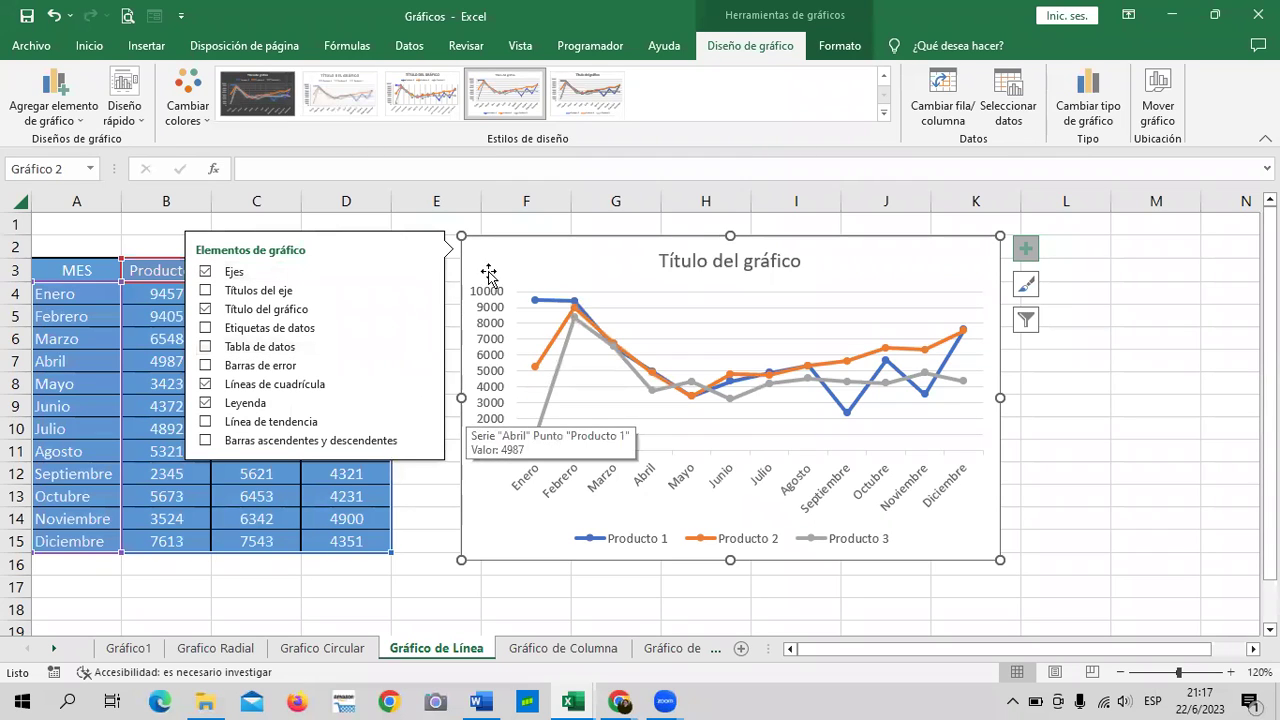
left_click(206, 291)
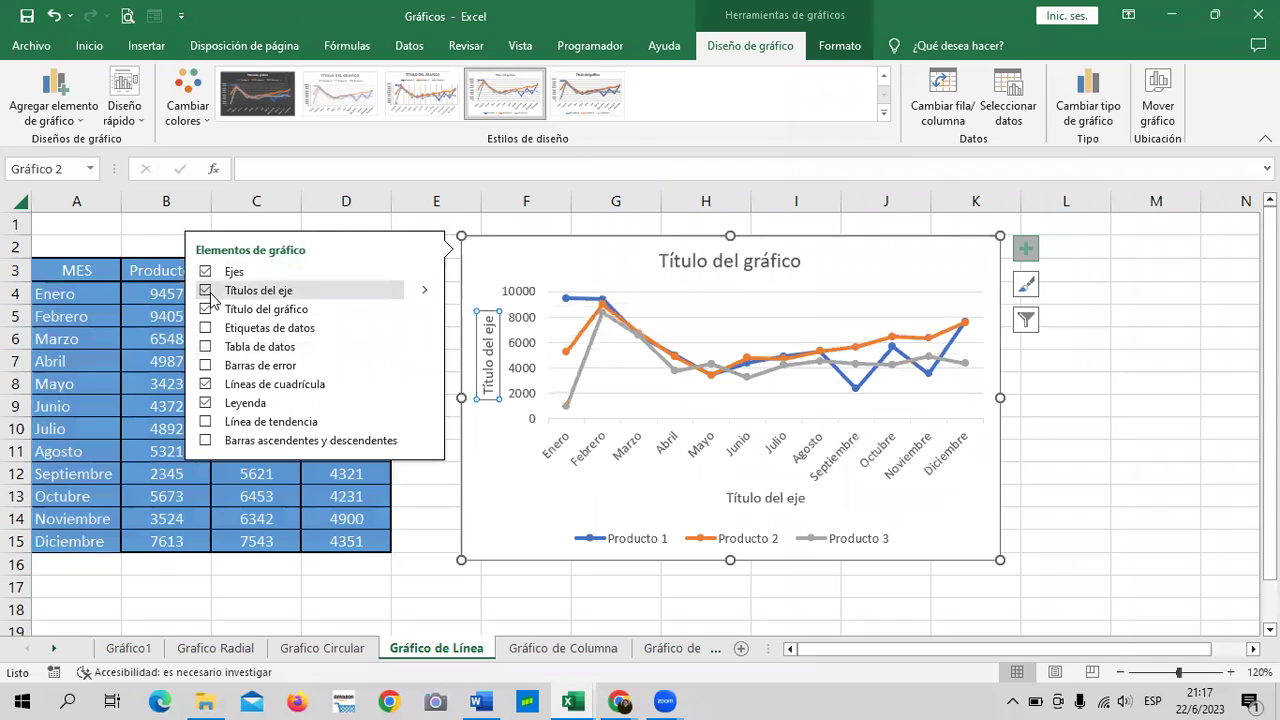
left_click(206, 291)
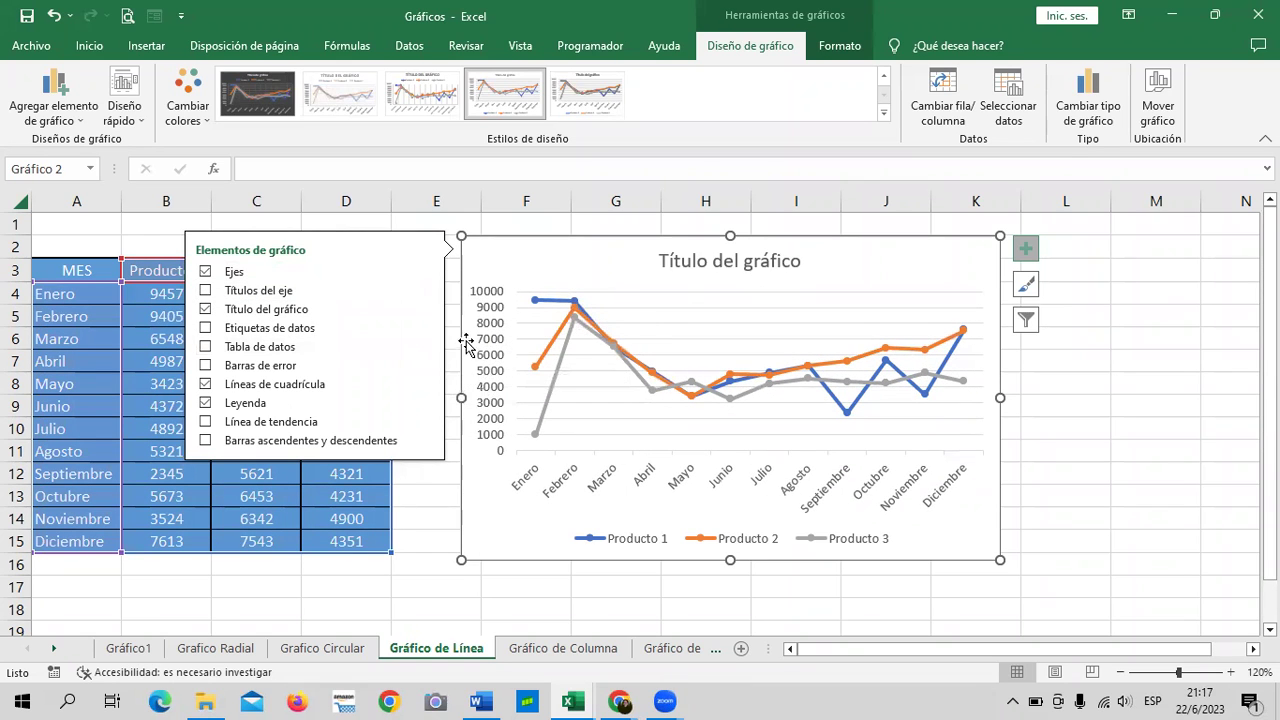
left_click(207, 310)
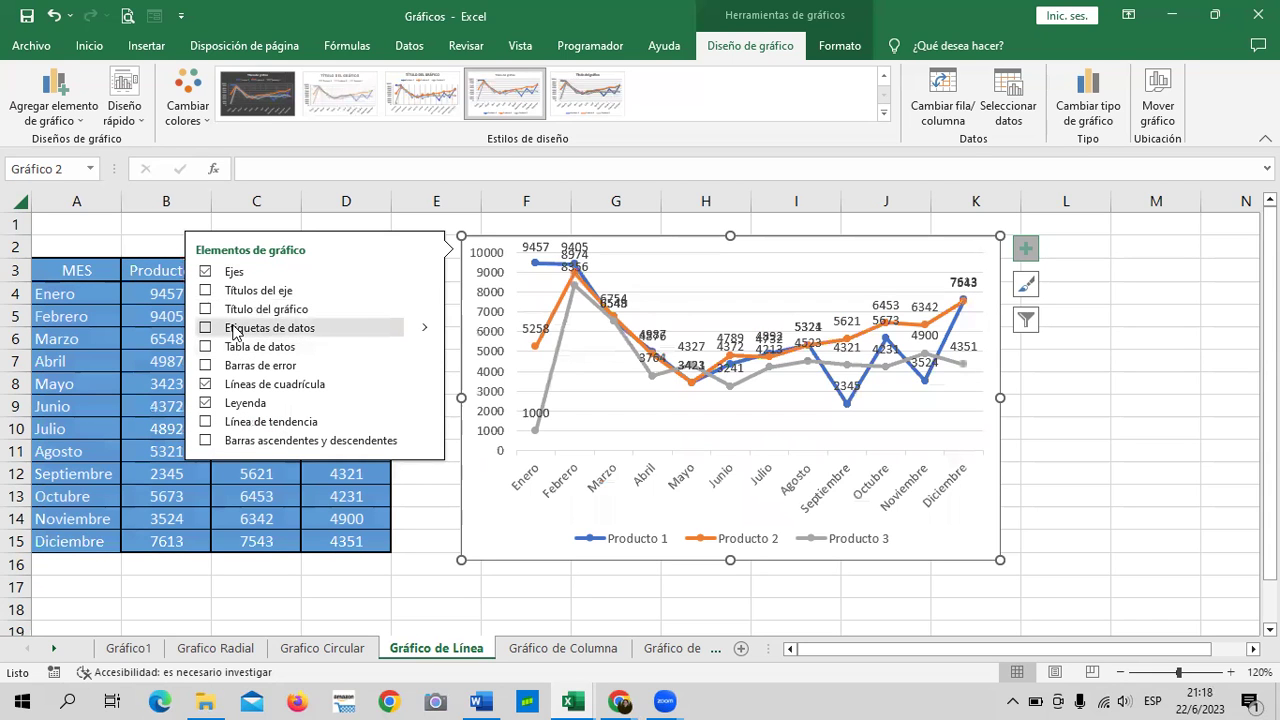
Try data labels, axes and gridlines on and off, keeping axes and gridlines without labels.
left_click(206, 328)
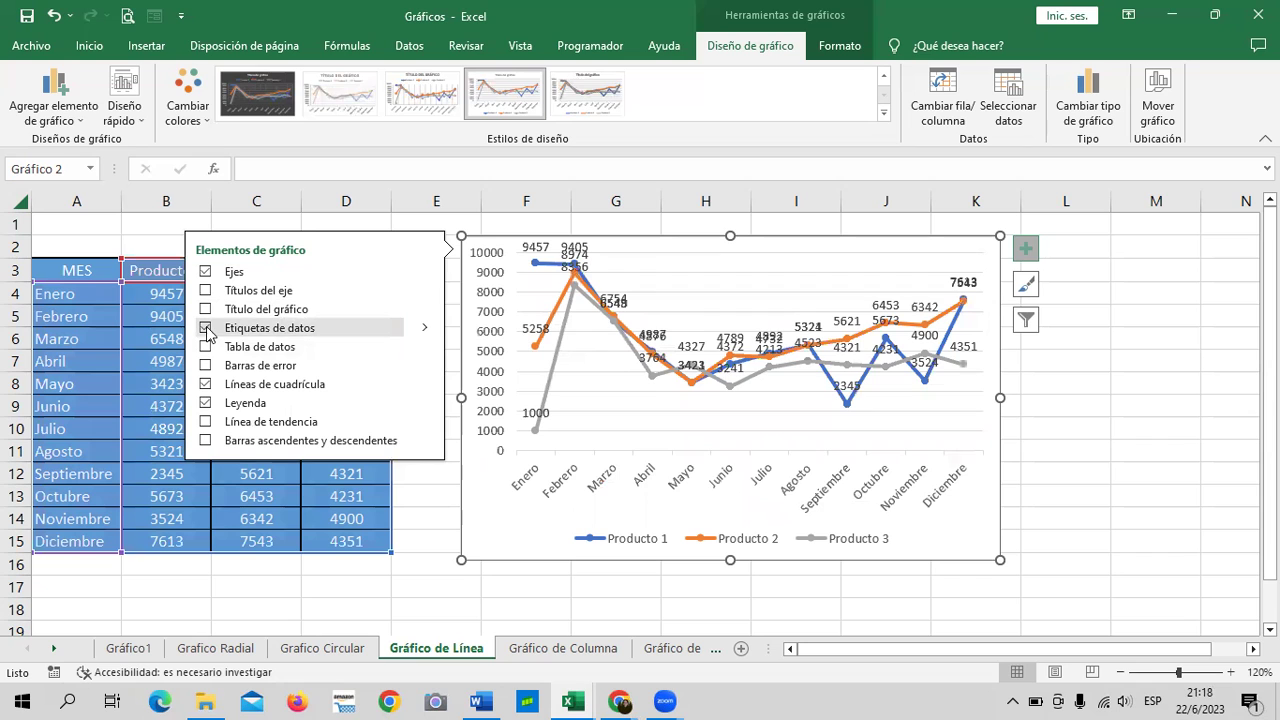
left_click(206, 272)
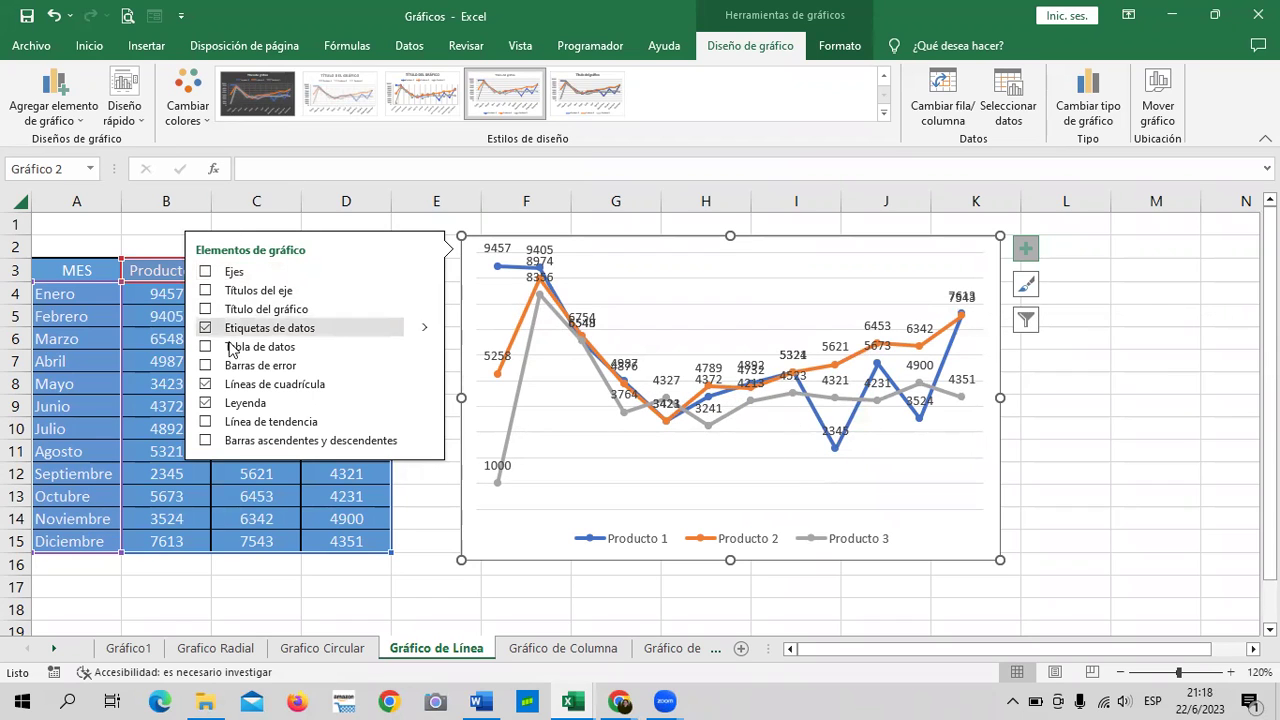
left_click(206, 272)
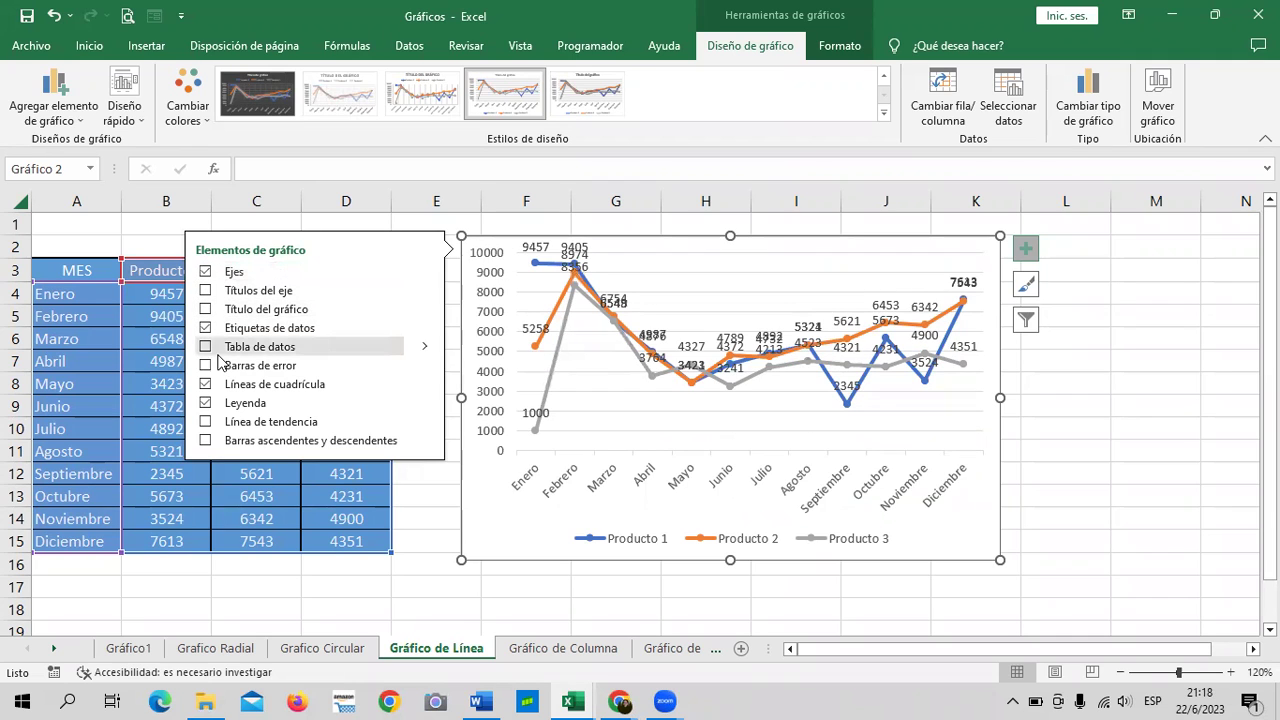
left_click(206, 328)
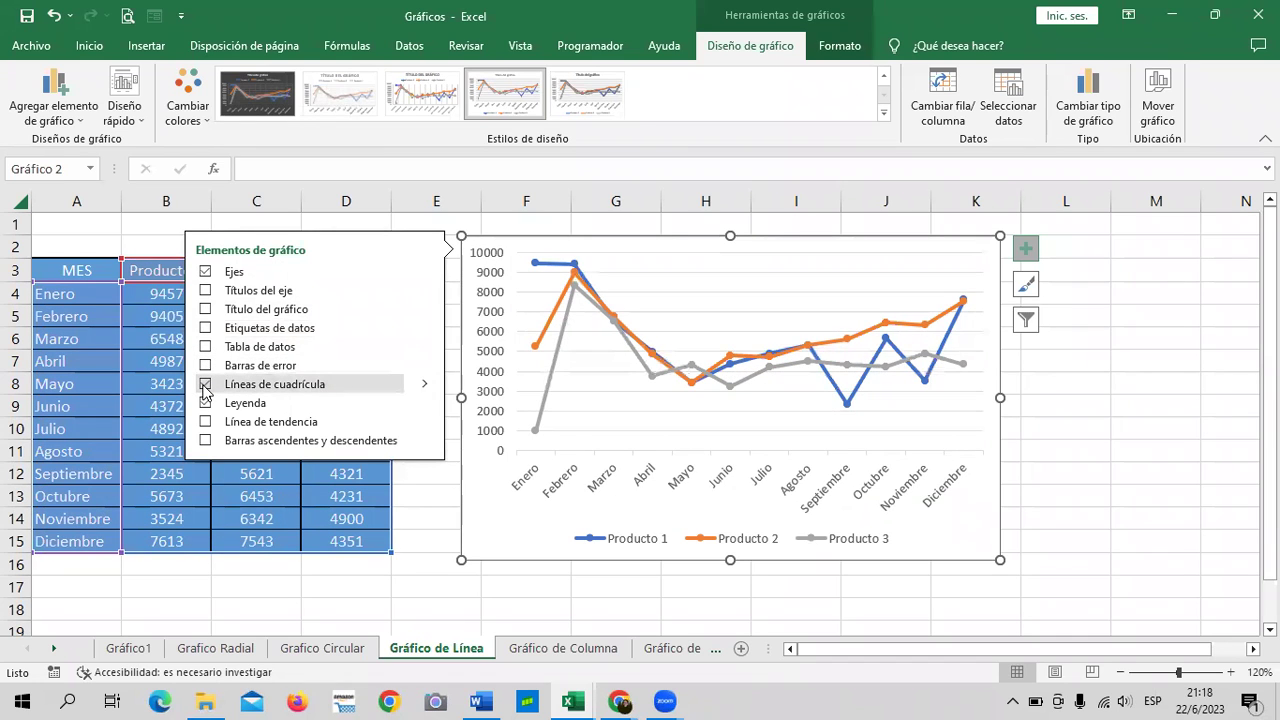
left_click(205, 386)
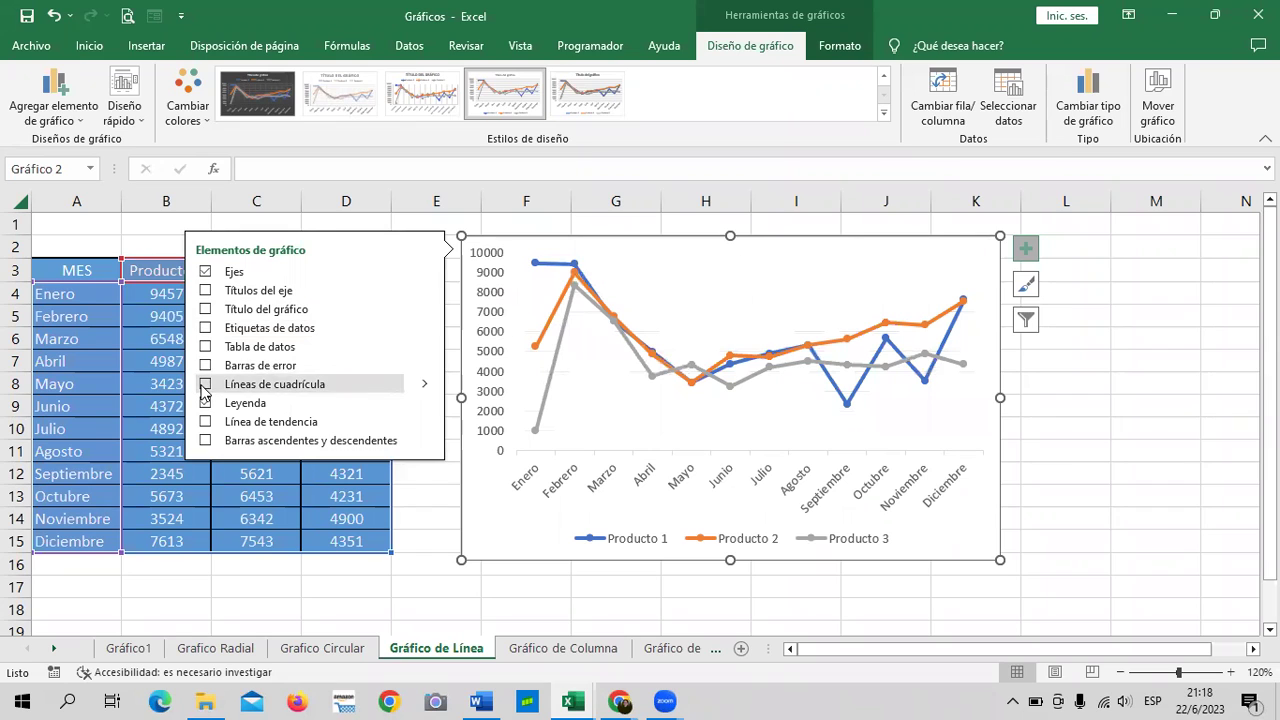
left_click(205, 385)
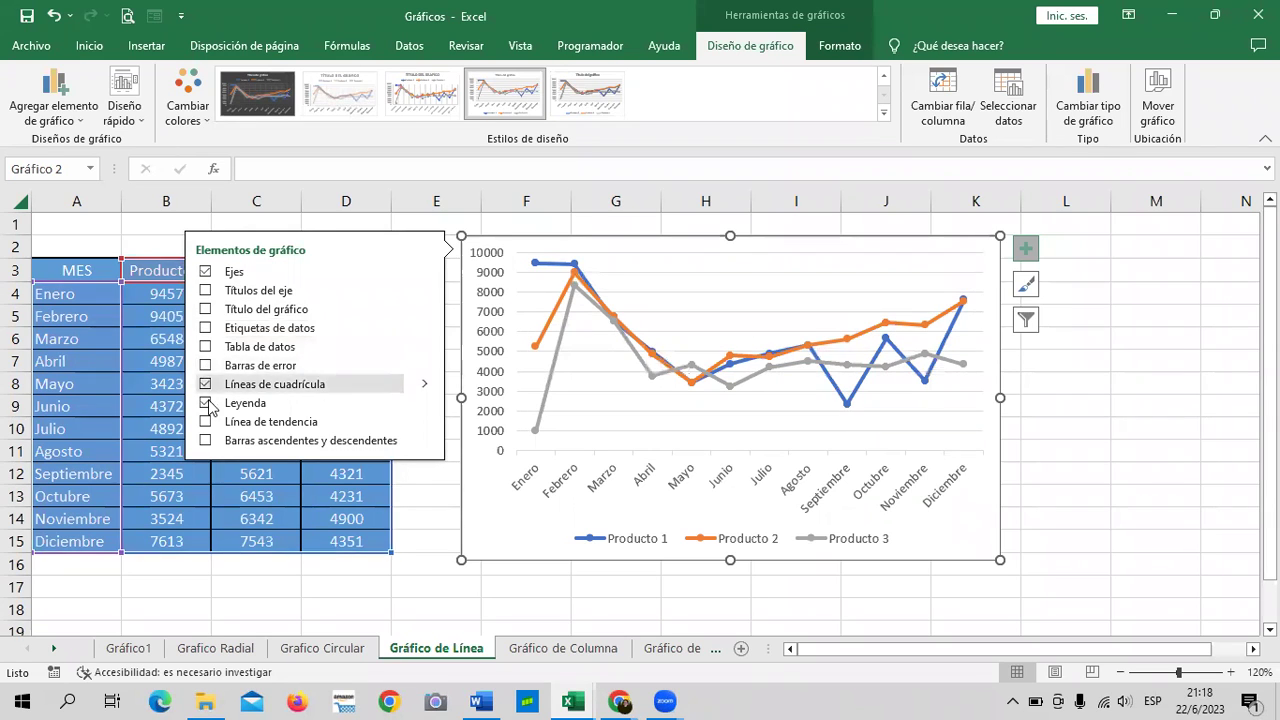
Turn the Leyenda back on and inspect its Producto 1–3 entries before deselecting the chart.
left_click(206, 403)
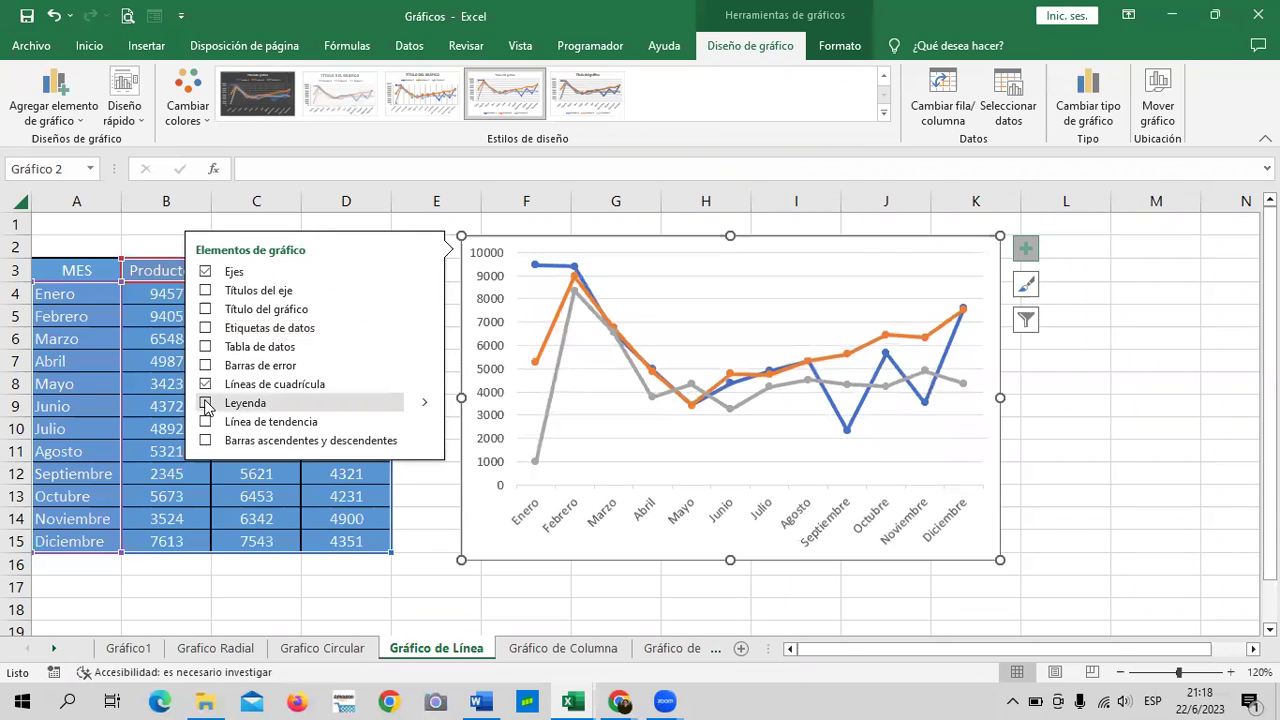
left_click(206, 403)
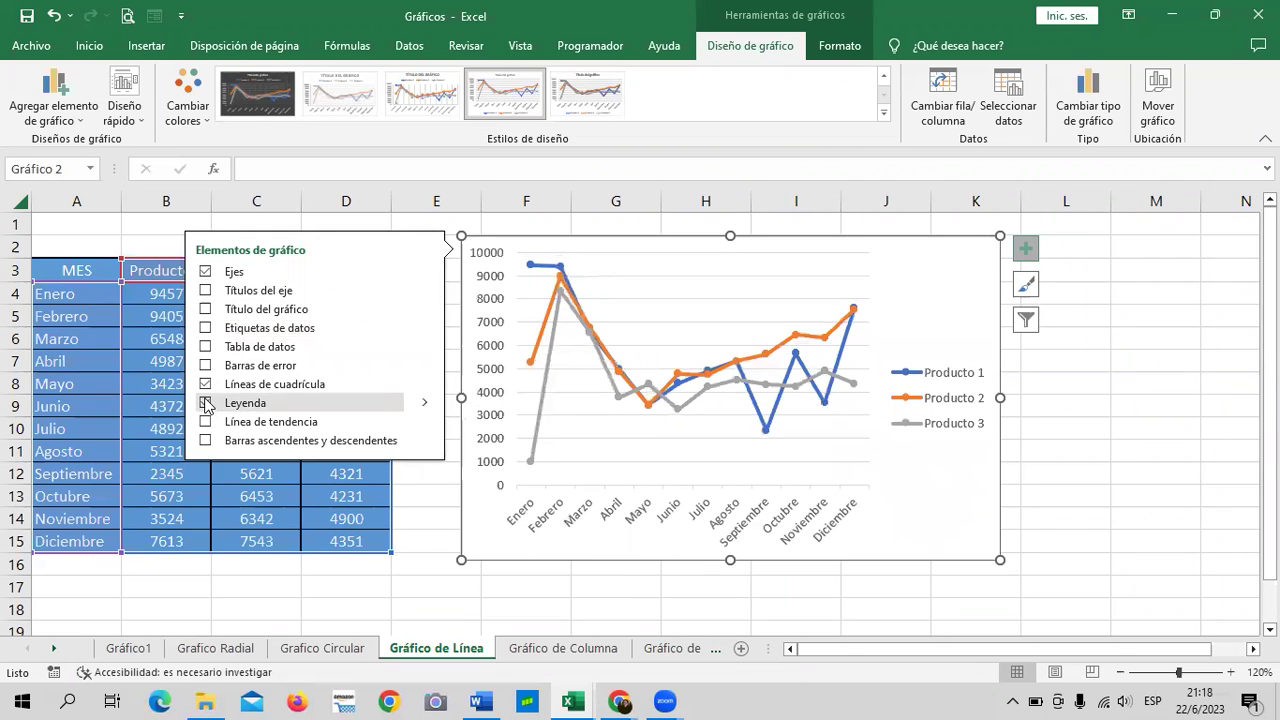
left_click(206, 403)
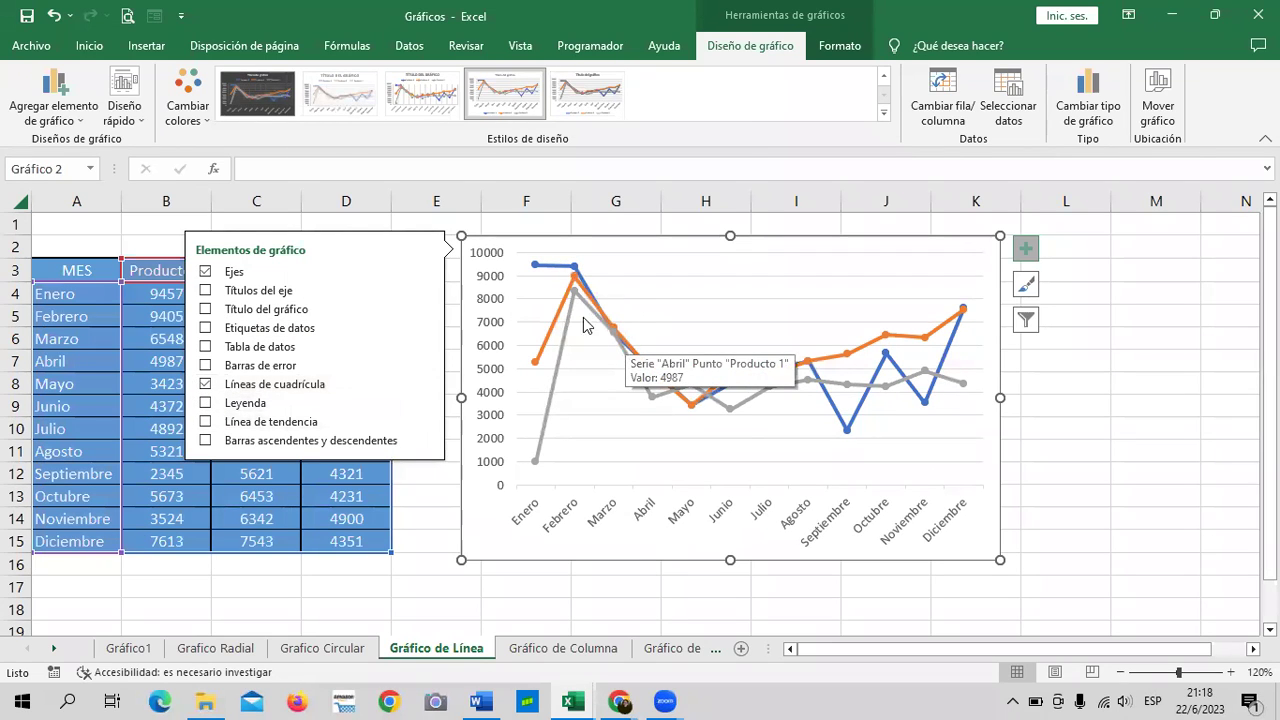
mouse_move(932, 358)
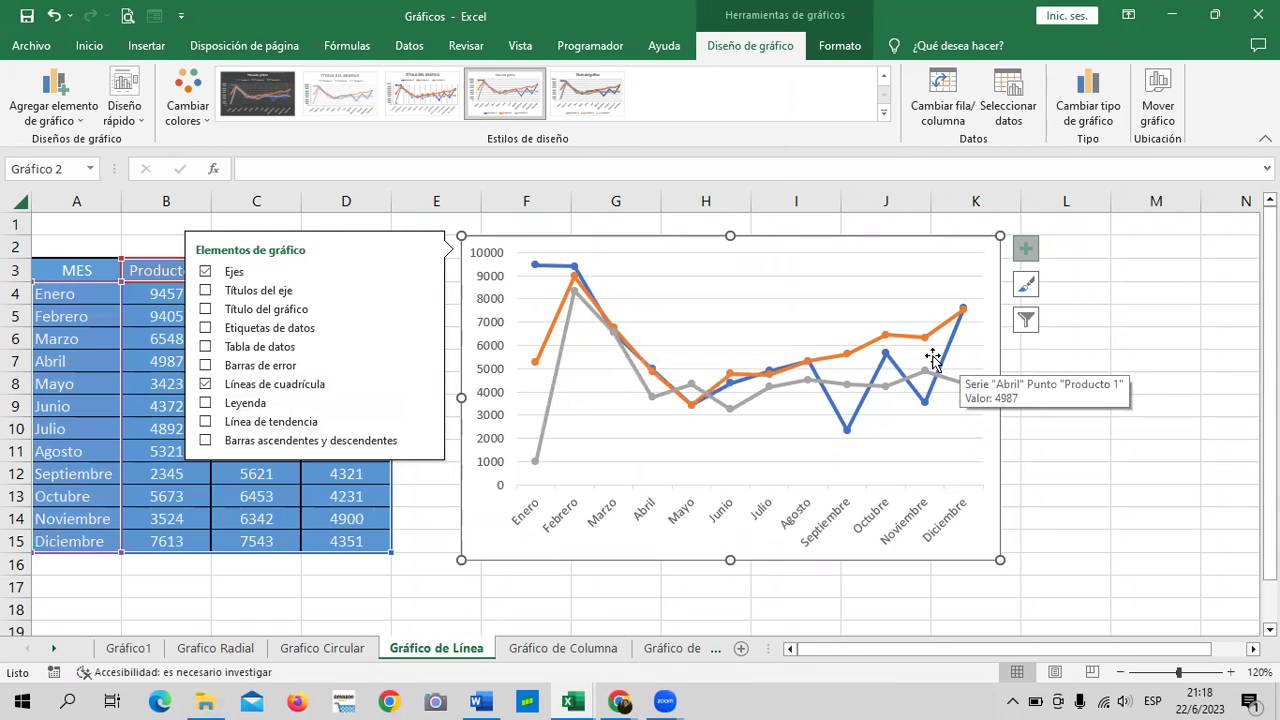
left_click(205, 403)
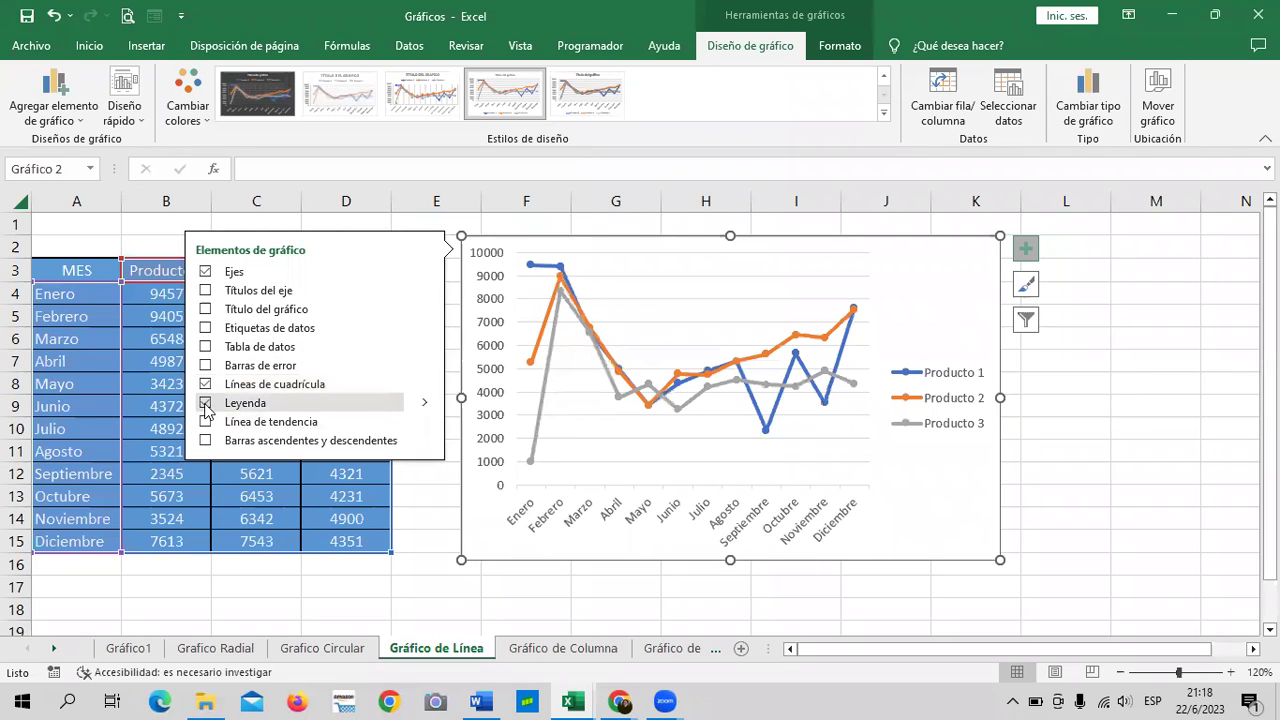
left_click(906, 372)
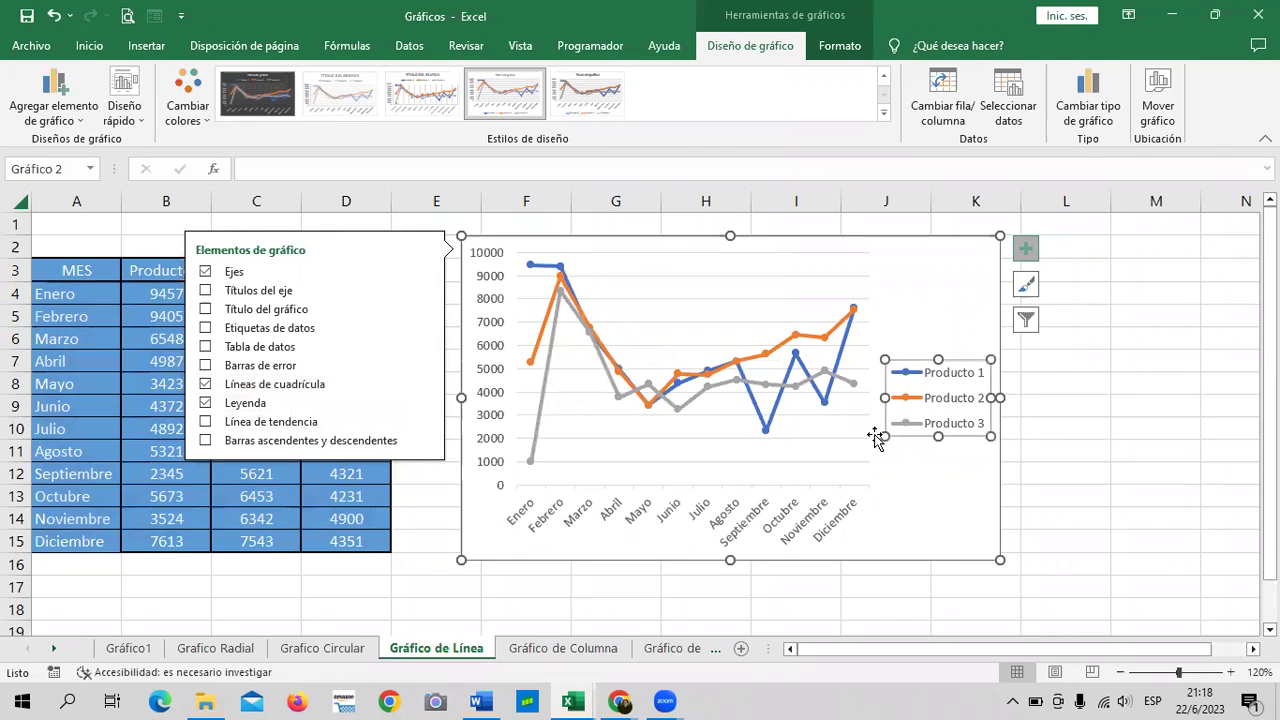
left_click(955, 515)
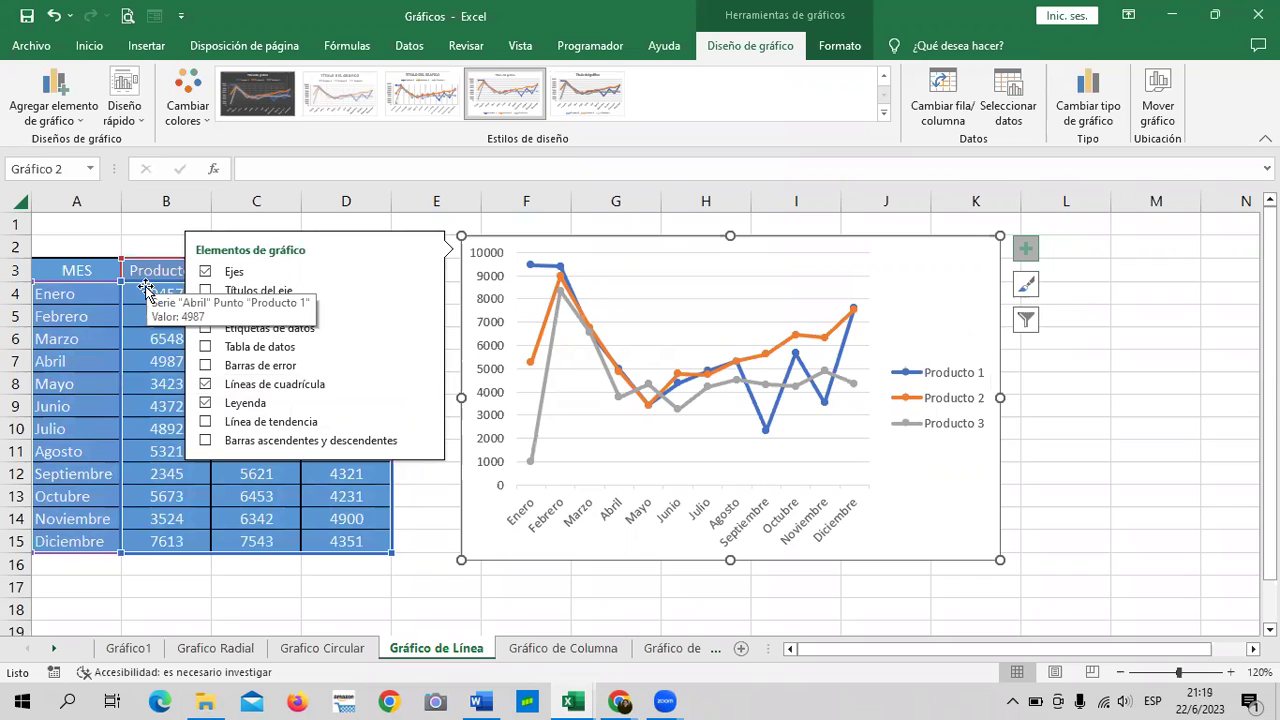
left_click(910, 400)
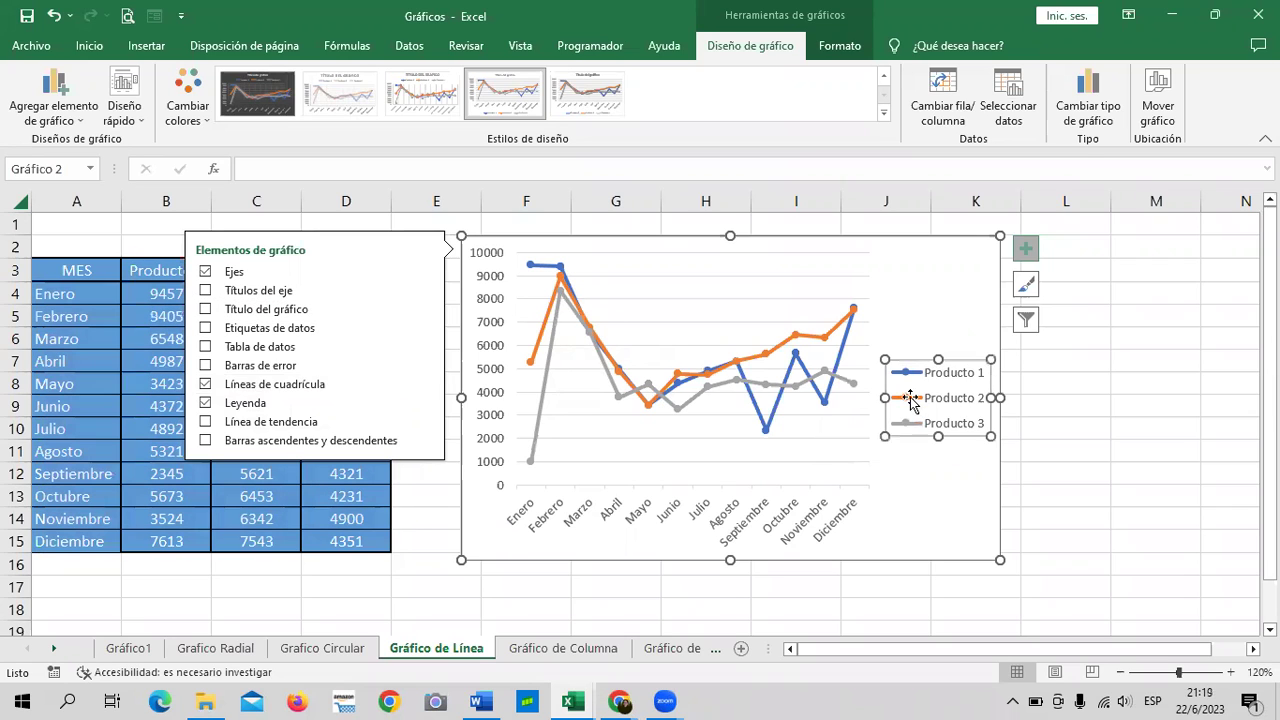
left_click(905, 424)
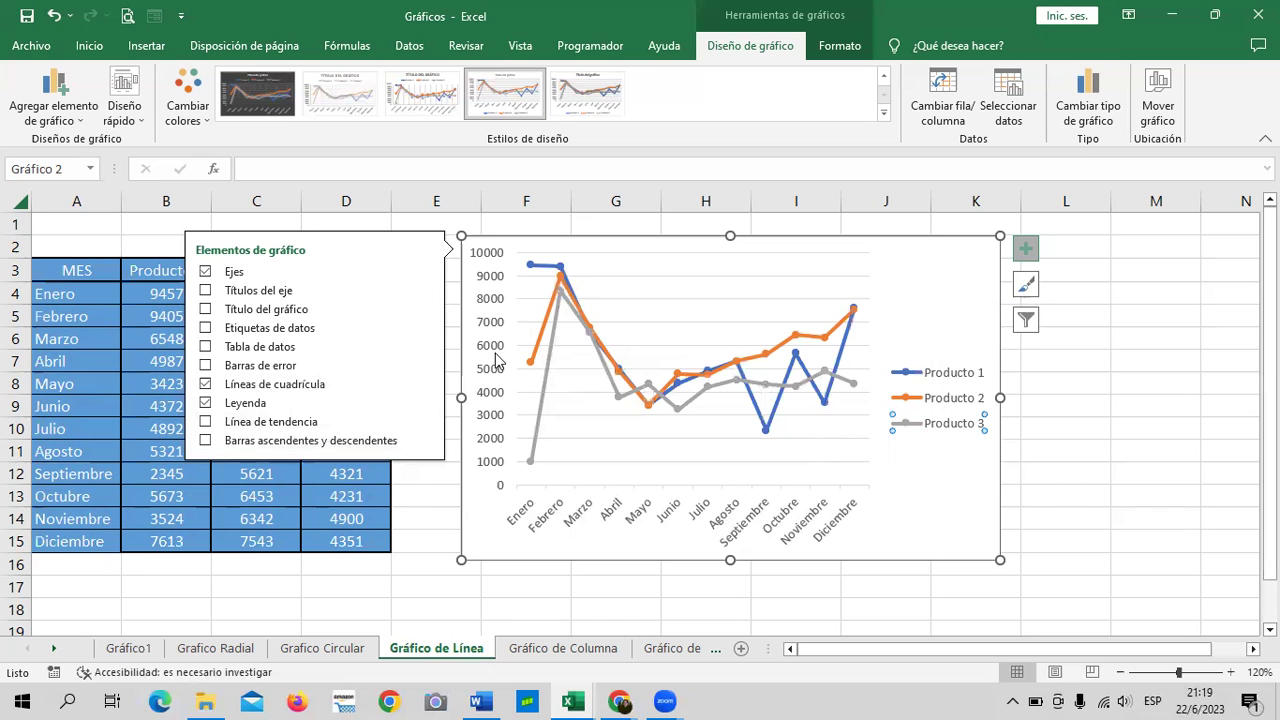
left_click(1127, 390)
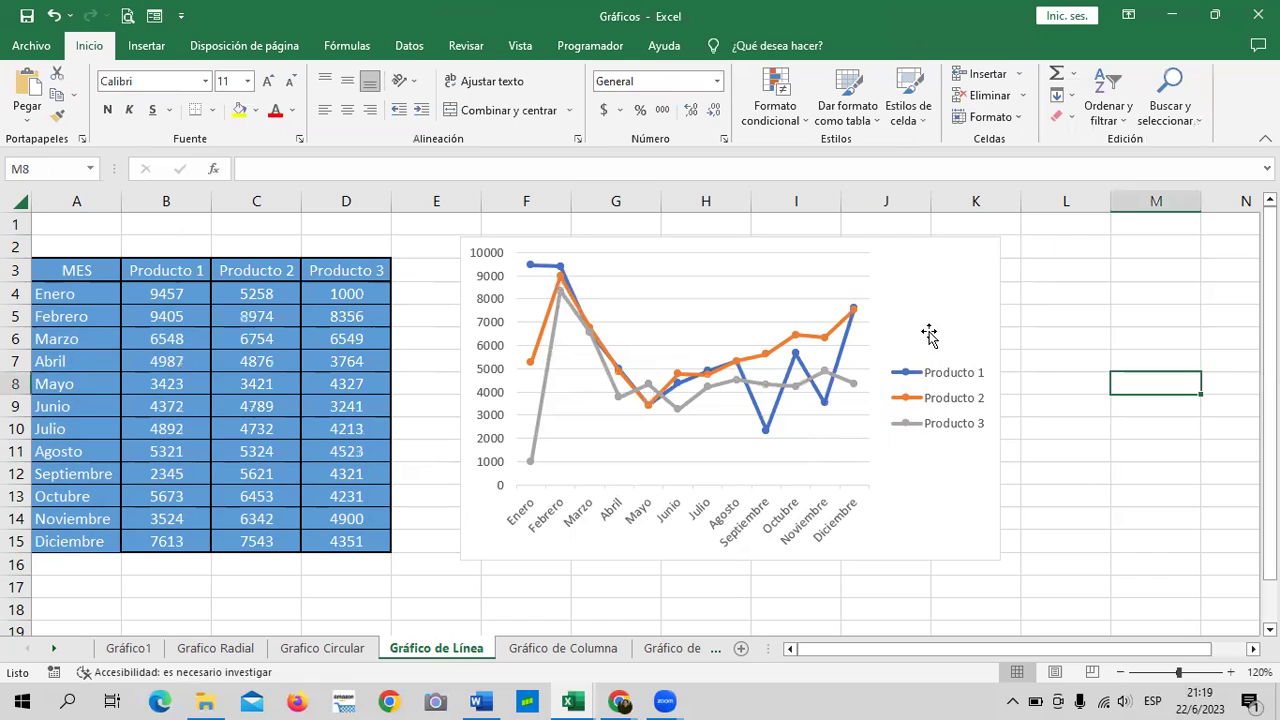
Preview the Diseño rápido layouts for the sales chart without applying any.
left_click(944, 265)
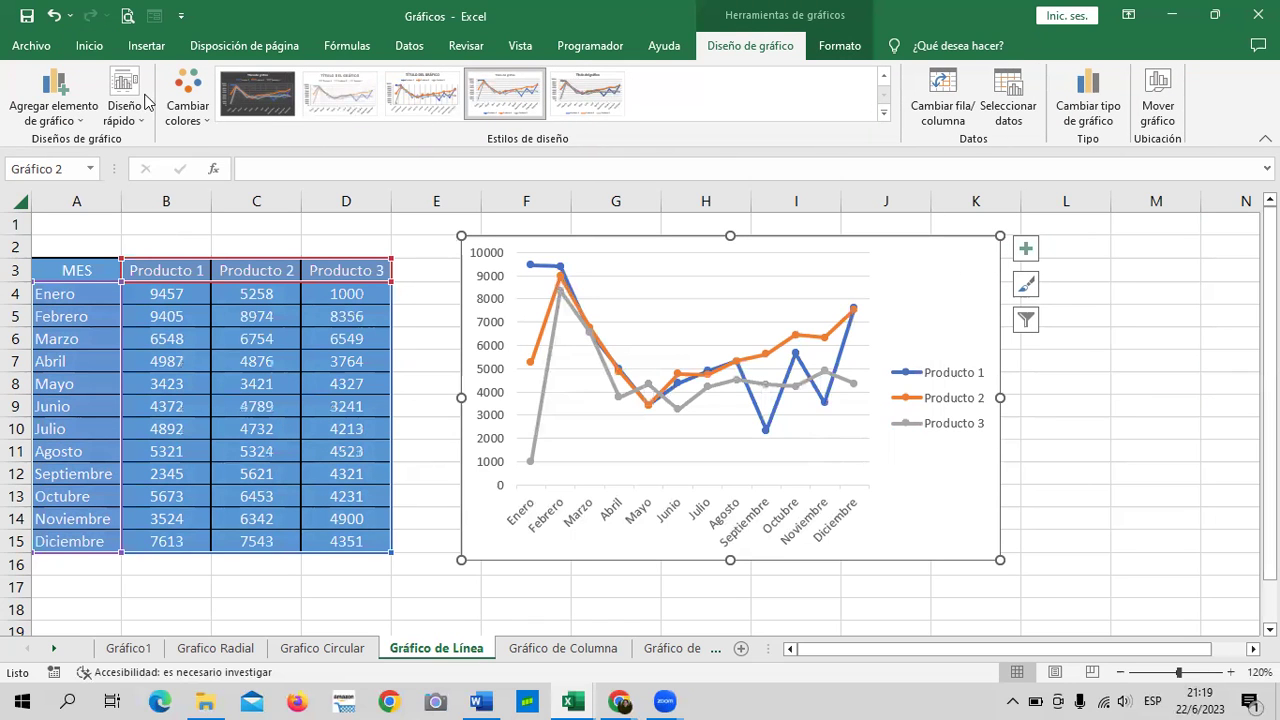
left_click(139, 122)
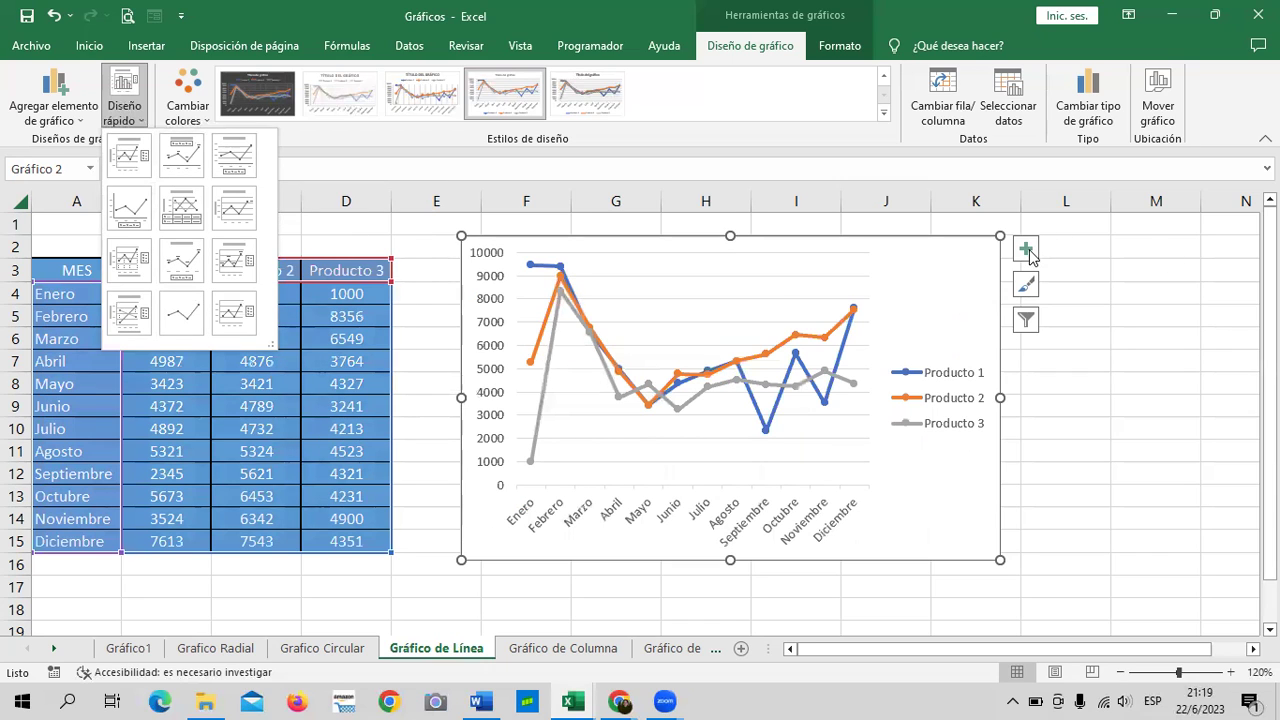
left_click(1212, 526)
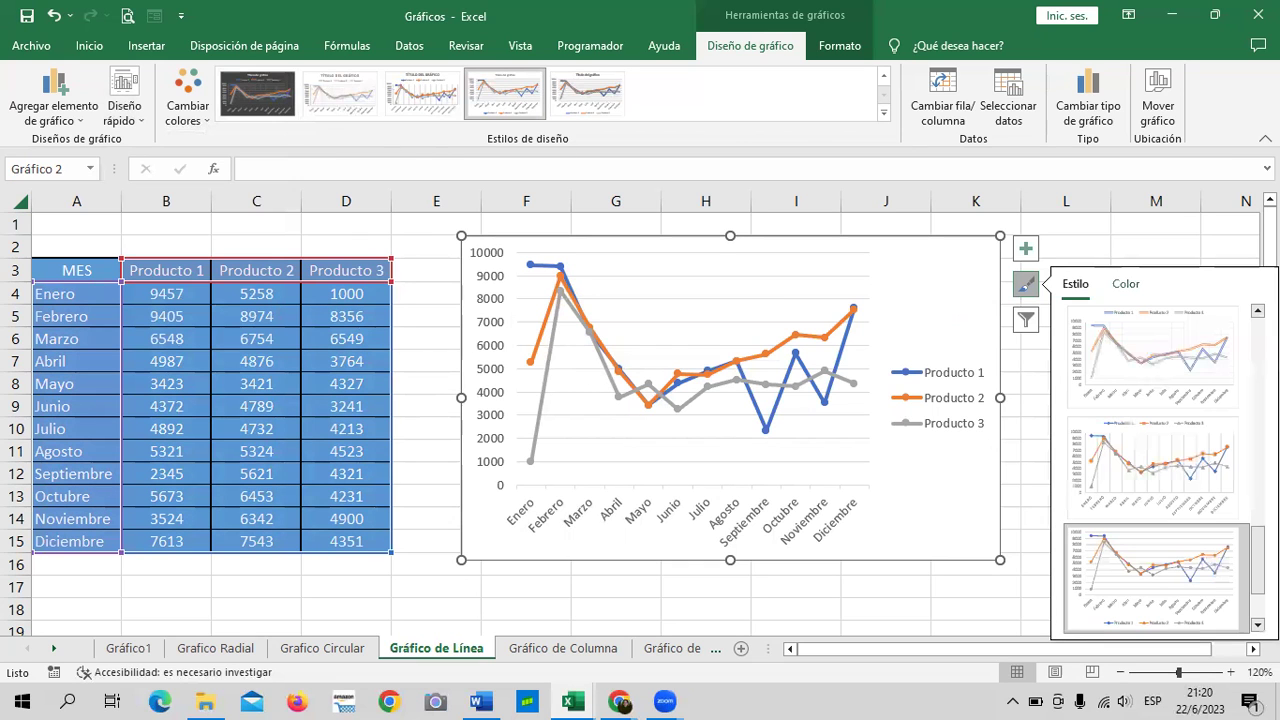
Try the dark, light-with-markers and thick-line chart styles from the Estilo gallery.
scroll(1155, 460, "up", 2)
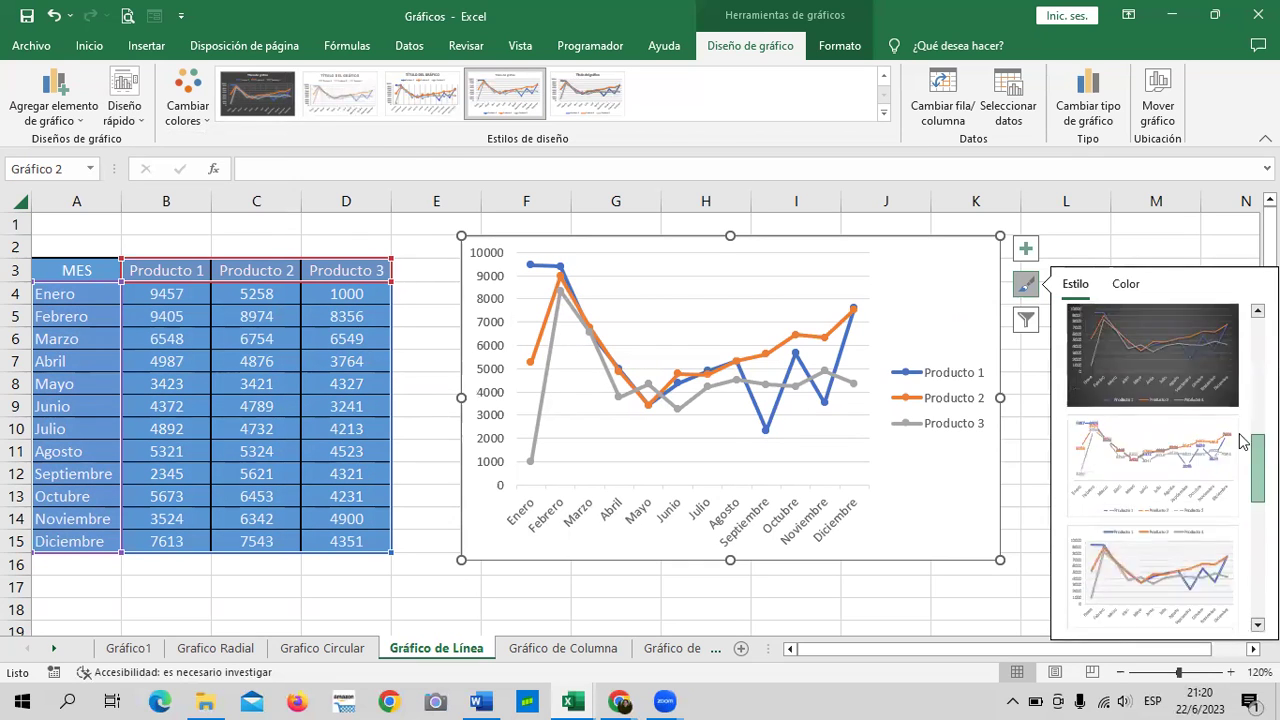
scroll(1155, 460, "up", 2)
scroll(1155, 460, "up", 1)
scroll(1241, 495, "down", 2)
scroll(1241, 495, "down", 2)
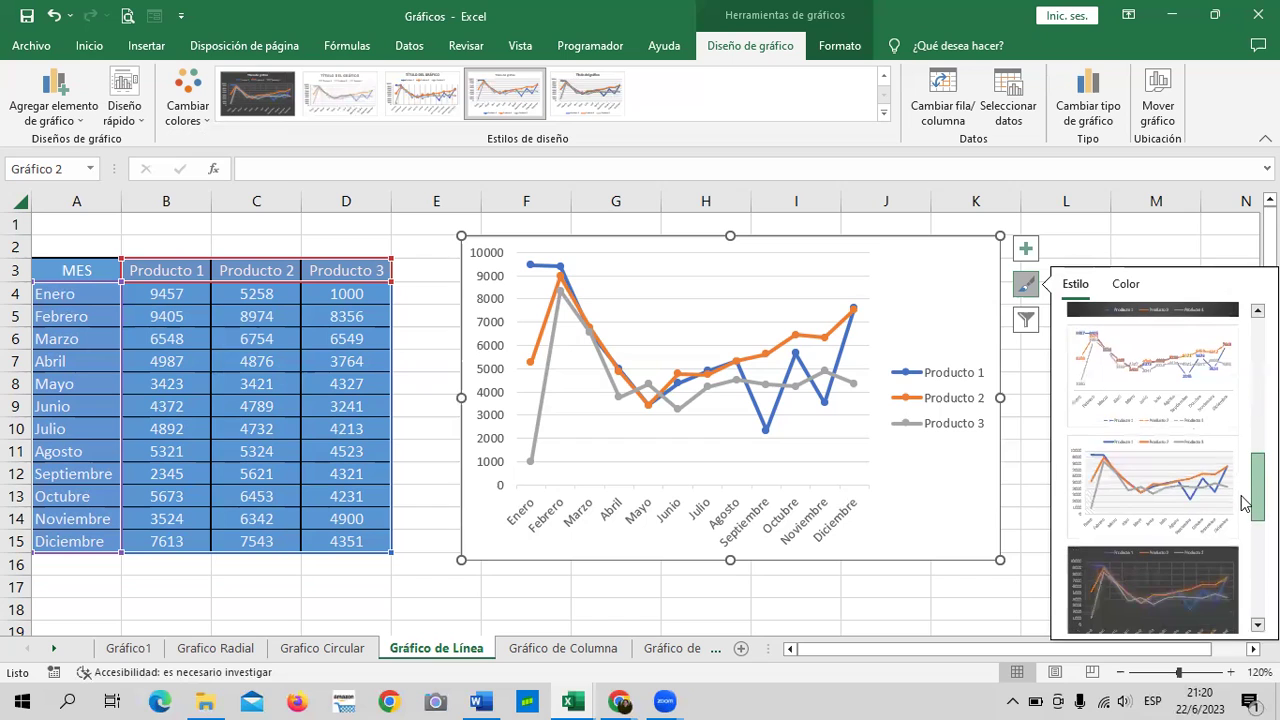
scroll(1243, 505, "down", 1)
scroll(1242, 515, "down", 1)
scroll(1241, 525, "down", 1)
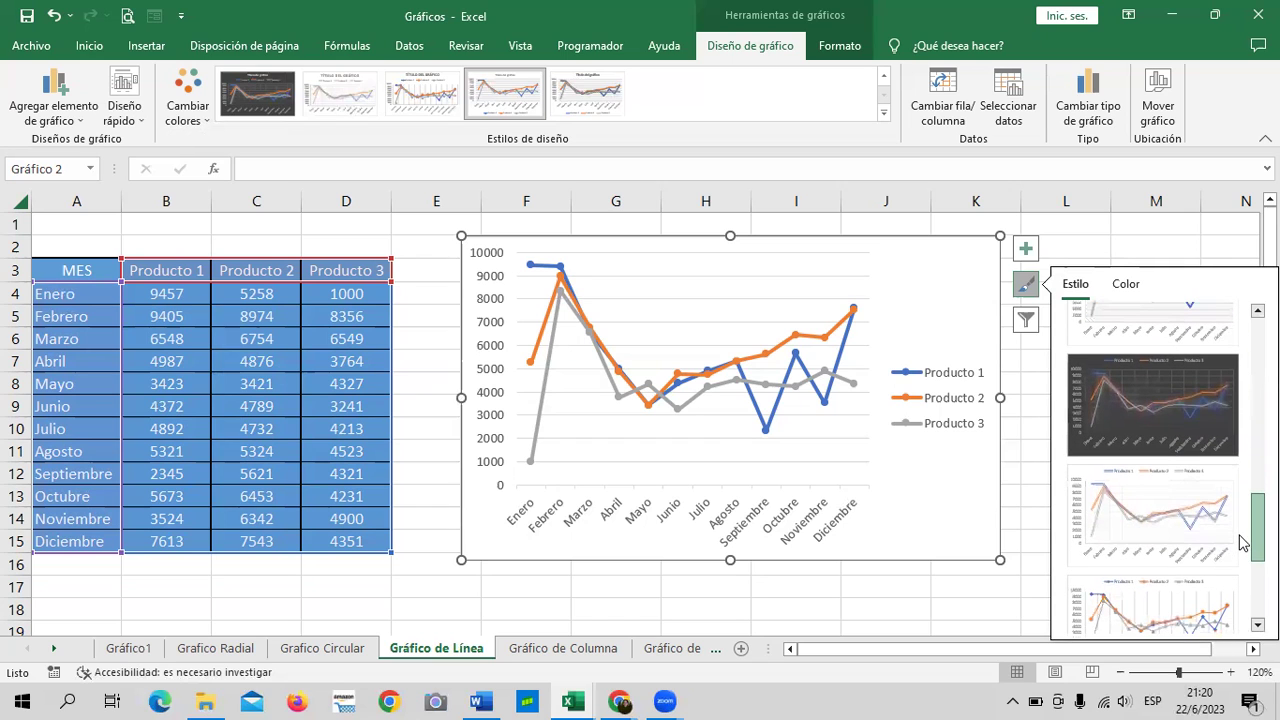
left_click(1130, 397)
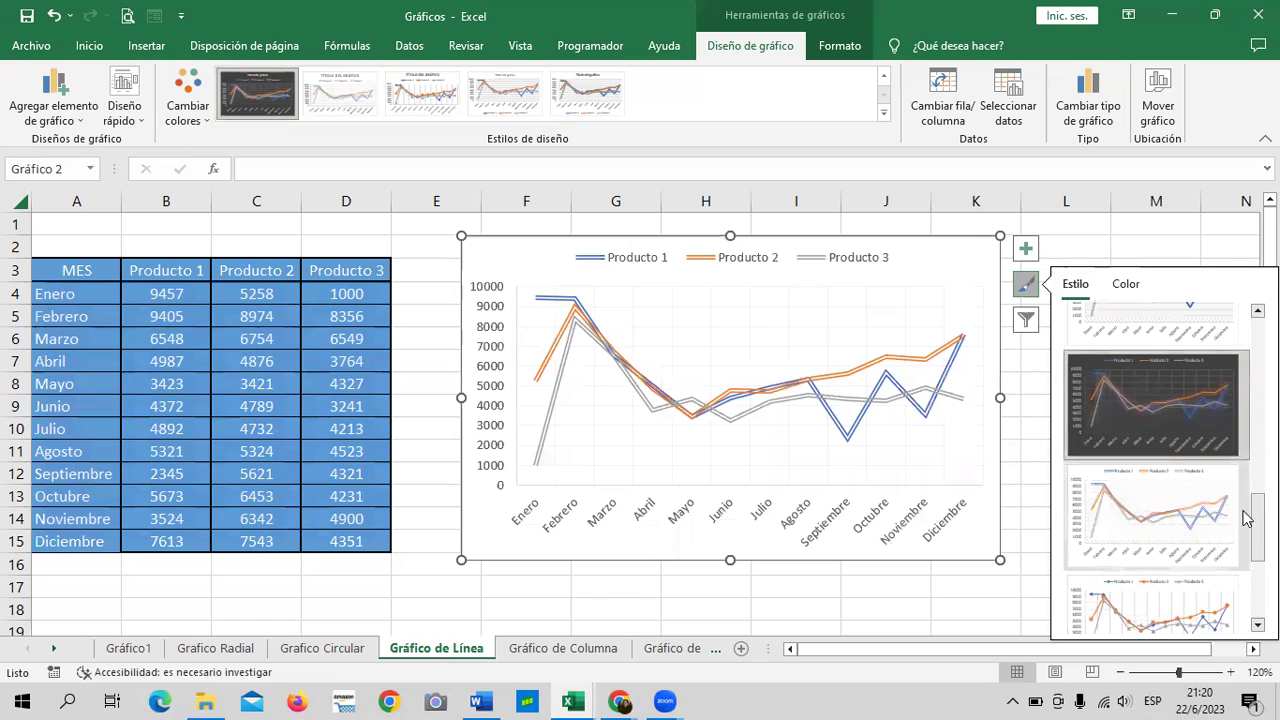
scroll(1245, 518, "down", 2)
scroll(1160, 450, "down", 1)
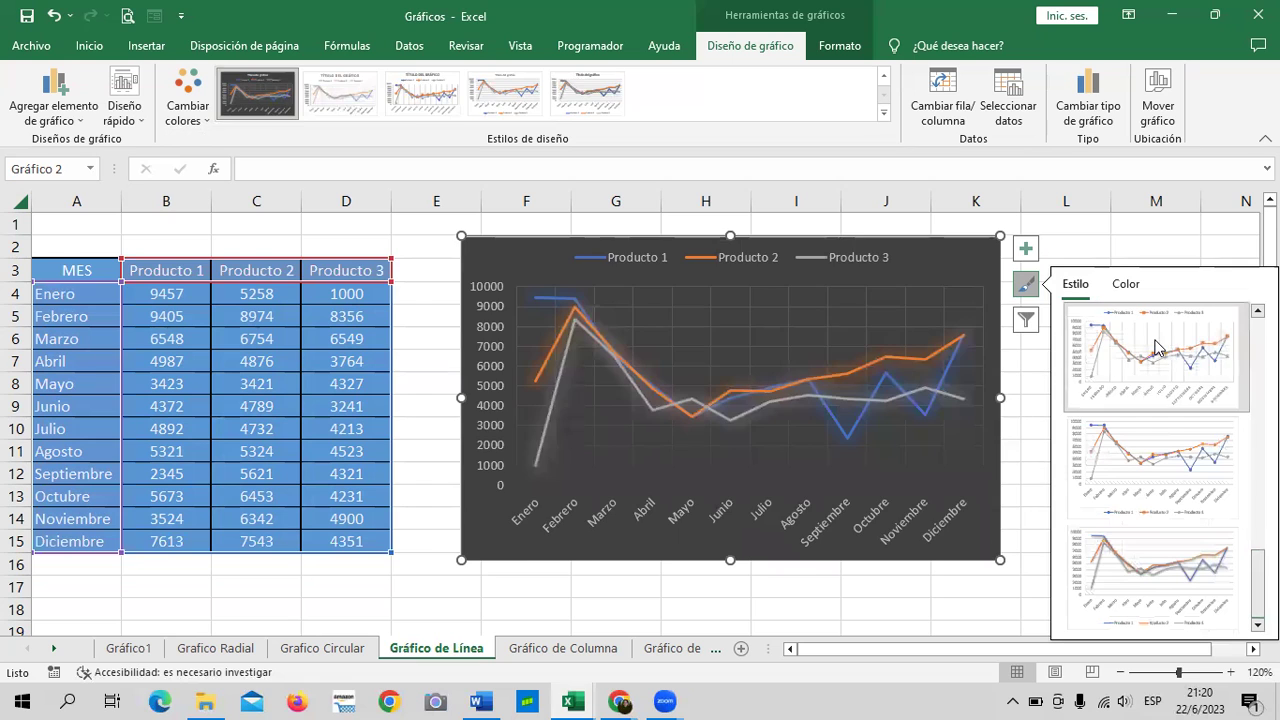
left_click(1157, 347)
scroll(1153, 350, "up", 1)
scroll(1153, 350, "up", 2)
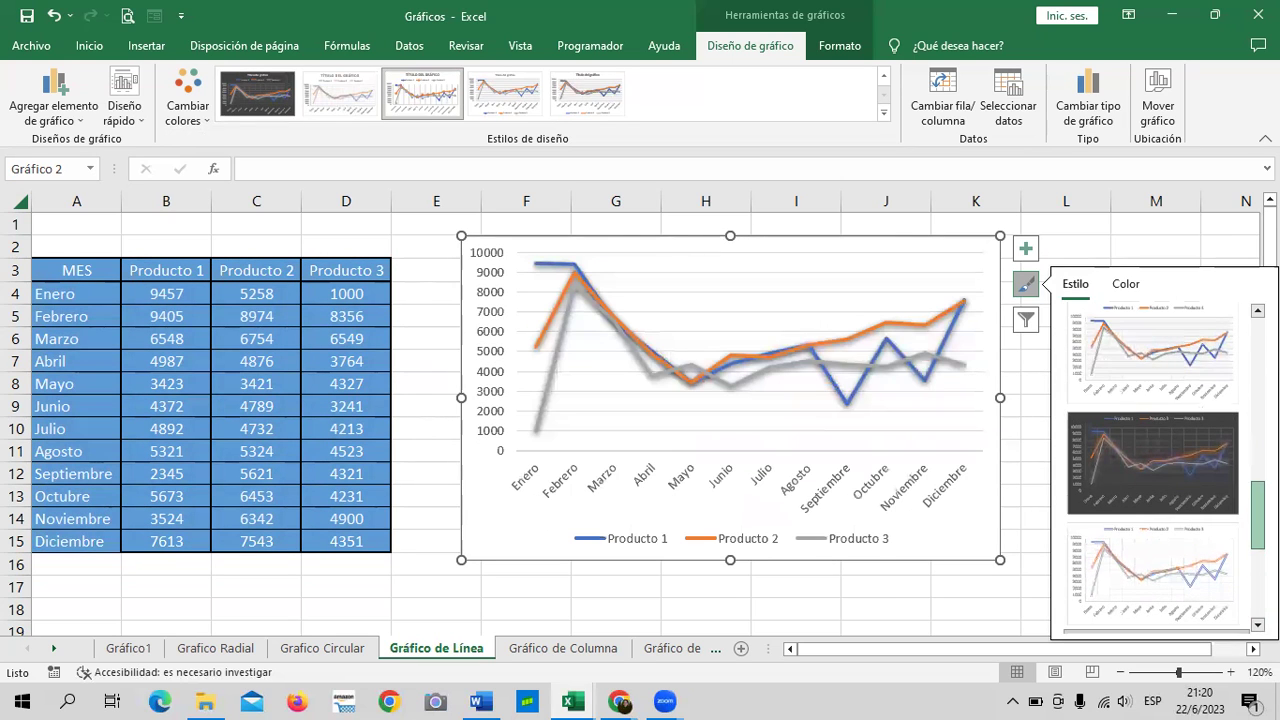
scroll(1153, 450, "up", 3)
left_click(1170, 345)
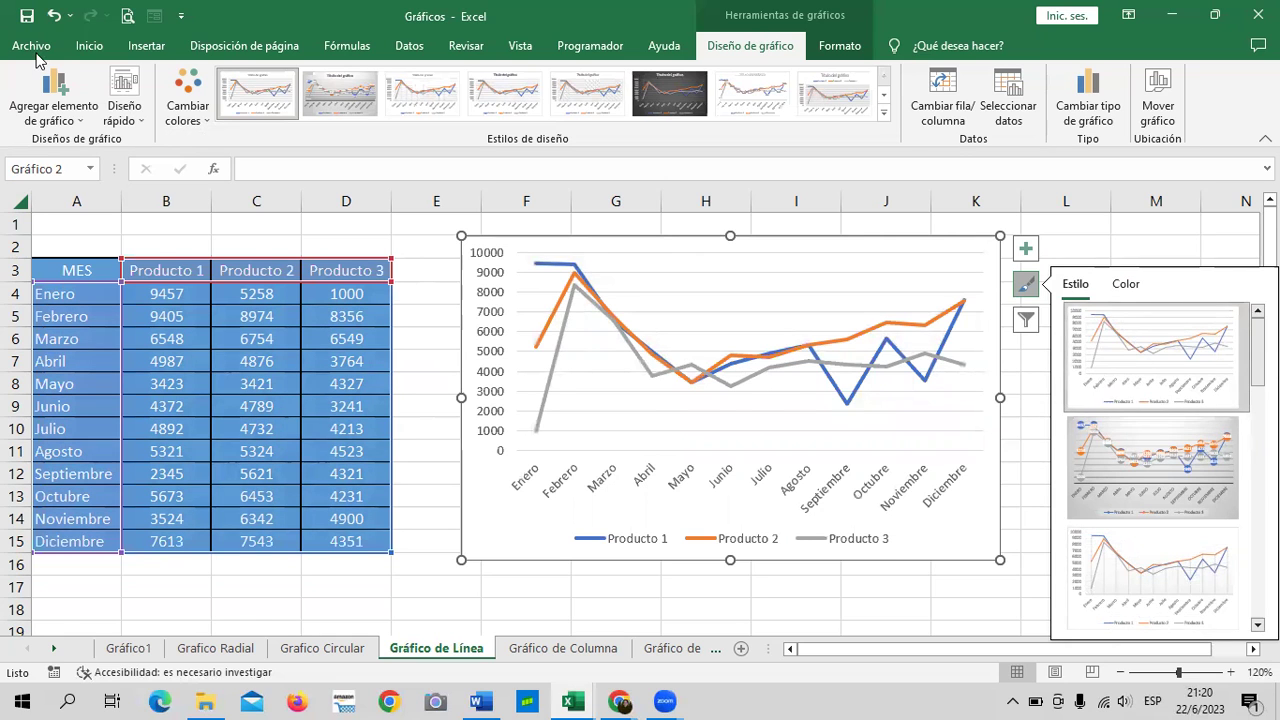
Undo the style changes to restore the original chart look with its side legend.
left_click(54, 15)
left_click(54, 15)
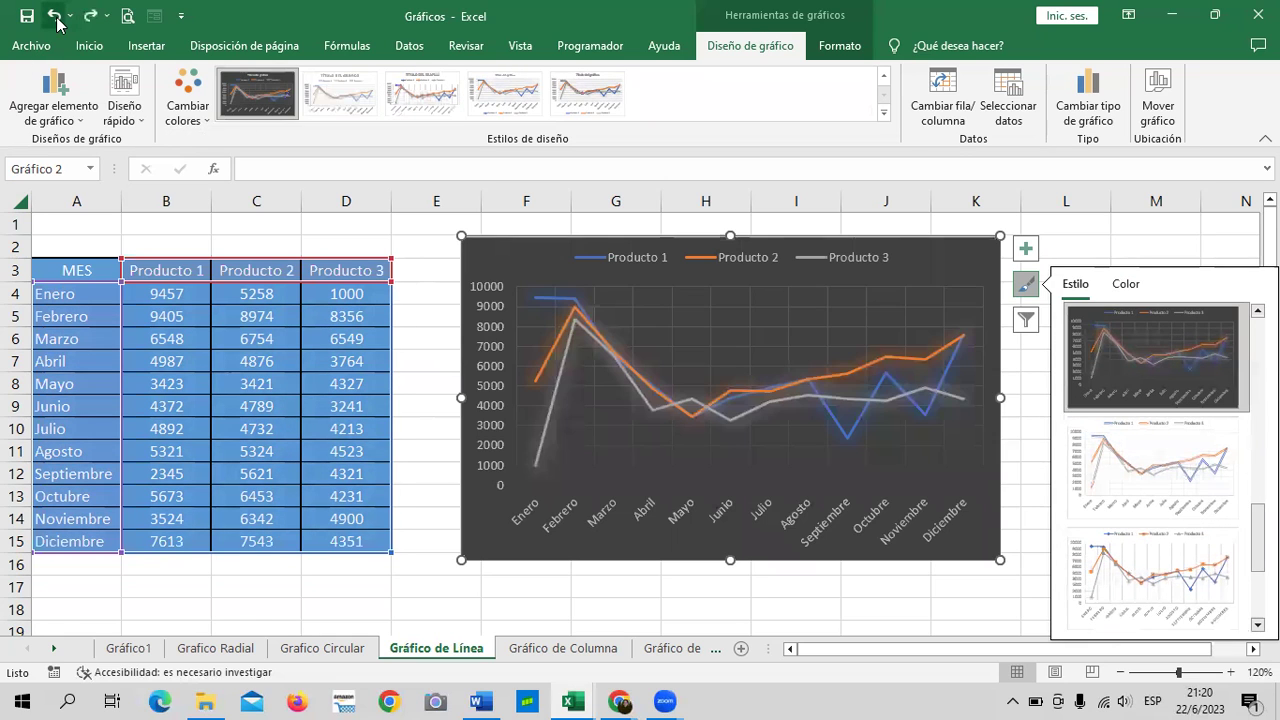
left_click(54, 15)
left_click(54, 15)
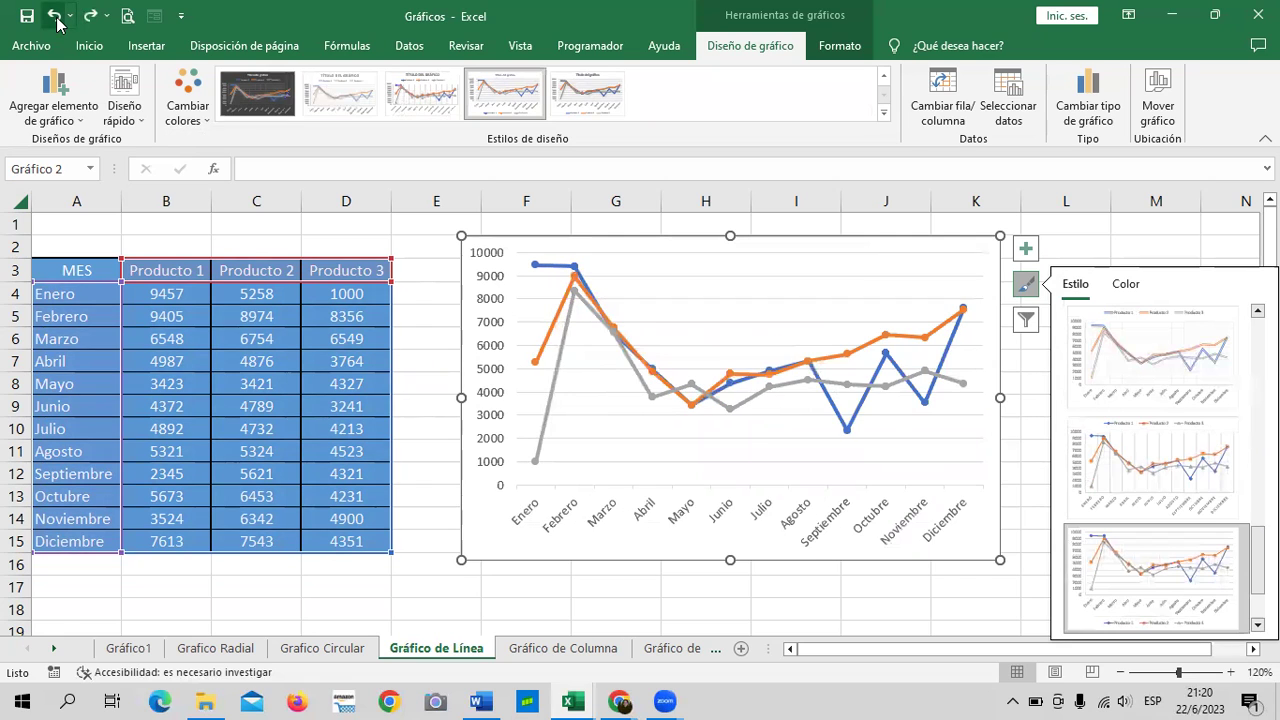
left_click(1155, 222)
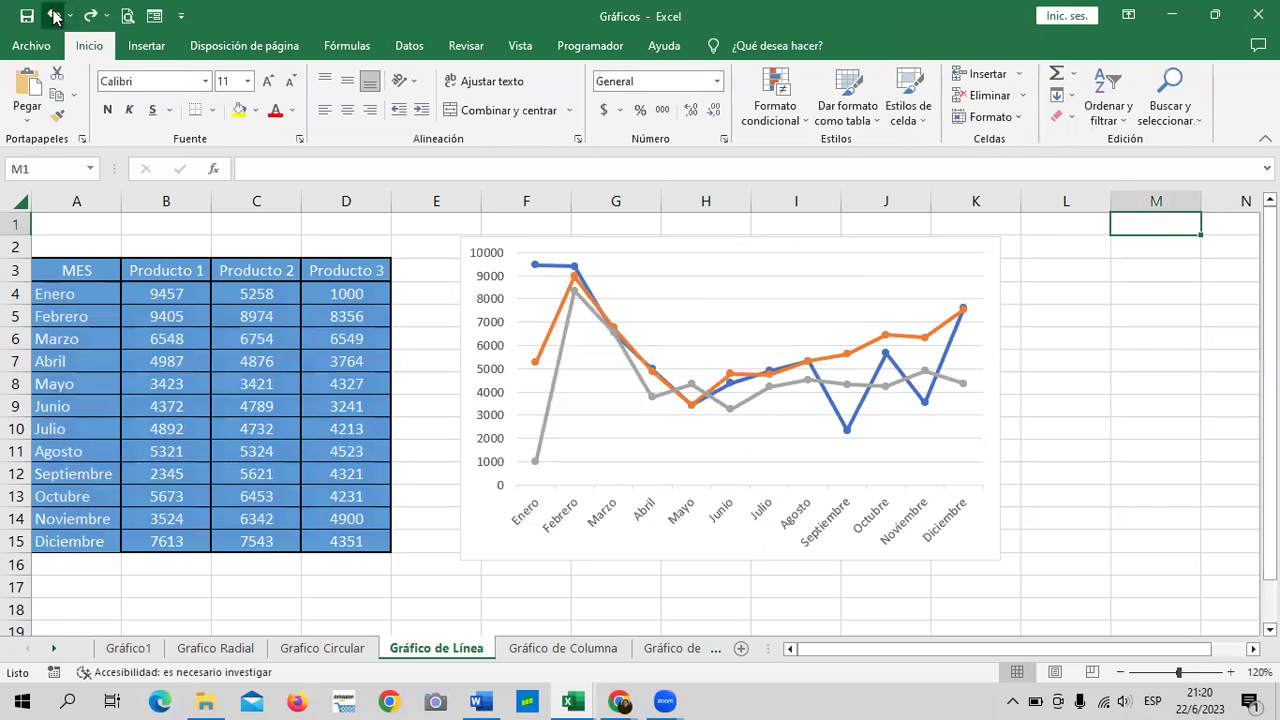
left_click(54, 15)
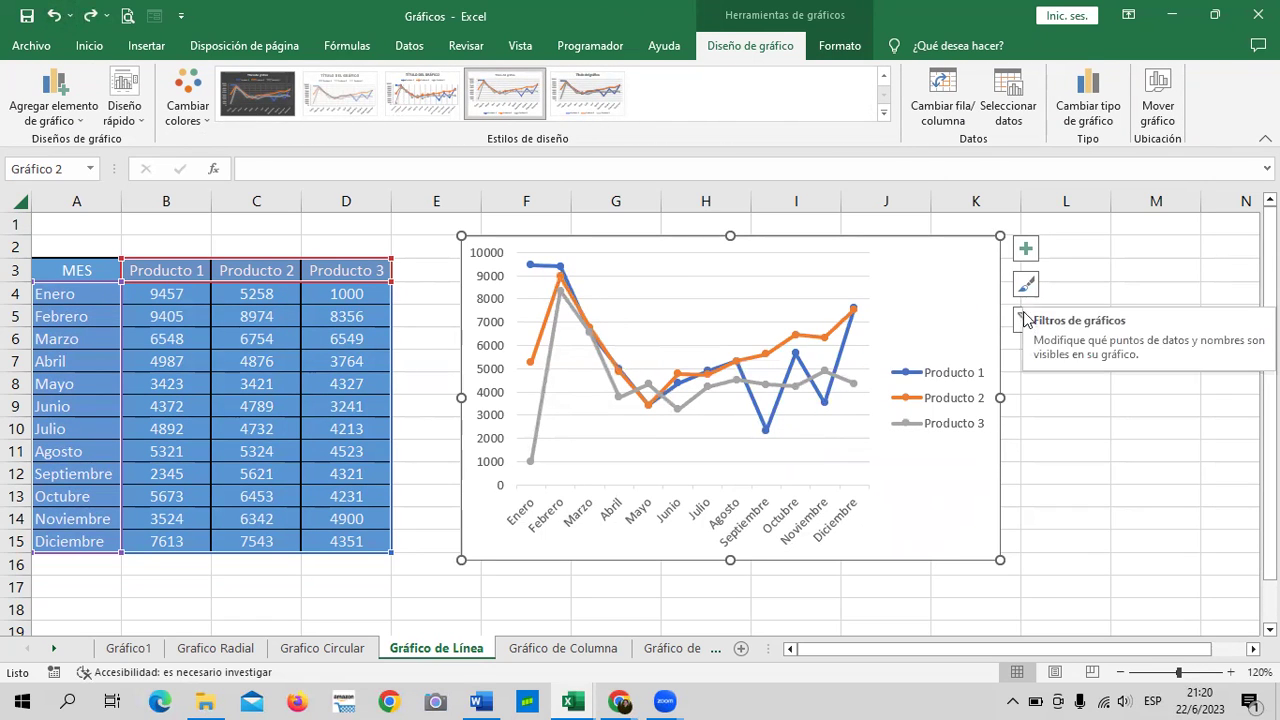
Use Filtros de gráficos to keep only the Producto 3 series and apply it.
left_click(1025, 320)
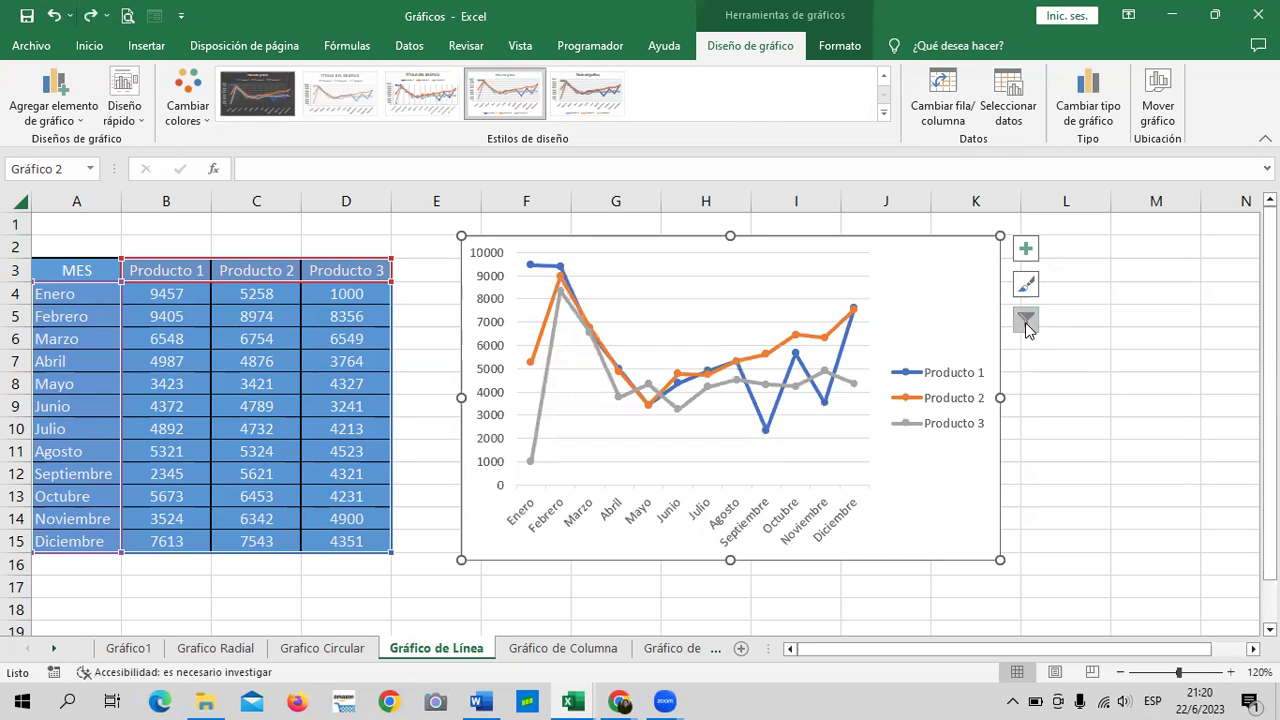
left_click(1029, 323)
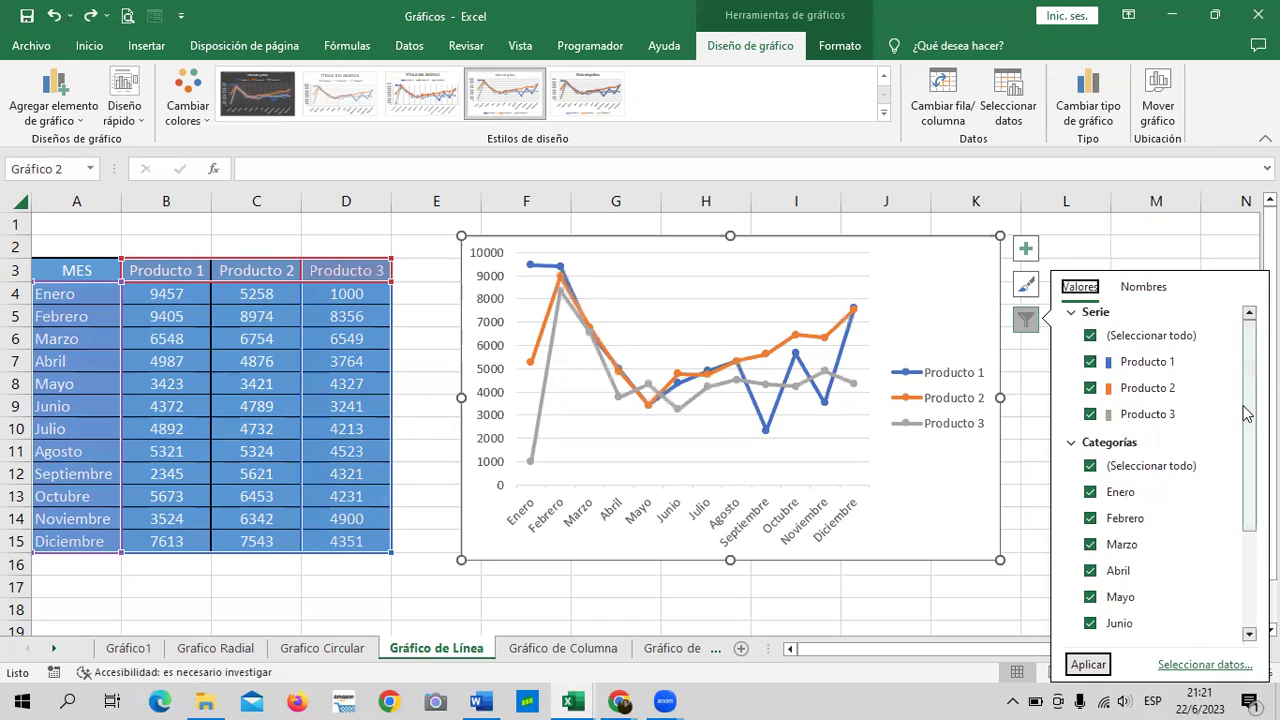
left_click_drag(1248, 470, 1245, 568)
mouse_move(1120, 418)
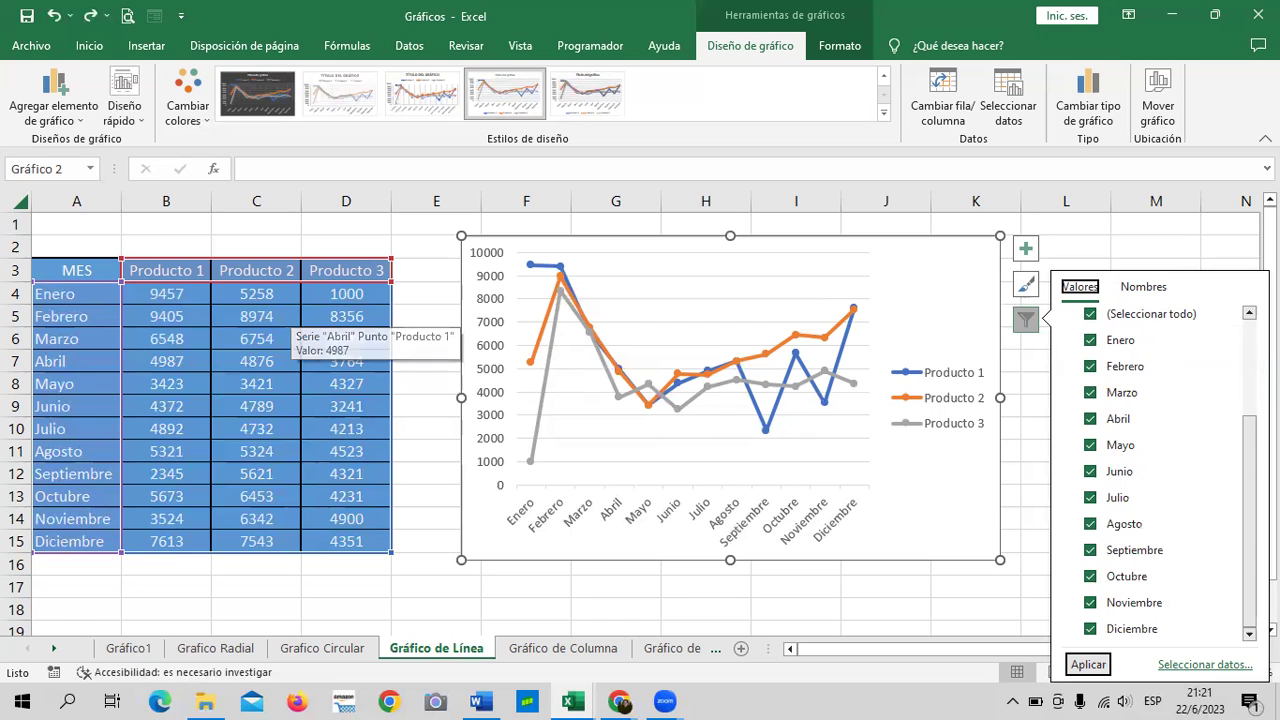
scroll(1237, 330, "up", 3)
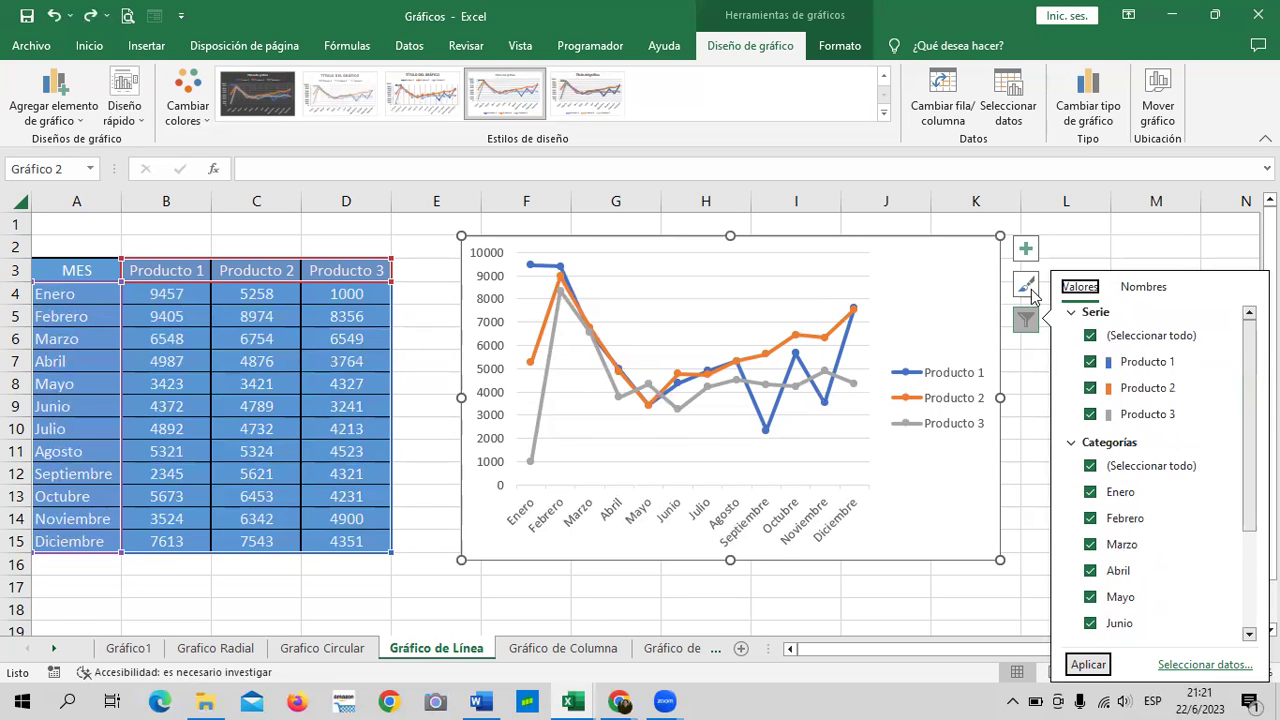
left_click(1093, 338)
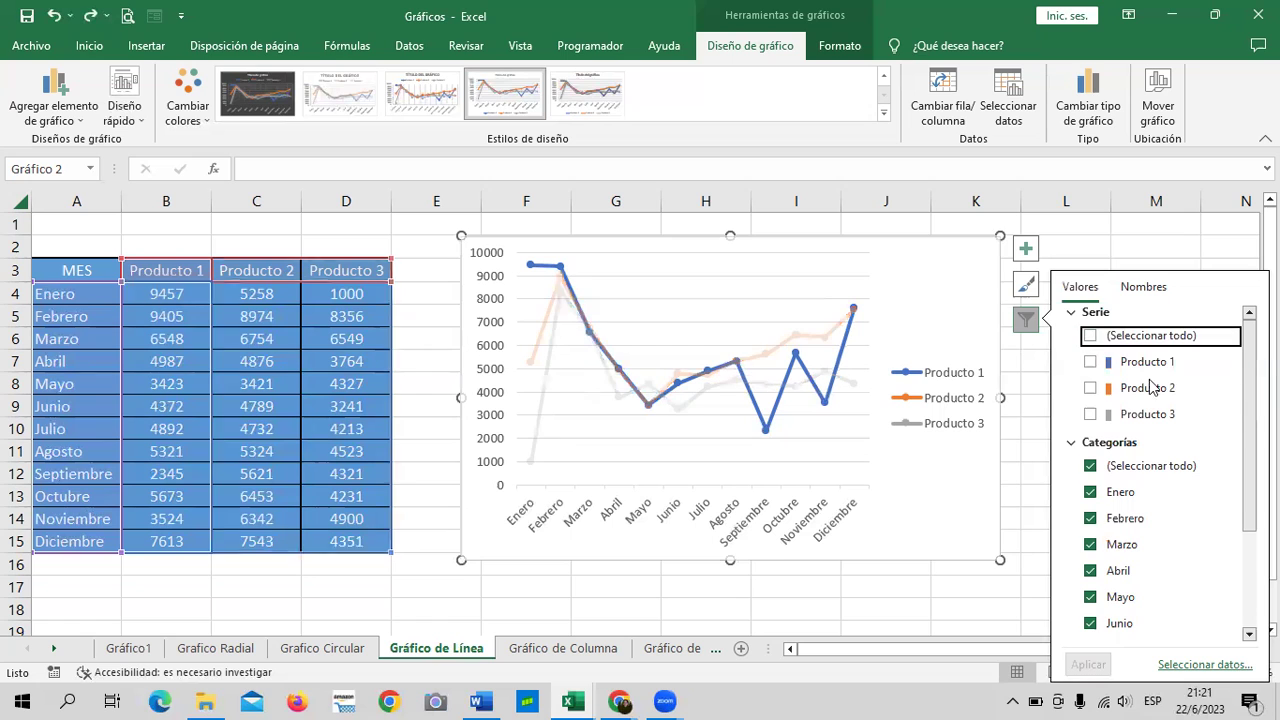
left_click(1090, 415)
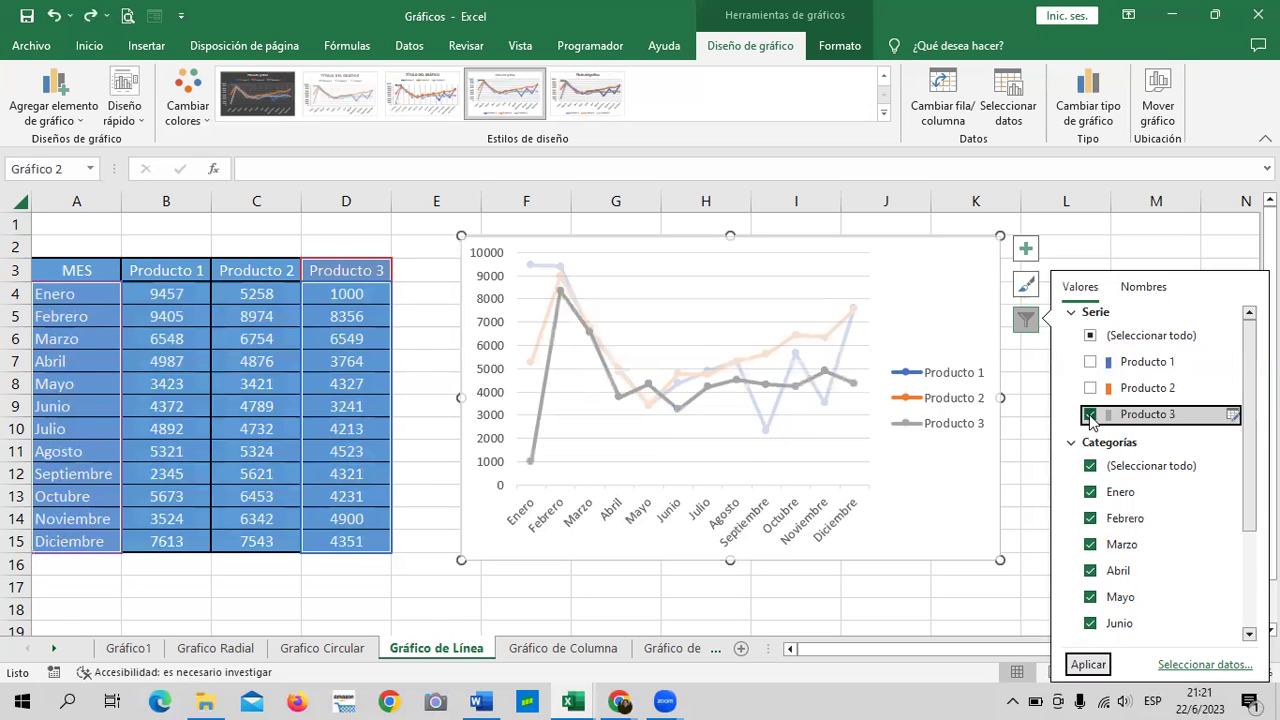
left_click(1088, 665)
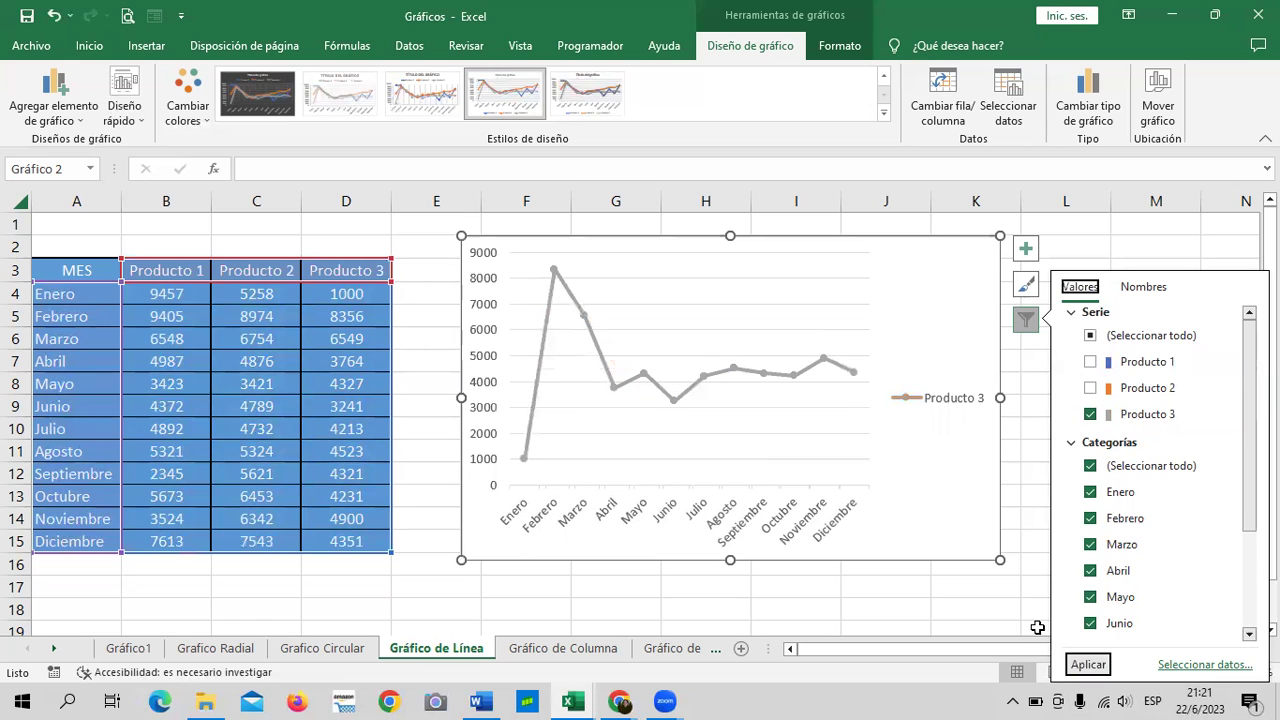
left_click(975, 626)
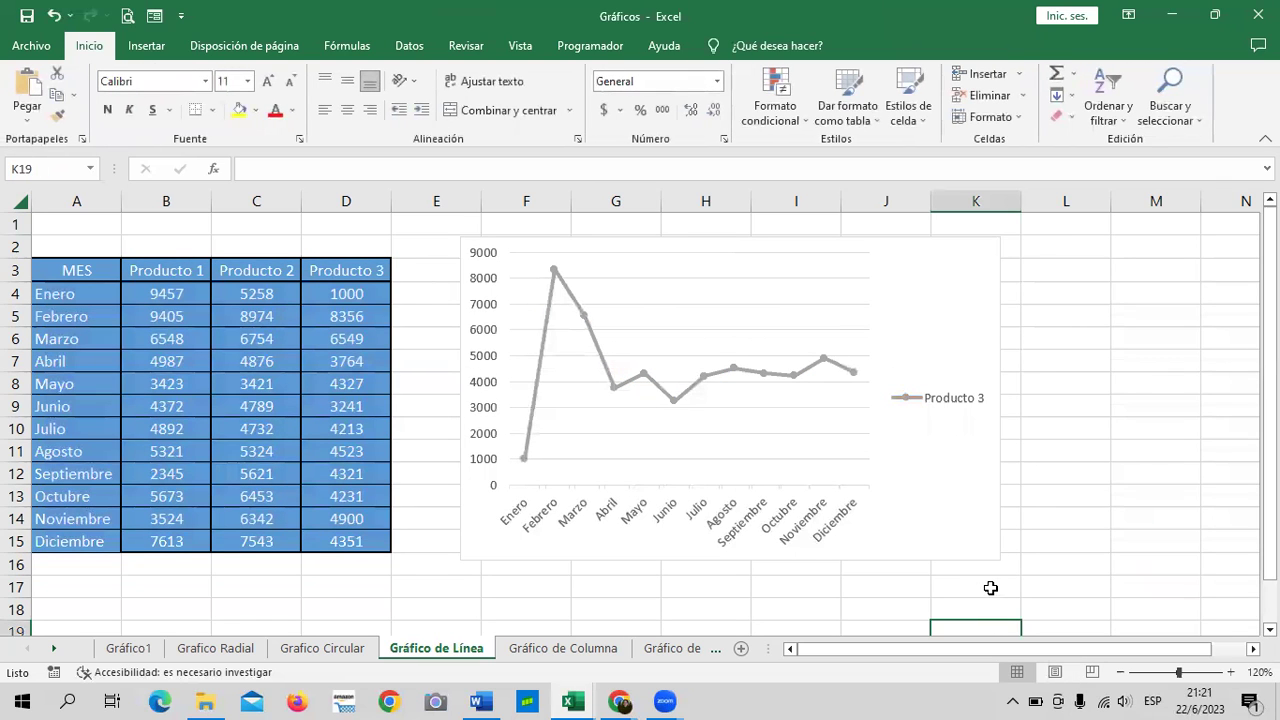
left_click(672, 372)
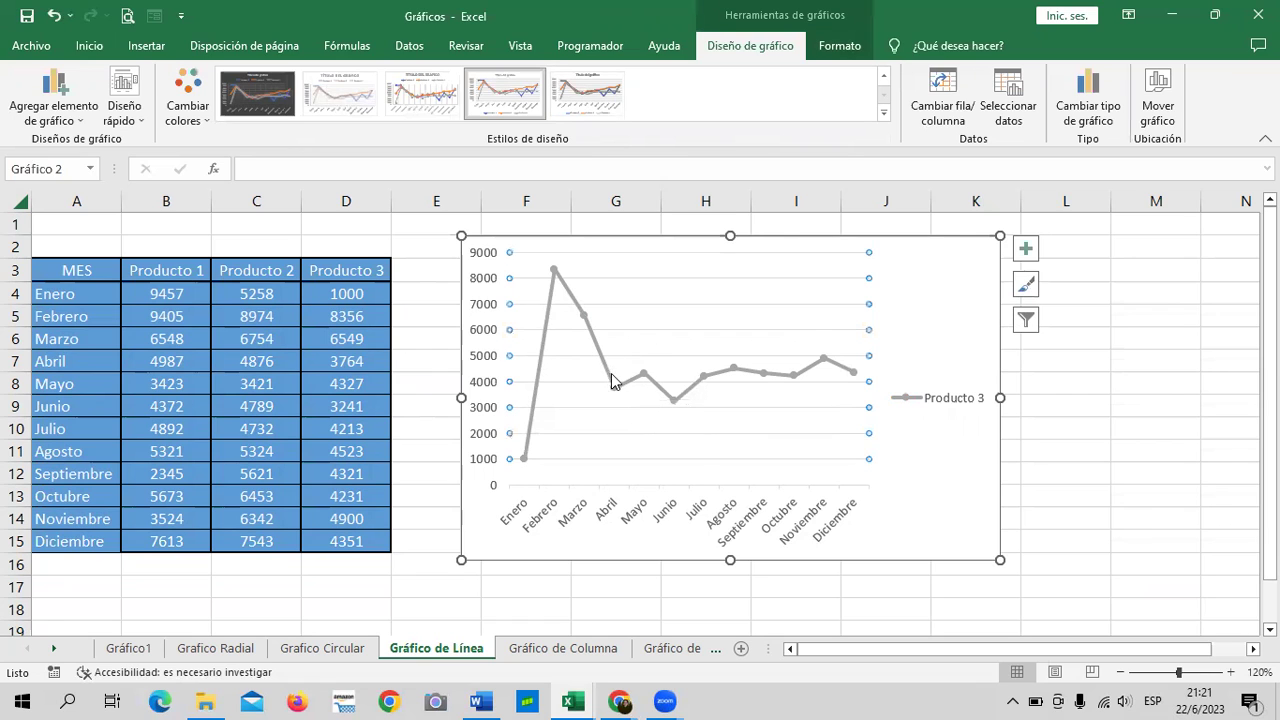
Open and close the formatting options for the Julio data point.
left_click(630, 389)
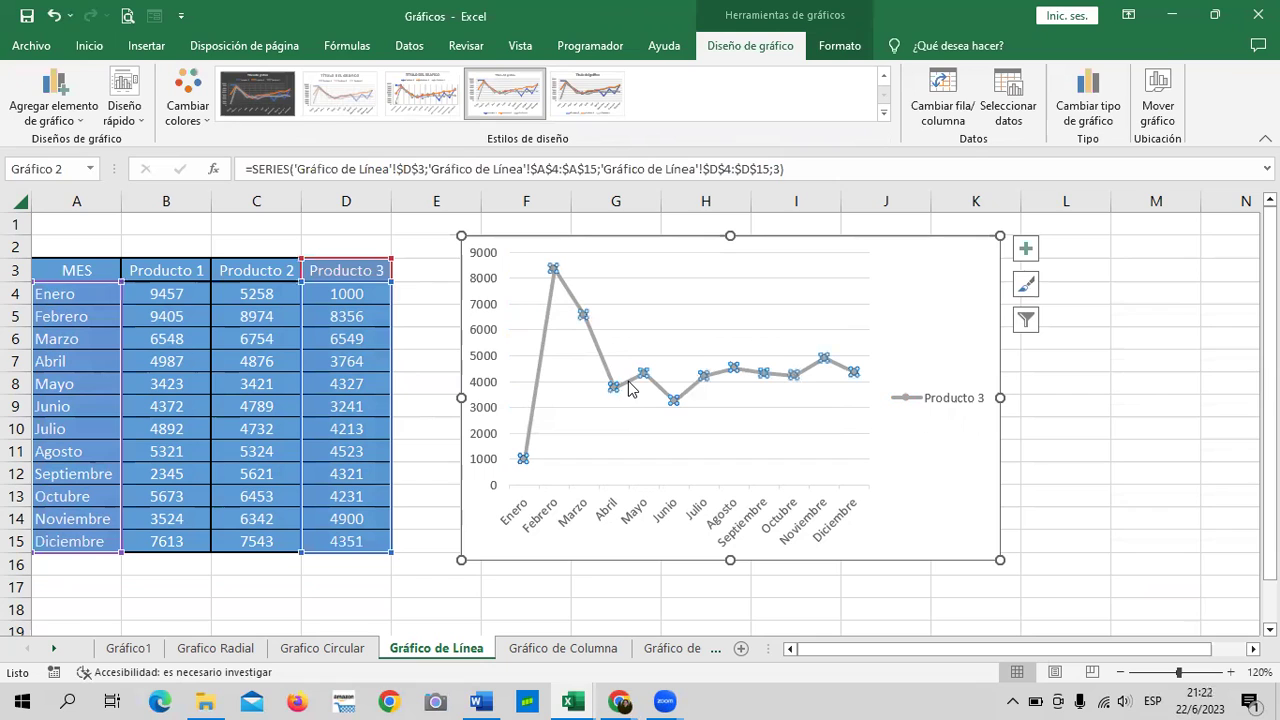
left_click(688, 390)
double_click(688, 390)
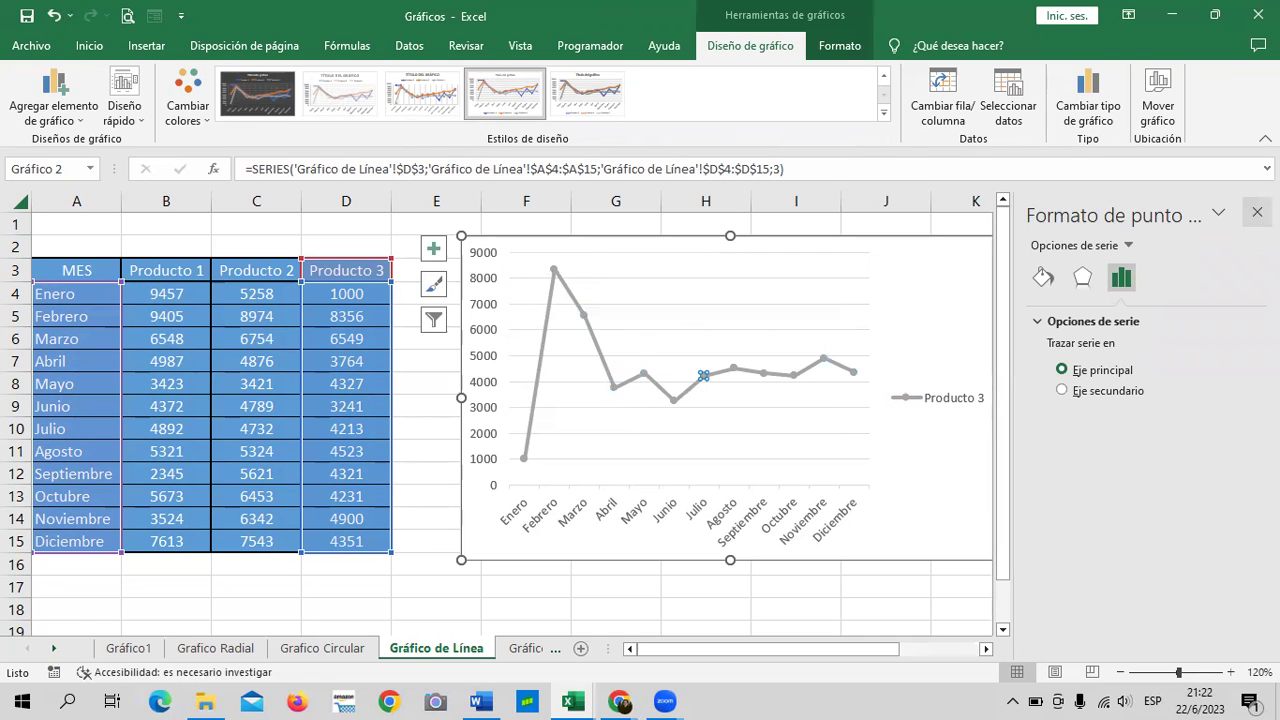
left_click(1257, 211)
Select the whole Producto 3 line and open its Formato de serie de datos pane.
left_click(582, 316)
key("Left")
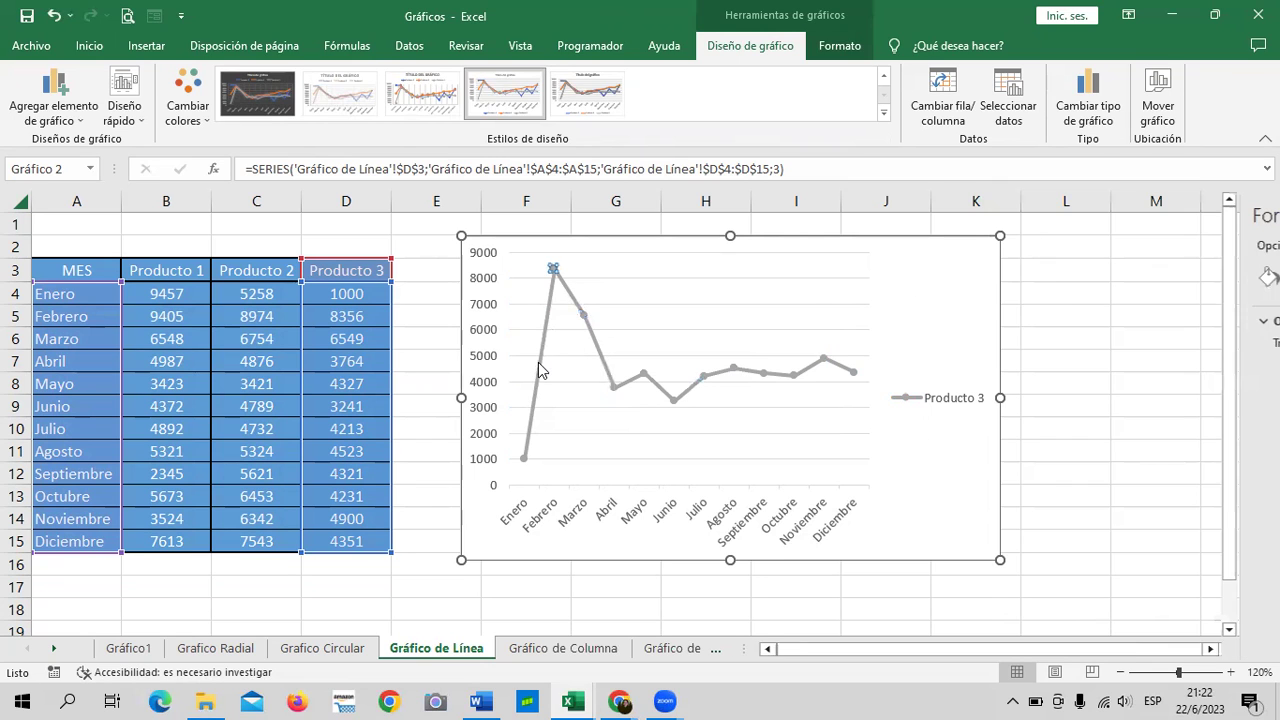
key("ctrl+1")
left_click(905, 400)
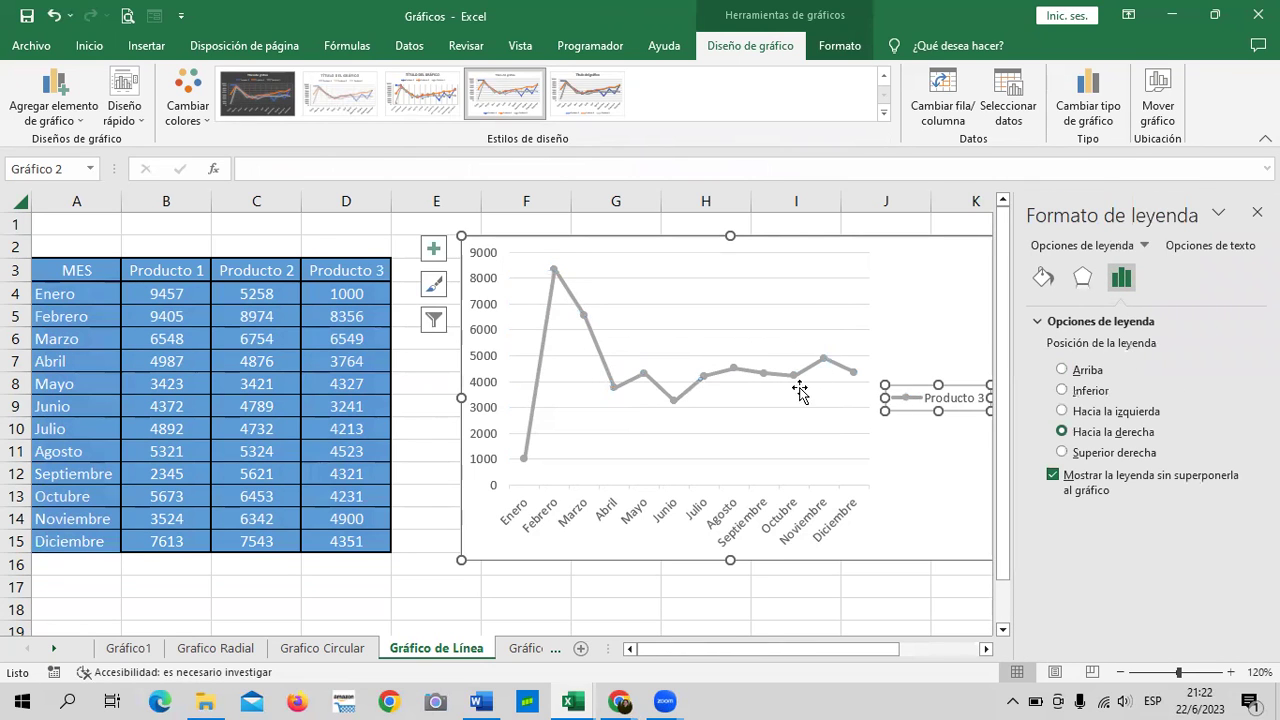
left_click(849, 371)
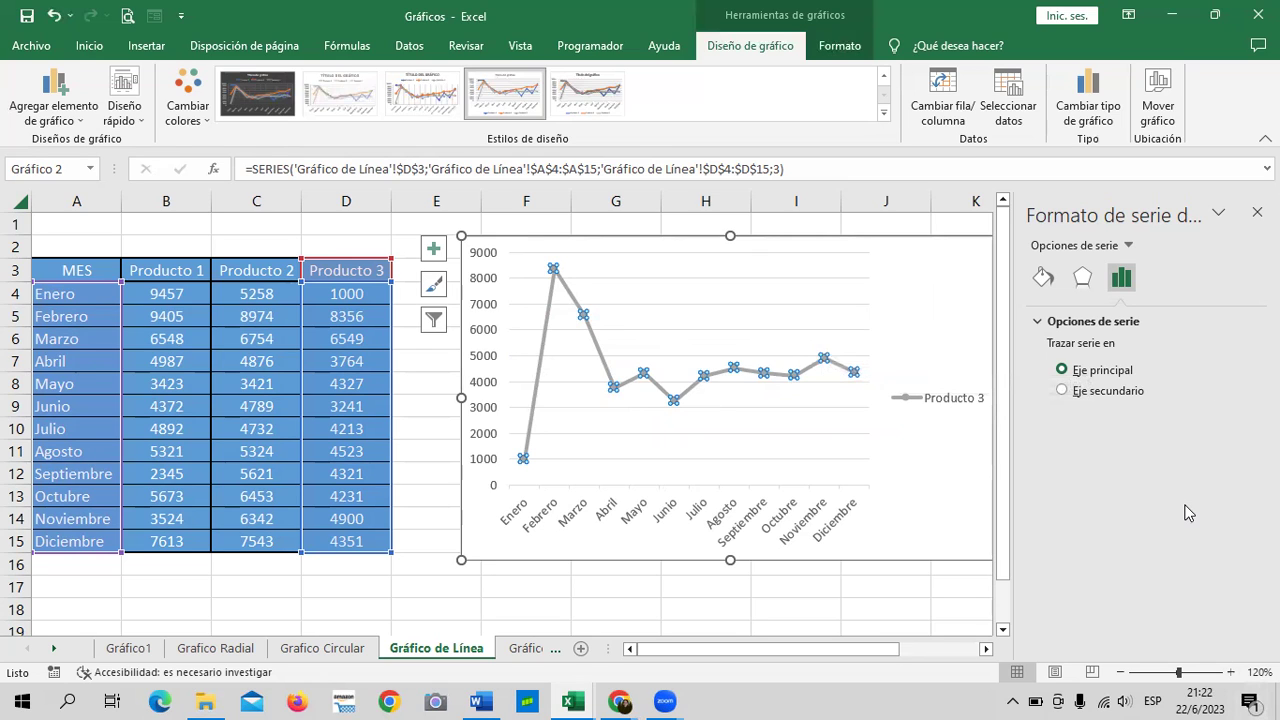
left_click(1218, 214)
key("Escape")
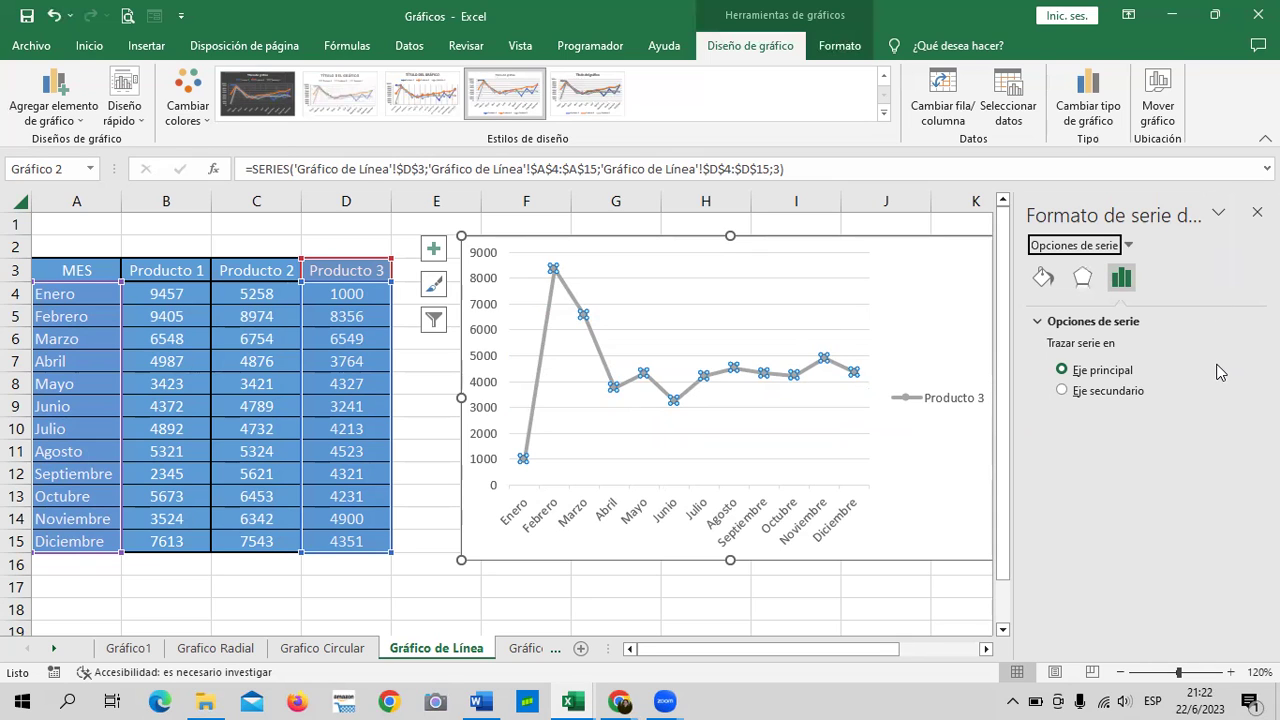
Set the Producto 3 line colour to gold under Relleno y línea.
left_click(1043, 278)
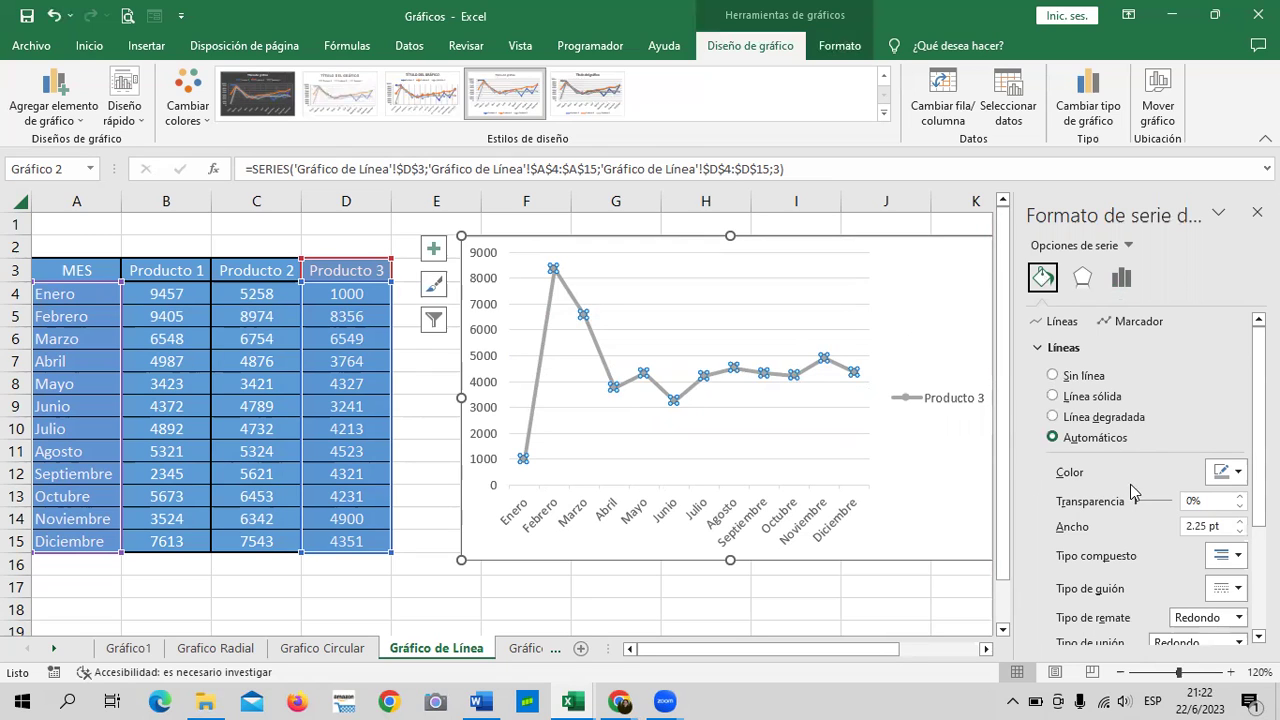
key("ctrl+space")
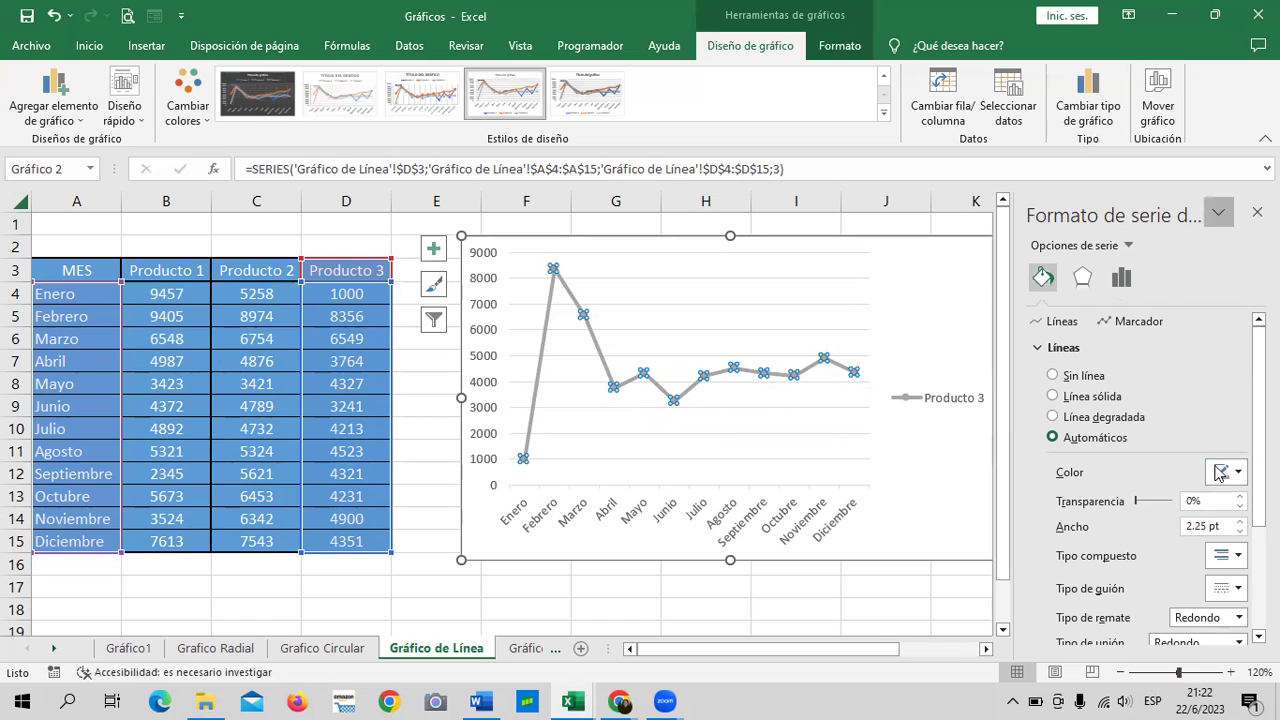
left_click(1238, 473)
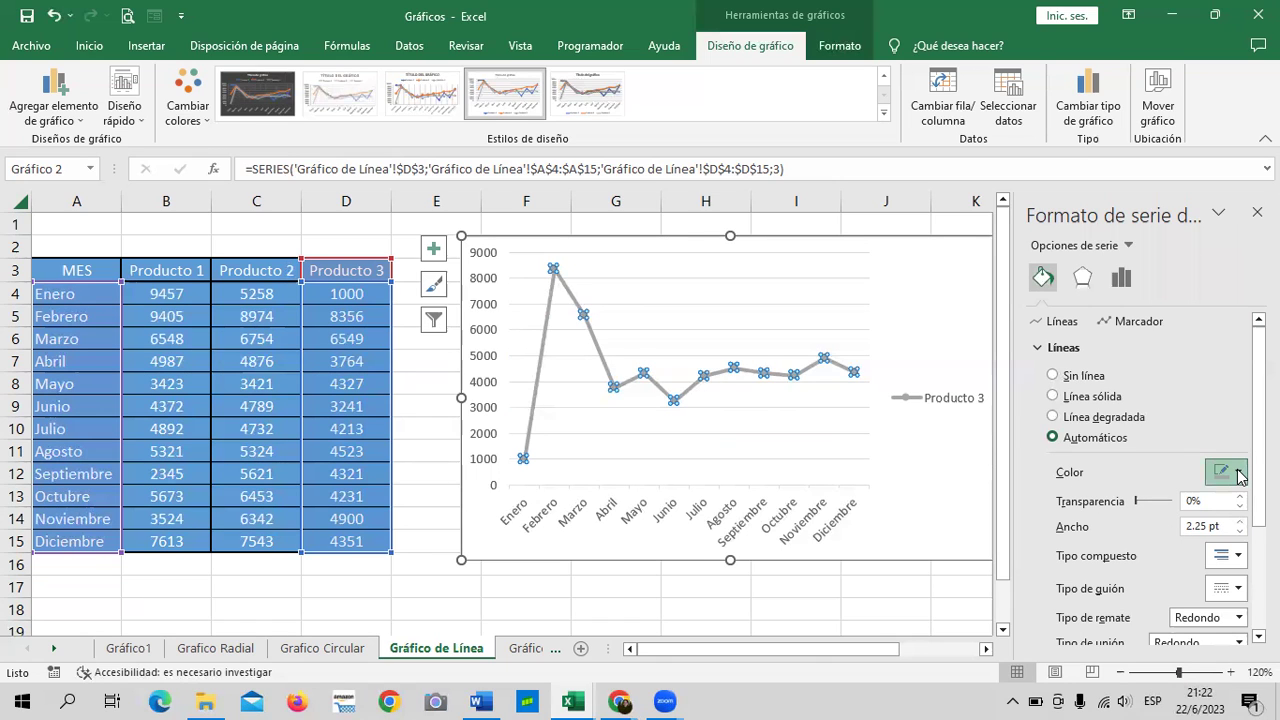
left_click(1239, 474)
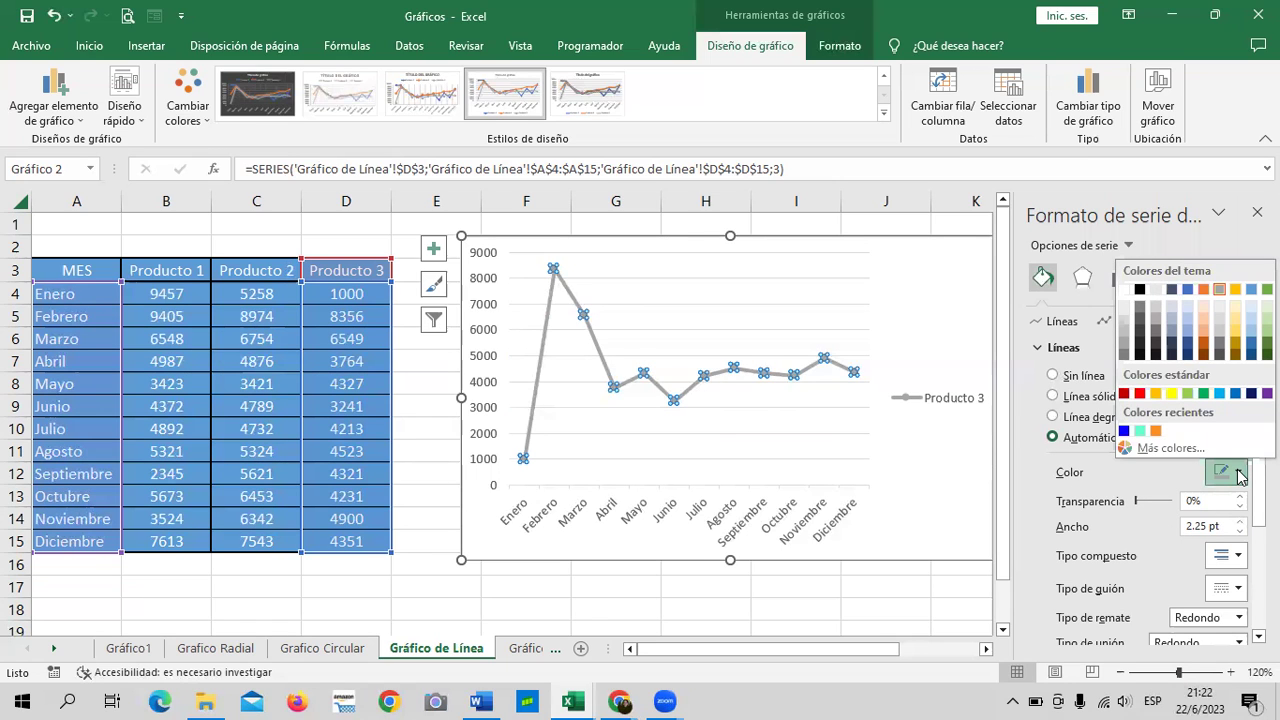
left_click(1156, 395)
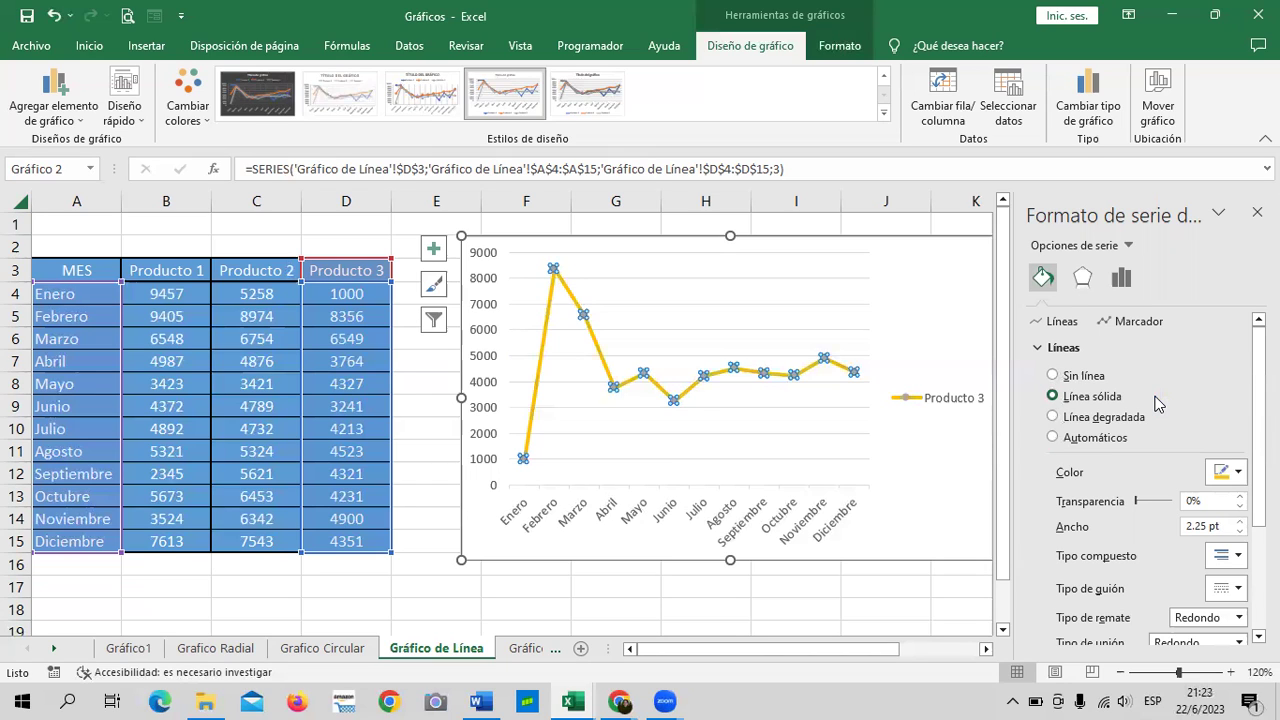
Select the chart area and close the formatting pane.
left_click(925, 593)
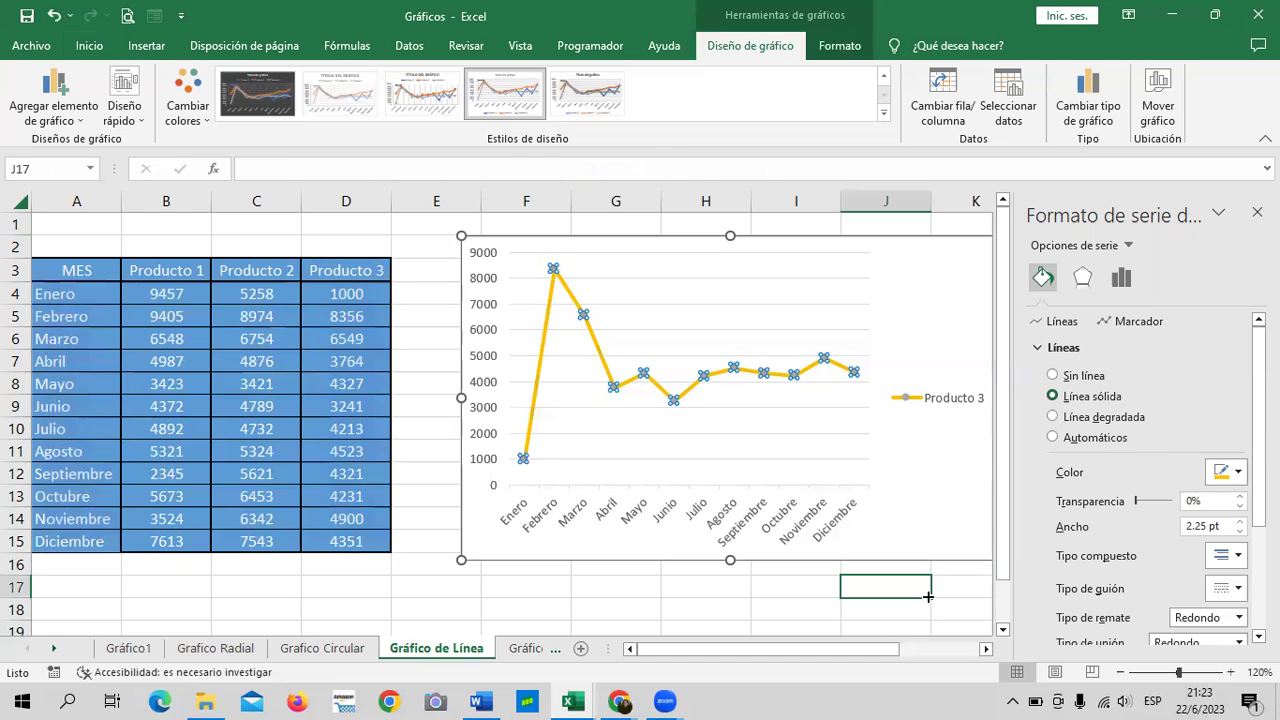
left_click(930, 400)
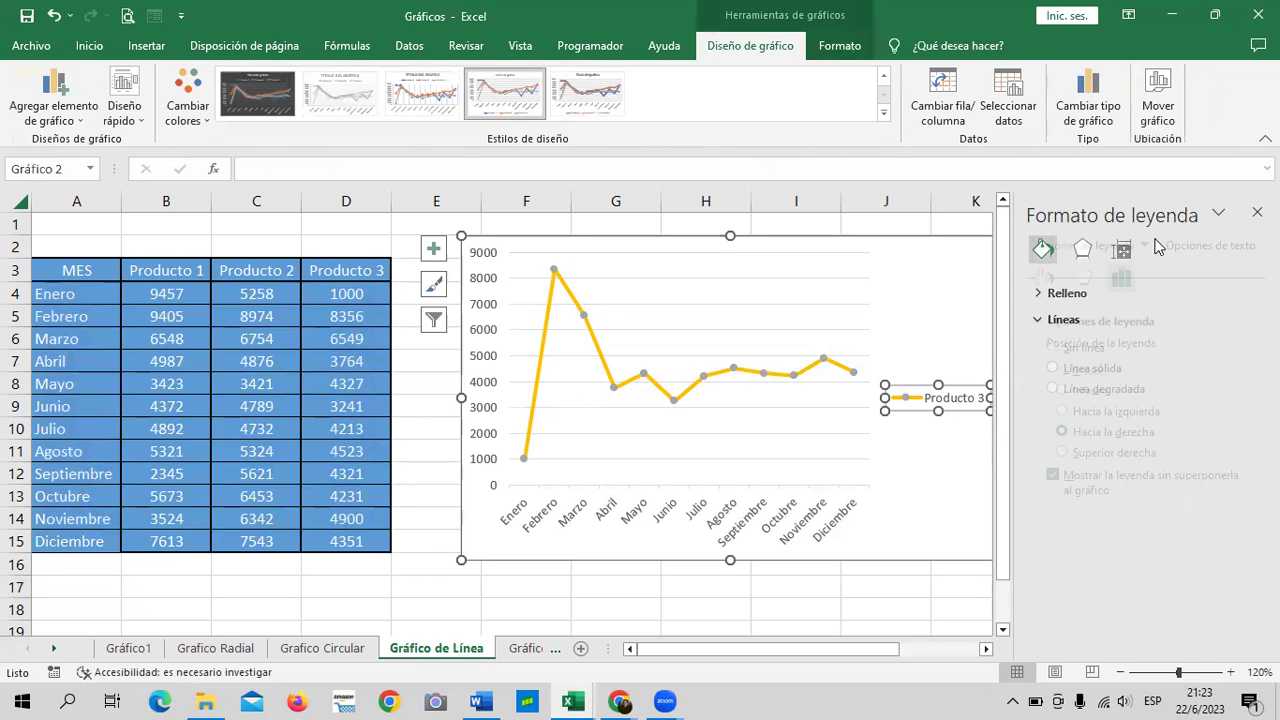
left_click(988, 250)
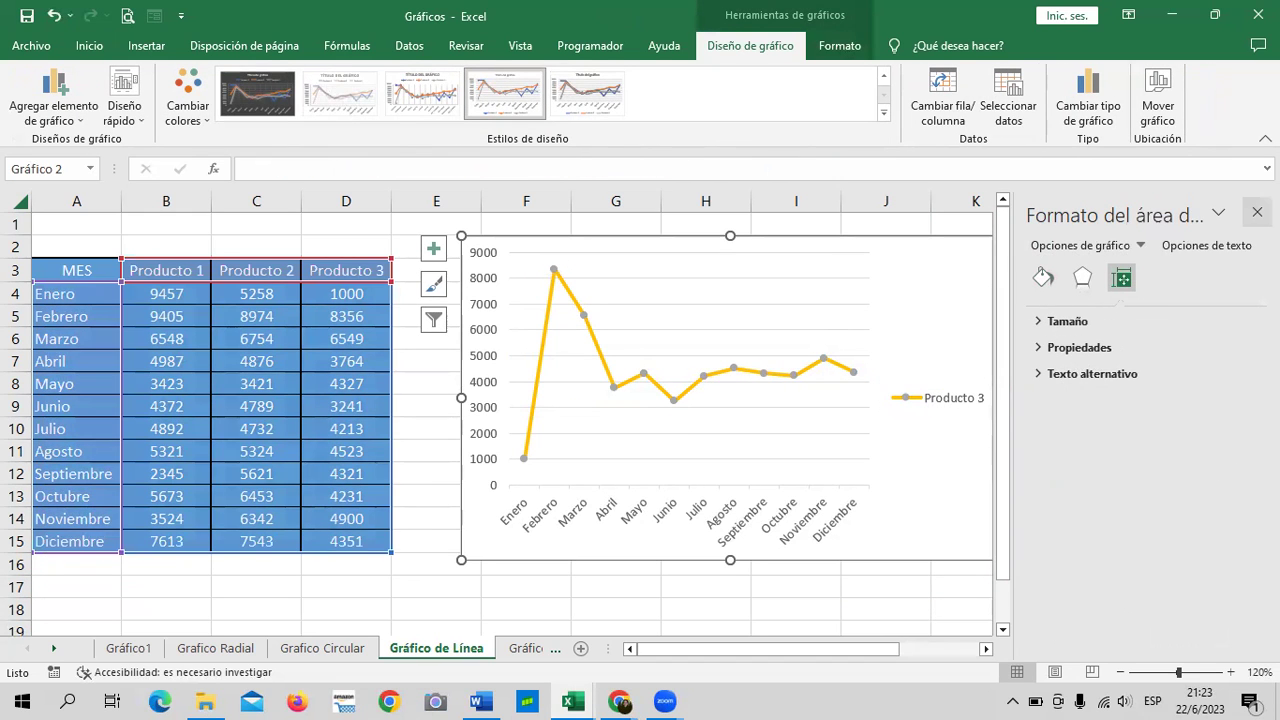
left_click(1257, 212)
Switch the chart filter from Producto 3 to Producto 1 and apply it.
left_click(1027, 322)
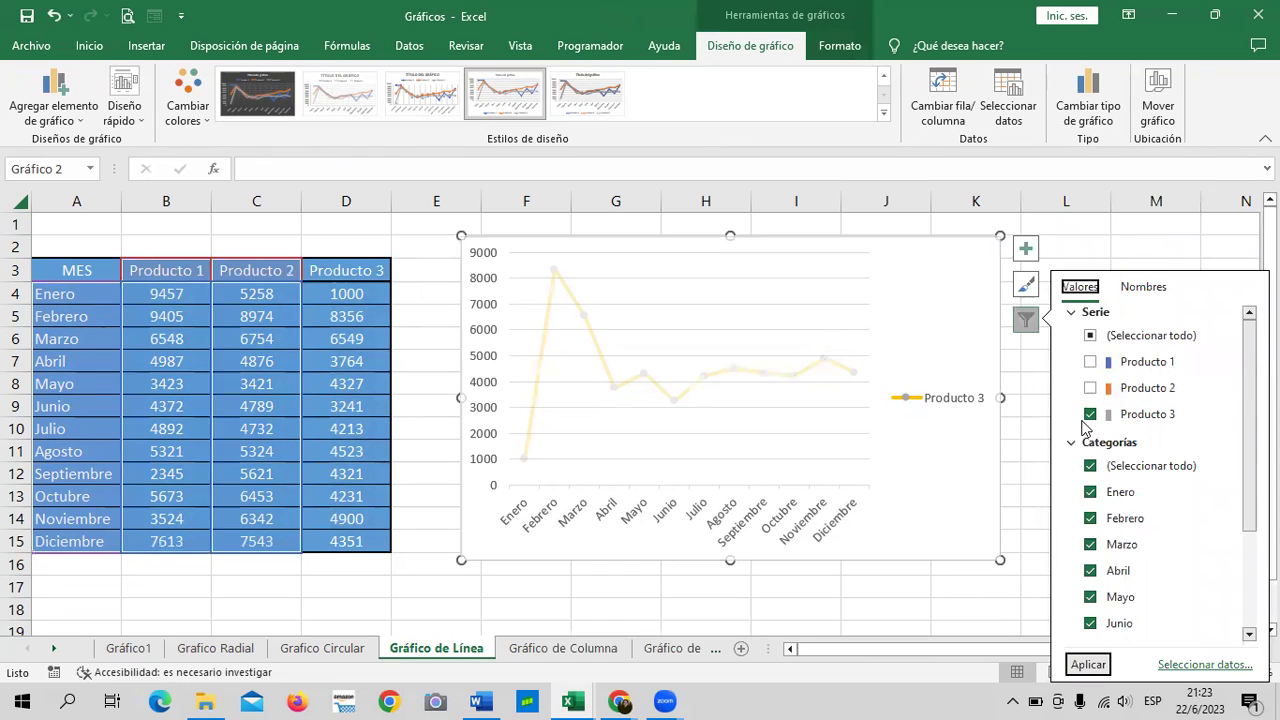
left_click(1089, 362)
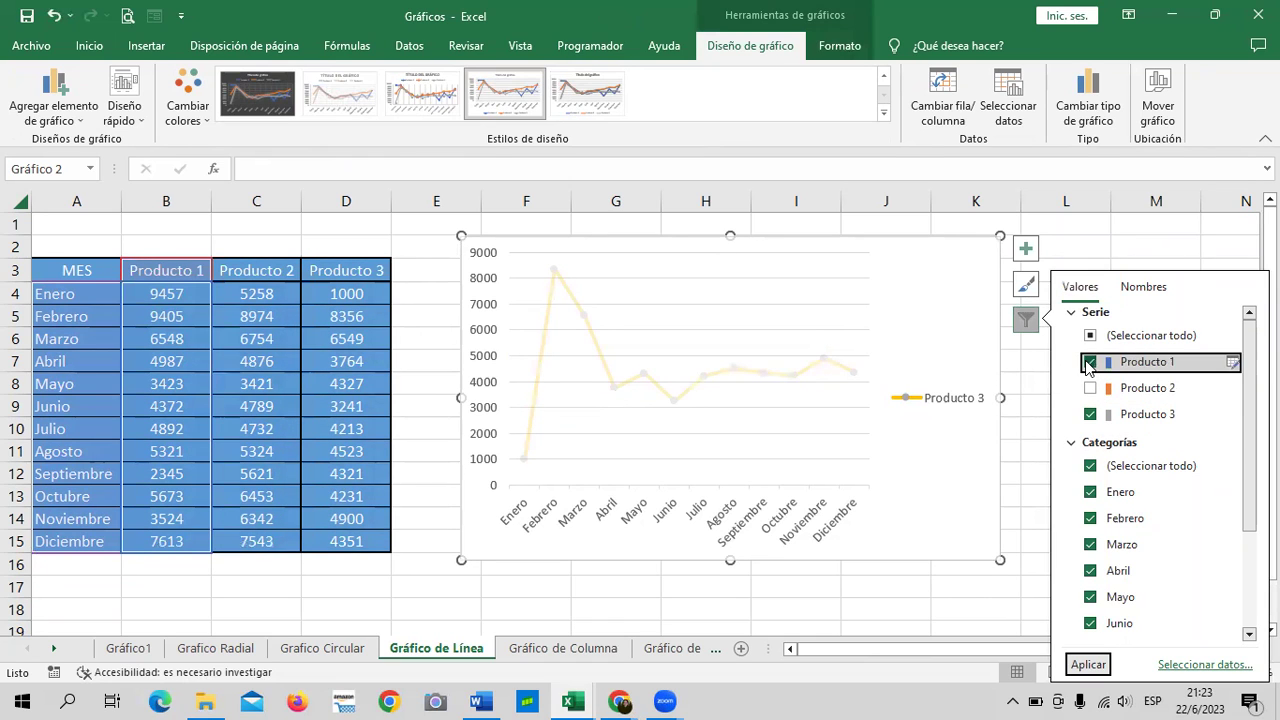
left_click(1090, 414)
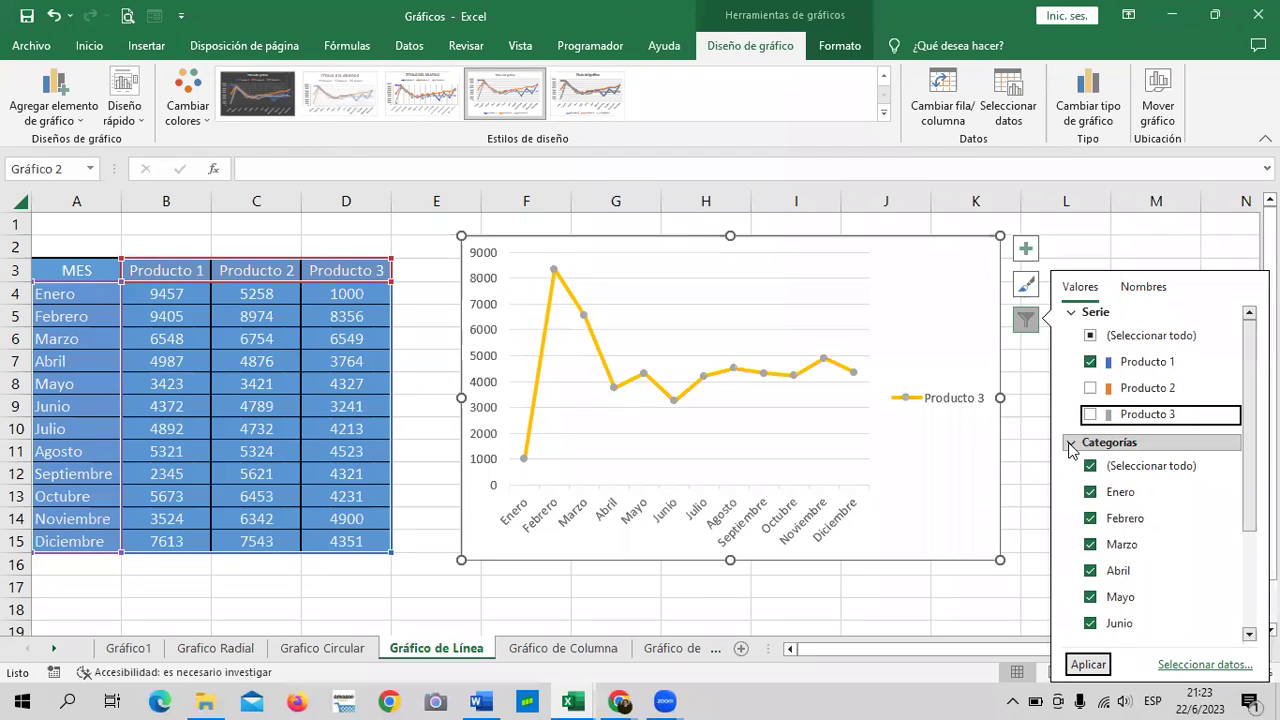
left_click(1090, 664)
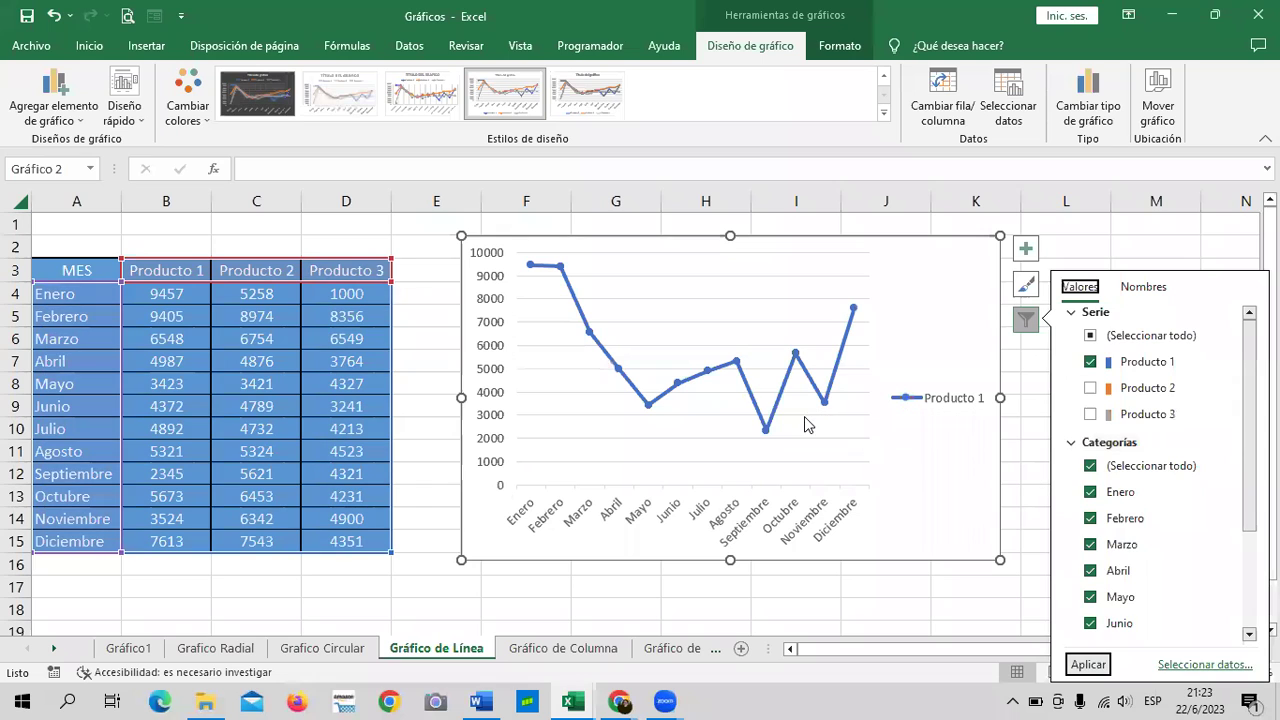
left_click(781, 393)
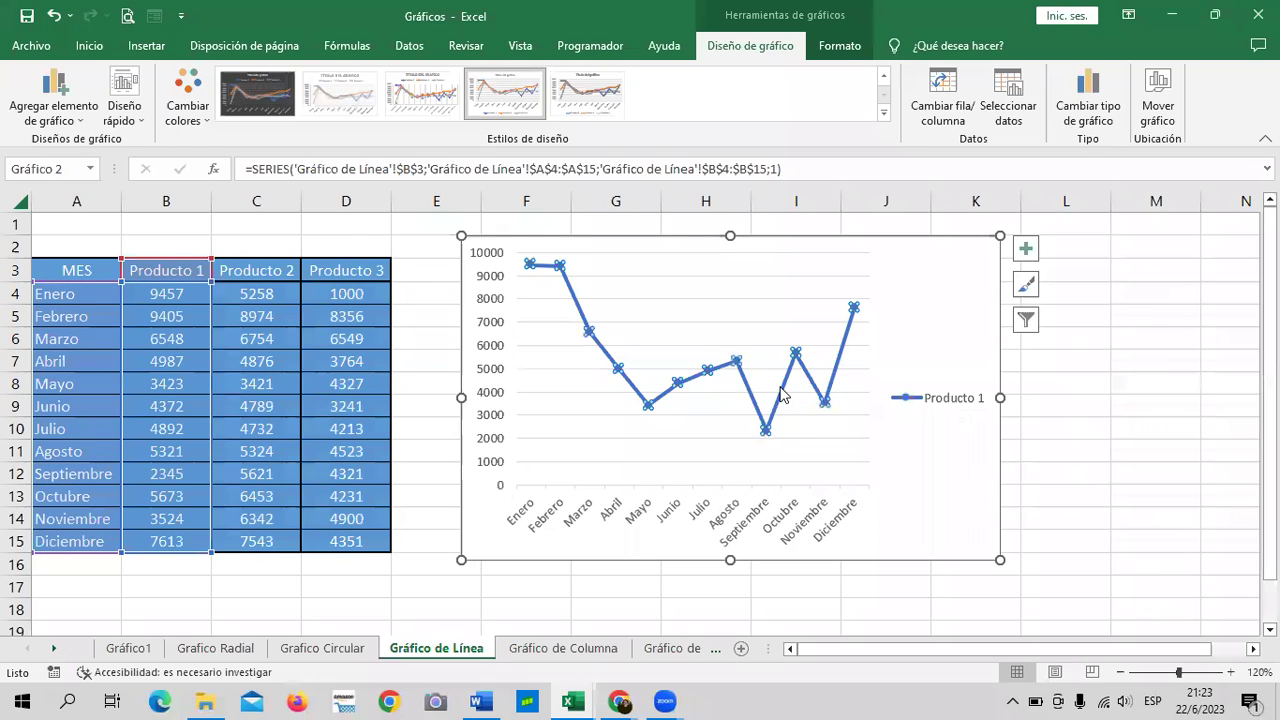
left_click(997, 270)
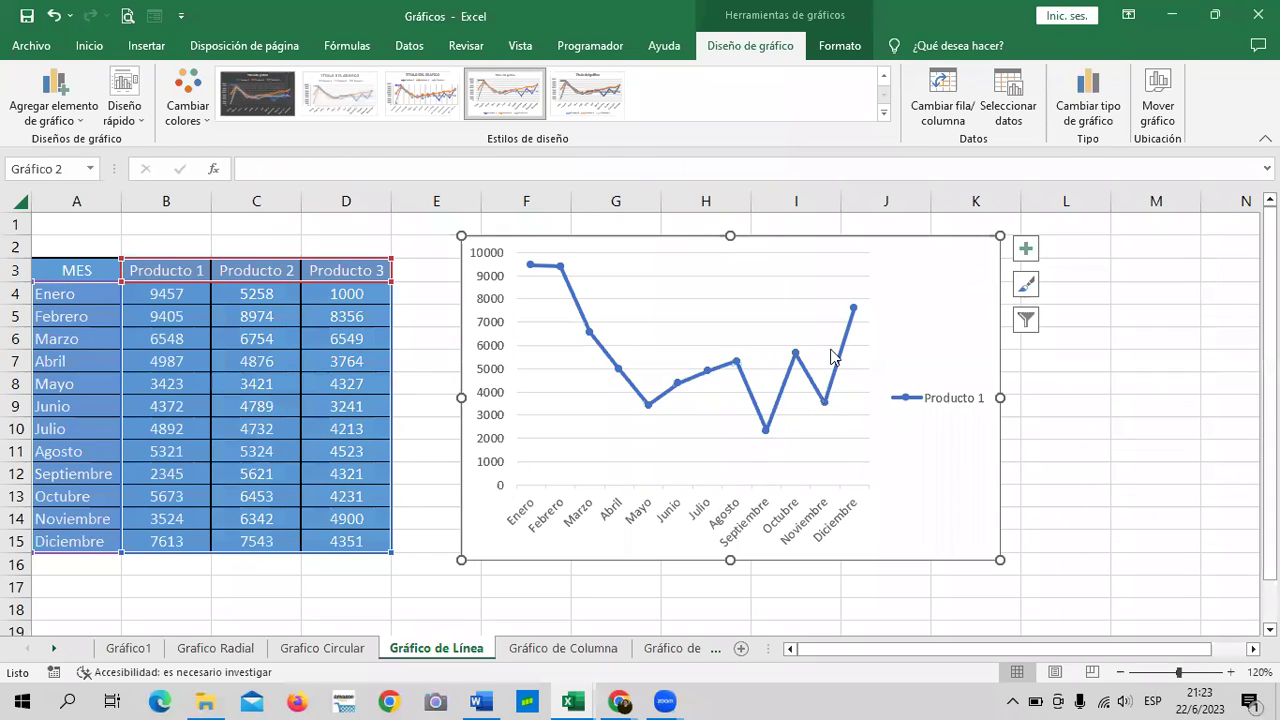
Open the chart area formatting and give the chart border a light blue colour.
double_click(923, 337)
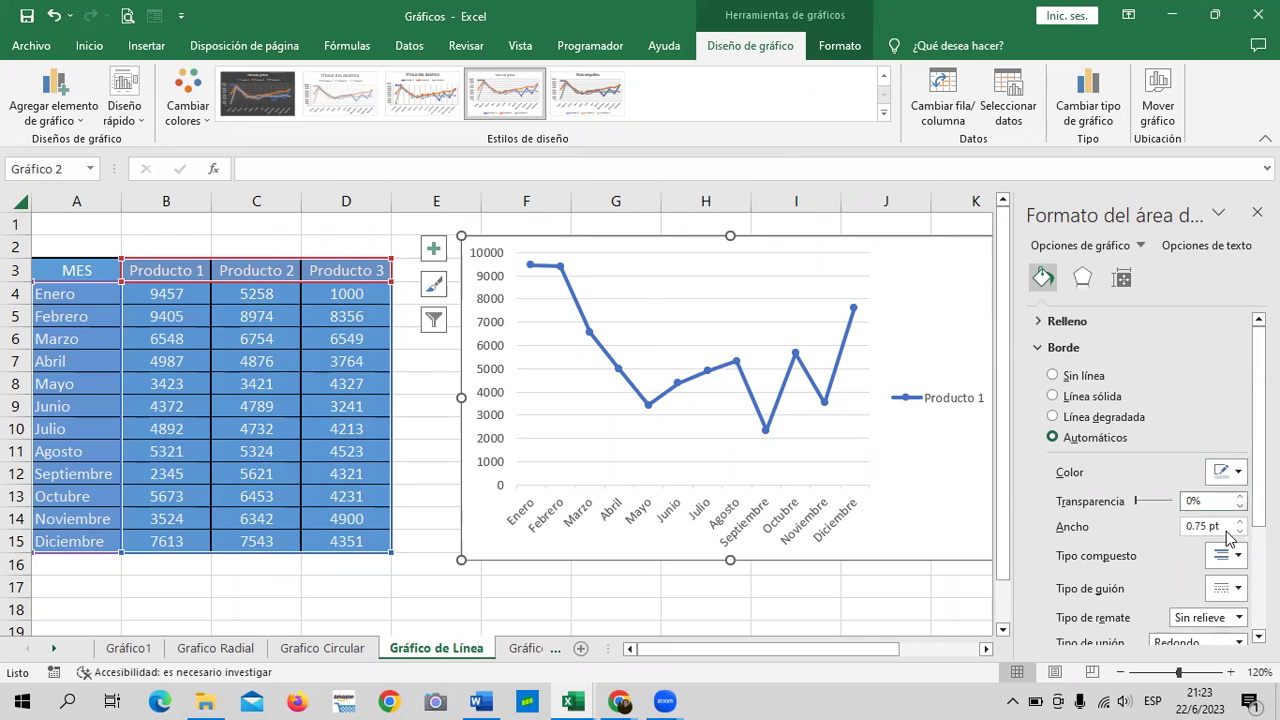
left_click(1235, 474)
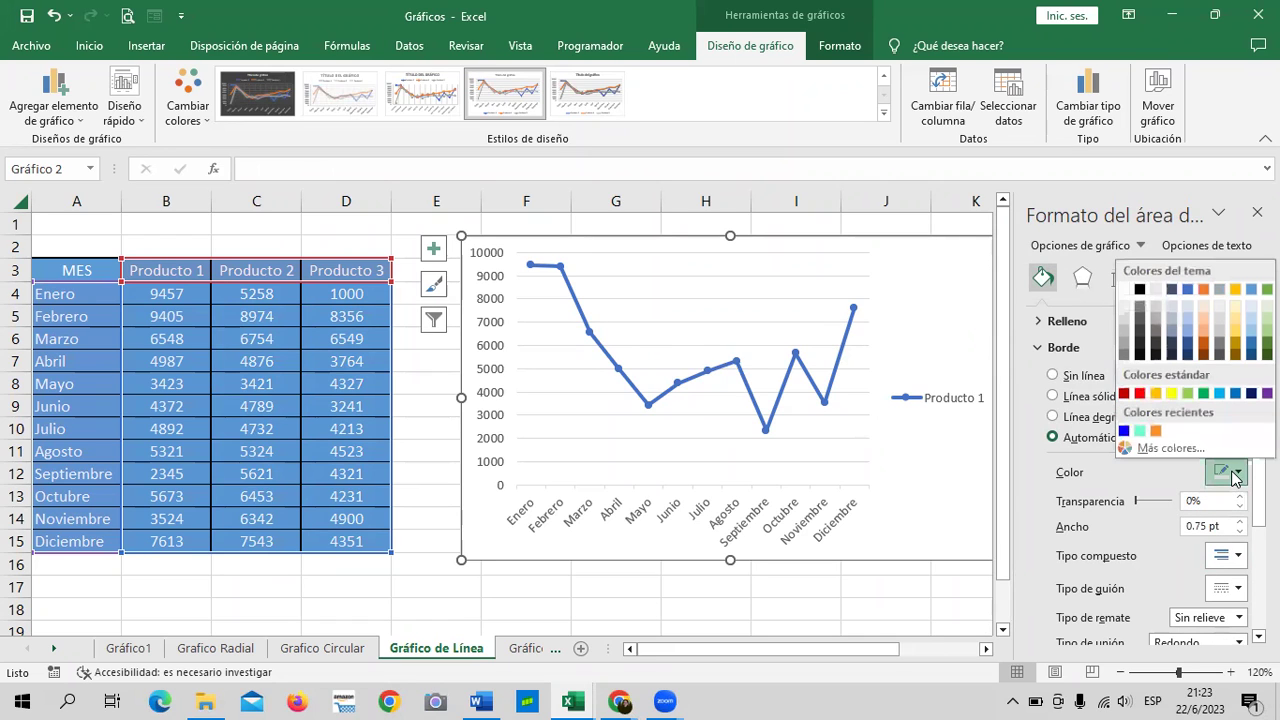
left_click(1219, 394)
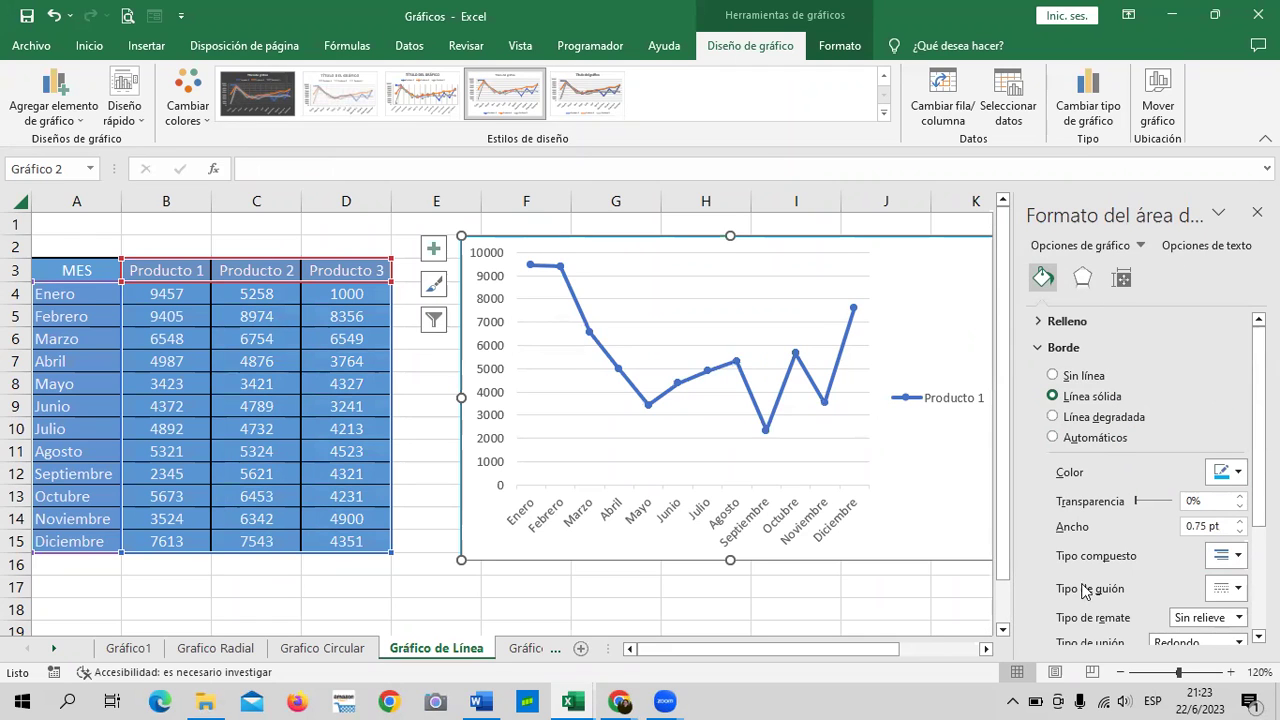
Change the chart area border to a standard green from Más colores, then reselect the chart.
left_click(945, 605)
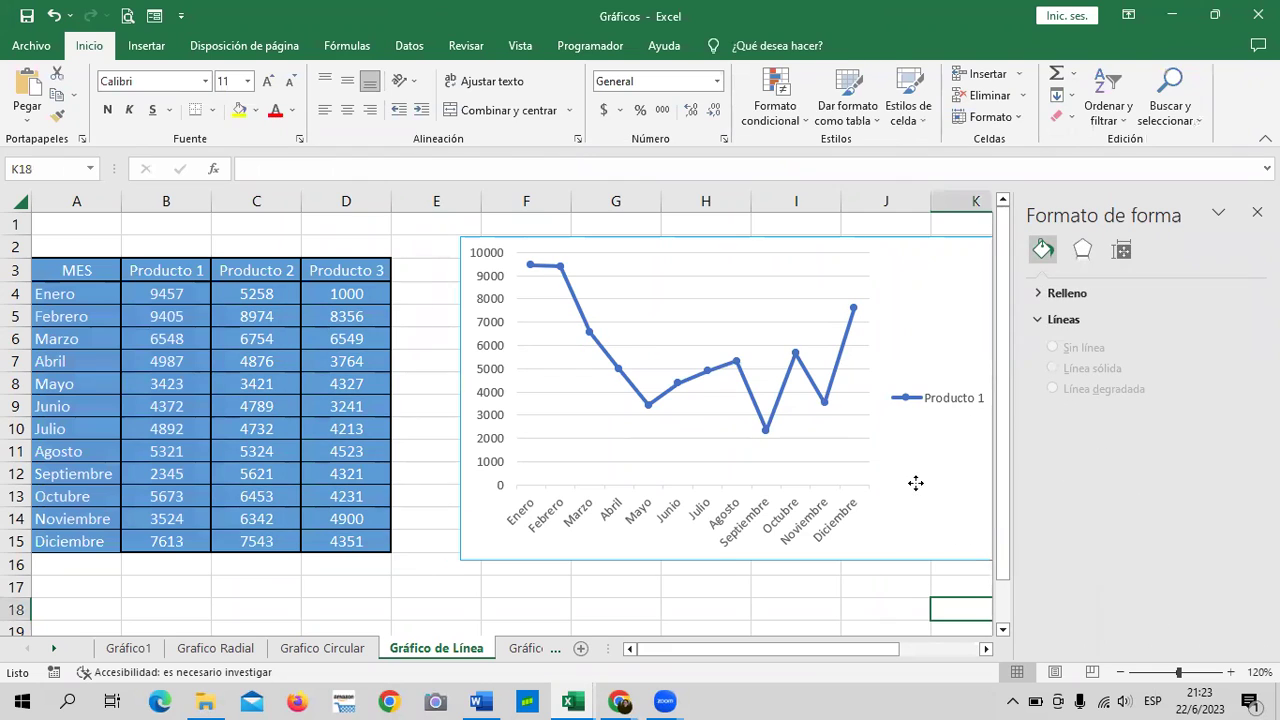
left_click(916, 483)
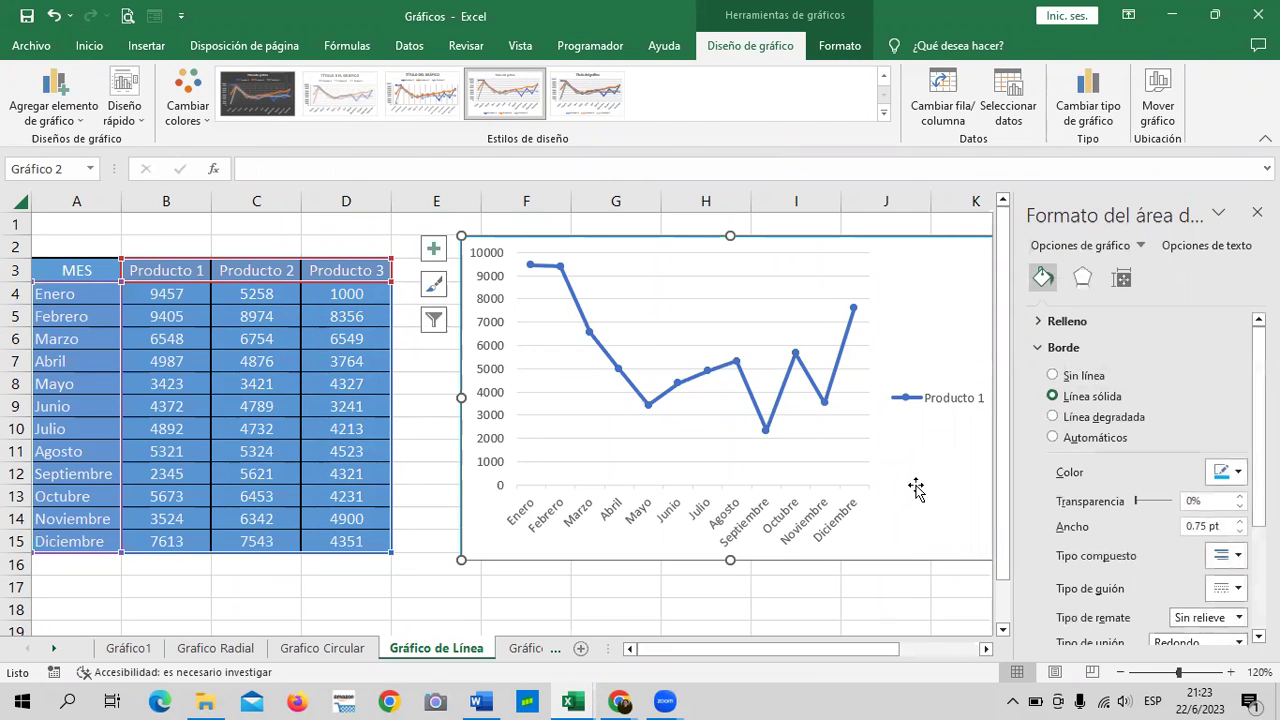
left_click(1228, 472)
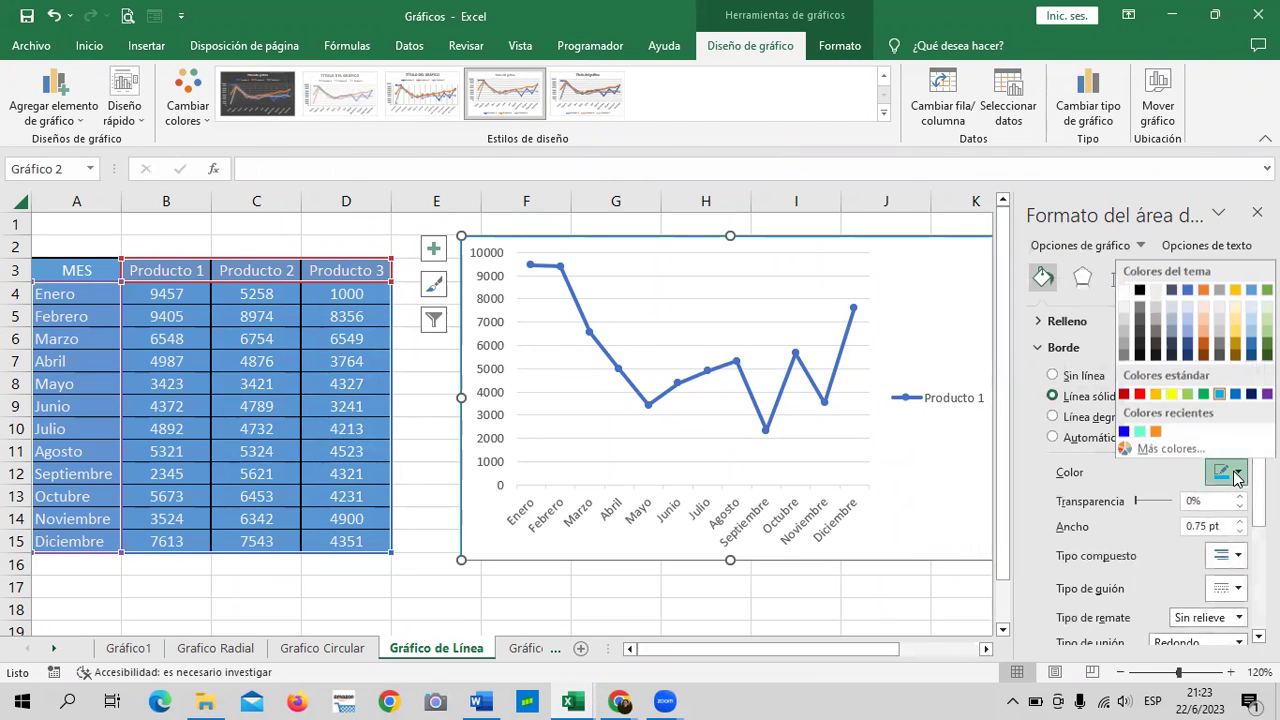
left_click(1168, 448)
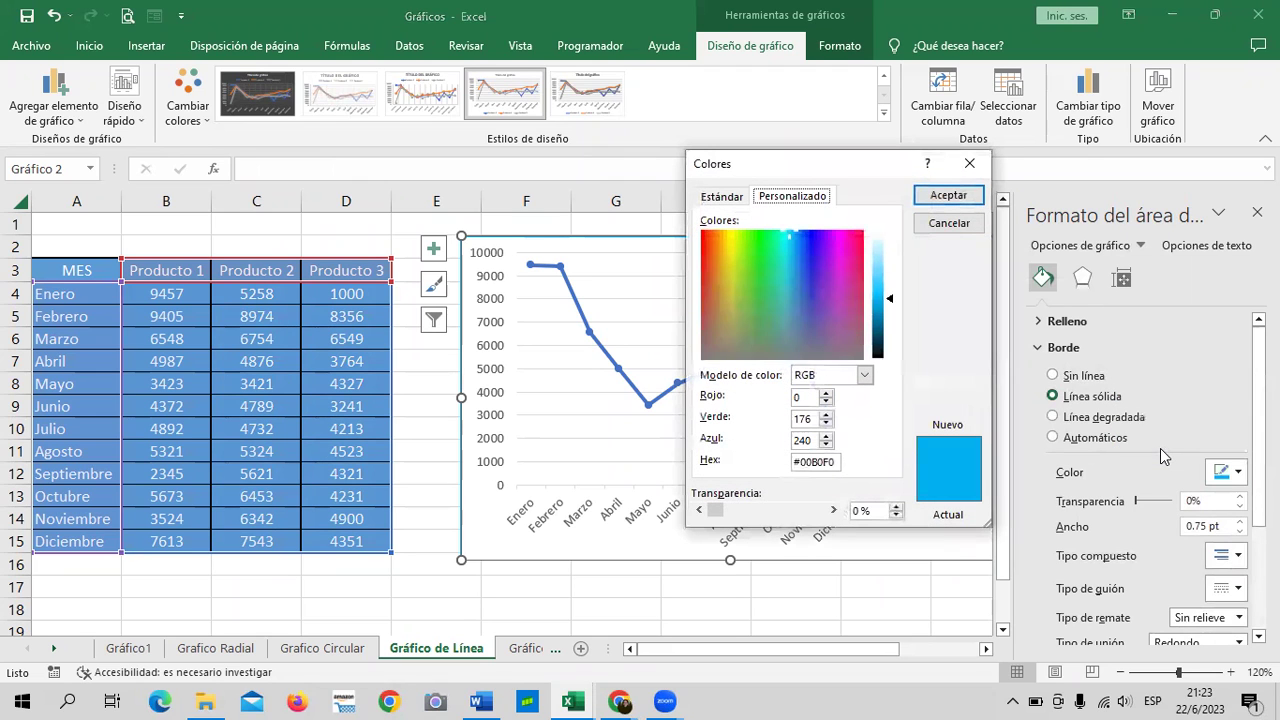
left_click(731, 199)
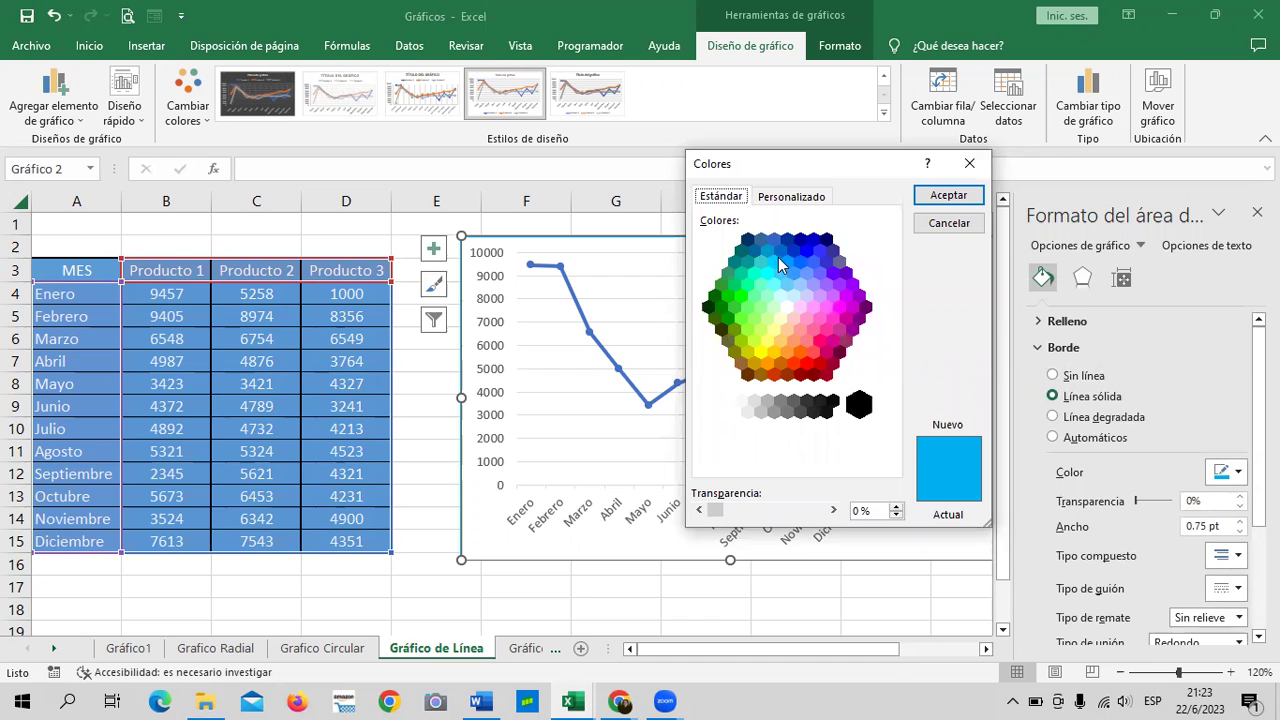
left_click(735, 307)
left_click(948, 195)
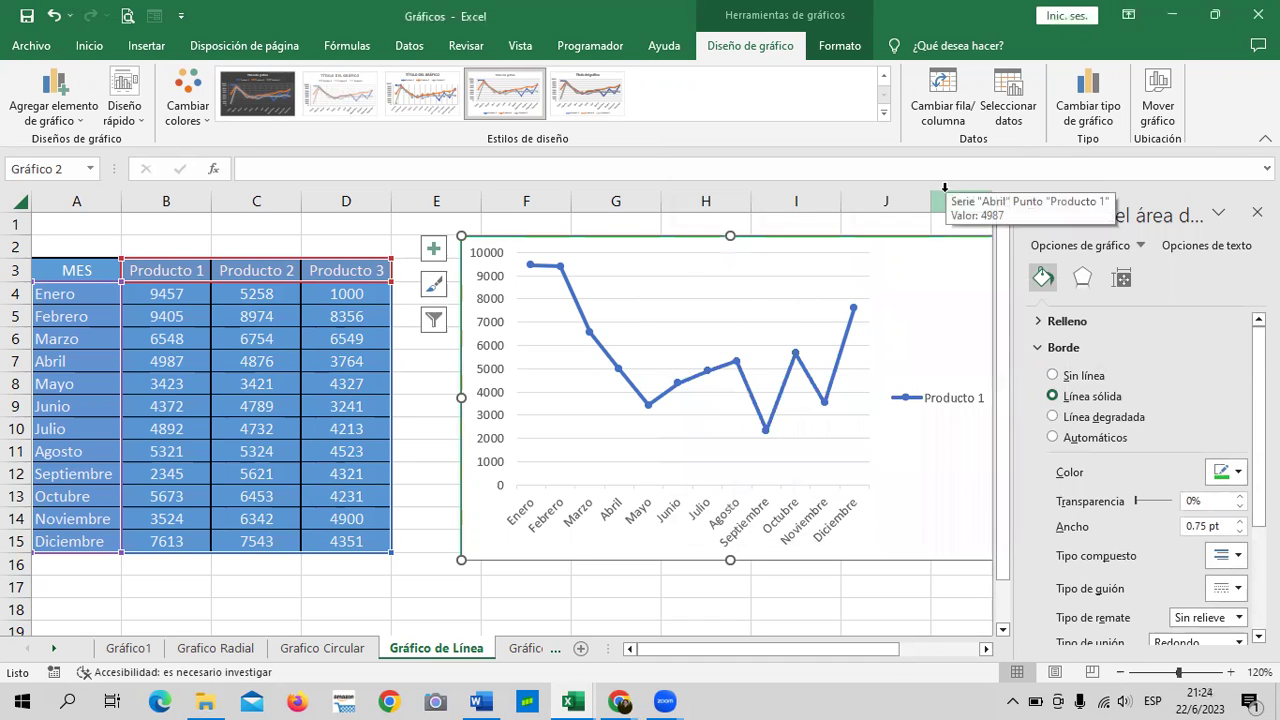
left_click(899, 591)
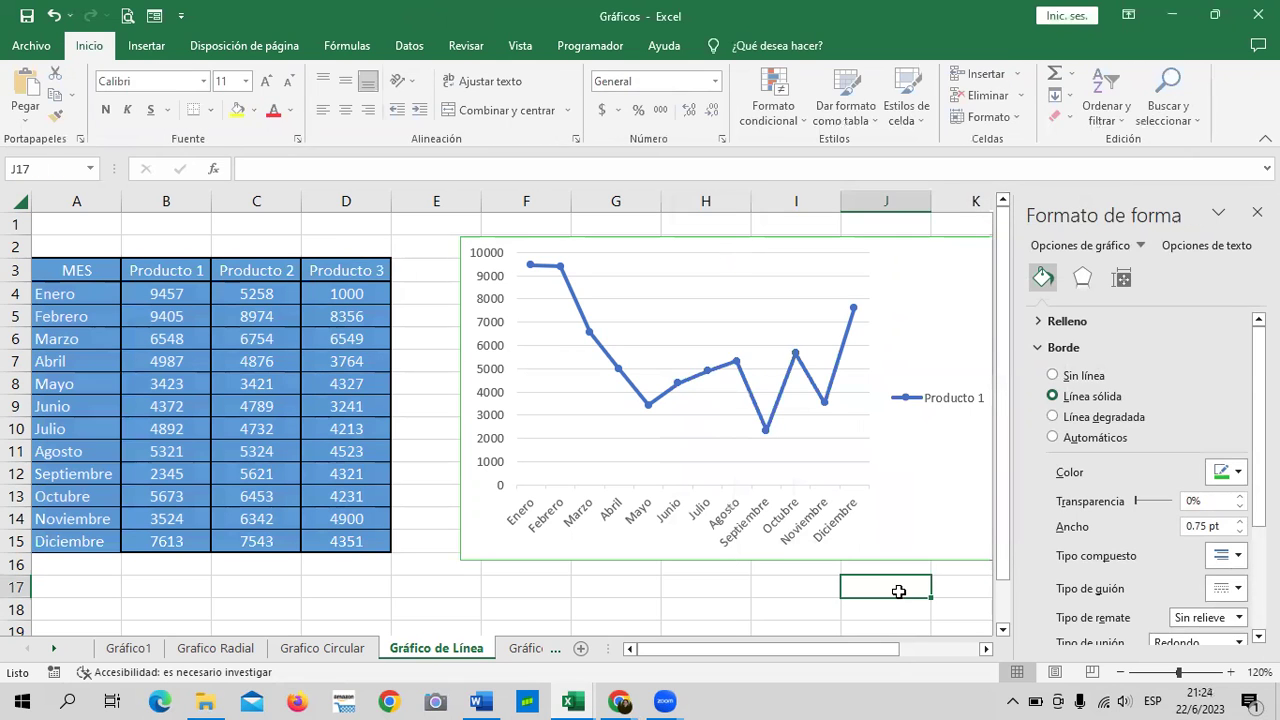
left_click(911, 481)
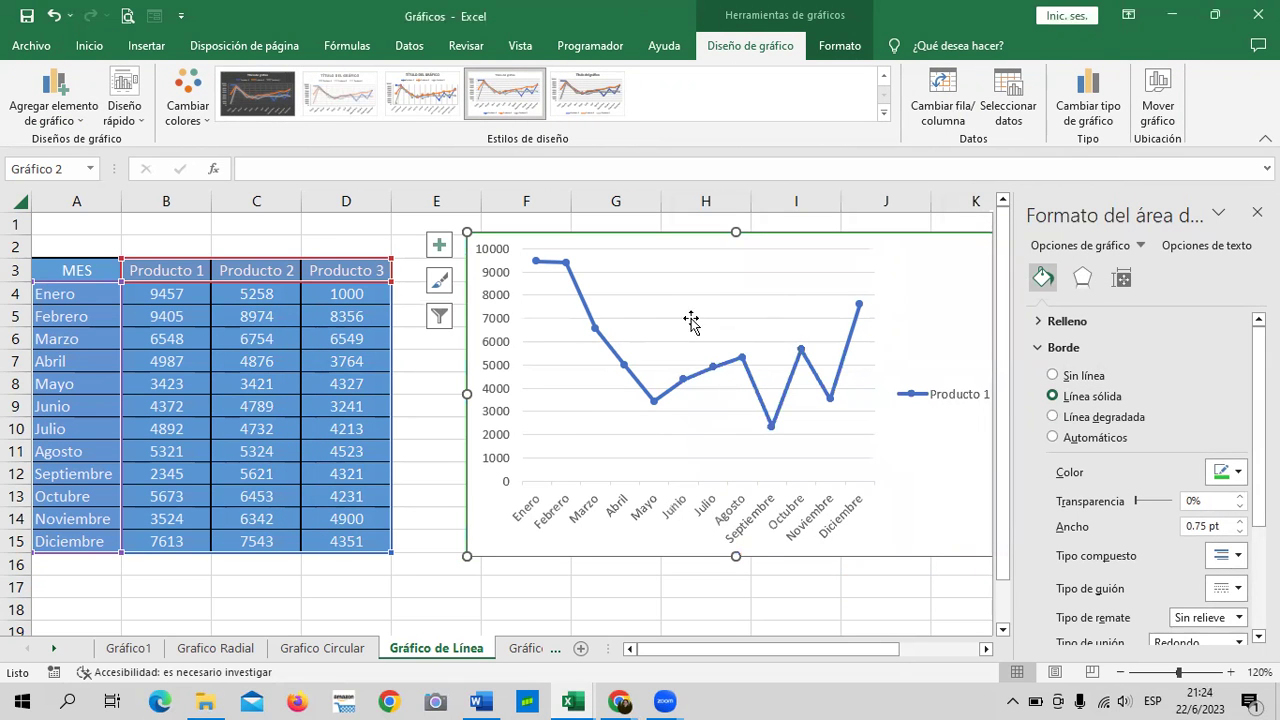
Colour the Producto 1 line a standard green from Más colores and close the formatting pane.
left_click(575, 288)
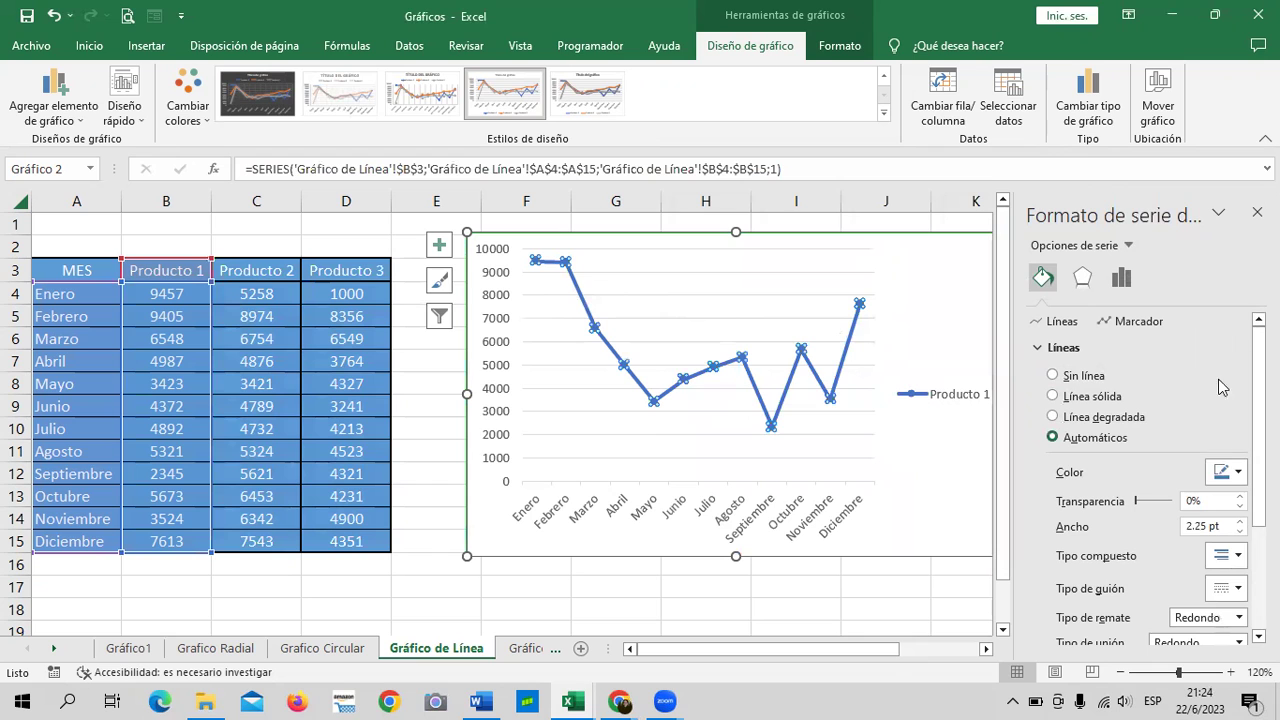
left_click(1226, 472)
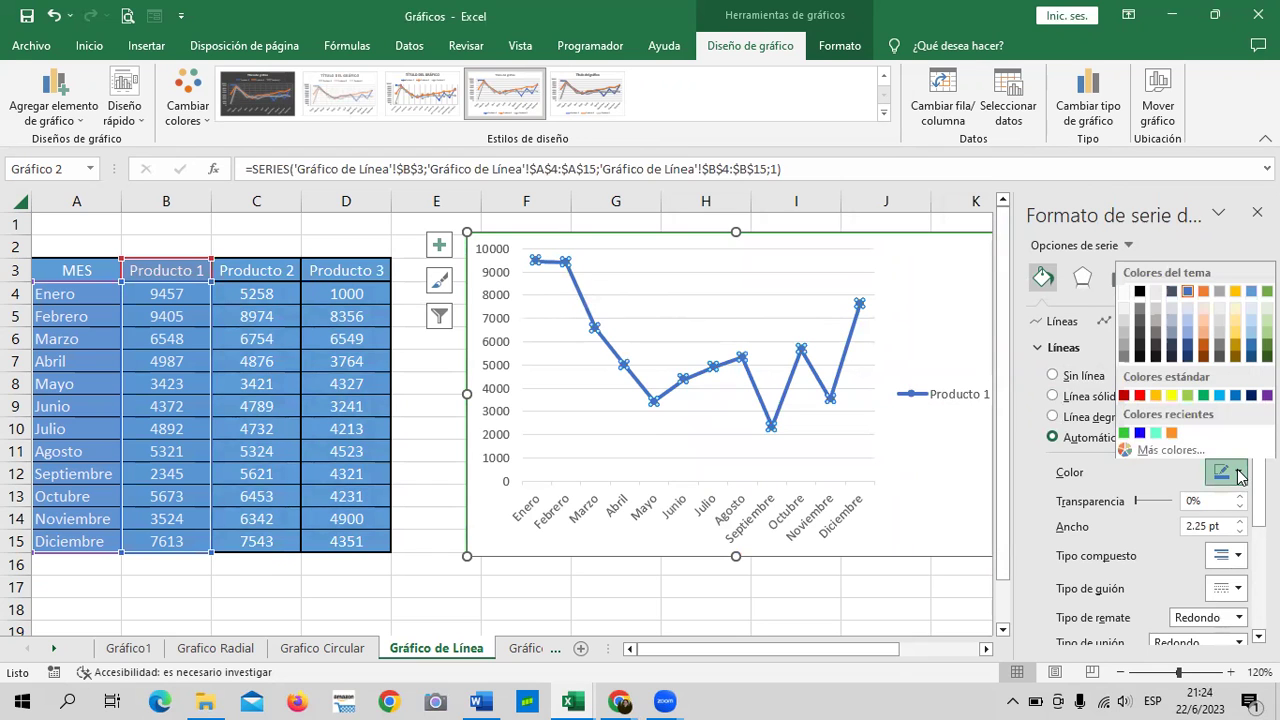
left_click(1160, 448)
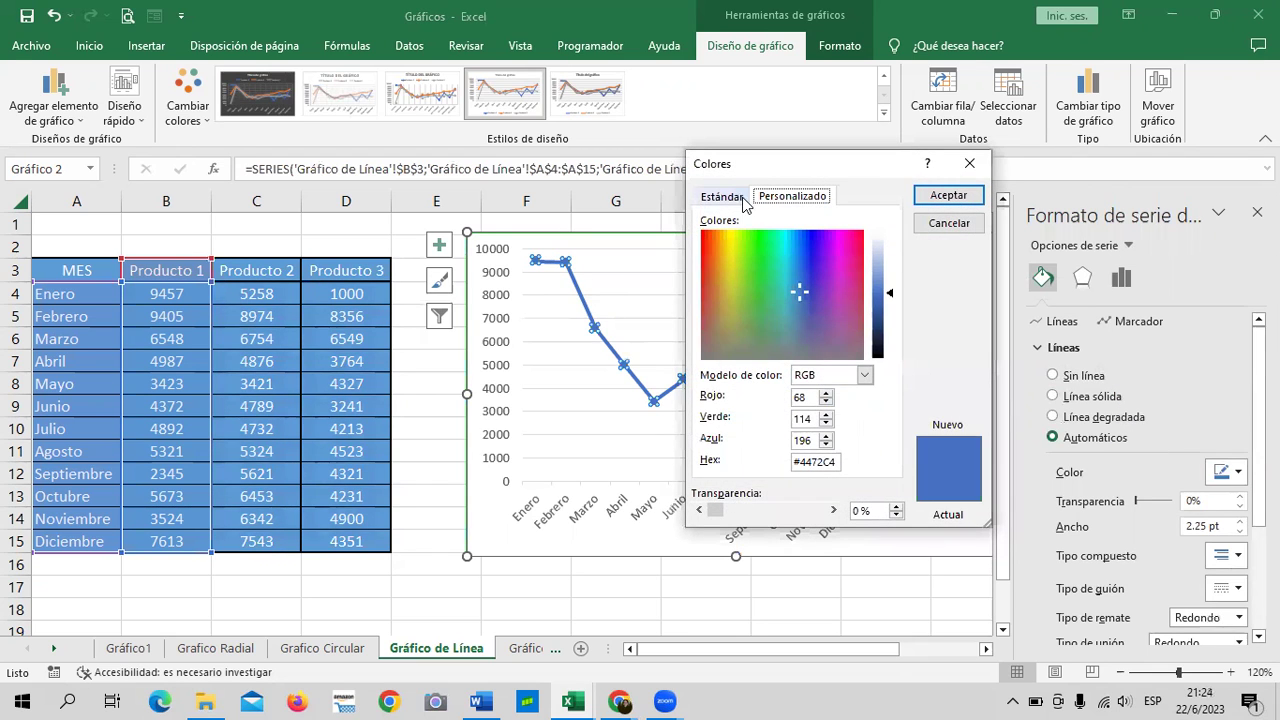
left_click(735, 198)
left_click(734, 306)
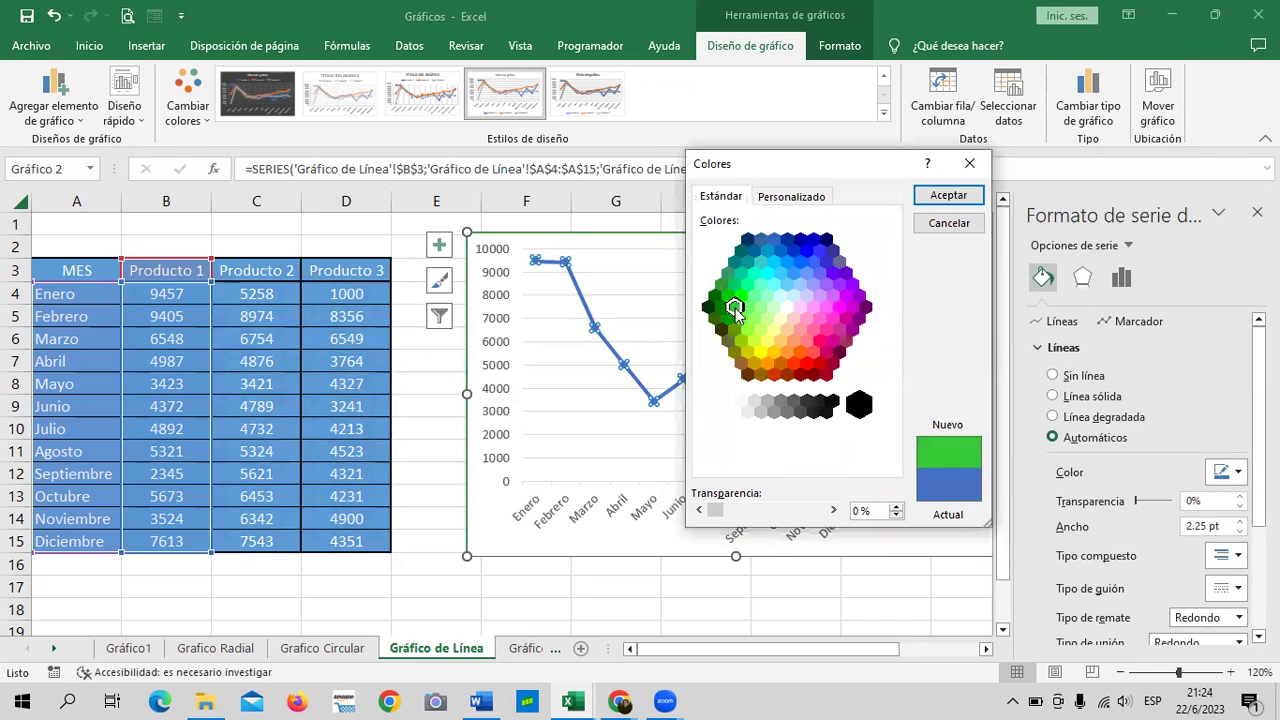
left_click(946, 195)
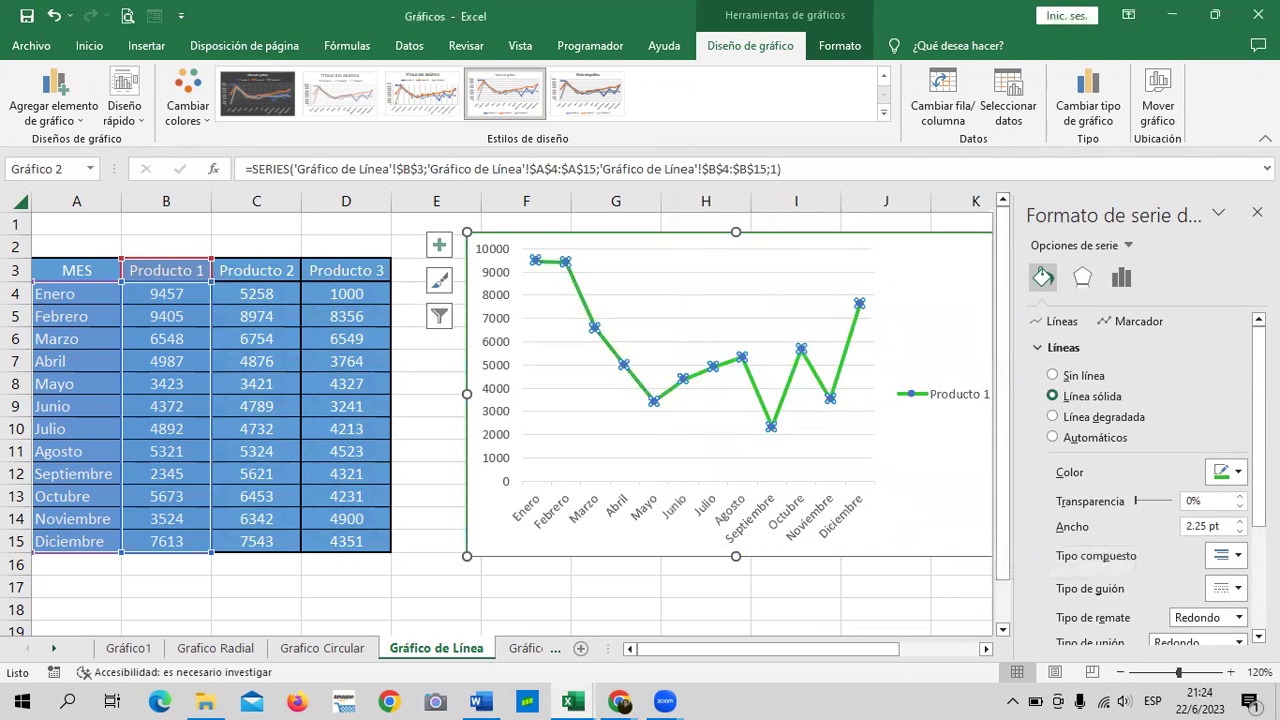
left_click(1257, 211)
left_click(1057, 388)
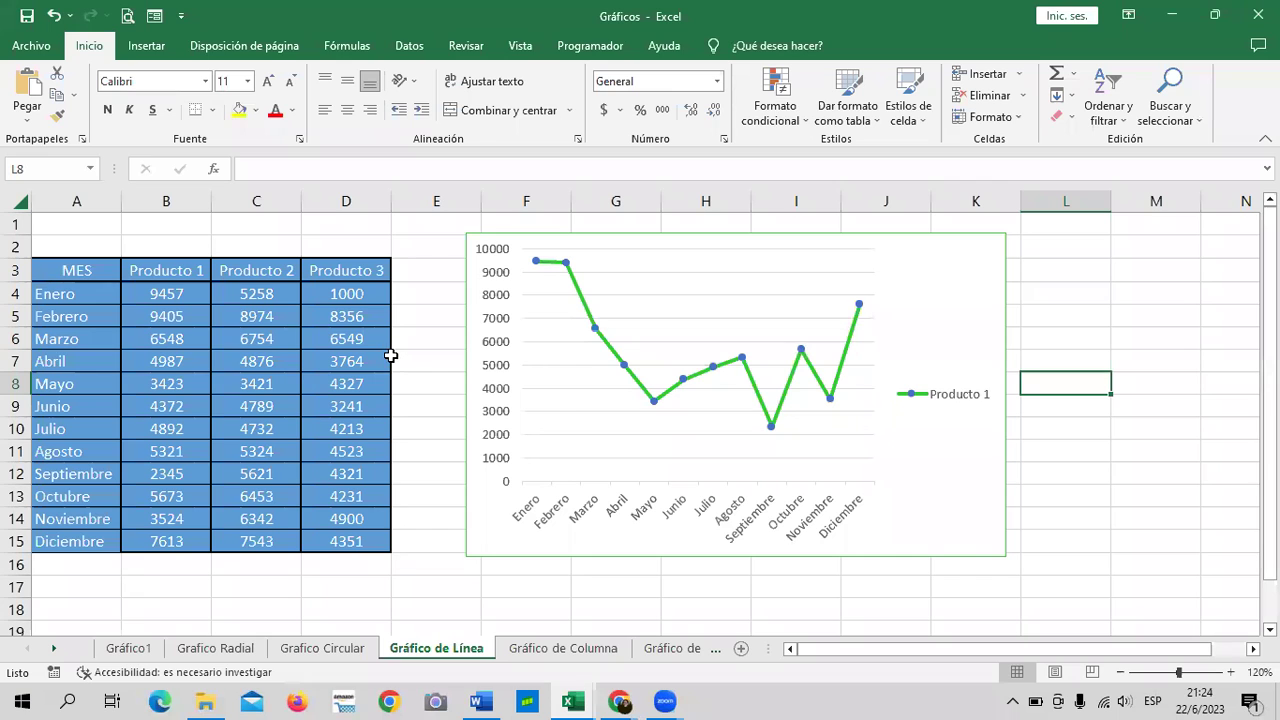
Use the chart filter to show all three products, then plot only Producto 2.
left_click(990, 298)
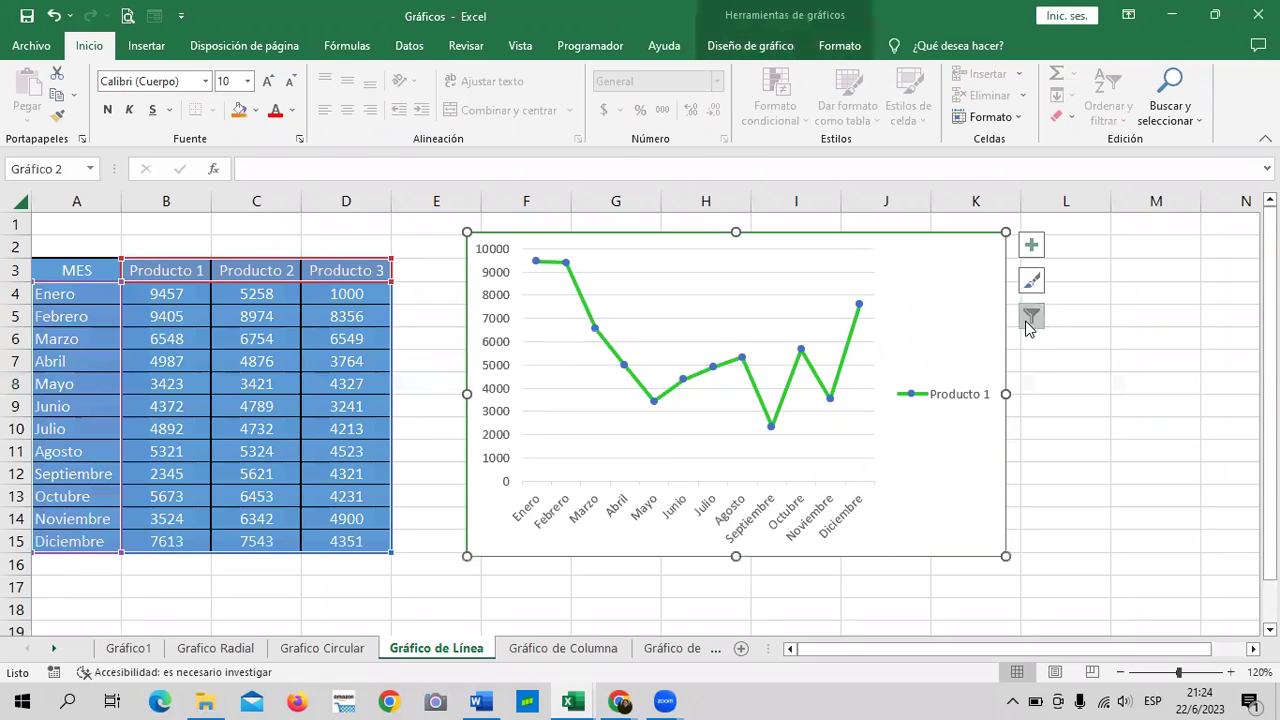
left_click(1030, 318)
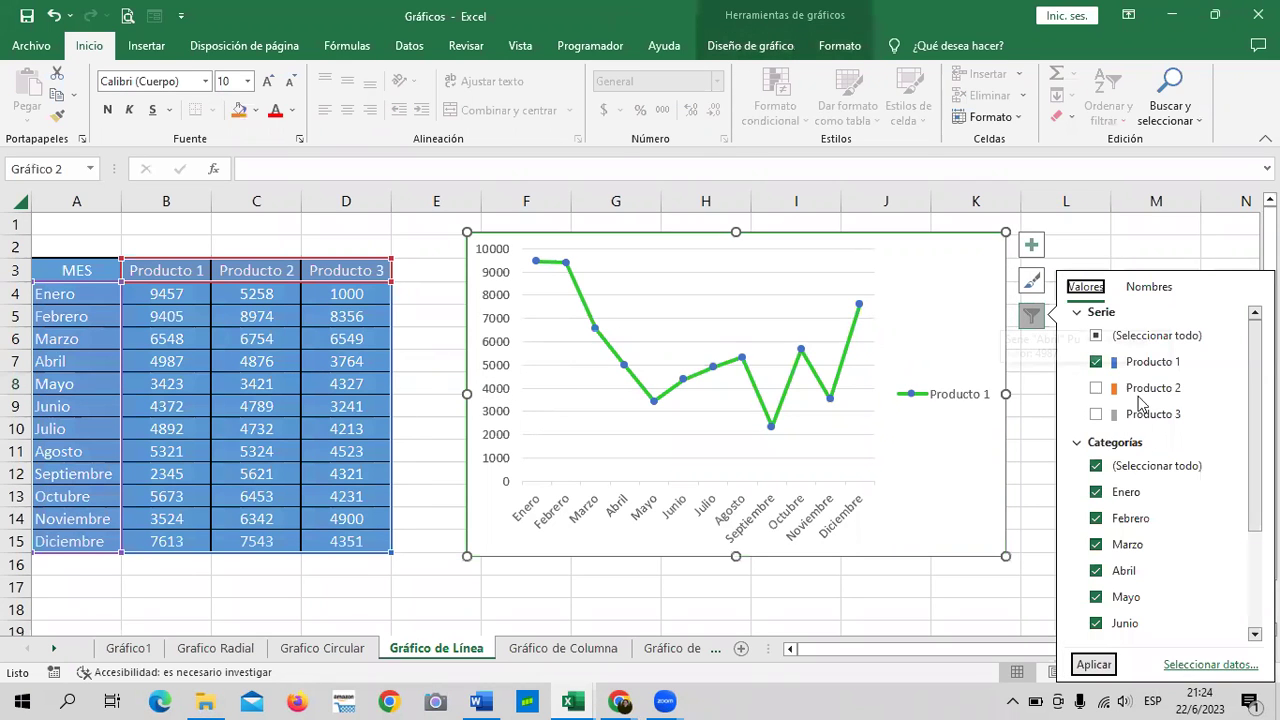
left_click(1097, 337)
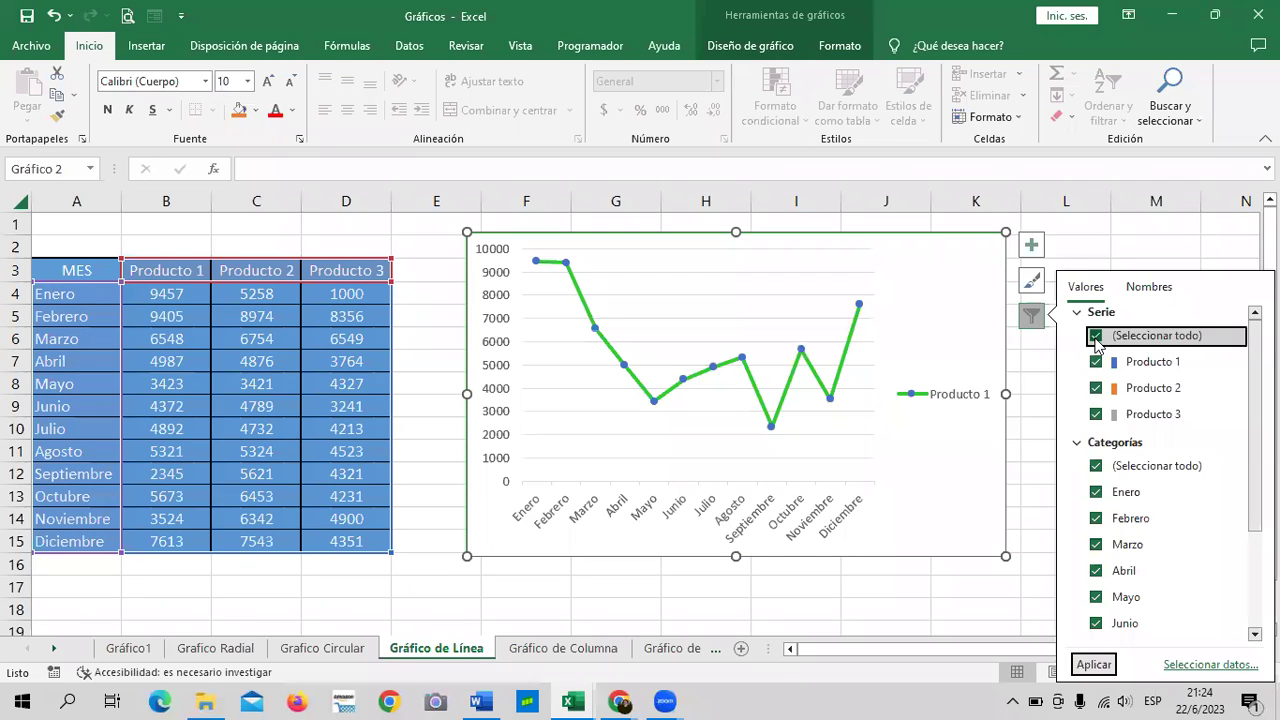
left_click(1090, 665)
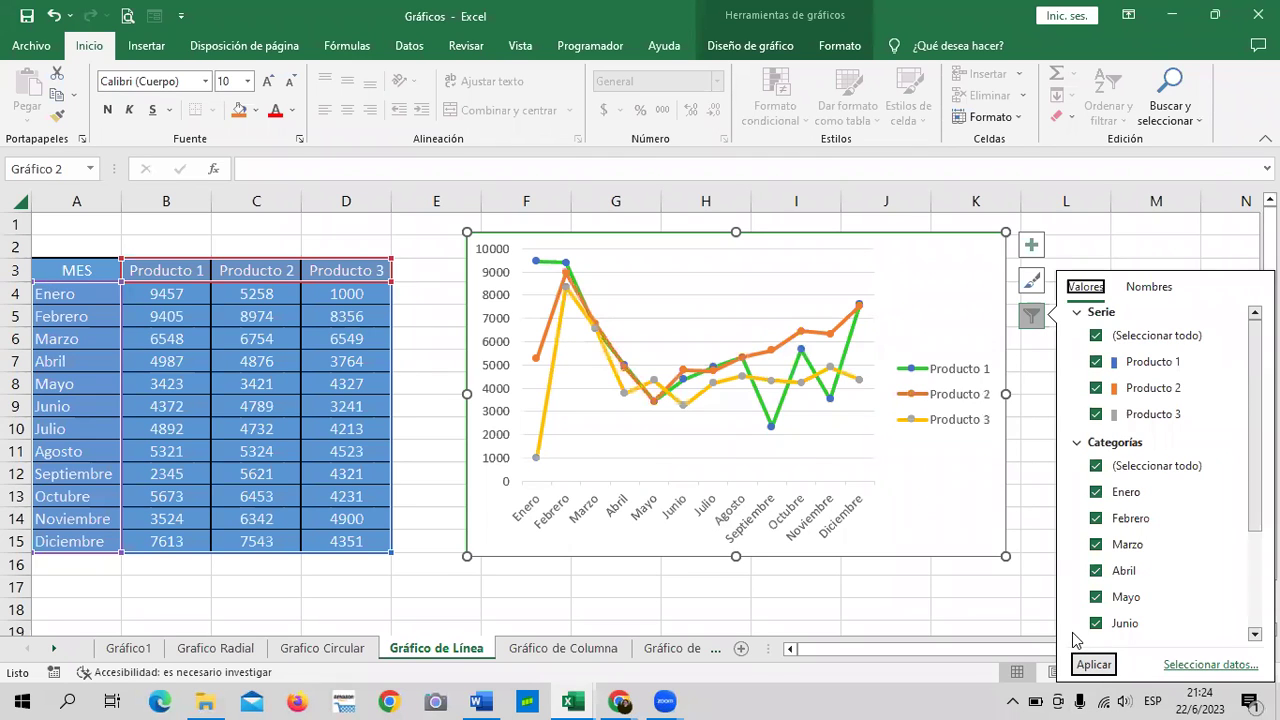
left_click(1097, 337)
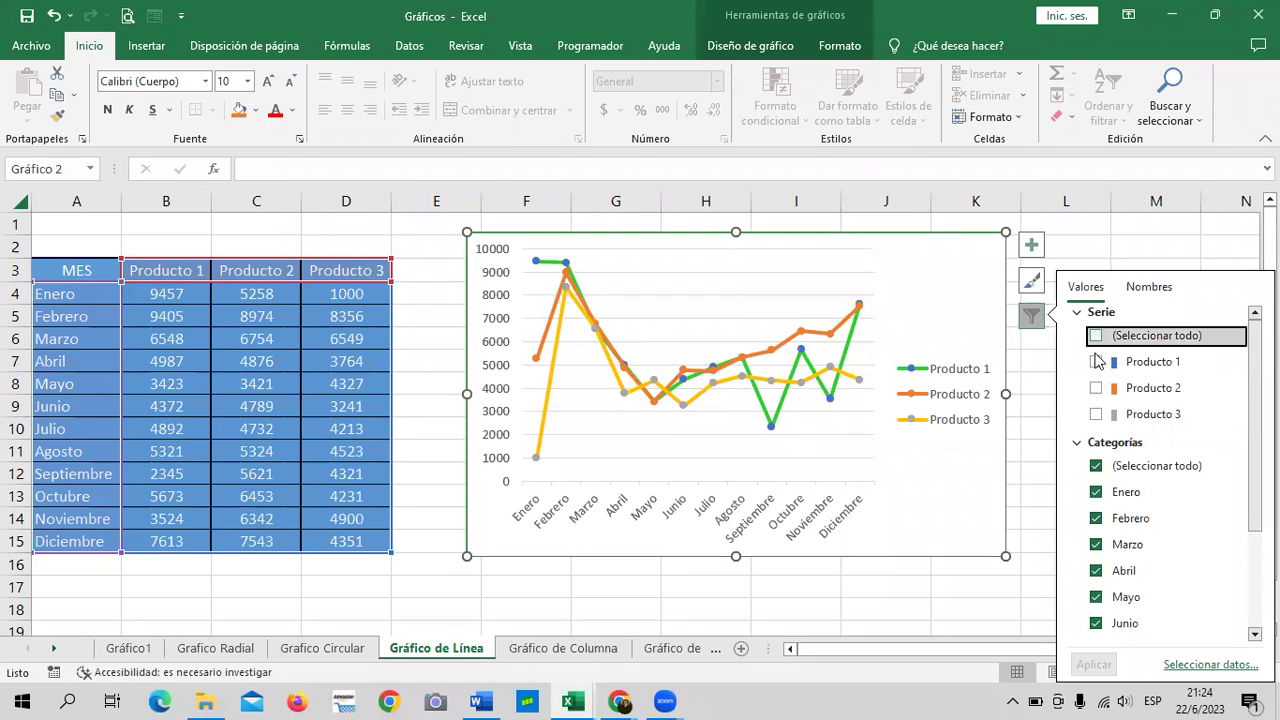
left_click(1096, 388)
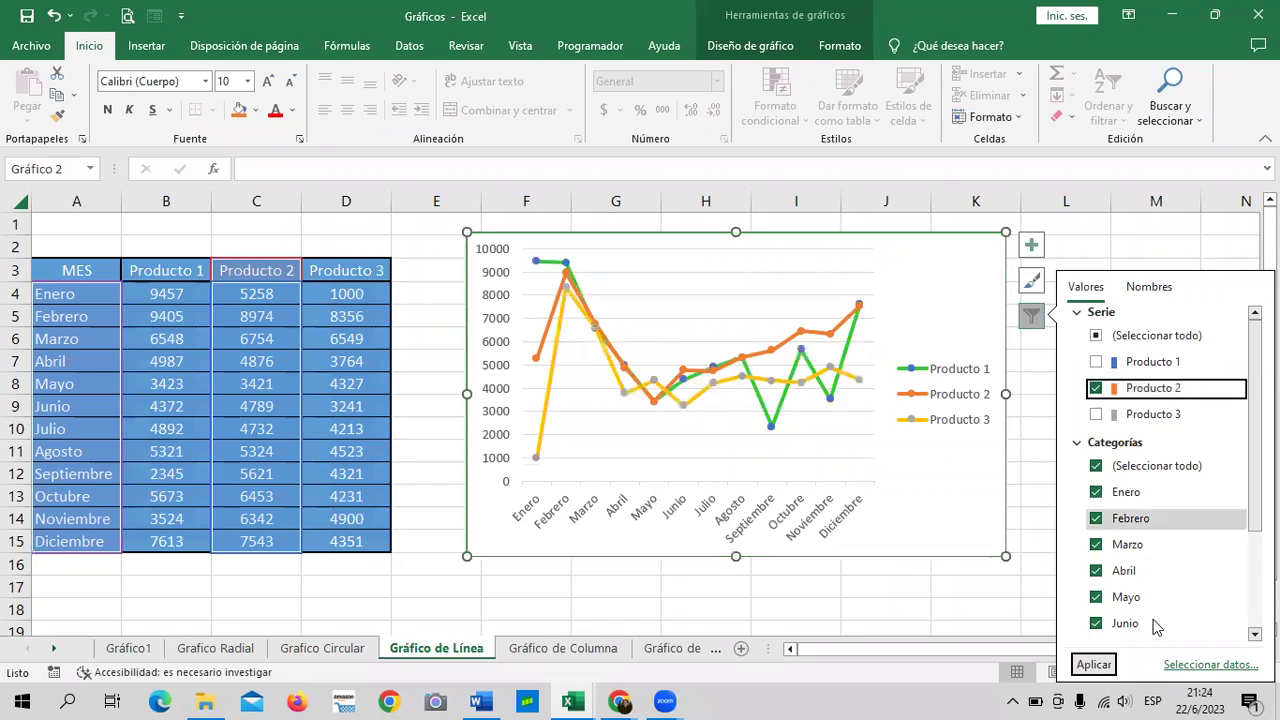
left_click(1095, 665)
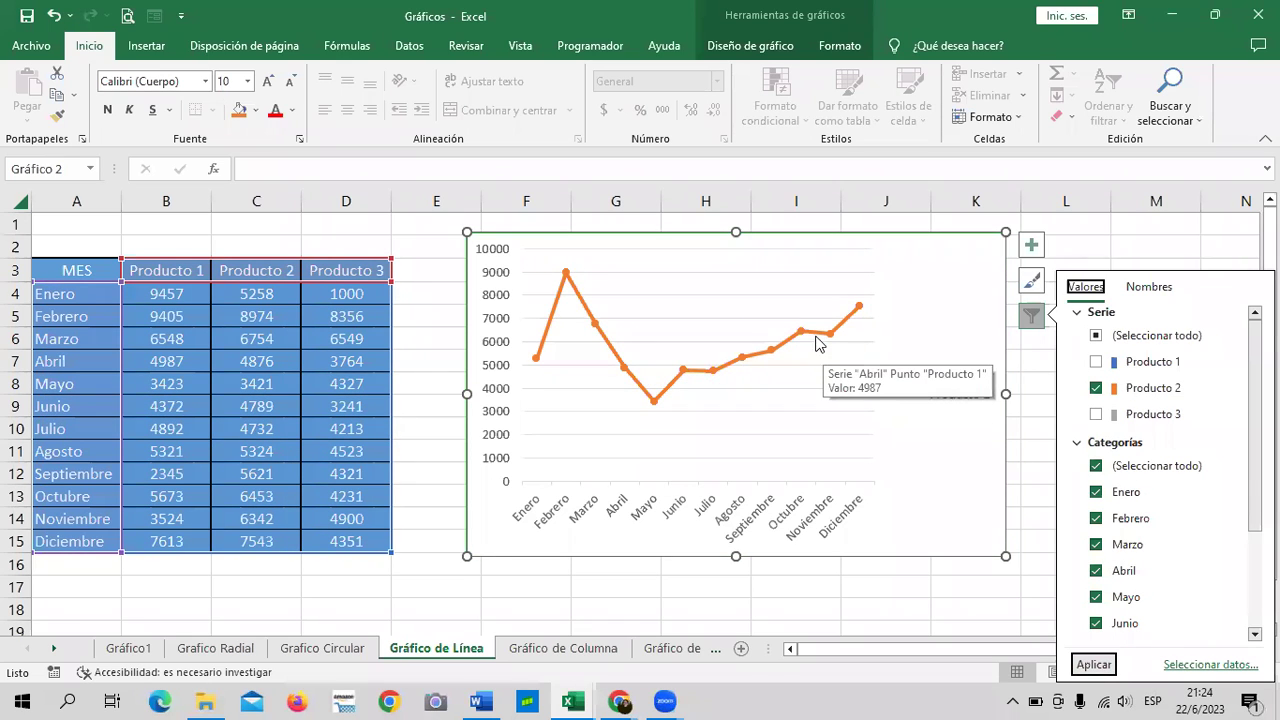
Recolour the Producto 2 line a standard dark blue from Más colores and close the pane.
double_click(757, 360)
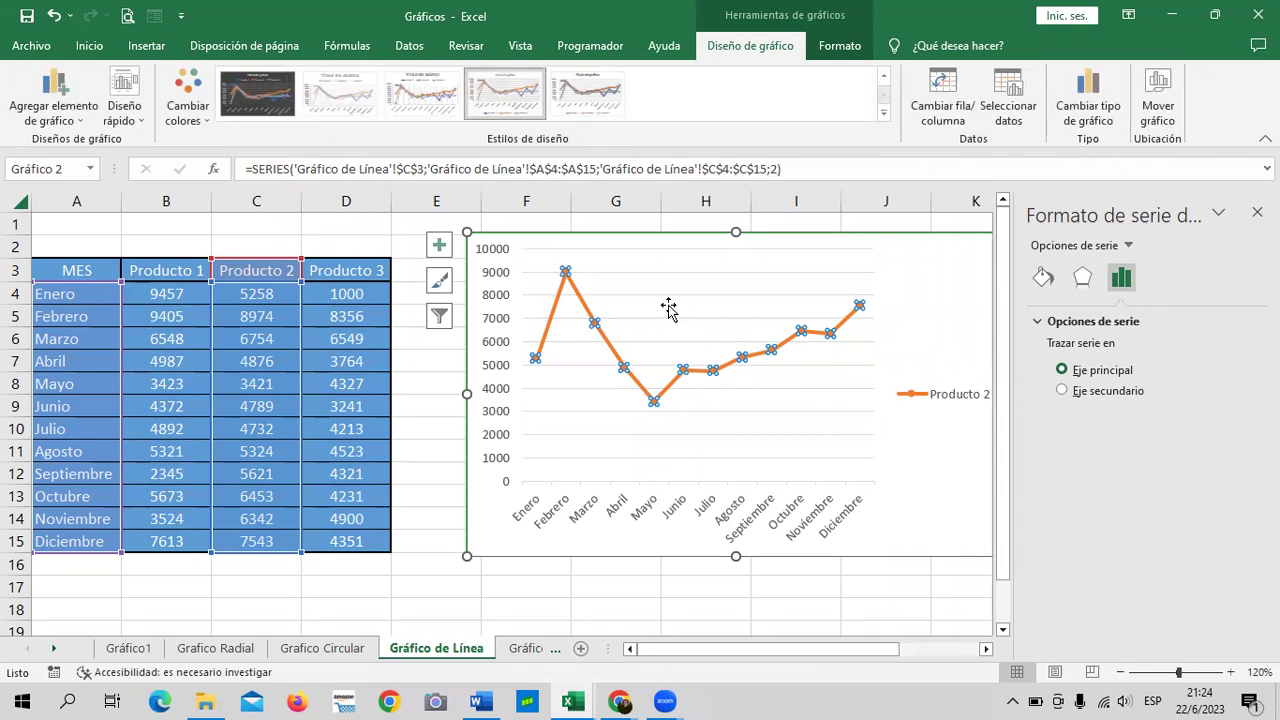
left_click(1043, 280)
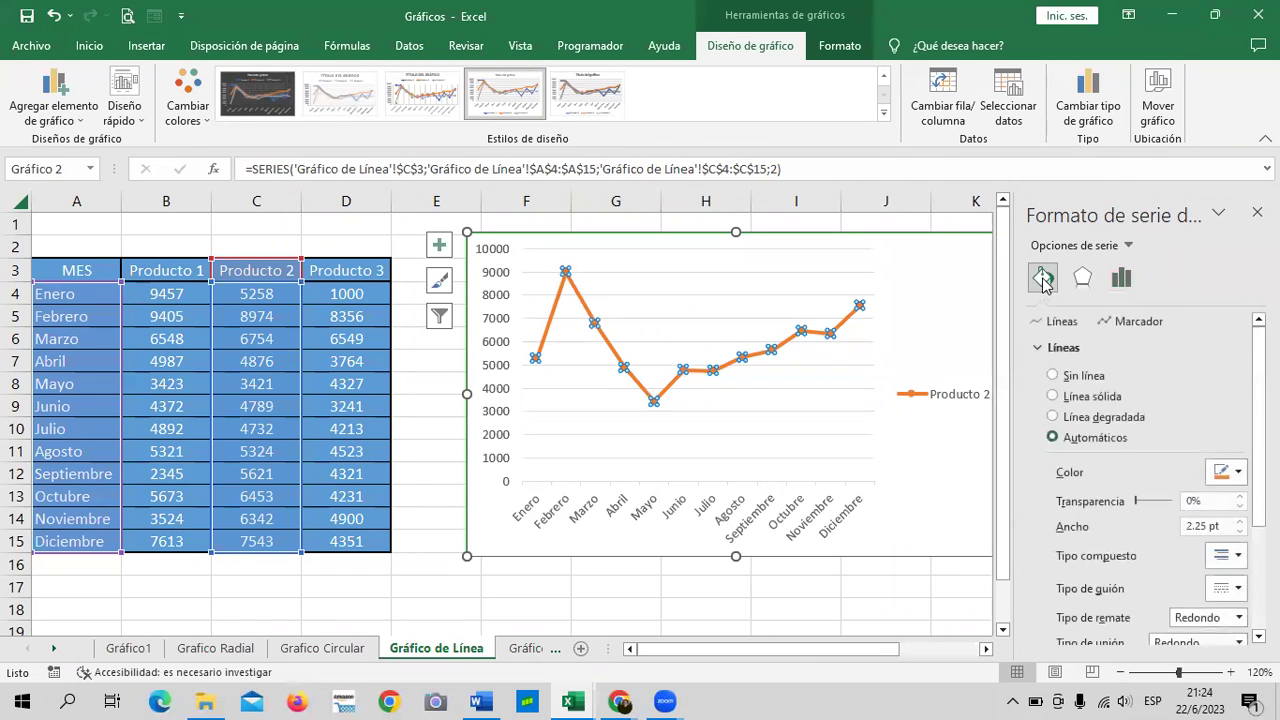
left_click(1236, 474)
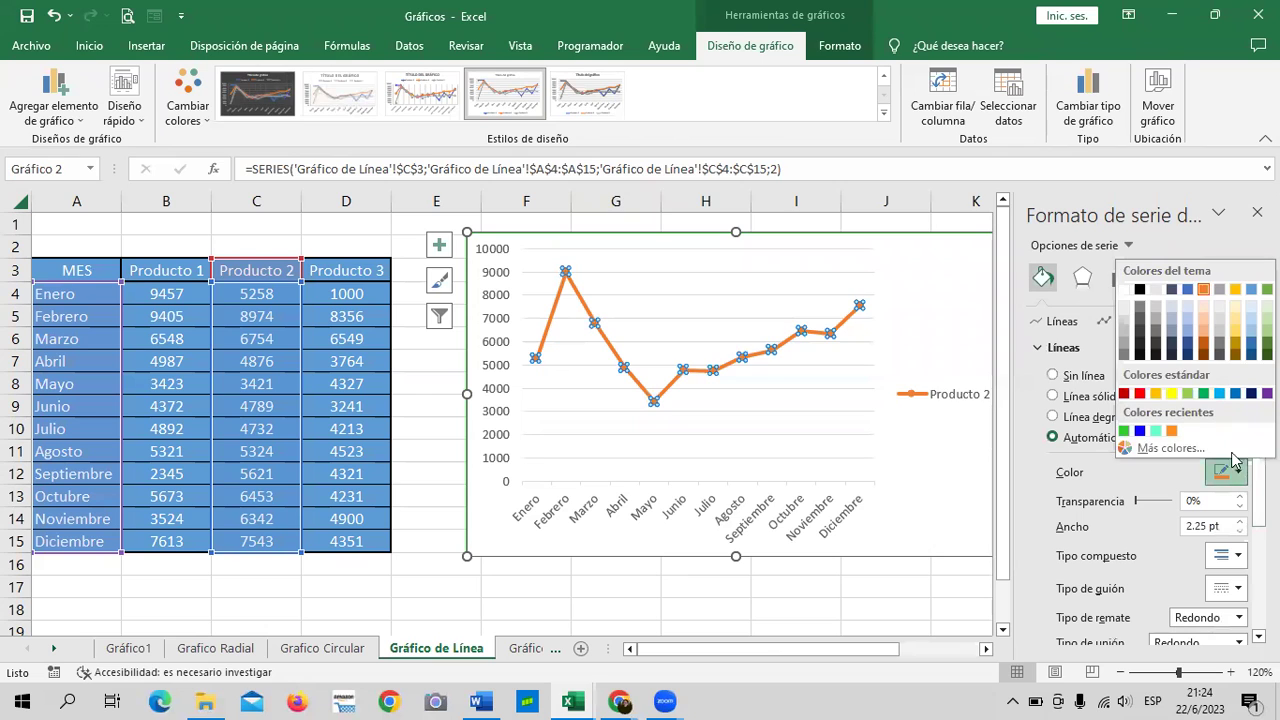
left_click(1165, 451)
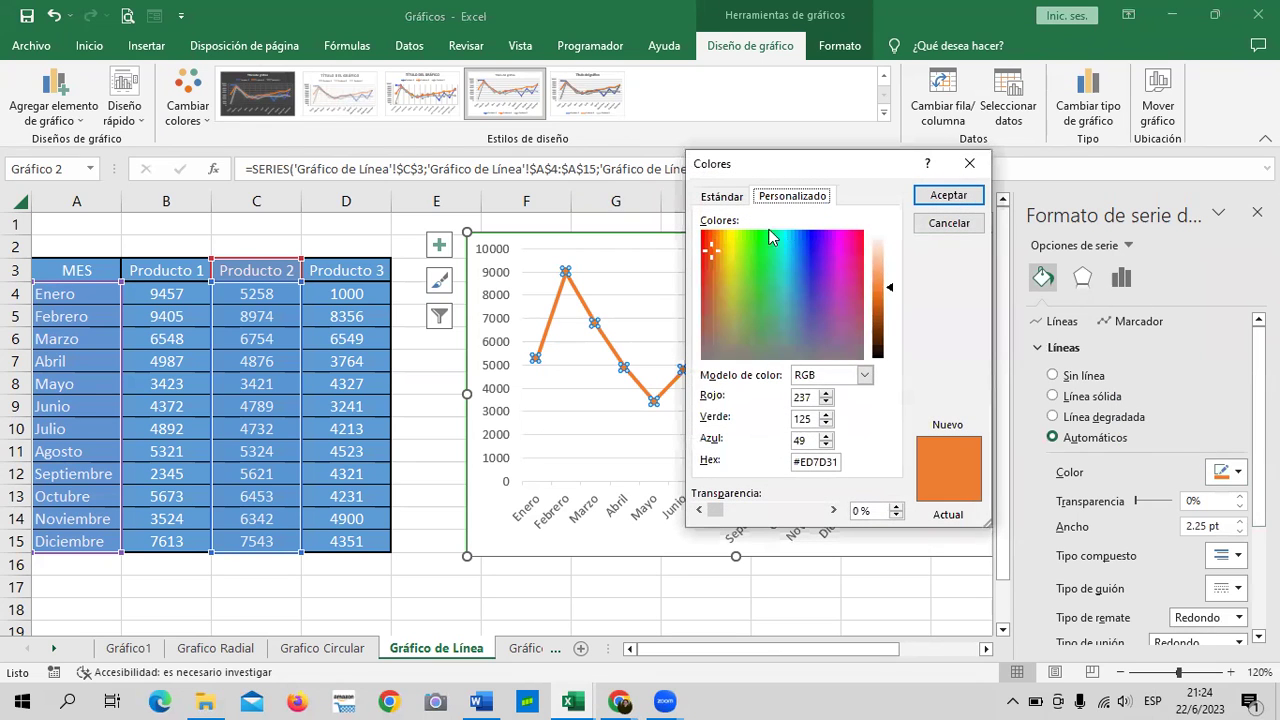
left_click(721, 197)
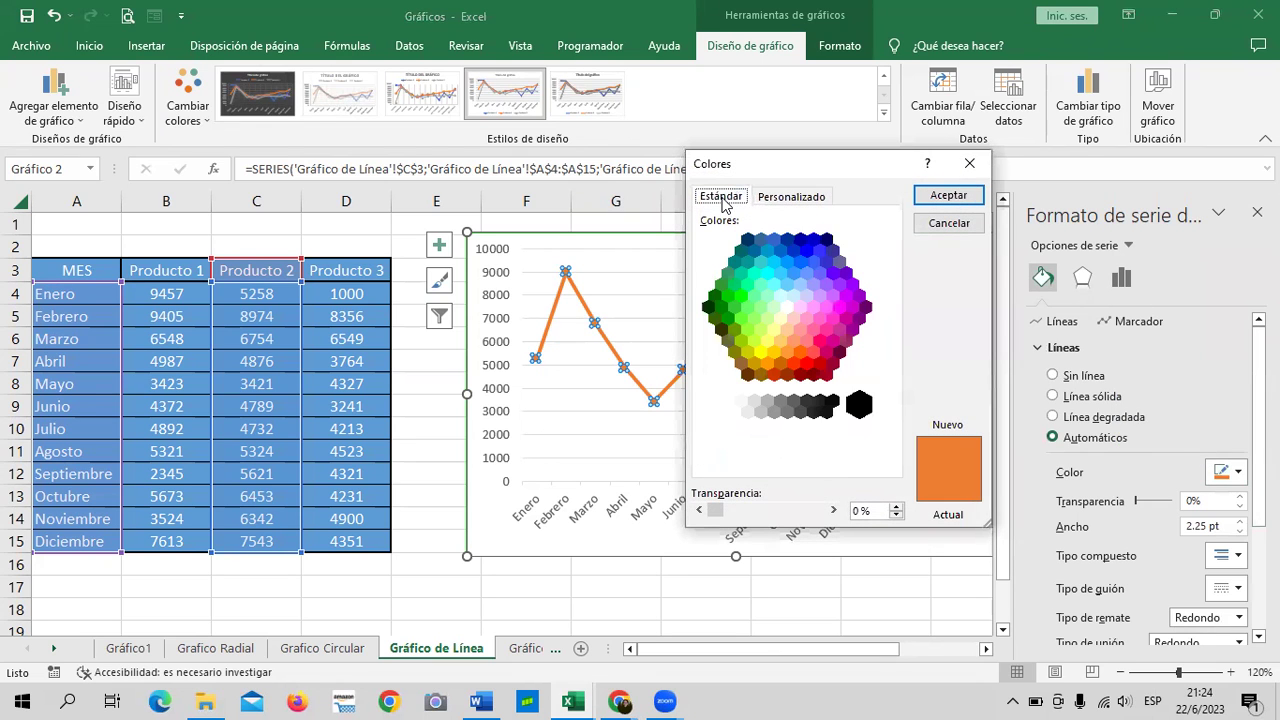
left_click(787, 240)
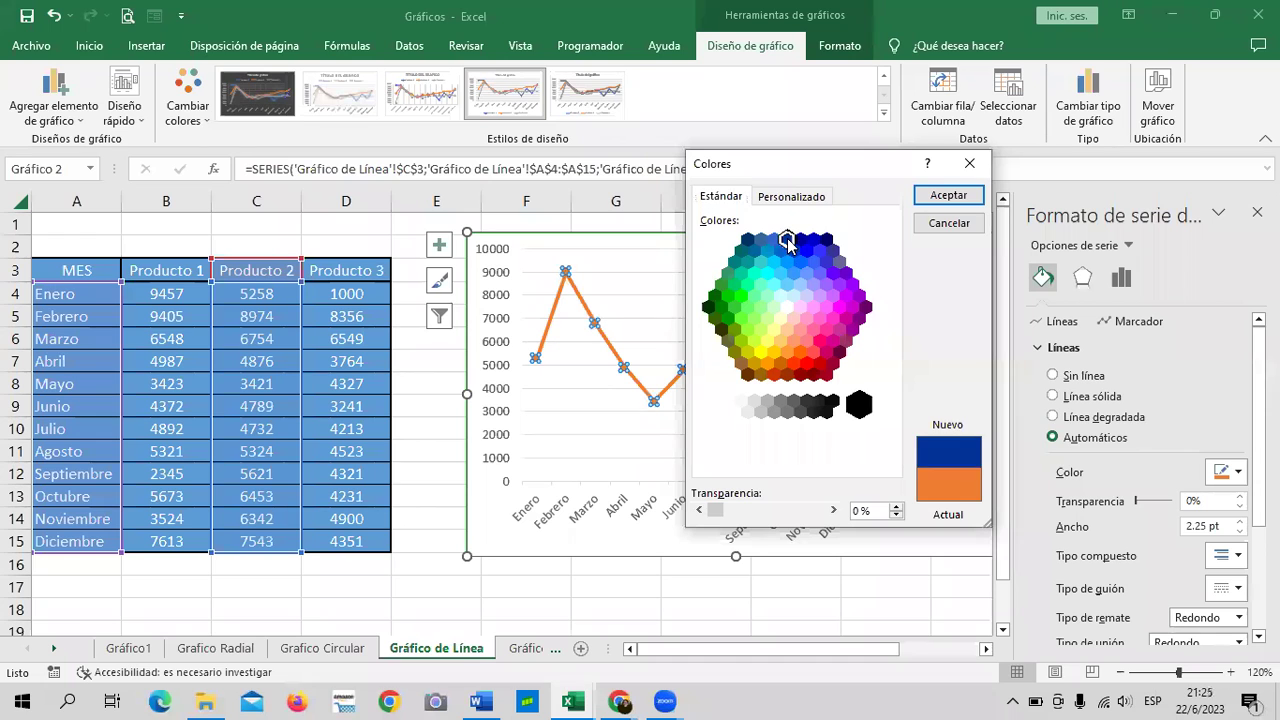
left_click(948, 195)
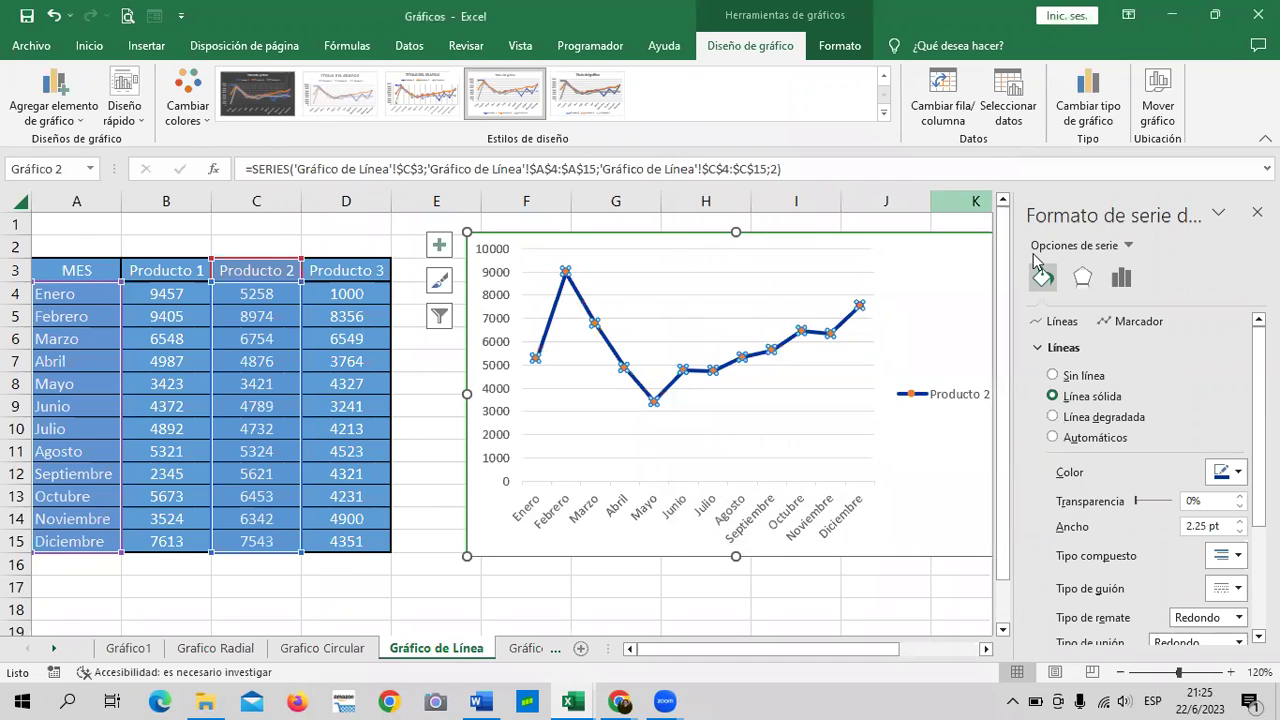
left_click(923, 582)
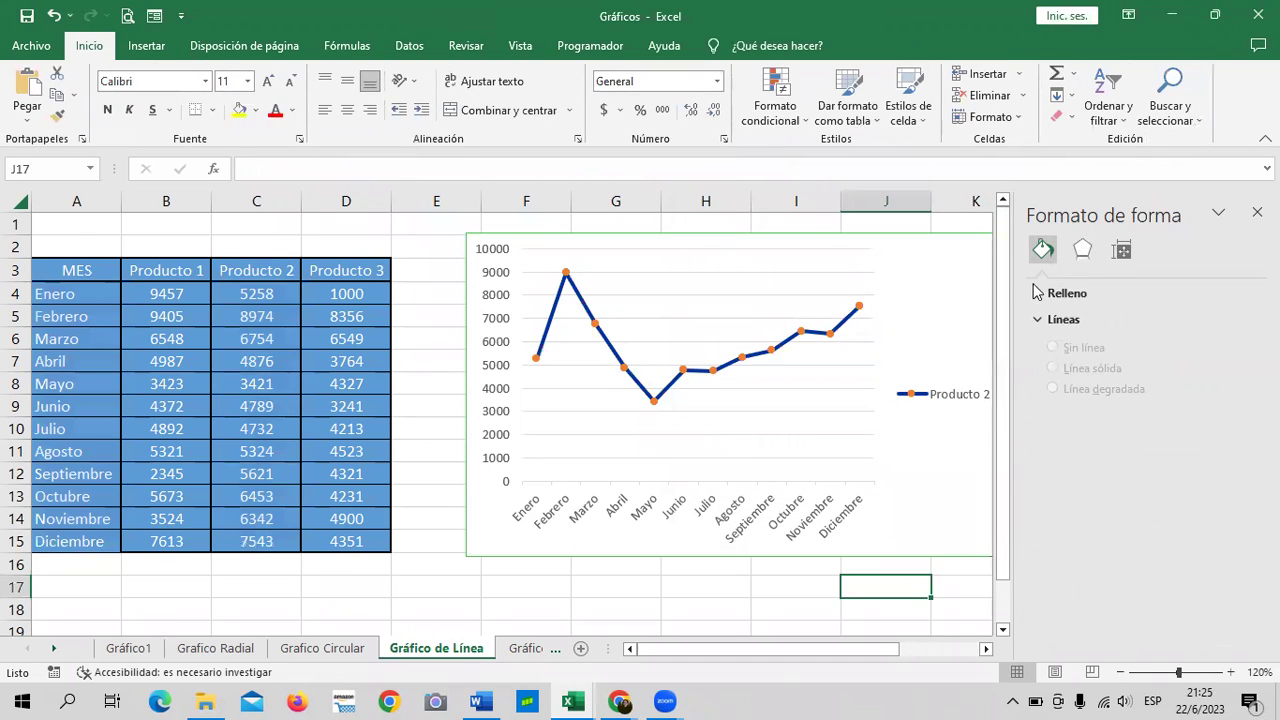
left_click(1257, 212)
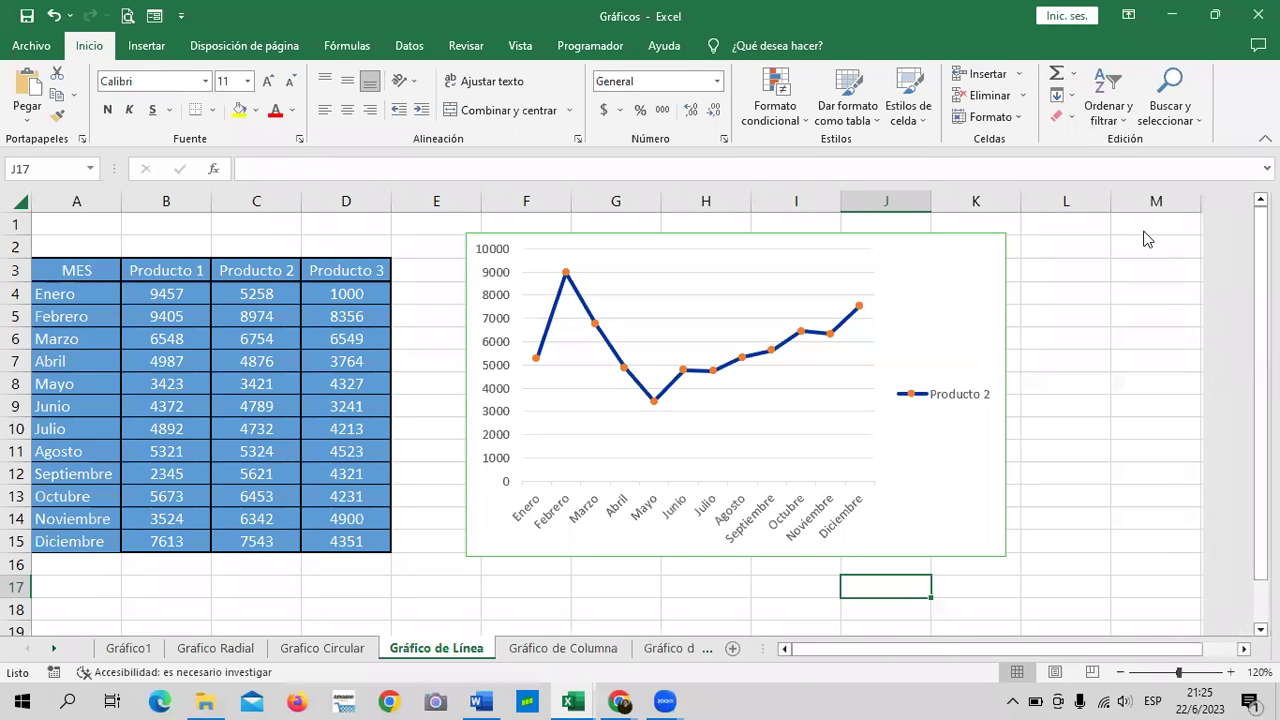
left_click(971, 286)
left_click(1030, 316)
left_click(1096, 335)
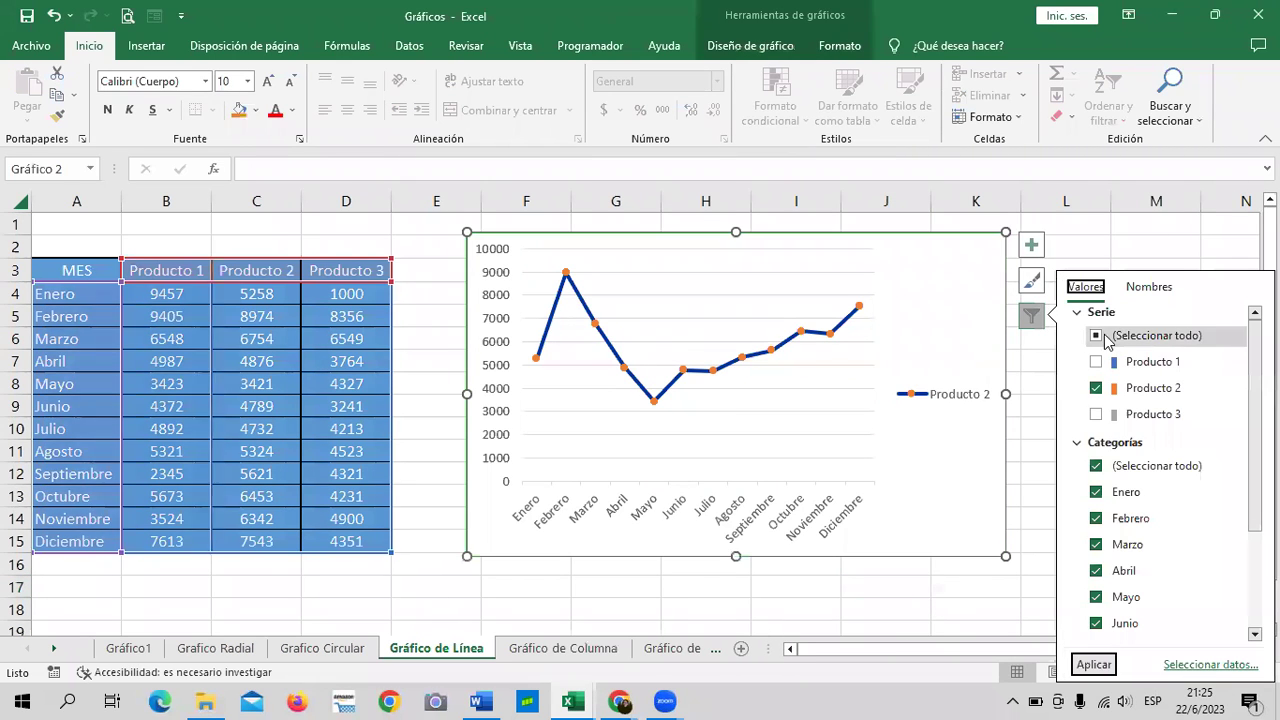
left_click(1096, 336)
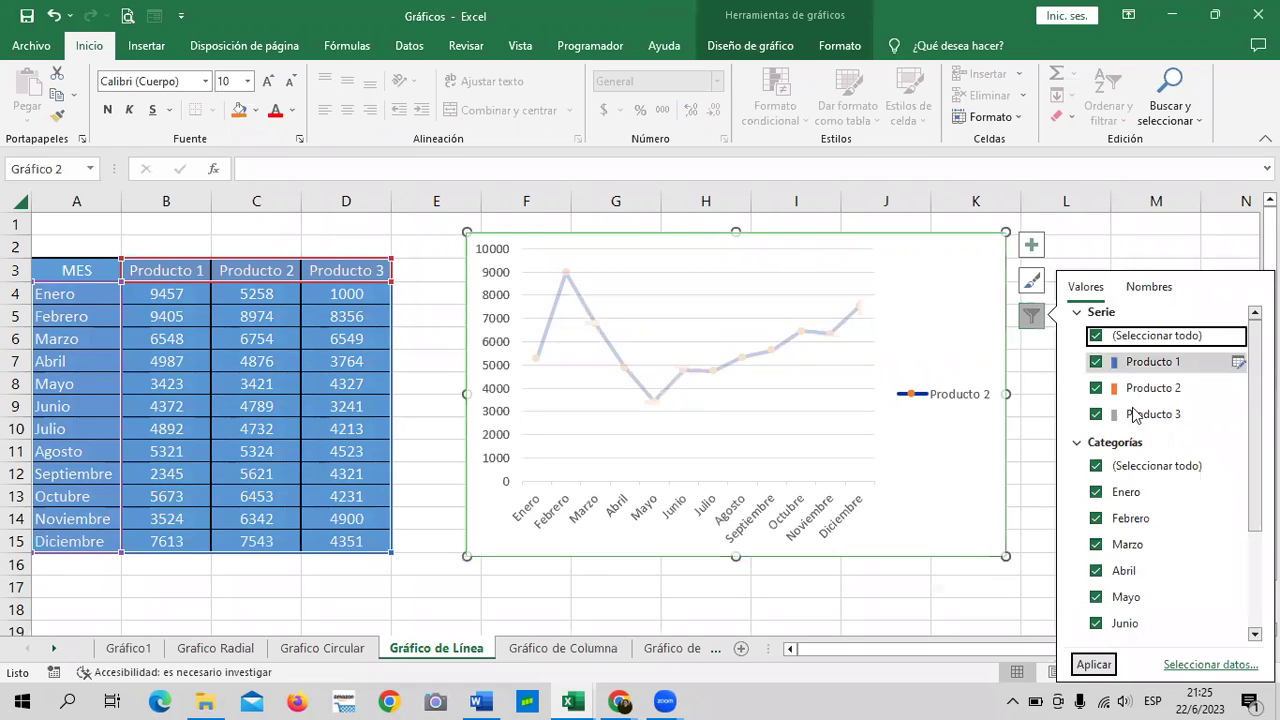
left_click(1093, 665)
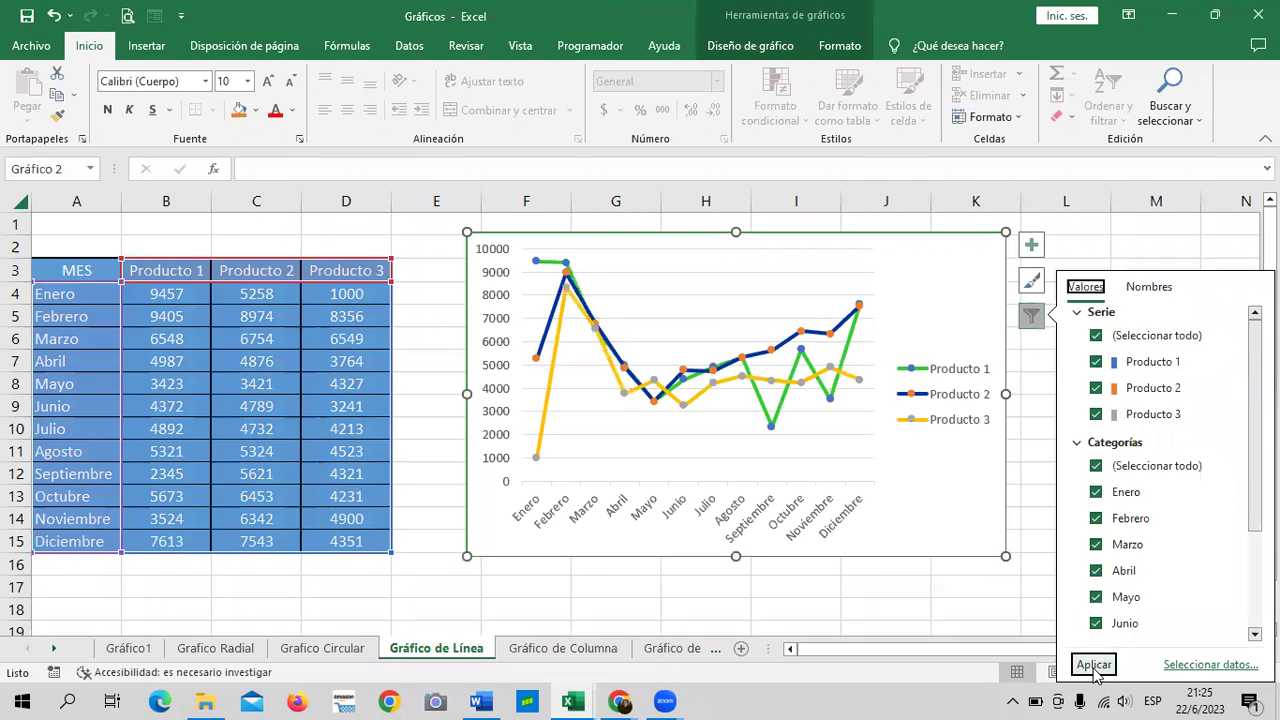
left_click(942, 602)
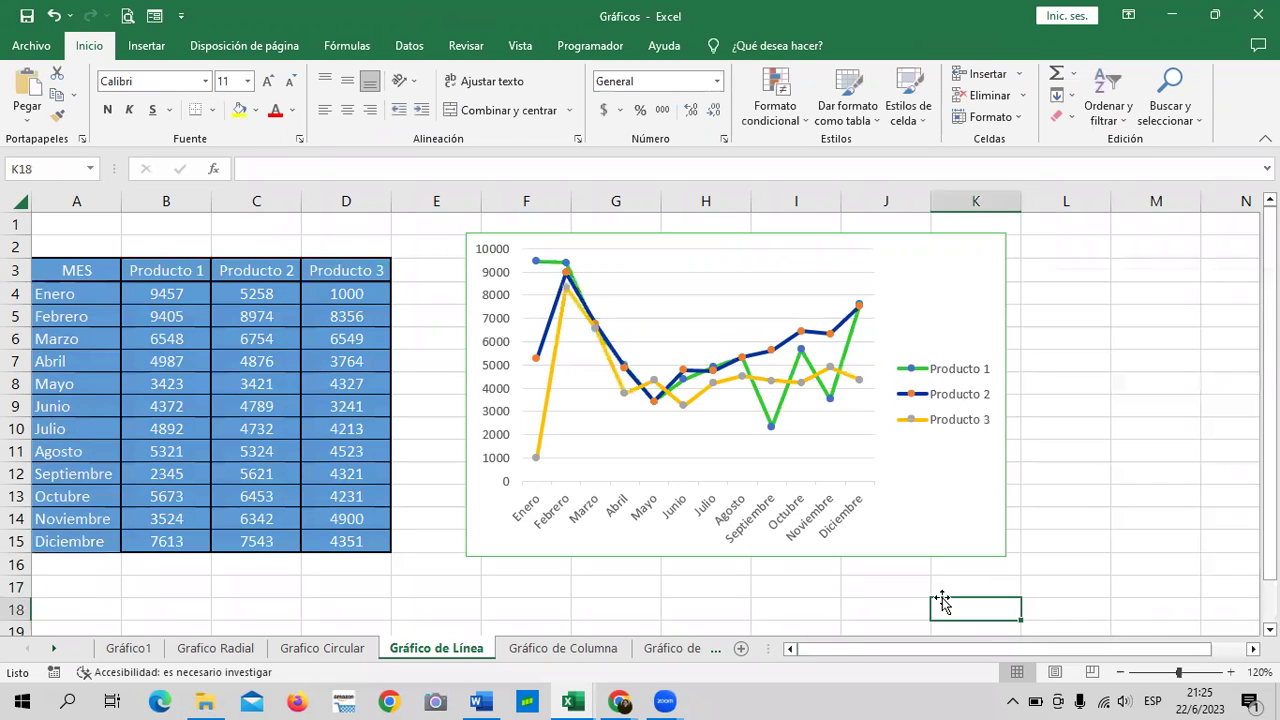
left_click(1125, 466)
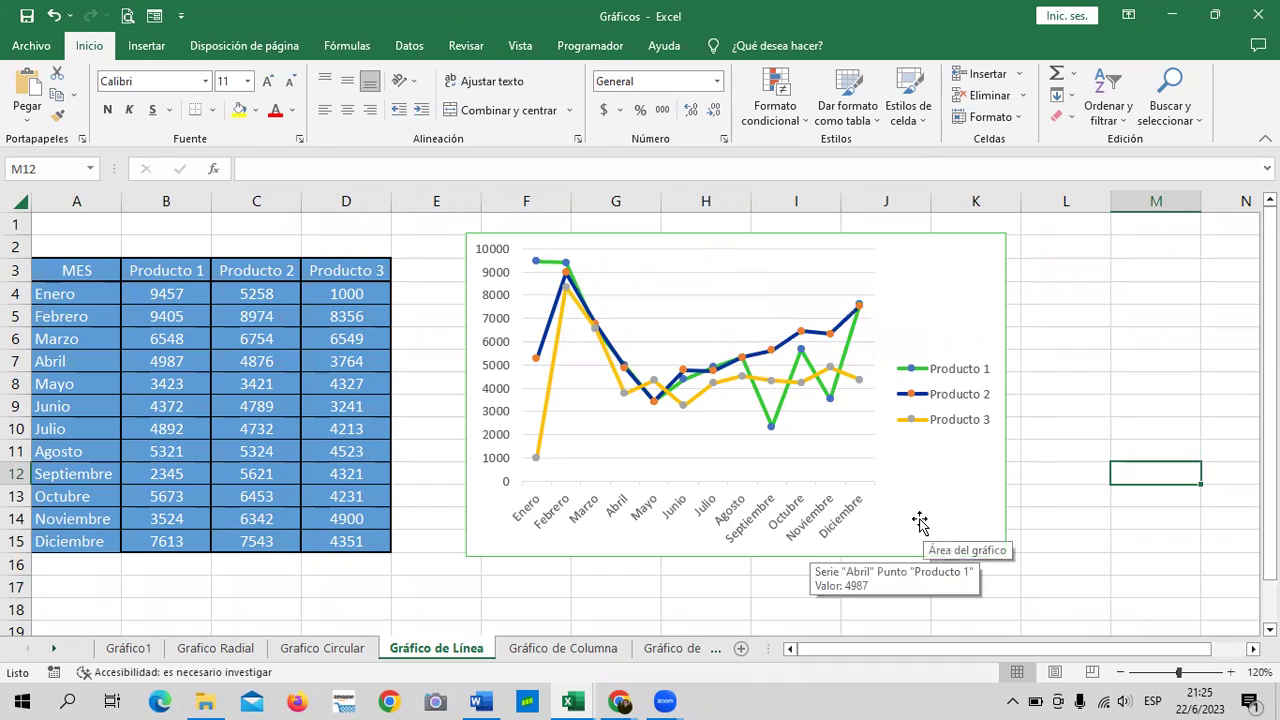
left_click(938, 283)
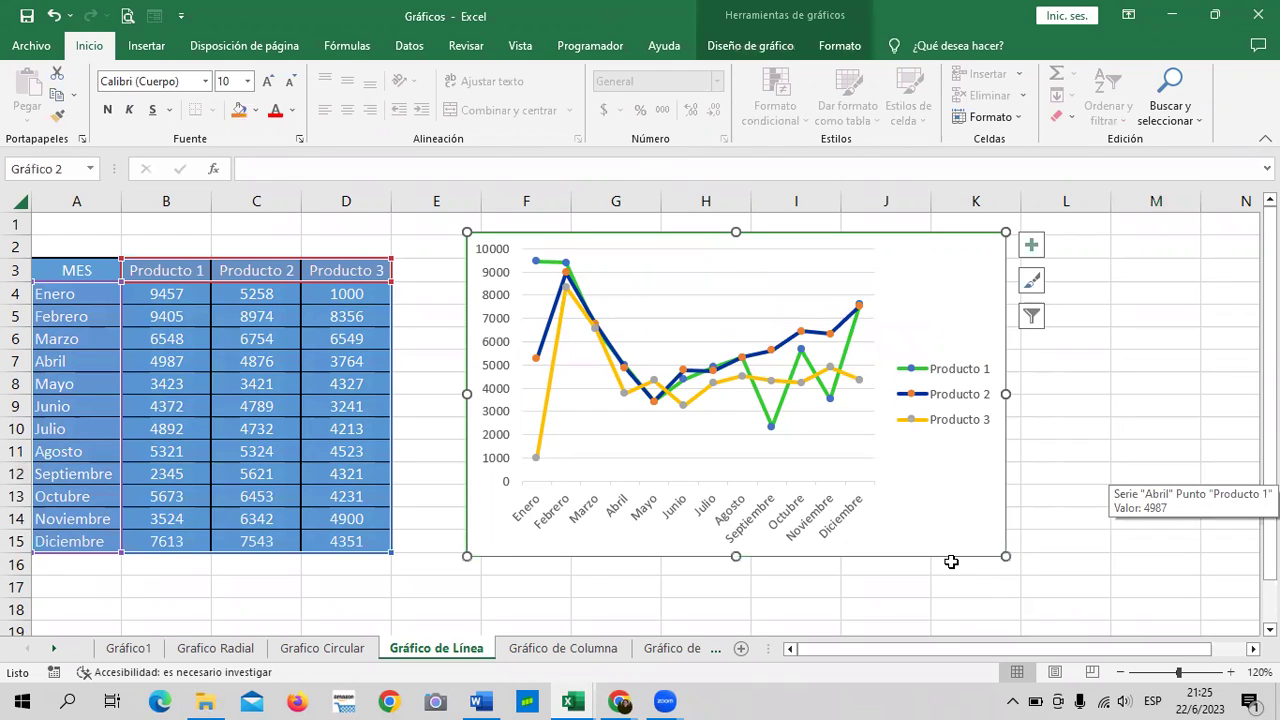
Browse the chart's shape fill choices and shape-styles gallery without applying anything.
left_click(838, 46)
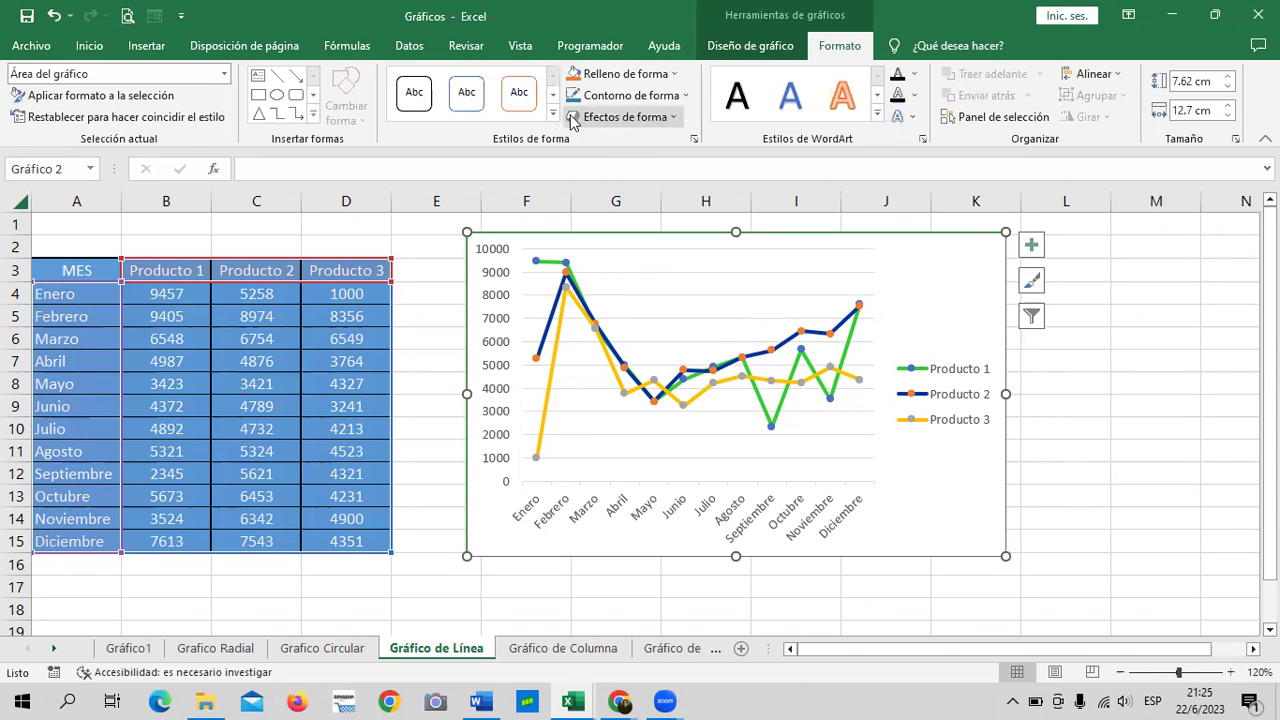
left_click(673, 74)
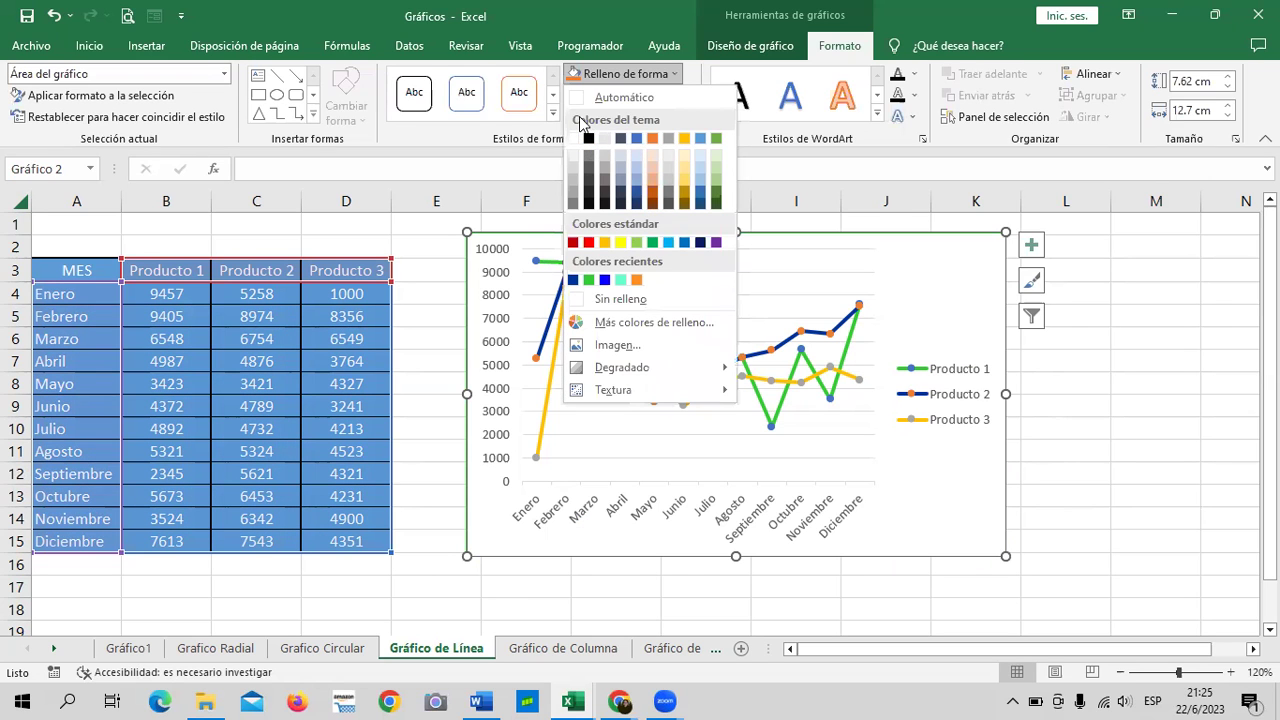
left_click(551, 118)
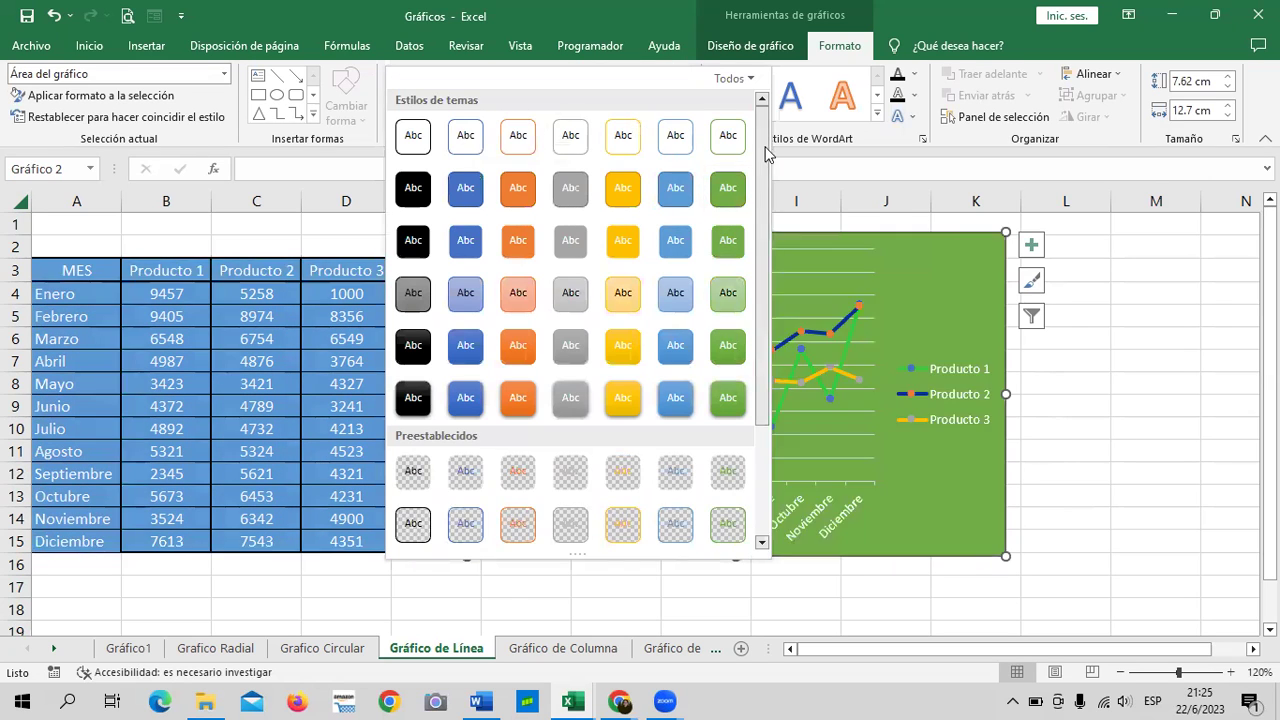
scroll(760, 355, "down", 2)
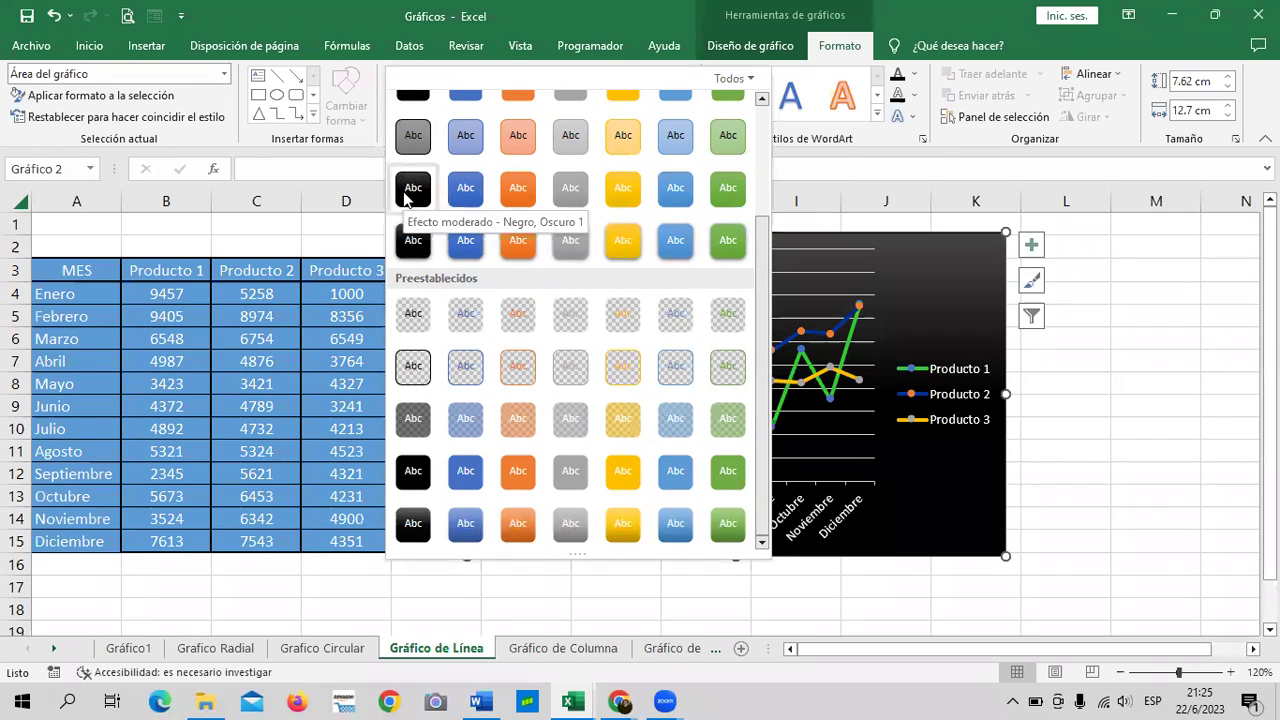
left_click(881, 271)
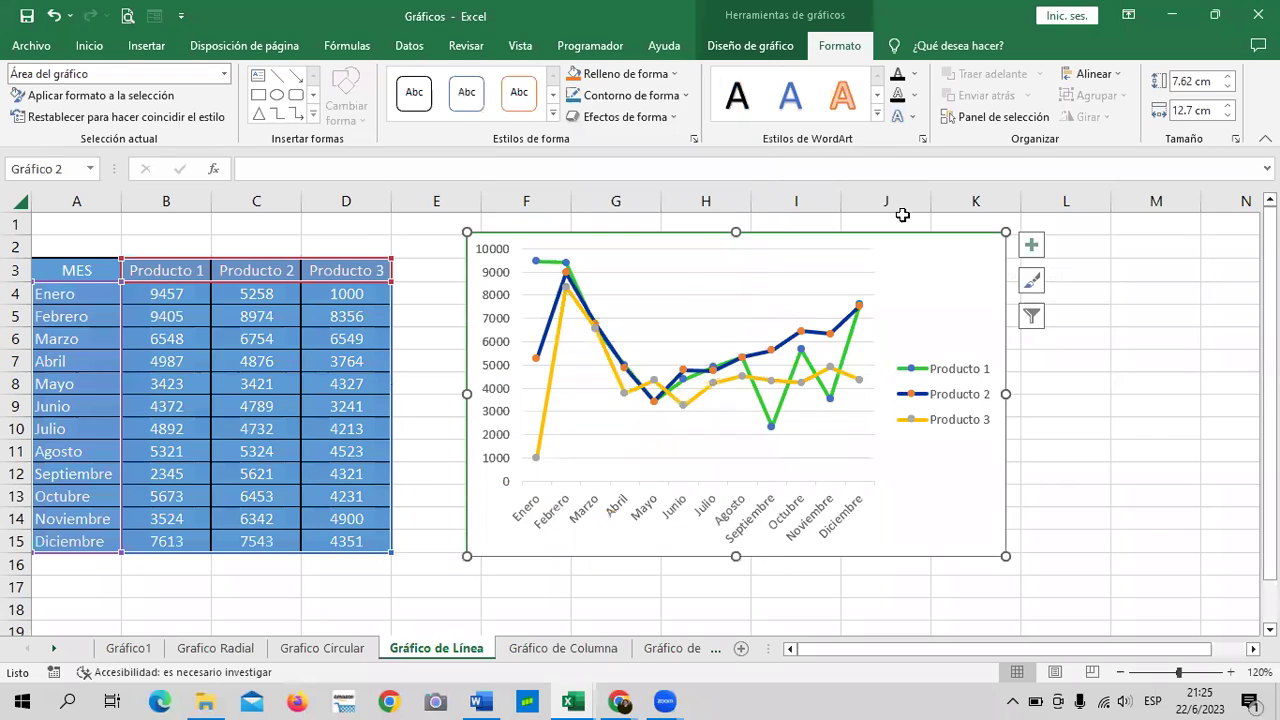
Look through the Efectos de forma options, close them unchanged, and reselect the chart.
left_click(670, 118)
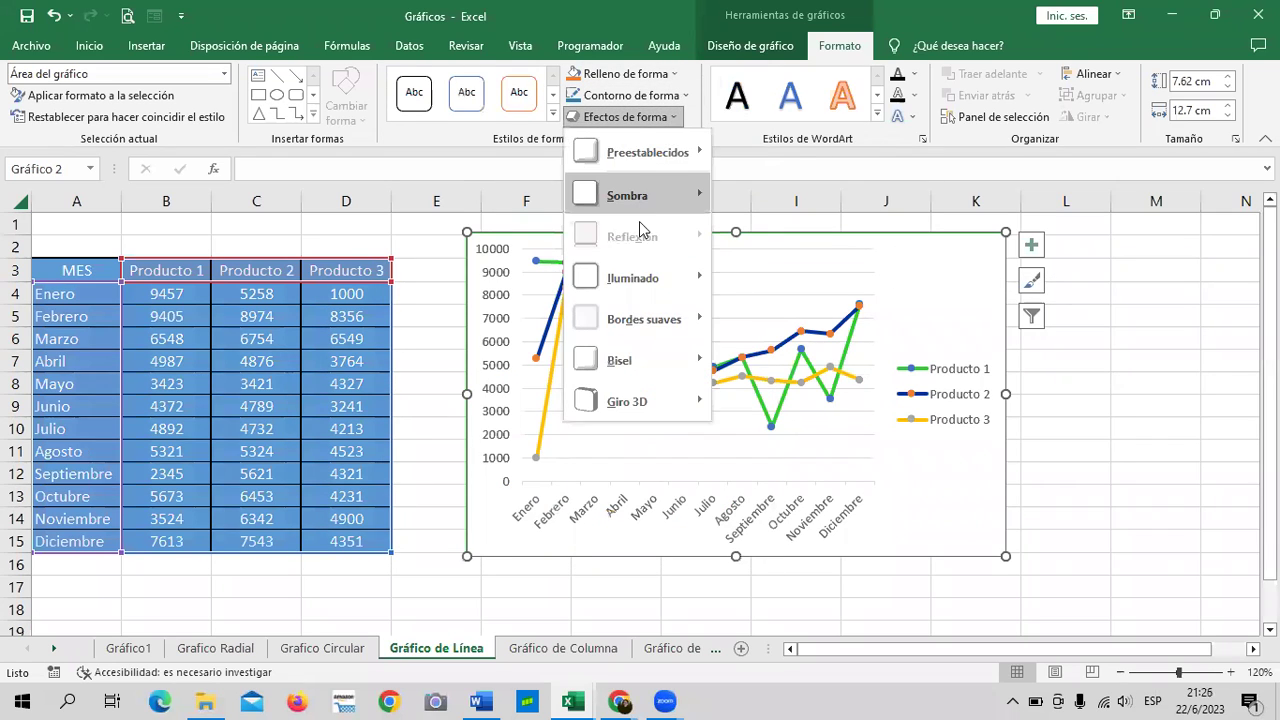
mouse_move(627, 401)
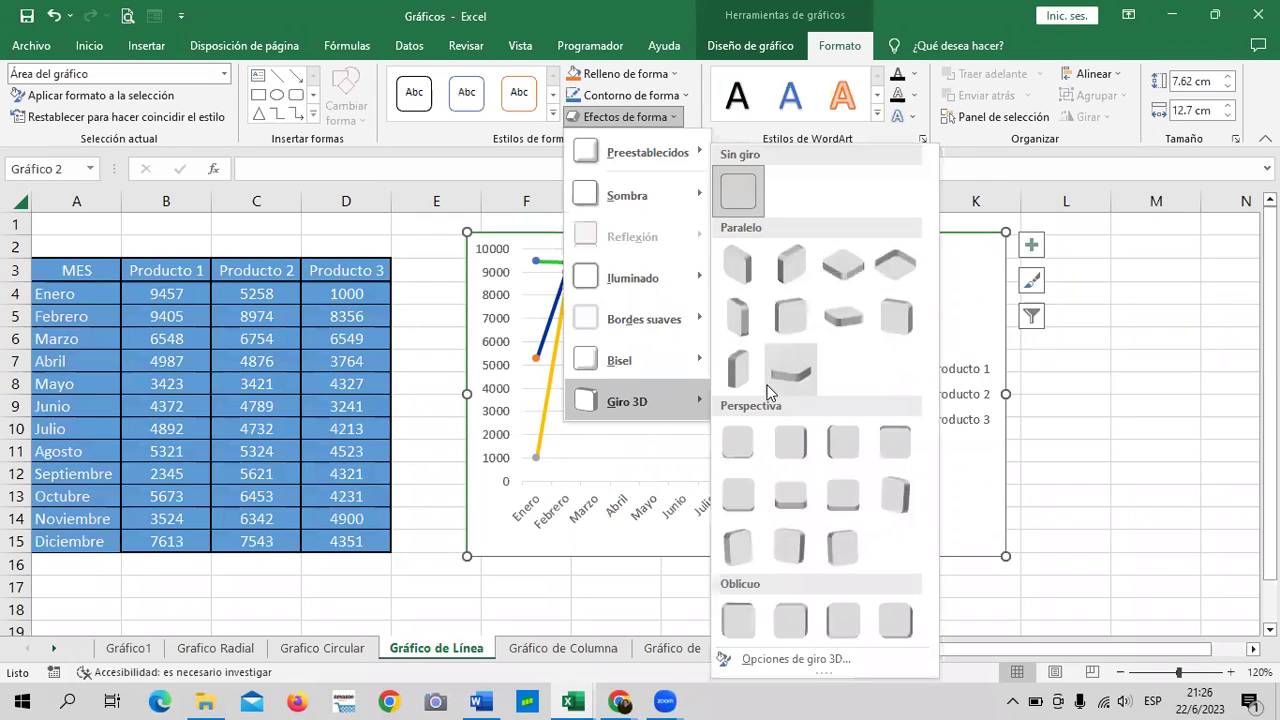
left_click(847, 495)
mouse_move(623, 367)
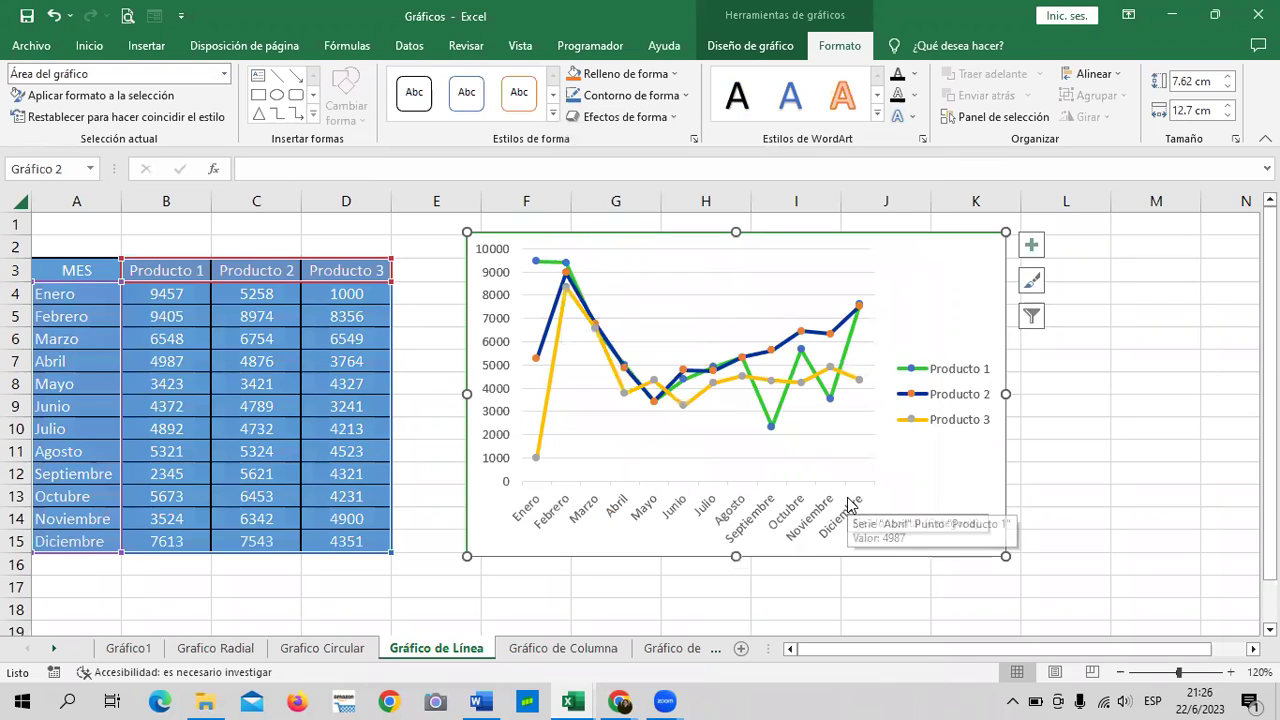
left_click(1104, 422)
left_click(985, 280)
left_click(1128, 338)
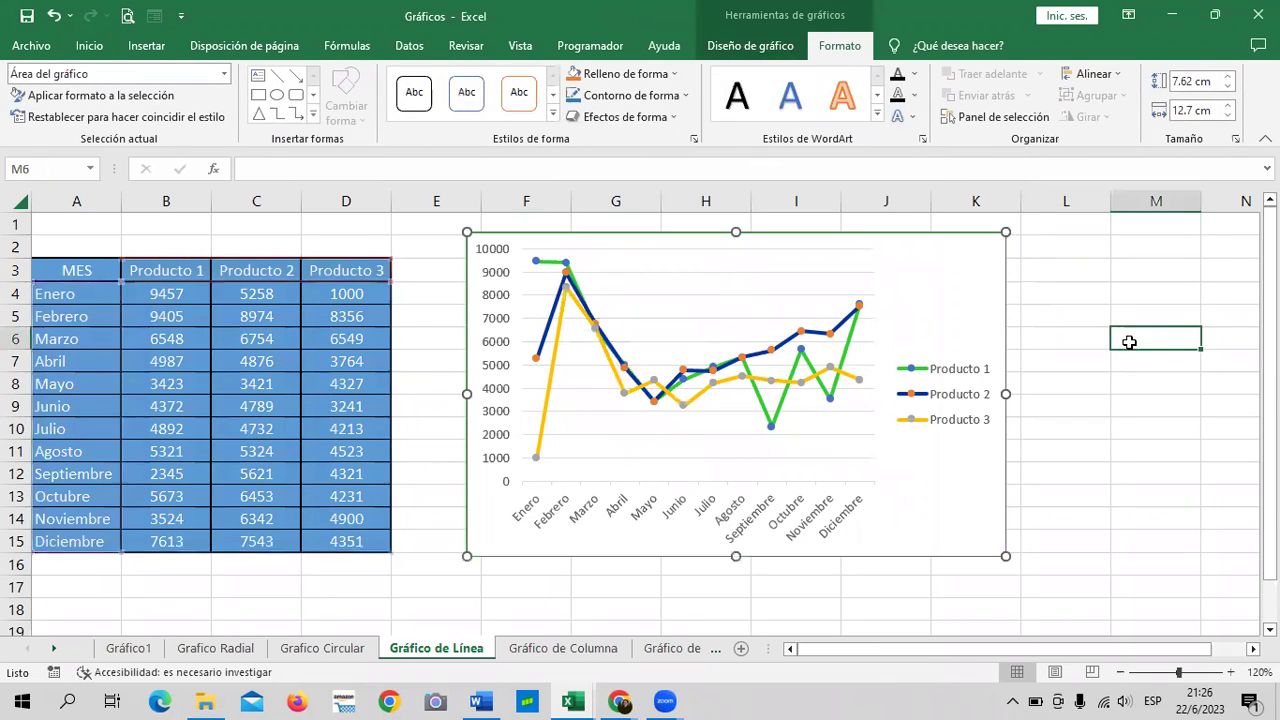
left_click(983, 272)
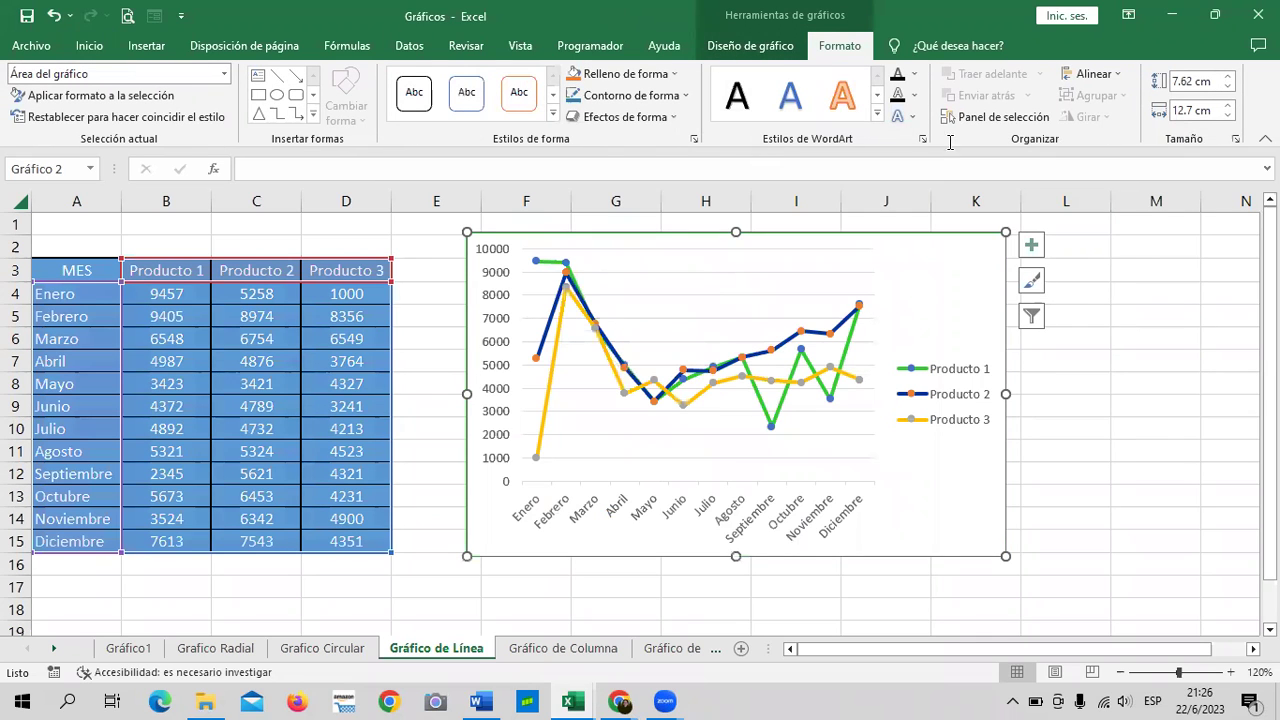
Try a Giro 3D rotation preset from Efectos de forma on the chart.
left_click(672, 117)
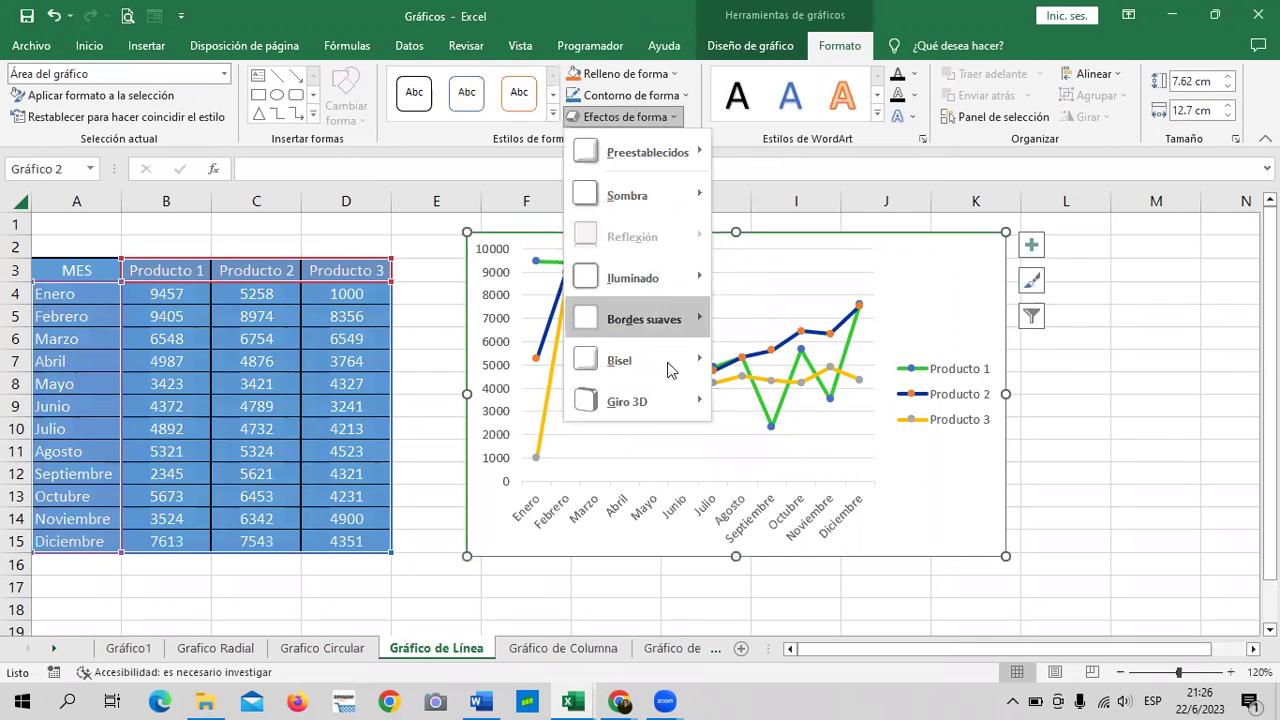
mouse_move(636, 401)
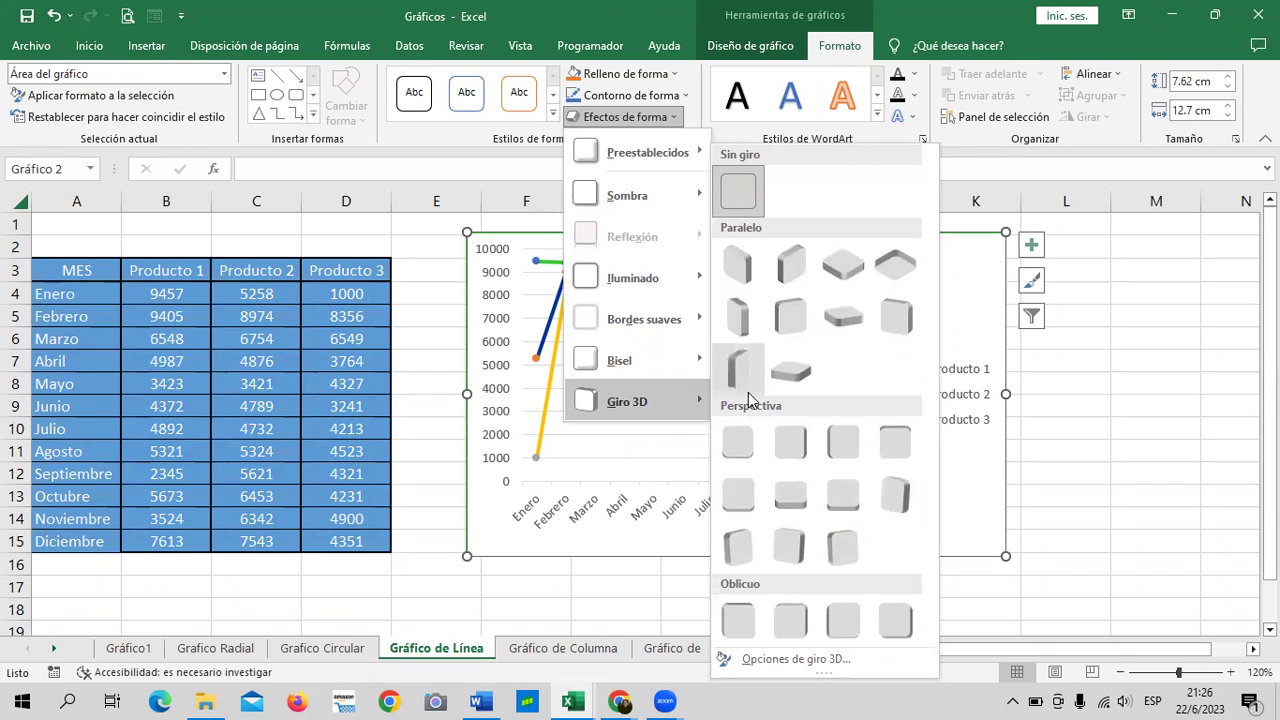
left_click(842, 623)
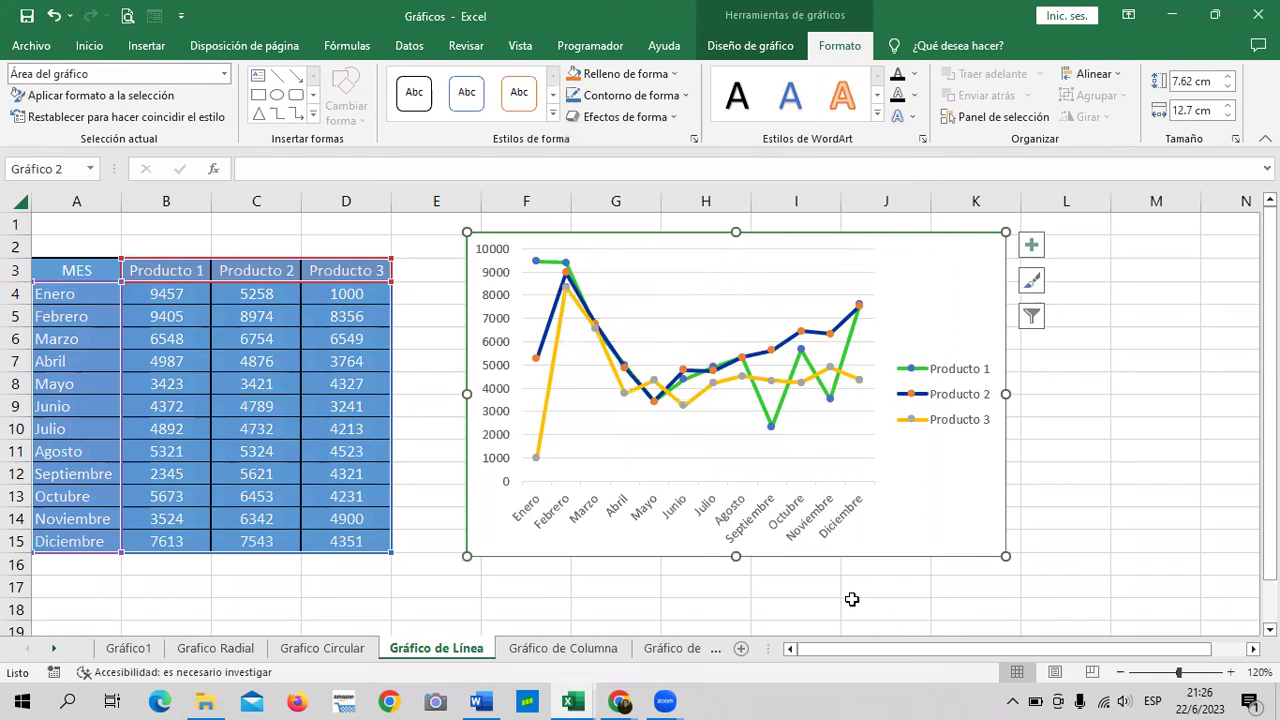
left_click(1056, 507)
left_click(946, 589)
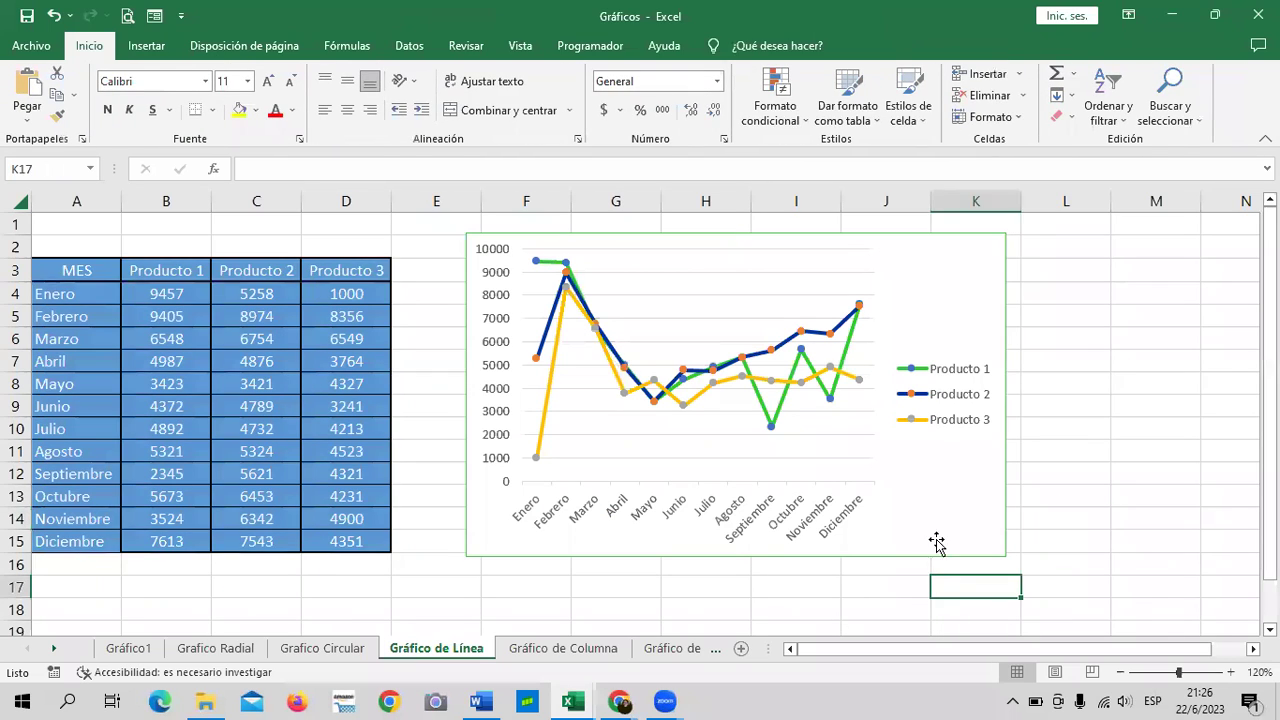
left_click(932, 305)
left_click(1101, 327)
left_click(995, 300)
Check the chart design options, then open and close Relleno de forma without applying a fill.
left_click(755, 46)
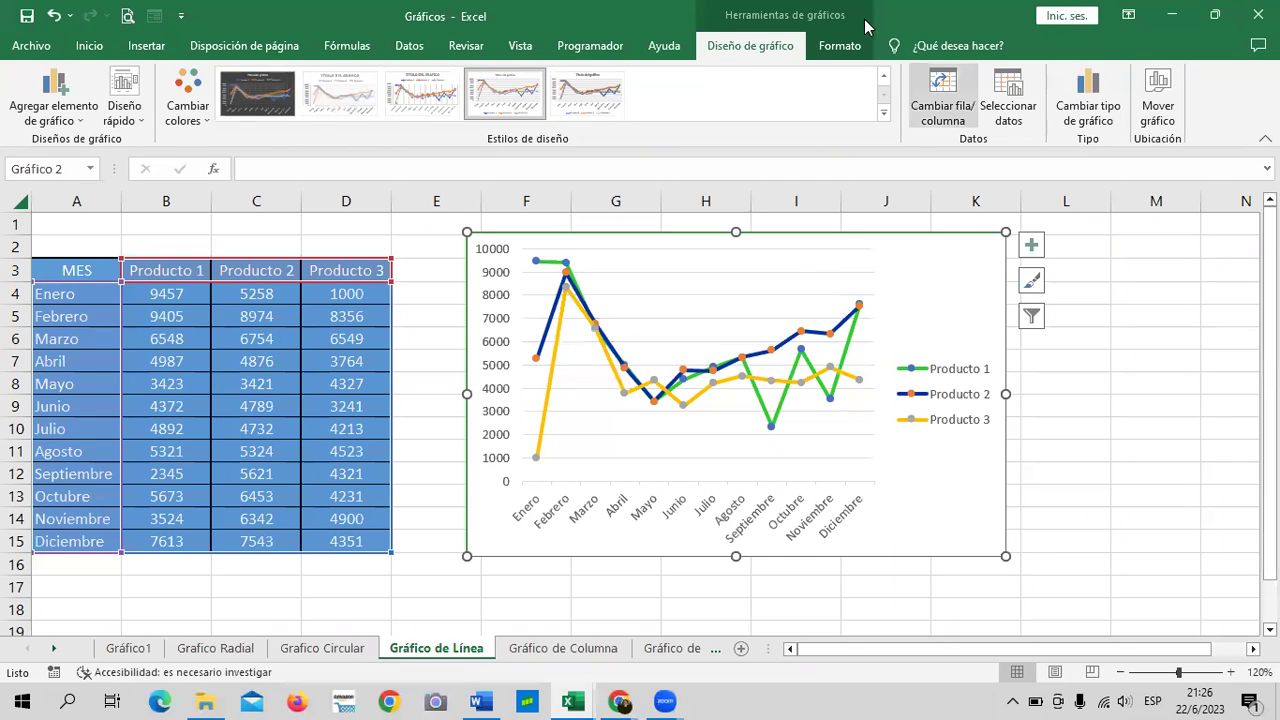
left_click(838, 46)
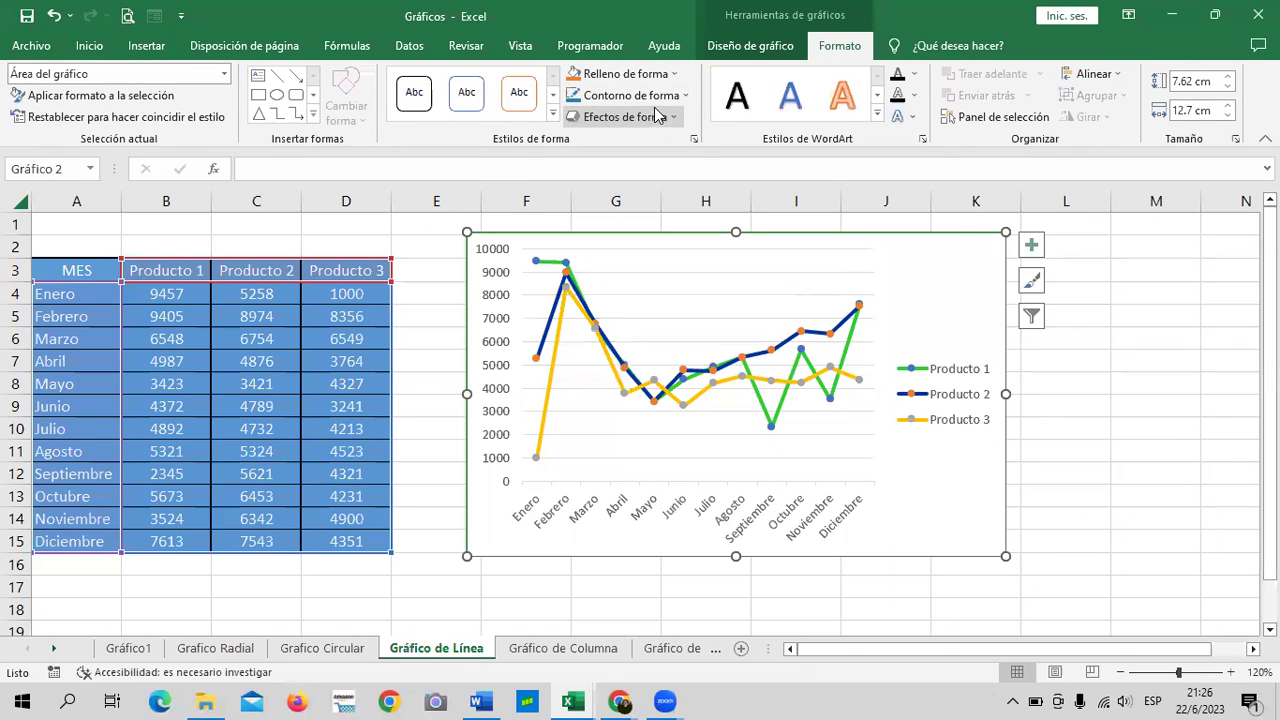
left_click(673, 74)
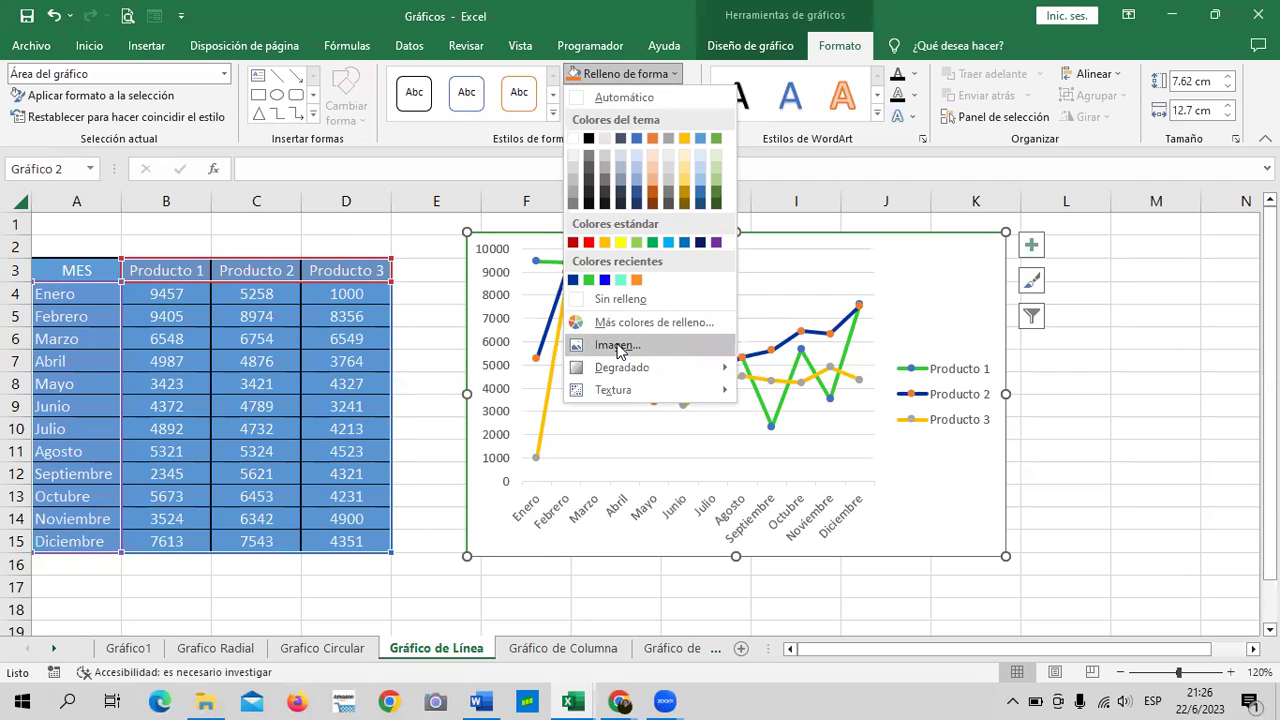
left_click(1160, 378)
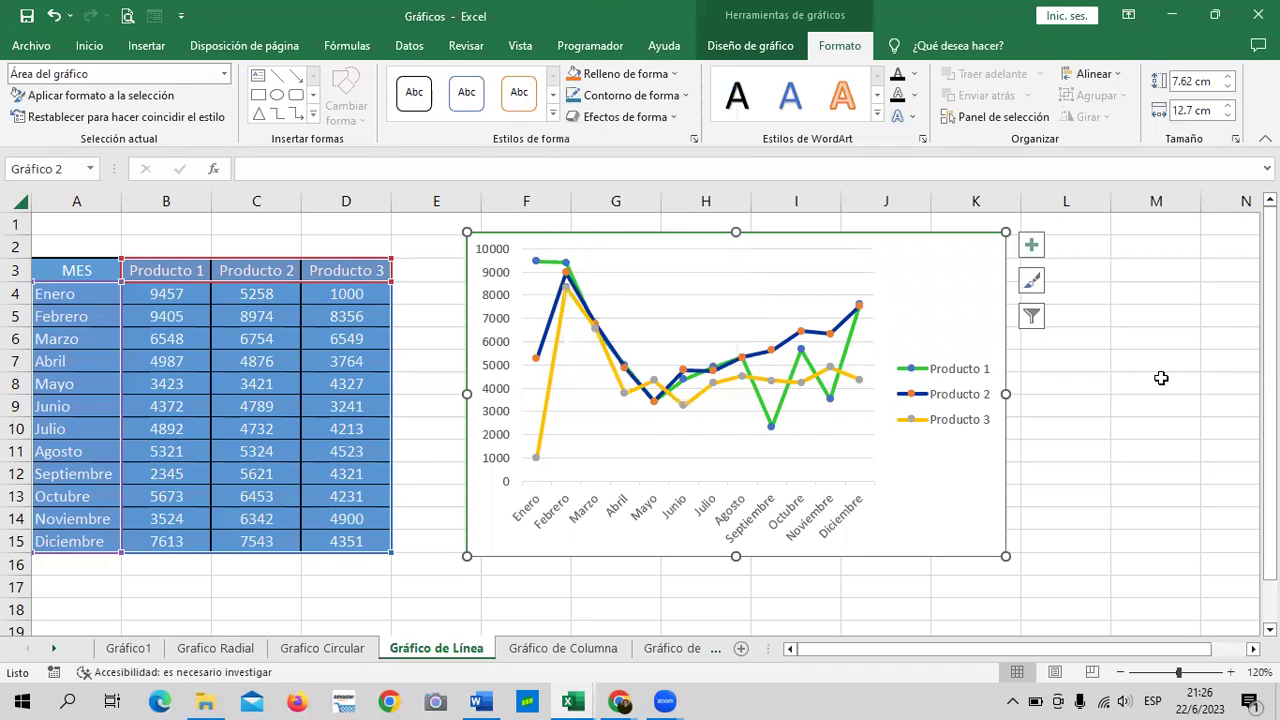
Open the chart area formatting and apply Relleno con imagen o textura.
double_click(955, 295)
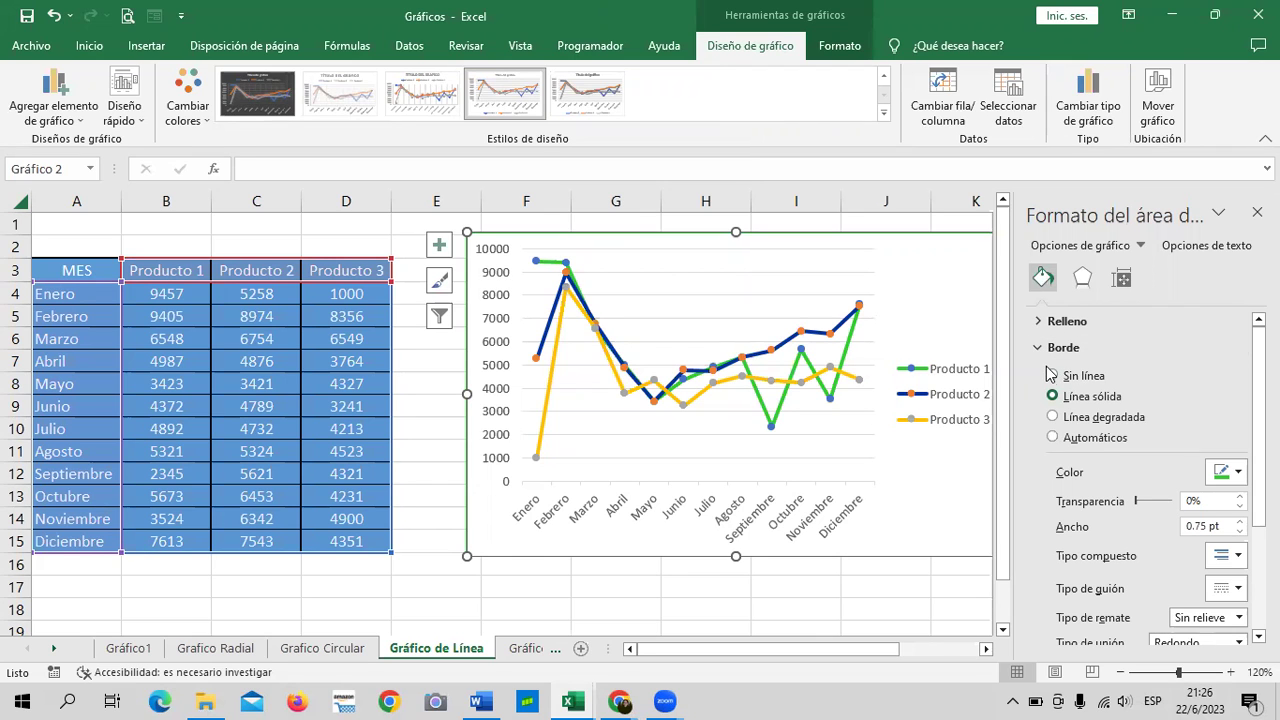
left_click(1043, 322)
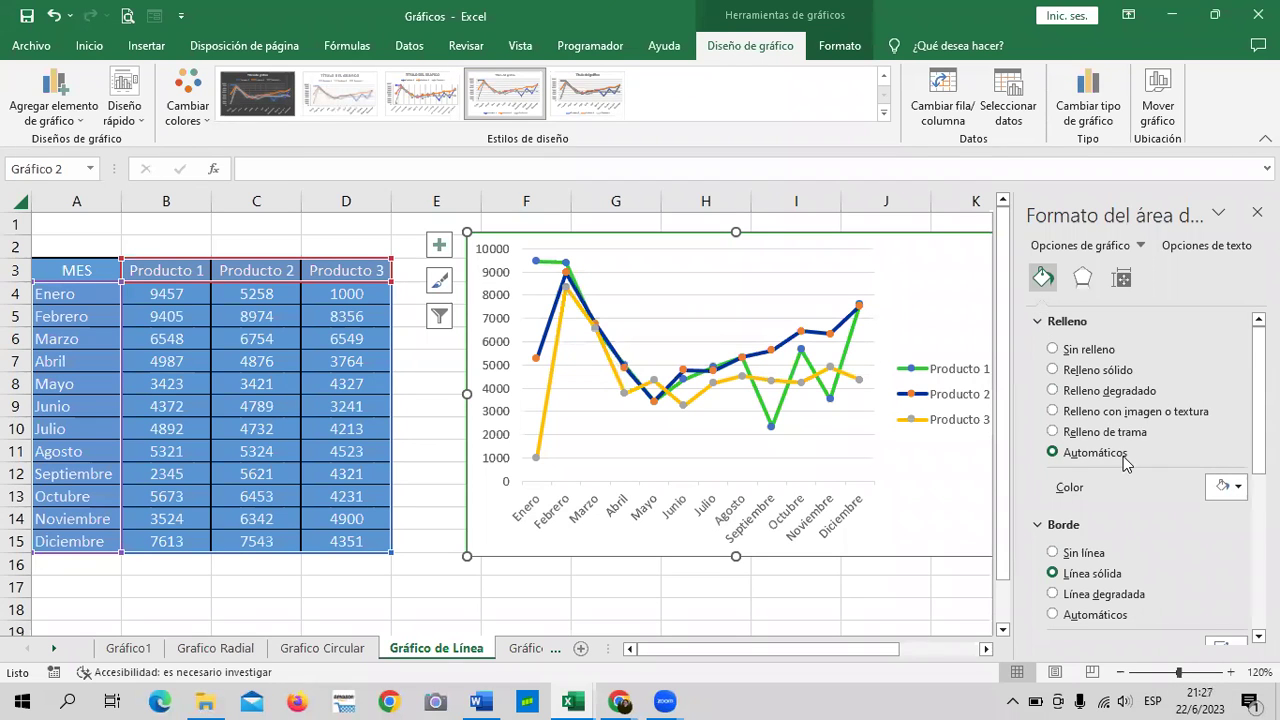
left_click(1052, 411)
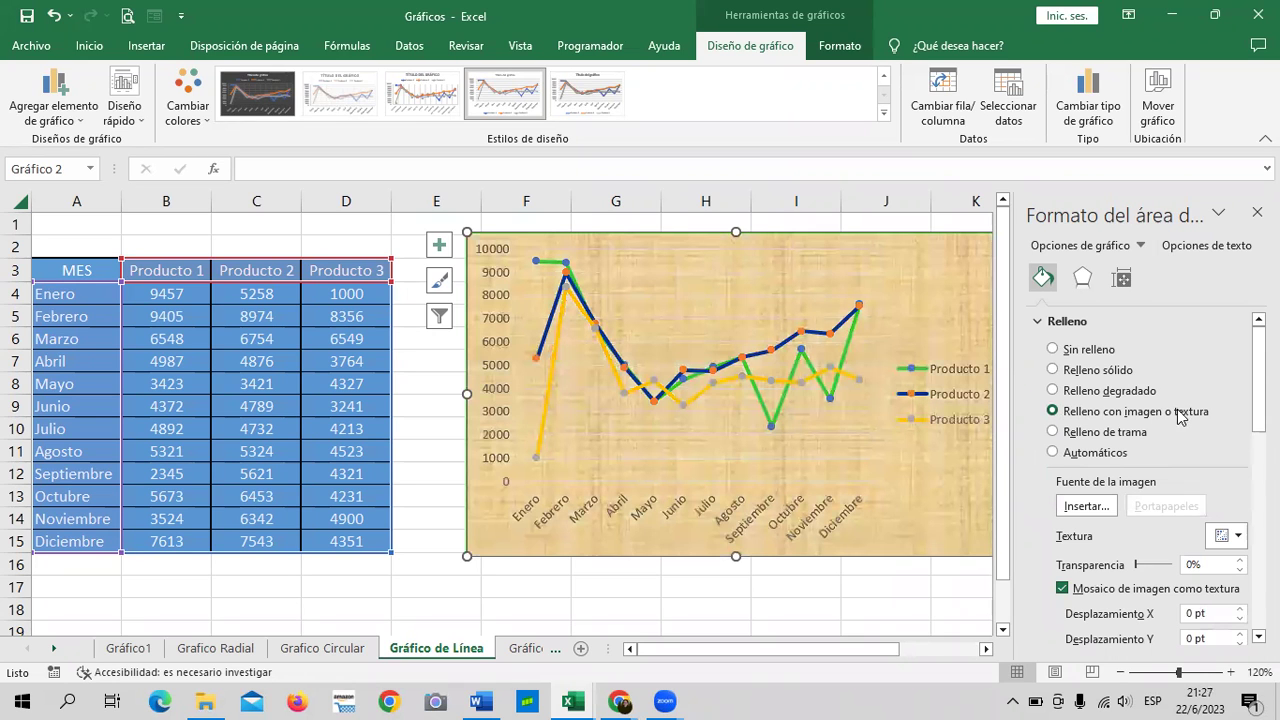
mouse_move(1259, 380)
left_mouse_down()
mouse_move(1259, 500)
mouse_move(1259, 378)
left_mouse_up()
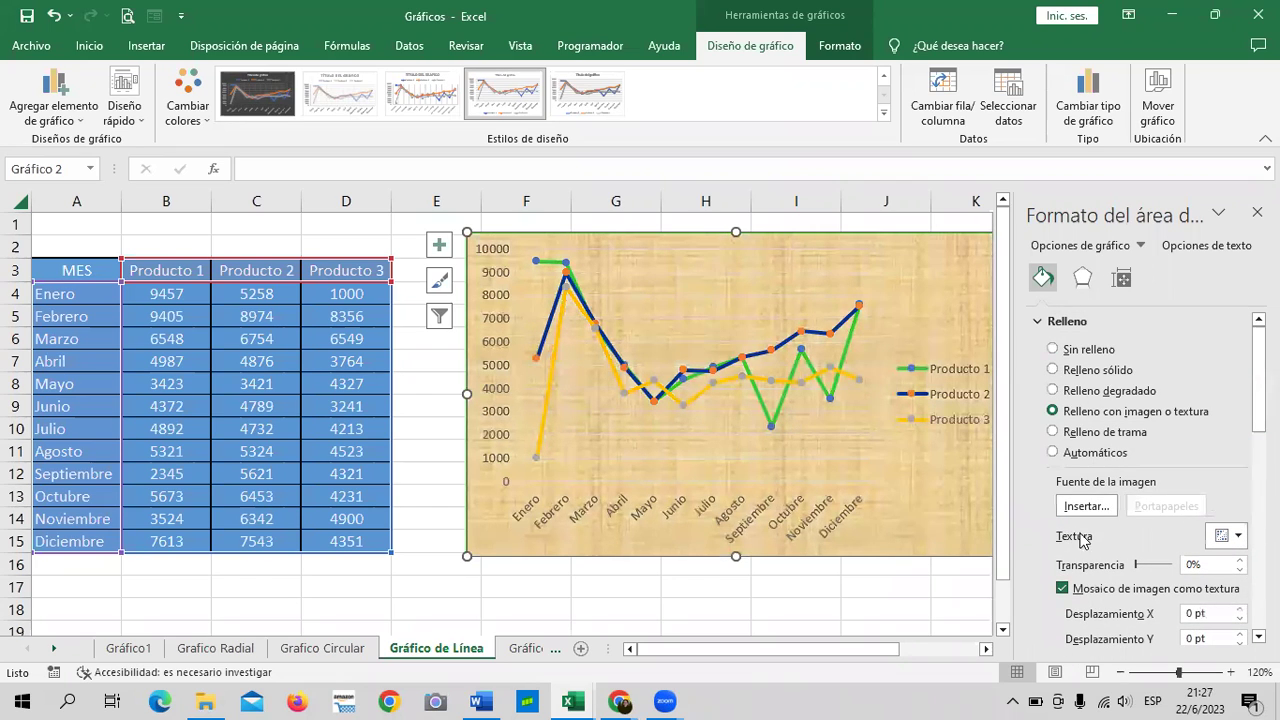
Try solid blue and gradient fills, then return to the papyrus texture fill.
left_click(1080, 372)
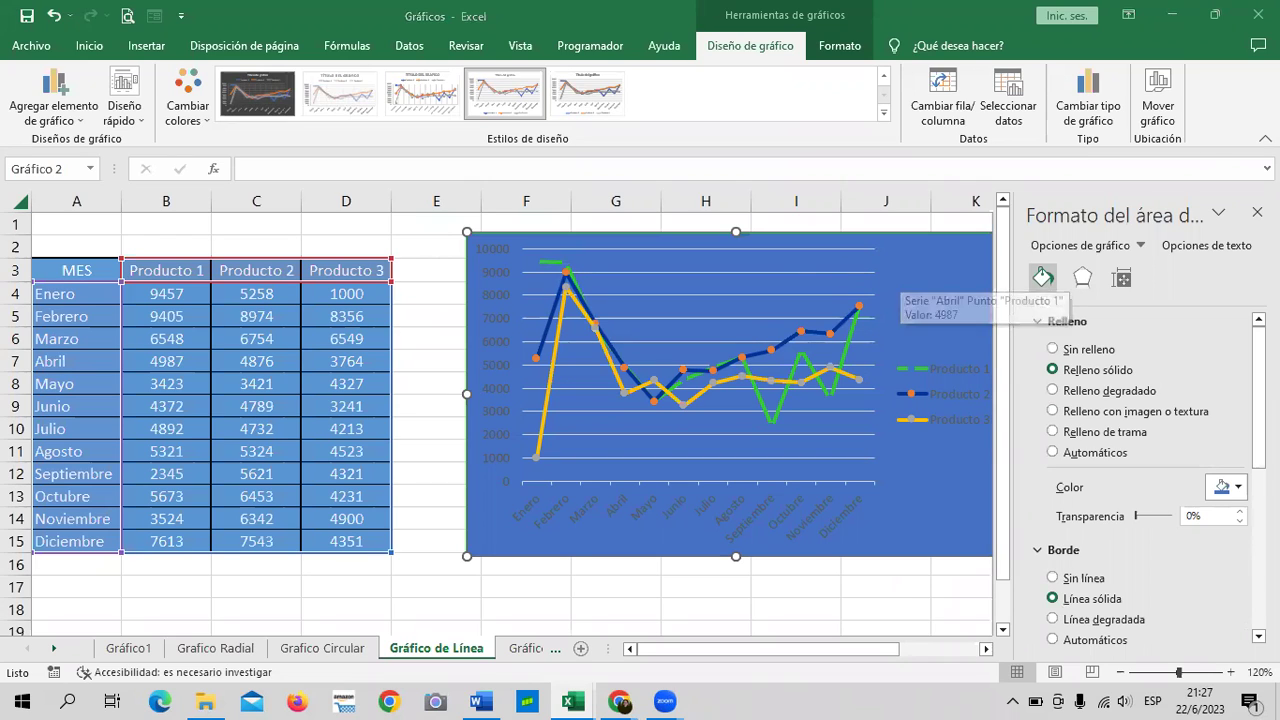
left_click(1053, 349)
left_click(1053, 391)
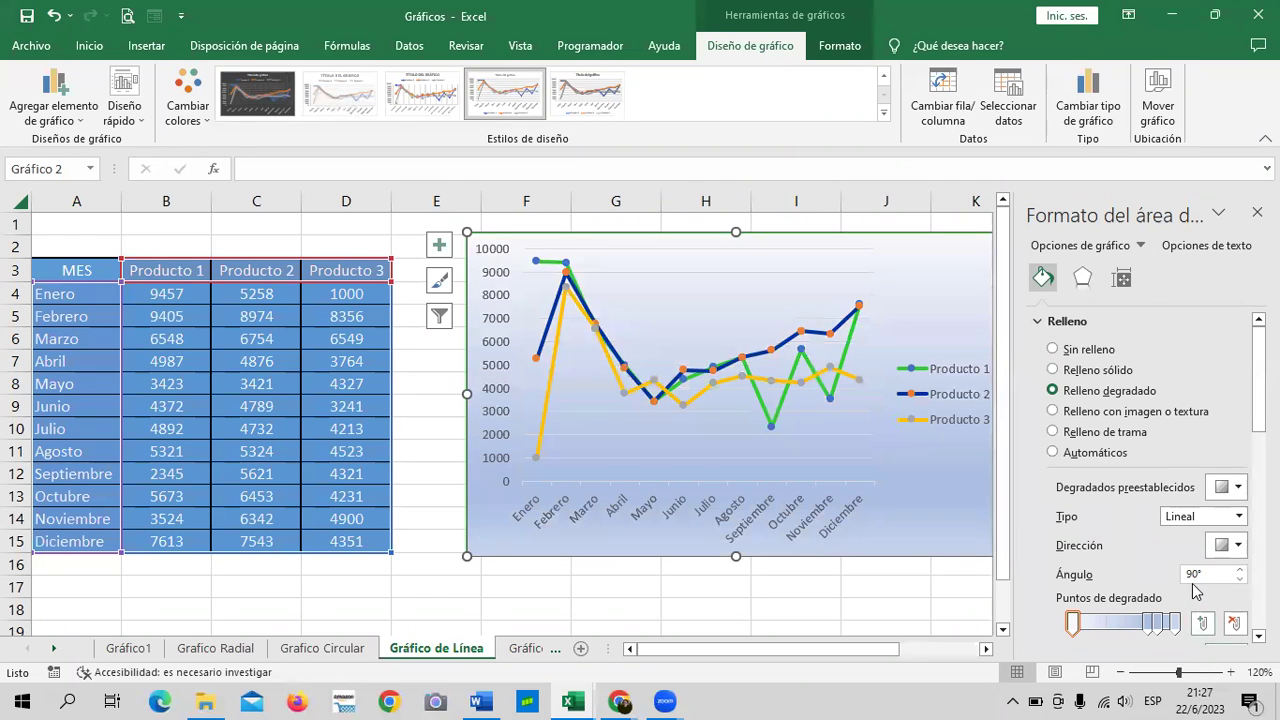
left_click_drag(1259, 380, 1259, 435)
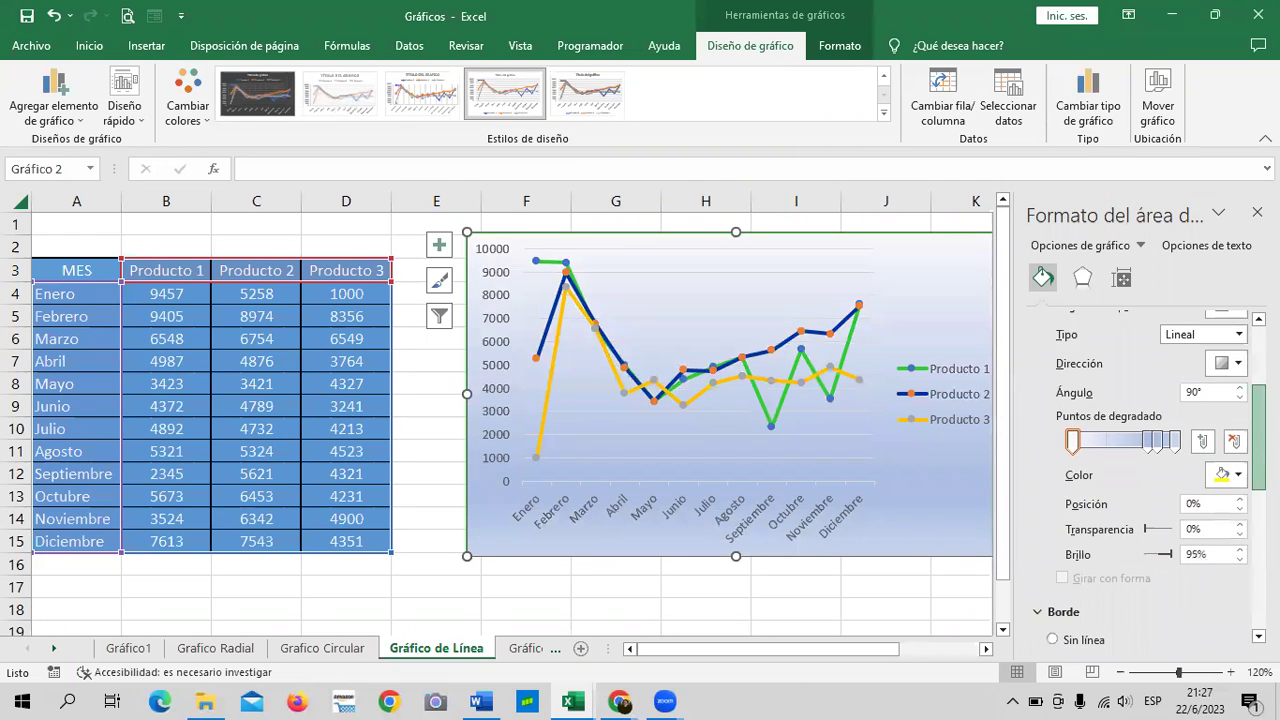
scroll(1193, 417, "up", 5)
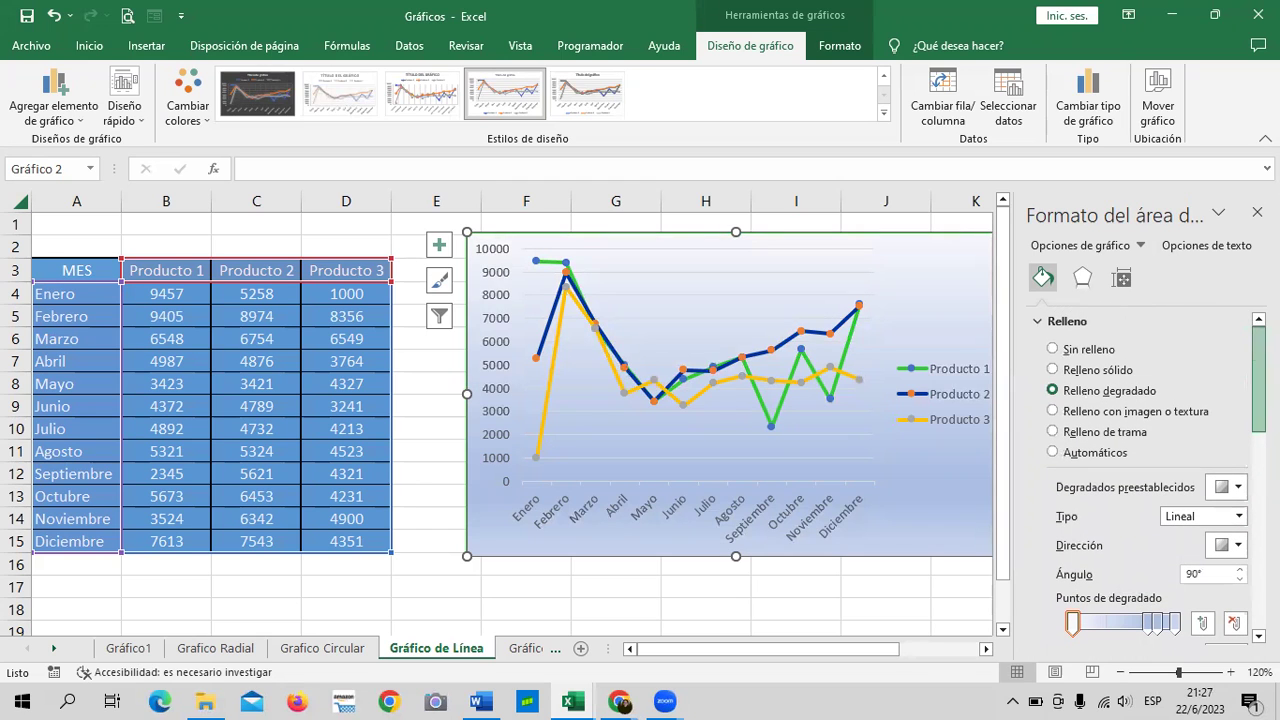
left_click(1052, 411)
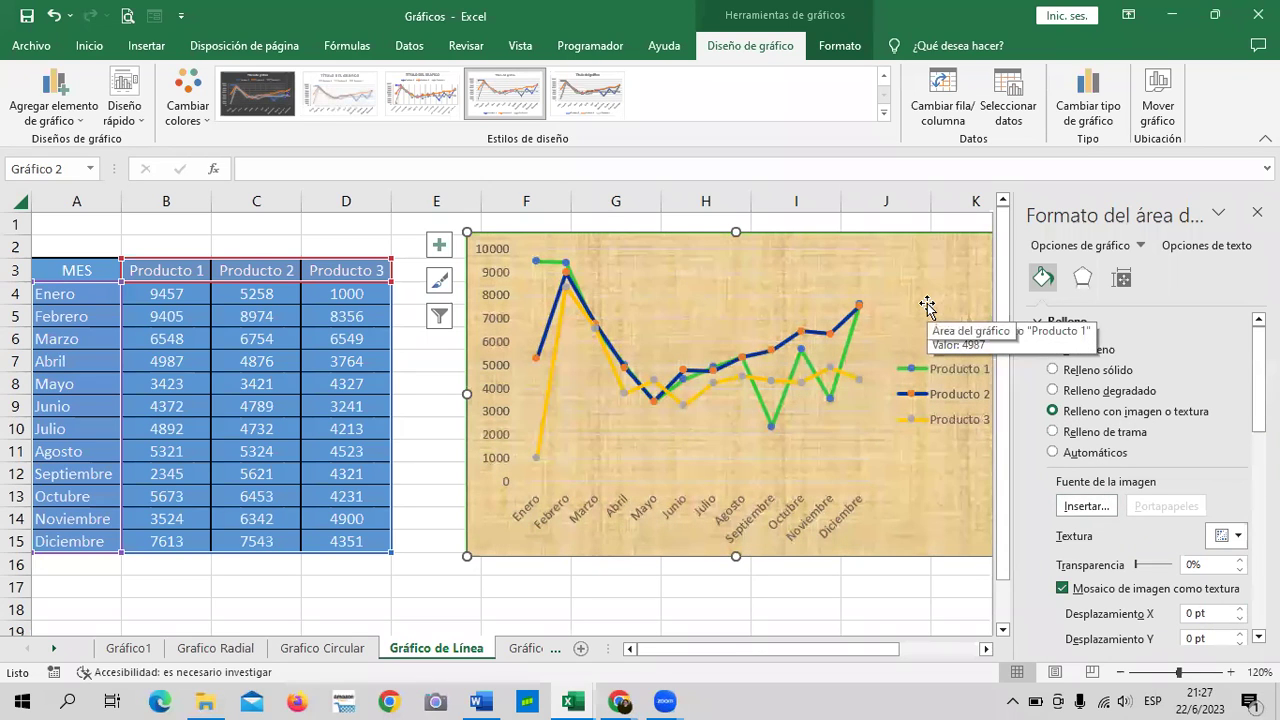
Start inserting a background picture, cancel the file dialog, and reopen Insertar imágenes.
left_click(1106, 507)
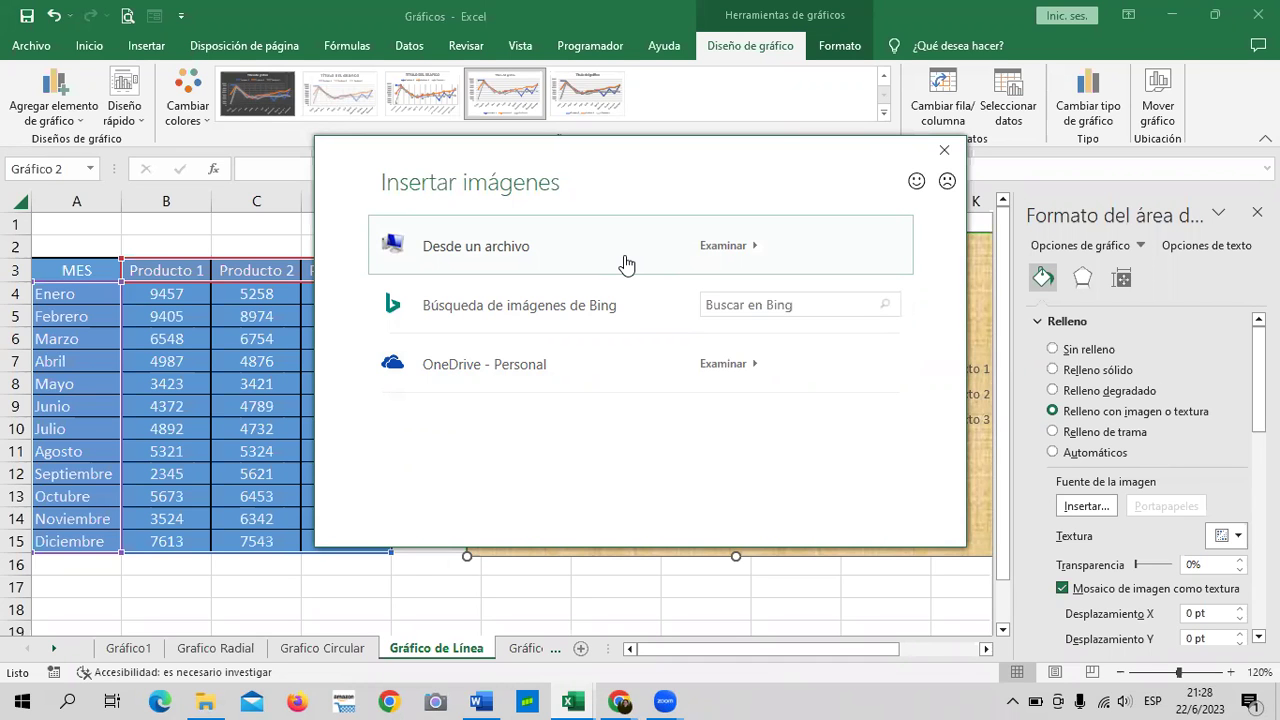
key("Escape")
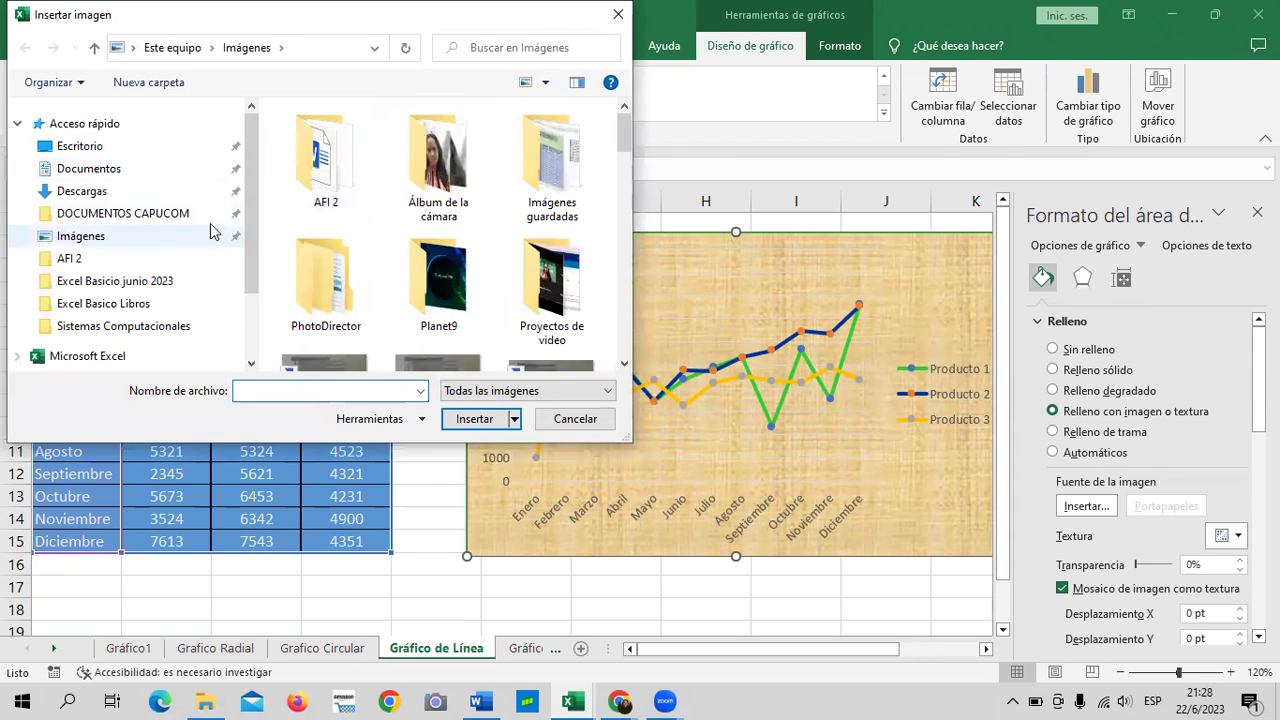
left_click(618, 14)
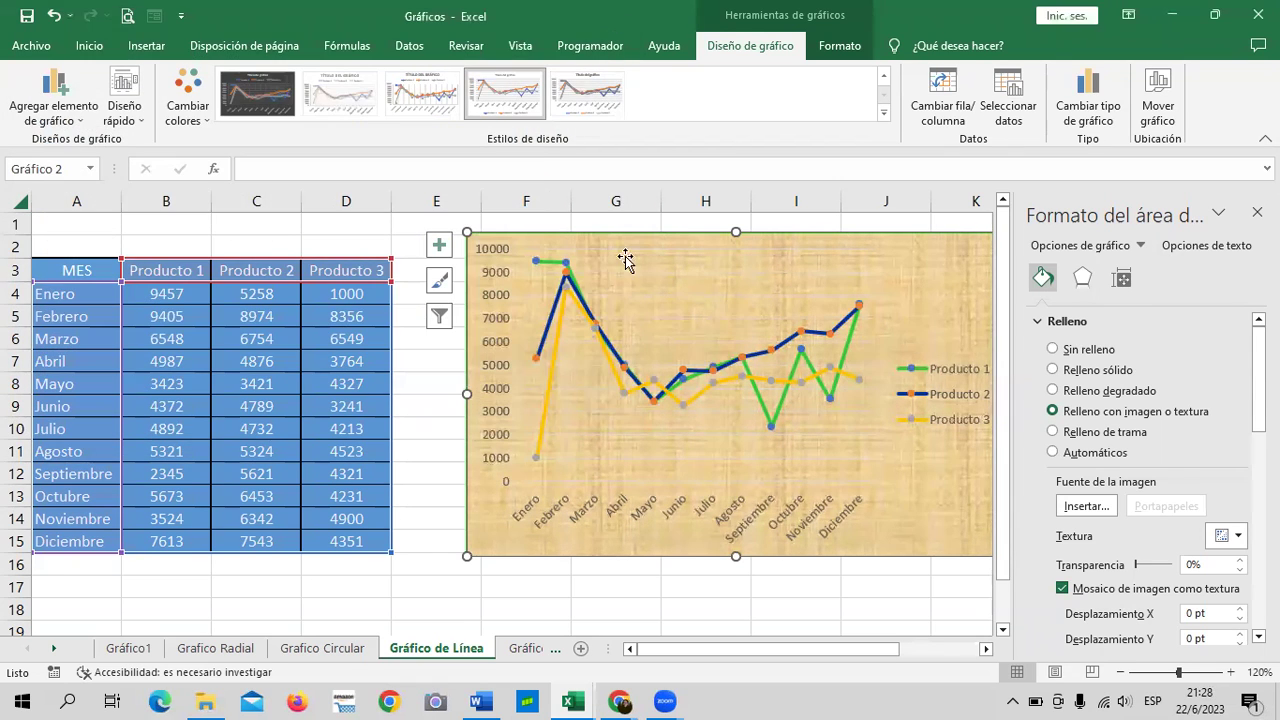
left_click(1086, 506)
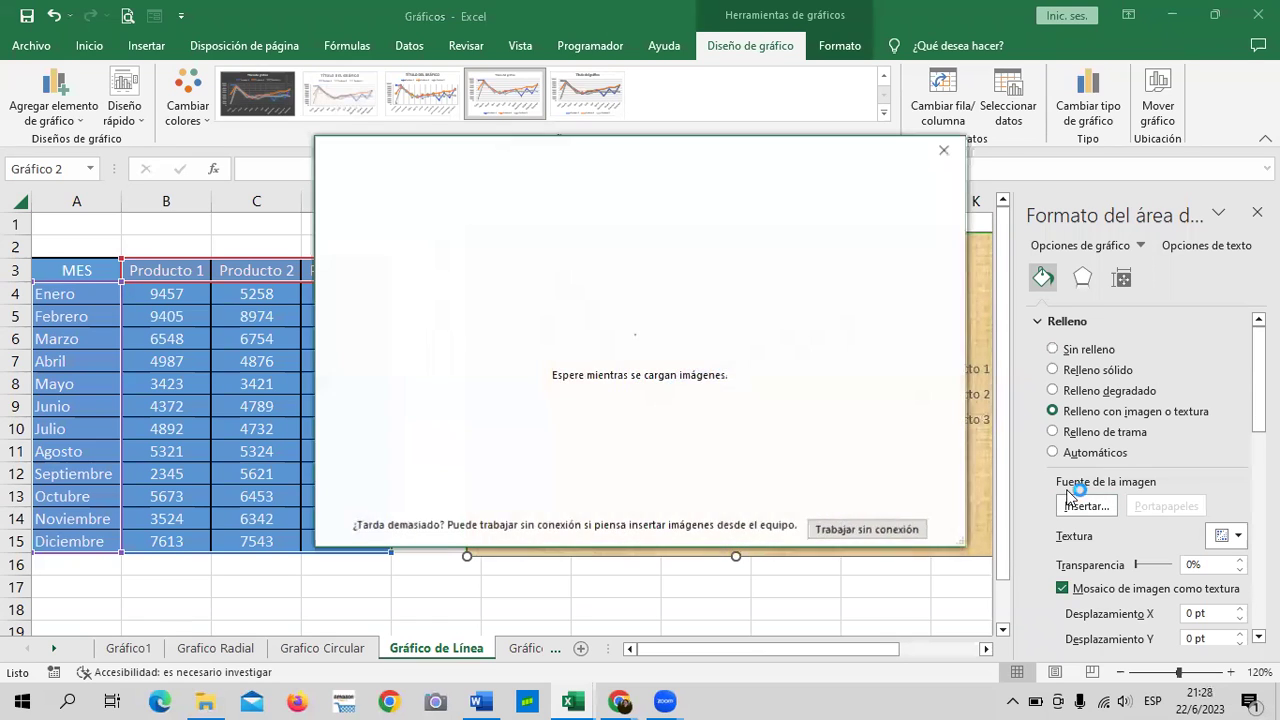
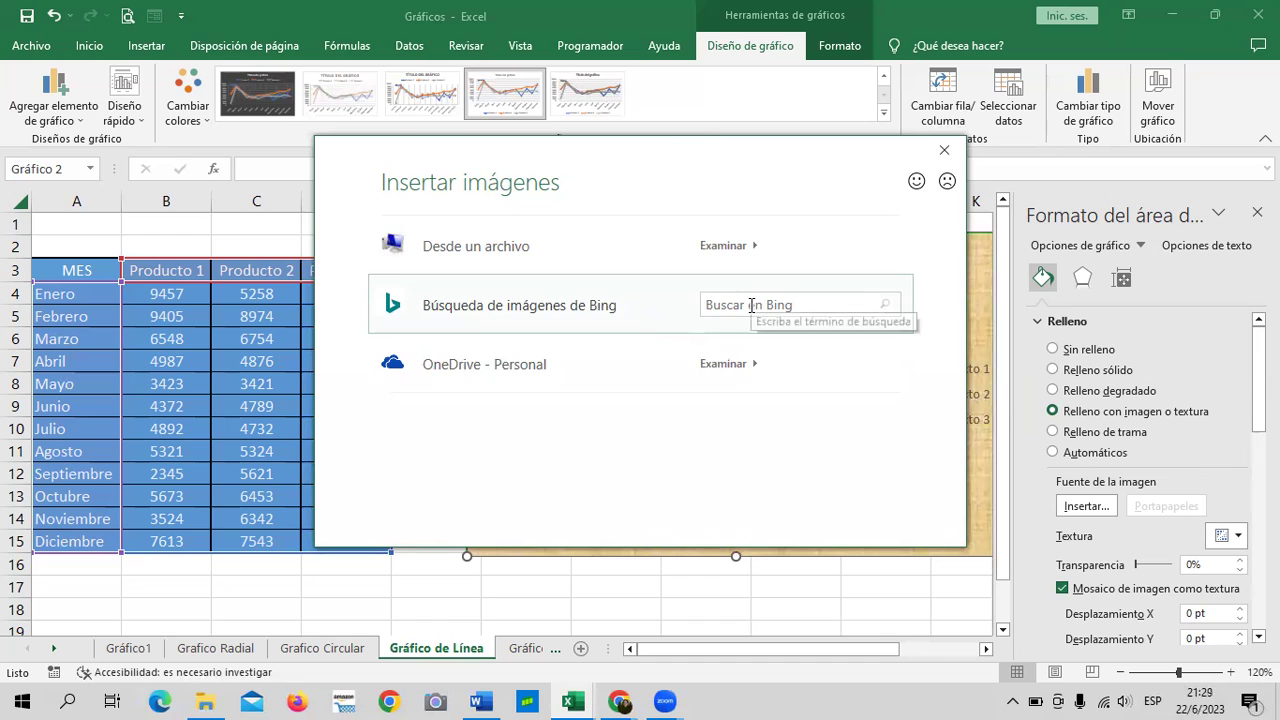
Search Bing images for 'ropa' in the Insertar imágenes dialog.
left_click(808, 304)
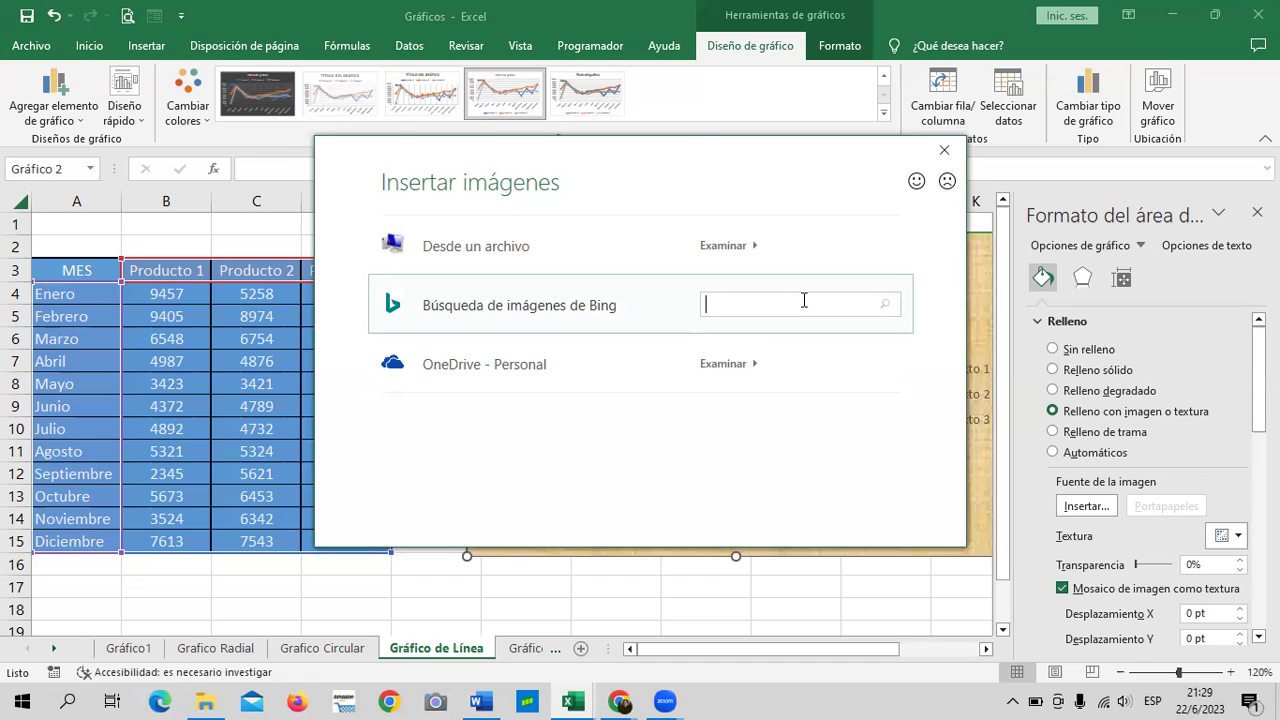
type("rpa")
key("BackSpace")
key("BackSpace")
key("BackSpace")
type("pa")
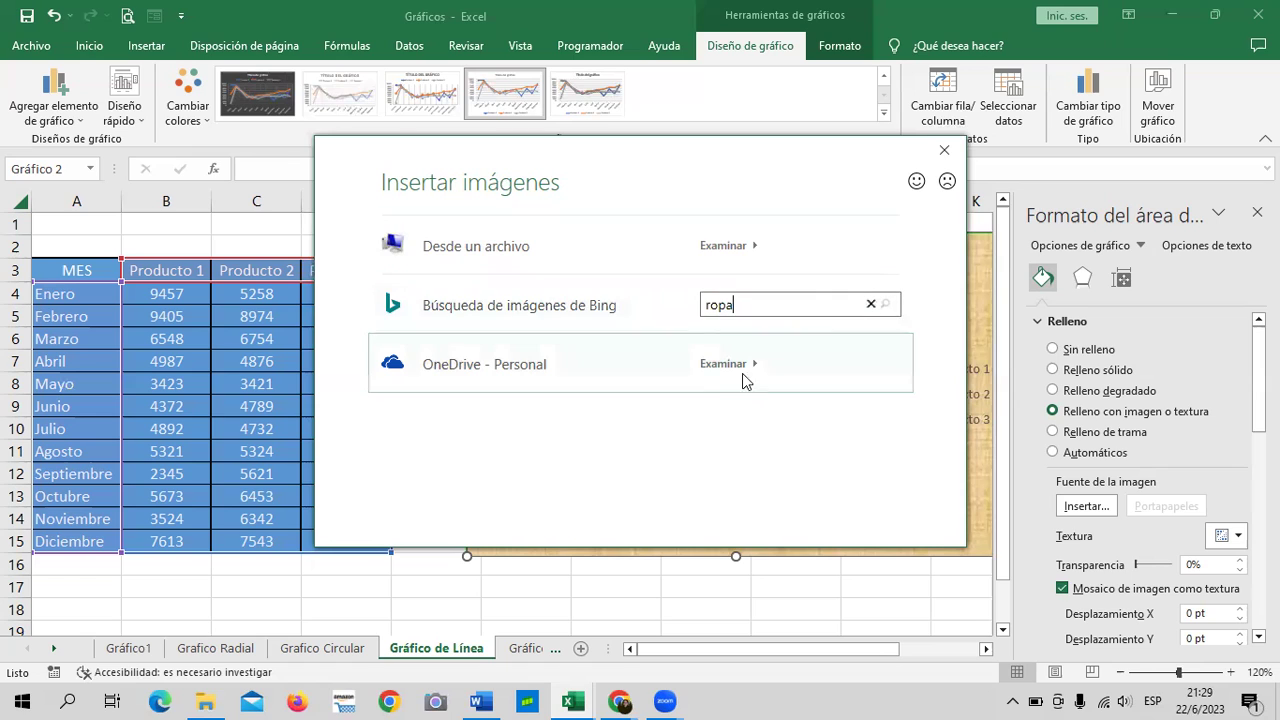
key("Return")
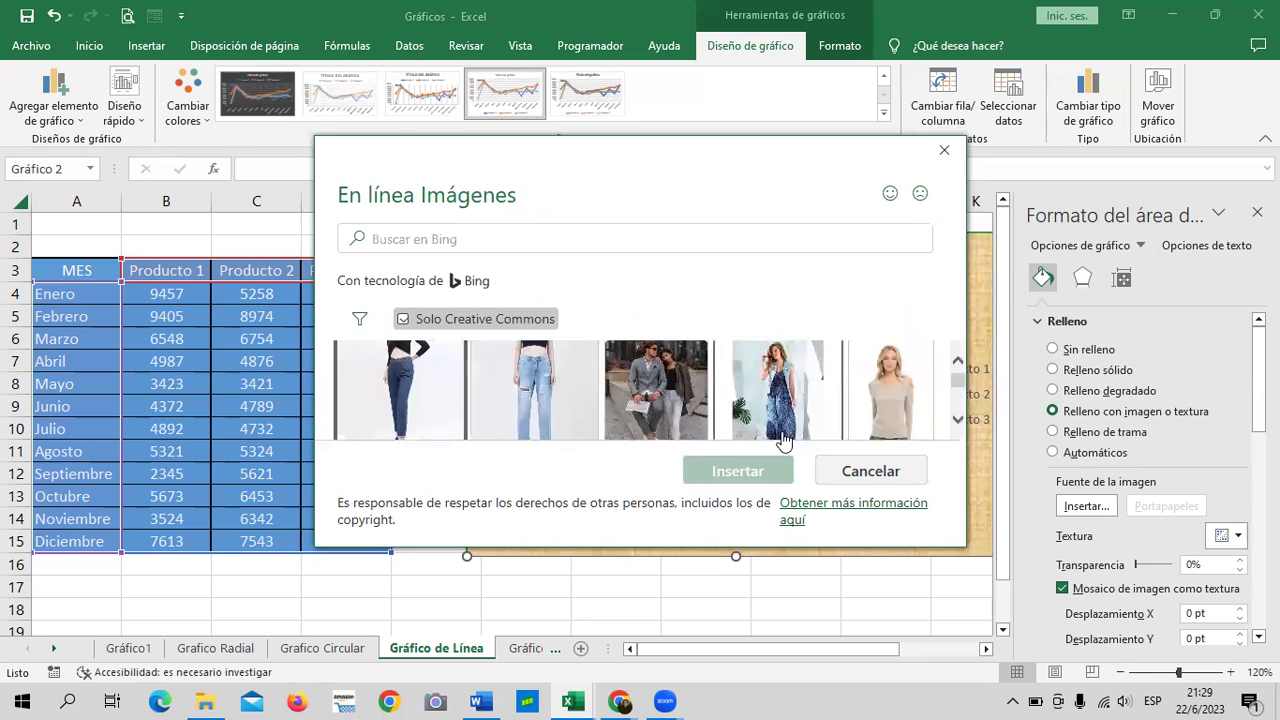
Scroll the 'ropa' results and insert the clothing-store photo as the chart background.
left_click(957, 426)
left_click(957, 426)
left_click(957, 426)
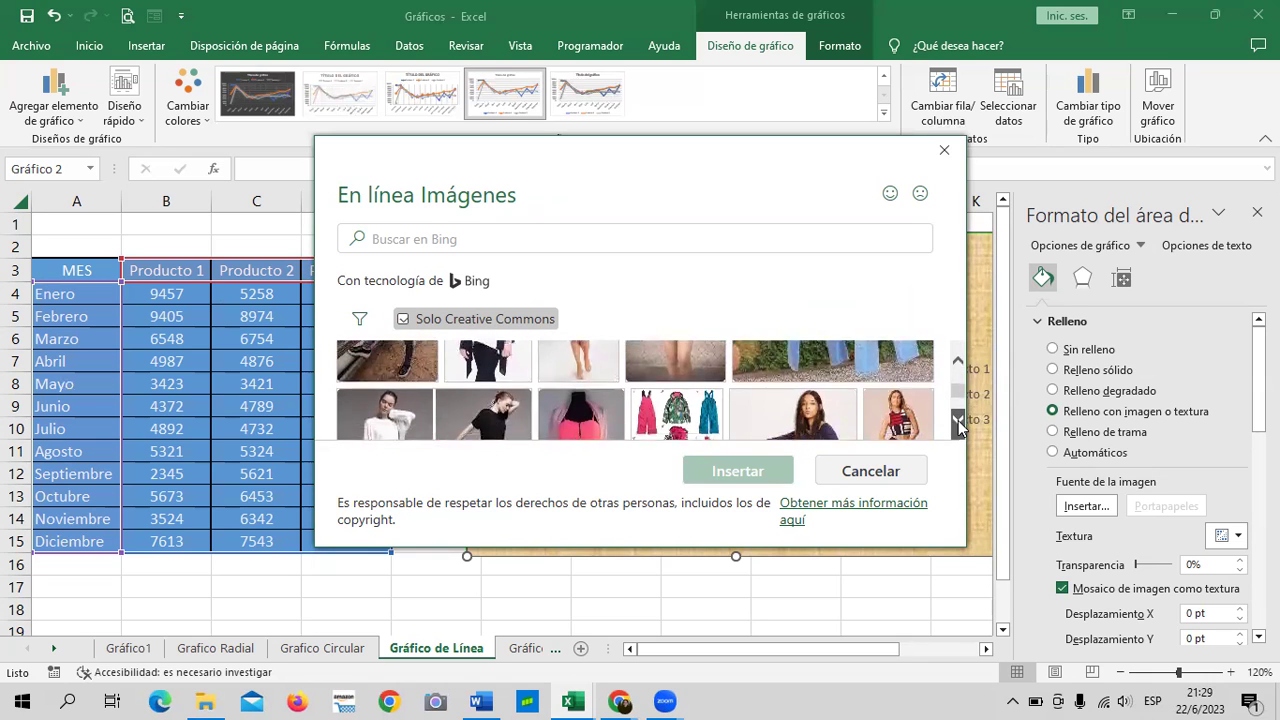
left_click(957, 426)
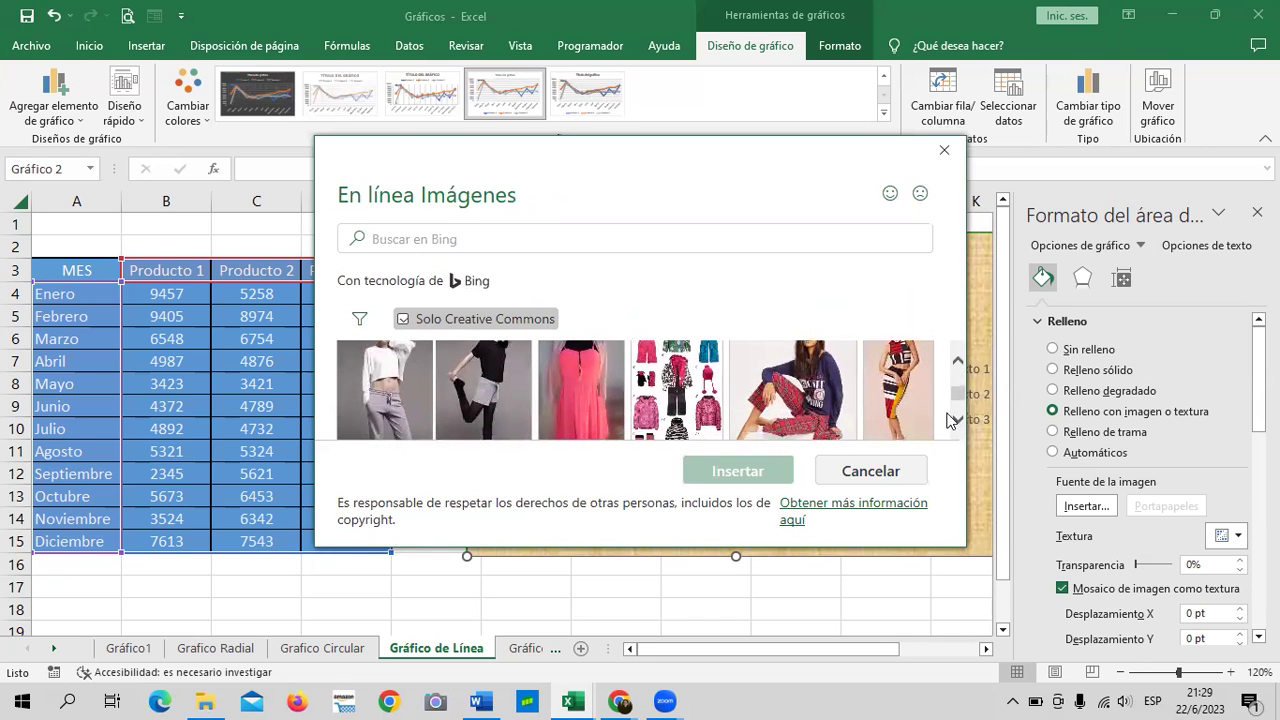
left_click(957, 425)
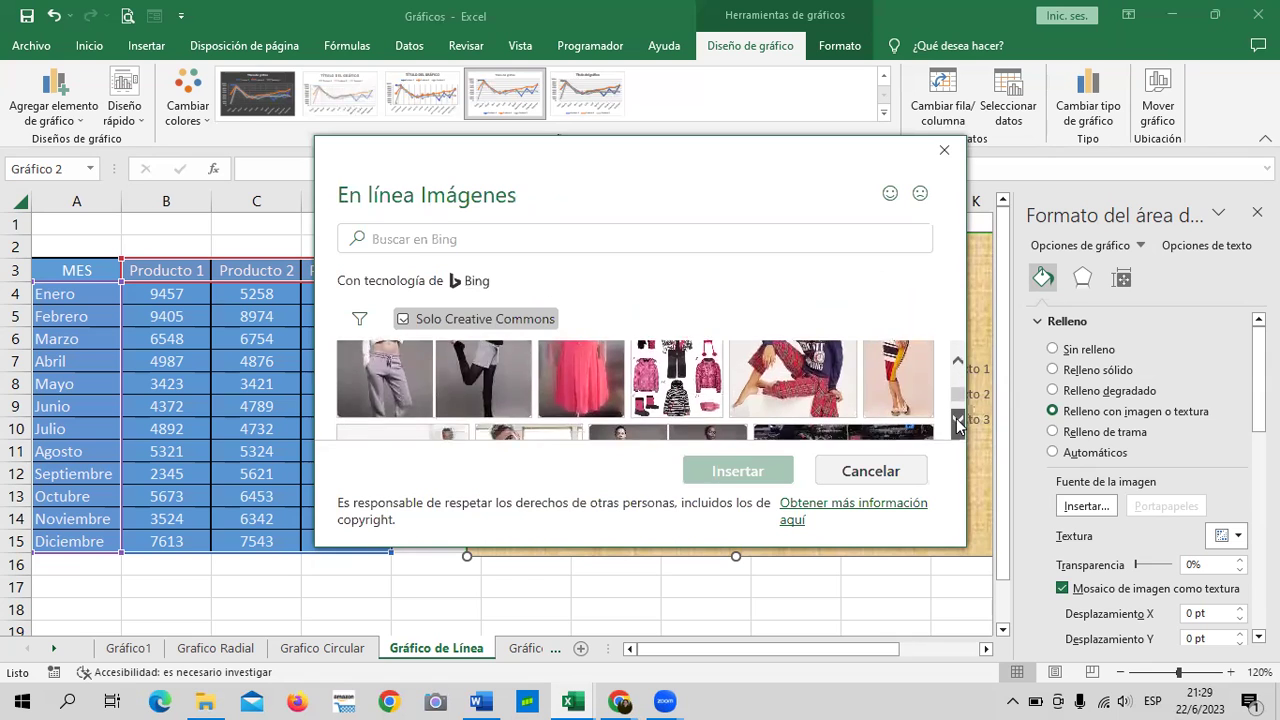
left_click(957, 425)
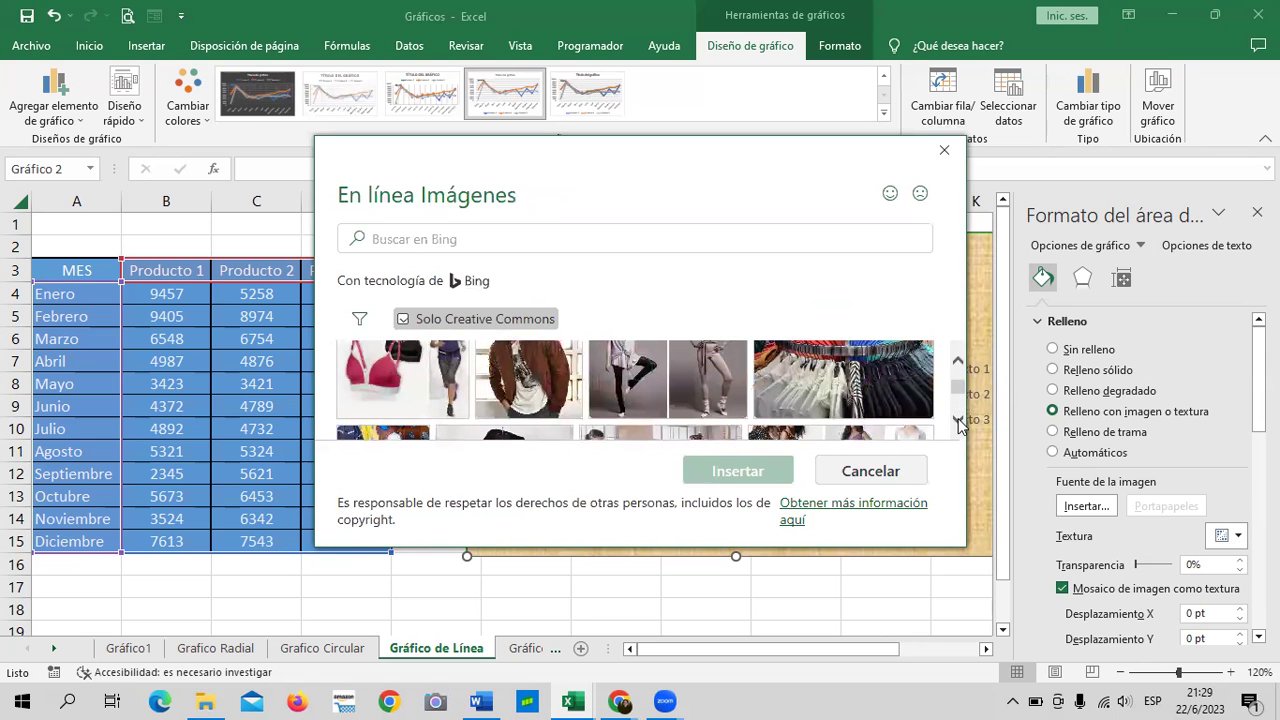
left_click(960, 422)
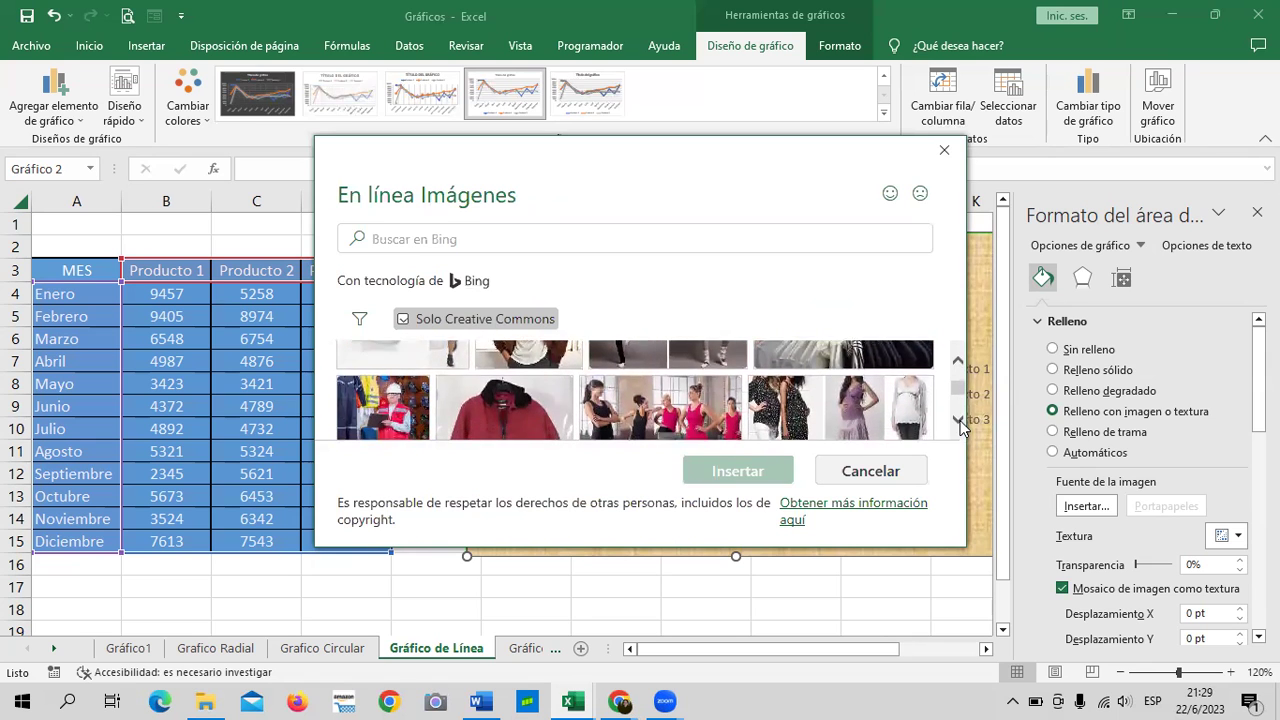
left_click(960, 420)
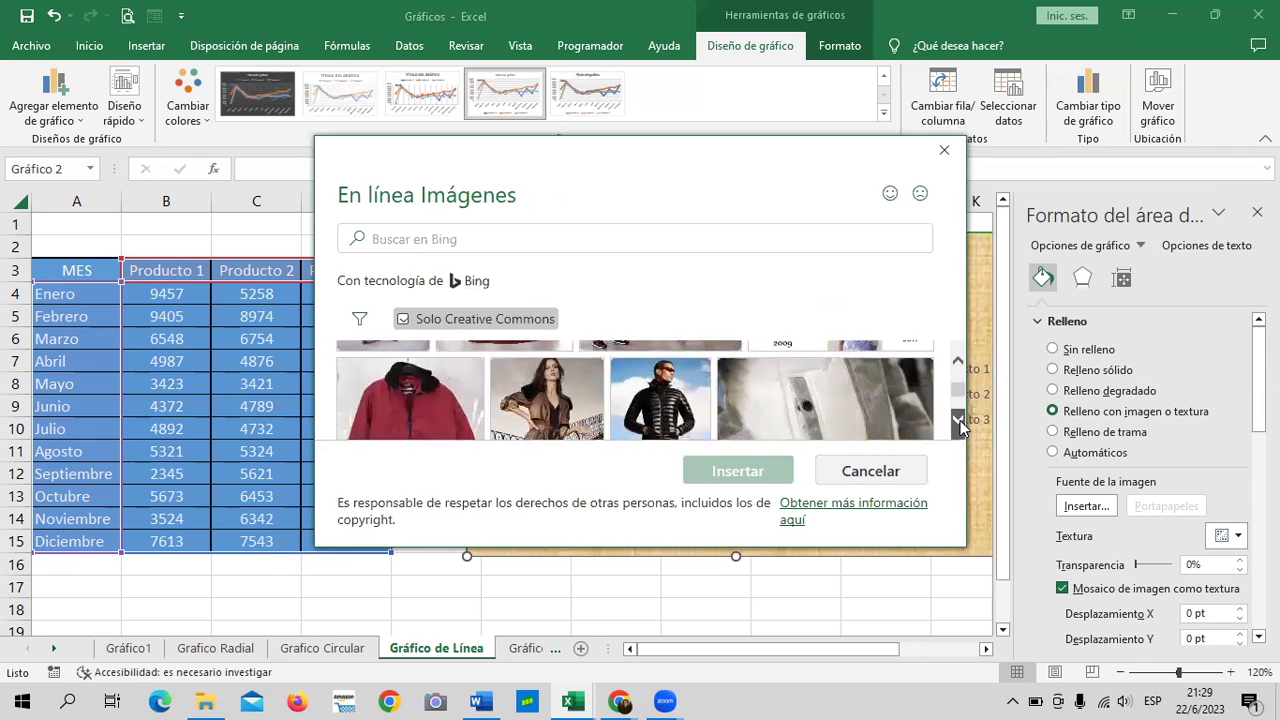
left_click(960, 420)
left_click(960, 420)
left_click(958, 420)
left_click(958, 420)
left_click(958, 420)
left_click(958, 420)
left_click(958, 420)
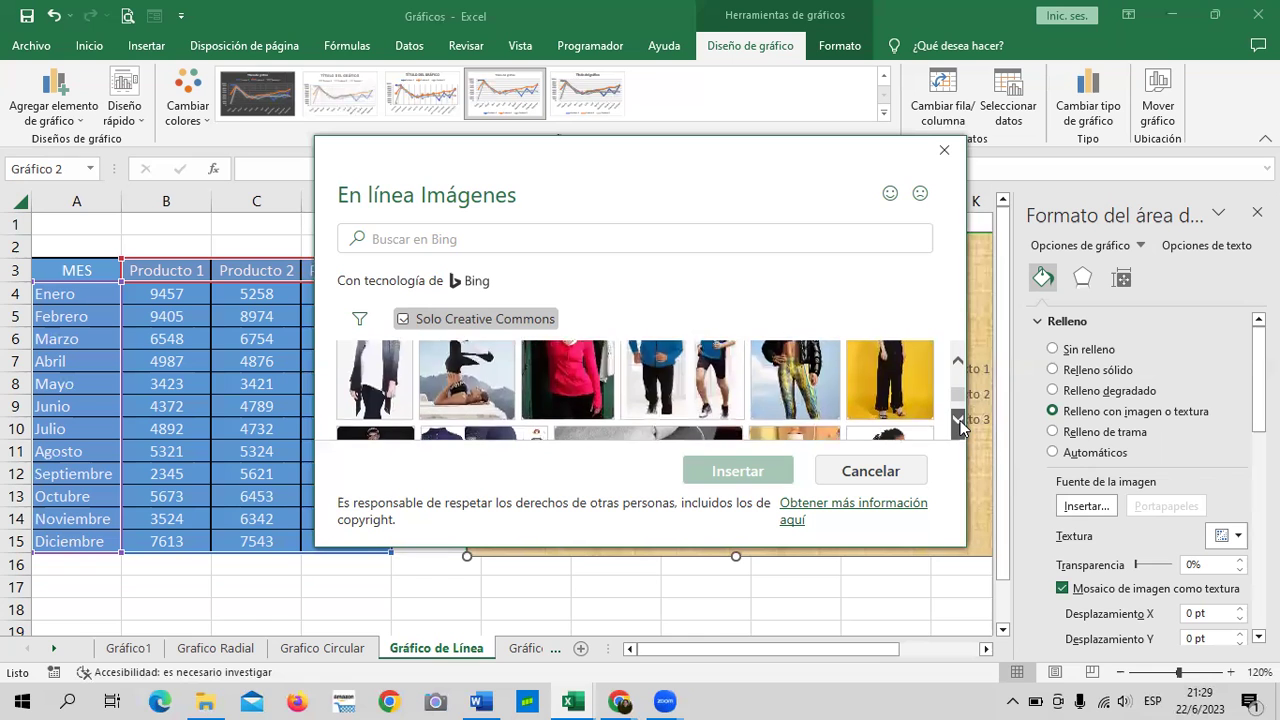
left_click(958, 420)
left_click(958, 420)
left_click(958, 420)
left_click(958, 420)
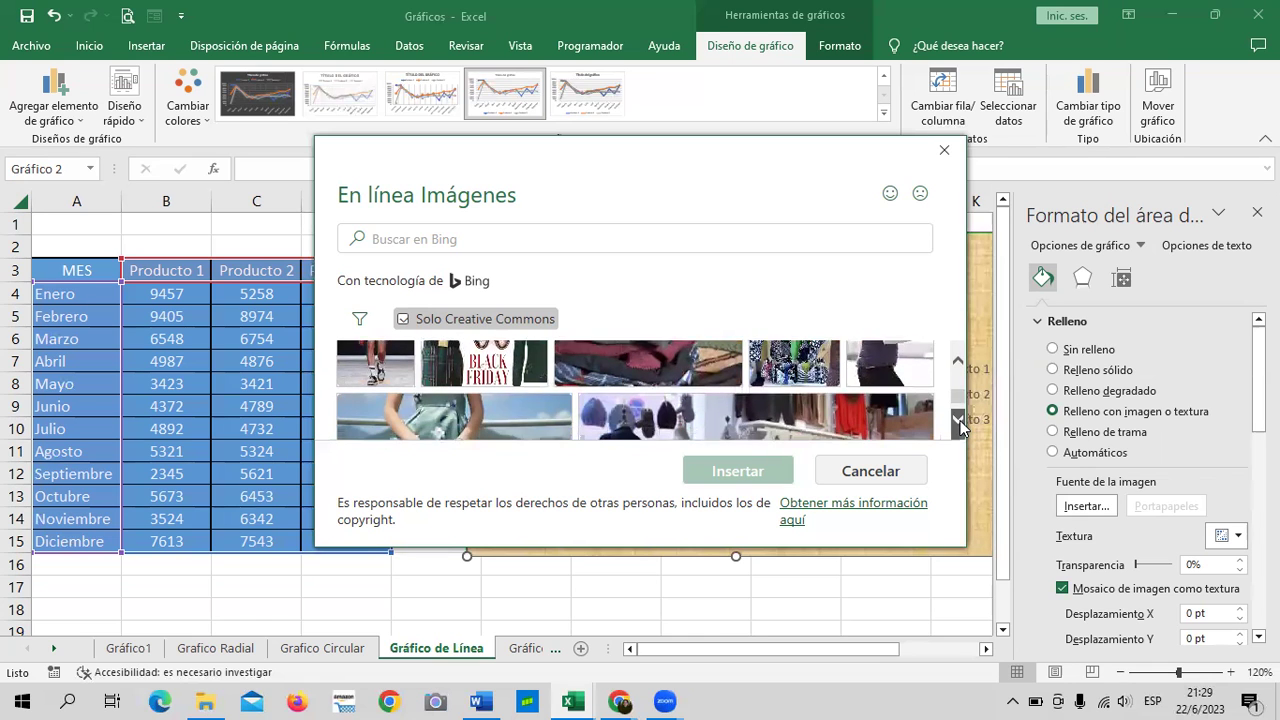
left_click(958, 420)
left_click(958, 420)
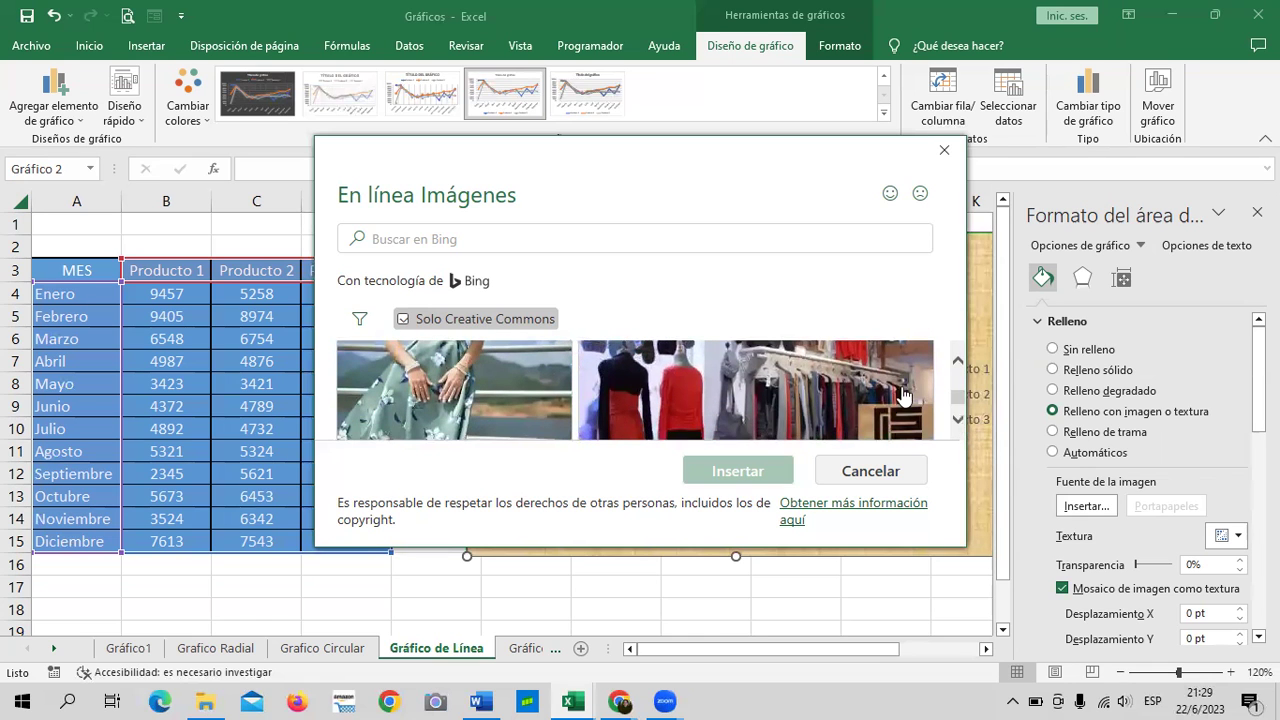
left_click(858, 380)
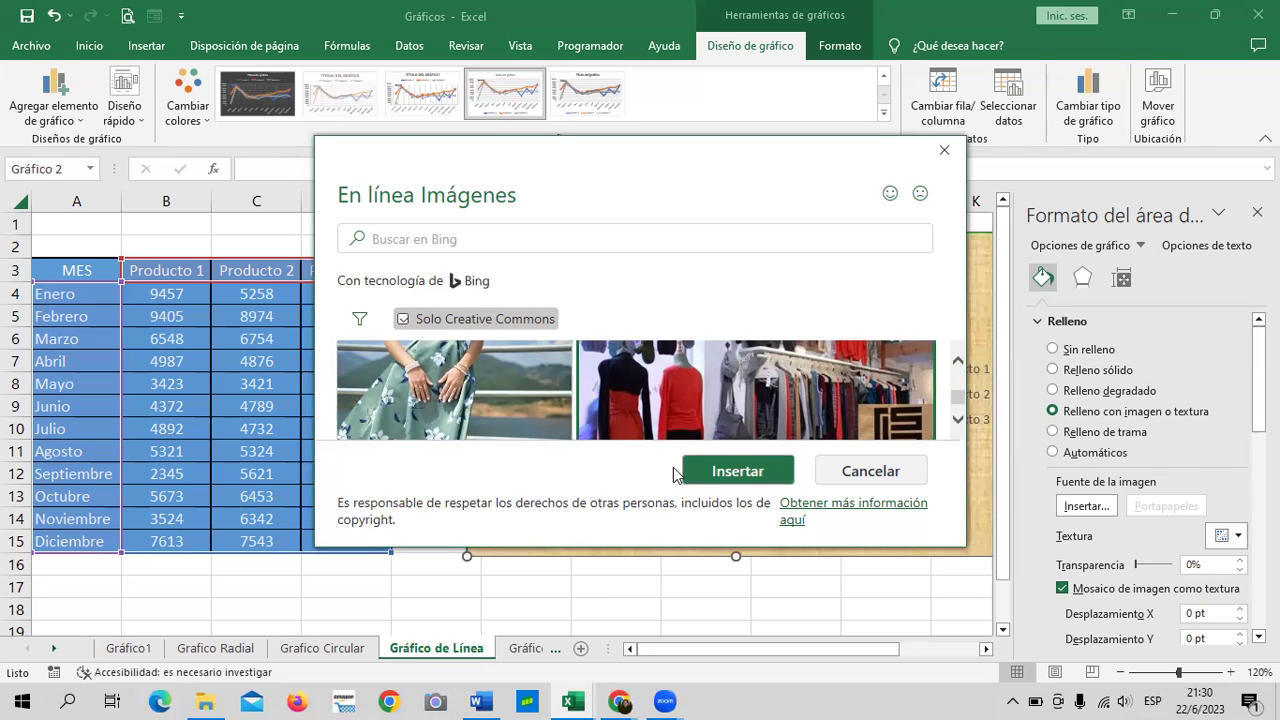
left_click(770, 471)
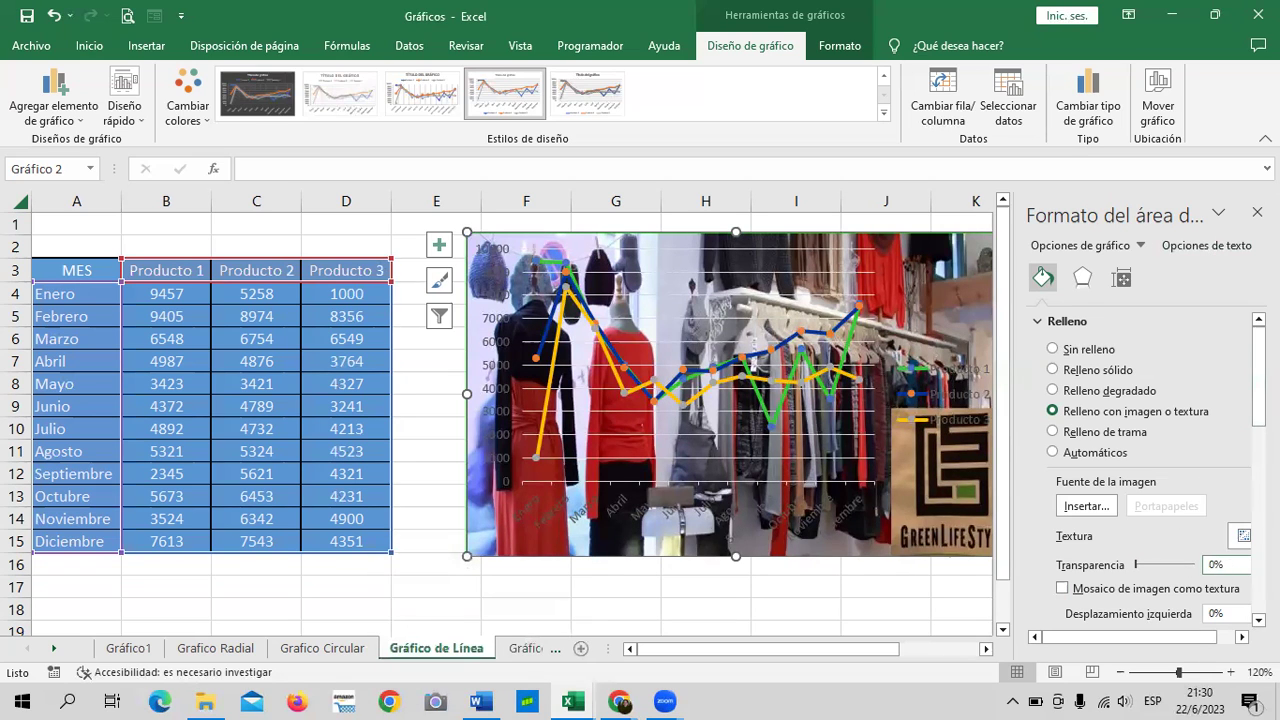
Set the background picture's transparency to 41% and close the Formato del área del gráfico pane.
left_click(1154, 571)
left_click_drag(1154, 570, 1160, 571)
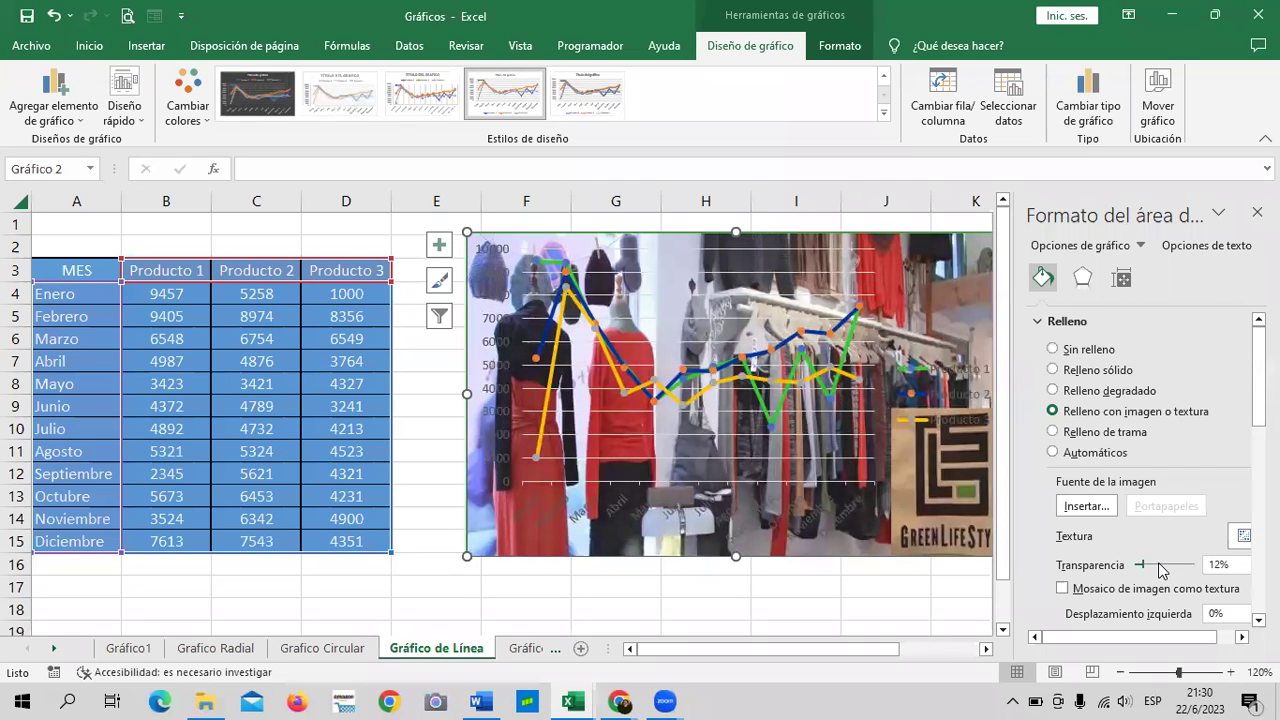
left_click(1161, 570)
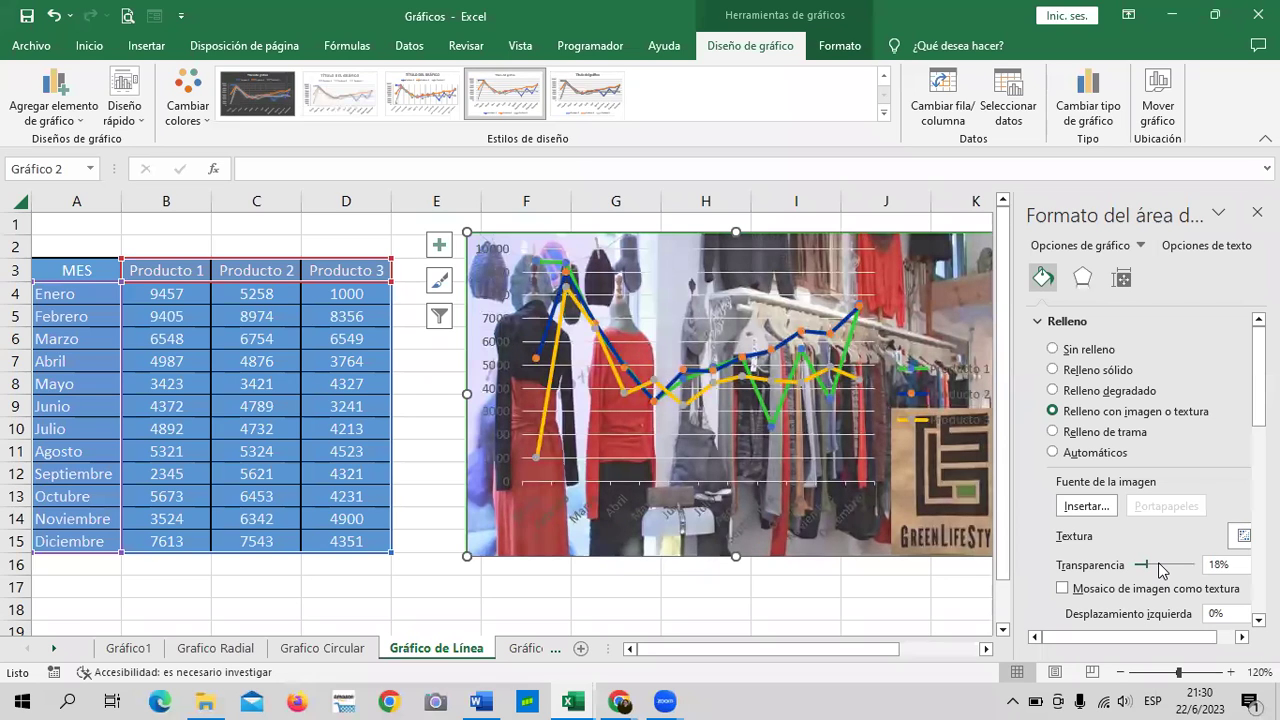
left_click(1161, 570)
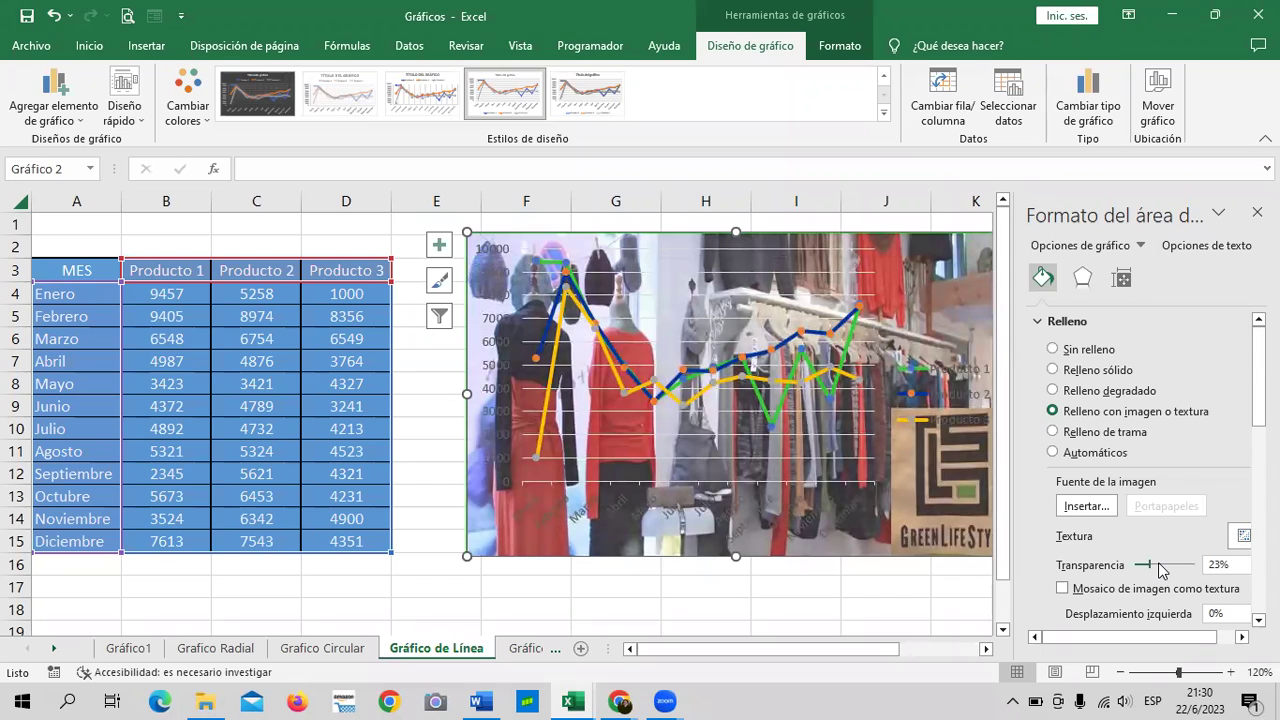
left_click(1161, 570)
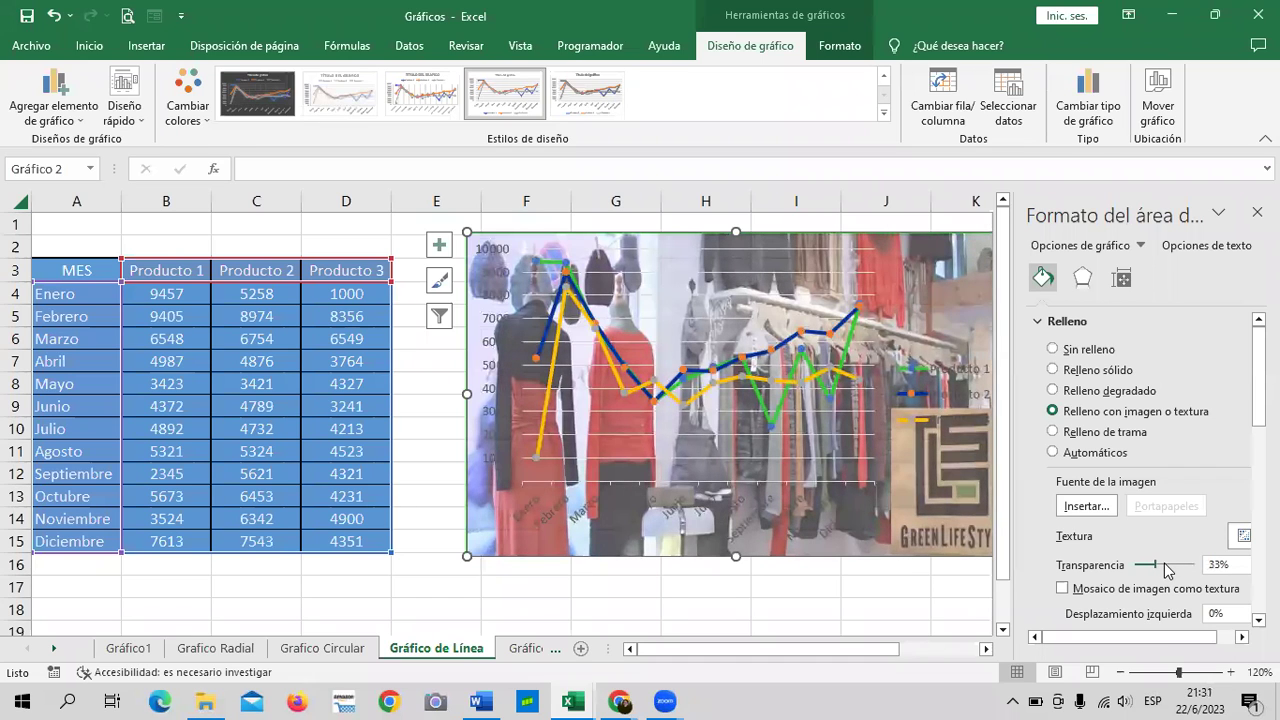
left_click(1167, 569)
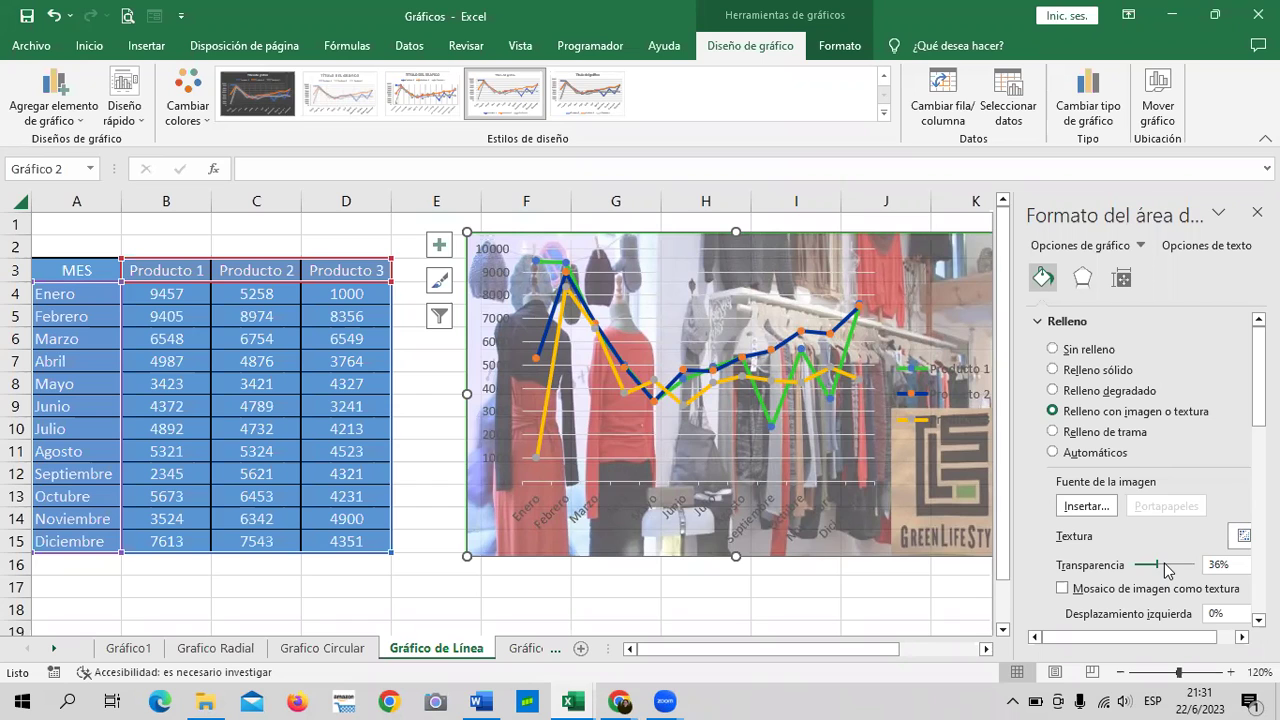
left_click_drag(1175, 569, 1176, 570)
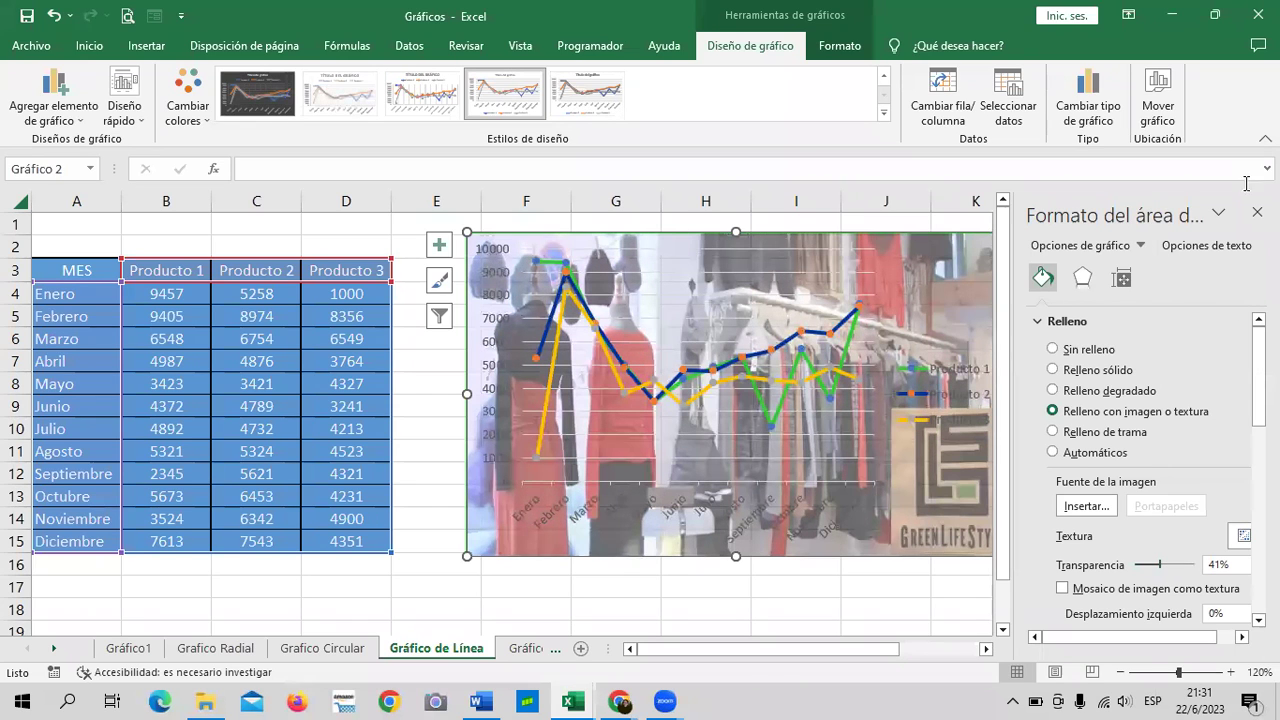
left_click(1257, 212)
left_click(1112, 383)
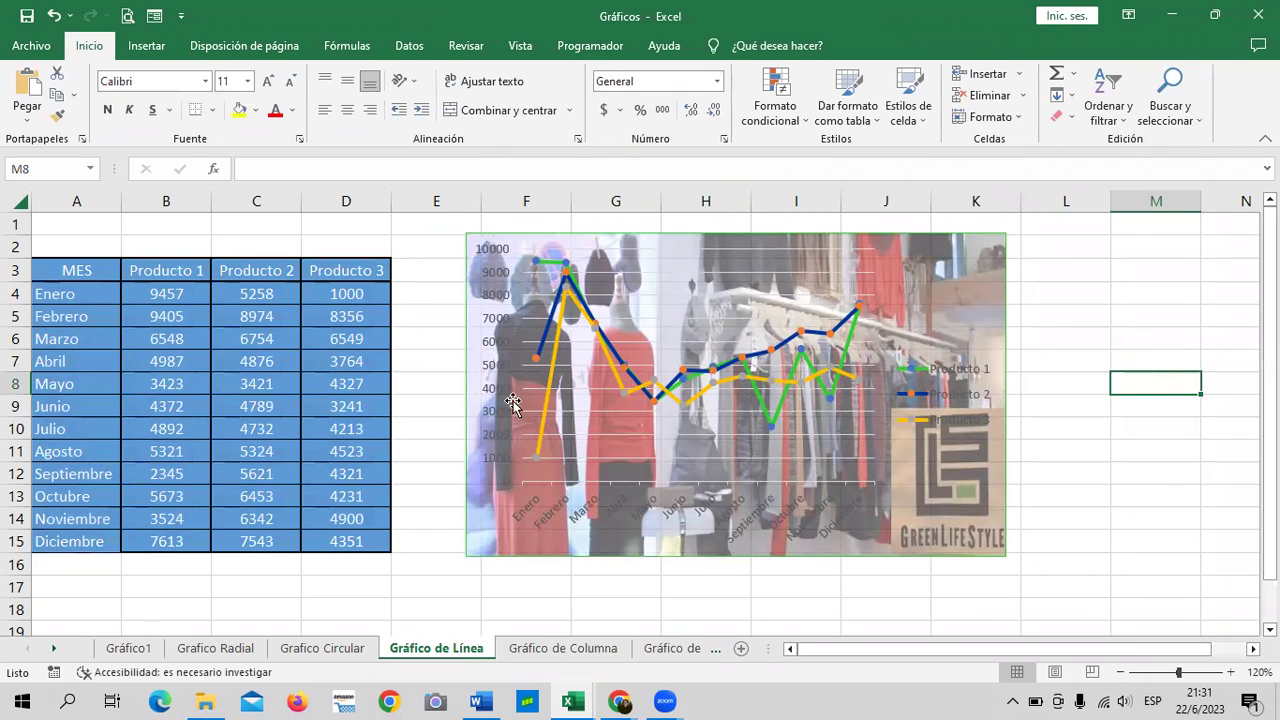
Select the chart's legend and axes while checking the Formato and Inicio formatting options.
left_click(909, 405)
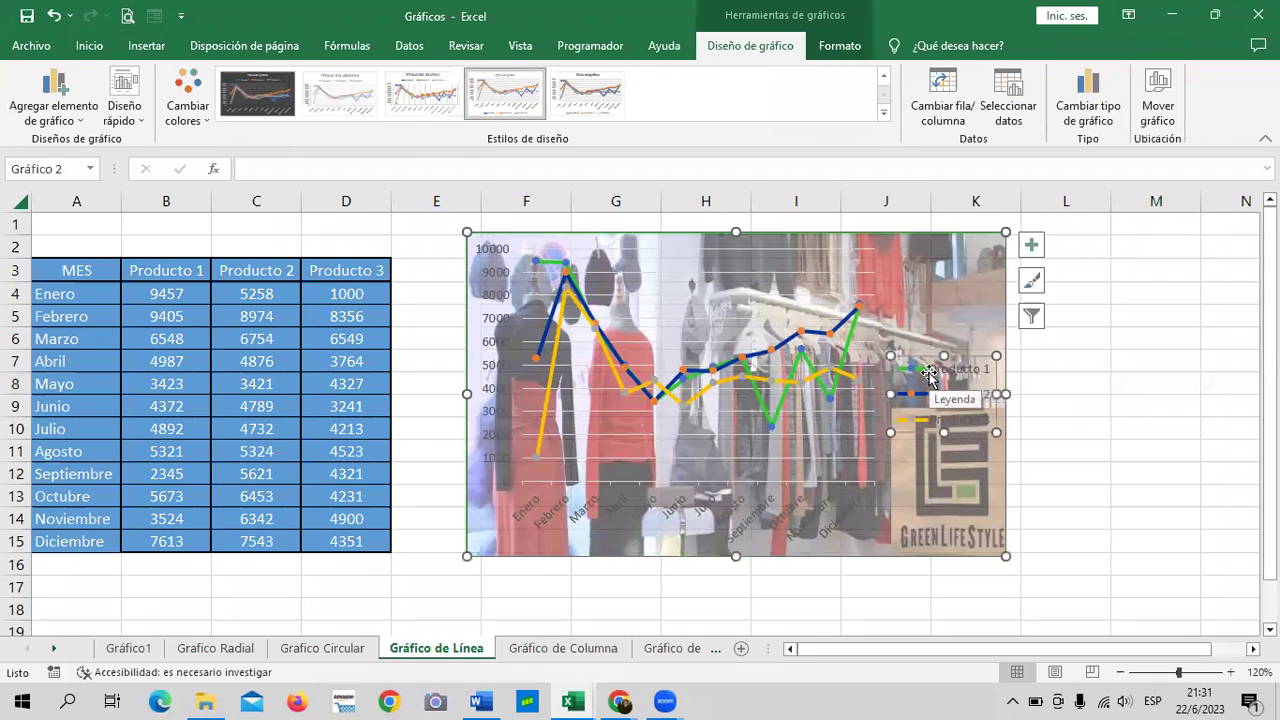
left_click(838, 50)
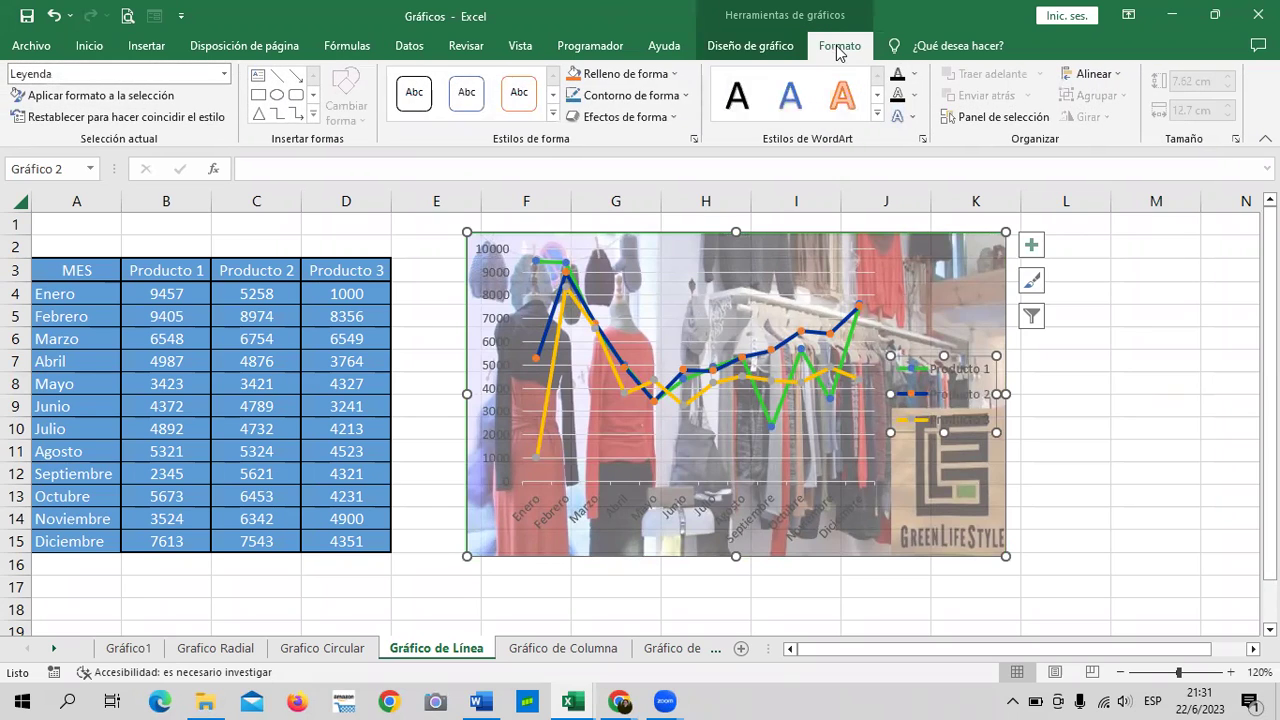
left_click(770, 530)
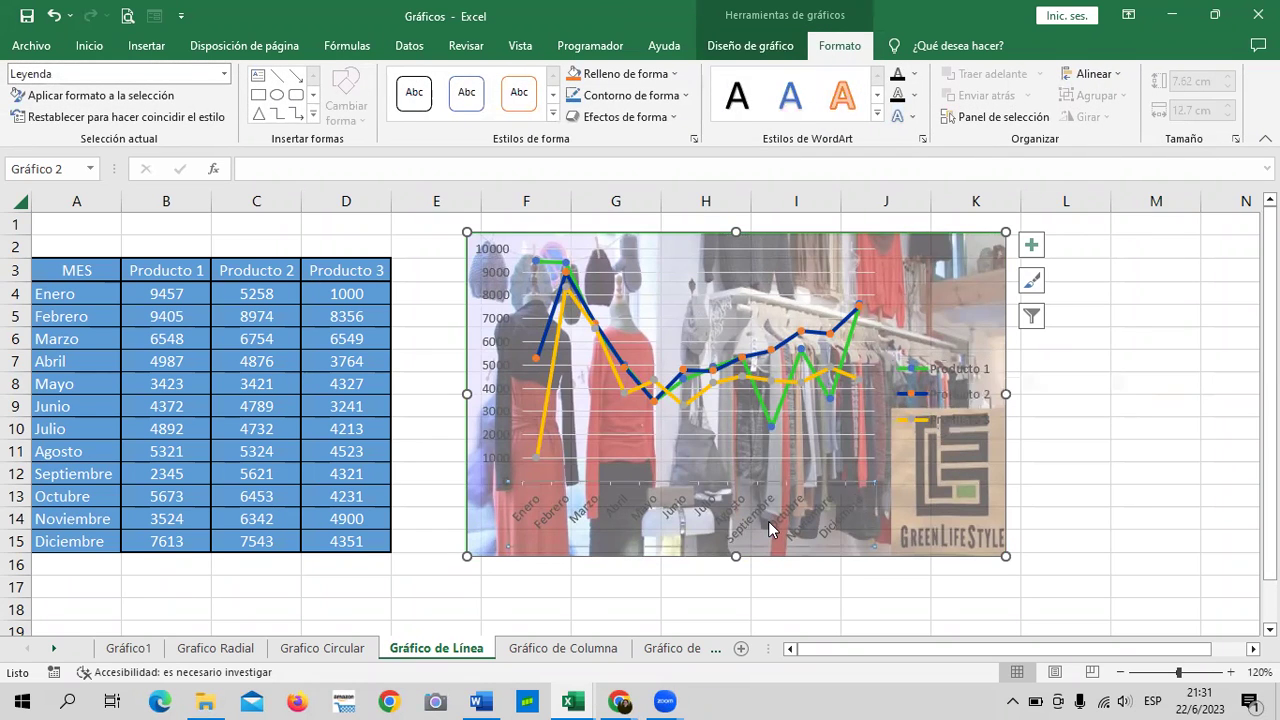
left_click(482, 380)
left_click(497, 302)
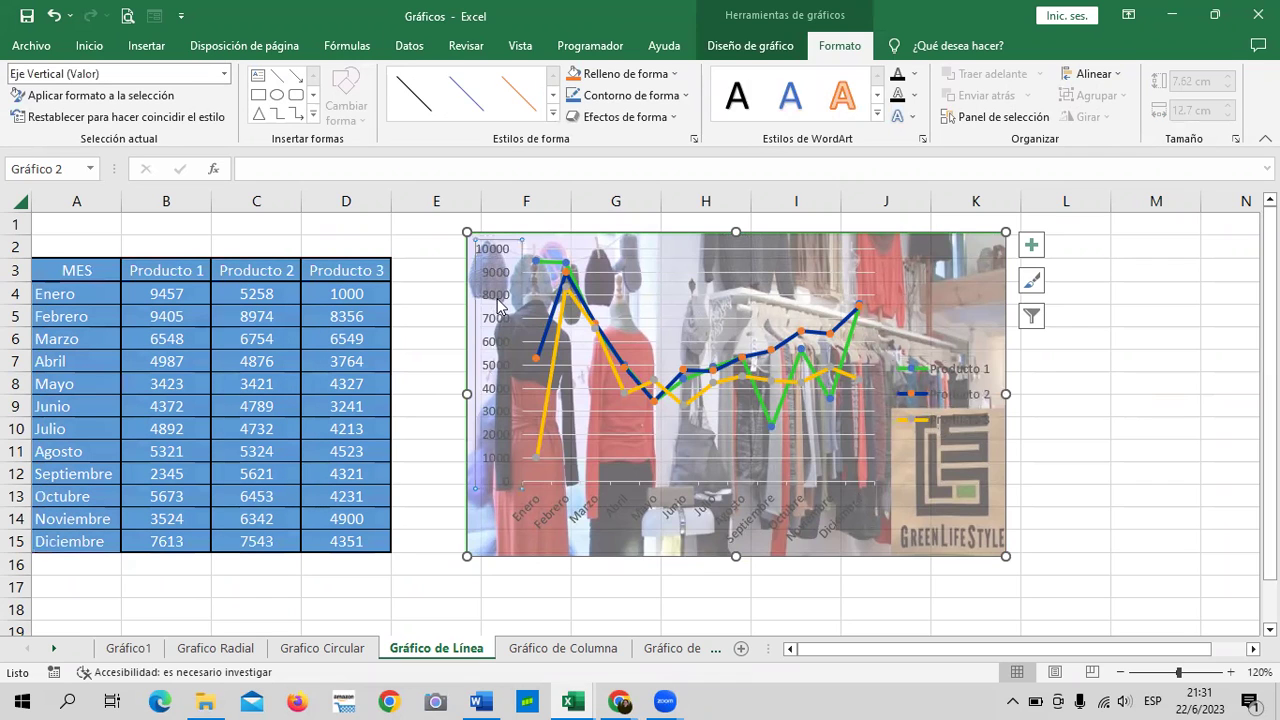
left_click(92, 46)
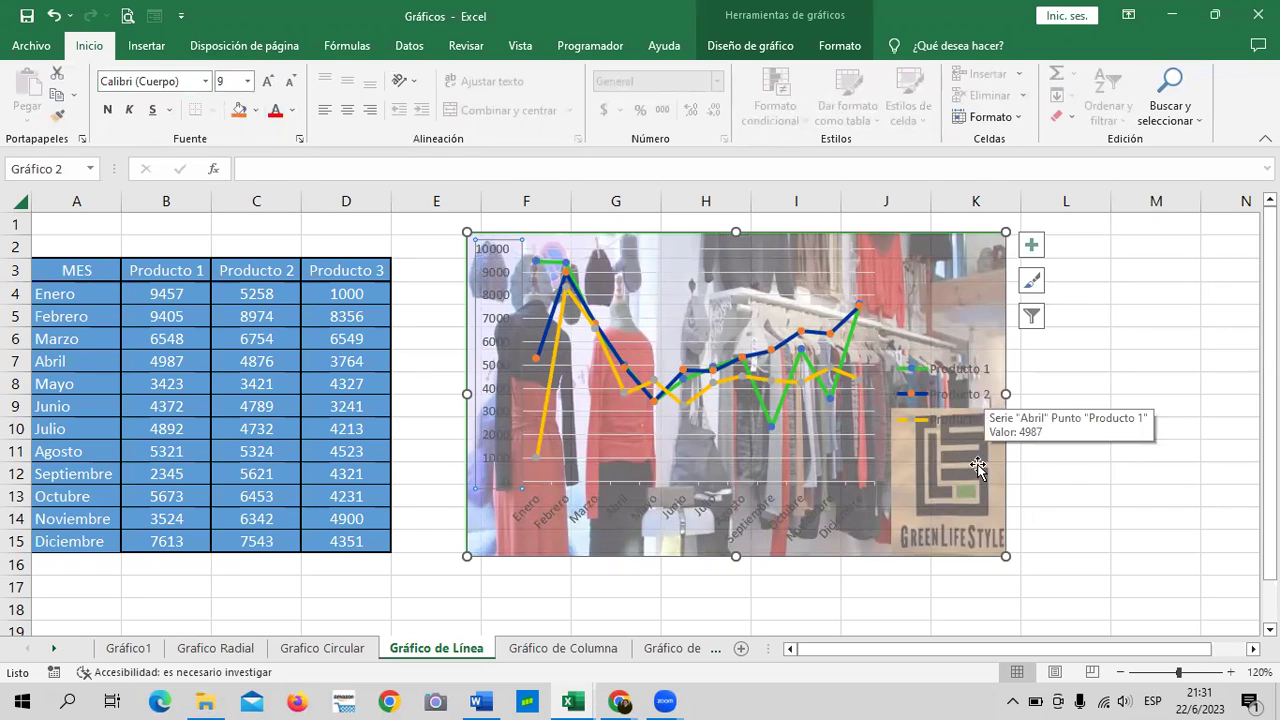
Apply black text fill to the legend, month axis labels and value axis numbers.
left_click(967, 424)
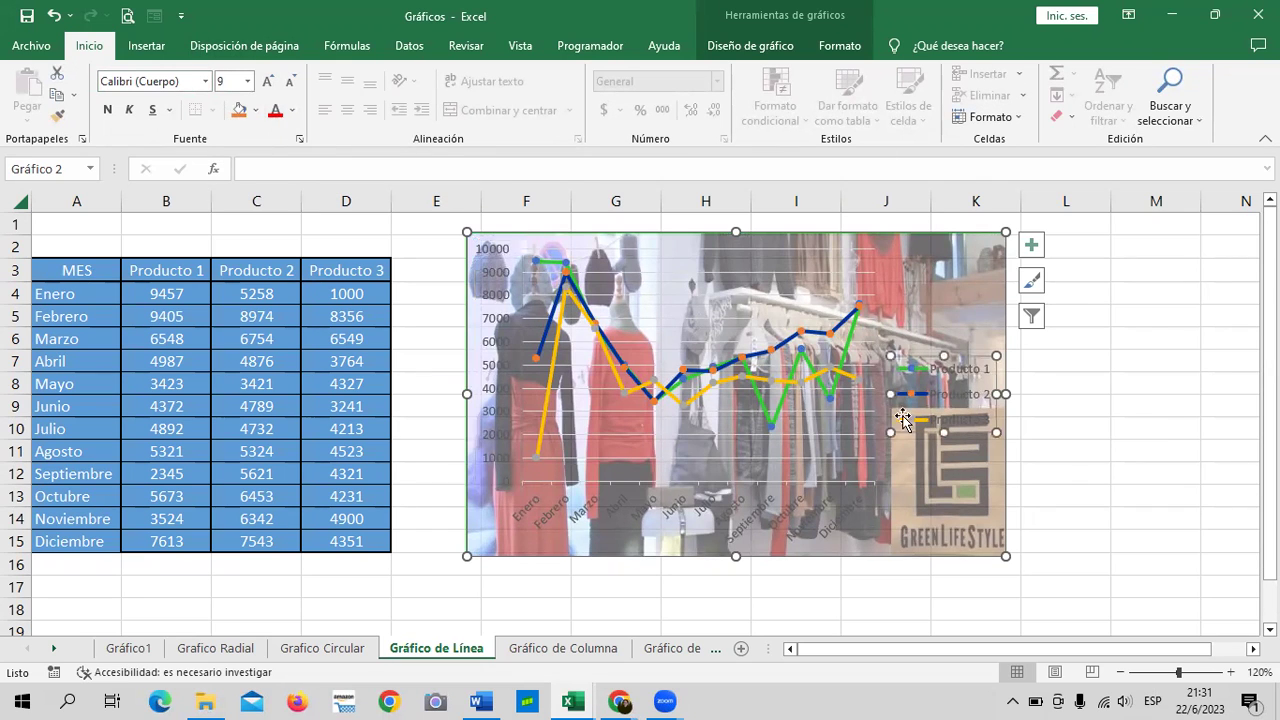
left_click(840, 46)
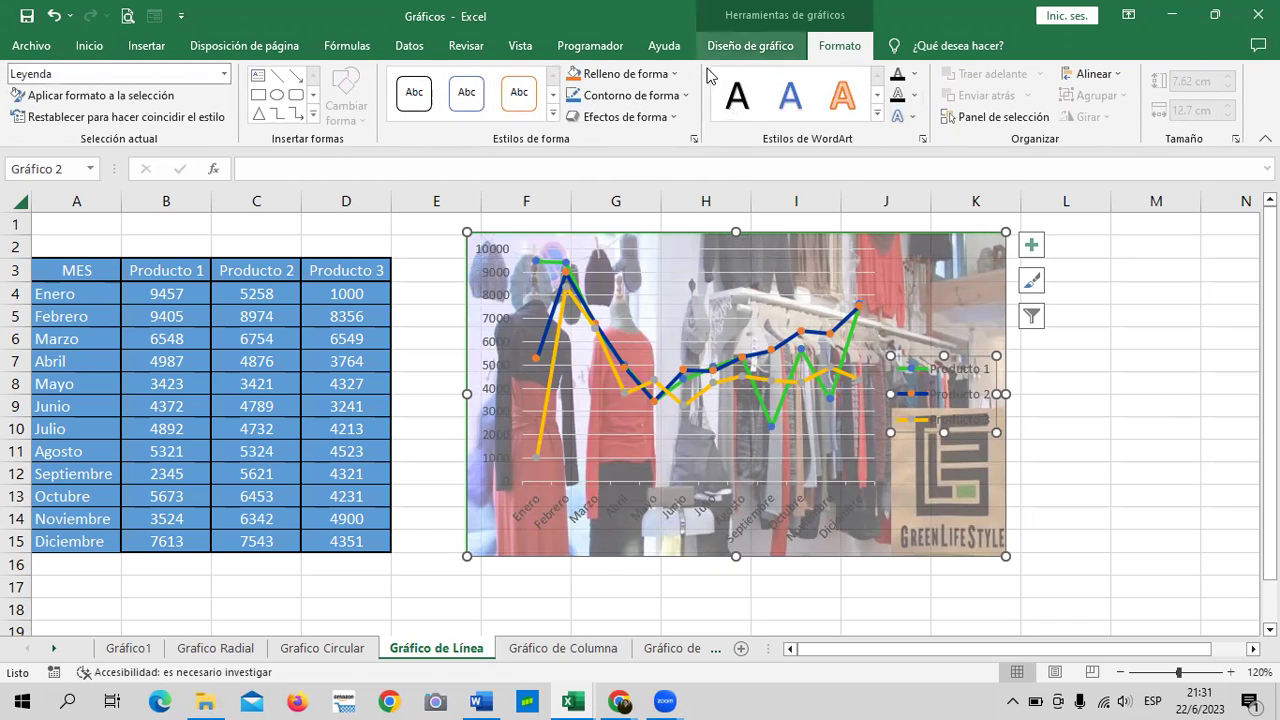
left_click(898, 78)
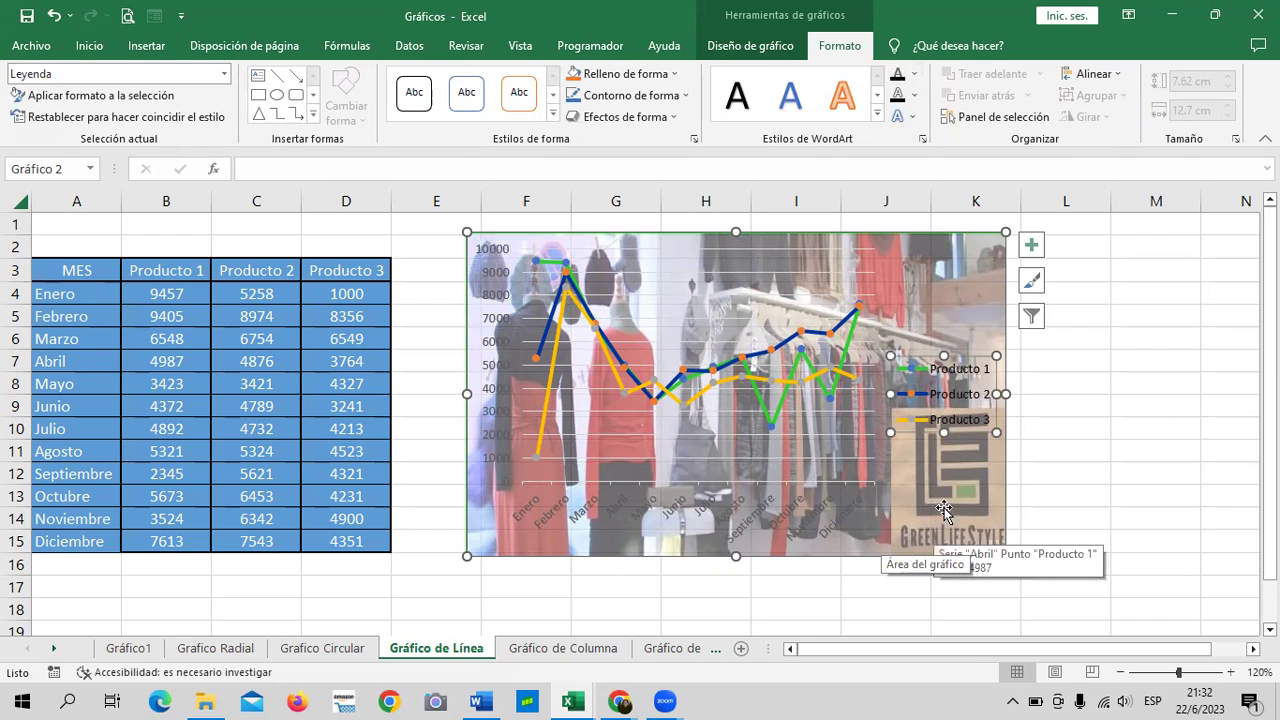
left_click(797, 517)
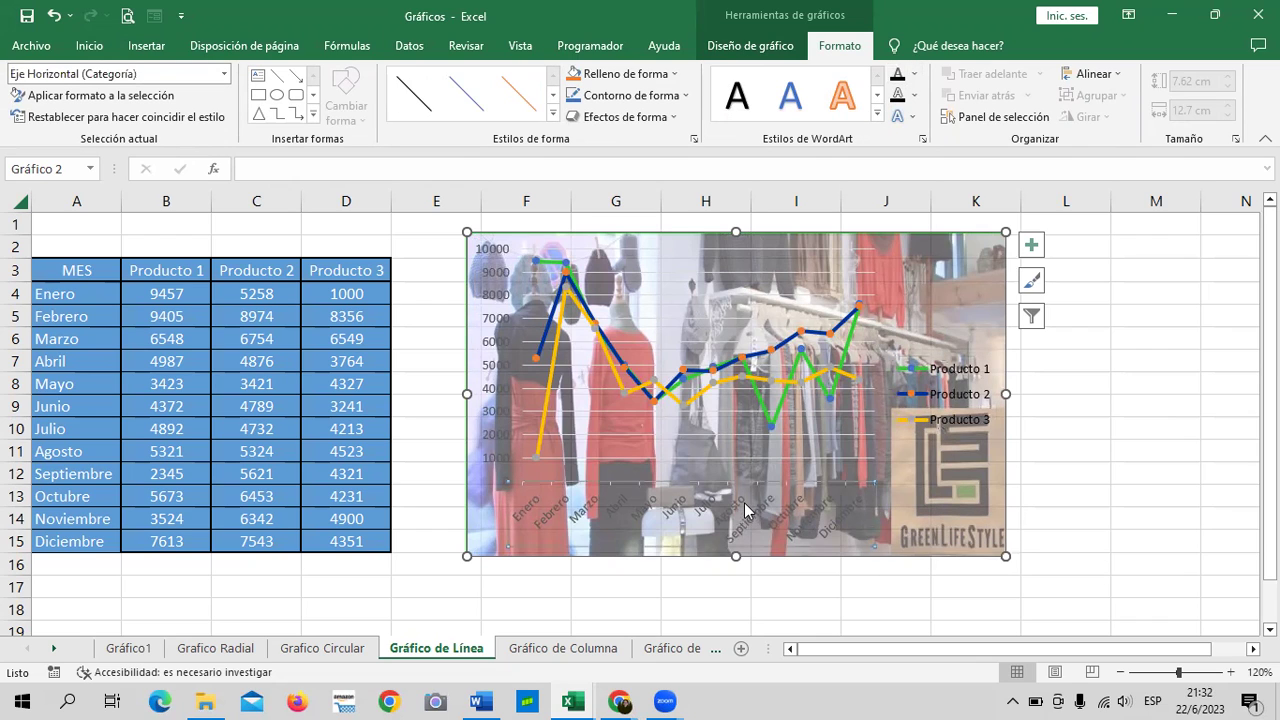
left_click(897, 76)
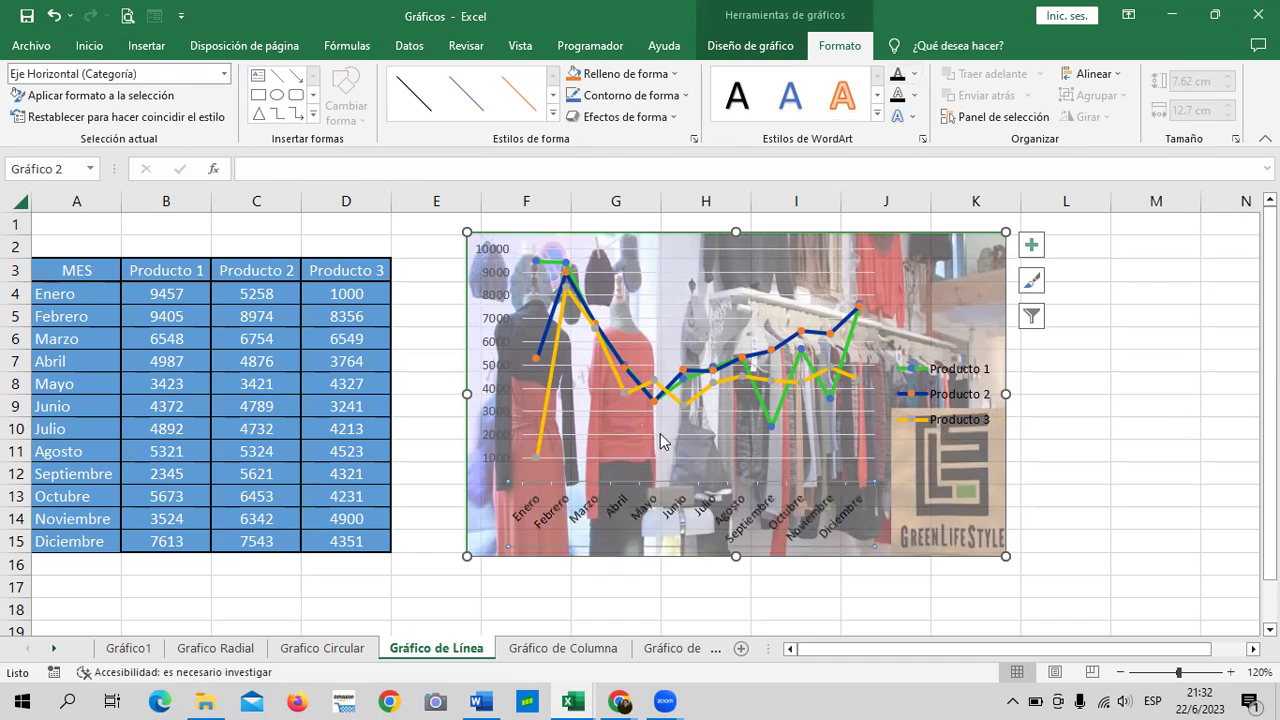
left_click(505, 438)
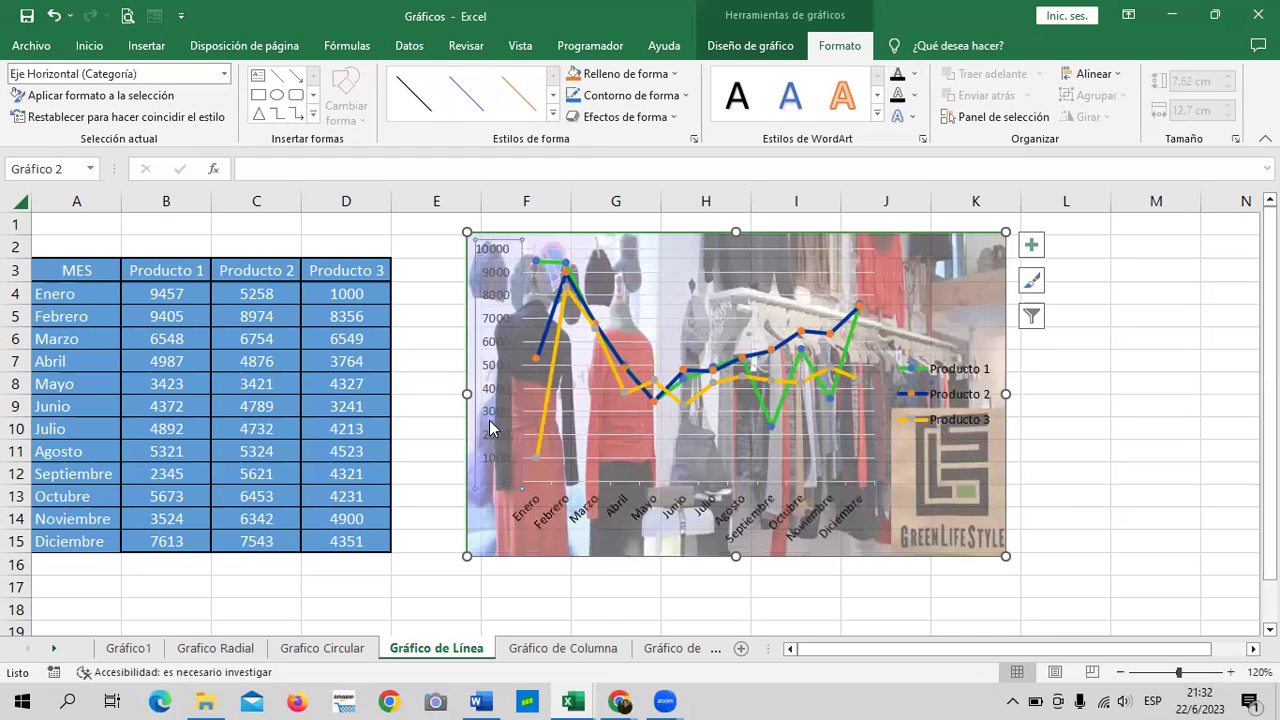
left_click(897, 77)
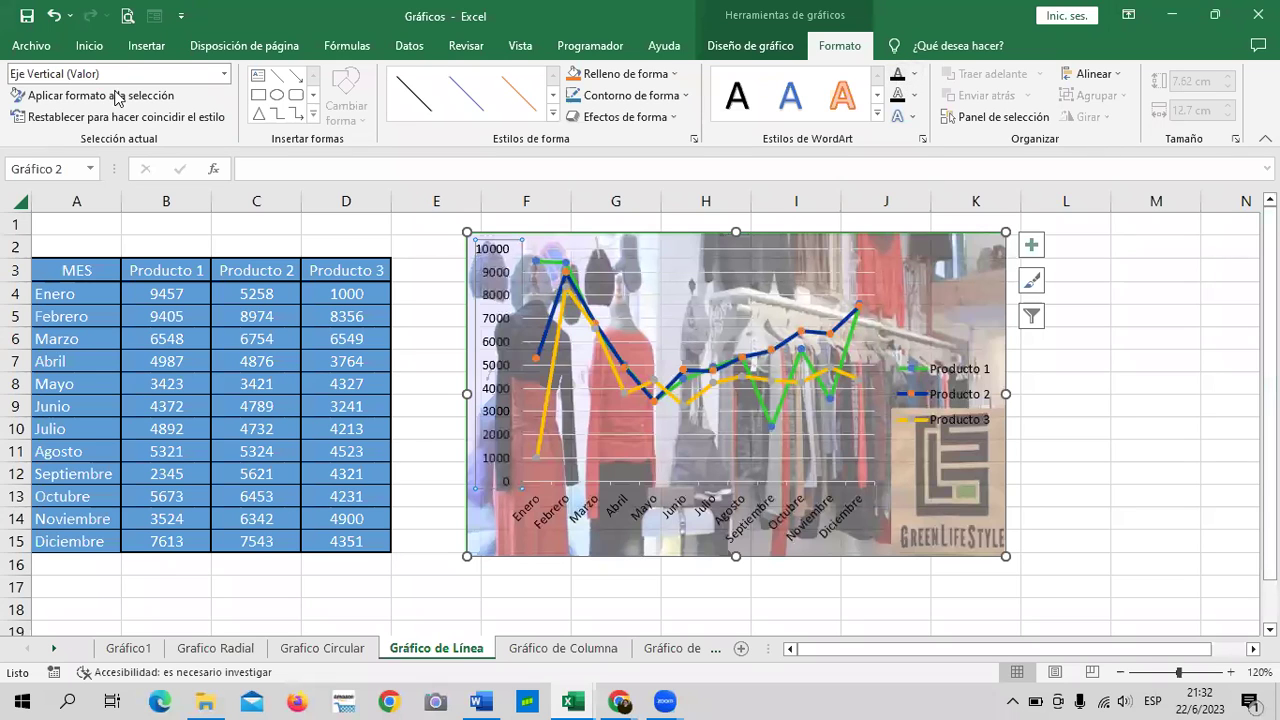
Browse WordArt text styles for the legend and select the Producto 2 and 3 entries.
left_click(89, 45)
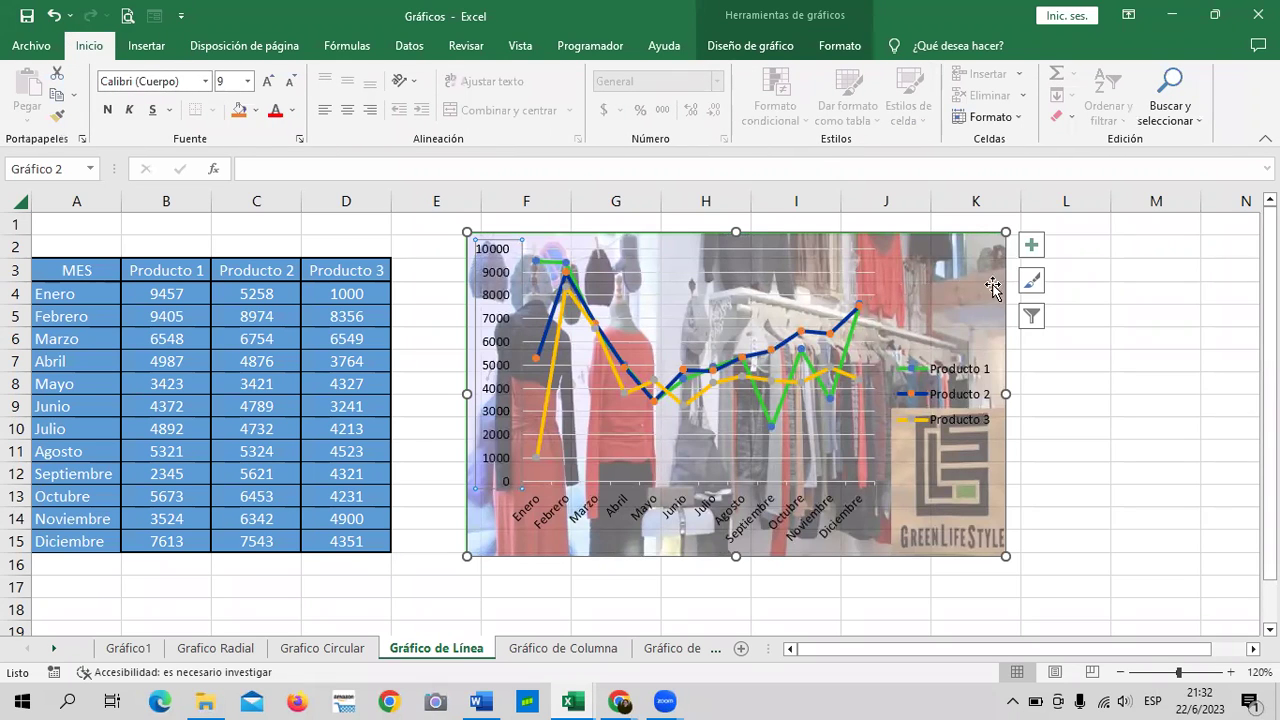
left_click(960, 375)
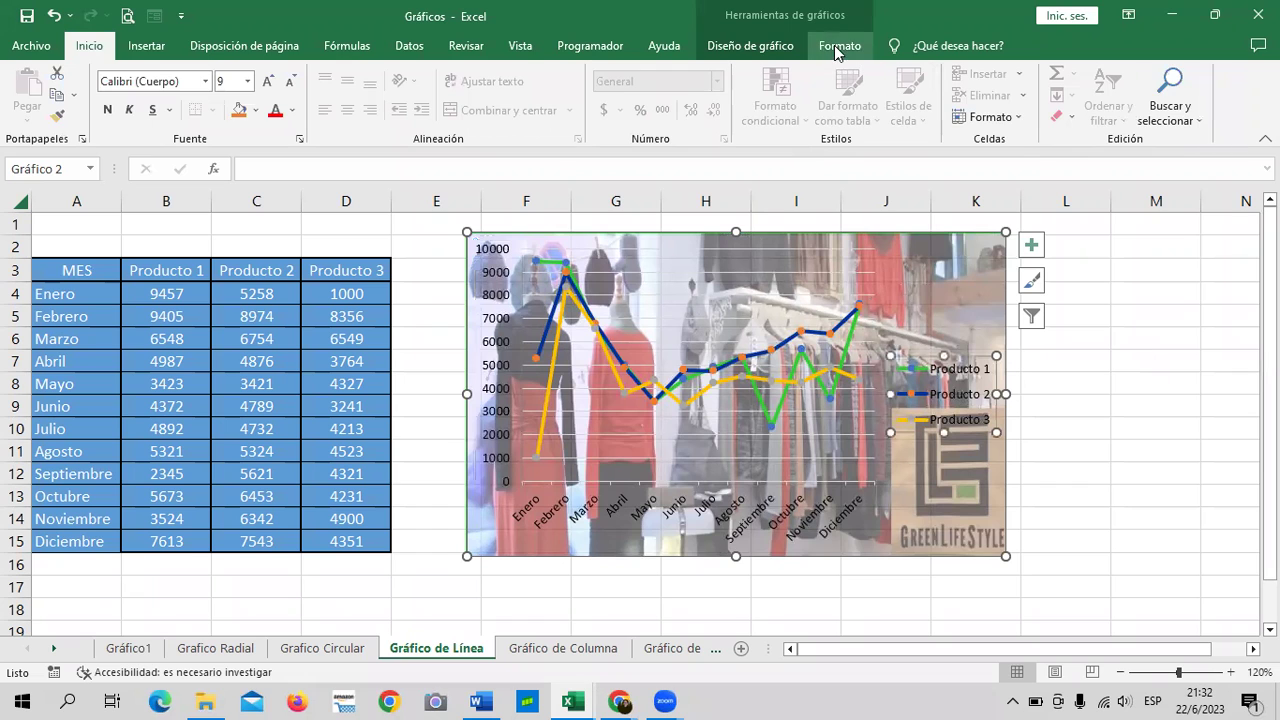
left_click(838, 46)
left_click(881, 117)
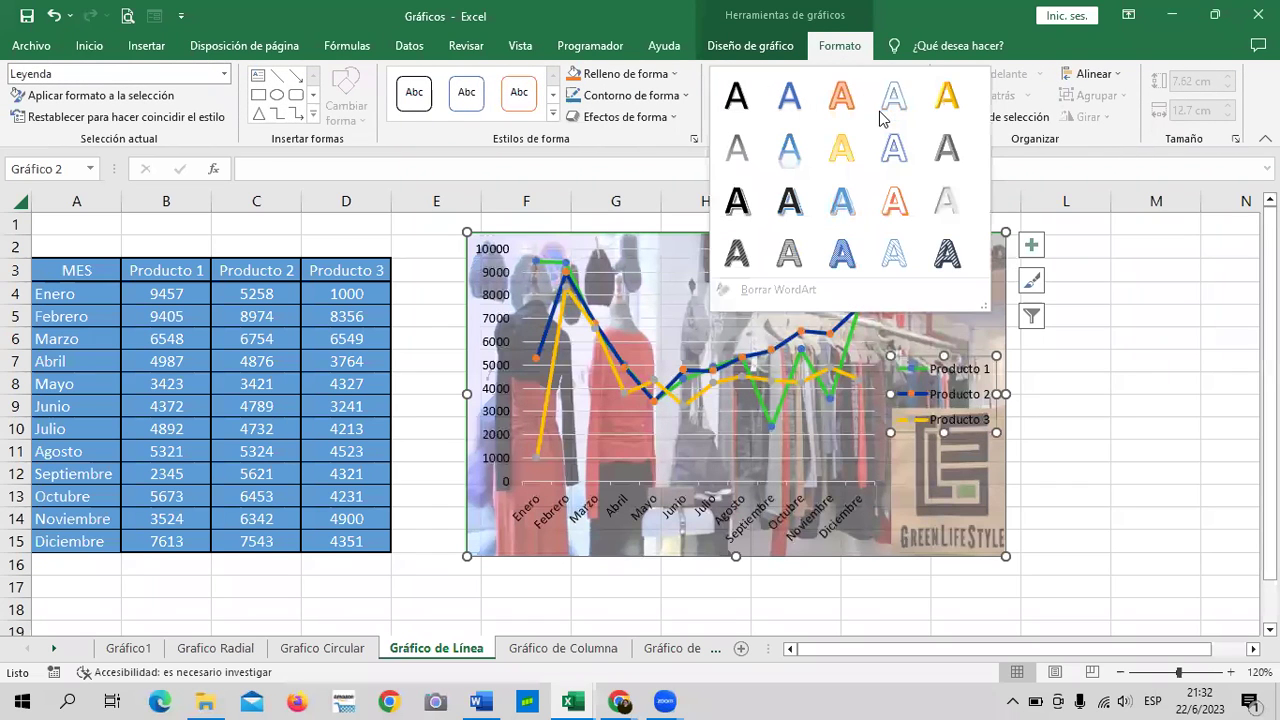
left_click(1020, 344)
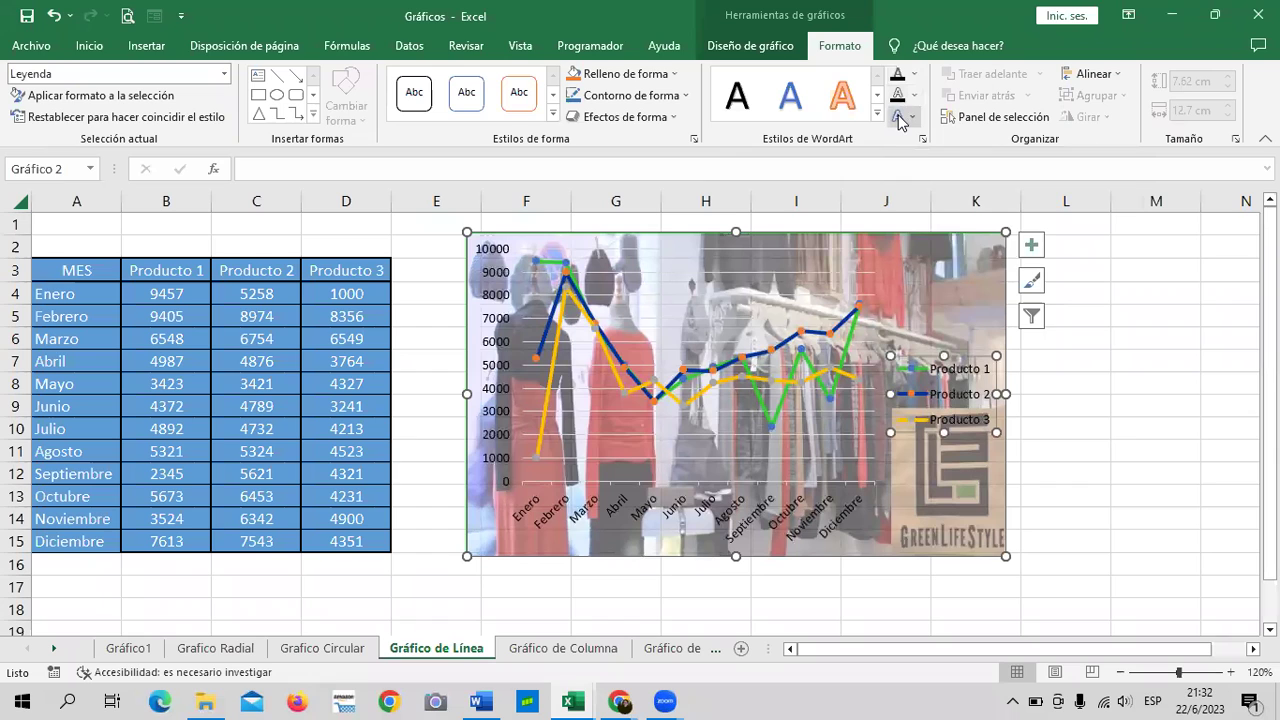
left_click(958, 398)
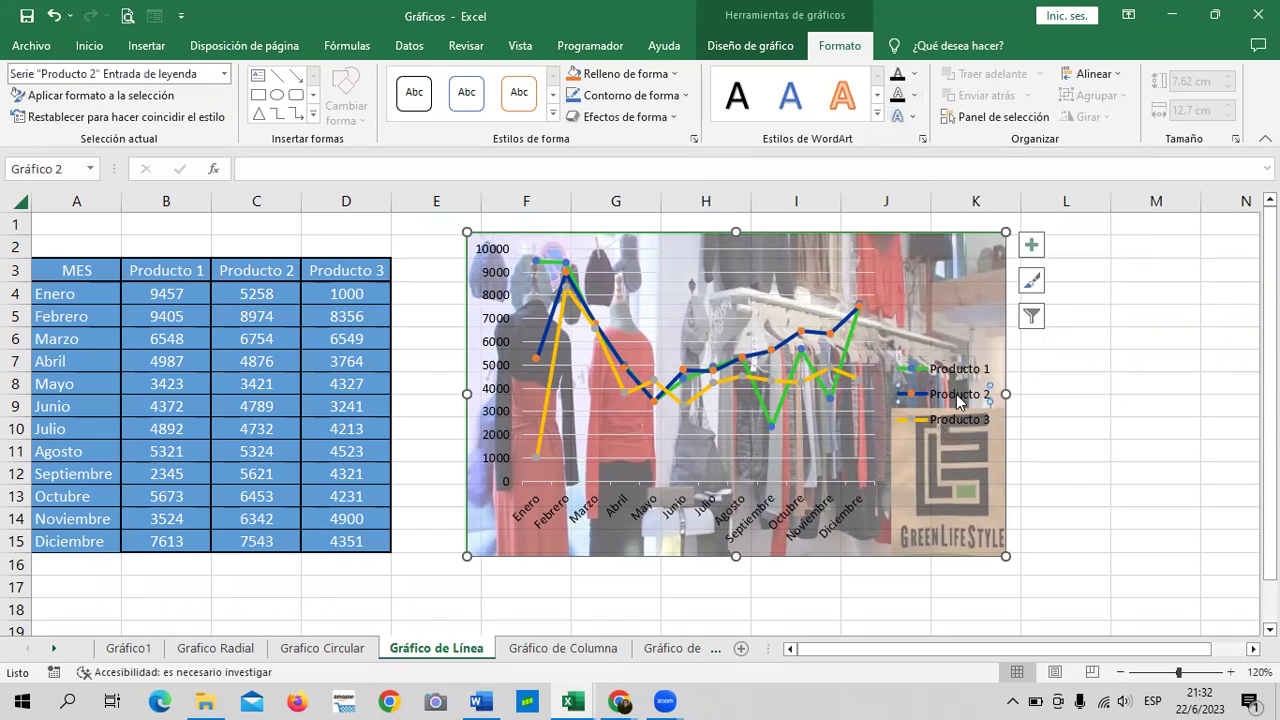
left_click(933, 412)
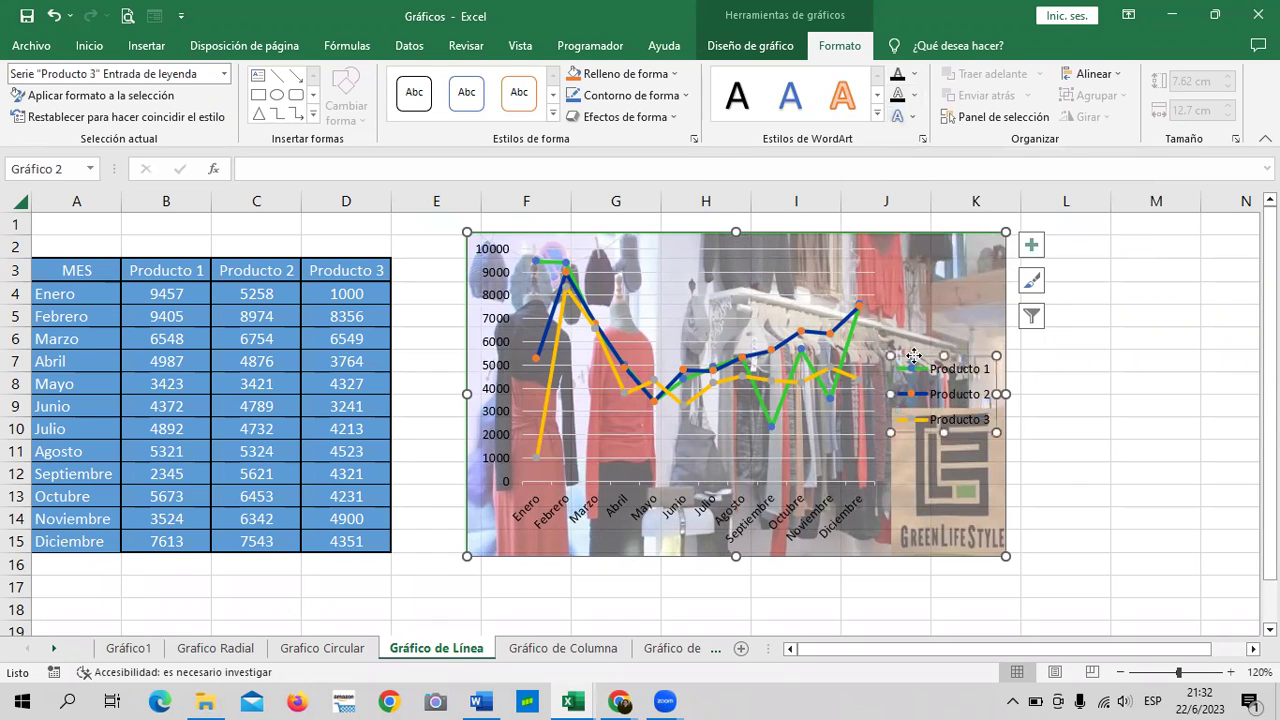
Increase the legend text and month labels to font size 12.
left_click(90, 45)
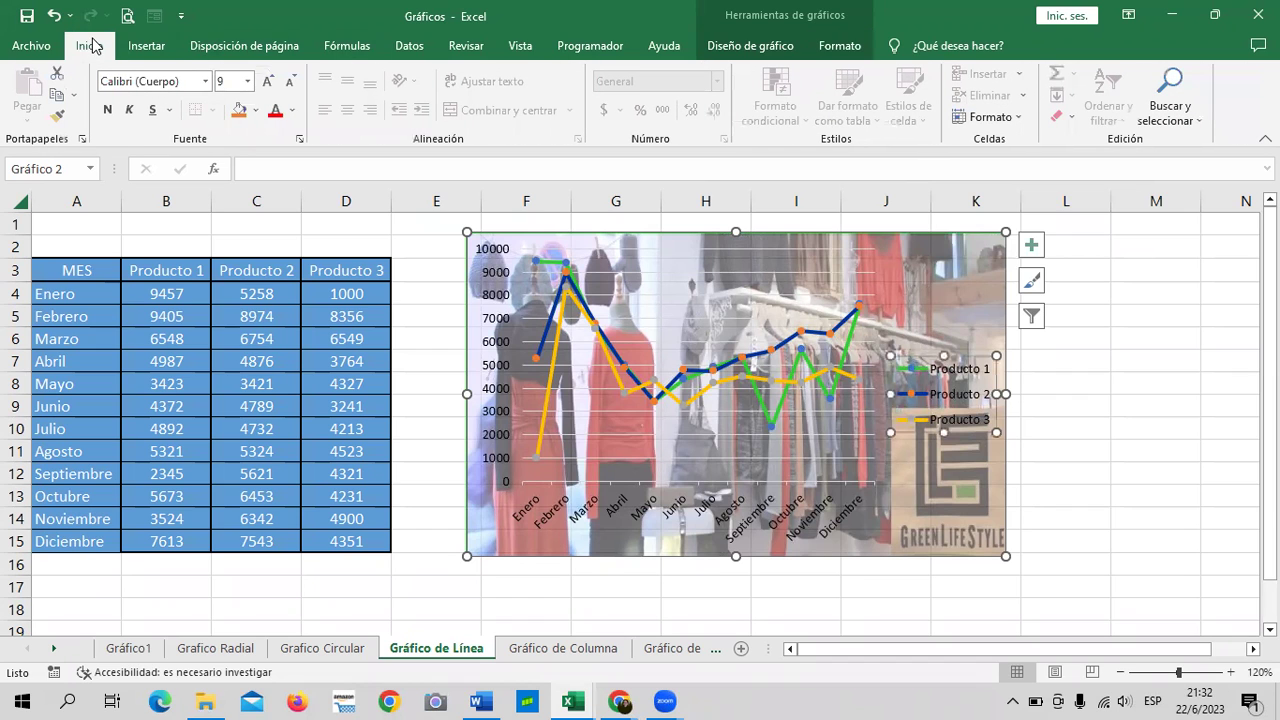
left_click(268, 81)
left_click(268, 81)
left_click(268, 81)
left_click(268, 81)
left_click(767, 504)
left_click(268, 81)
left_click(268, 81)
left_click(268, 81)
left_click(268, 81)
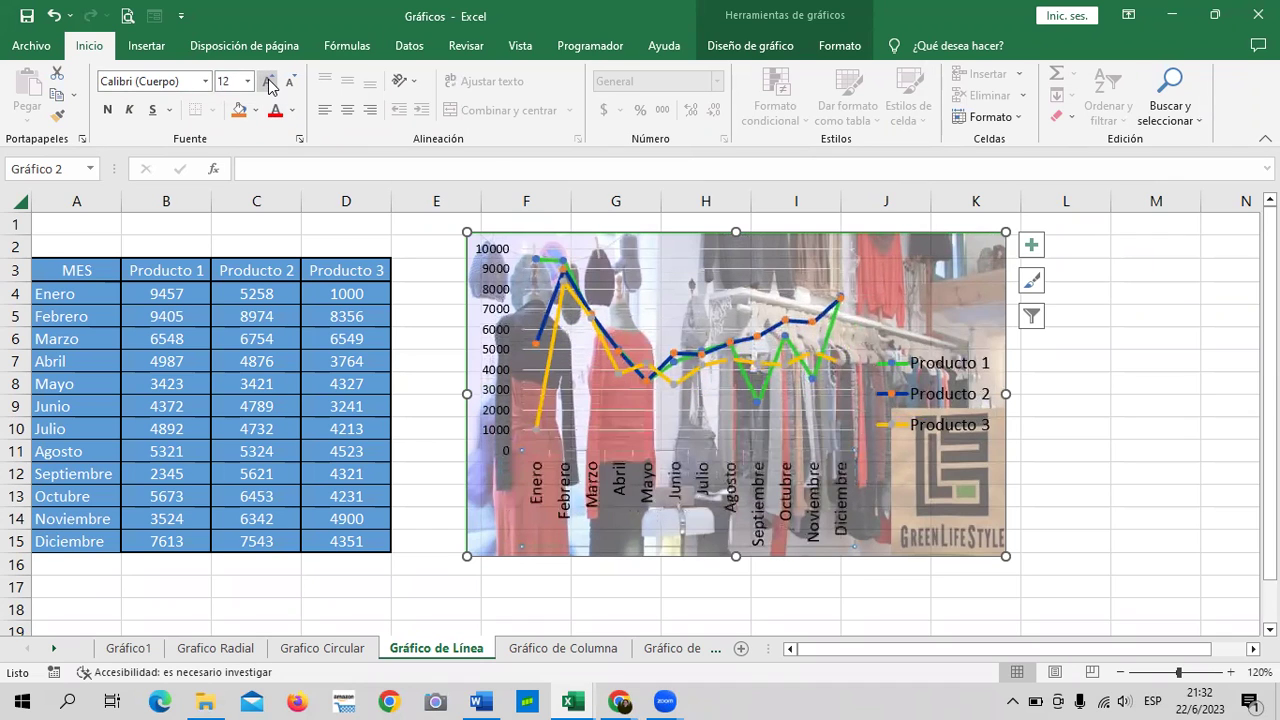
Enlarge the chart down and right toward column M.
left_click_drag(1005, 556, 1163, 610)
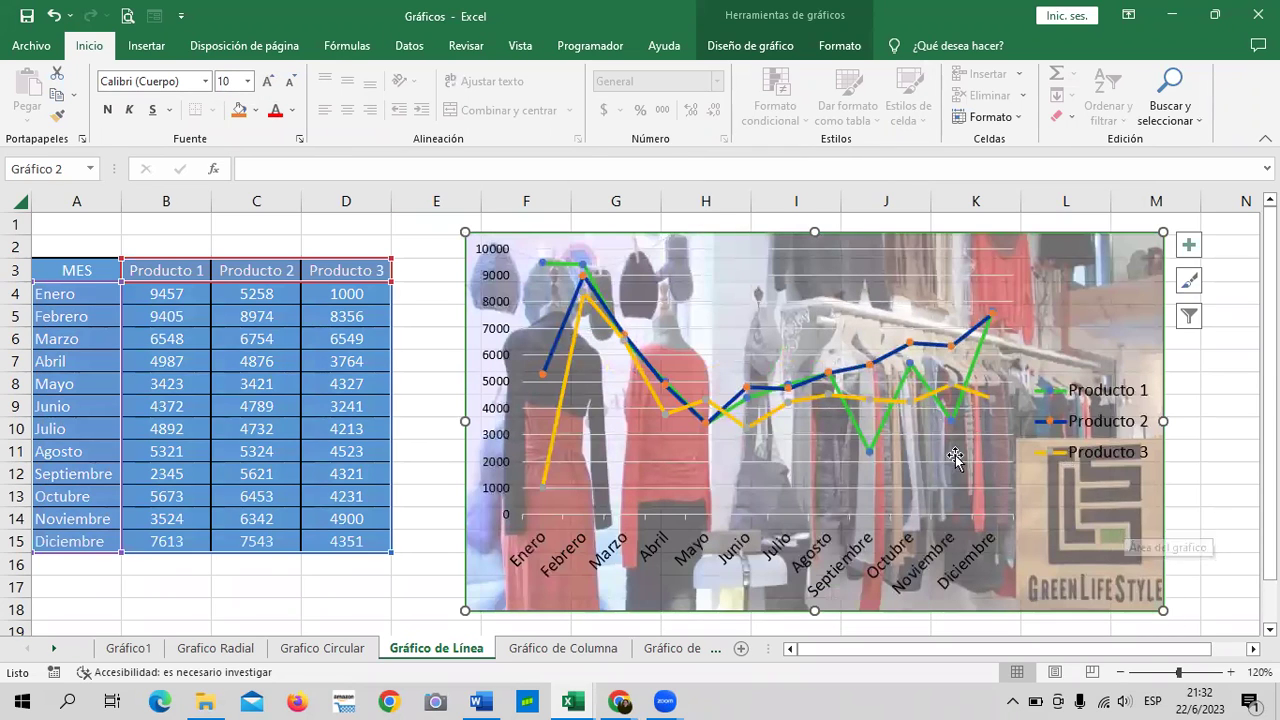
left_click(1090, 440)
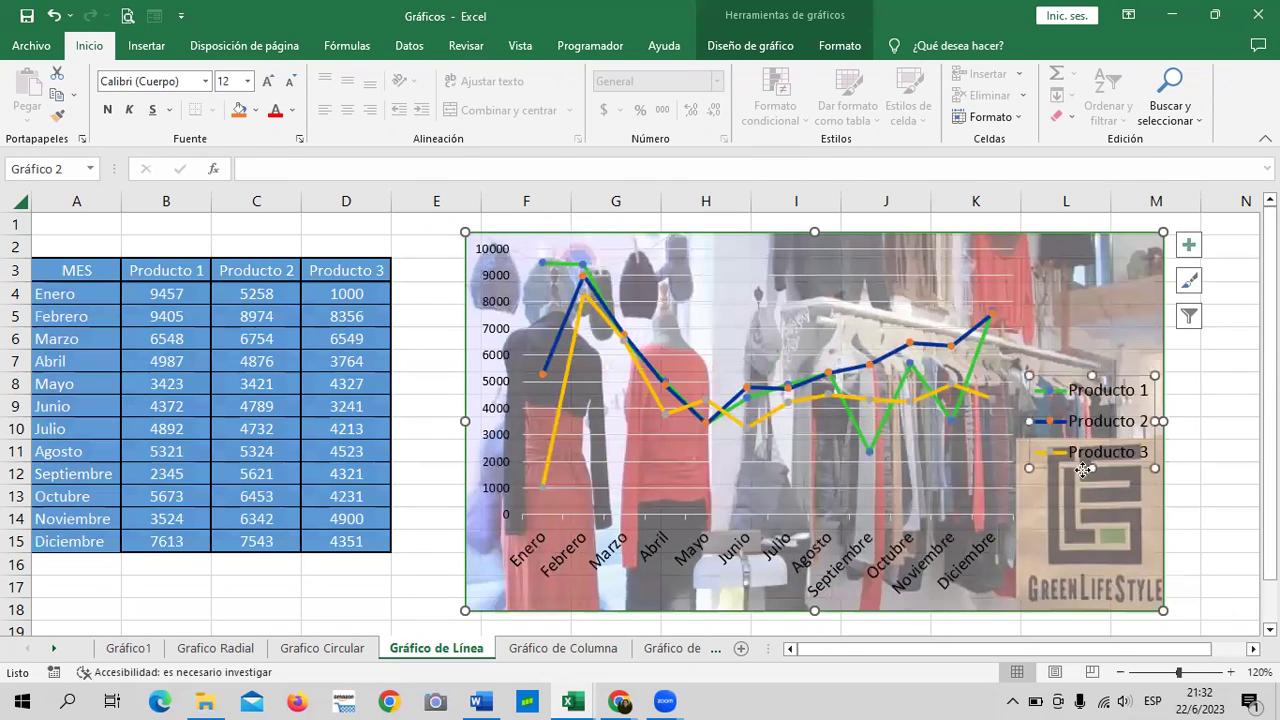
left_click(924, 557)
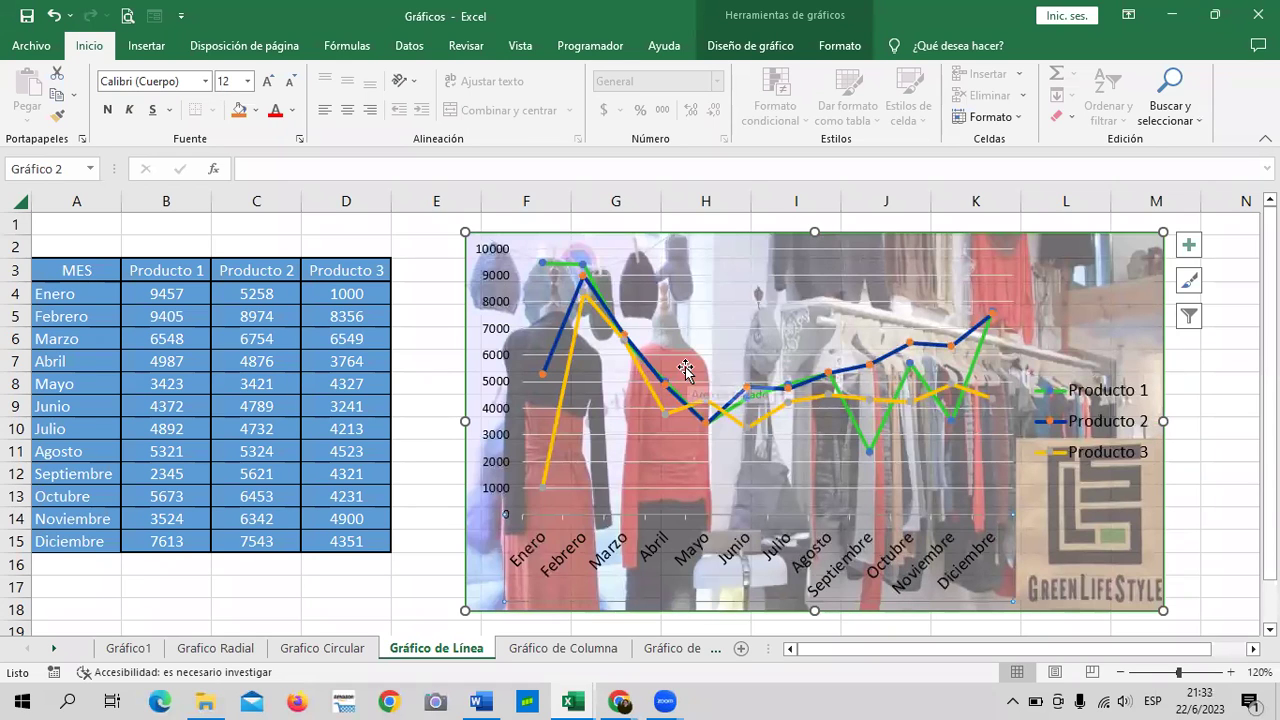
left_click(491, 313)
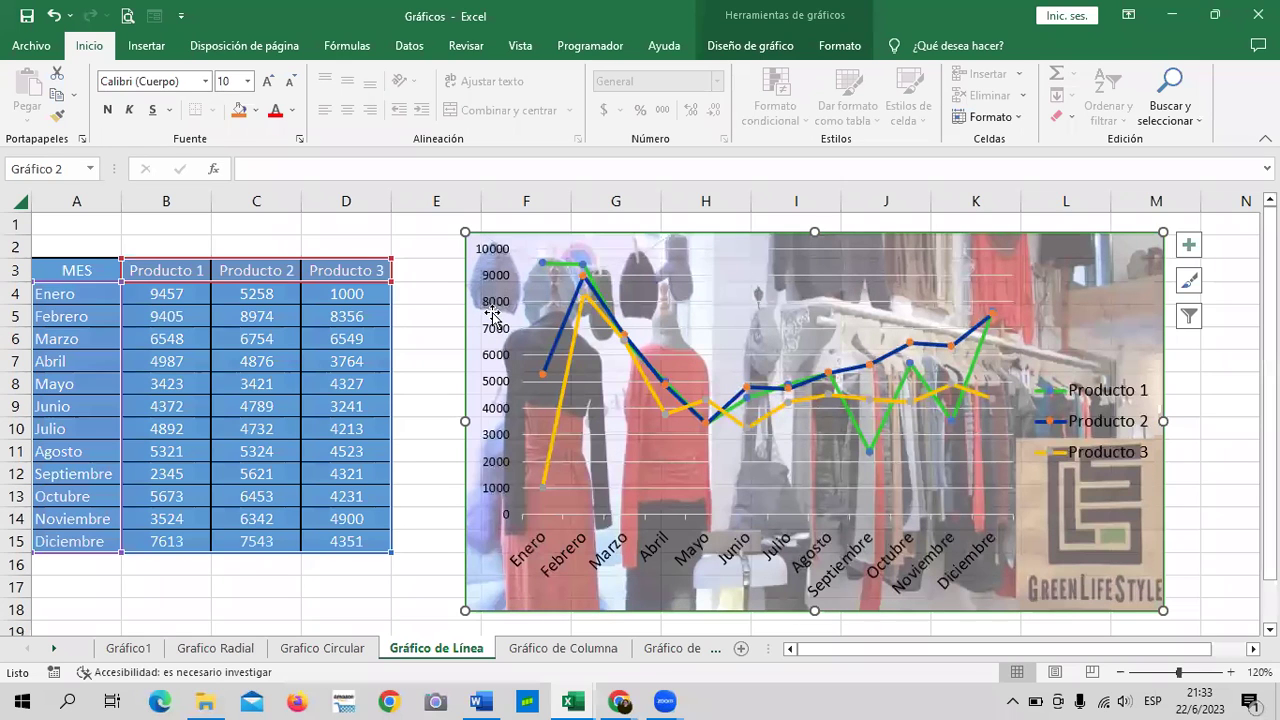
Raise the value axis numbers to font size 12 and review the chart.
left_click(496, 285)
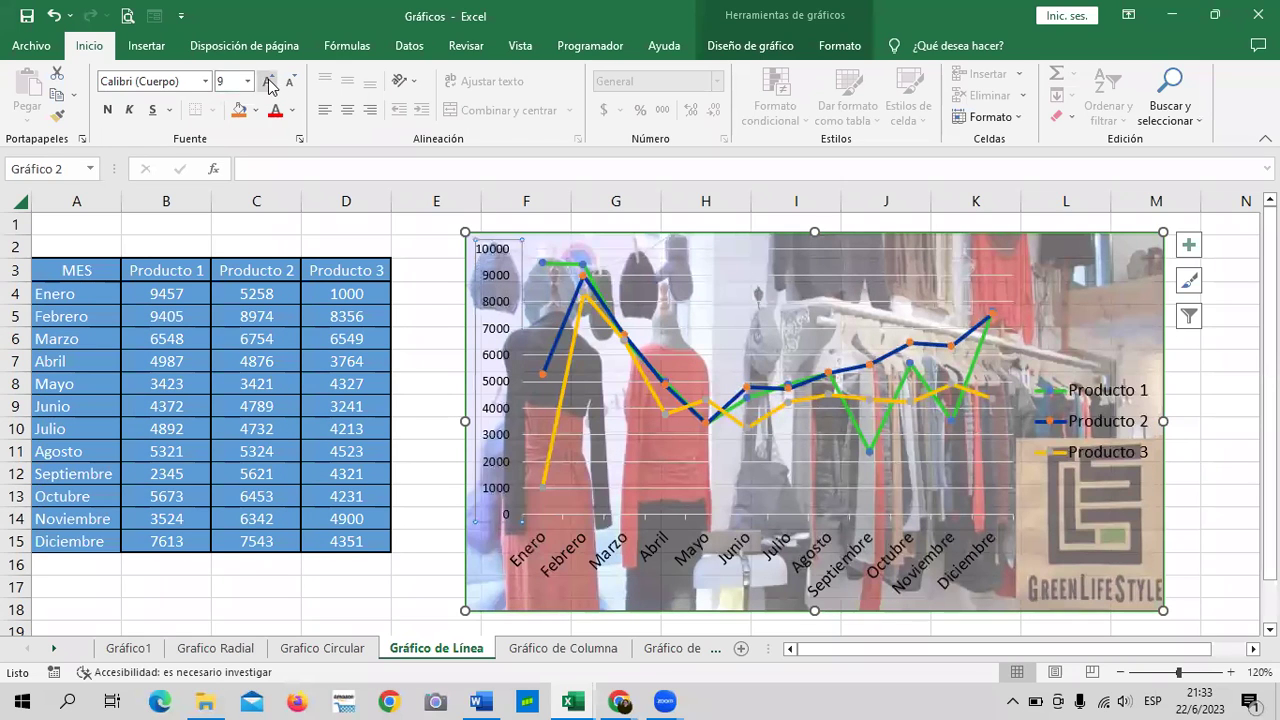
left_click(267, 82)
left_click(268, 82)
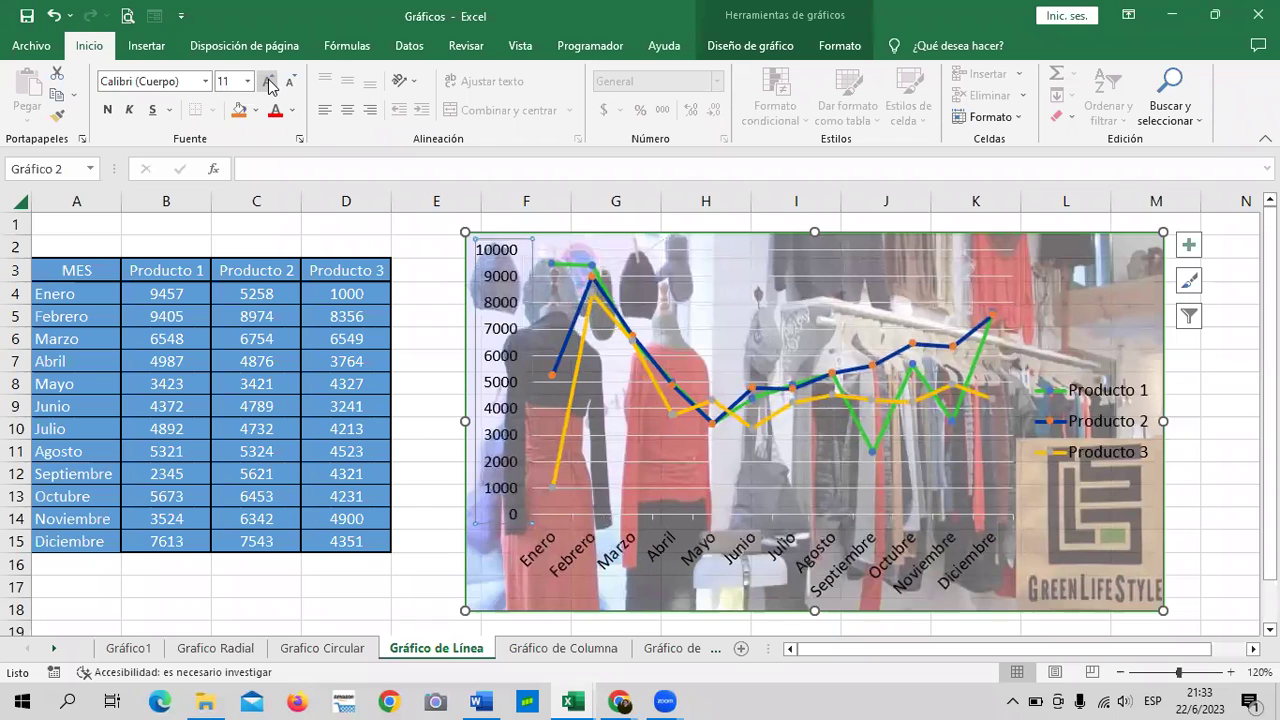
left_click(268, 82)
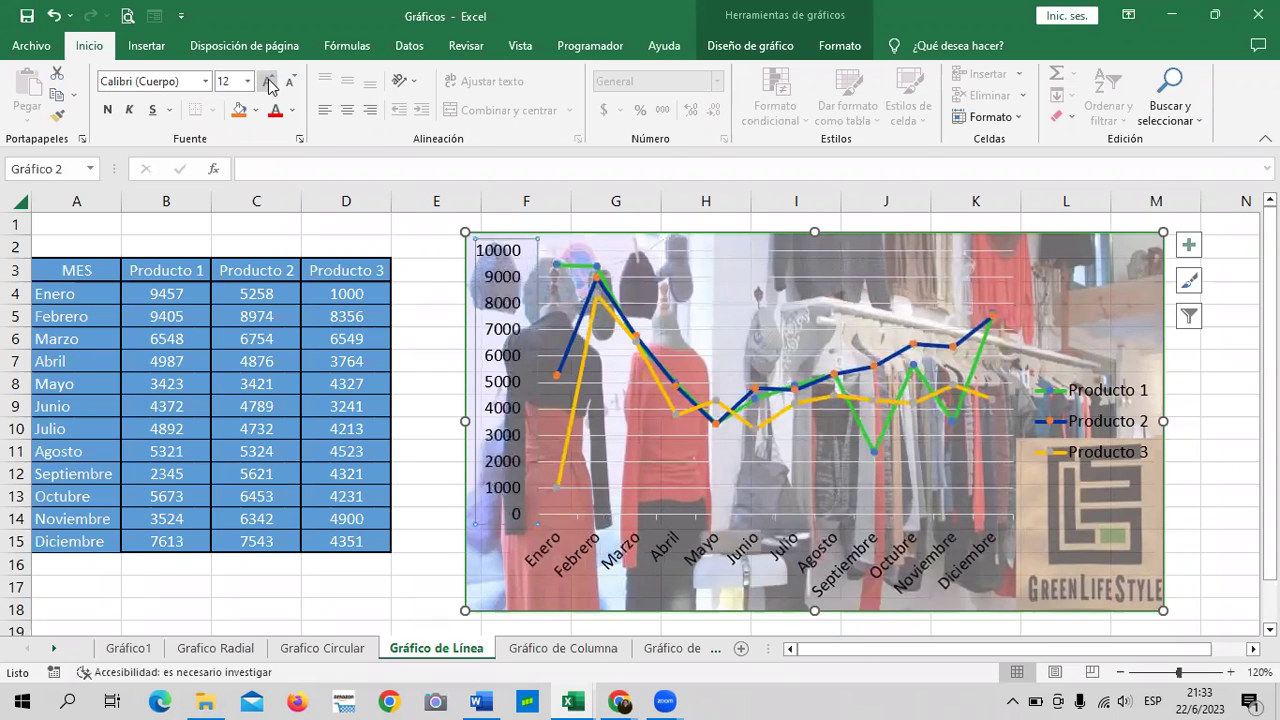
left_click(1202, 567)
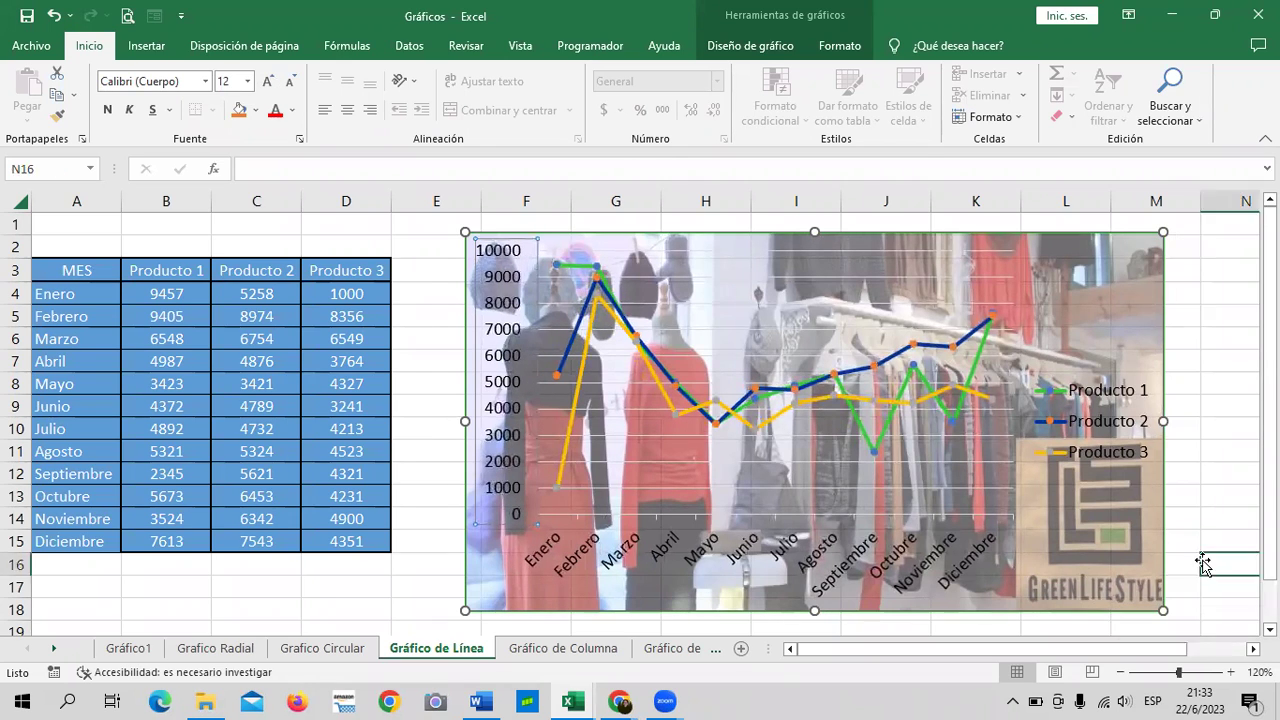
left_click(1045, 263)
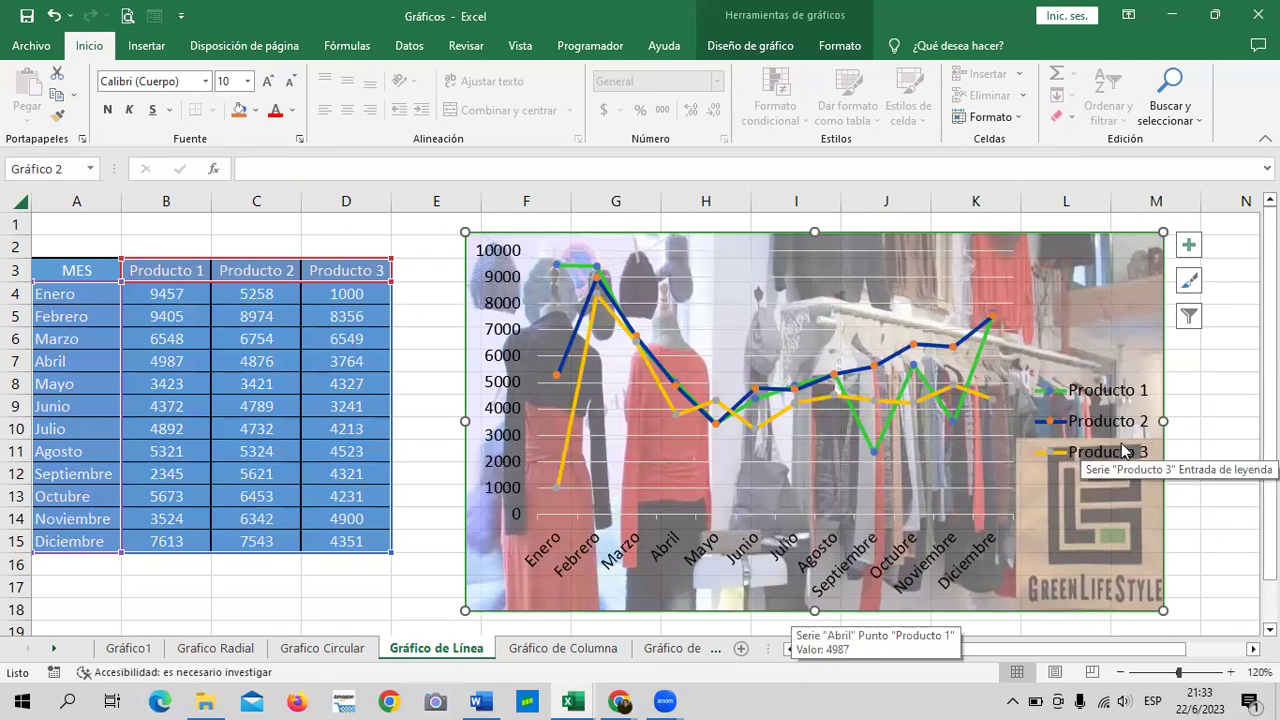
left_click(1213, 366)
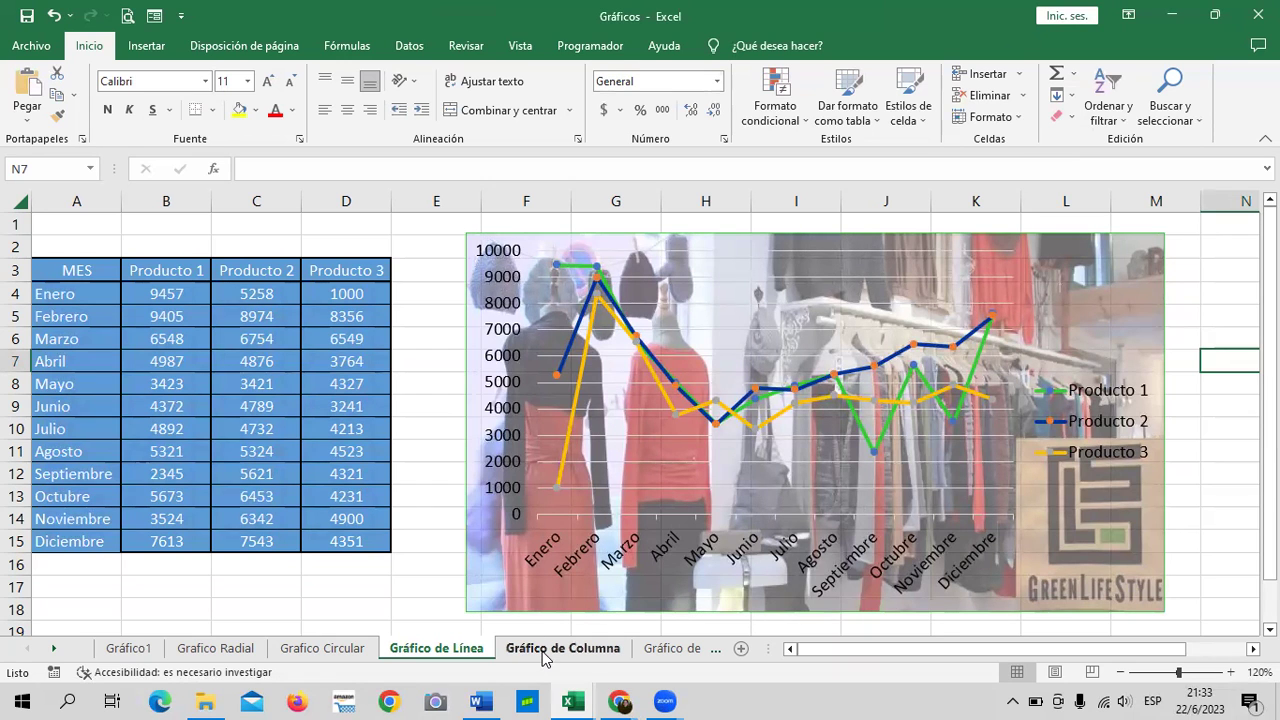
Browse the Gráfico de Columna, Barra, Línea and Grafico Radial sheets.
left_click(550, 648)
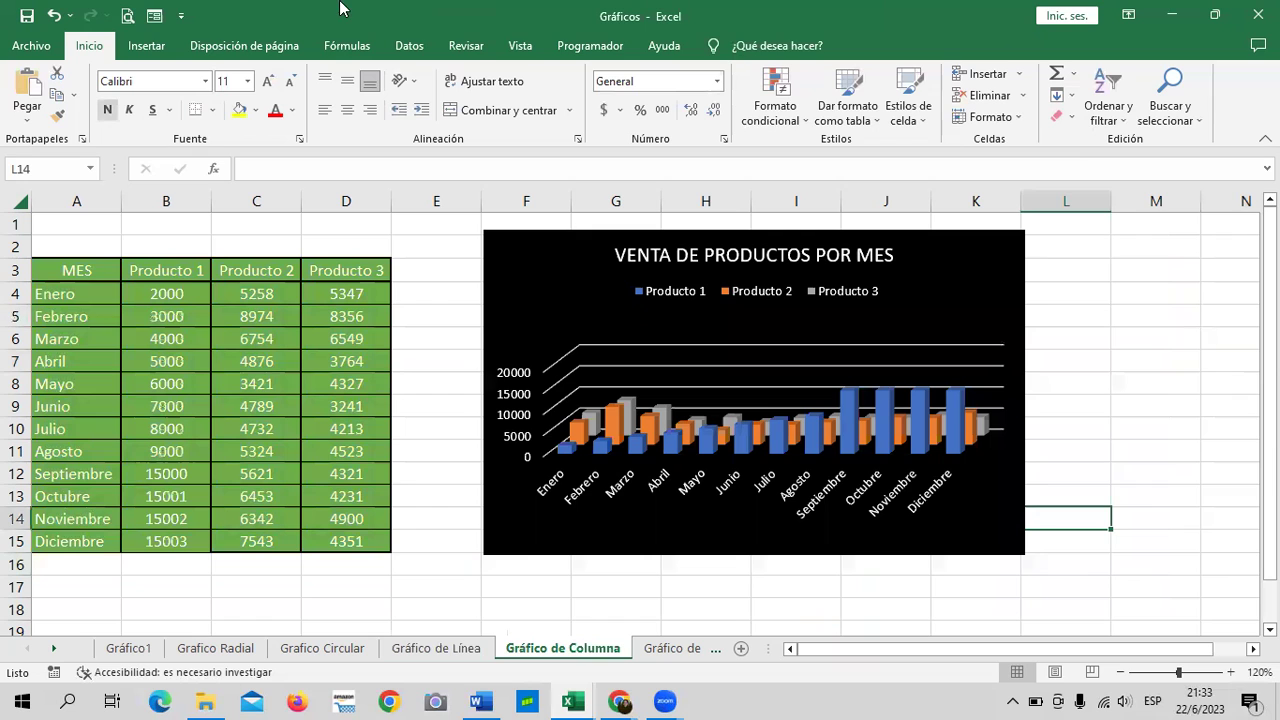
left_click(955, 268)
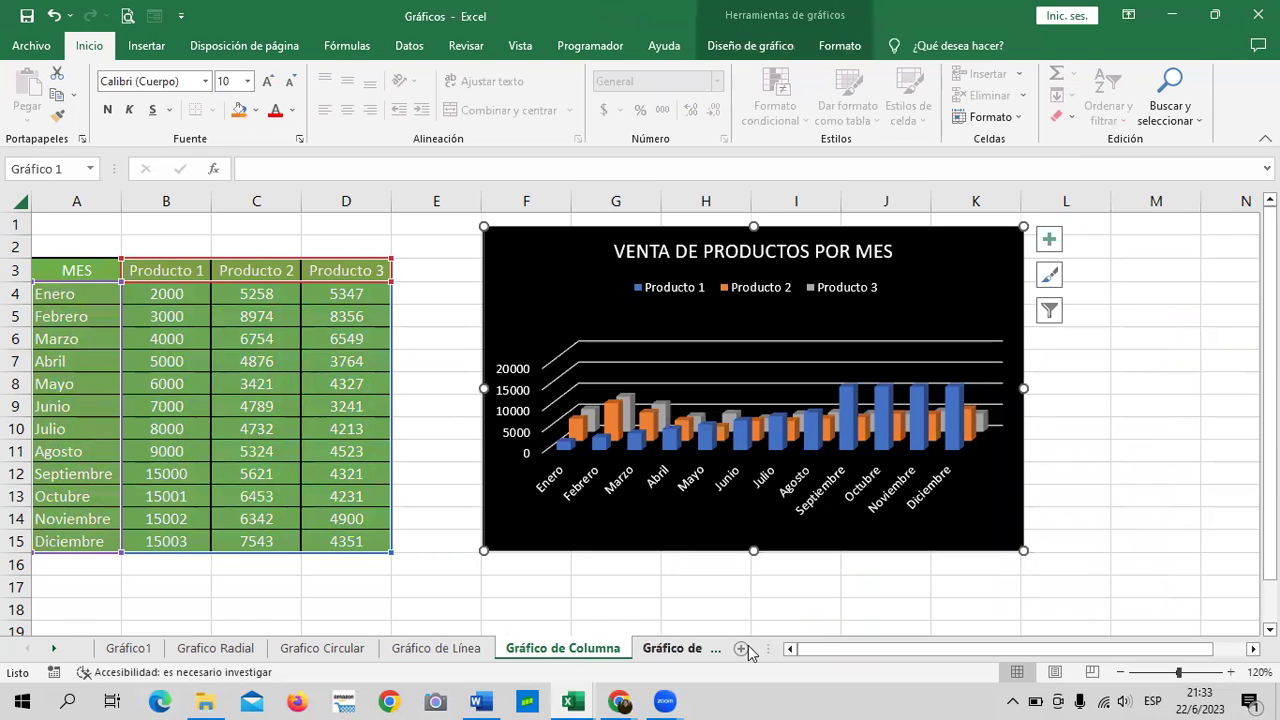
left_click(683, 650)
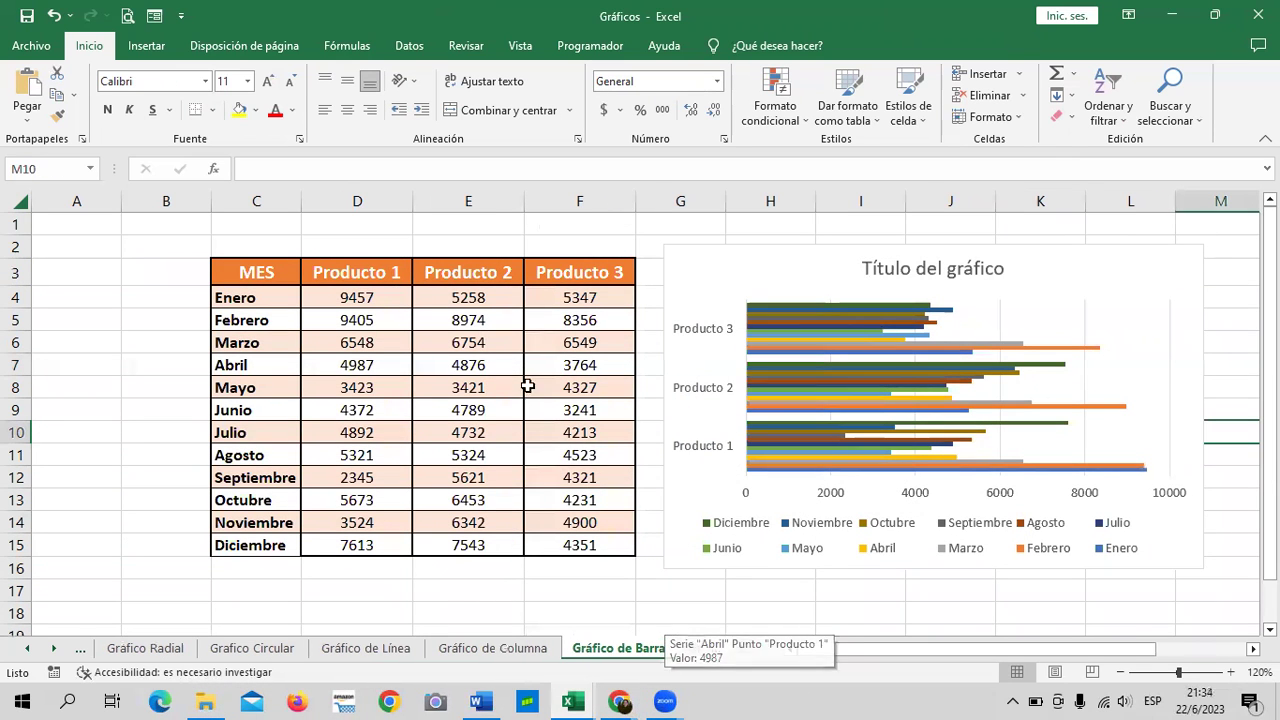
left_click(145, 650)
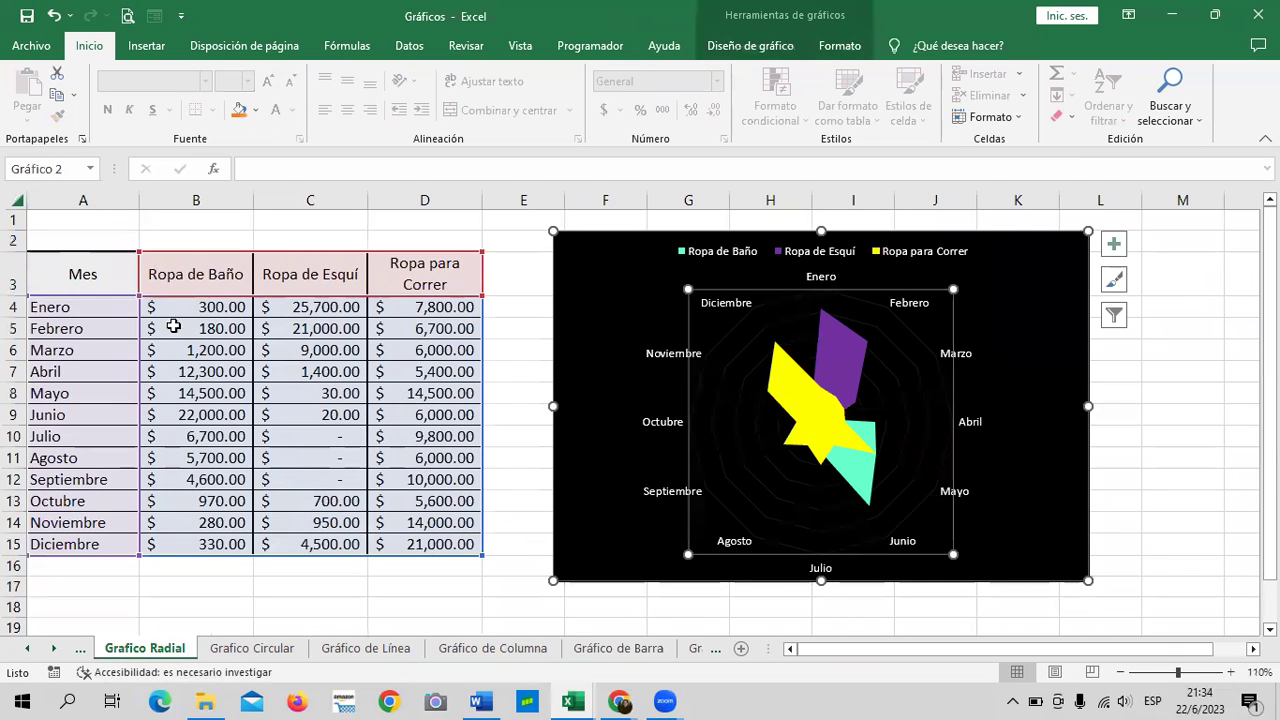
left_click(338, 655)
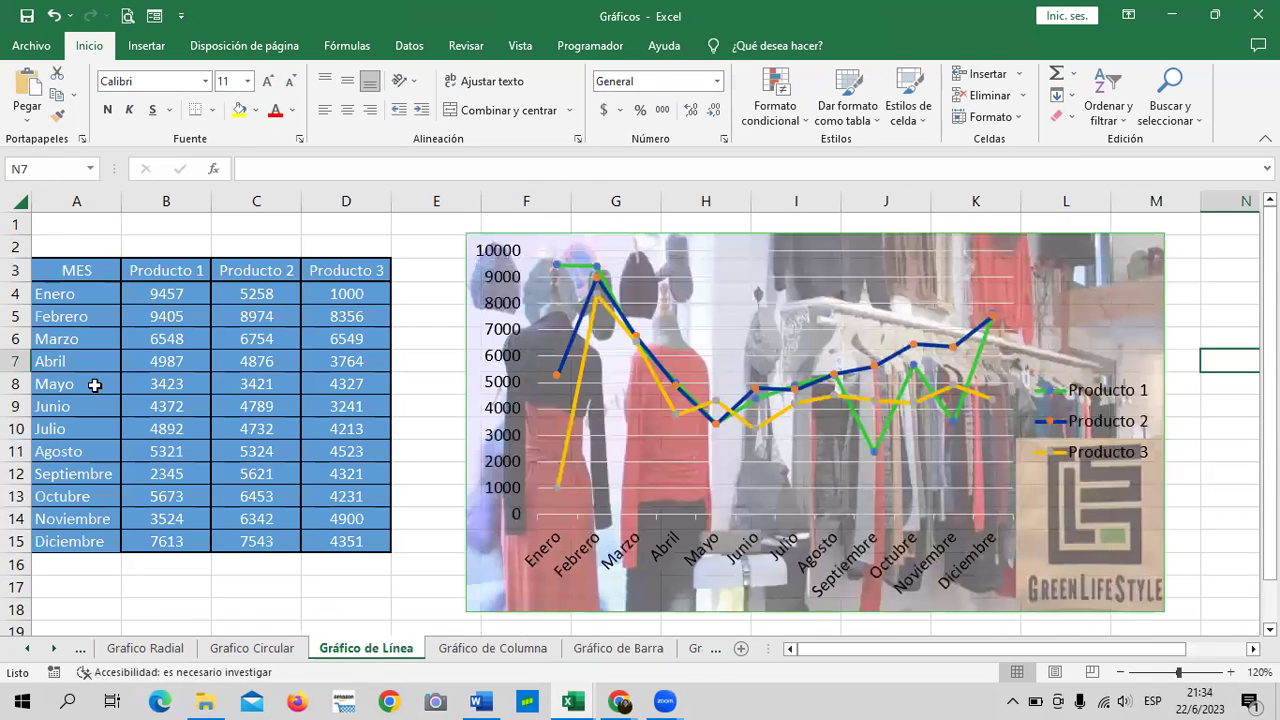
left_click(145, 648)
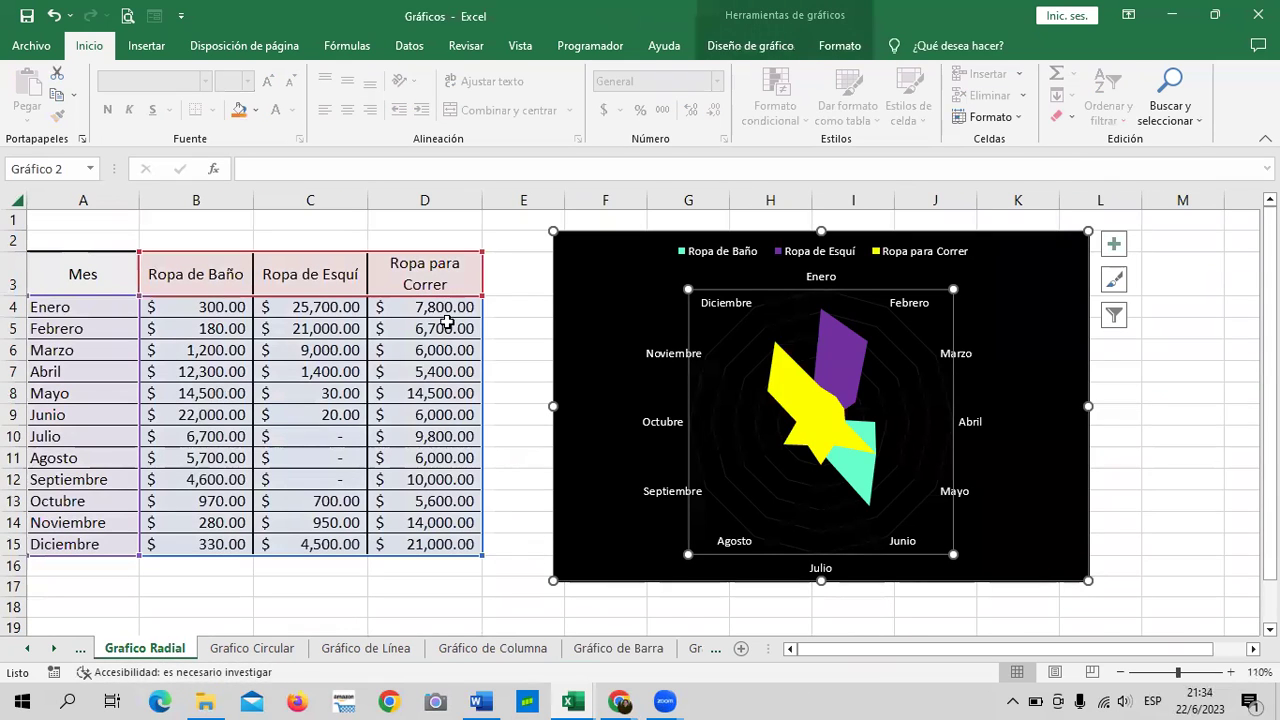
mouse_move(943, 426)
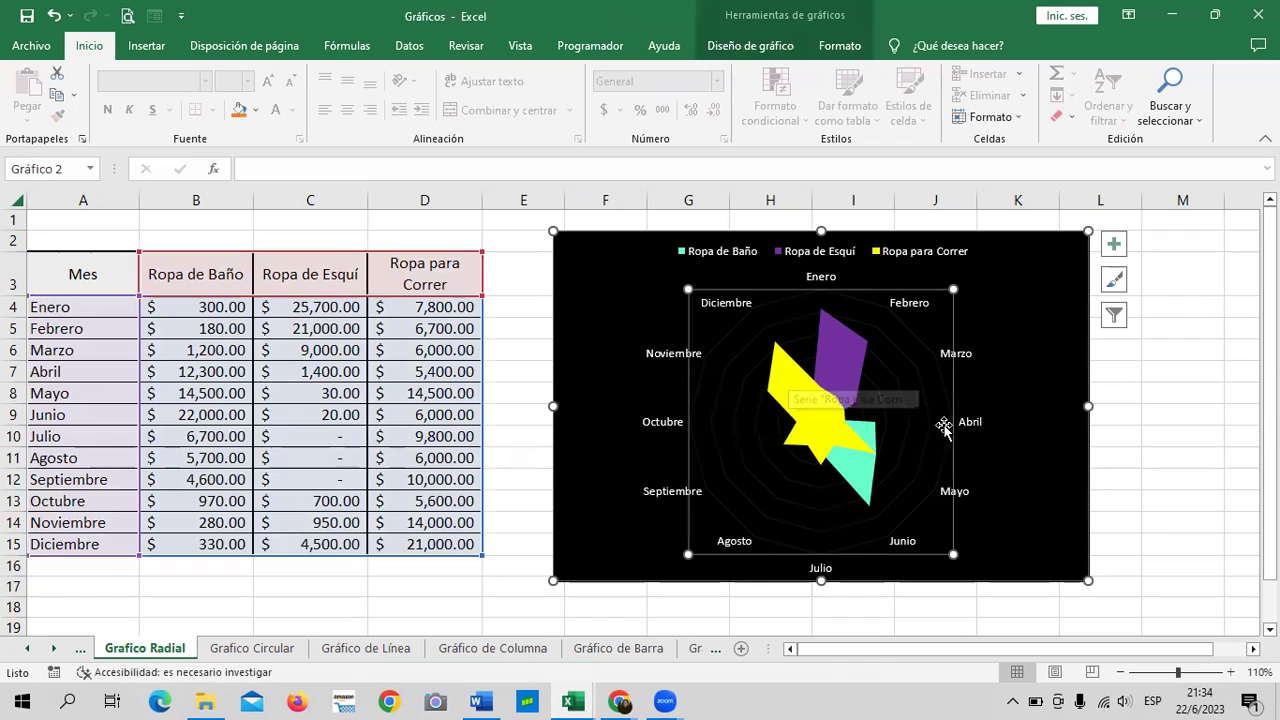
Look through the Área, Barra, Columna, Línea and Circular sheets, ending on Gráfico1.
left_click(54, 649)
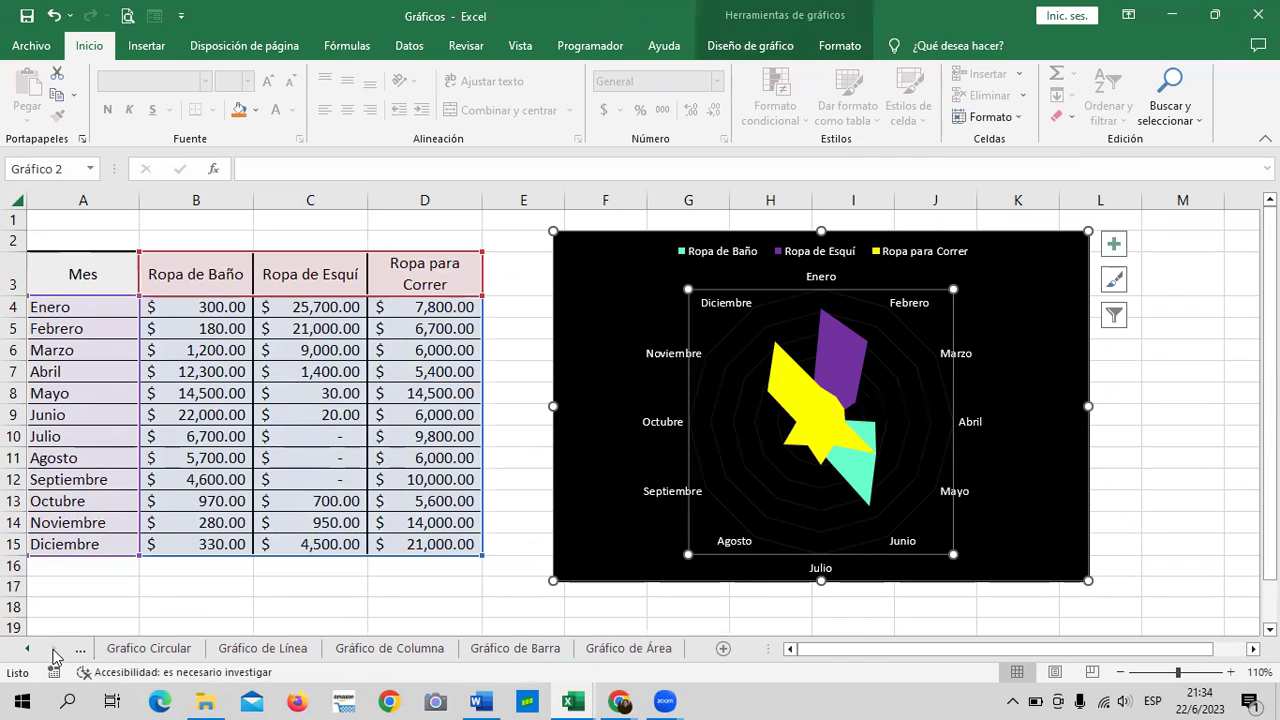
left_click(648, 648)
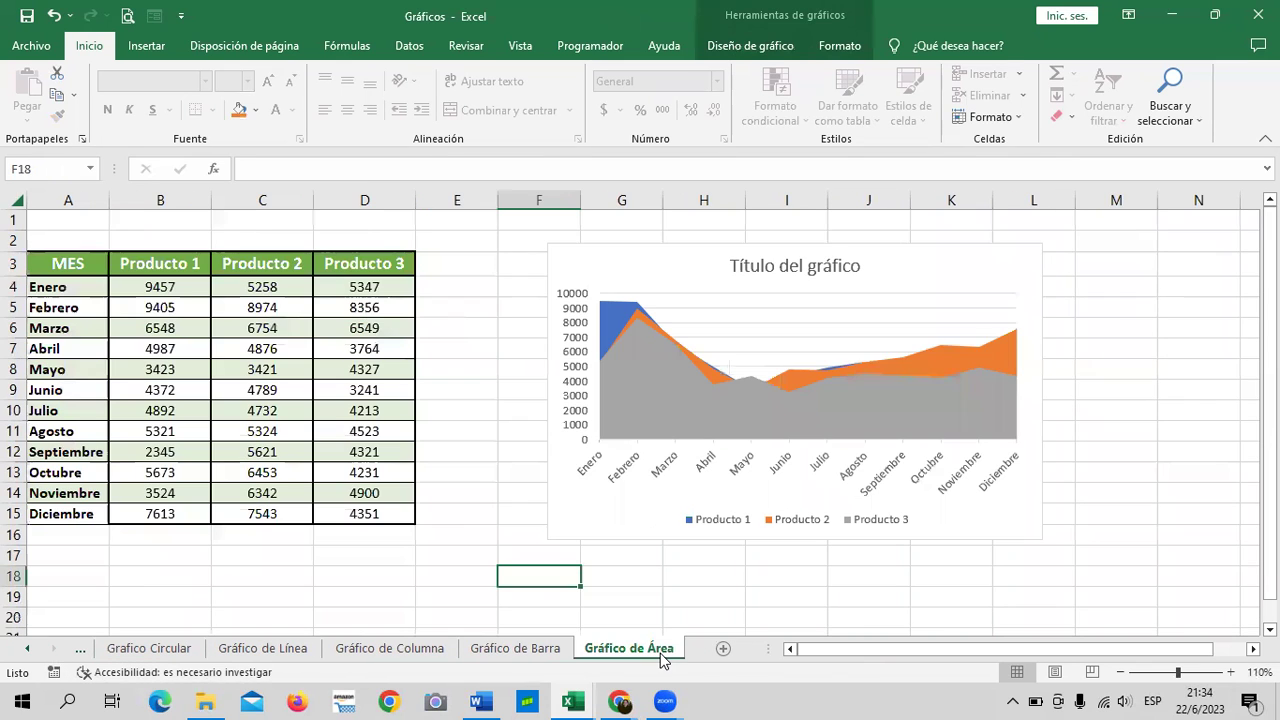
left_click(930, 349)
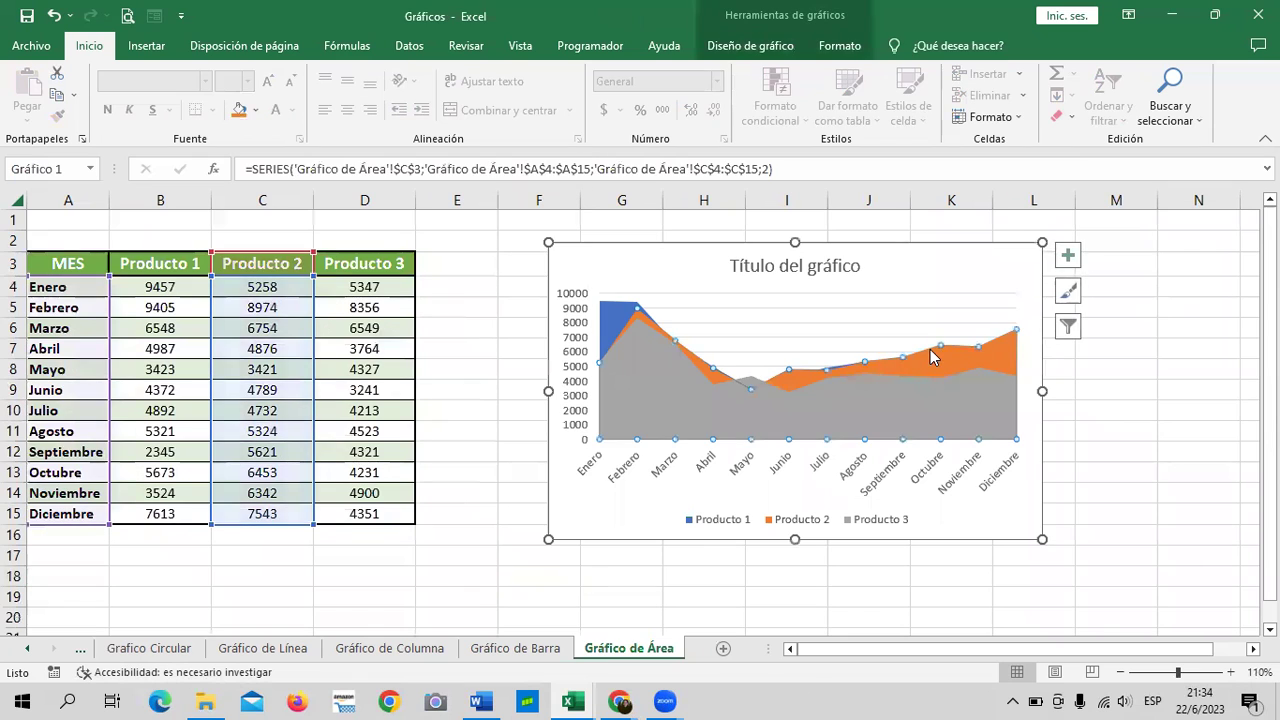
left_click(515, 648)
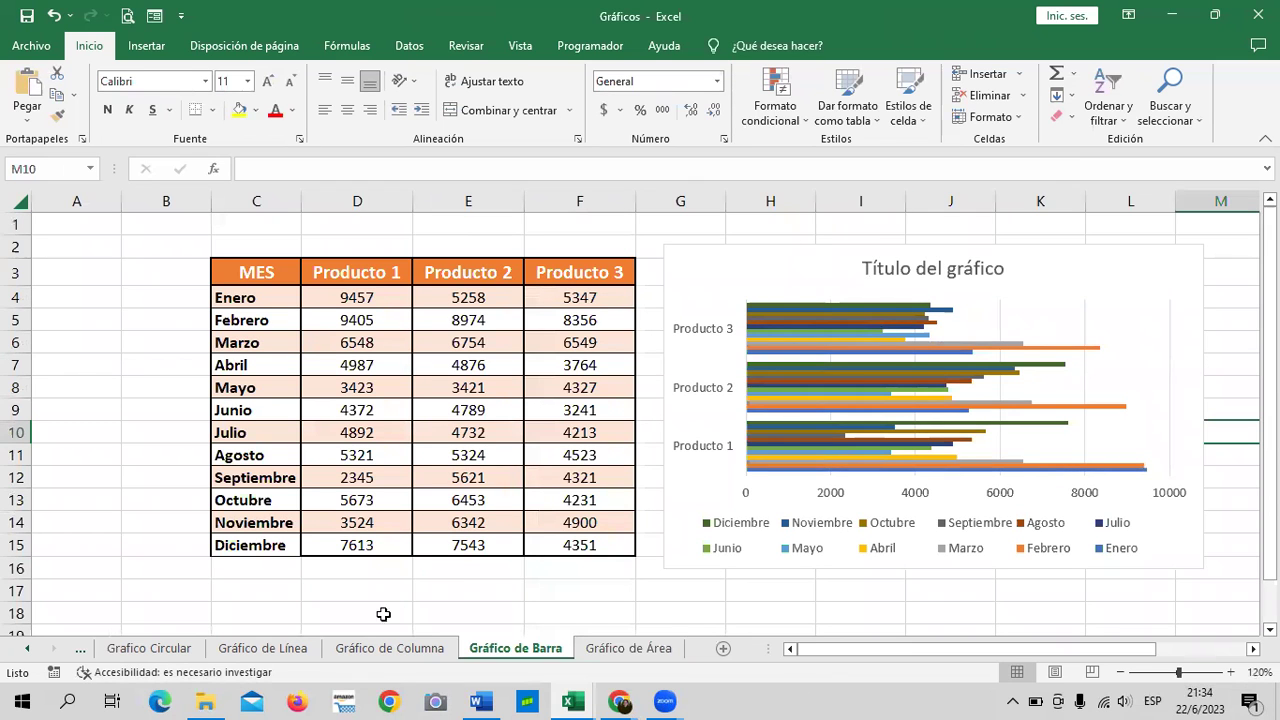
left_click(394, 650)
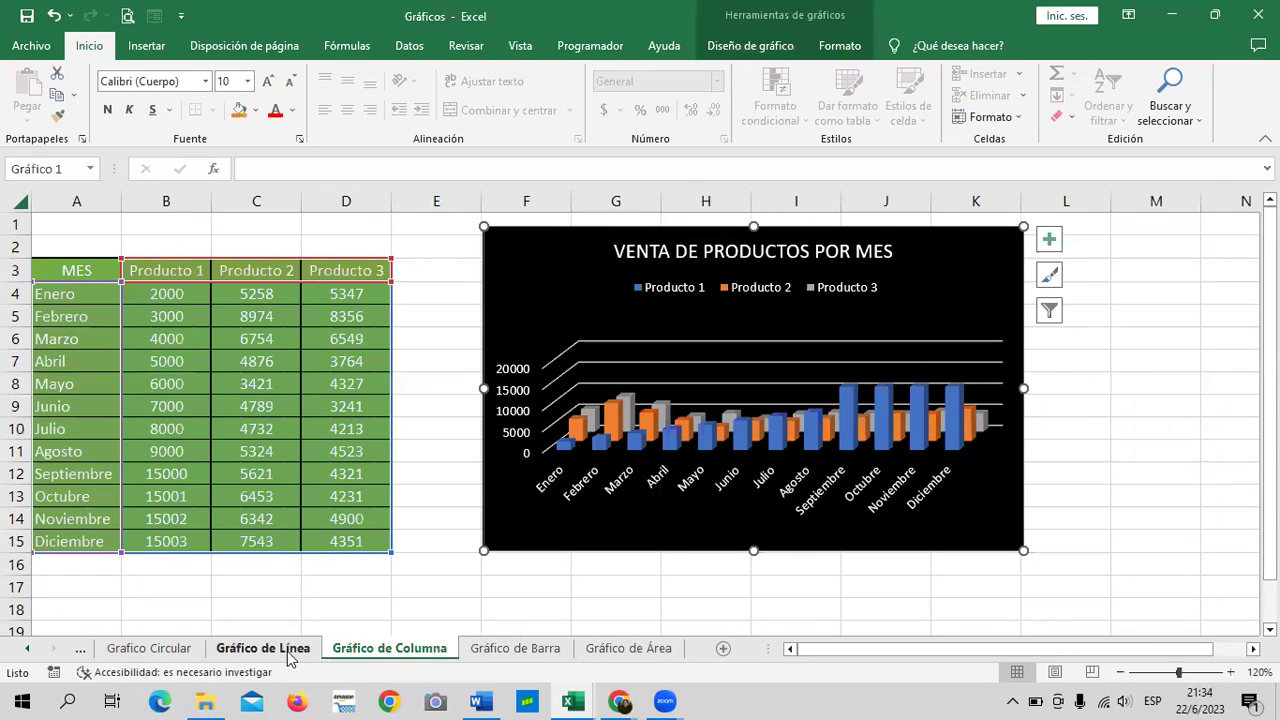
left_click(285, 649)
left_click(141, 650)
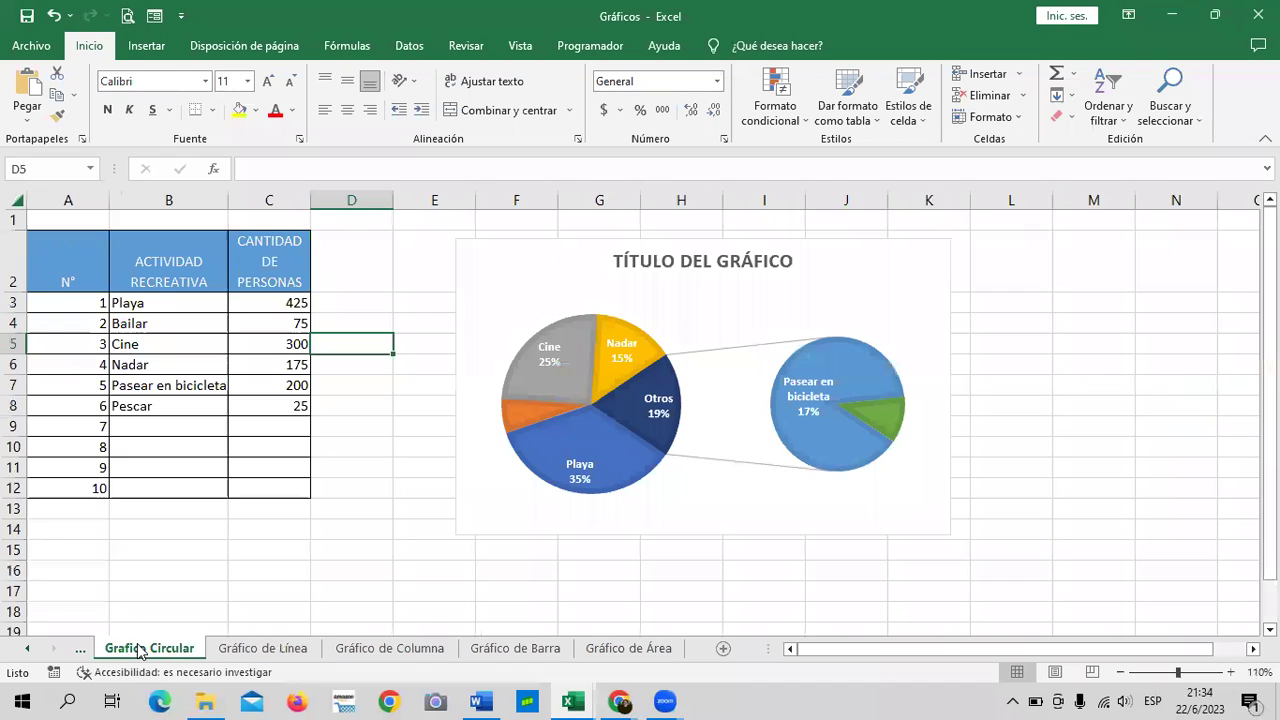
left_click(27, 650)
left_click(26, 652)
left_click(128, 650)
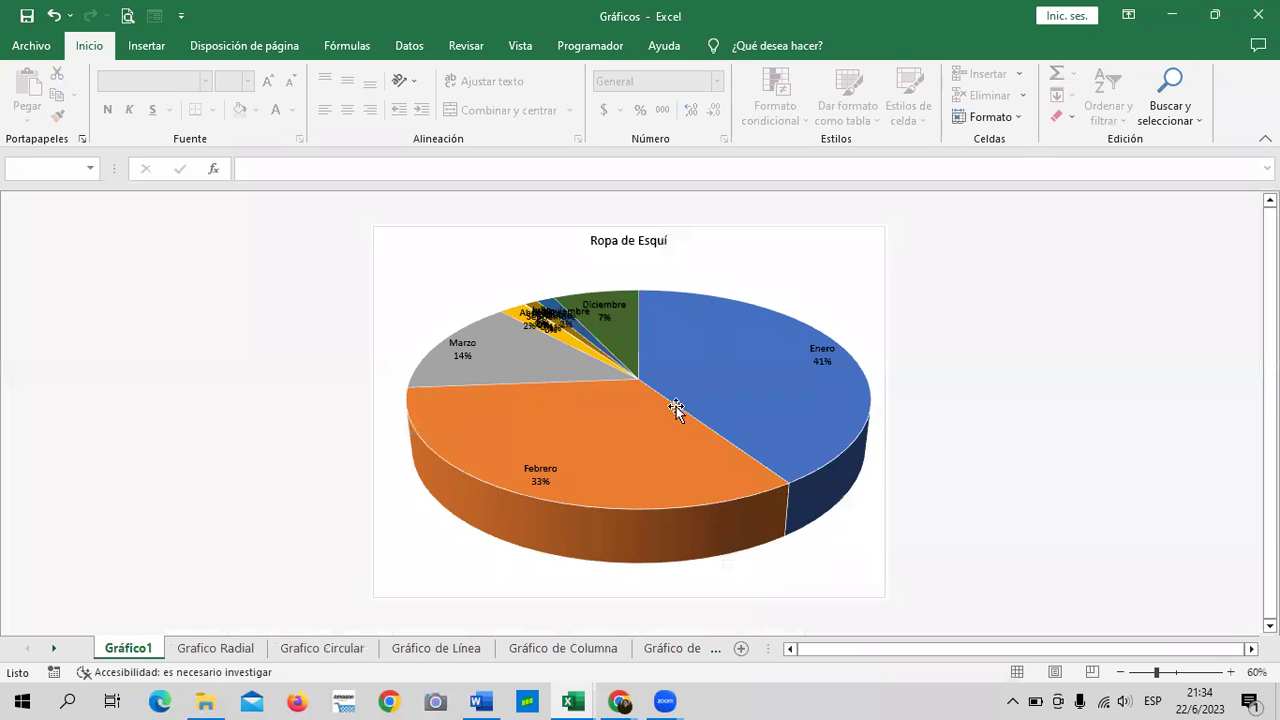
Select the Ropa de Esquí pie chart on Gráfico1 and show its Diseño de gráfico options.
left_click(826, 299)
mouse_move(785, 453)
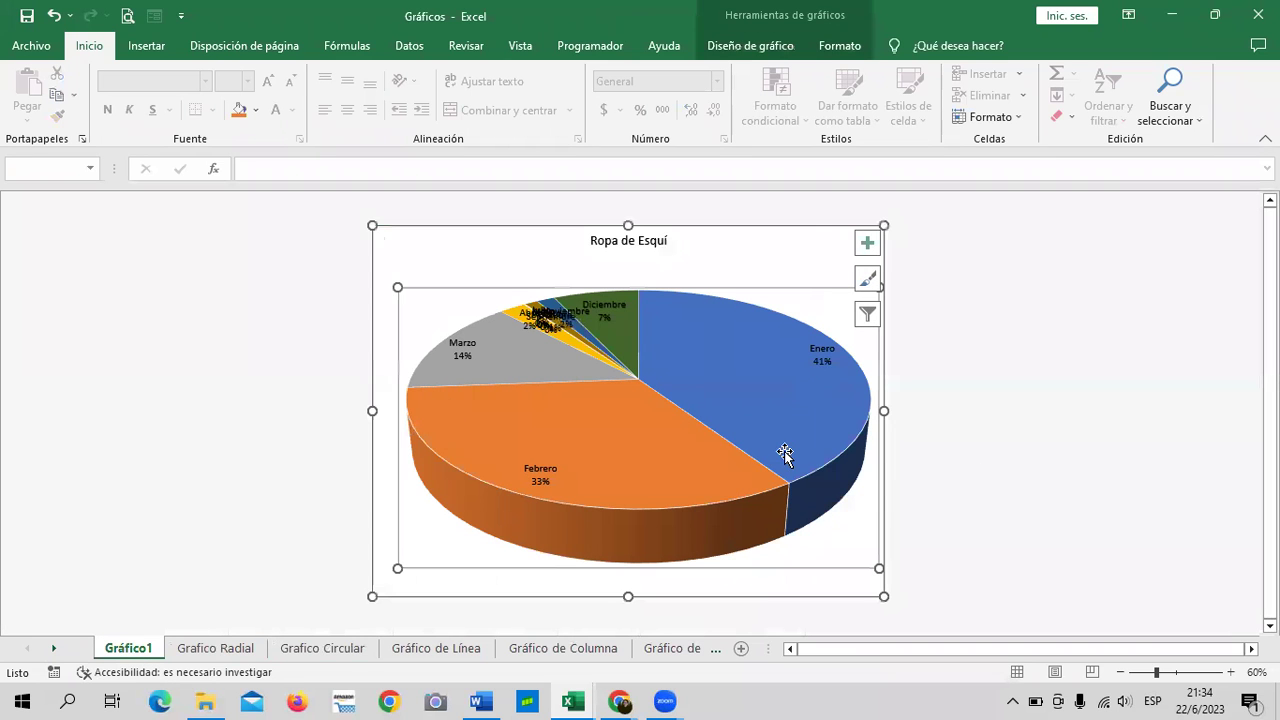
left_click(218, 648)
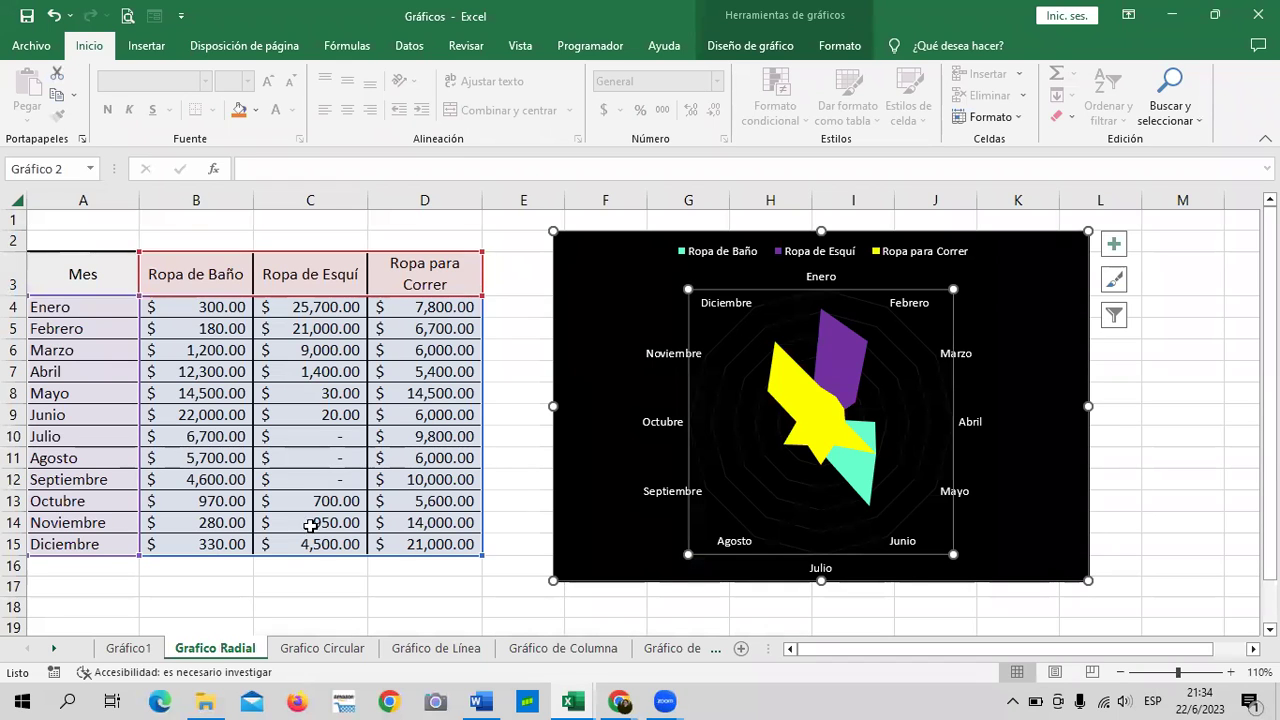
left_click(130, 649)
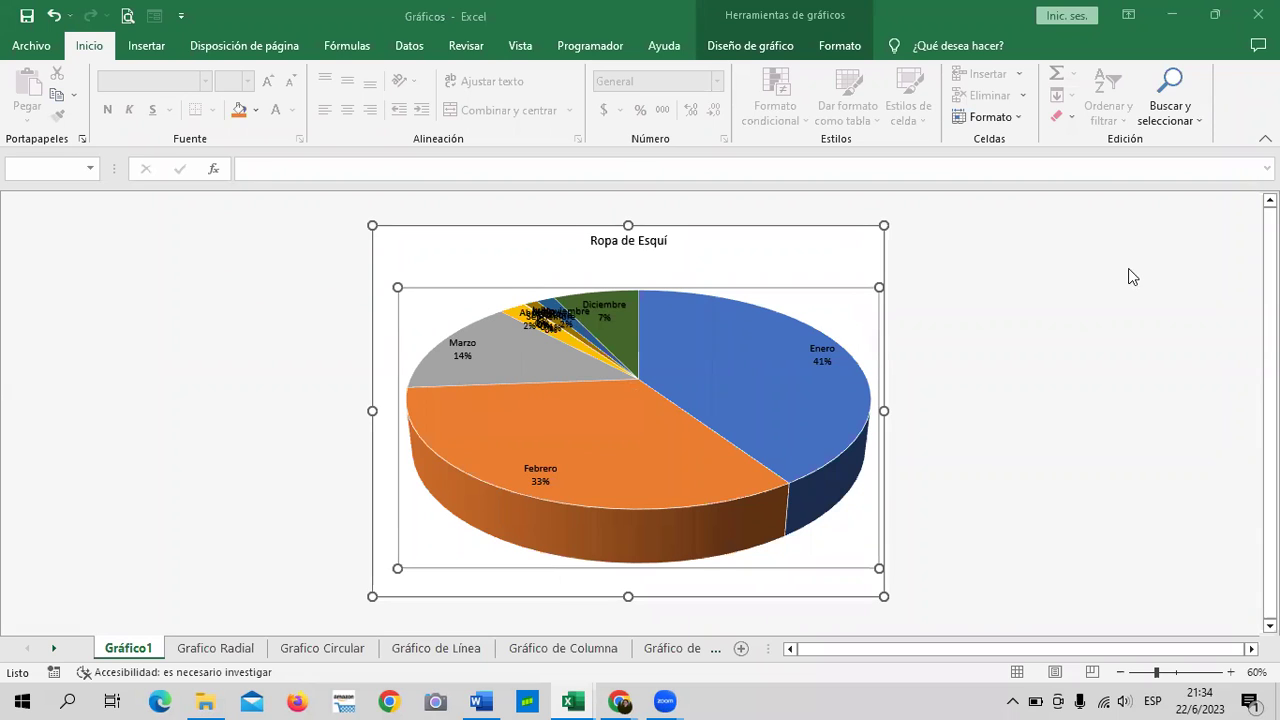
left_click(815, 282)
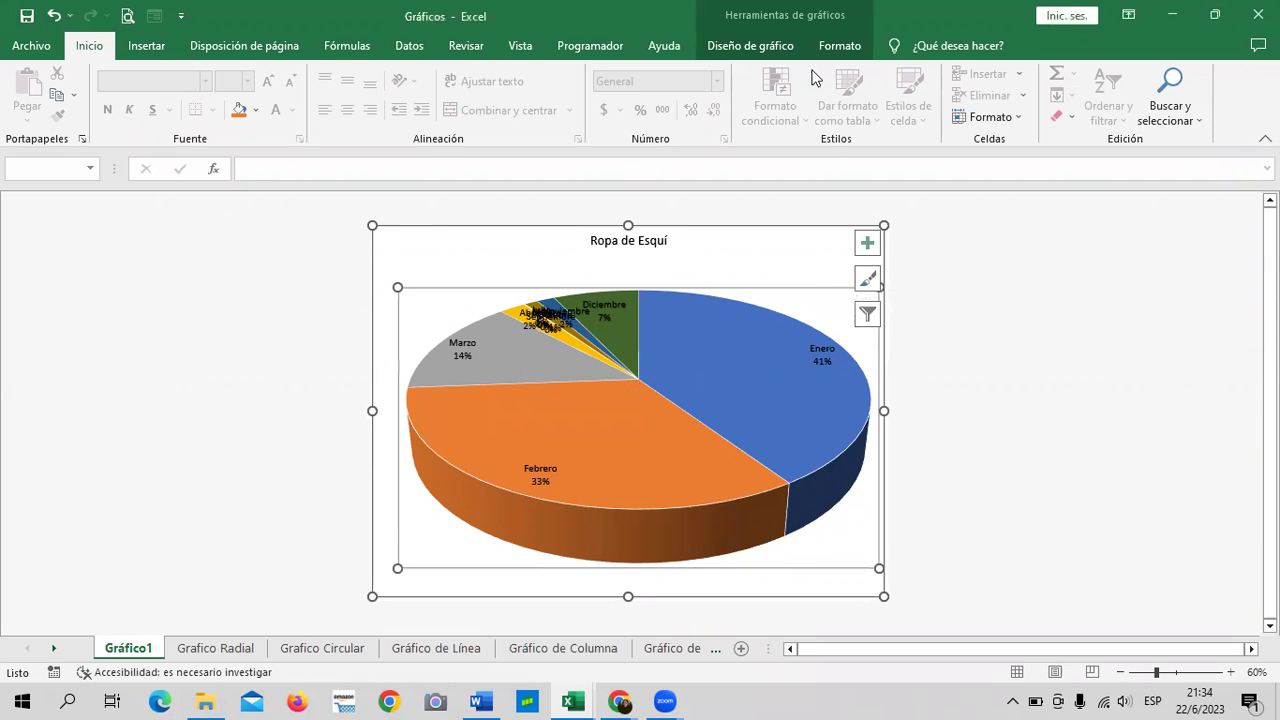
left_click(838, 50)
left_click(766, 47)
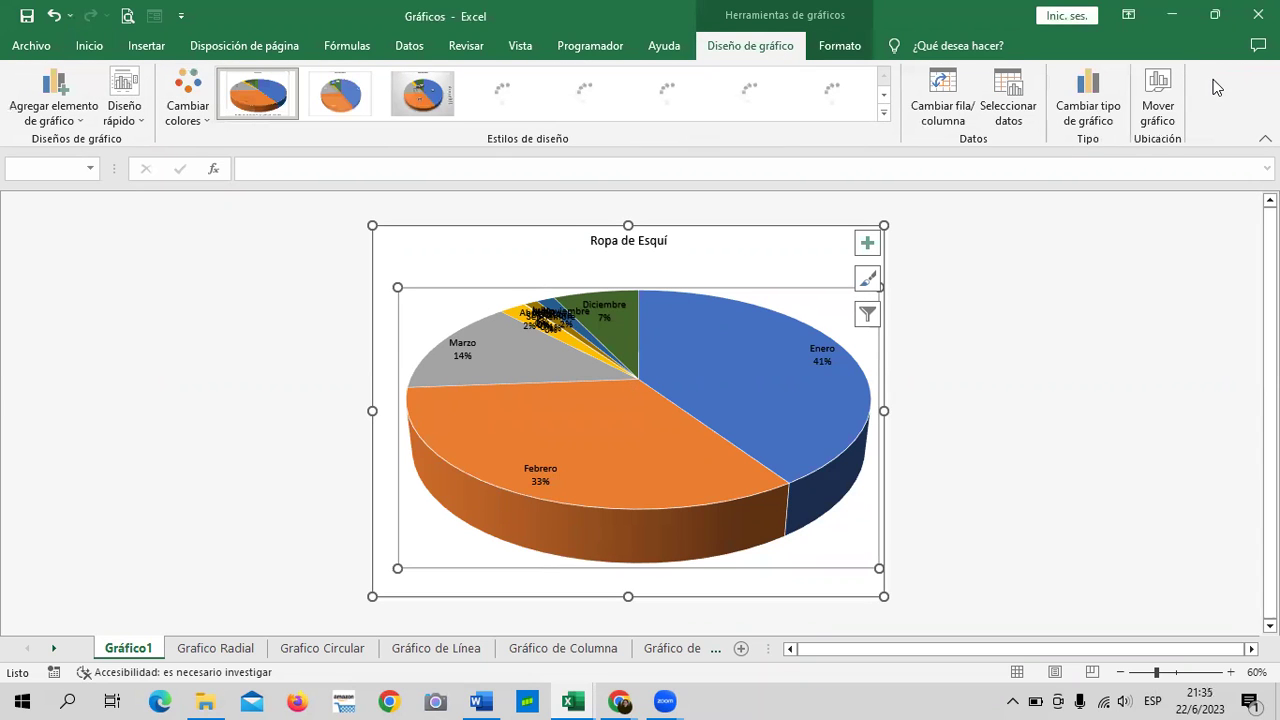
Move the pie chart as an embedded object onto the Grafico Radial sheet.
left_click(1158, 82)
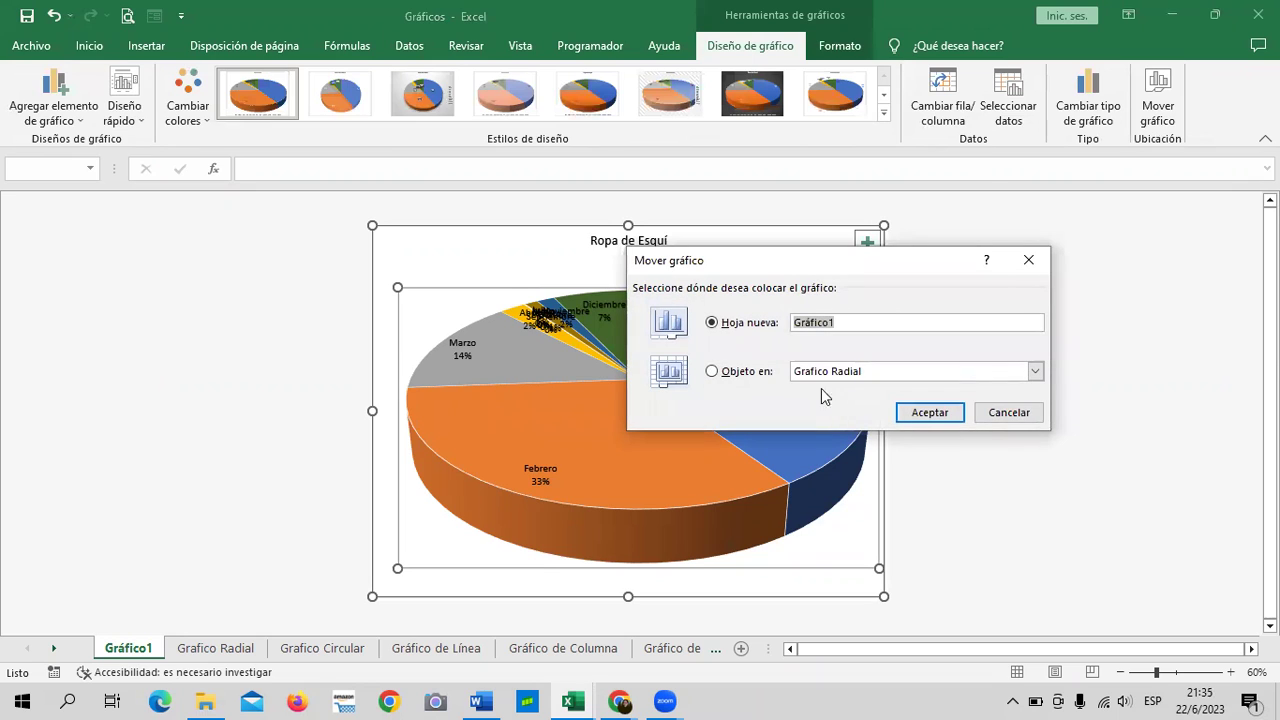
left_click(1035, 371)
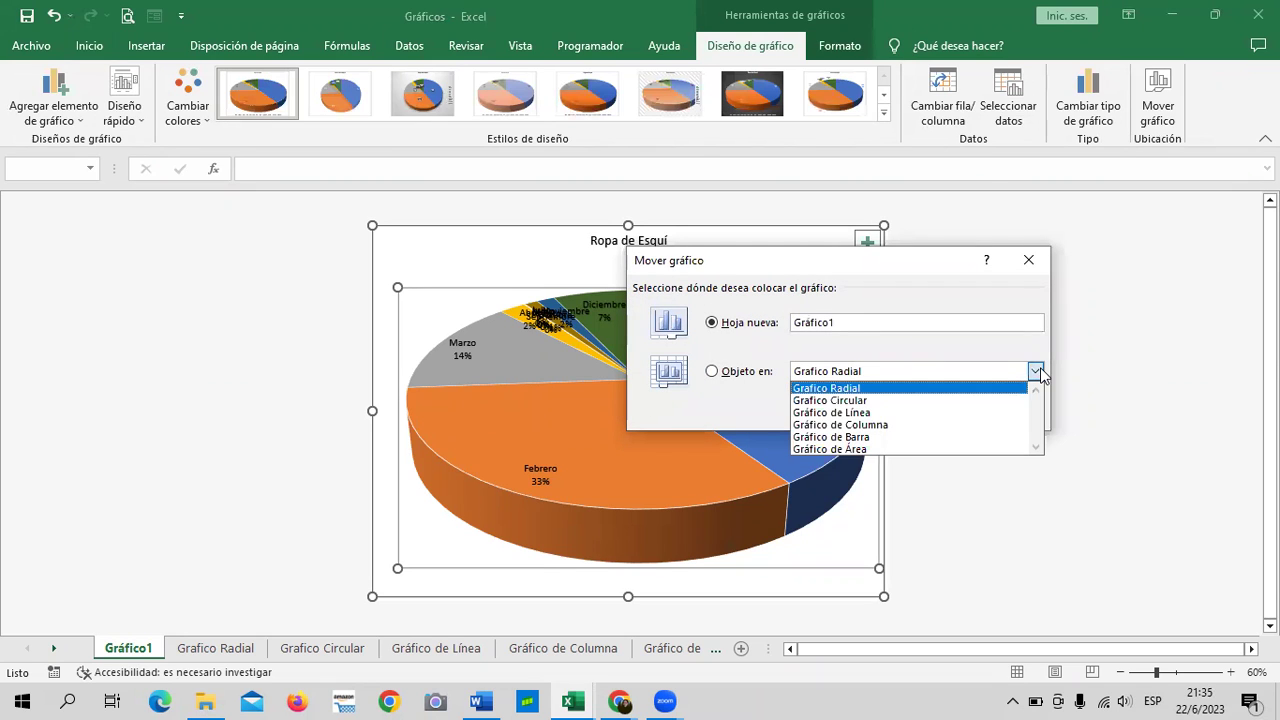
left_click(858, 388)
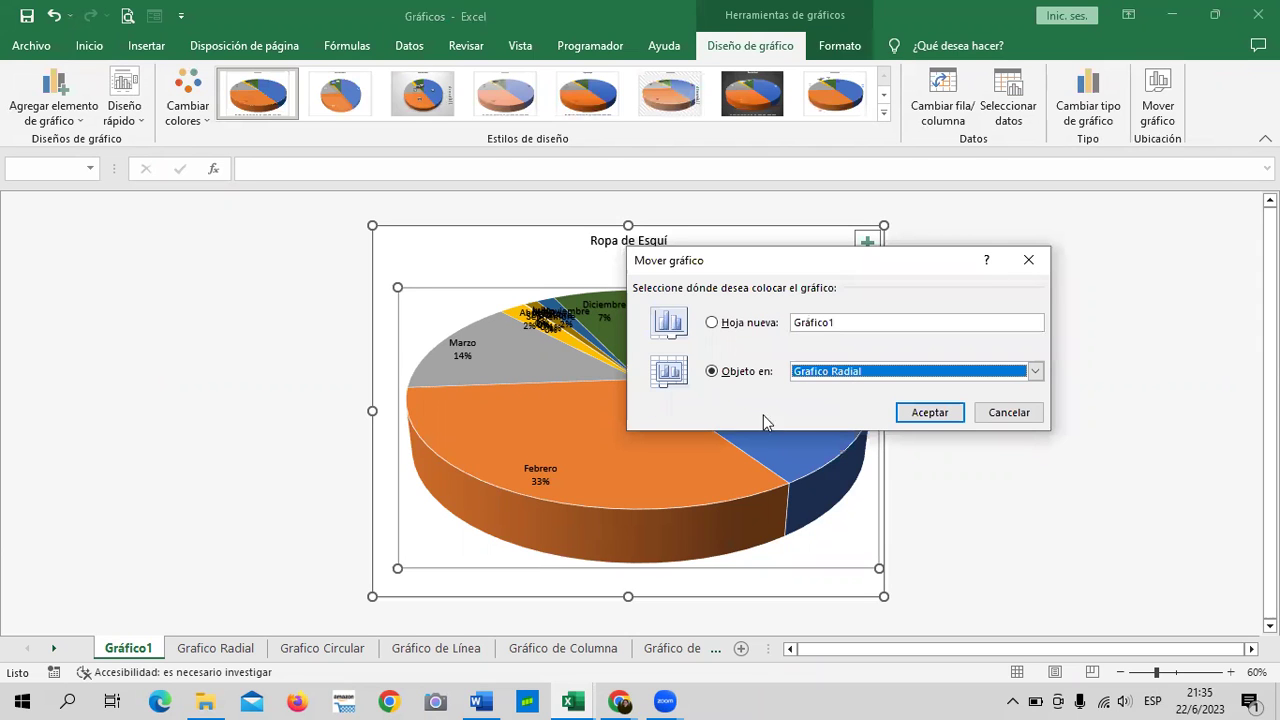
left_click(929, 412)
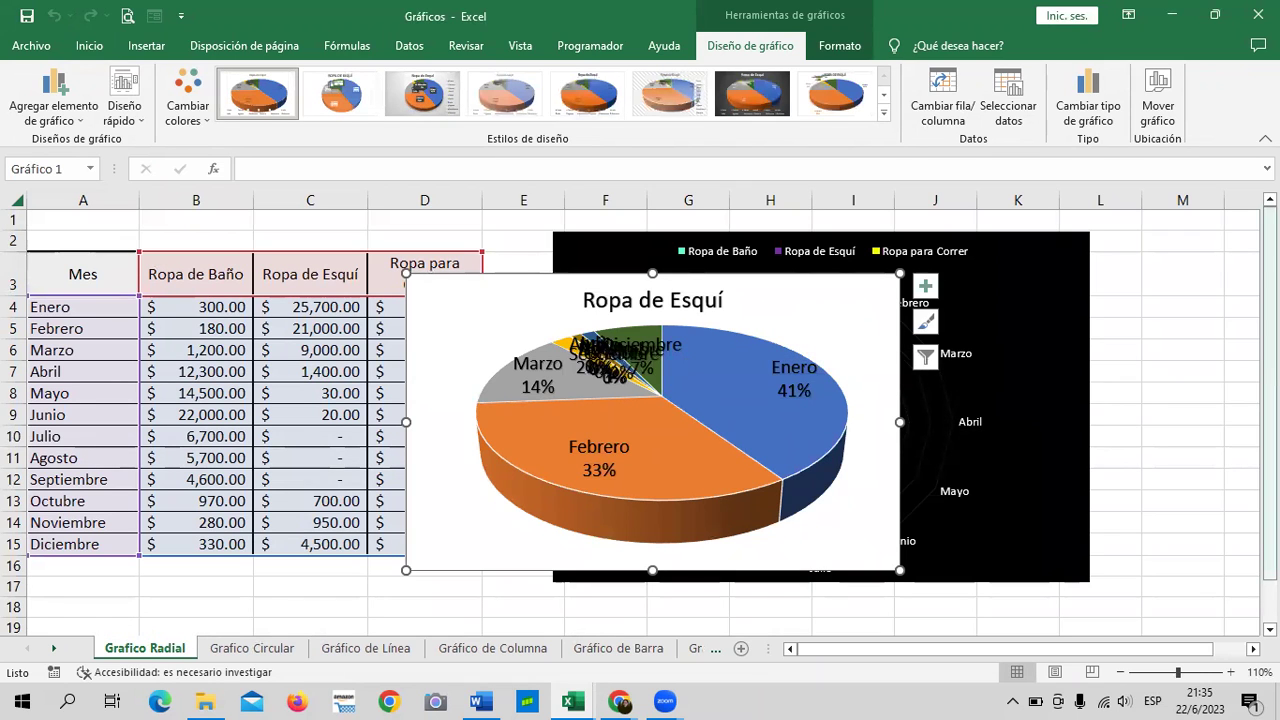
Drag the pie chart below the table and radar chart, around rows 22–36, and select its labels.
left_click_drag(742, 295, 779, 539)
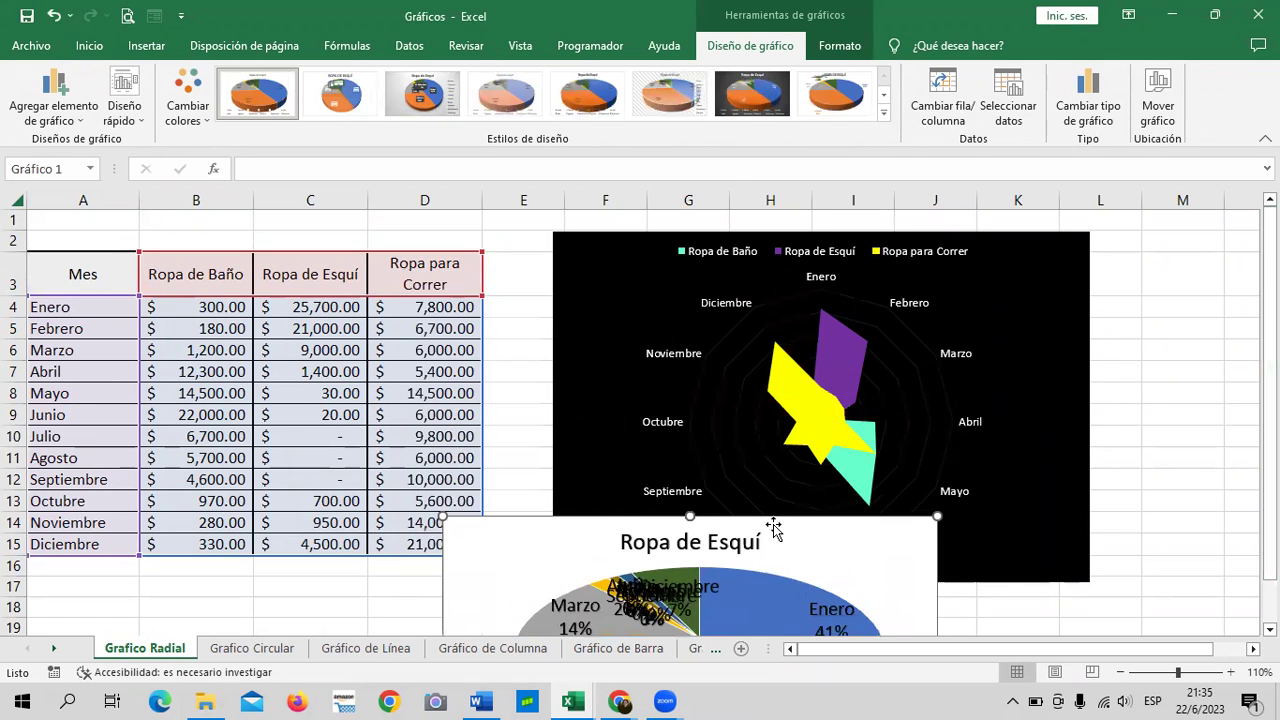
scroll(770, 530, "down", 3)
left_click_drag(788, 380, 758, 480)
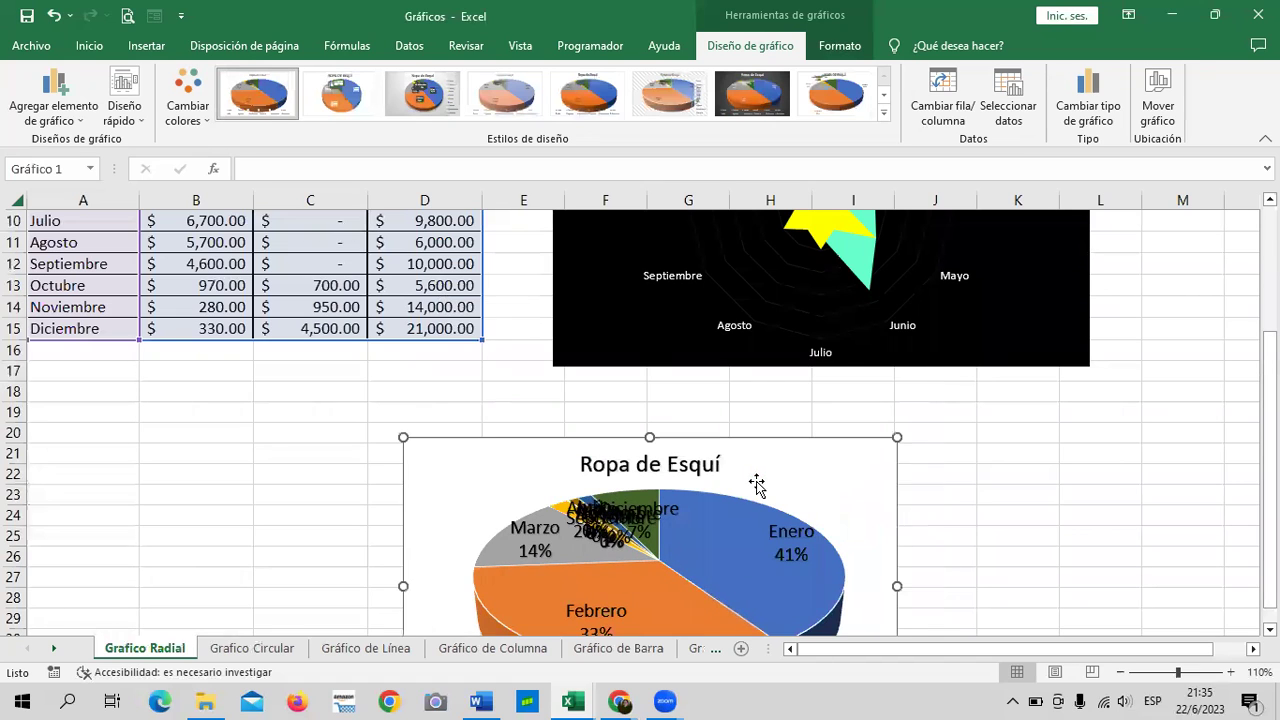
scroll(757, 486, "down", 3)
left_click_drag(794, 306, 771, 332)
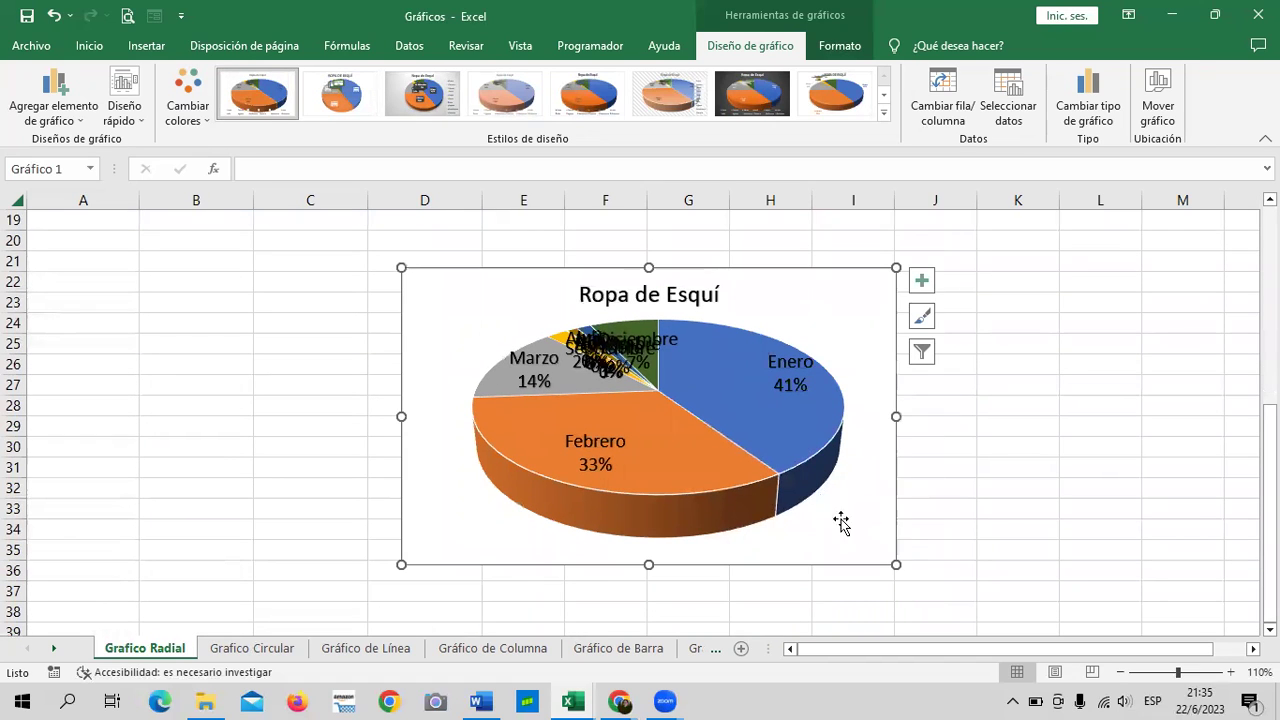
left_click(631, 340)
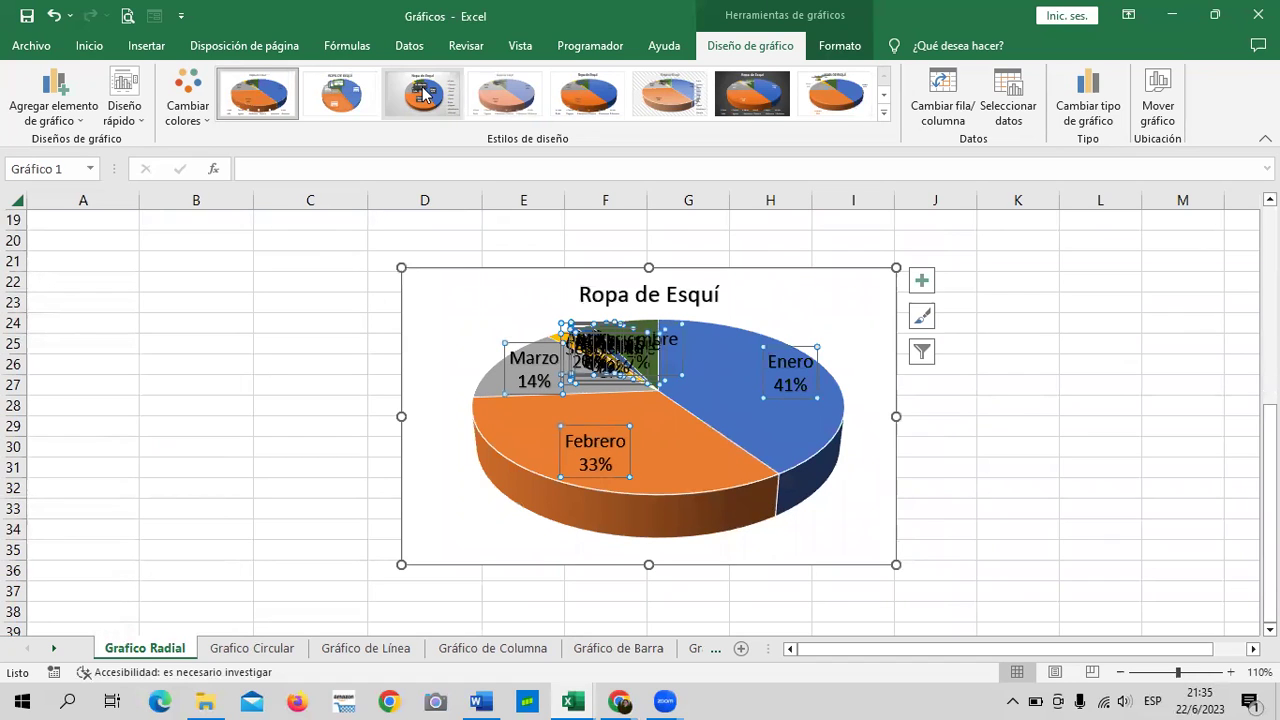
Apply a quick layout with percentage-only slice labels and a month legend on the right.
left_click(138, 124)
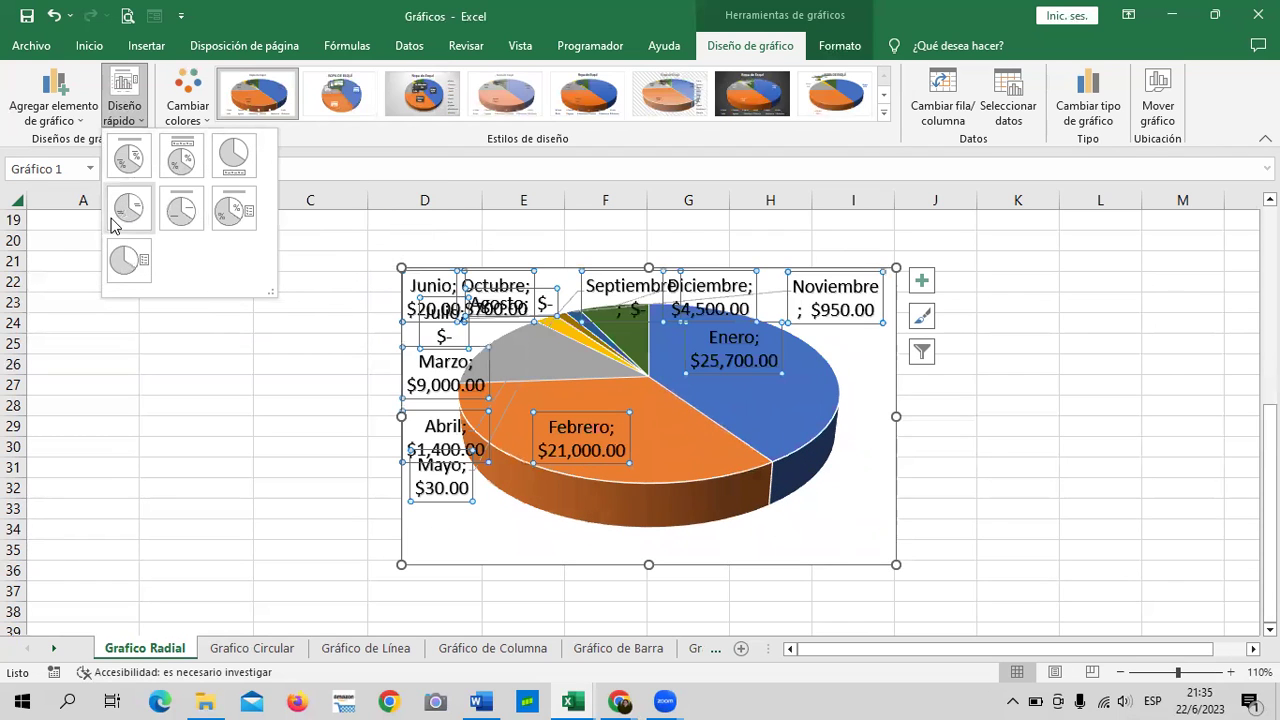
left_click(222, 199)
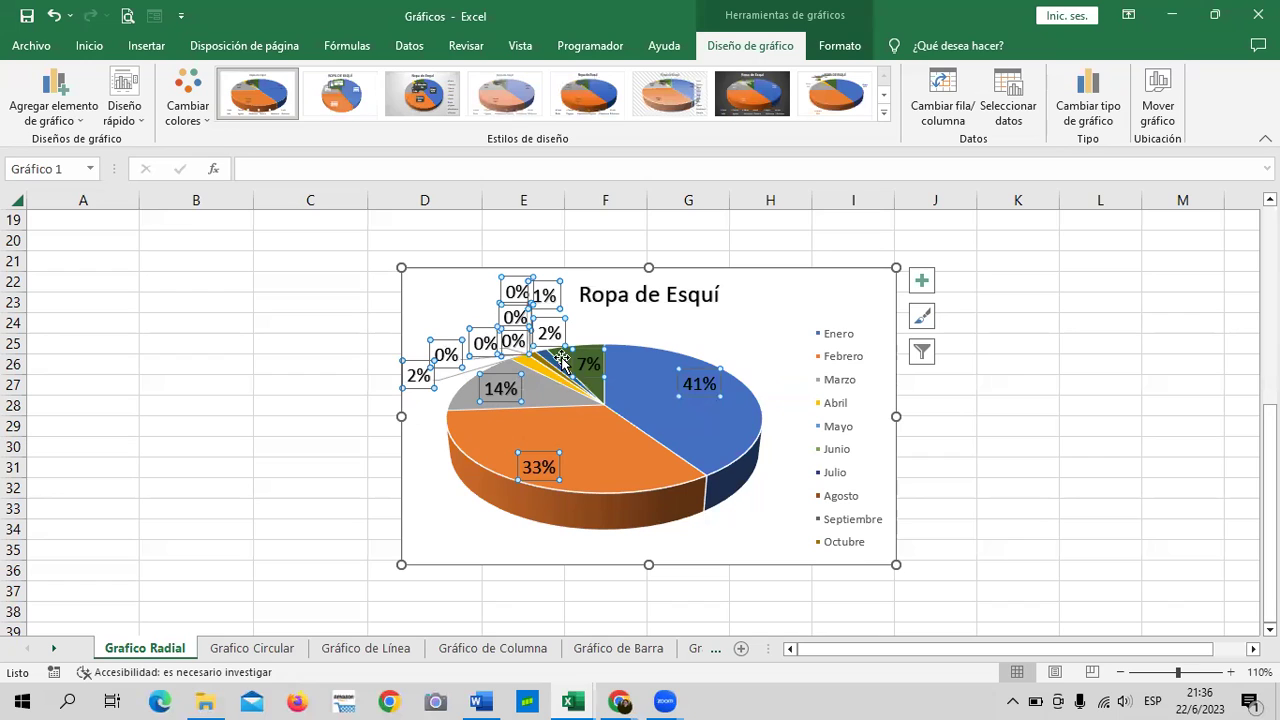
Select the pie chart's individual percentage data labels (1%, 41%, 33%, 7%, 14%, 0%).
left_click(540, 292)
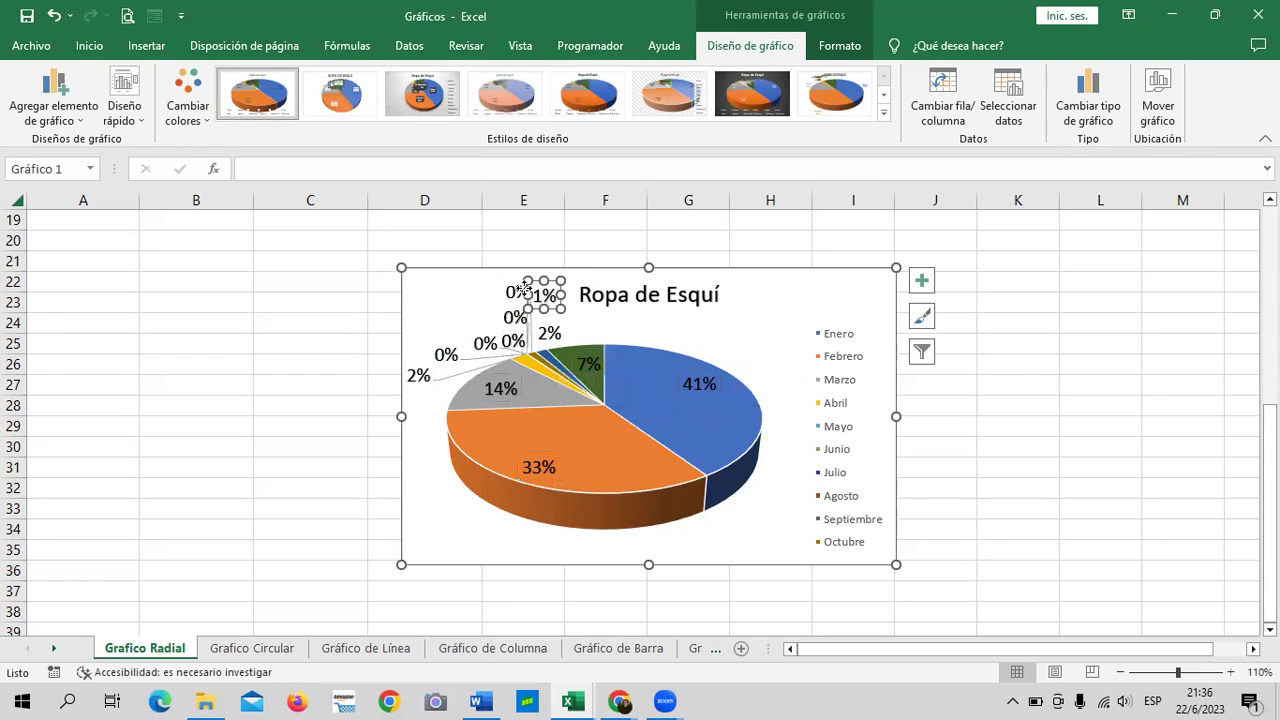
left_click(700, 386)
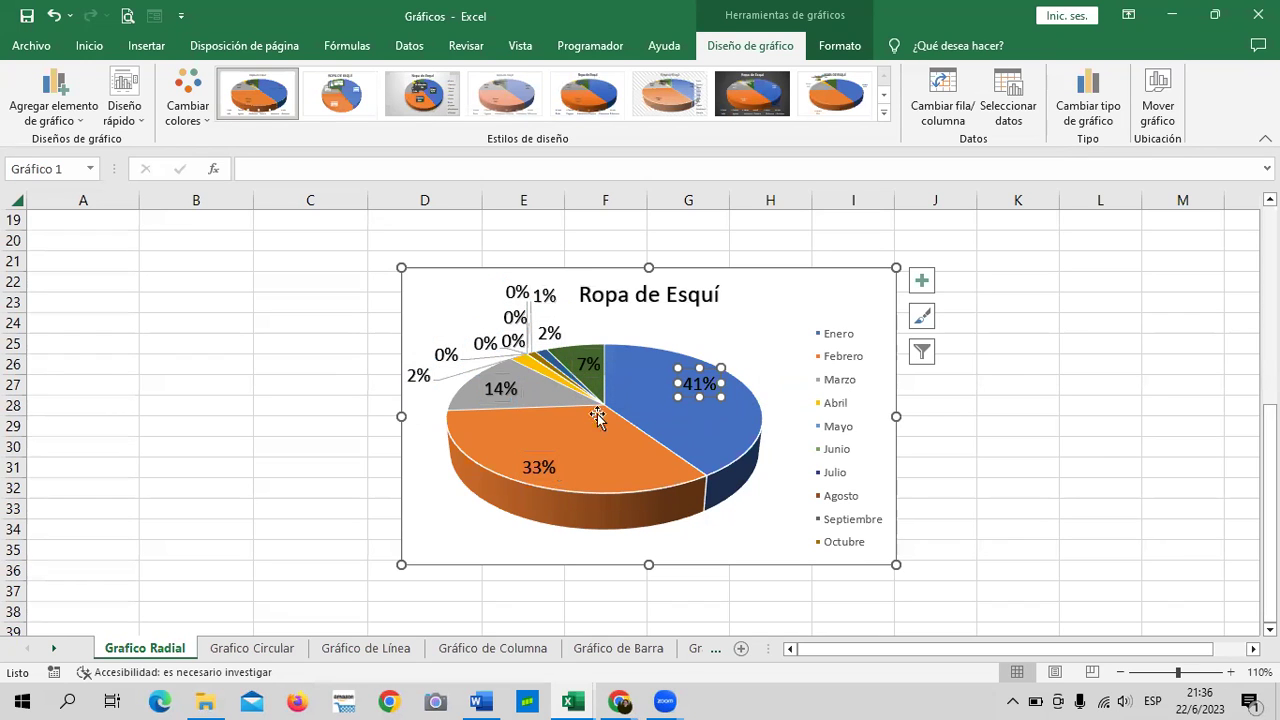
left_click(538, 468)
left_click(588, 365)
left_click(500, 388)
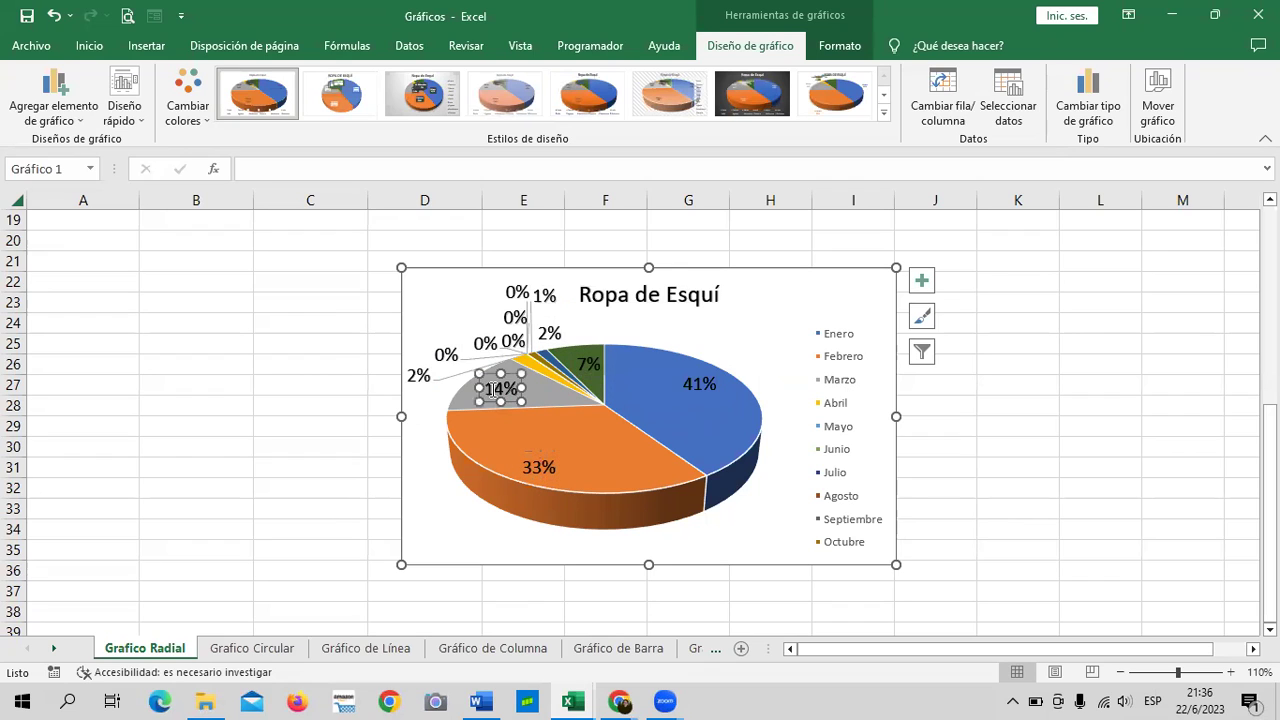
left_click(513, 318)
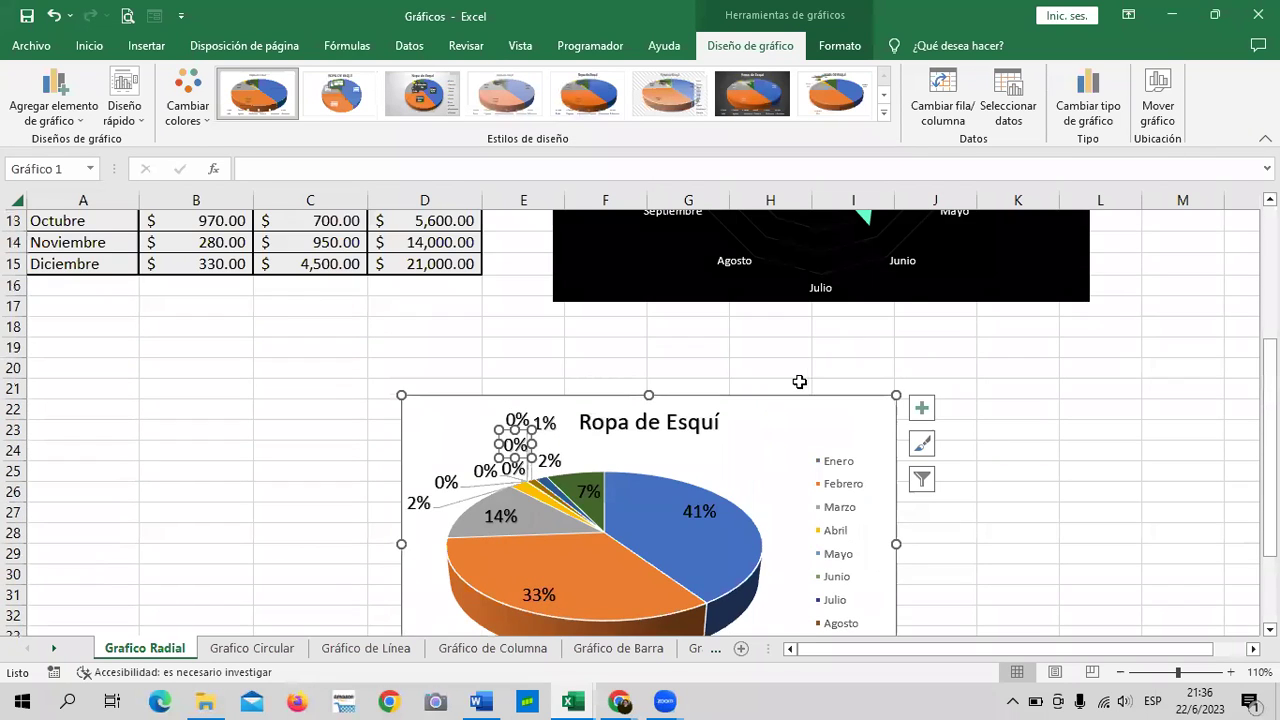
Deselect the labels, select the chart title and open the chart's series filter.
scroll(797, 380, "up", 3)
scroll(372, 347, "up", 1)
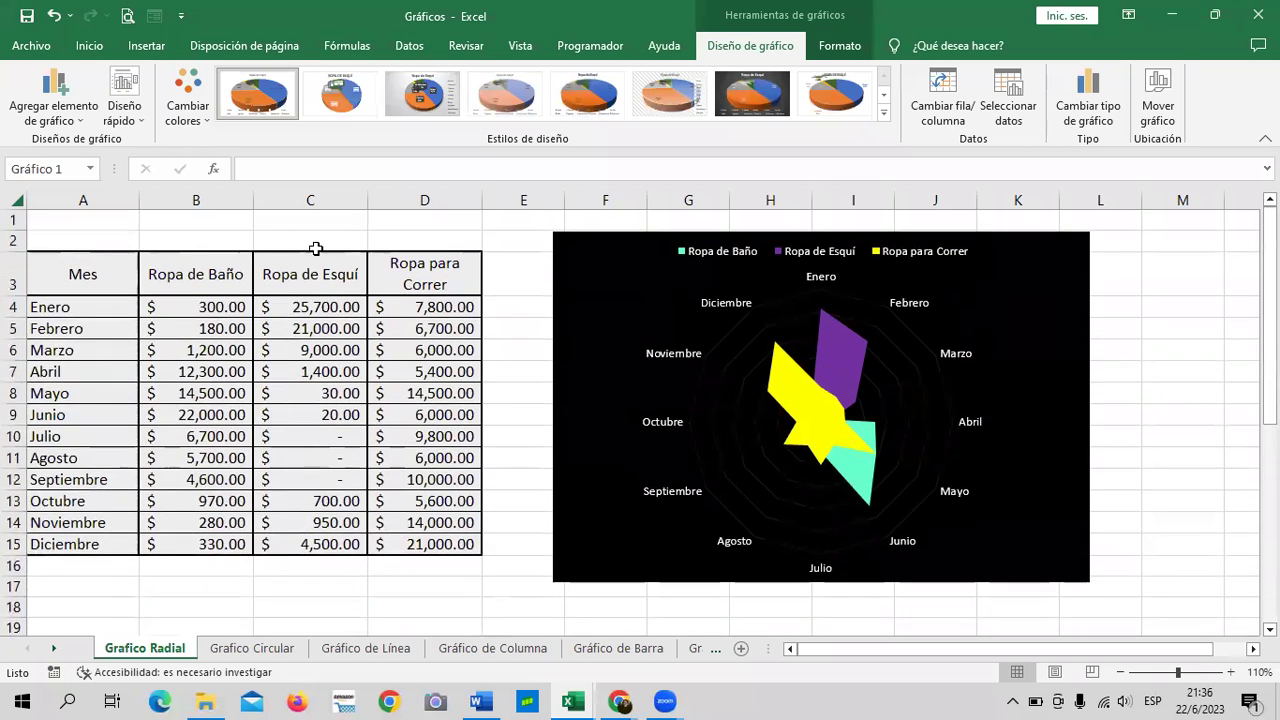
scroll(333, 365, "down", 6)
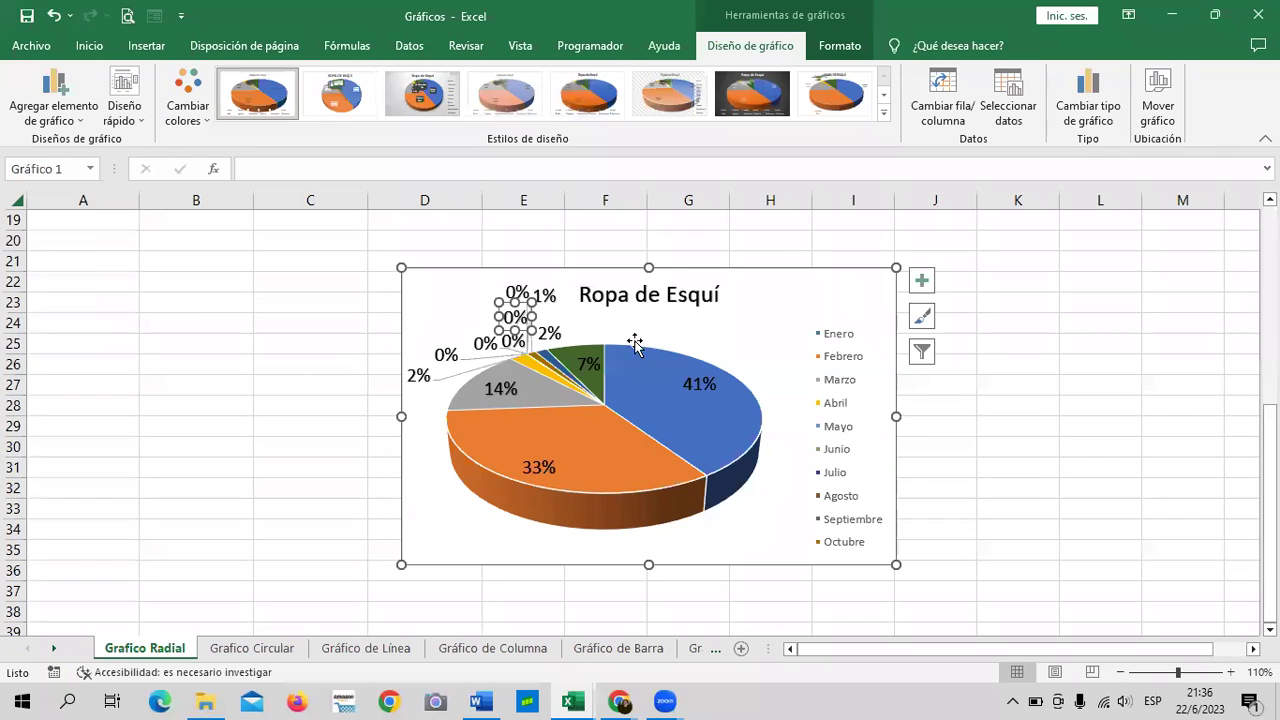
mouse_move(700, 400)
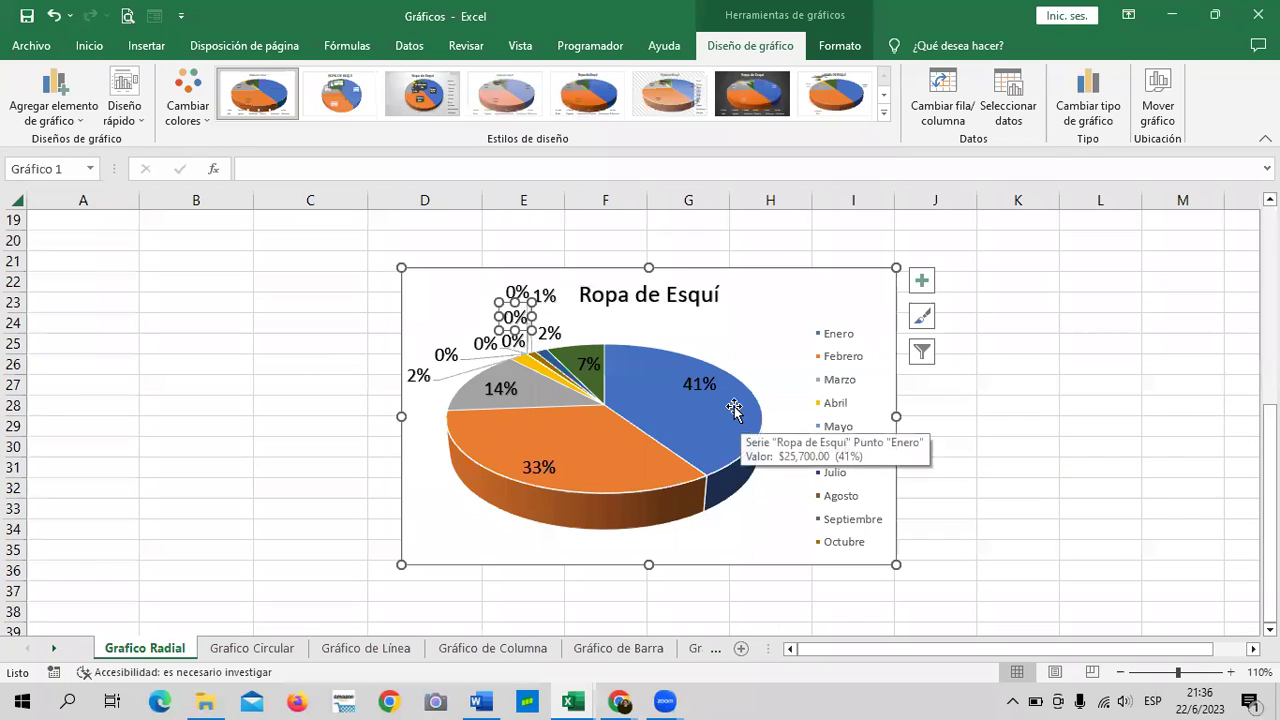
left_click(750, 330)
left_click(709, 294)
left_click(921, 351)
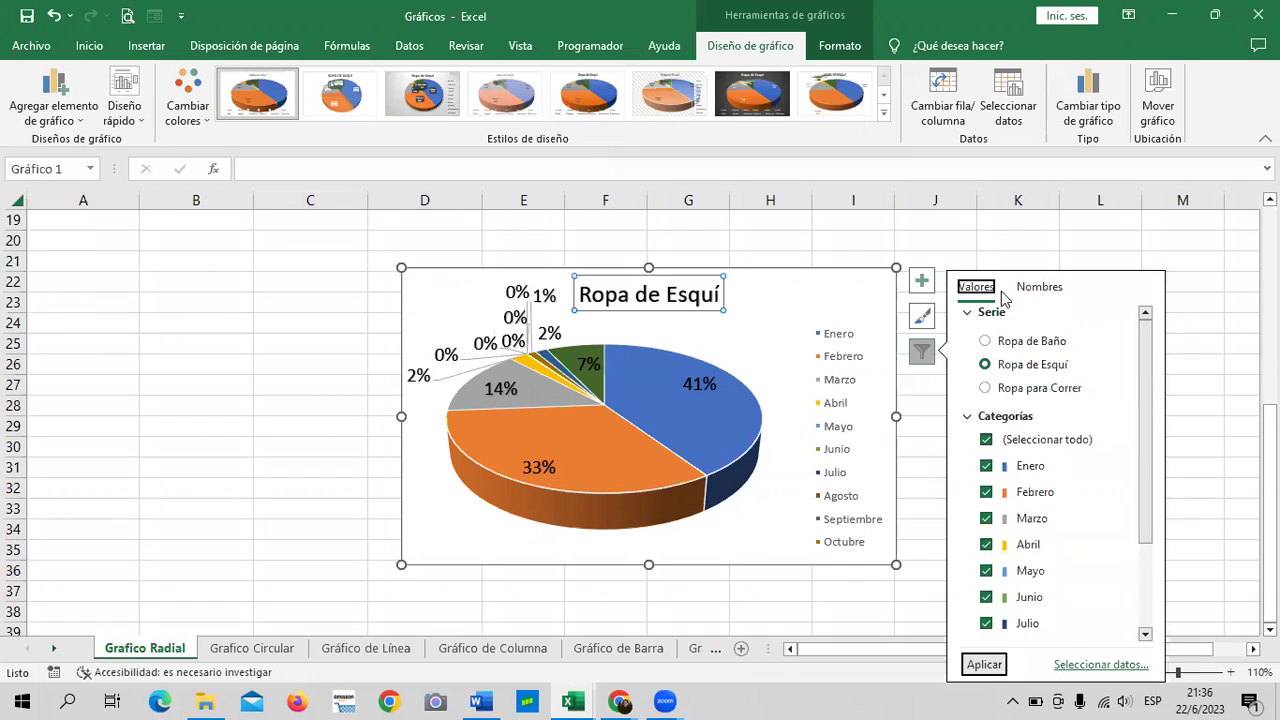
Switch the pie chart's series to Ropa para Correr in the filter and apply it.
left_click(988, 343)
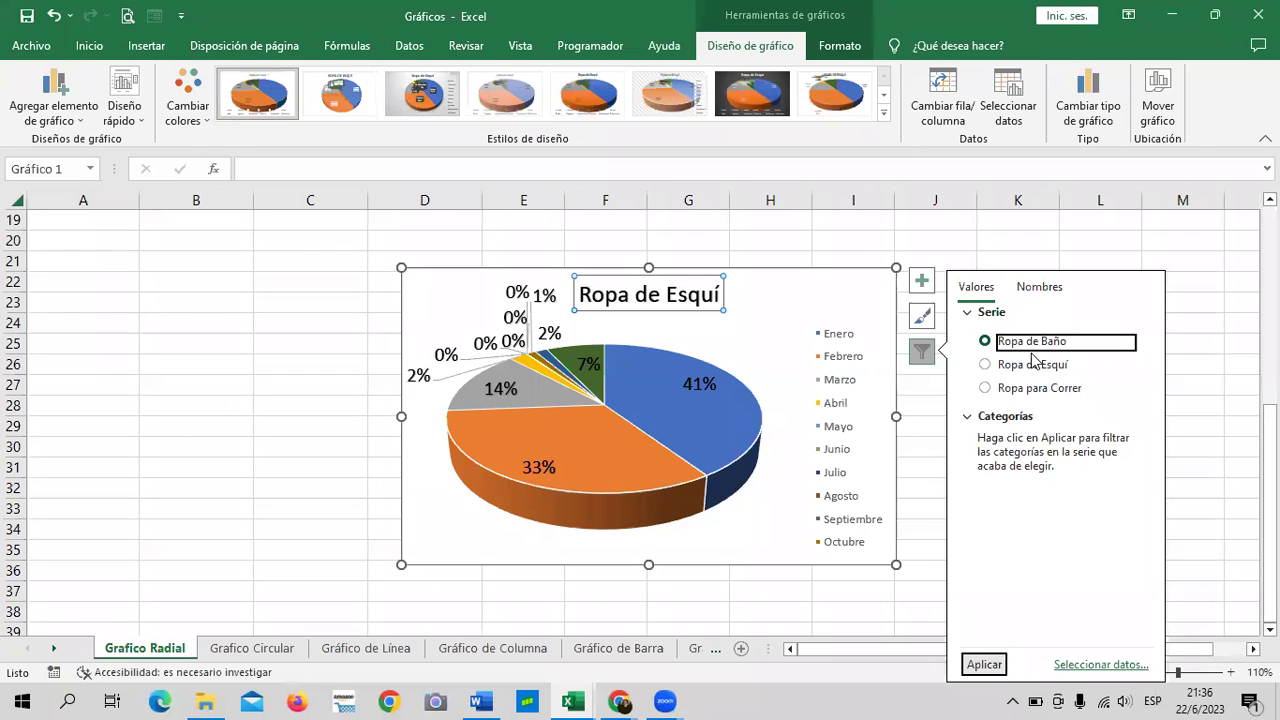
left_click(1005, 396)
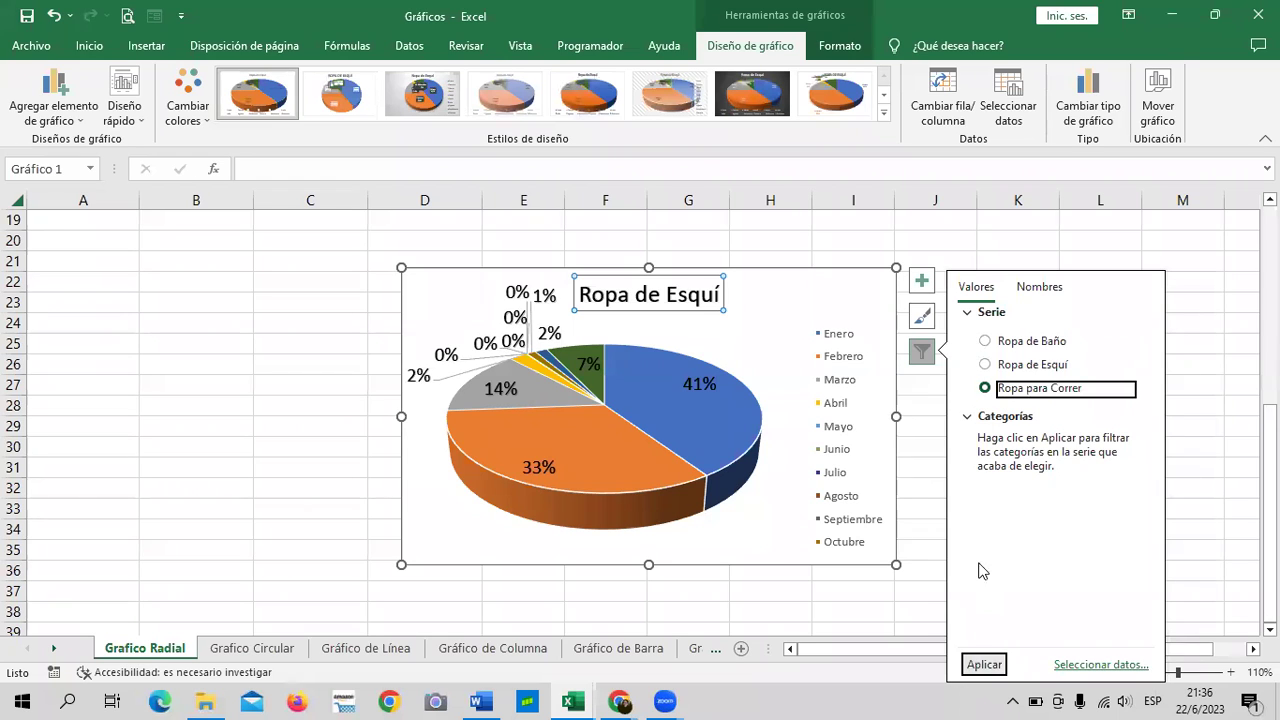
left_click(982, 662)
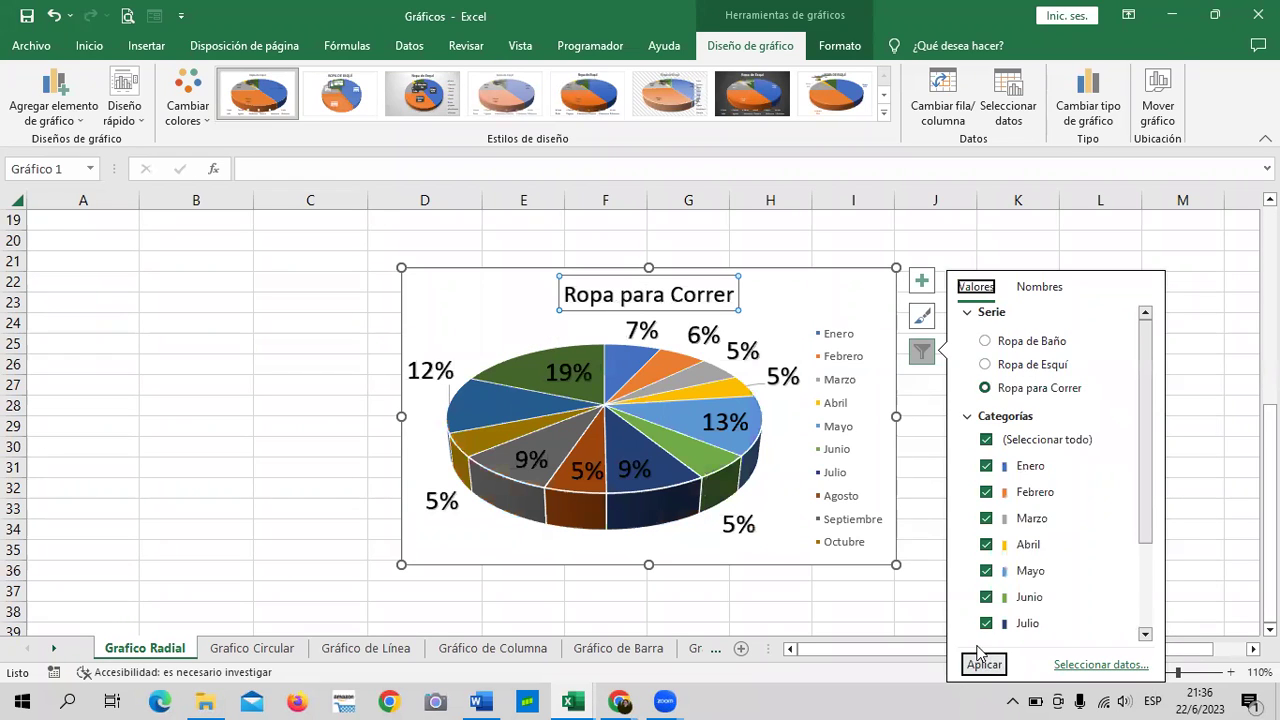
left_click(1204, 404)
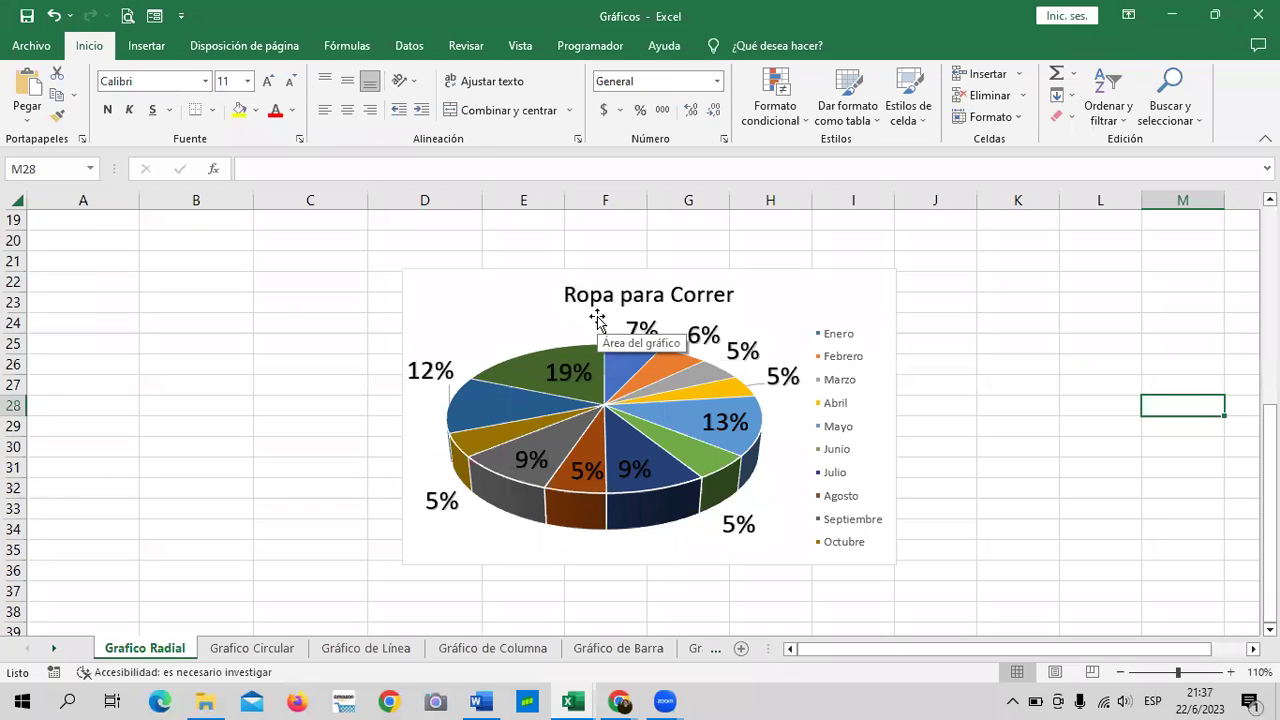
left_click(628, 467)
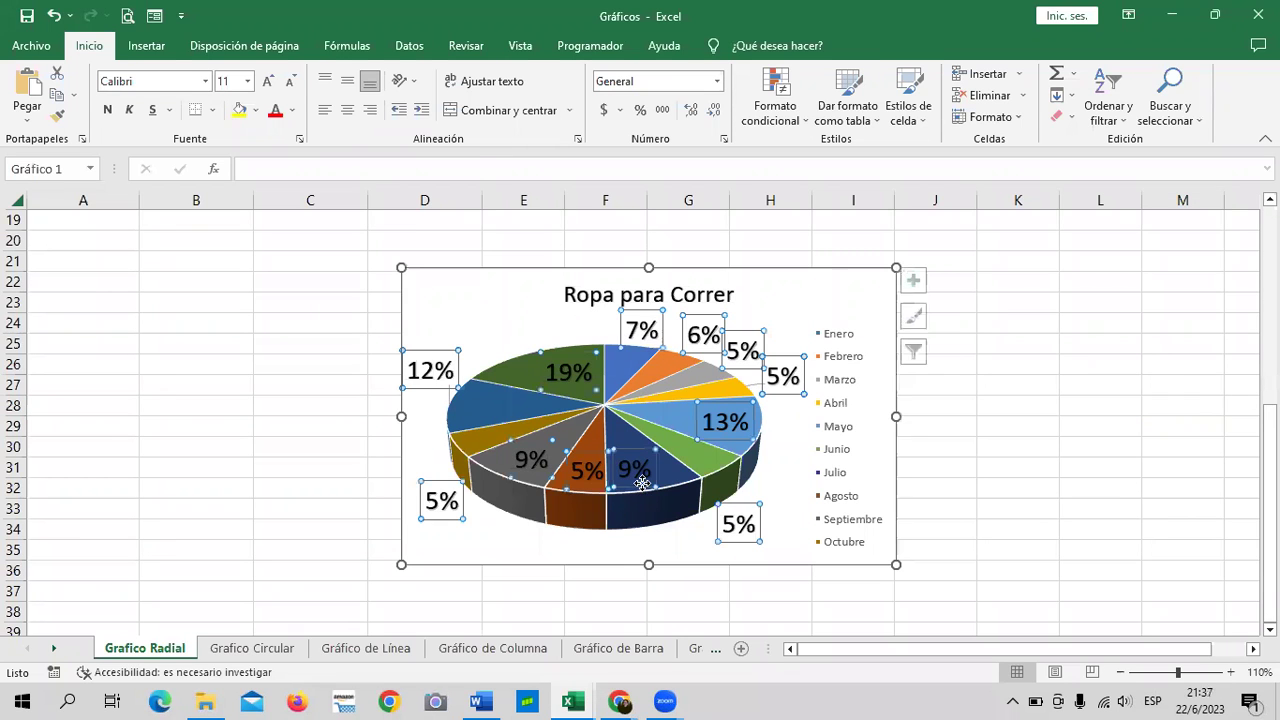
left_click(966, 446)
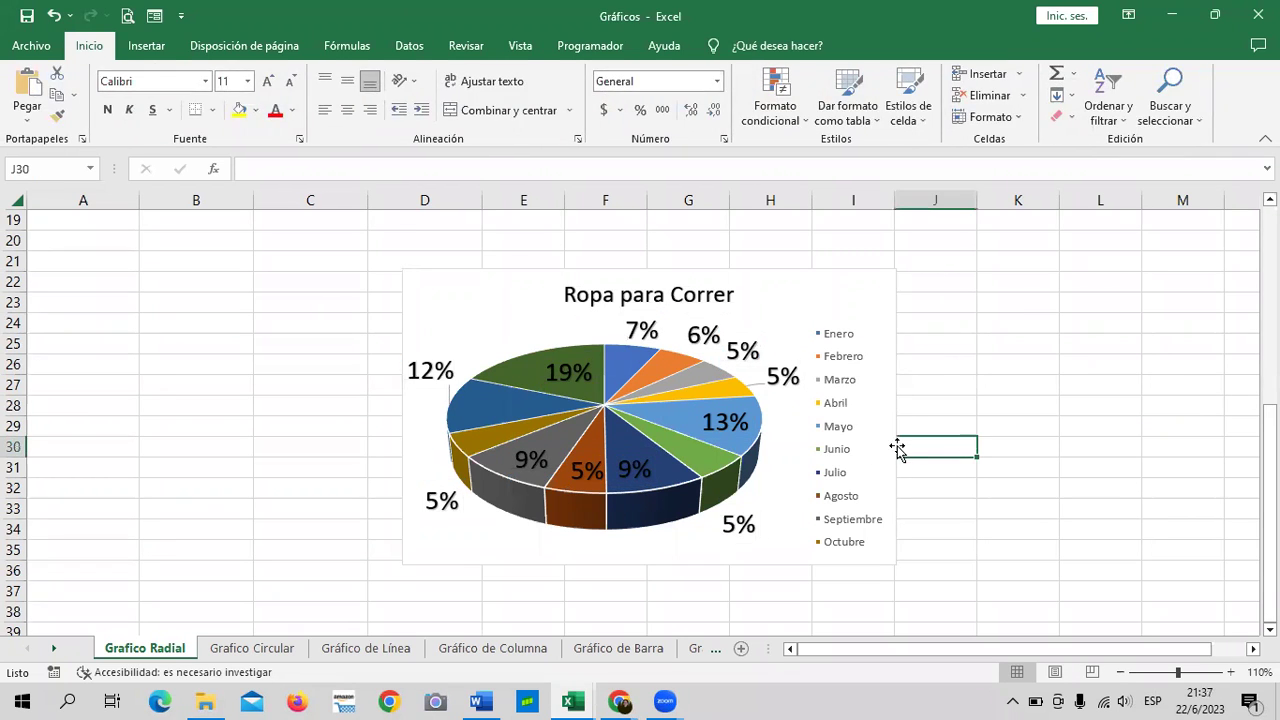
Select the Ropa para Correr pie, browse the Diseño rápido layouts, then show Elementos de gráfico.
left_click(808, 298)
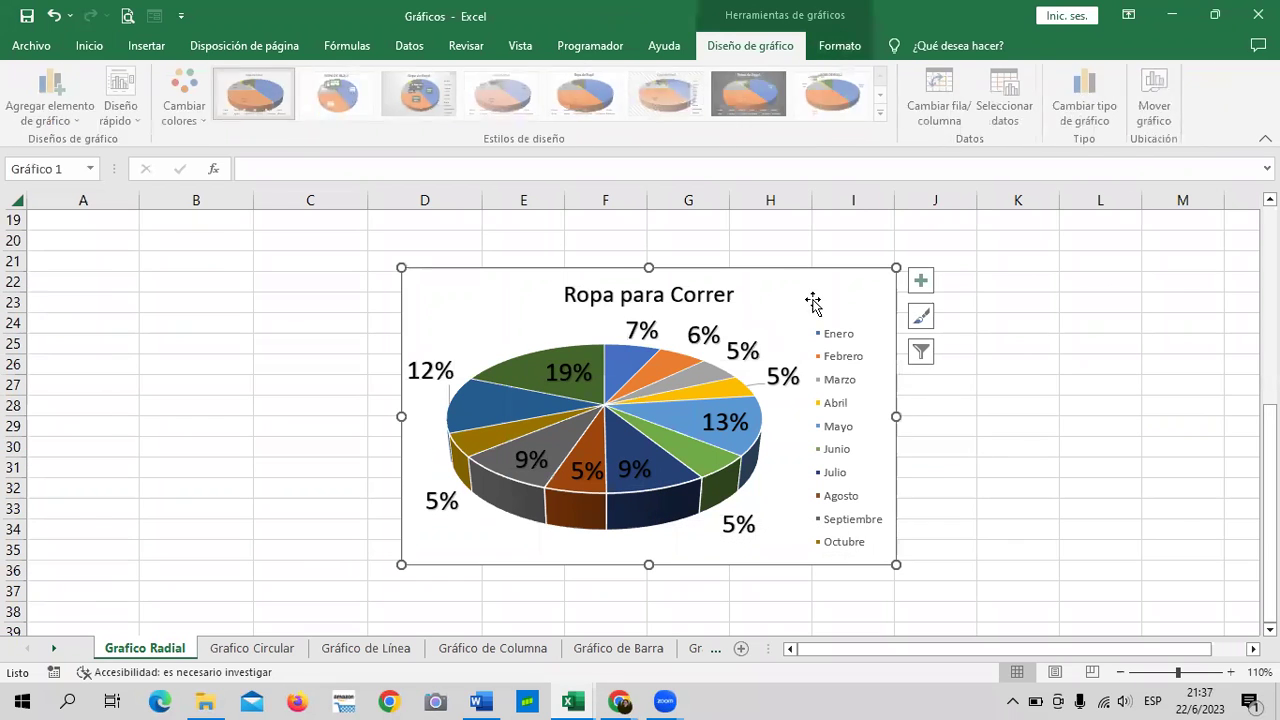
left_click(124, 112)
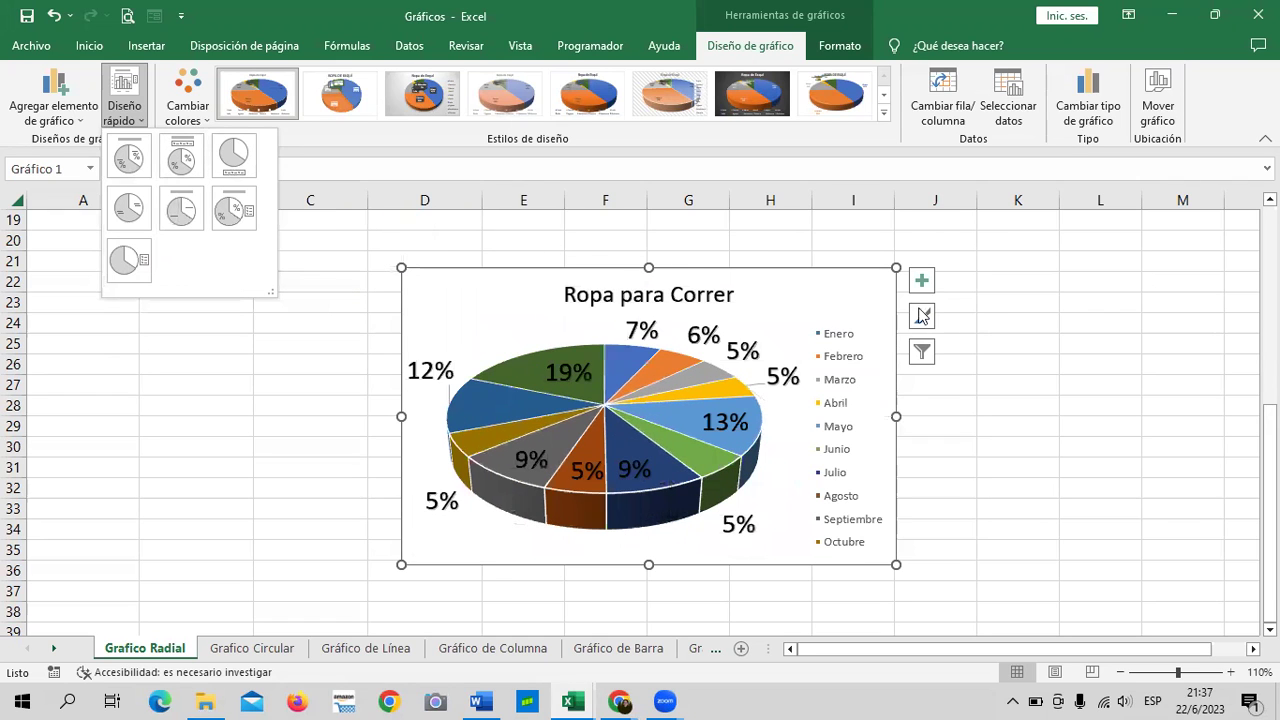
left_click(922, 282)
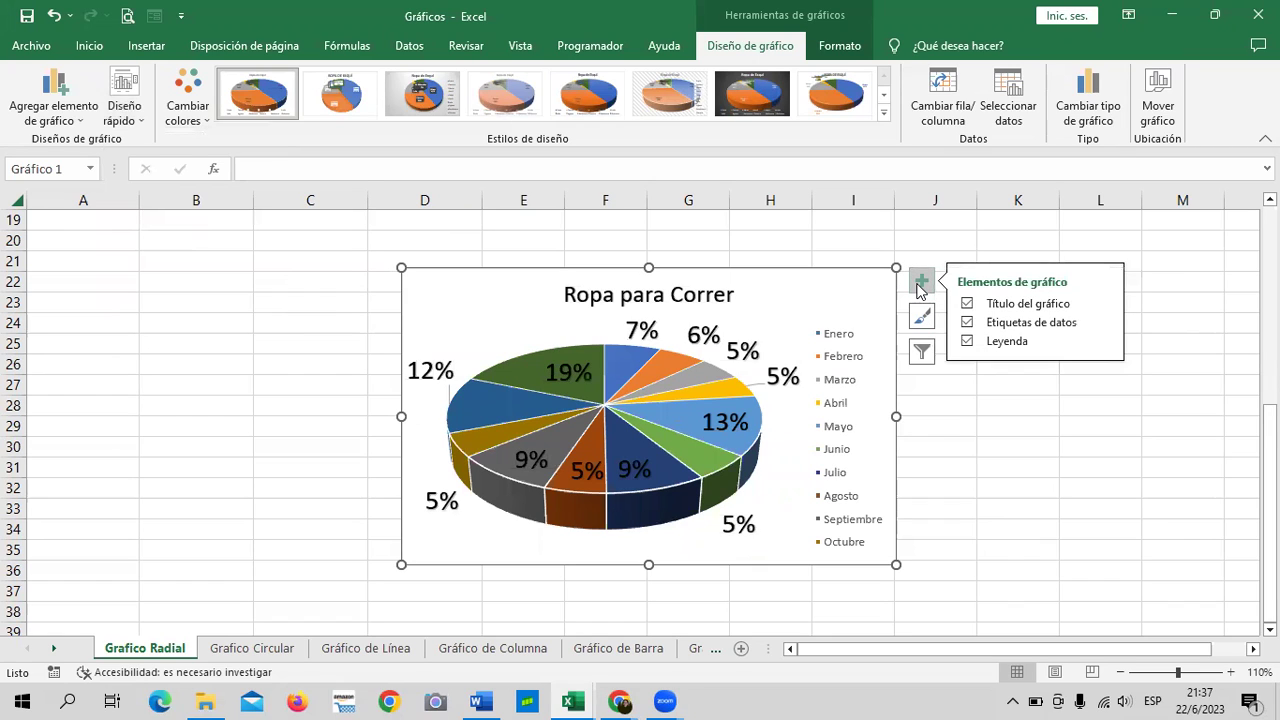
Toggle the chart title off and back on, checking its placement options.
left_click(990, 306)
left_click(992, 309)
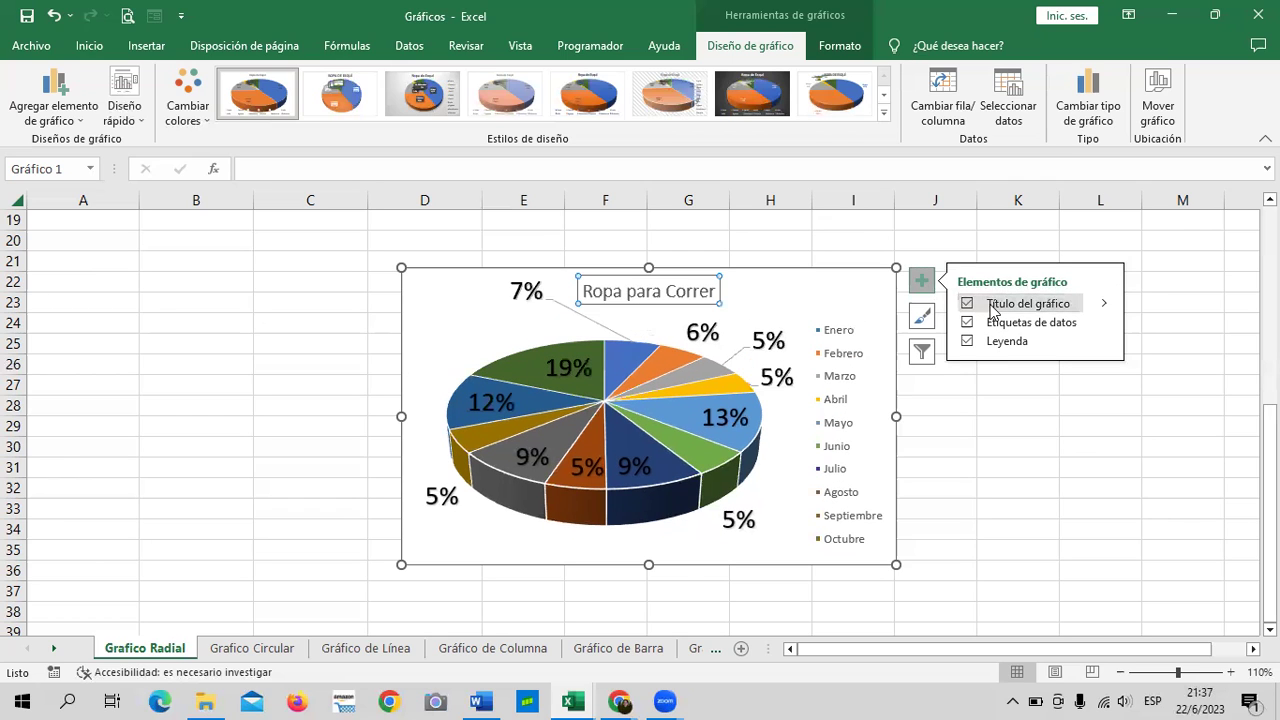
left_click(1104, 306)
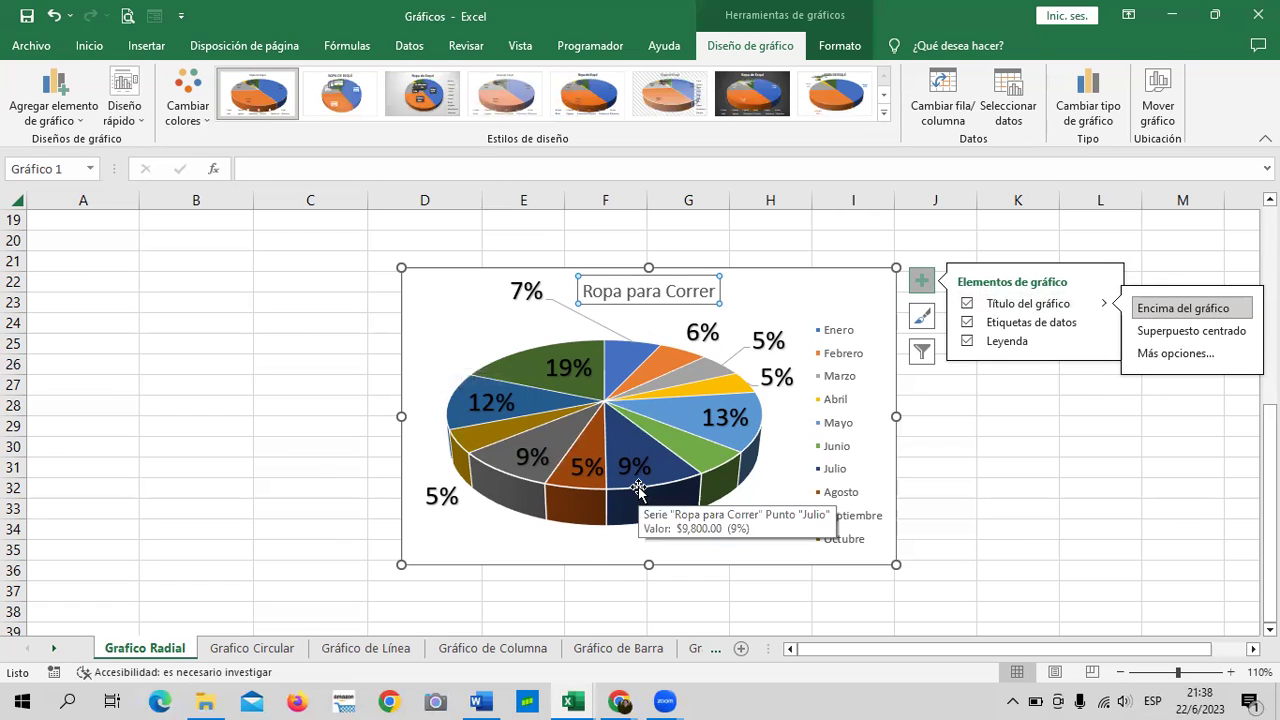
Make the data labels show dollar sales values and remove the legend.
left_click(967, 322)
left_click(967, 322)
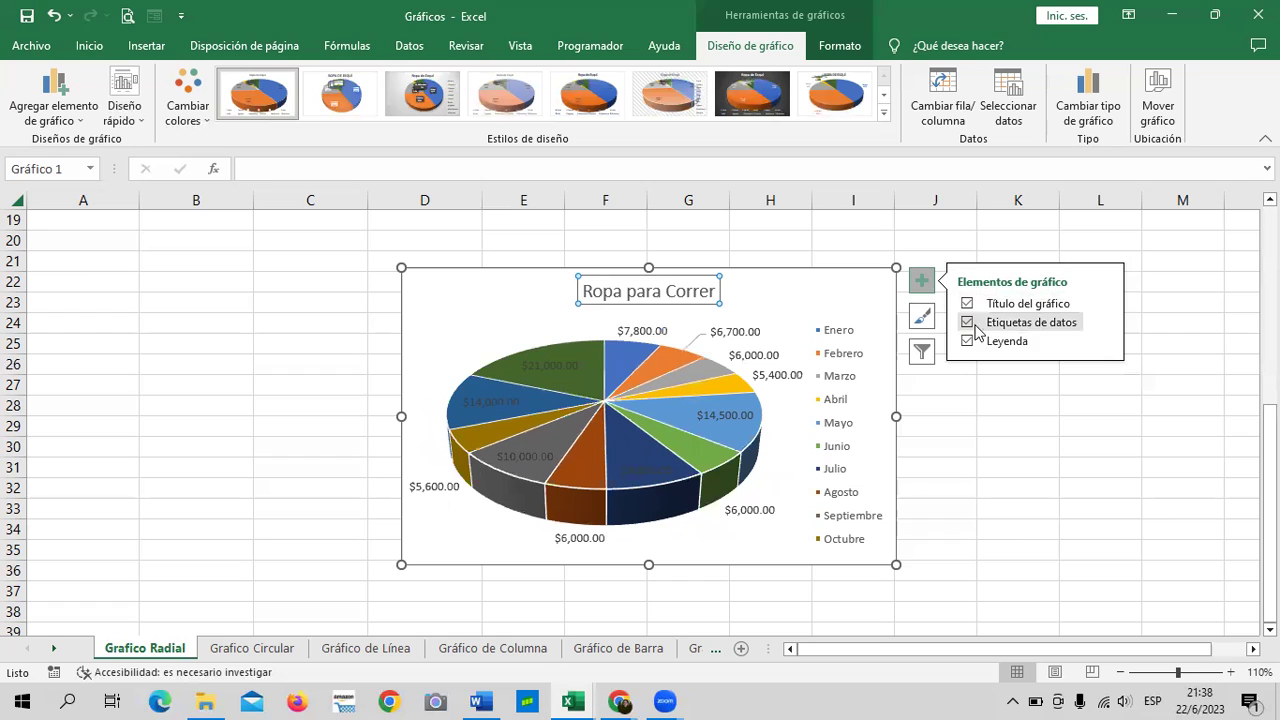
left_click(967, 323)
left_click(1064, 322)
left_click(1066, 327)
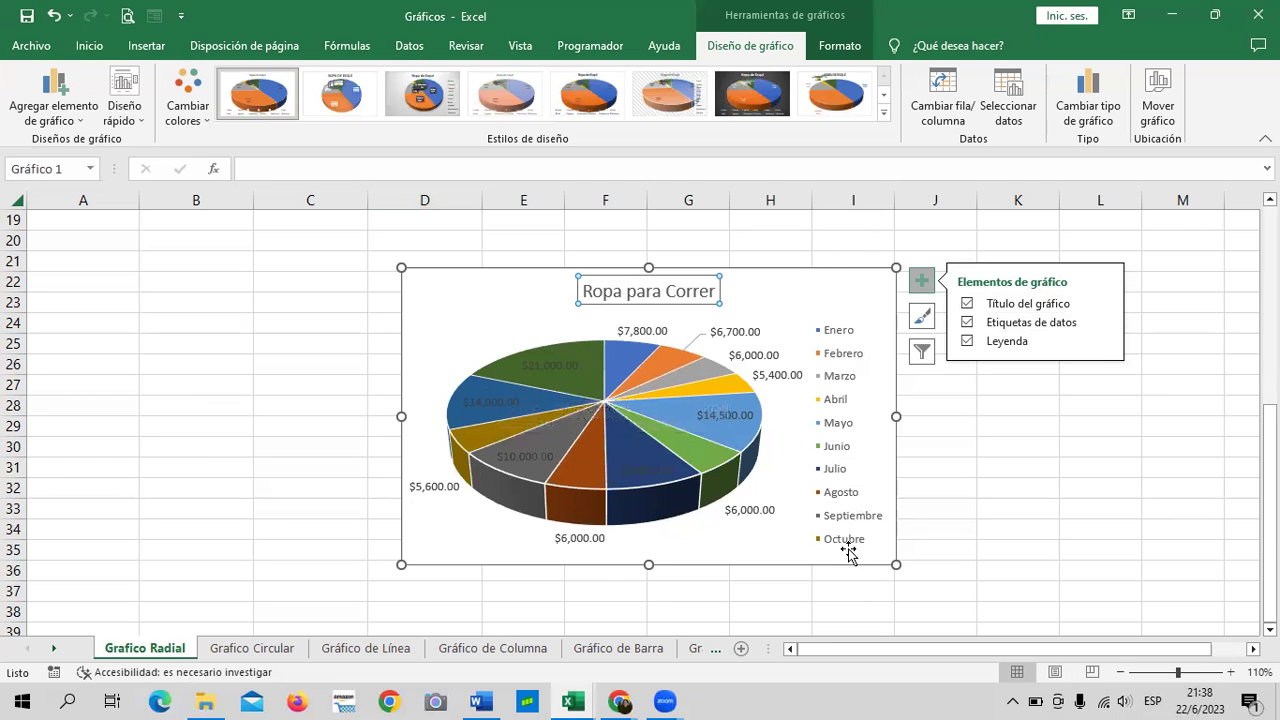
left_click(967, 342)
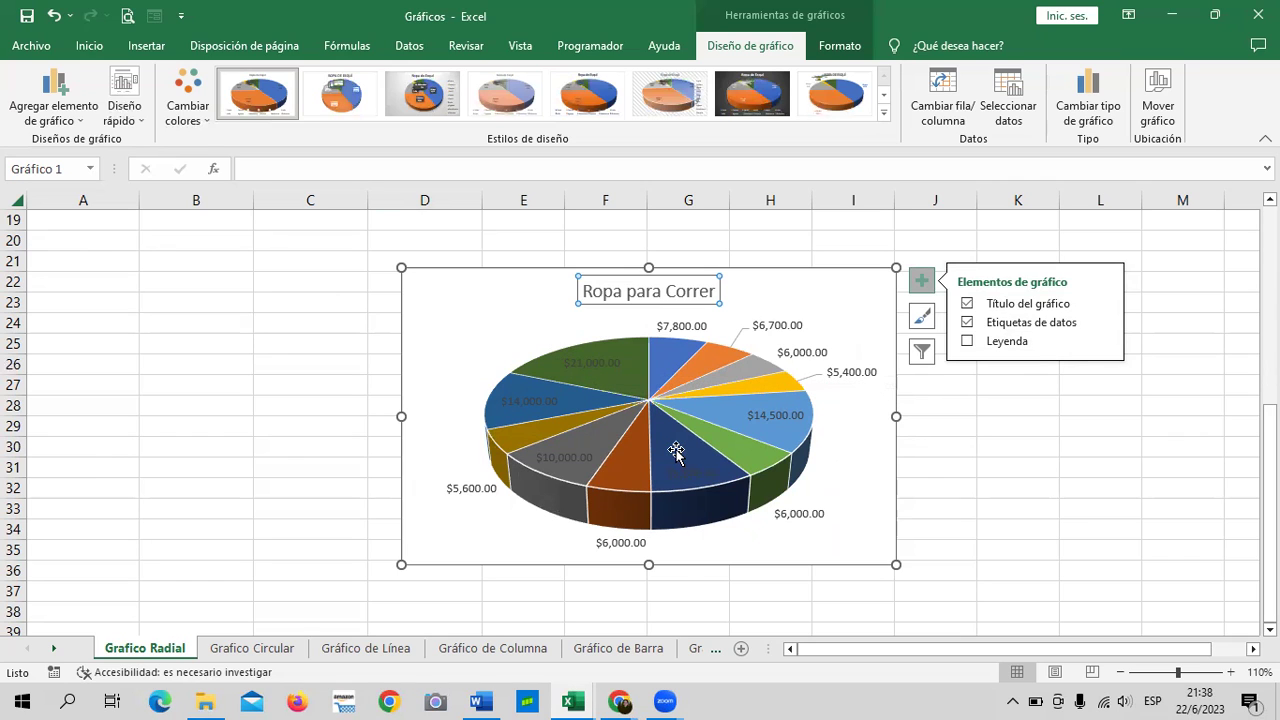
Drag the Ropa para Correr pie's lower-right and lower-left corners outward to enlarge it.
left_click_drag(896, 564, 933, 614)
scroll(937, 540, "down", 1)
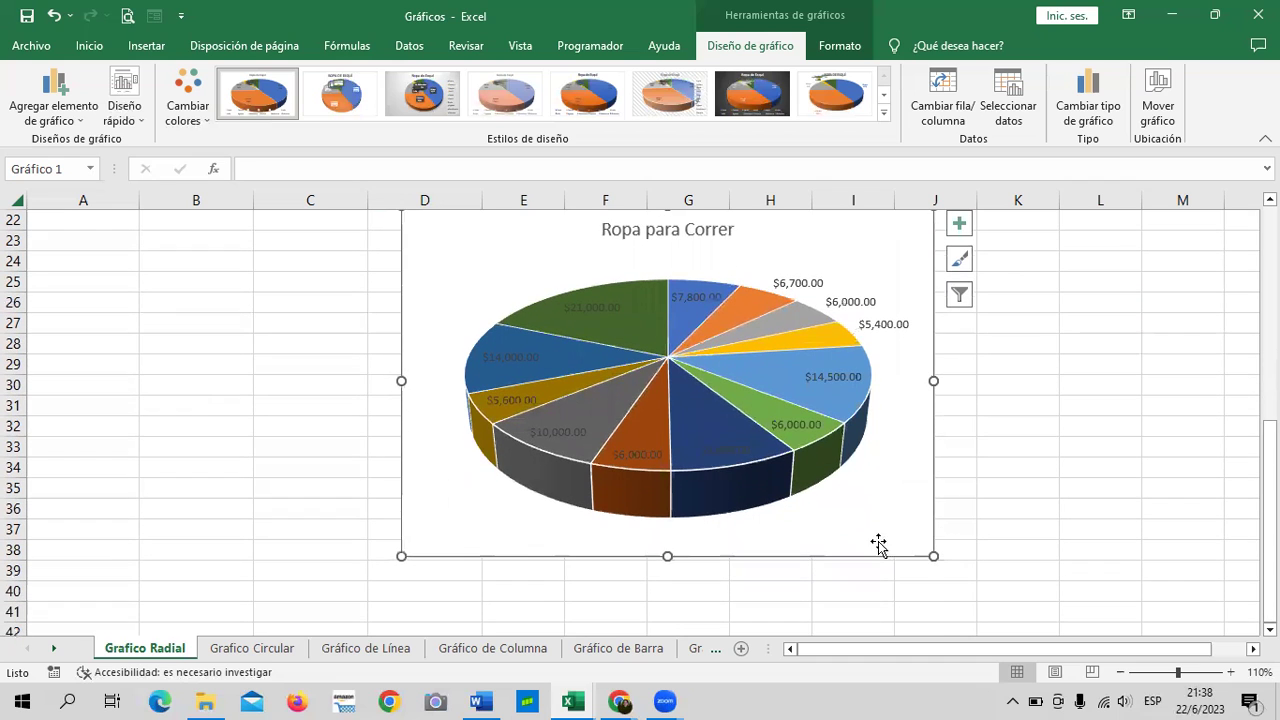
left_click_drag(401, 556, 343, 593)
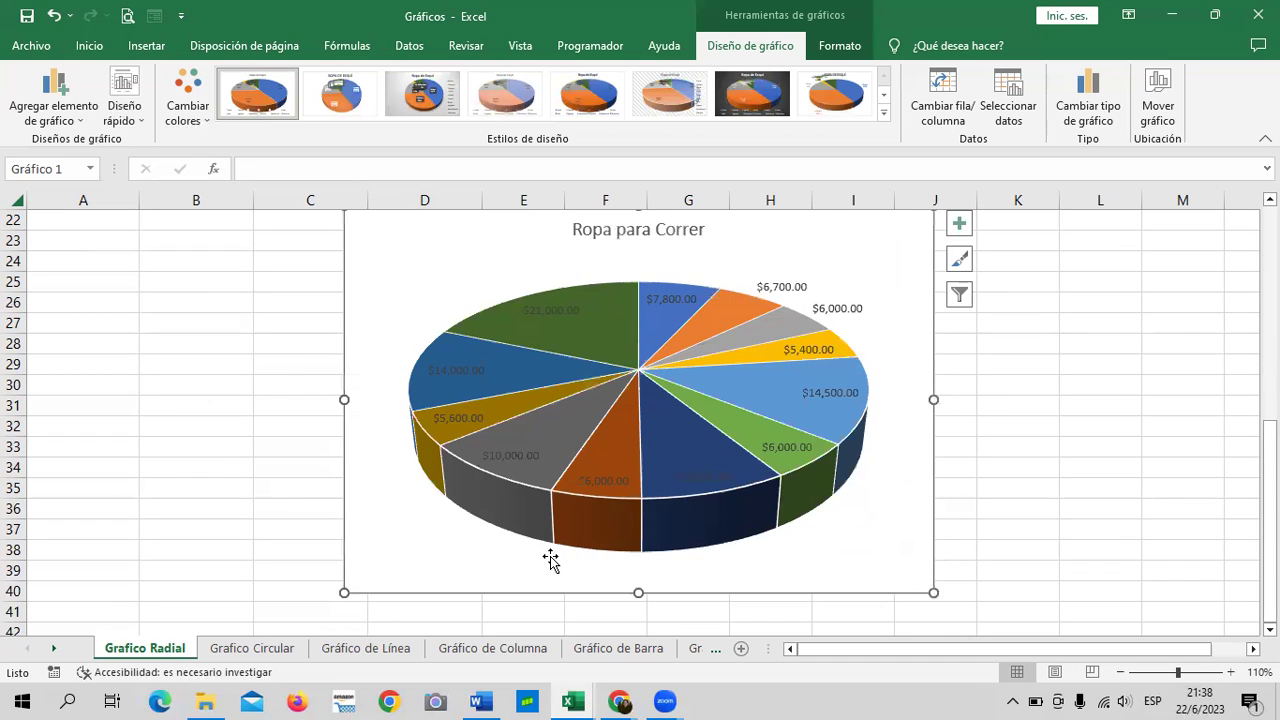
scroll(565, 575, "up", 1)
scroll(568, 575, "down", 1)
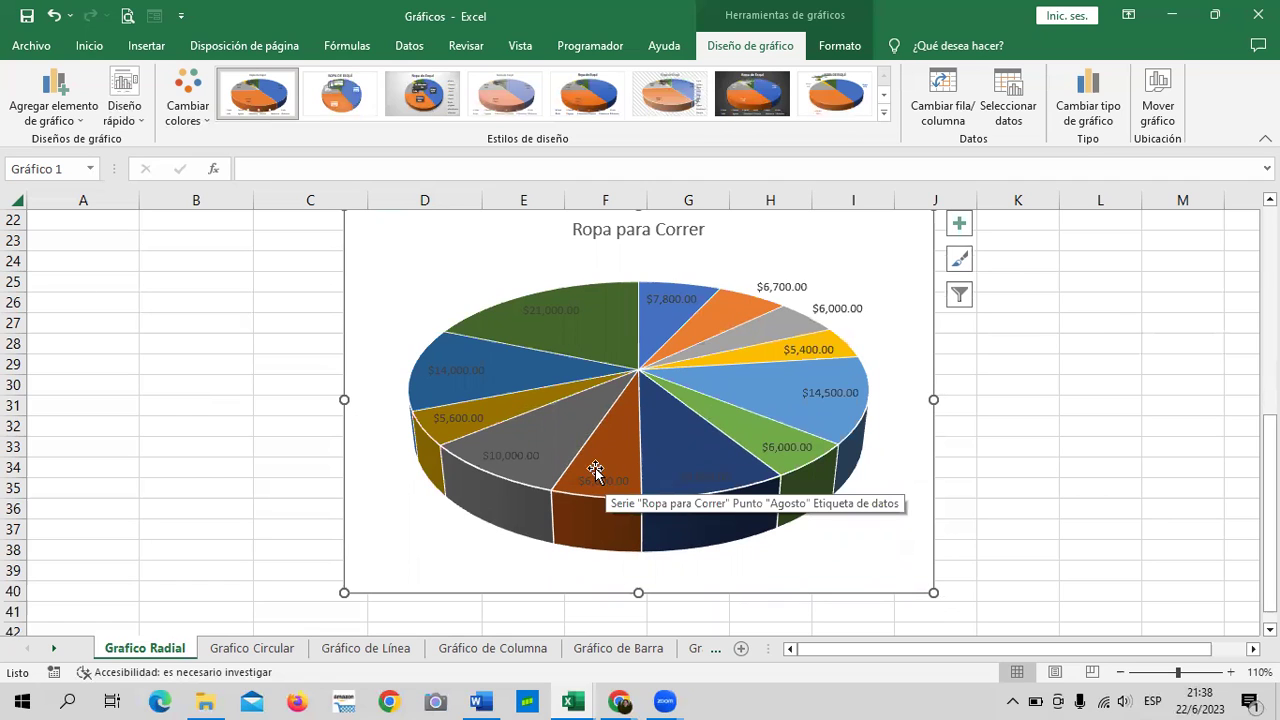
mouse_move(768, 351)
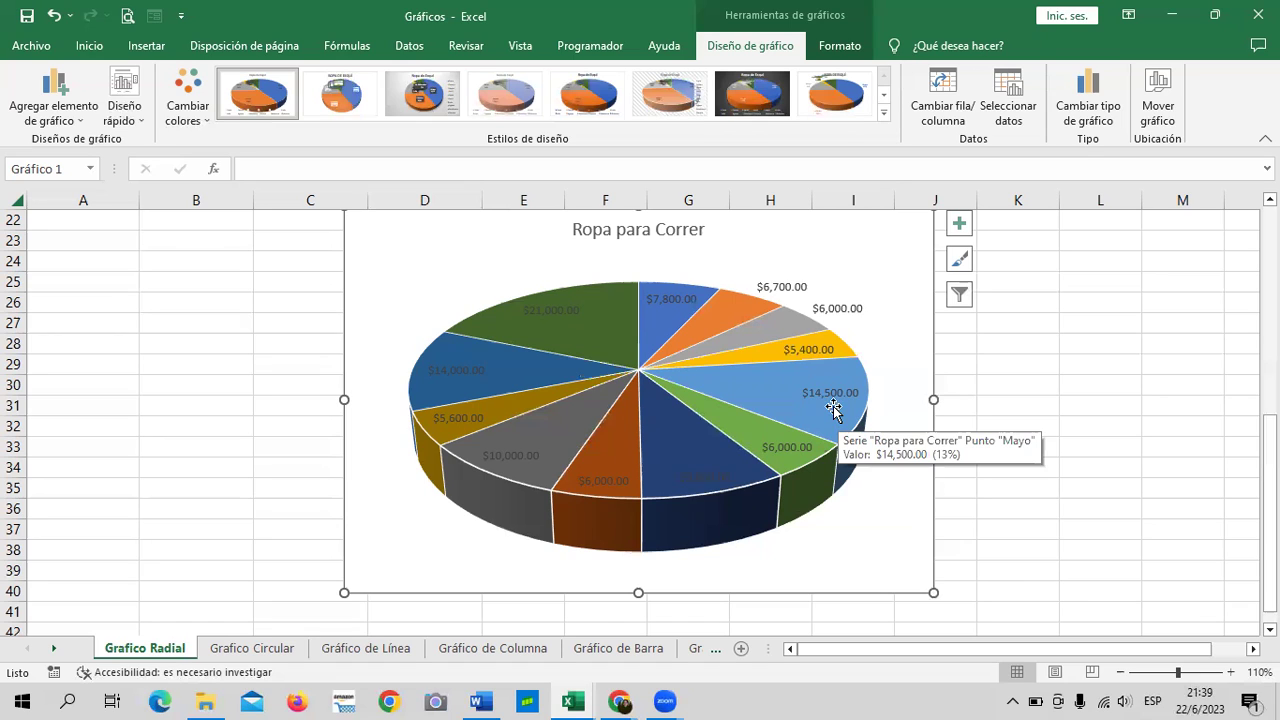
Select the whole pie series and drag it outward to explode all slices apart.
left_click(769, 352)
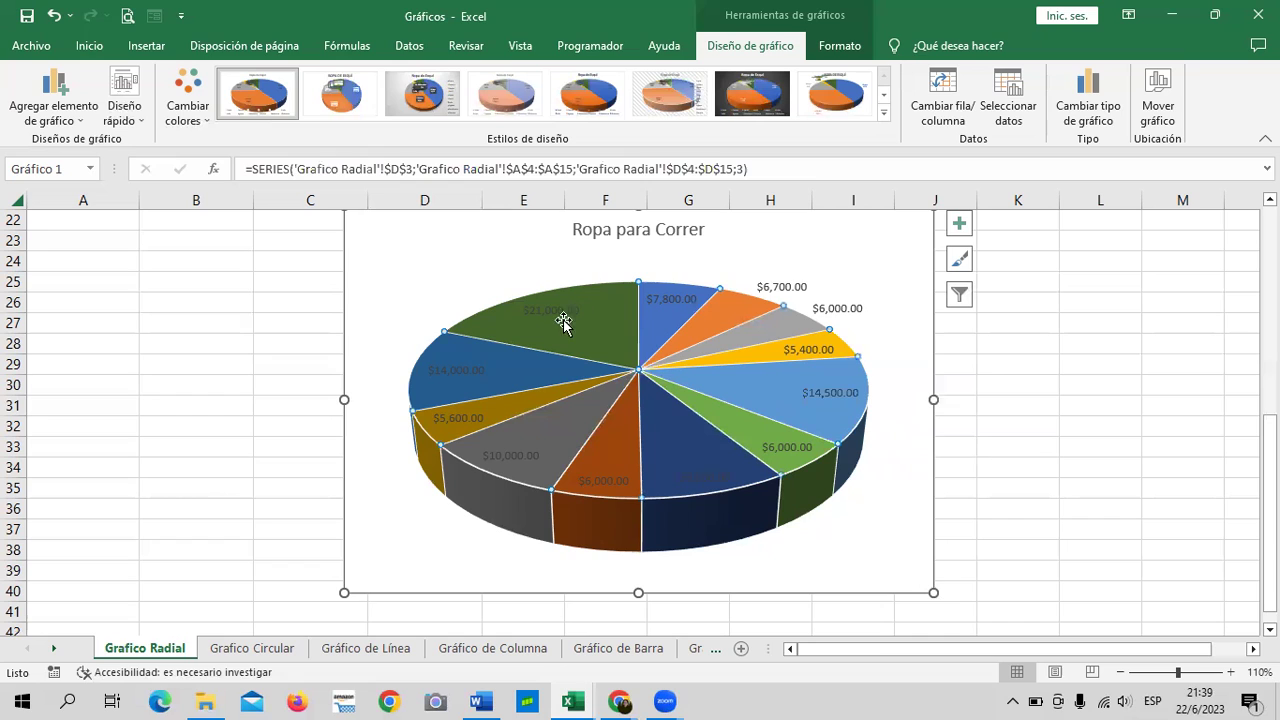
left_click(510, 376)
left_click(481, 416)
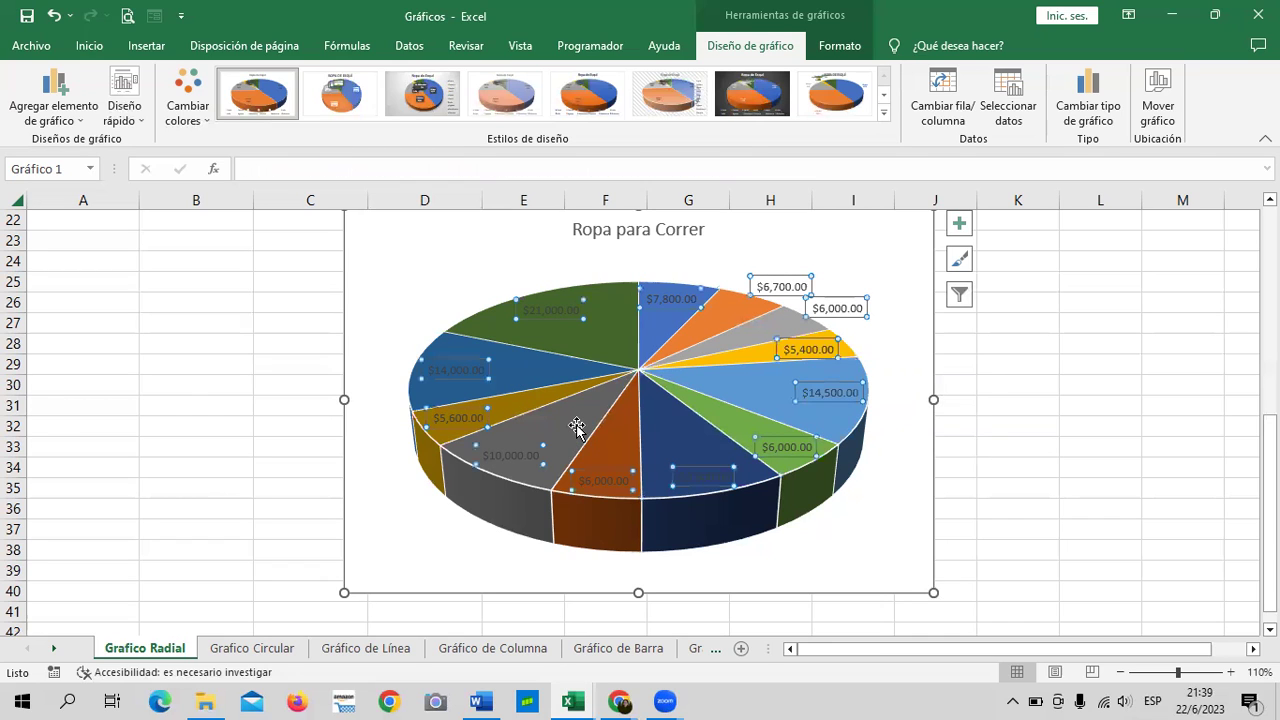
left_click(666, 535)
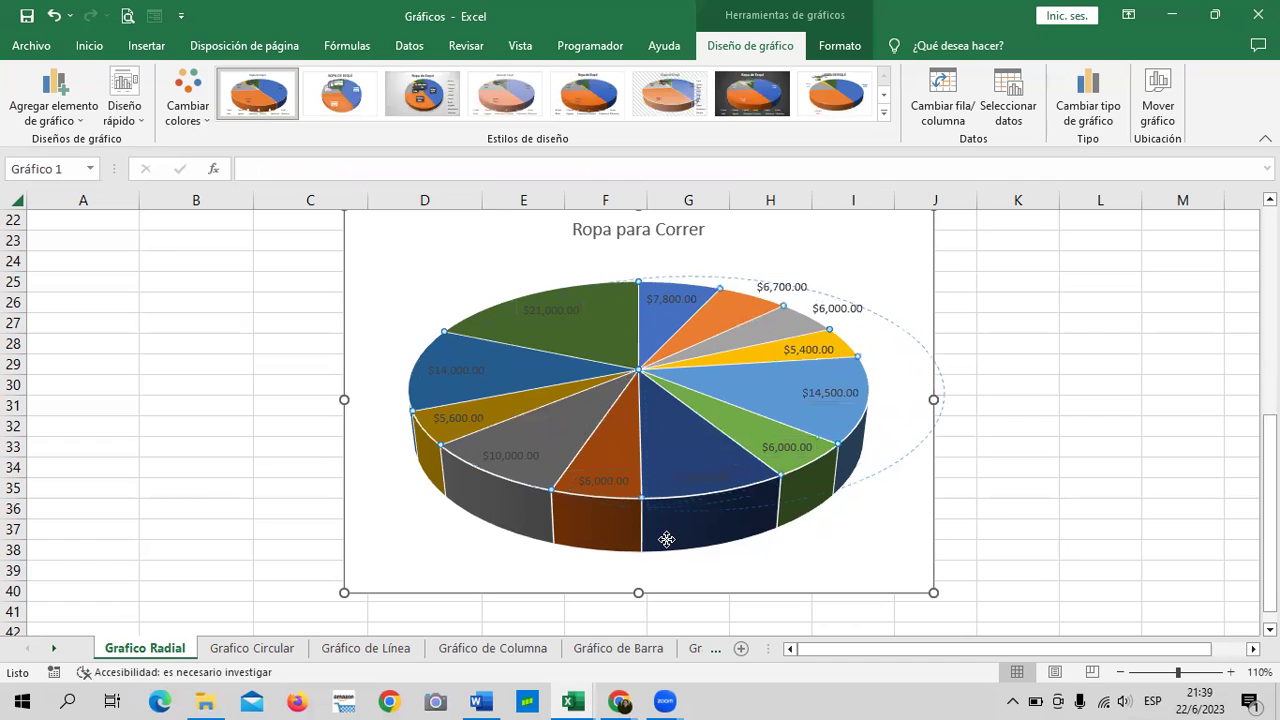
left_click_drag(666, 540, 666, 552)
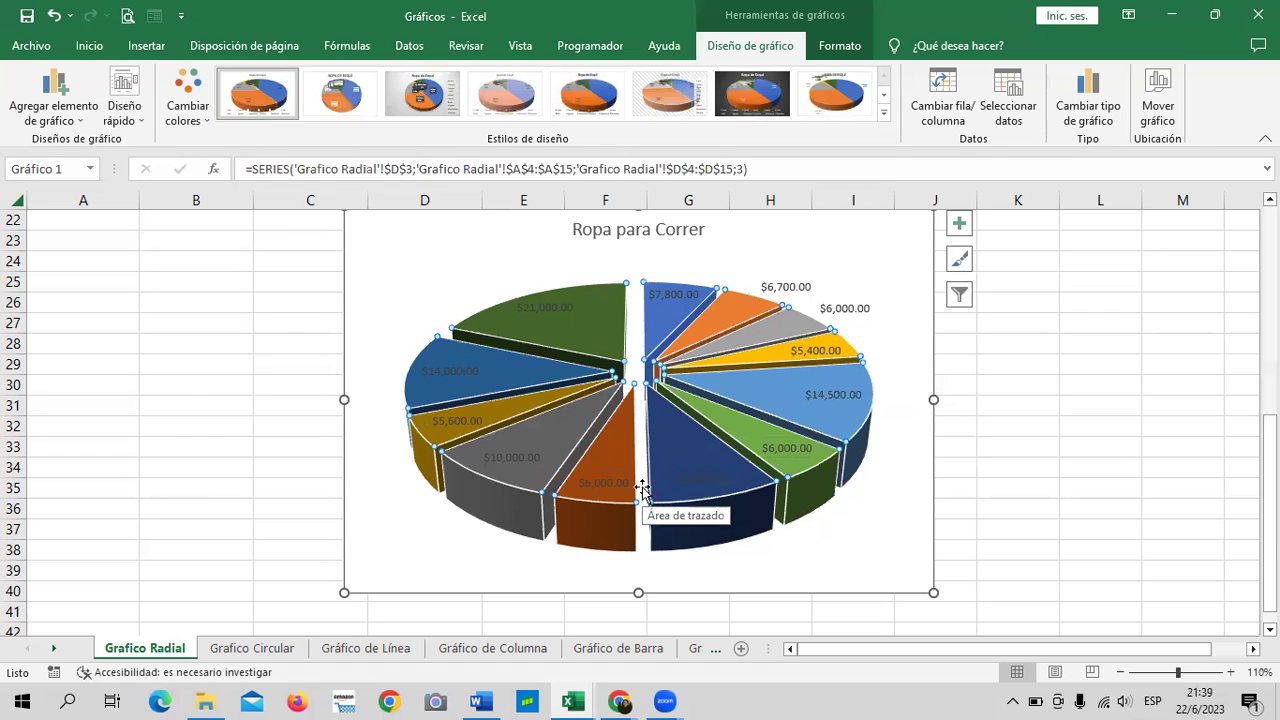
Click through individual slices, data labels, plot area and chart area of the exploded pie.
left_click(652, 468)
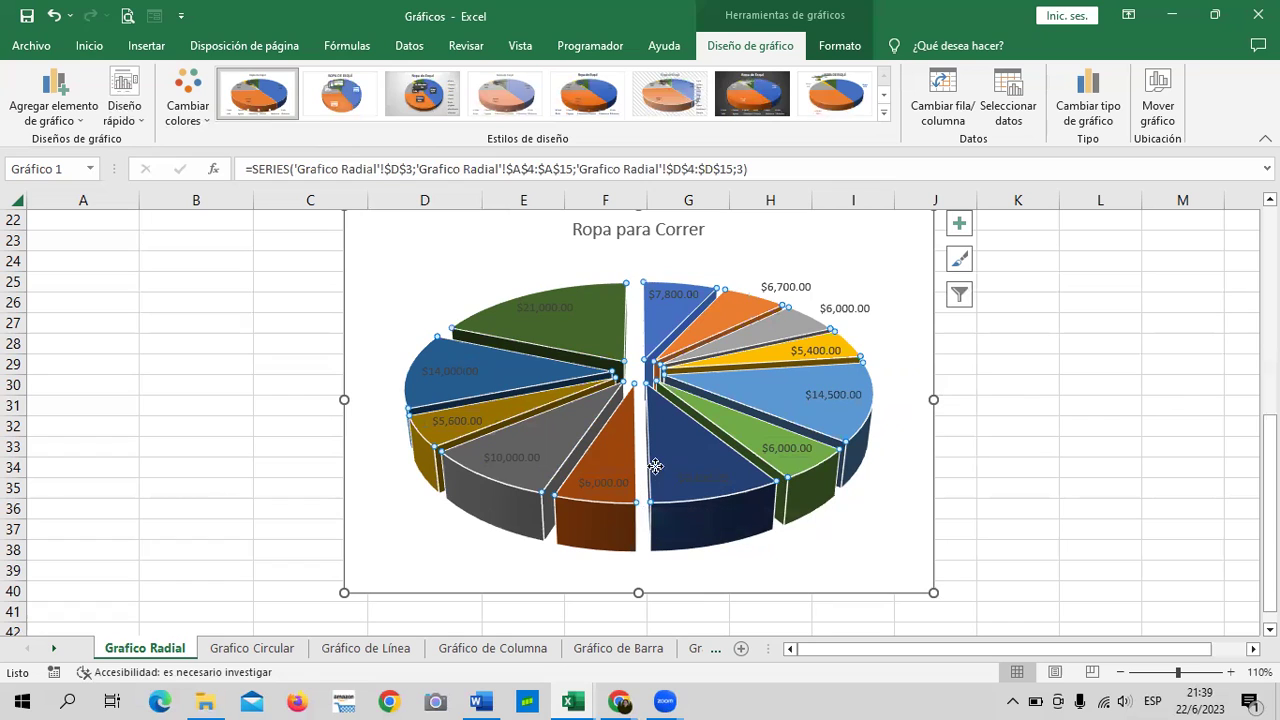
left_click(762, 450)
left_click(795, 395)
left_click(745, 333)
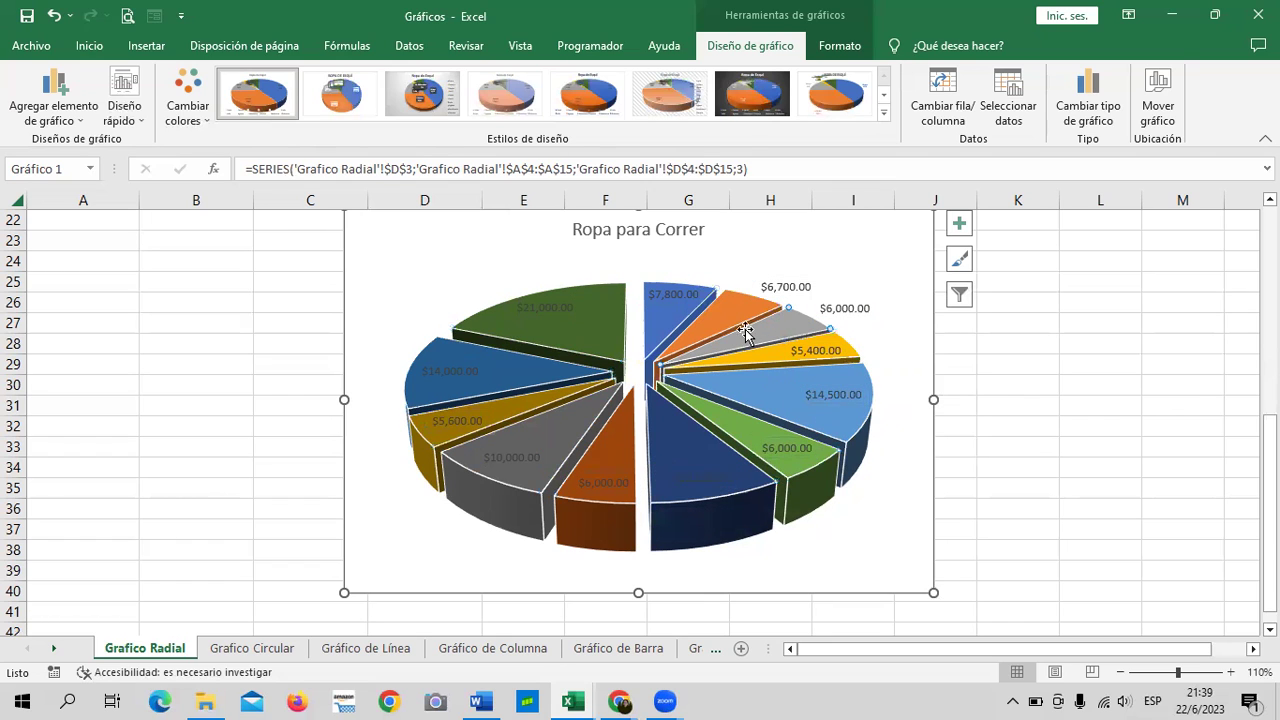
left_click(590, 330)
left_click(502, 454)
left_click(709, 494)
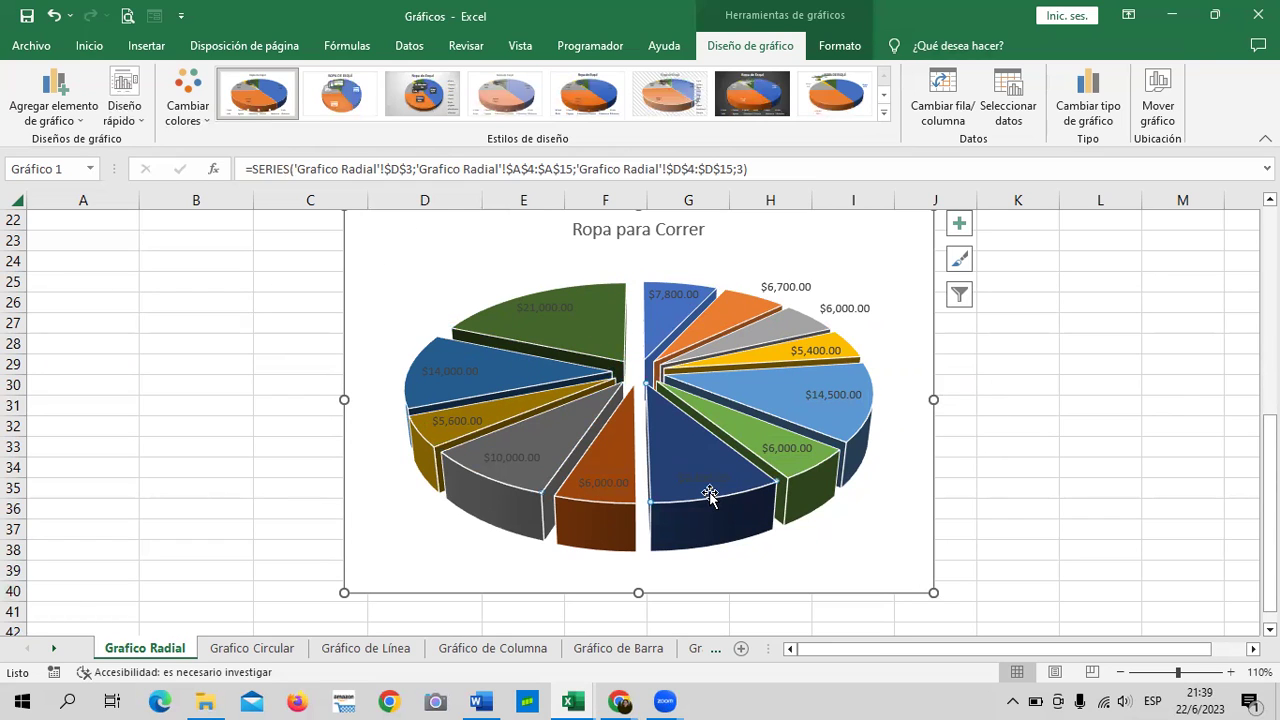
left_click(826, 350)
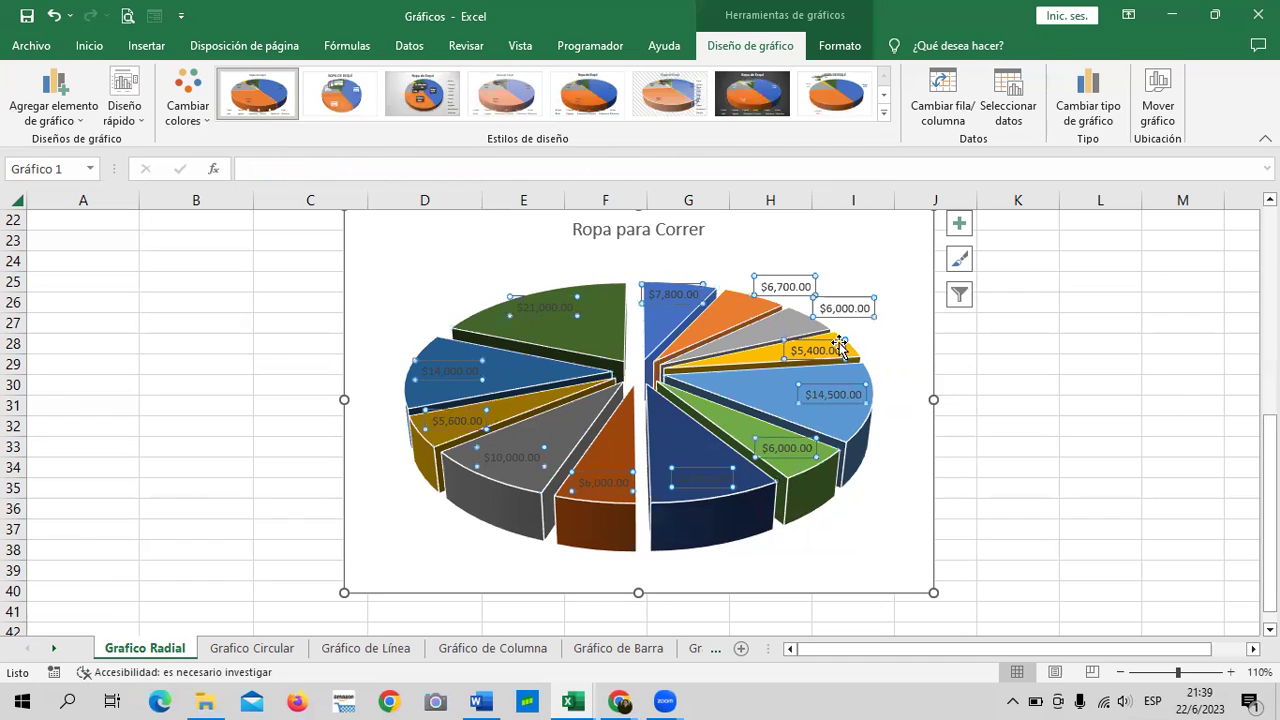
left_click(745, 360)
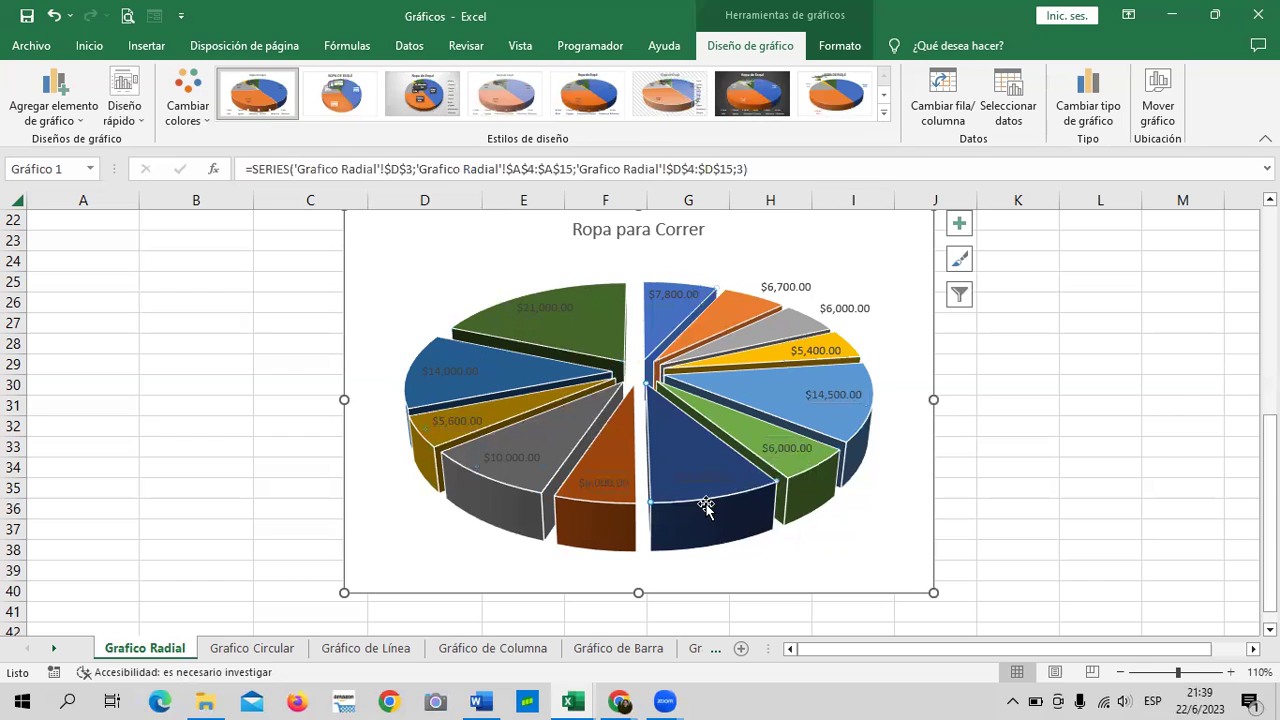
left_click(852, 545)
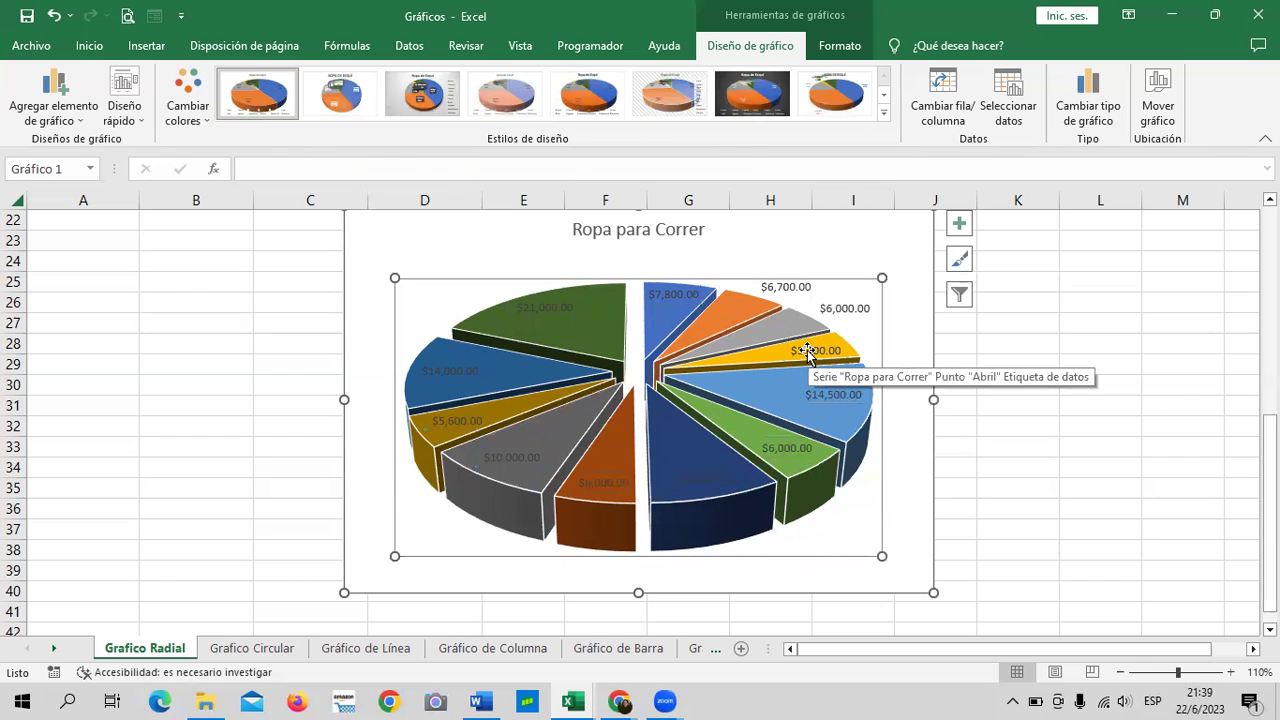
left_click(906, 434)
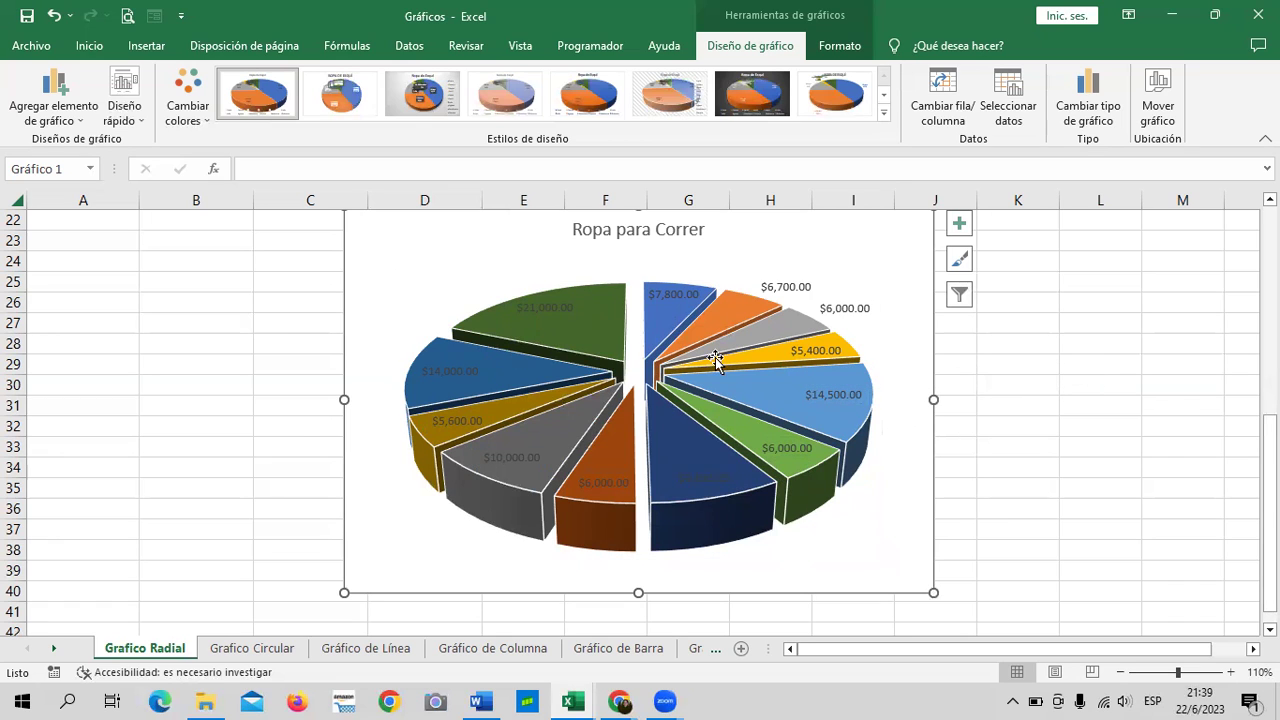
left_click(603, 335)
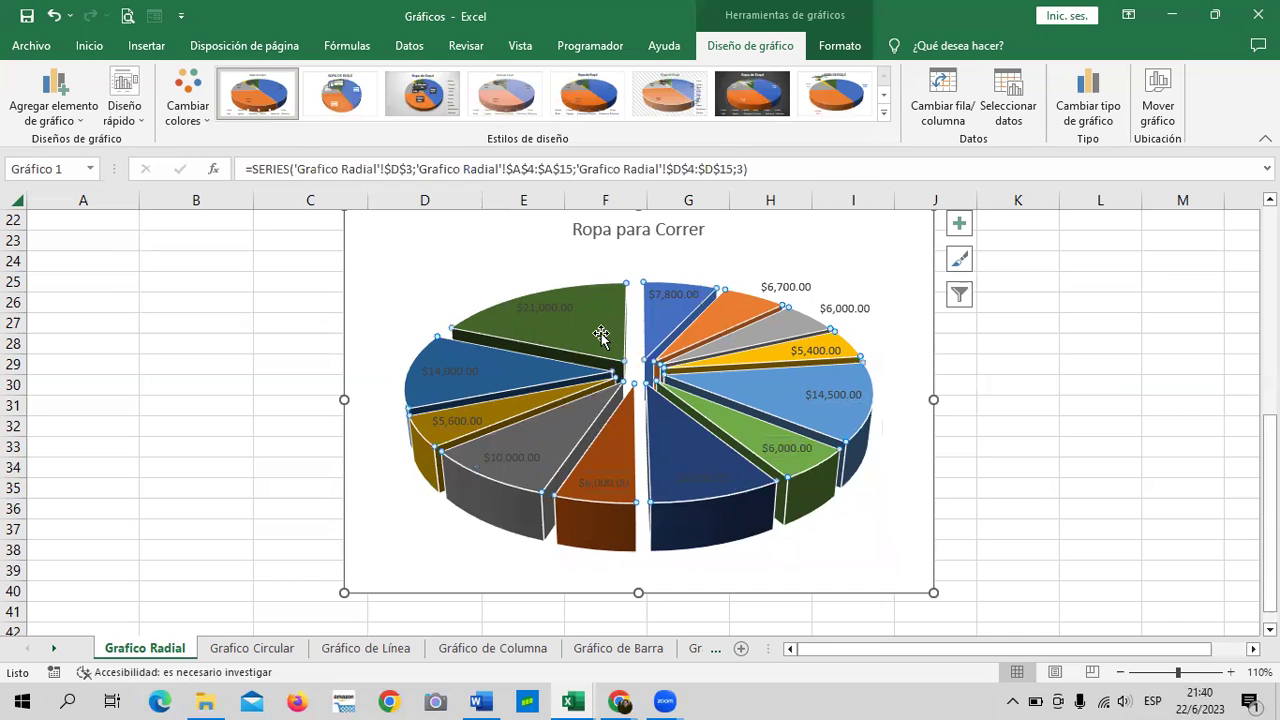
left_click(869, 481)
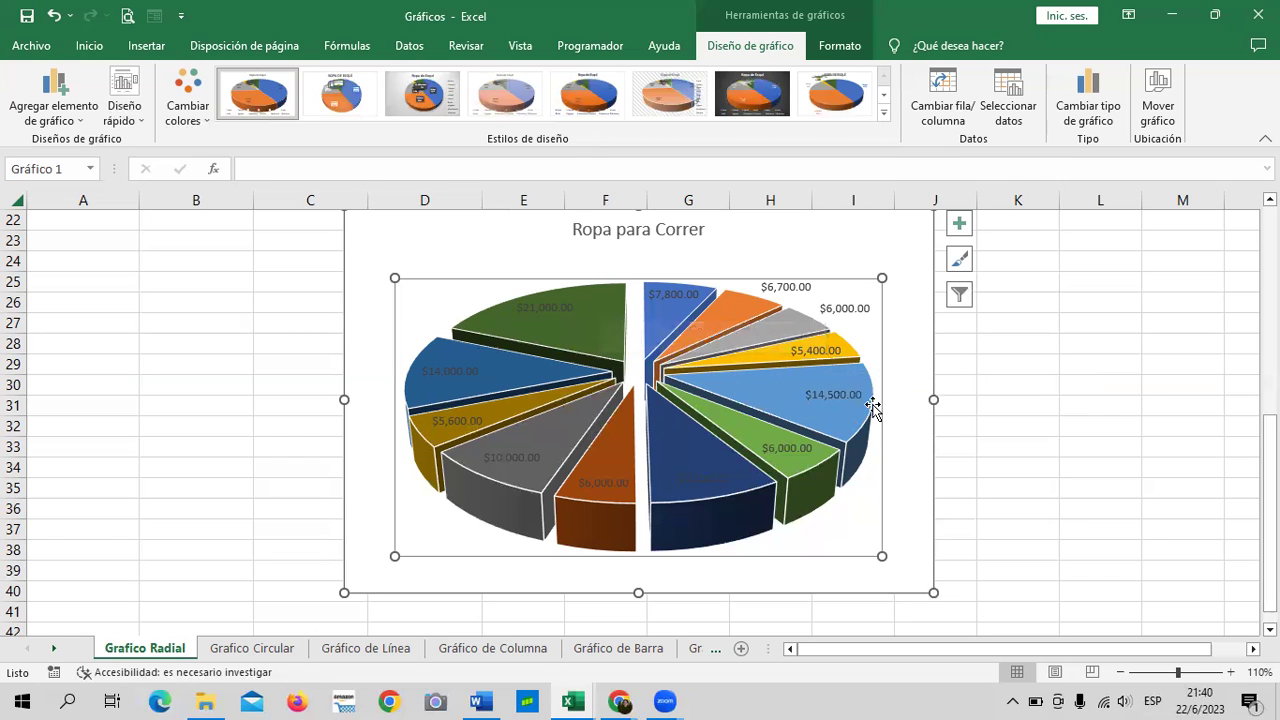
Fill the chart background with black.
scroll(877, 425, "up", 1)
left_click(904, 314)
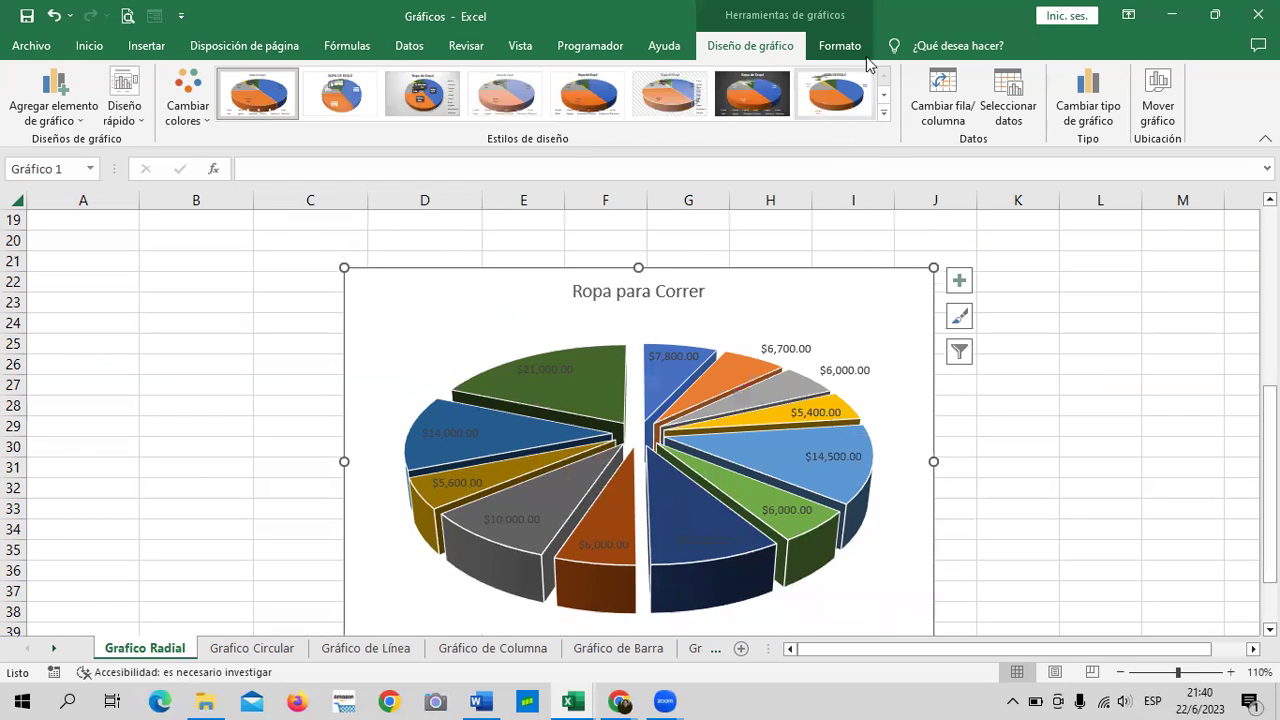
left_click(837, 49)
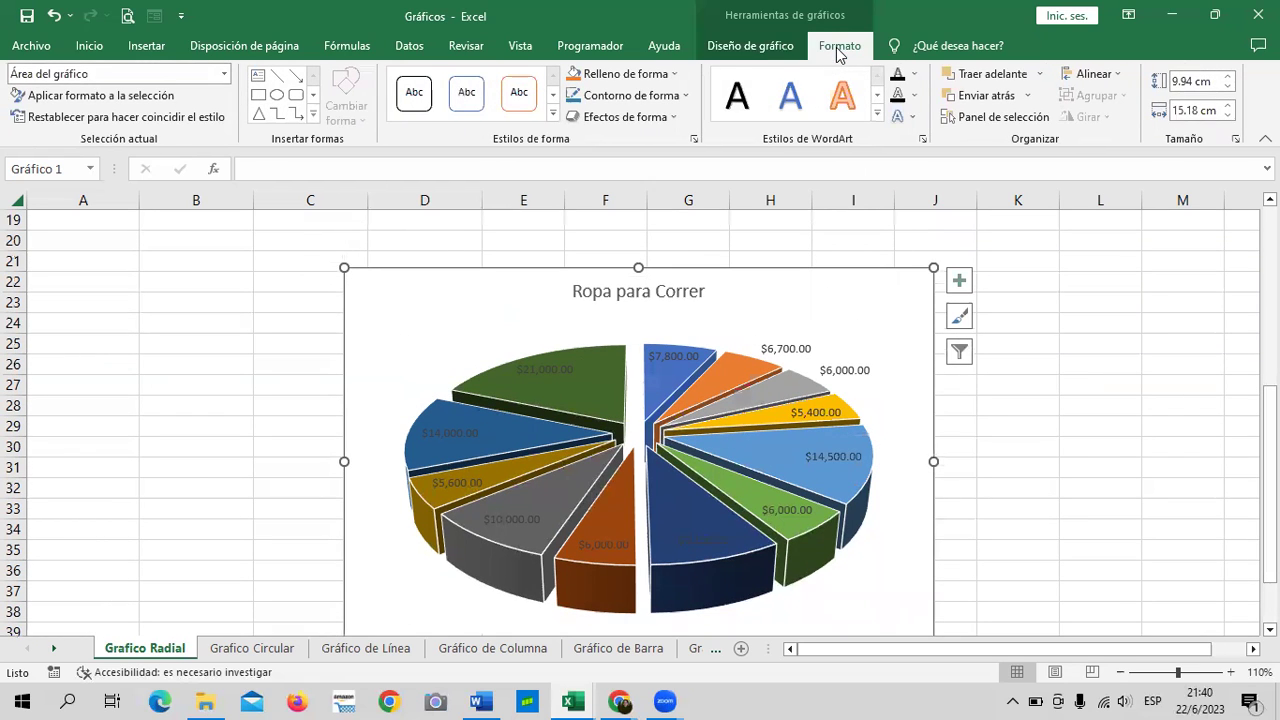
left_click(676, 75)
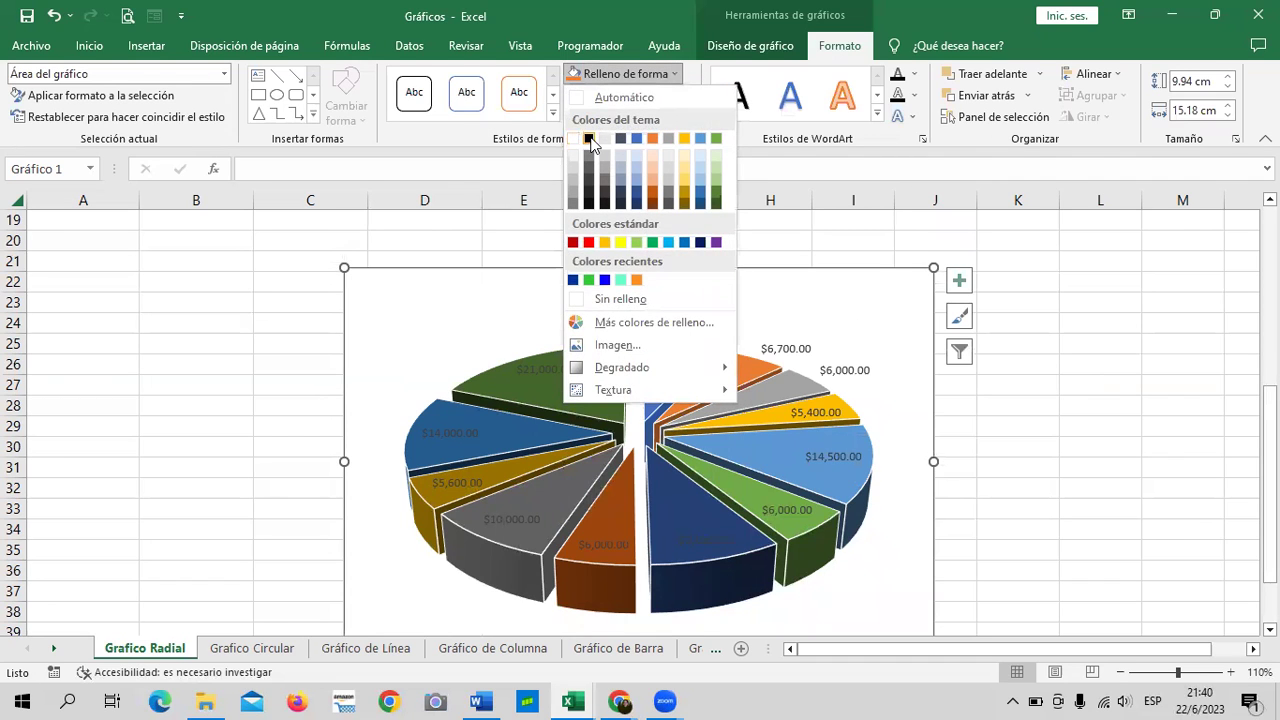
left_click(589, 139)
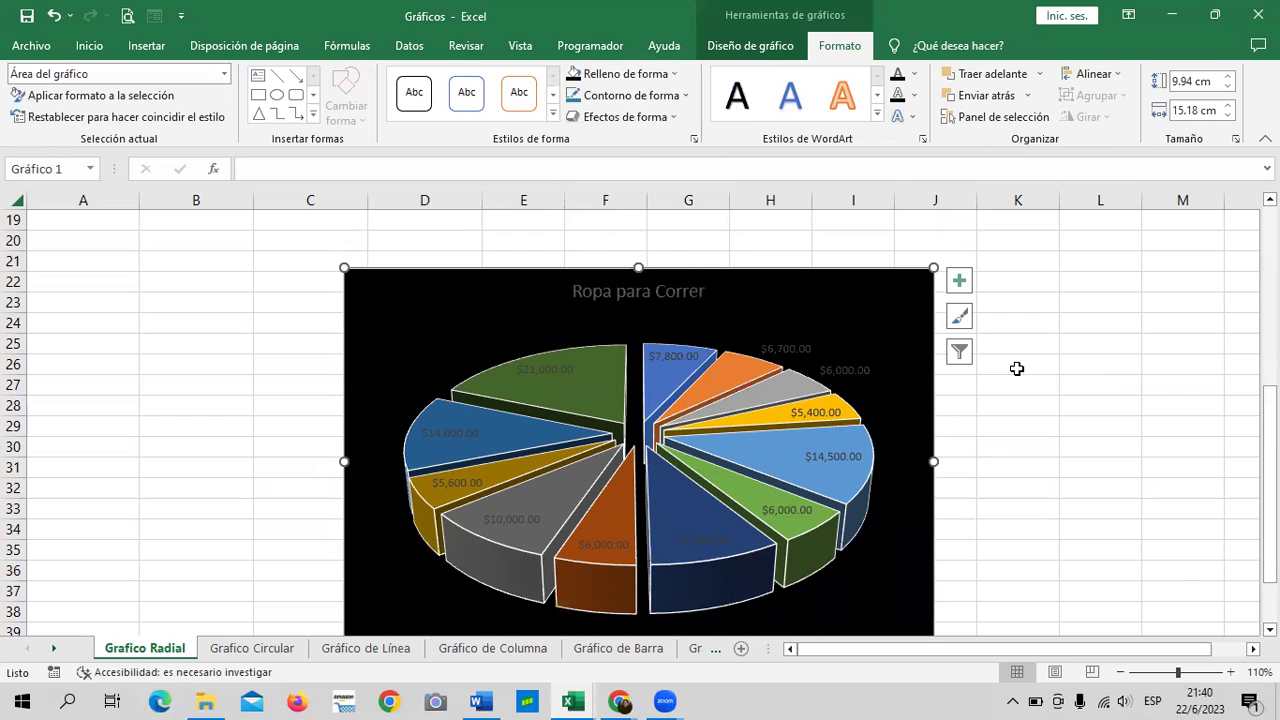
Try black label text and undo it, then reselect all the pie's dollar data labels.
left_click(795, 350)
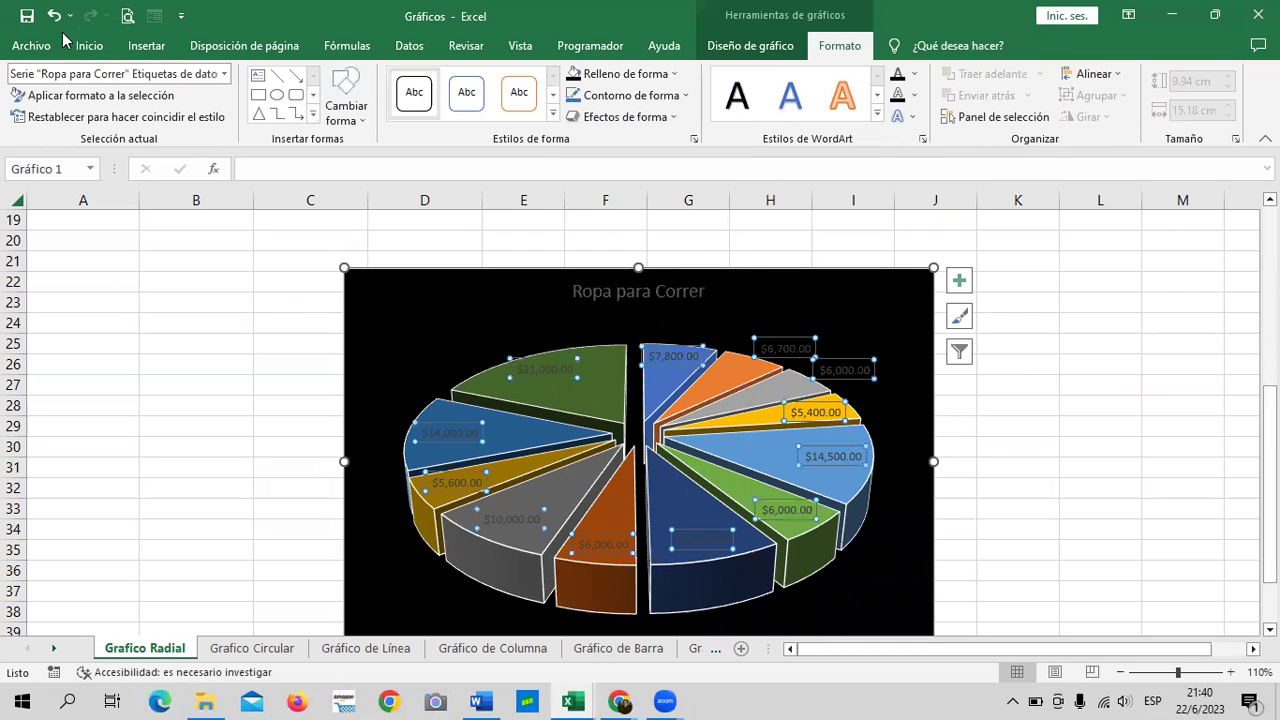
left_click(897, 77)
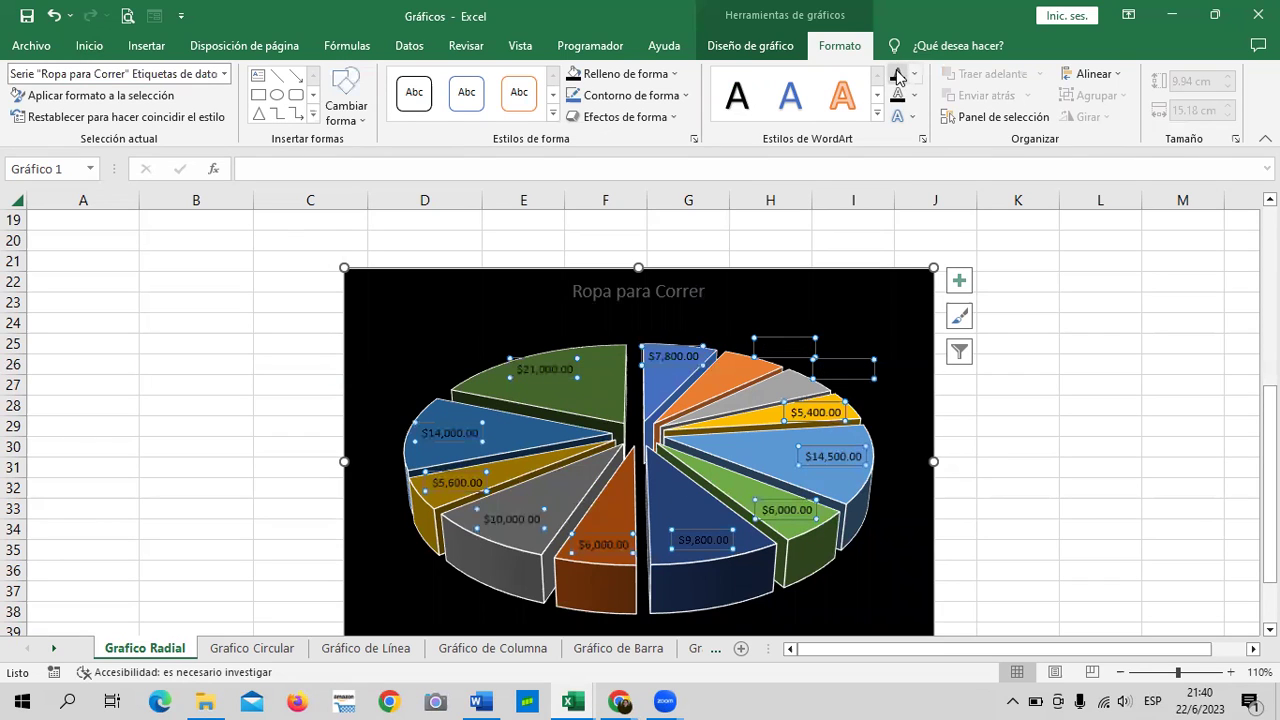
left_click(55, 16)
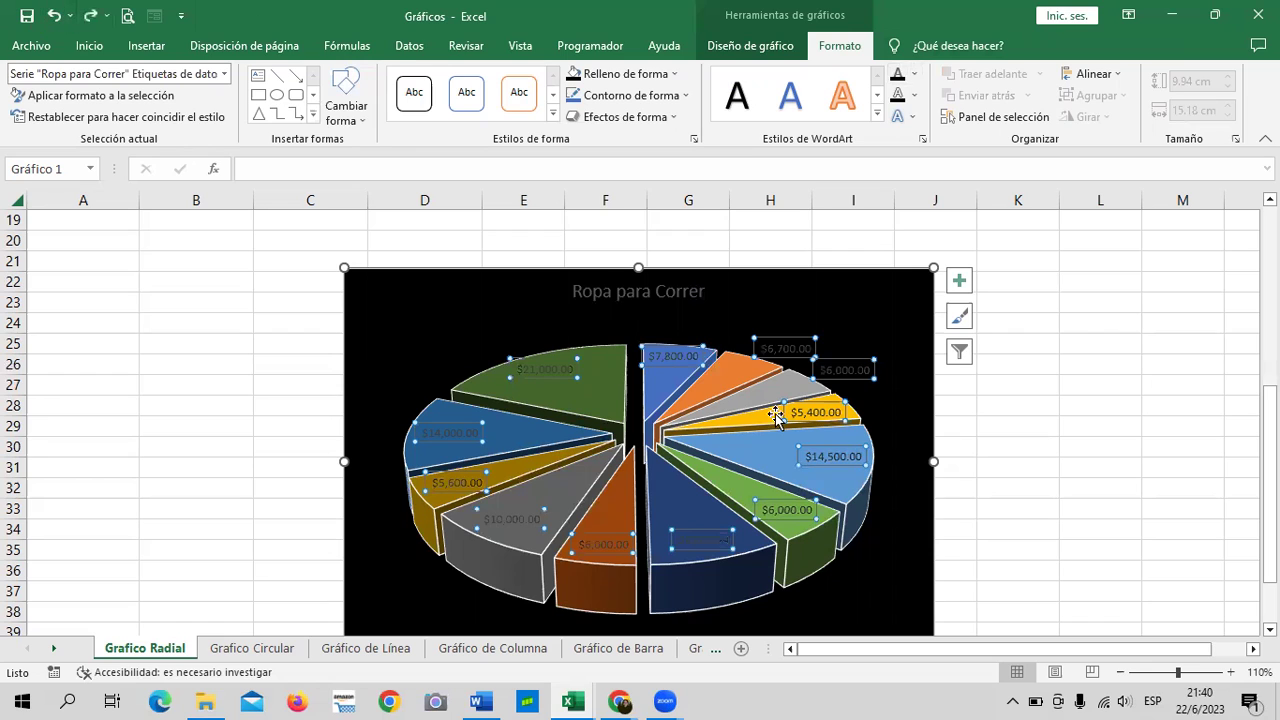
left_click(711, 544)
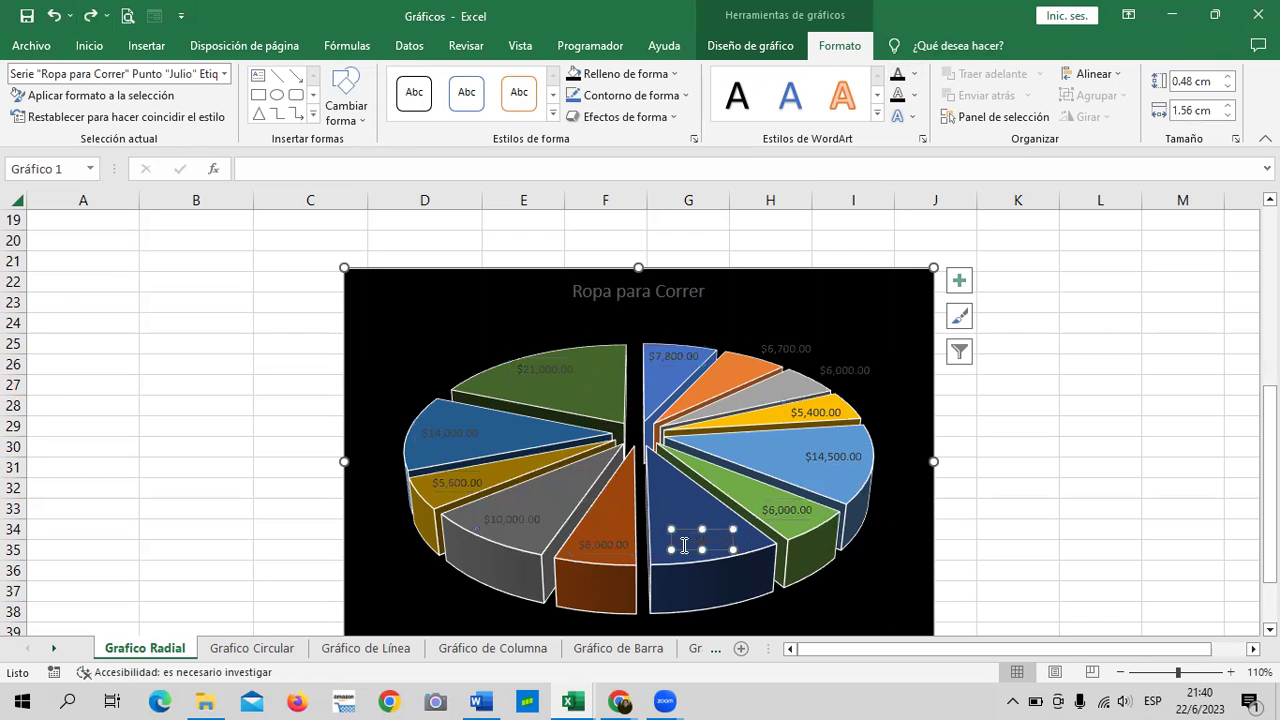
left_click(782, 350)
left_click(840, 372)
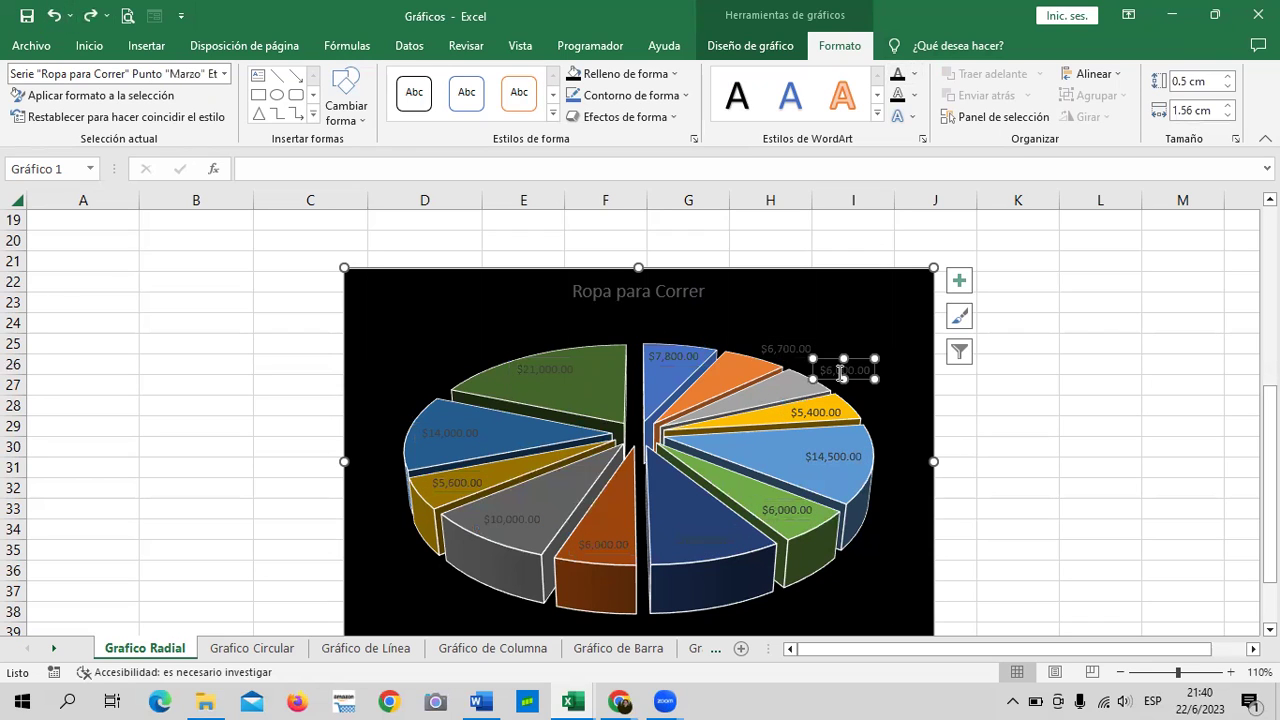
left_click(676, 360)
left_click(533, 533)
left_click(786, 513)
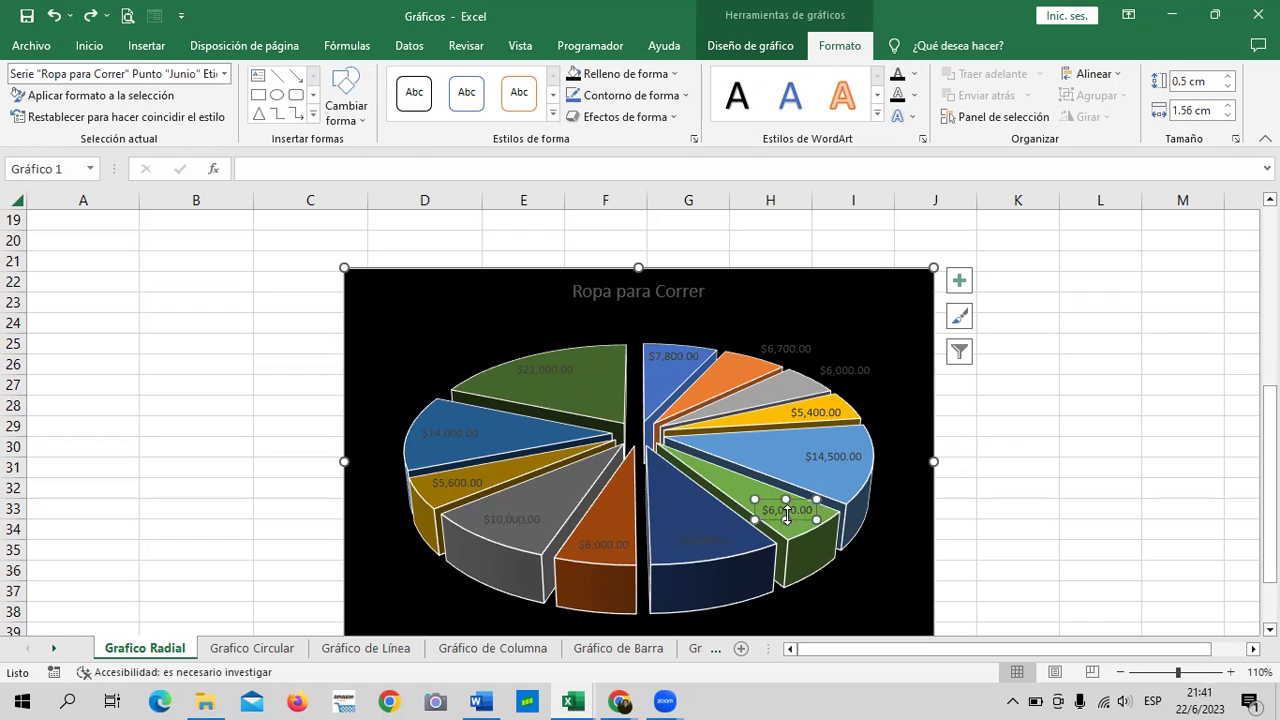
left_click(846, 457)
left_click(846, 372)
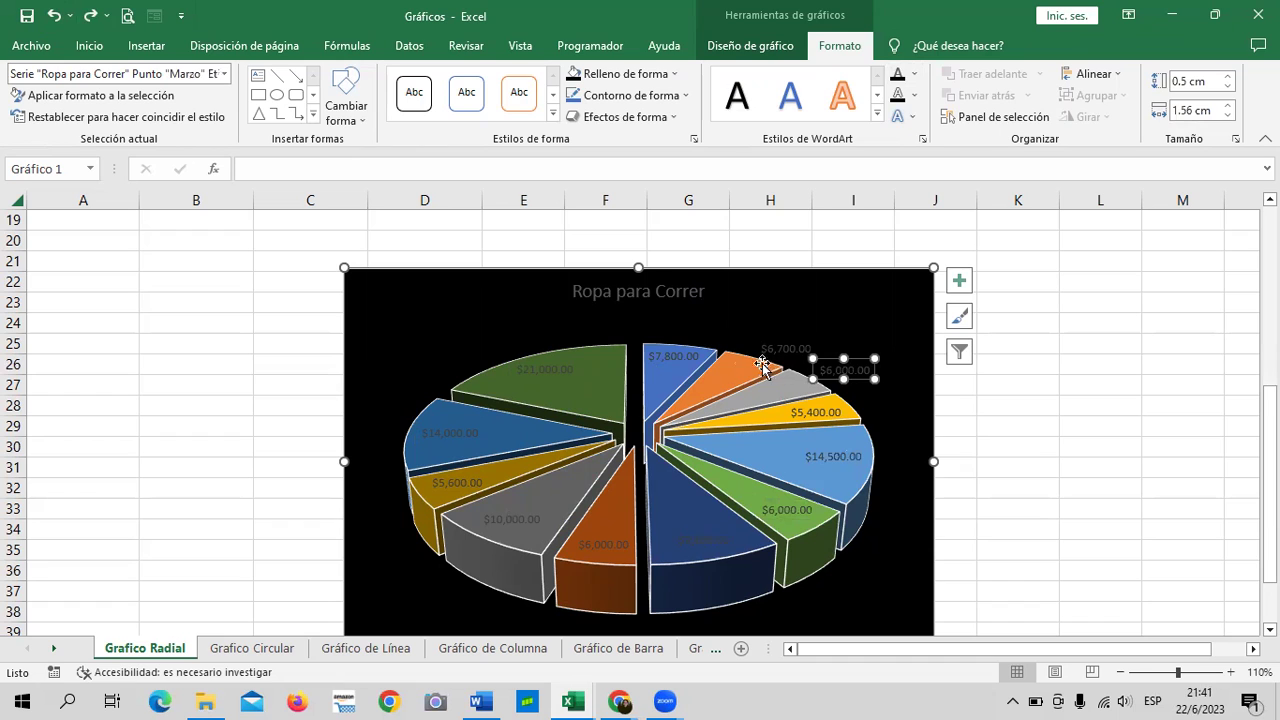
left_click(658, 374)
left_click(534, 376)
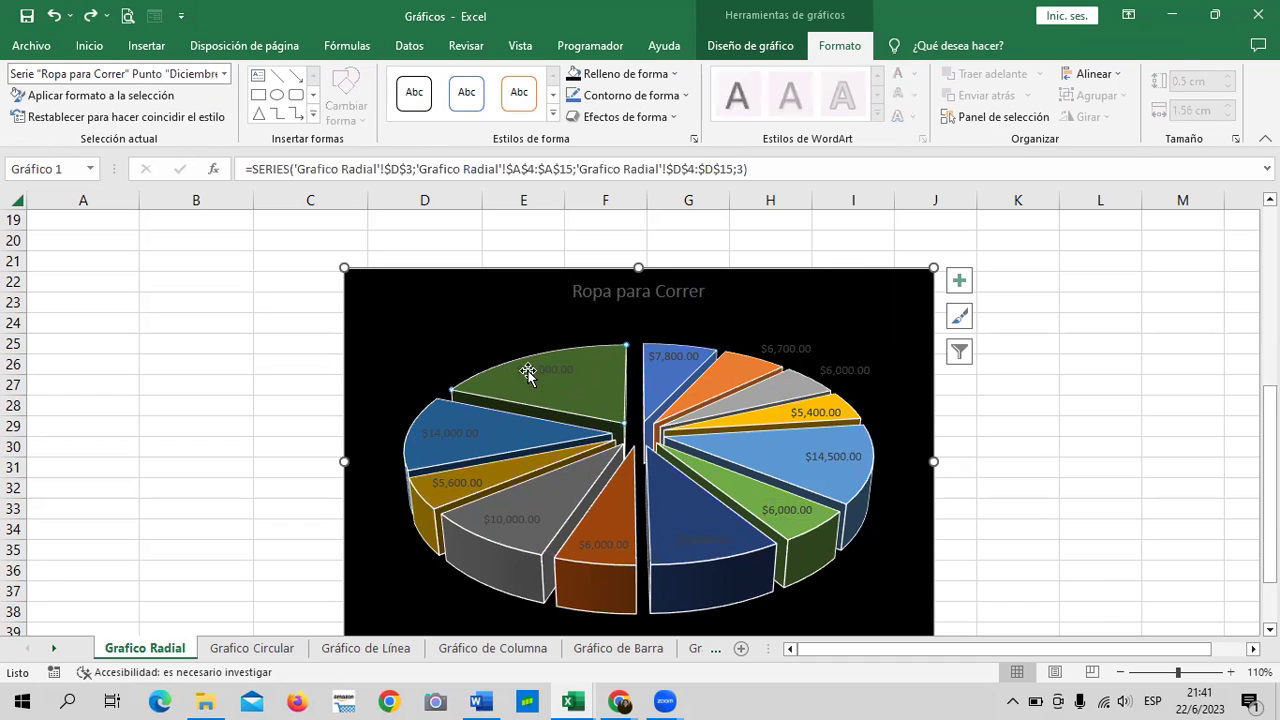
left_click(528, 373)
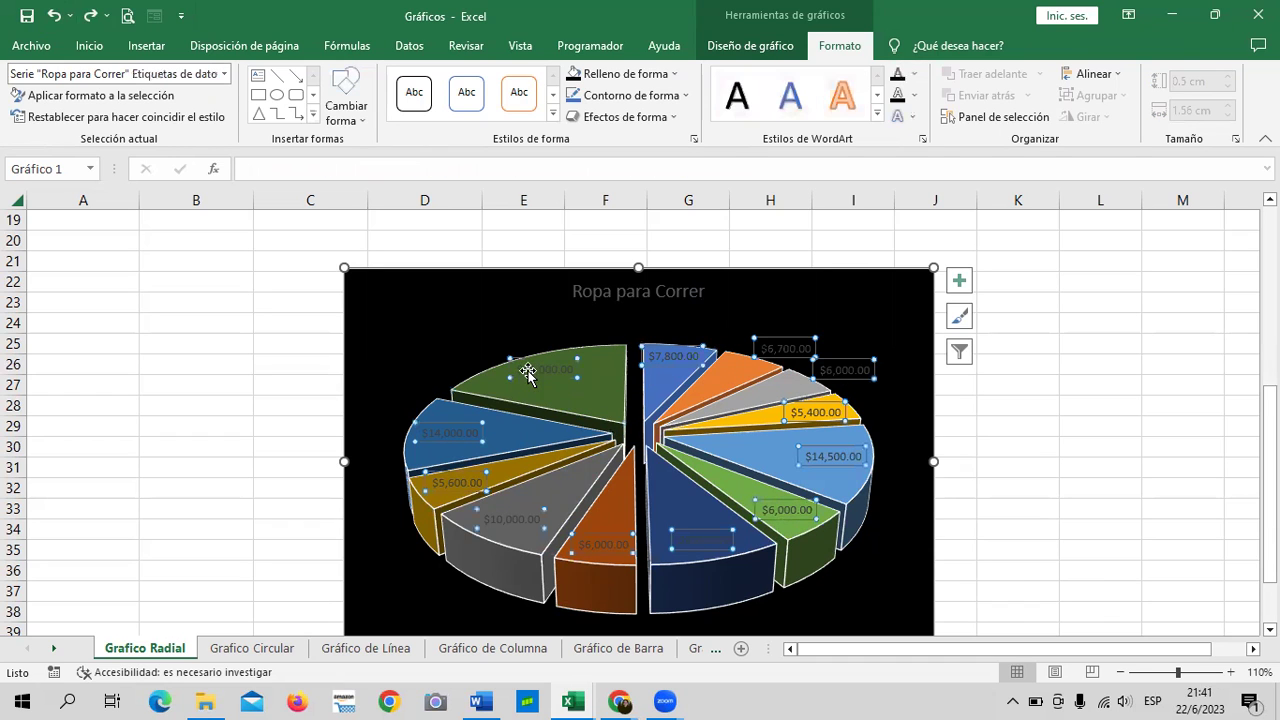
Apply the gold WordArt text style to the data labels.
left_click(877, 119)
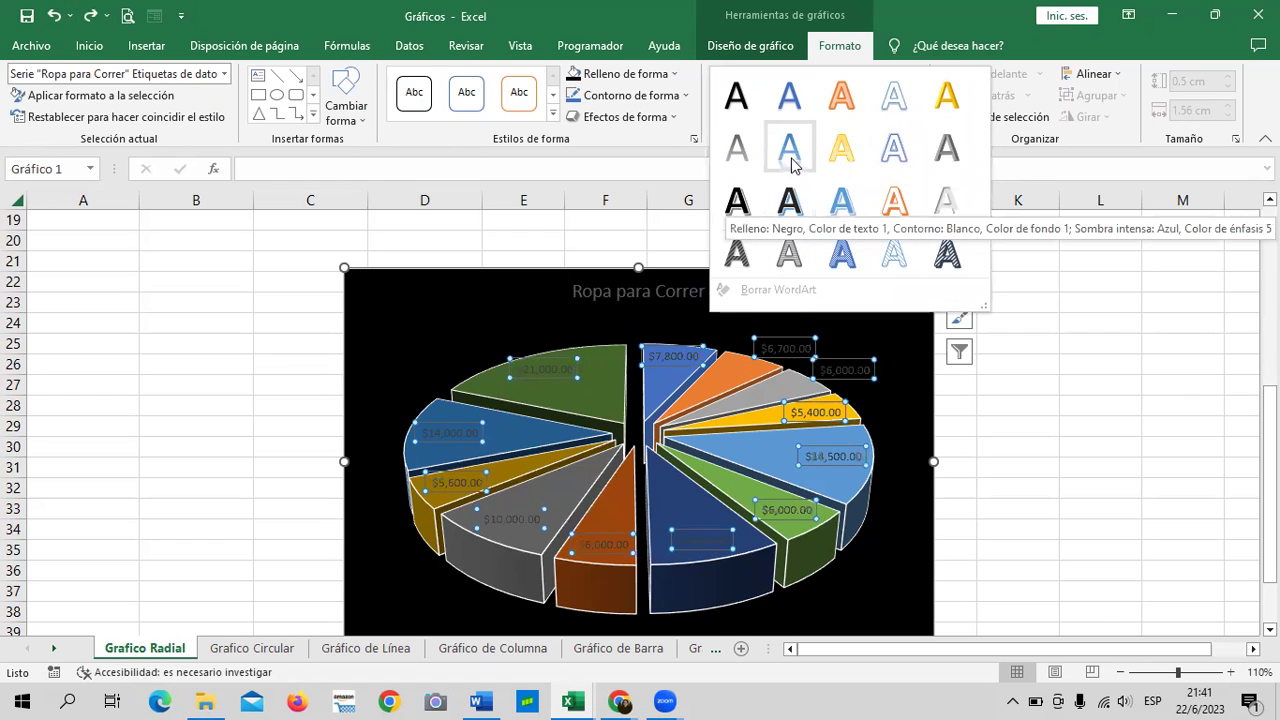
left_click(842, 152)
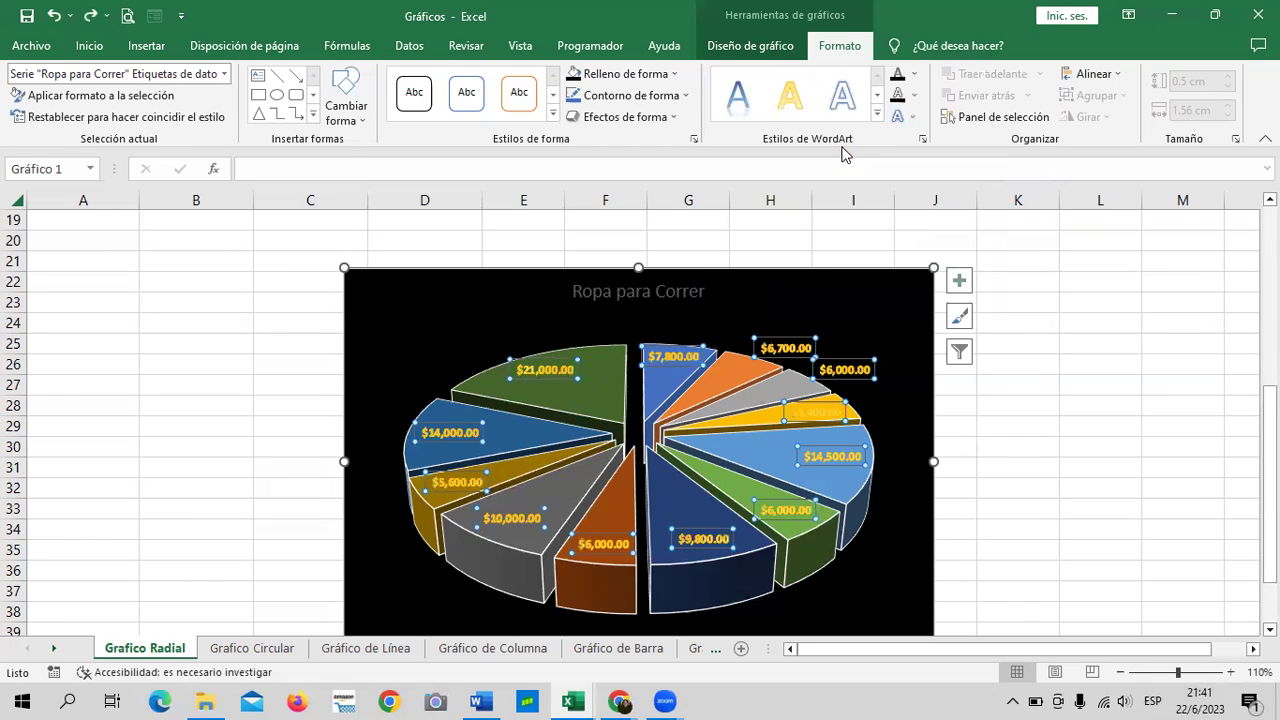
left_click(1063, 545)
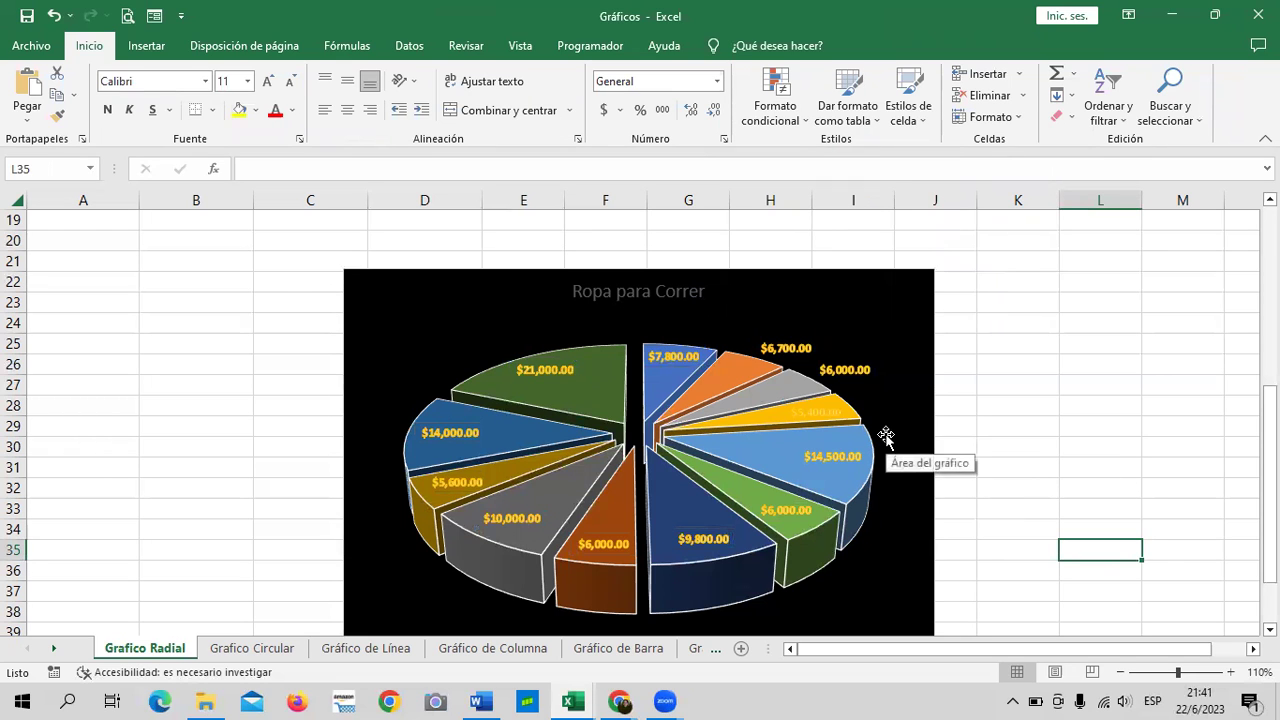
scroll(930, 437, "down", 1)
scroll(936, 567, "up", 1)
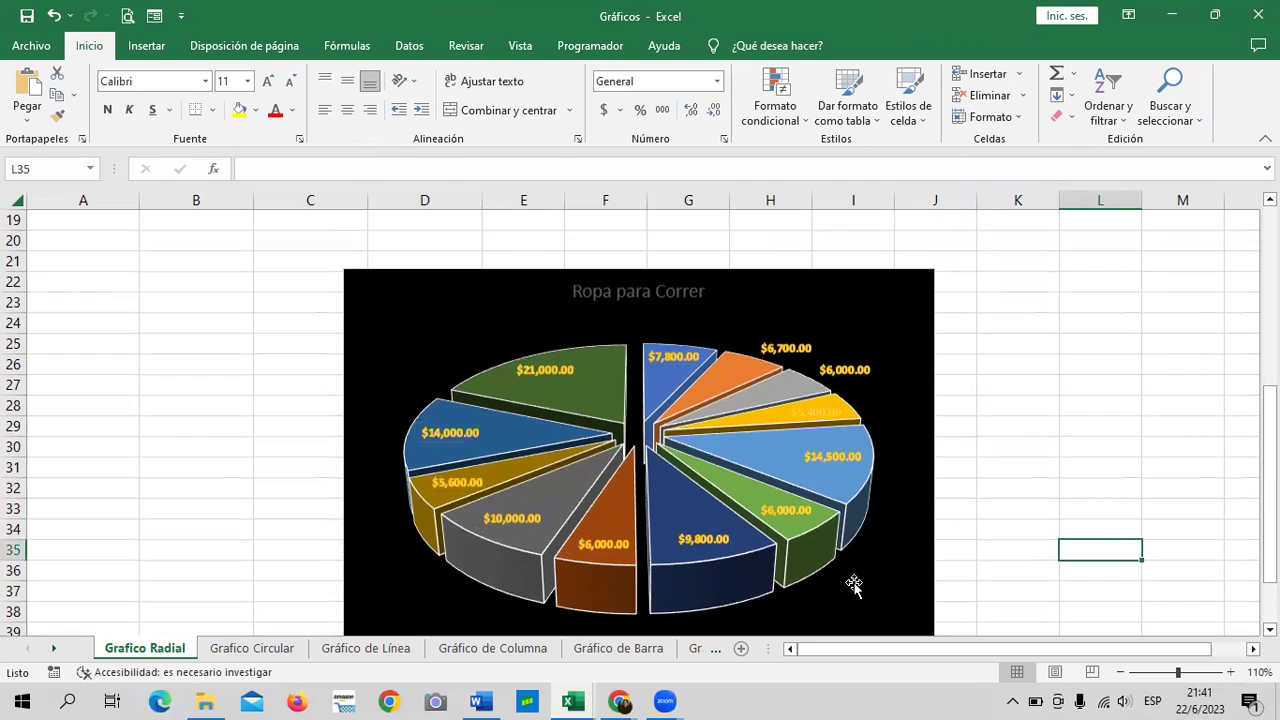
scroll(853, 585, "down", 1)
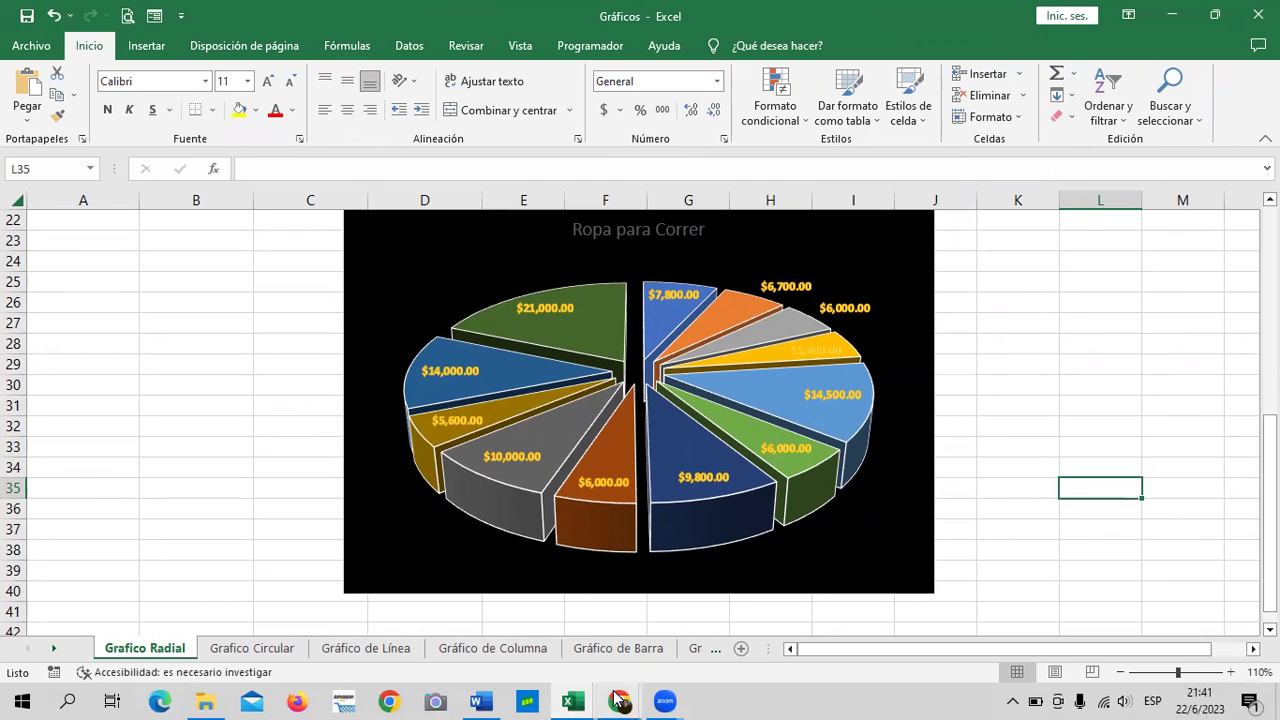
Scroll the Inglés Corporativo course page to the lesson 4.10 video with the TOTAL pie chart.
scroll(624, 390, "up", 2)
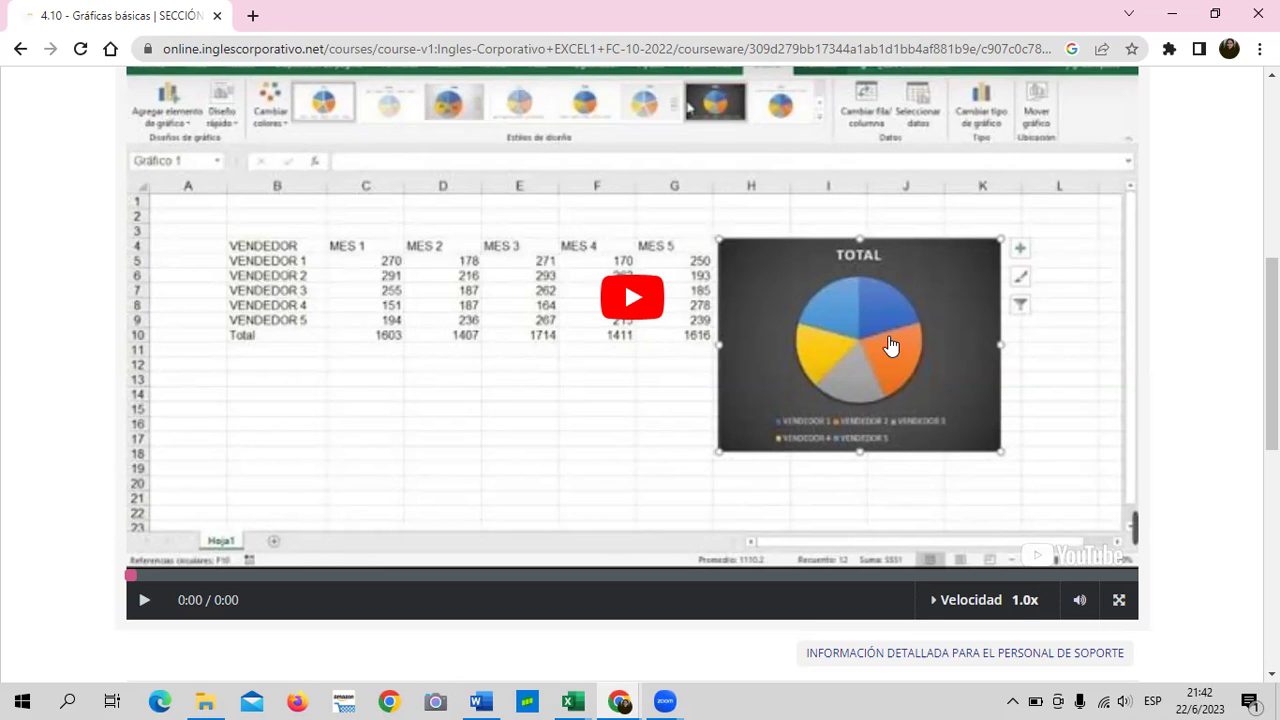
scroll(888, 350, "down", 1)
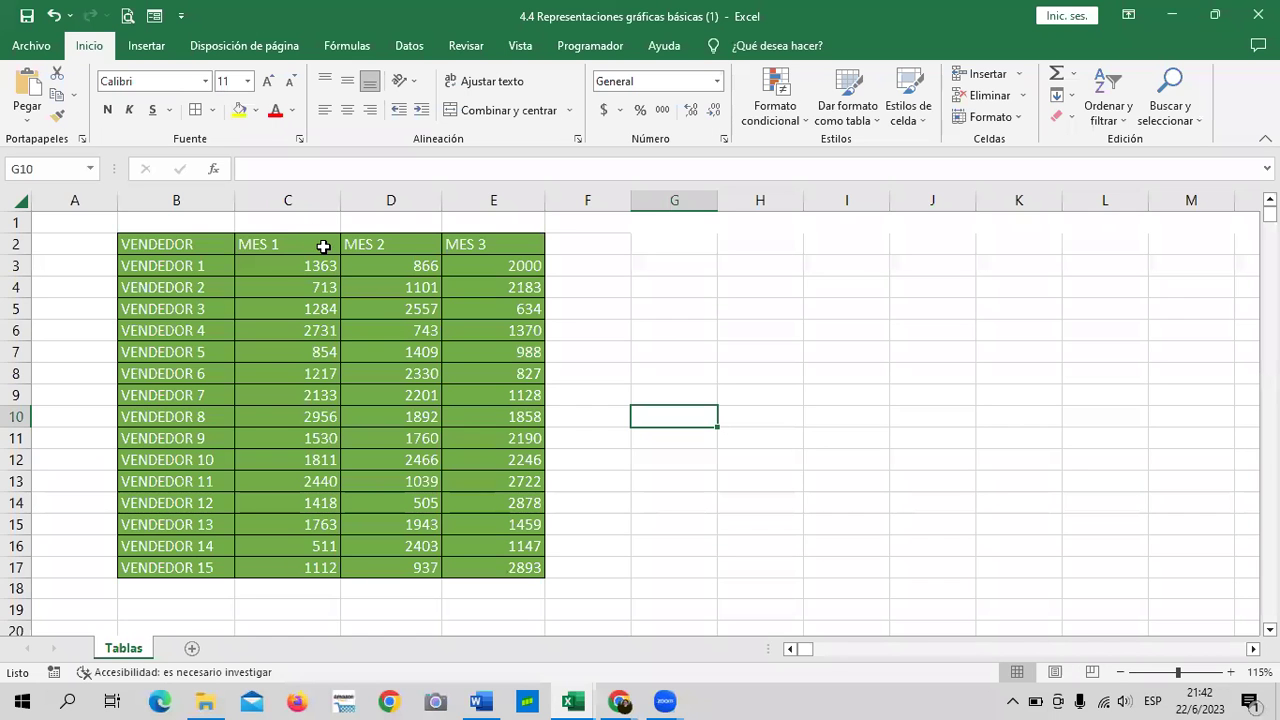
Enter the header TOTALES in cell F2 of the Tablas sheet's vendor table.
left_click(323, 245)
left_click(400, 244)
left_click(486, 238)
left_click(581, 241)
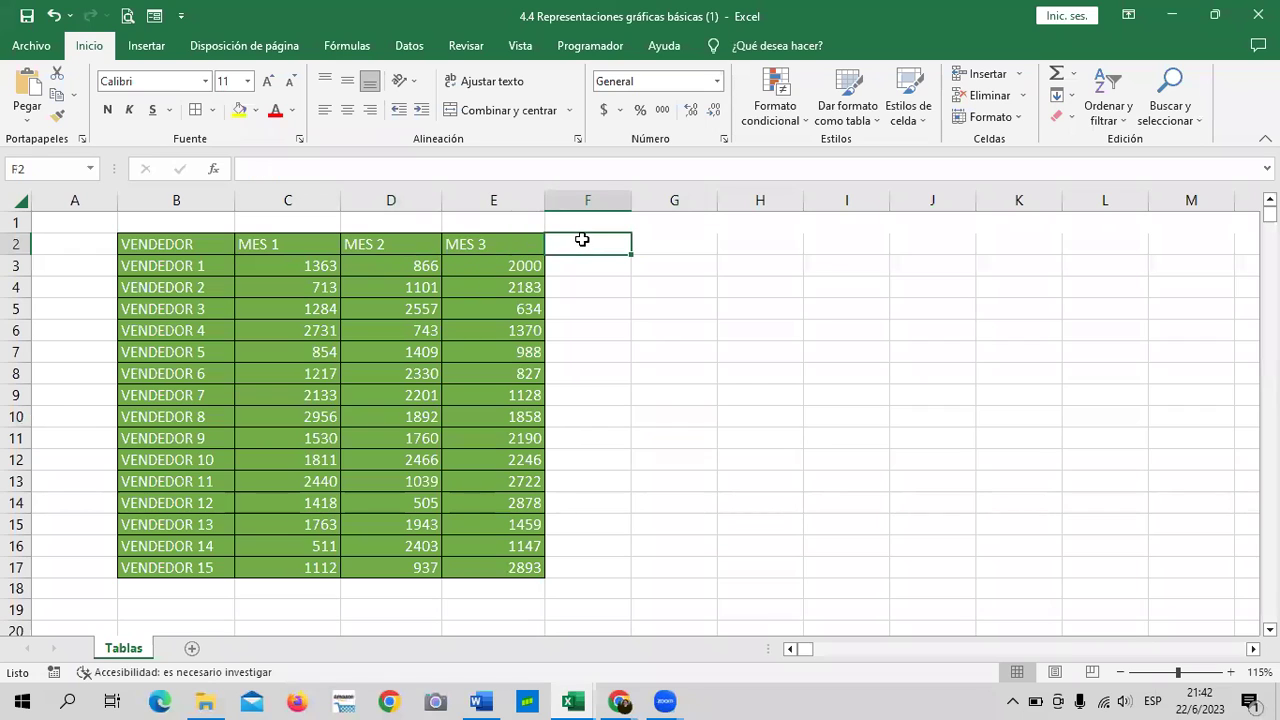
type("ta")
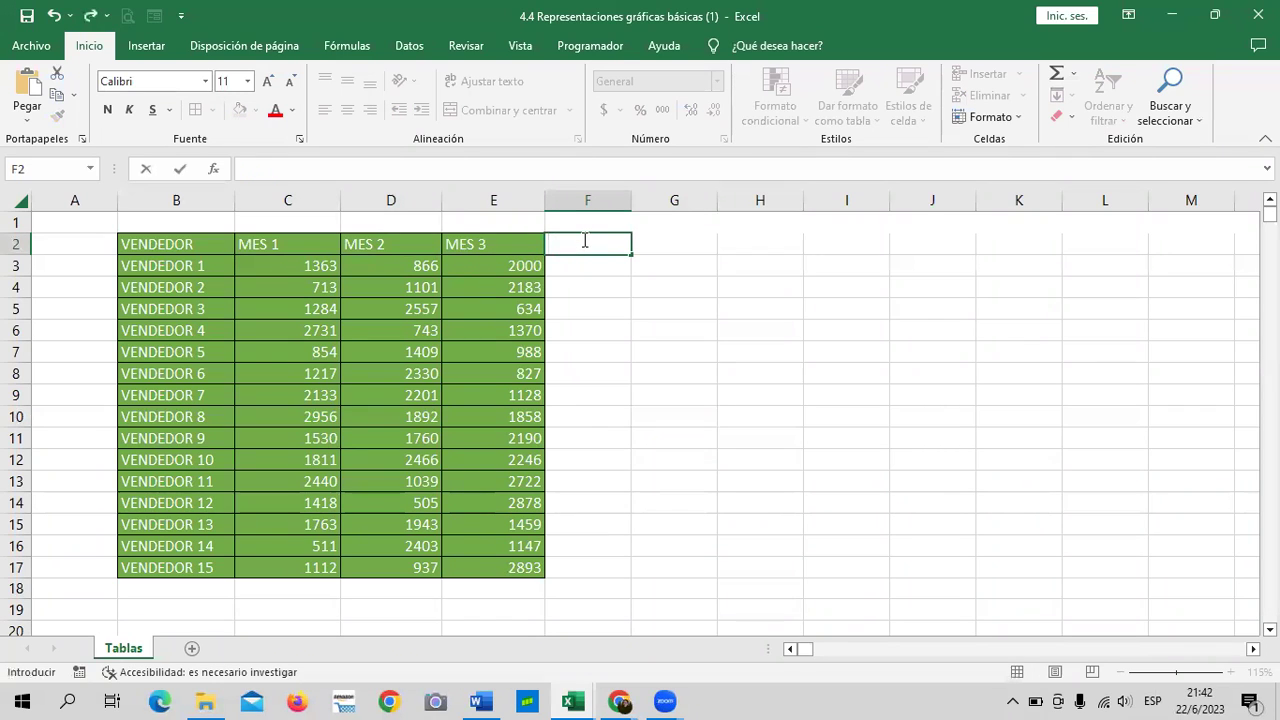
key("Caps_Lock")
type("TOTALES")
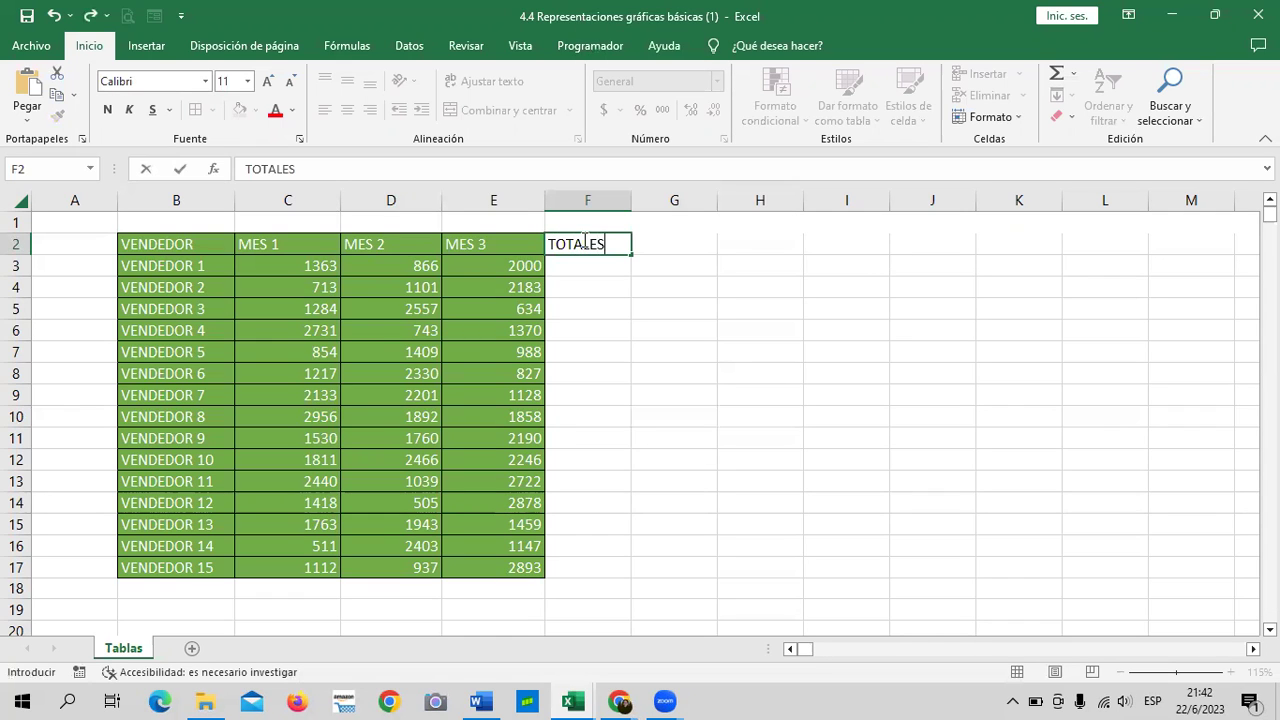
key("Return")
left_click(660, 325)
Add cell borders to the TOTALES column F2:F17.
left_click(605, 244)
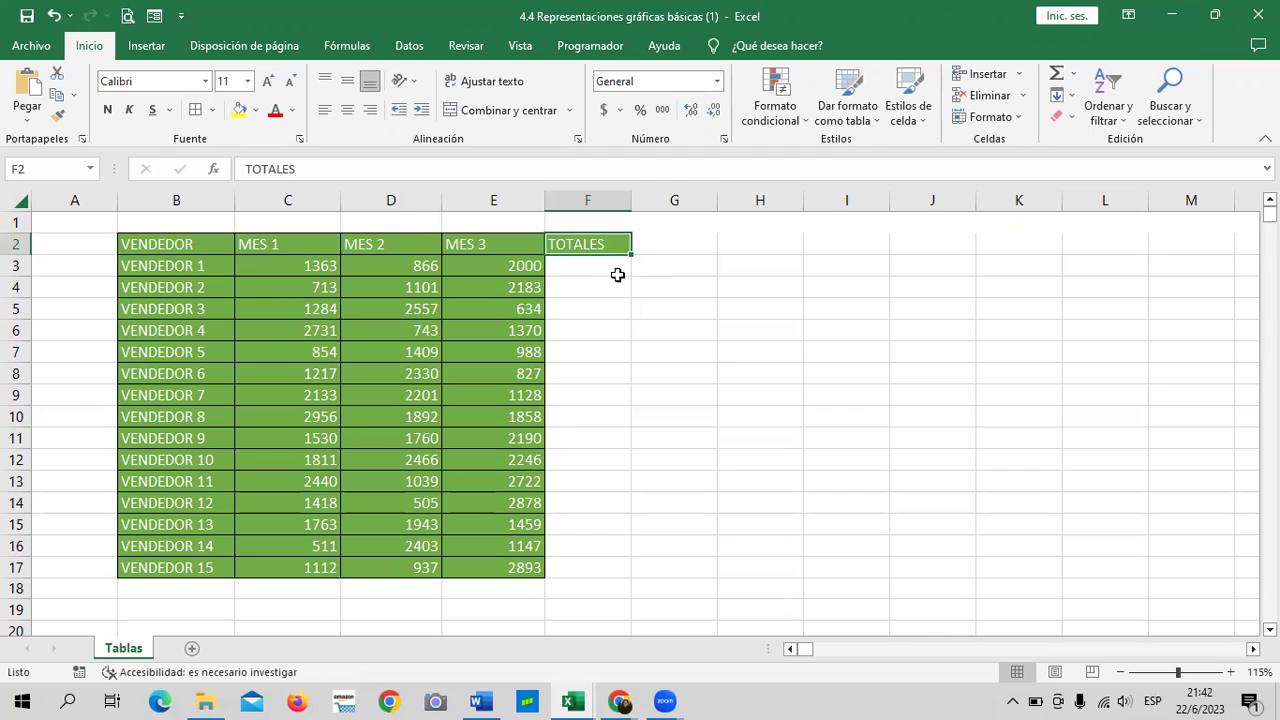
left_click_drag(603, 244, 589, 478)
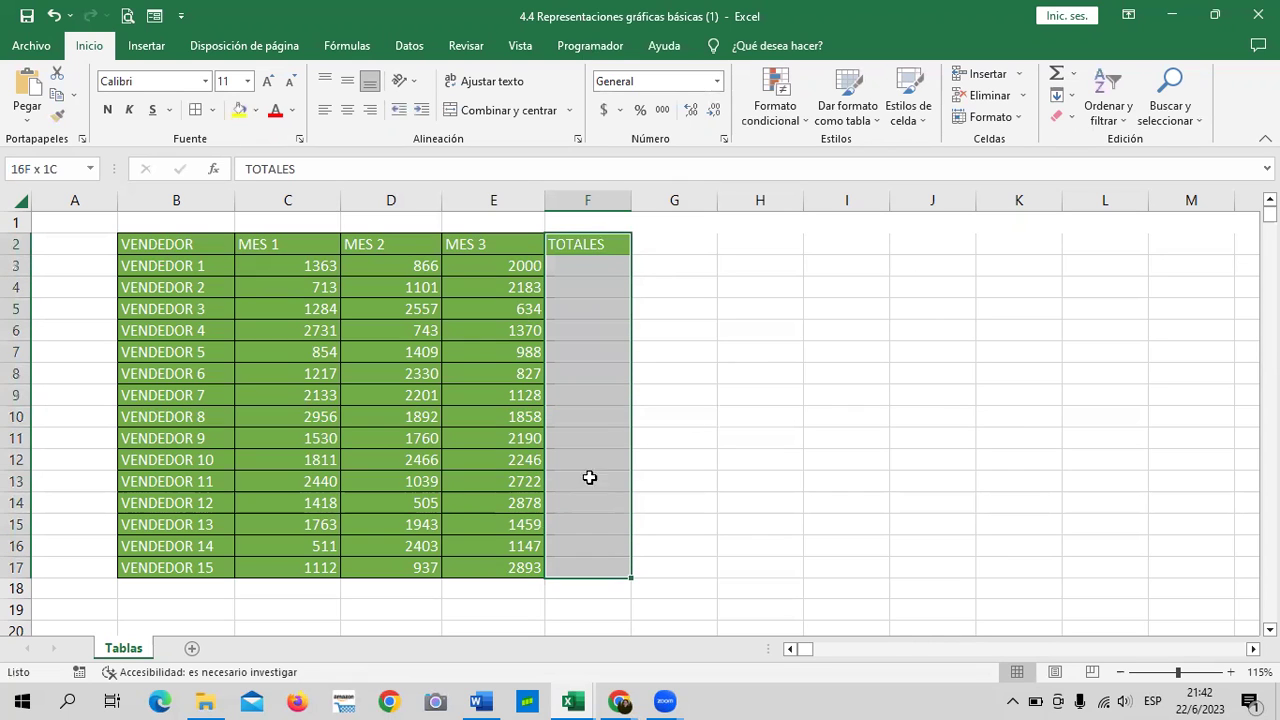
left_click(195, 110)
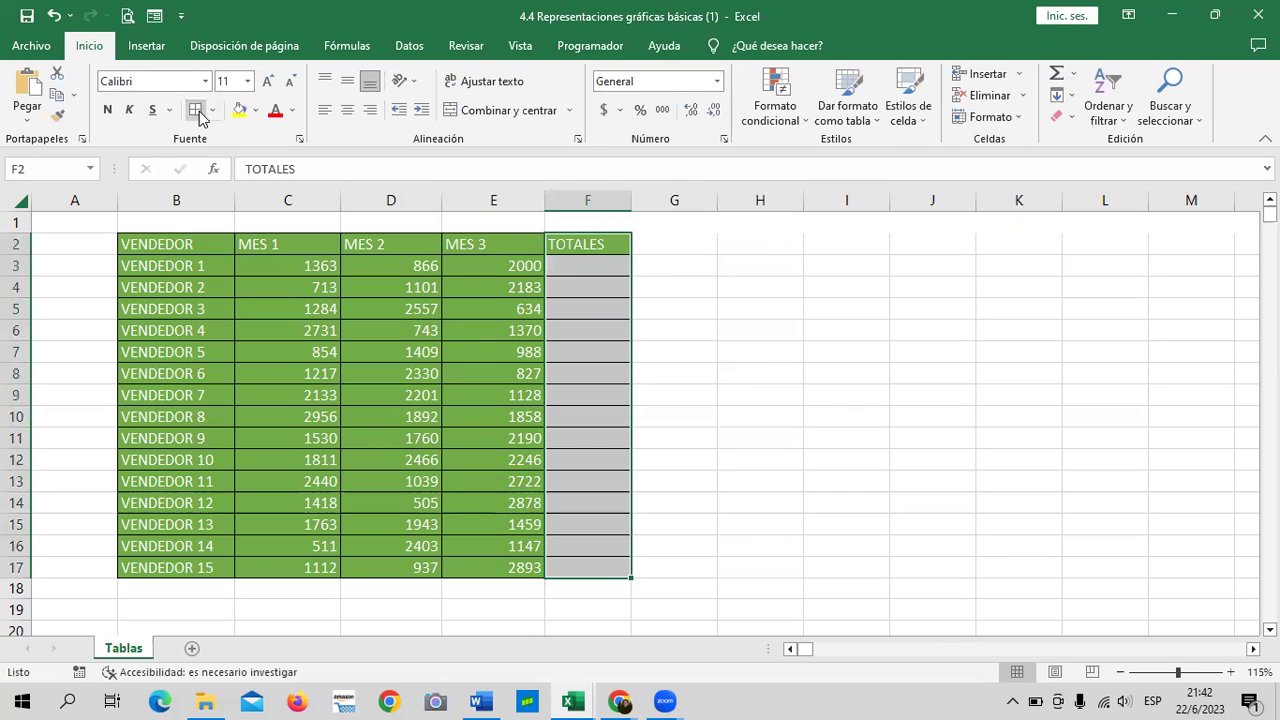
left_click(600, 297)
Sum each vendor's three months in F3, fill it down to F17, and select C3:F17.
left_click(592, 270)
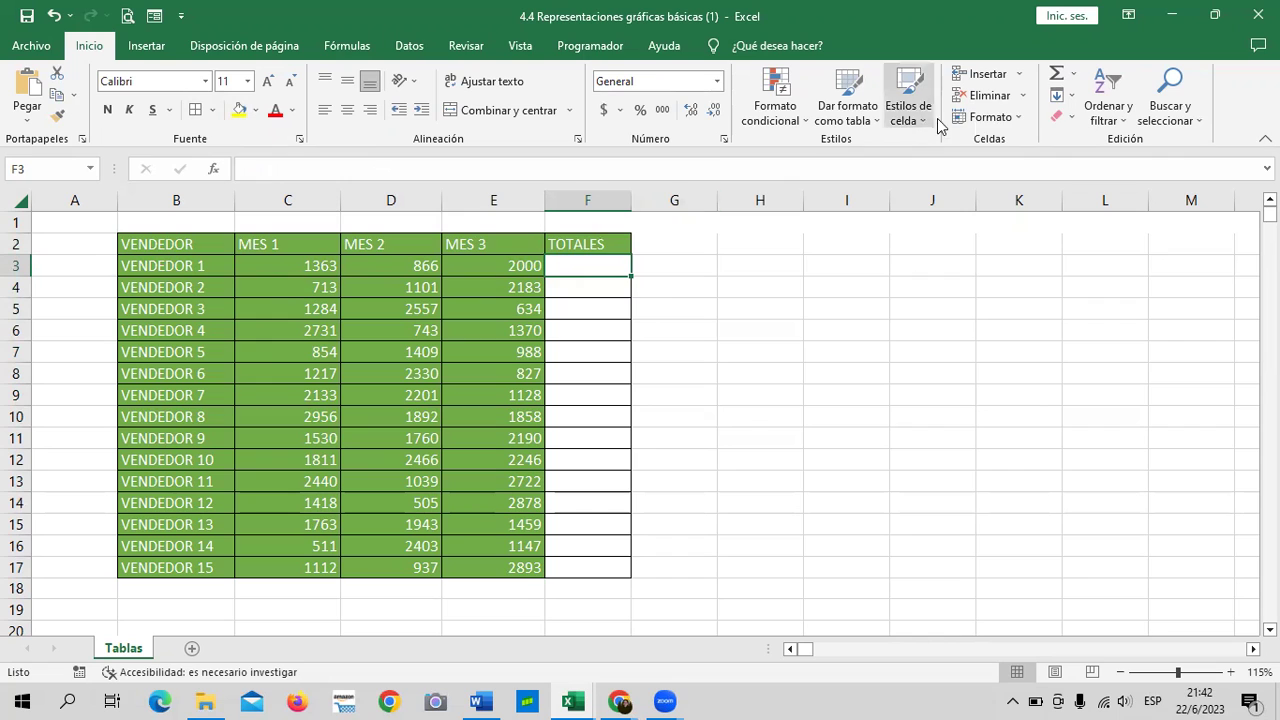
left_click(1056, 72)
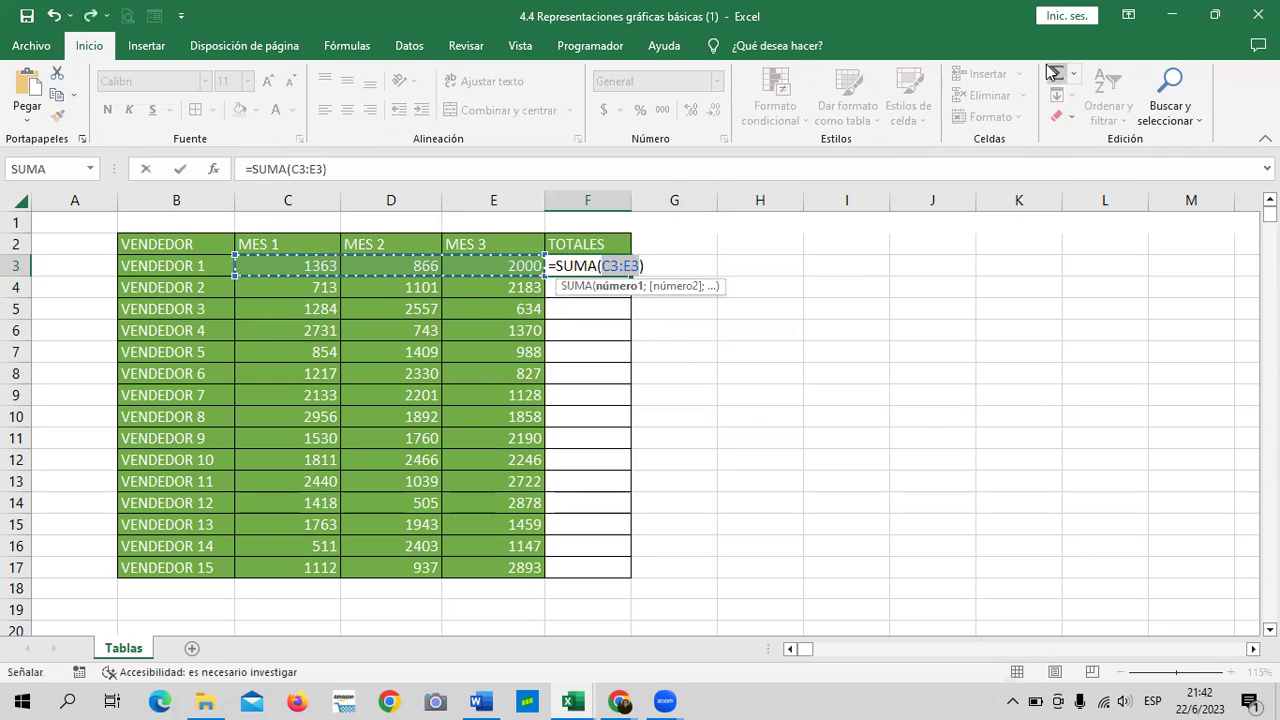
key("Return")
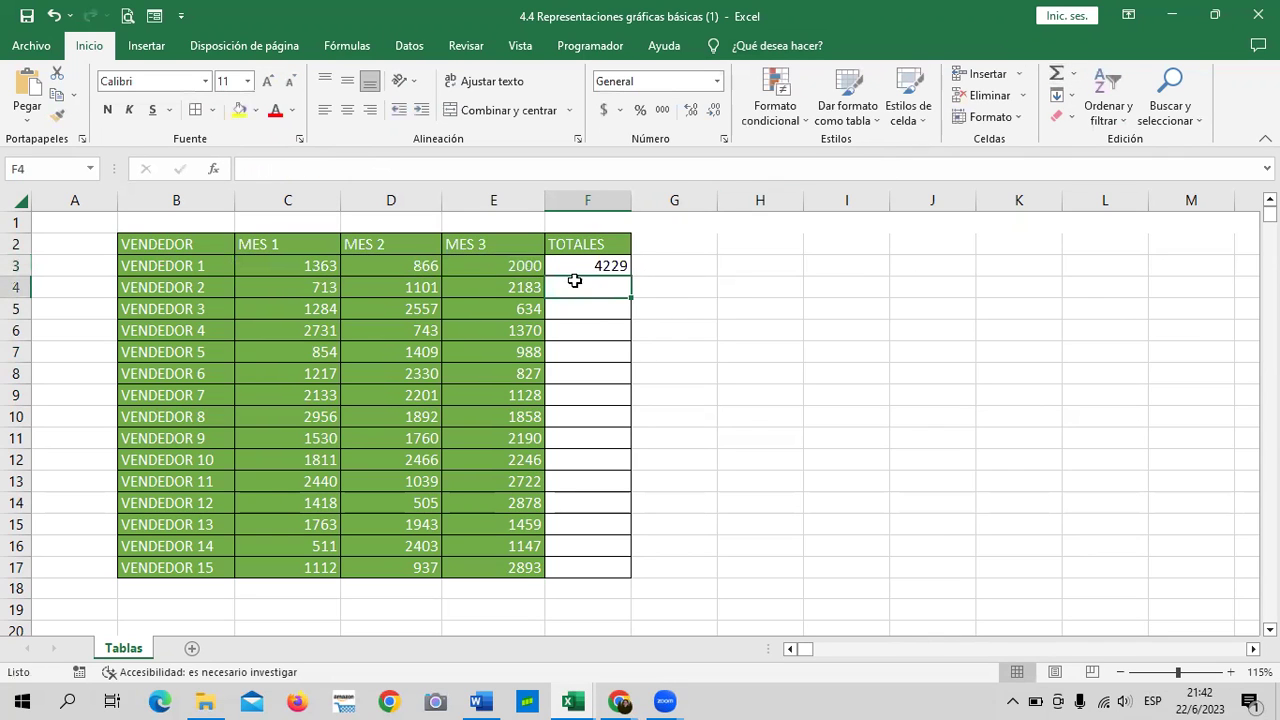
left_click(578, 268)
left_click_drag(630, 278, 646, 575)
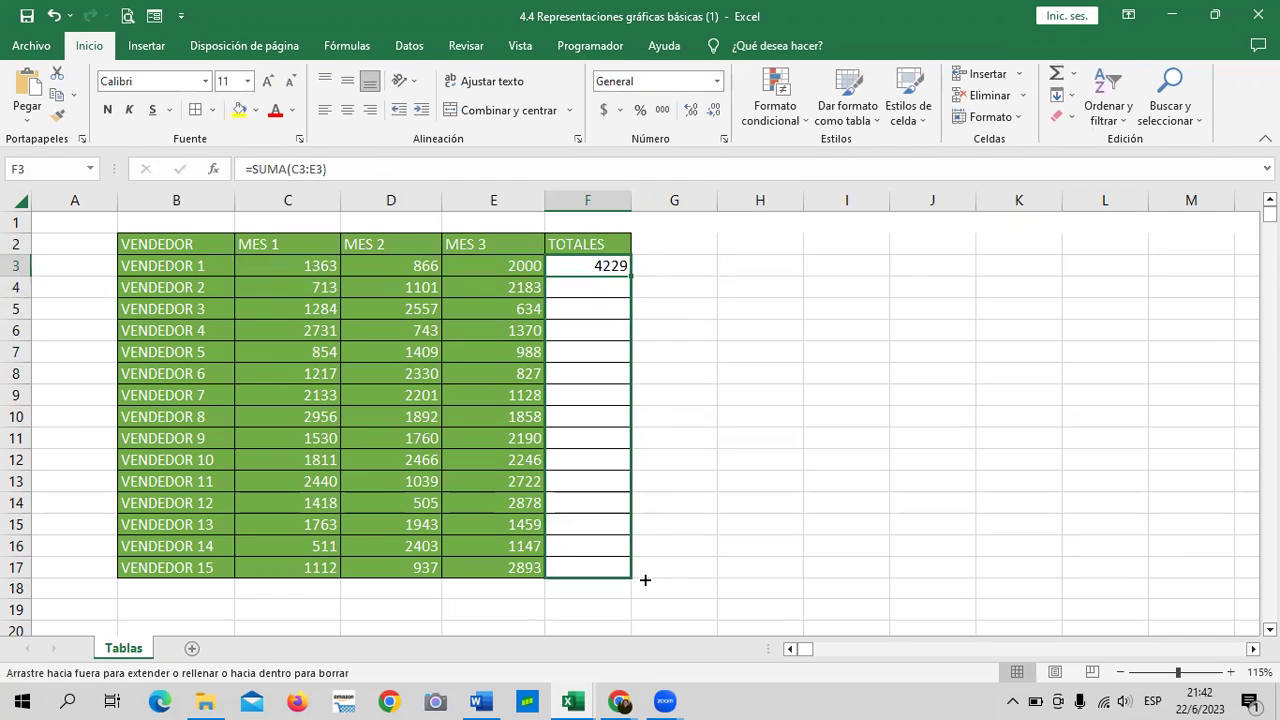
left_click(786, 506)
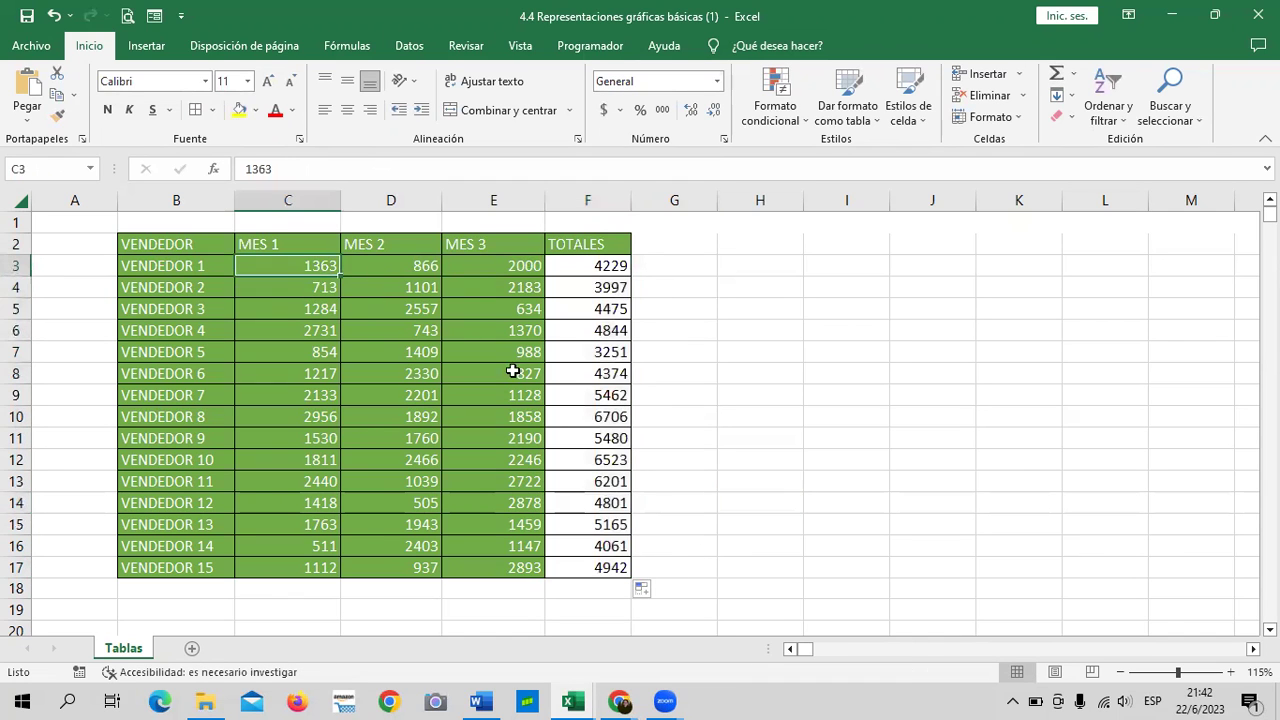
left_click_drag(290, 266, 615, 567)
Format the figures as dollar accounting and give table B2:F17 the green Énfasis6 cell style.
left_click(603, 111)
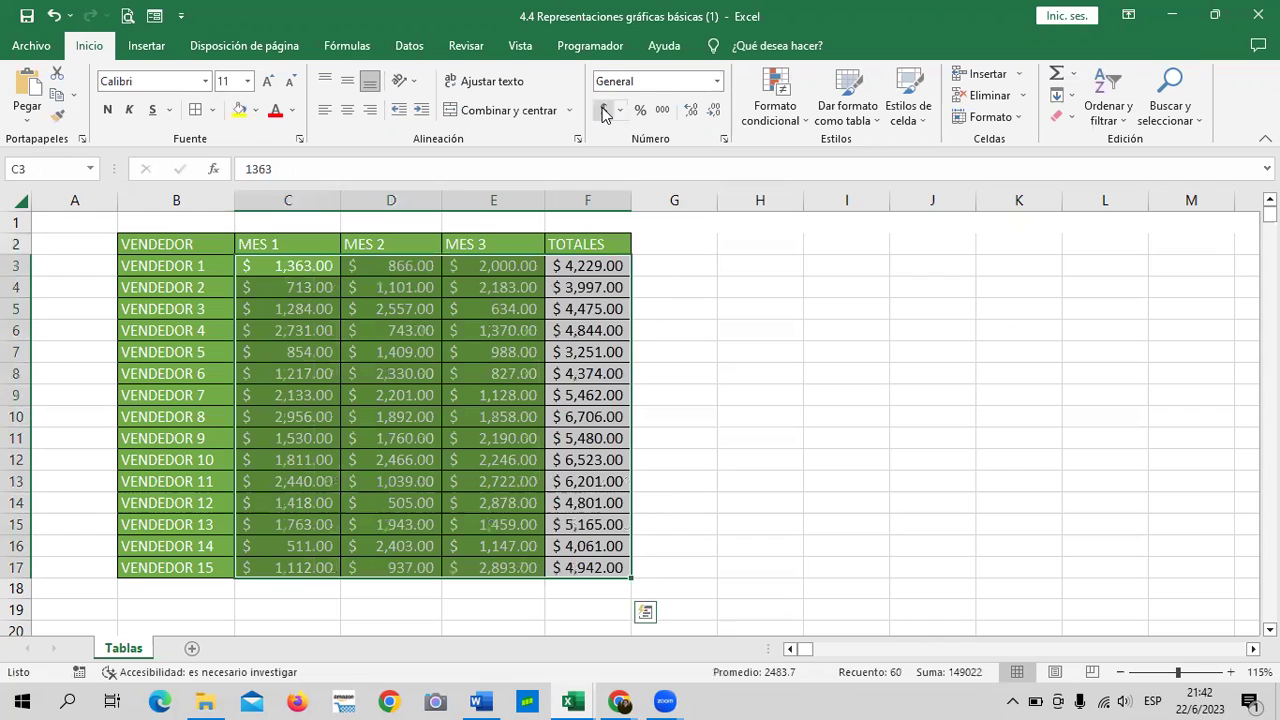
left_click(726, 435)
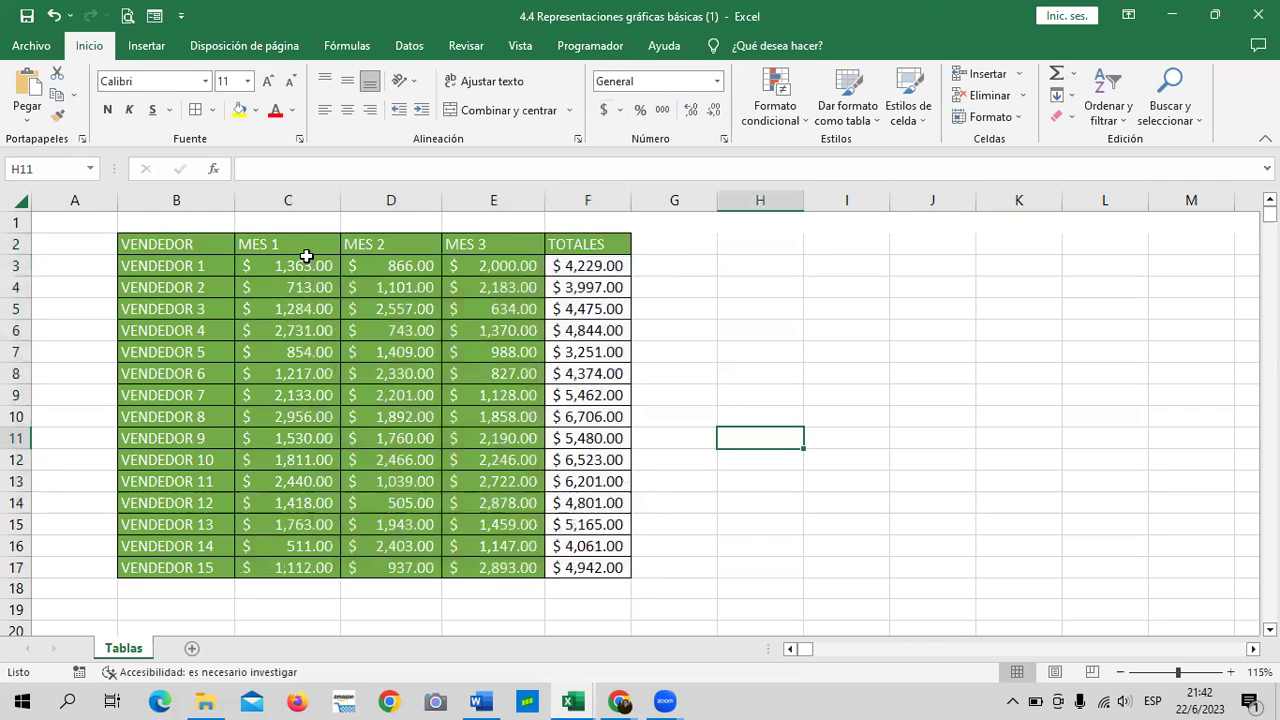
mouse_move(214, 246)
left_mouse_down()
mouse_move(578, 437)
mouse_move(612, 567)
left_mouse_up()
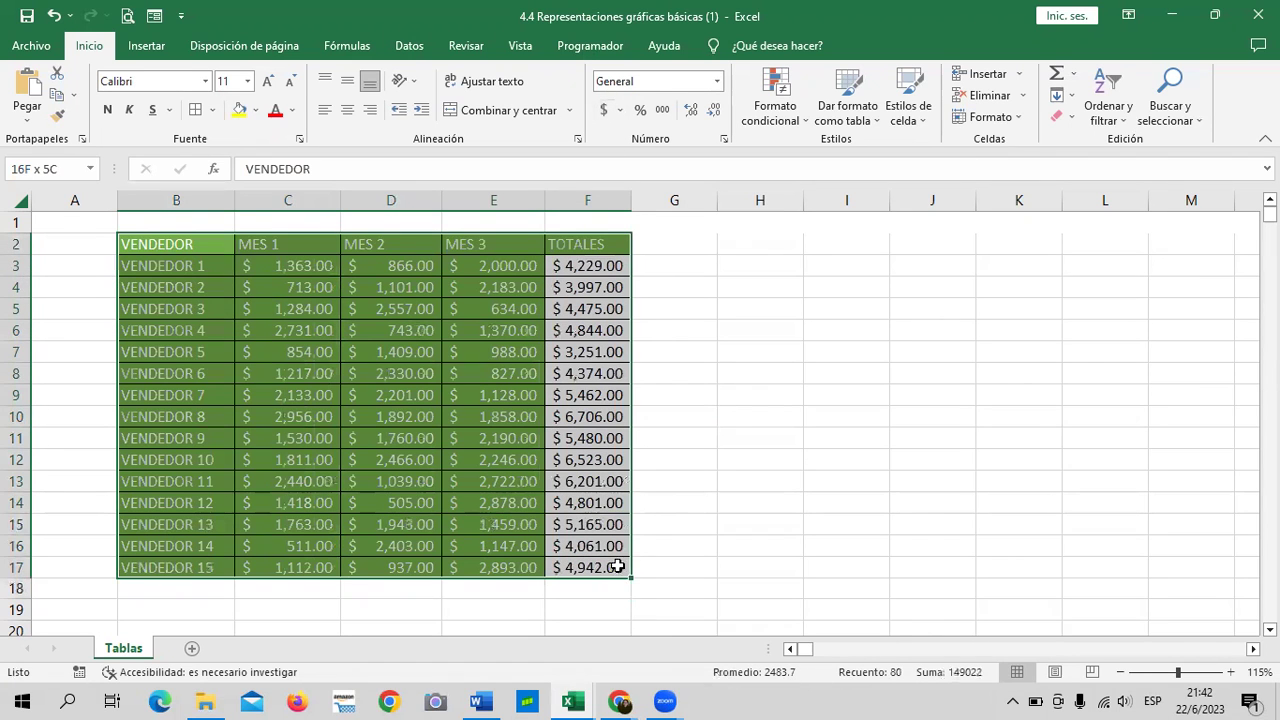
left_click(916, 118)
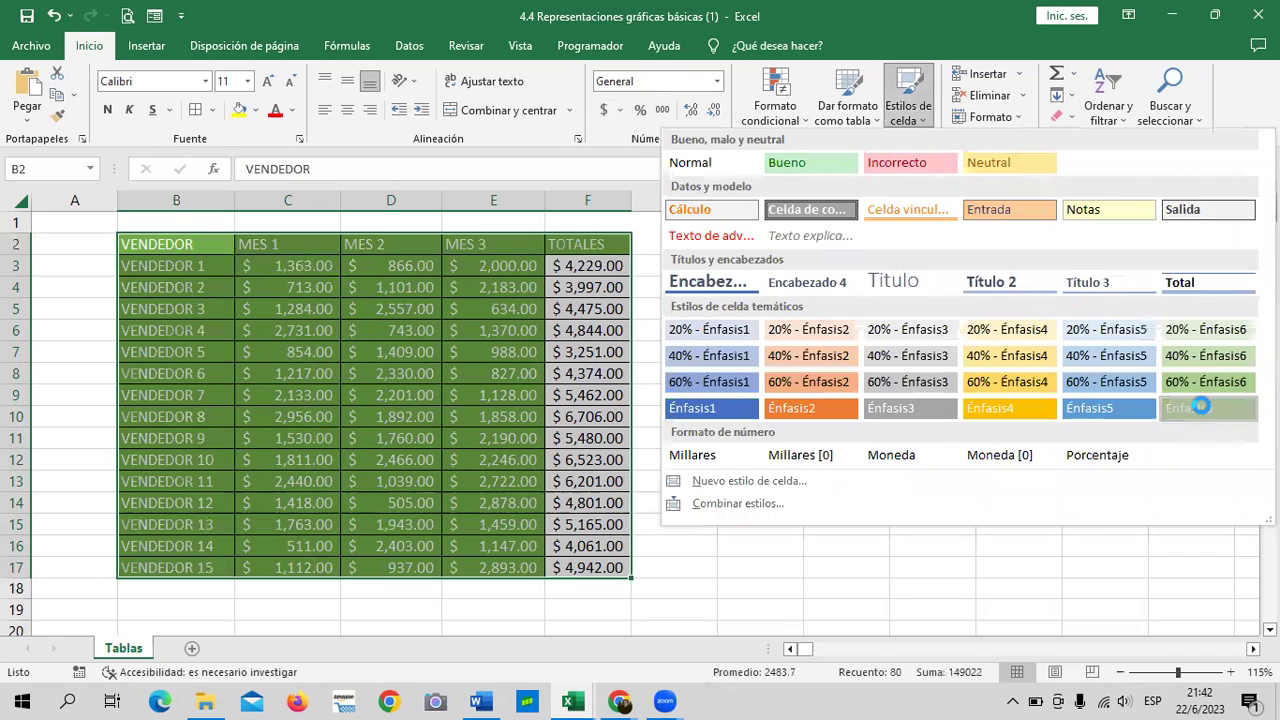
left_click(1200, 410)
Select the vendor names B2:B17 together with the TOTALES column F2:F17.
left_click(769, 460)
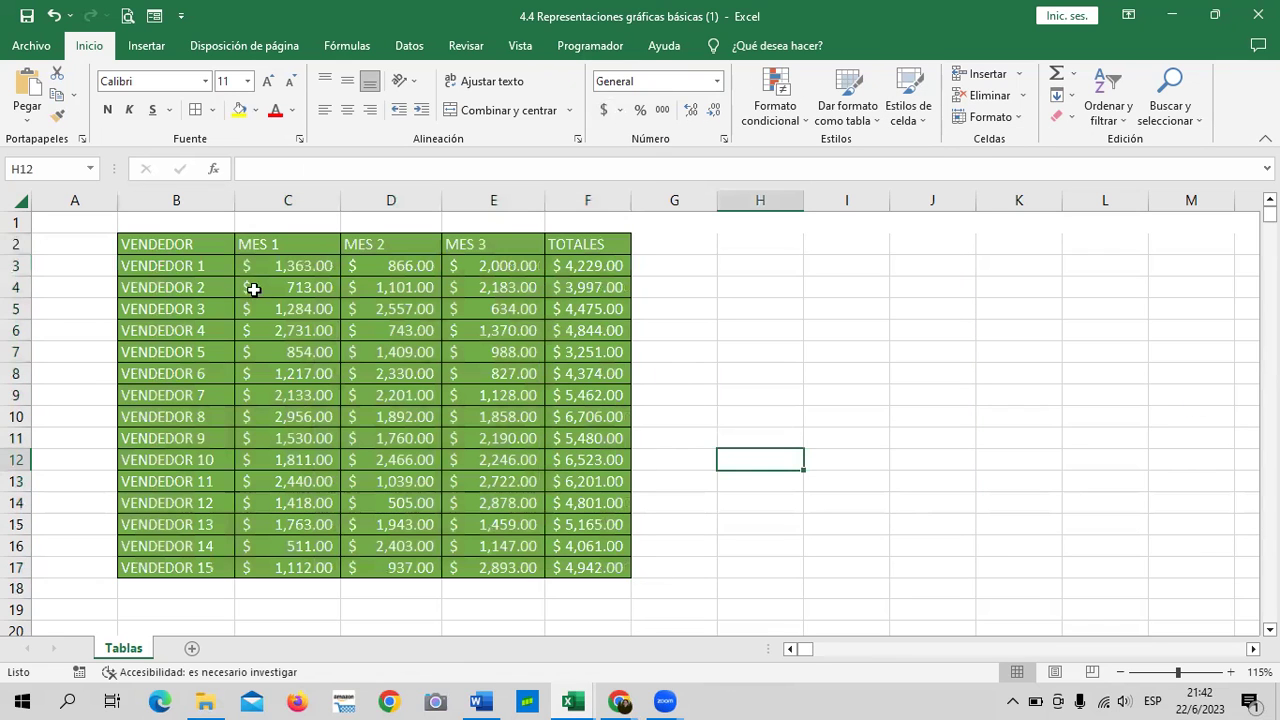
left_click_drag(196, 245, 192, 565)
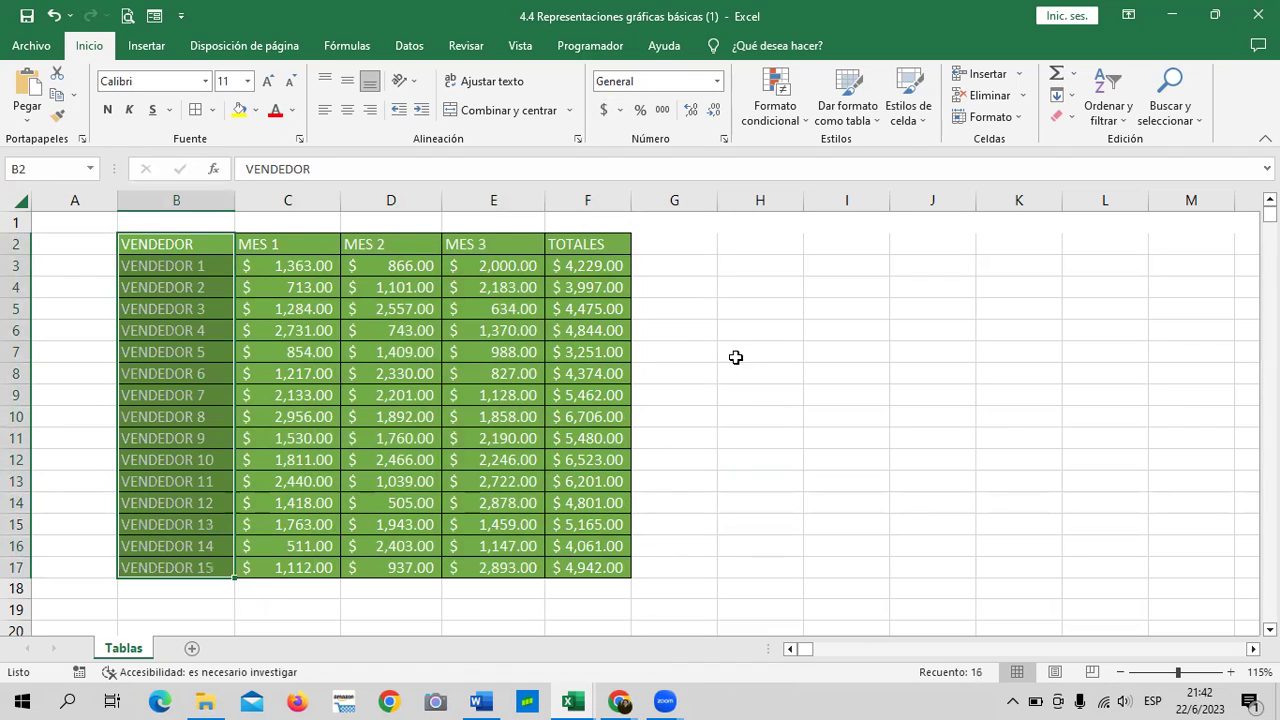
mouse_move(608, 243)
left_mouse_down("ctrl")
mouse_move(605, 580)
mouse_move(606, 564)
left_mouse_up("ctrl")
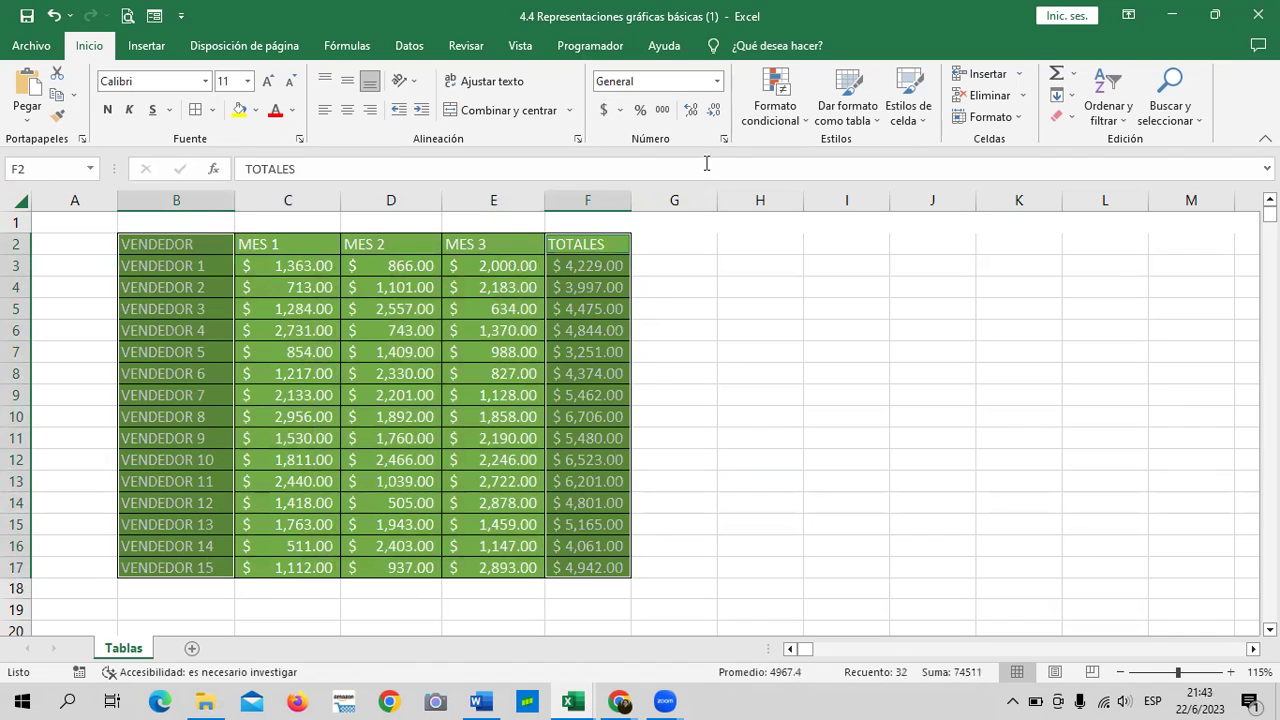
left_click(141, 46)
left_click(560, 118)
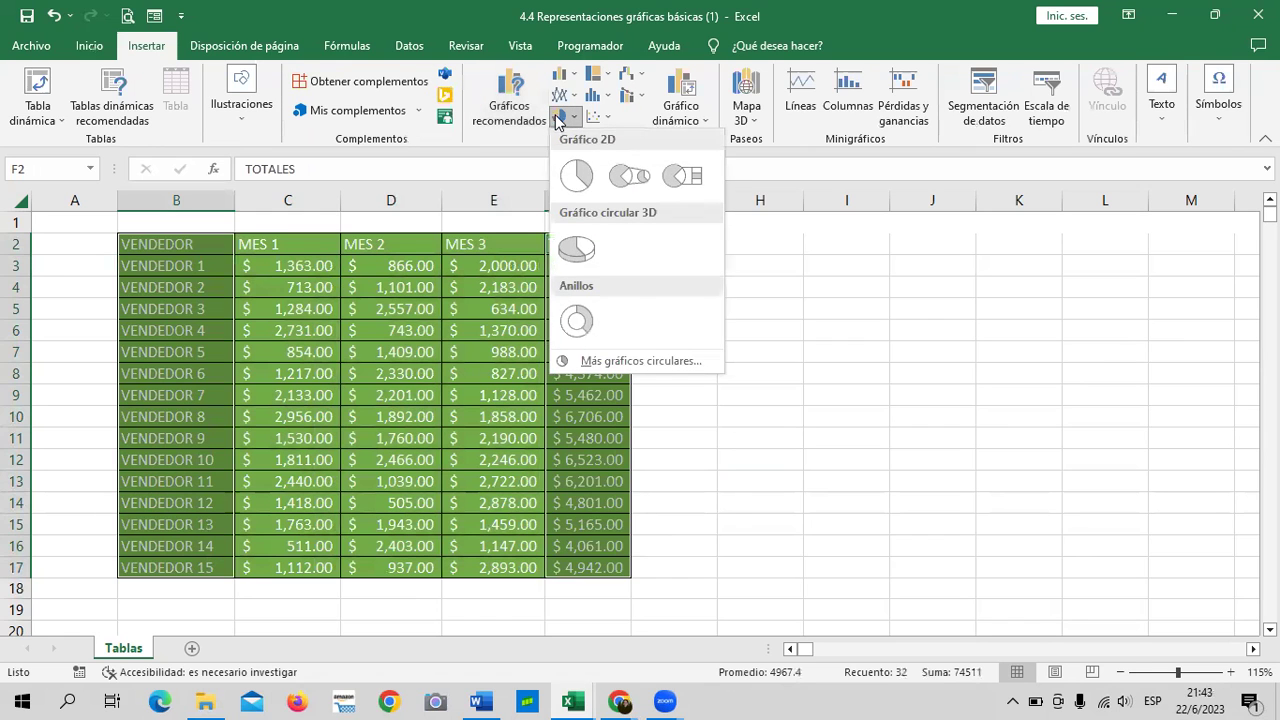
left_click(577, 249)
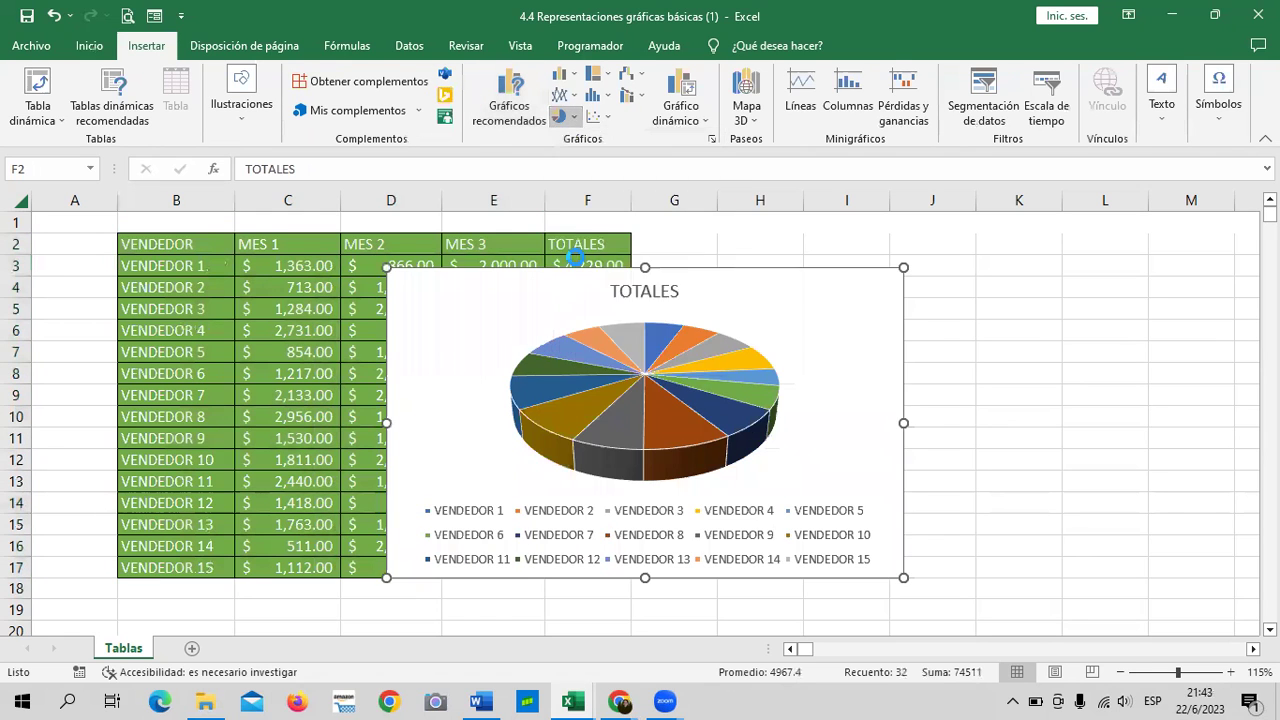
left_click_drag(803, 295, 1049, 273)
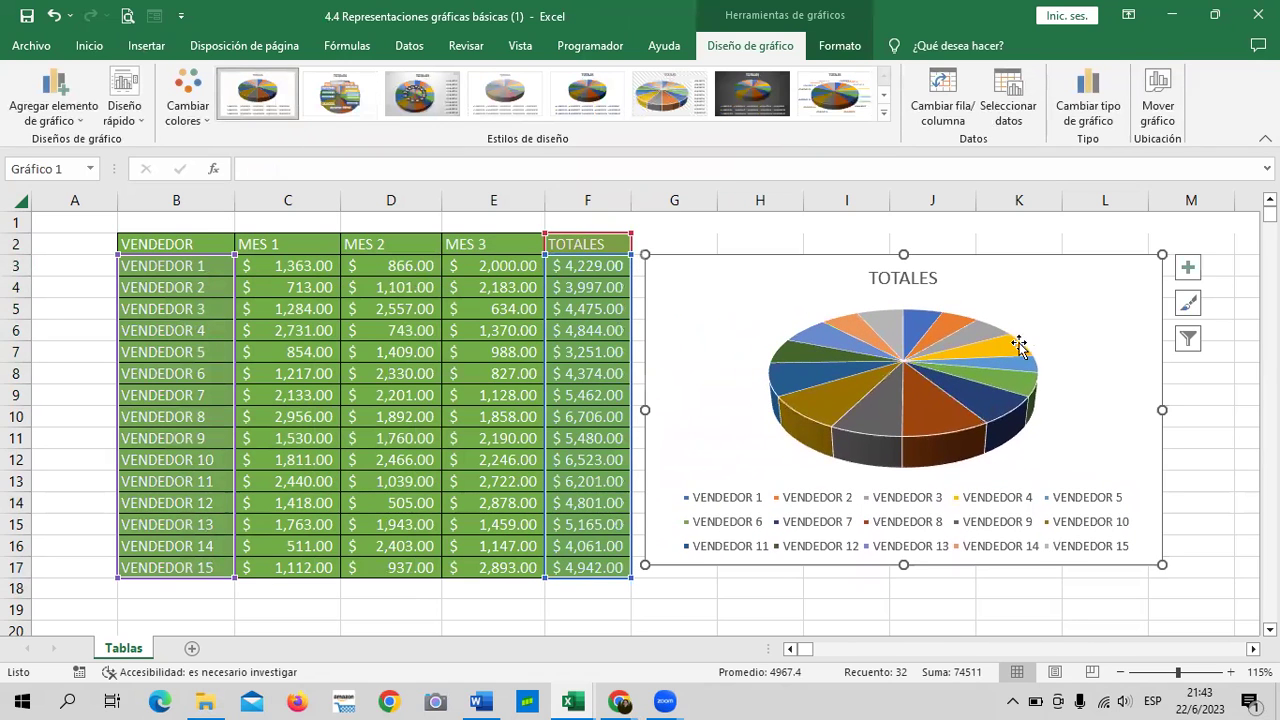
left_click_drag(1018, 344, 1020, 316)
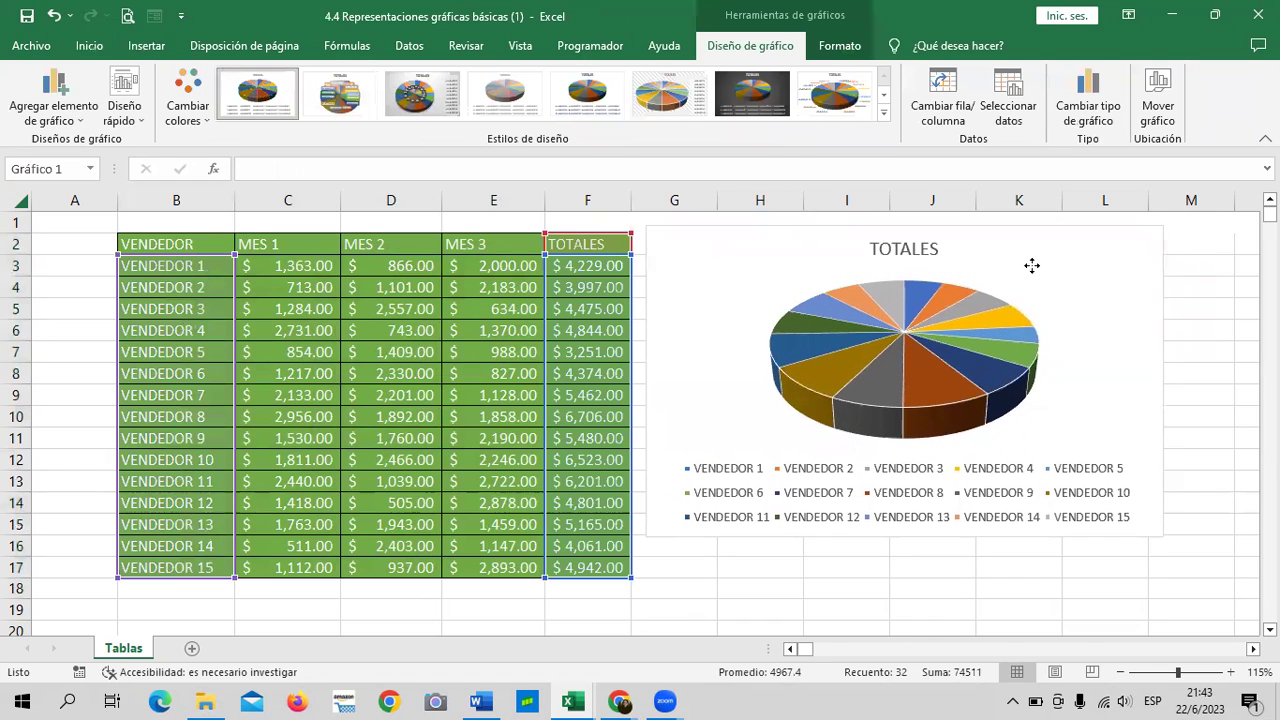
left_click(1189, 311)
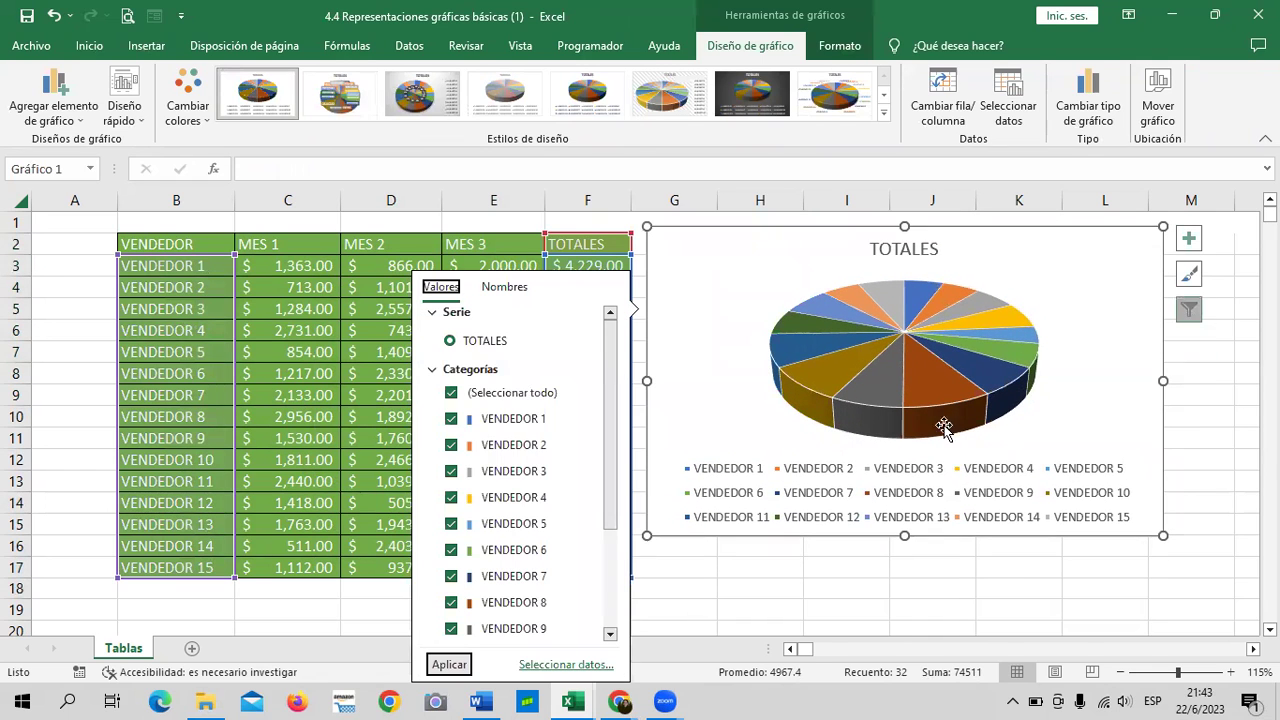
left_click(437, 292)
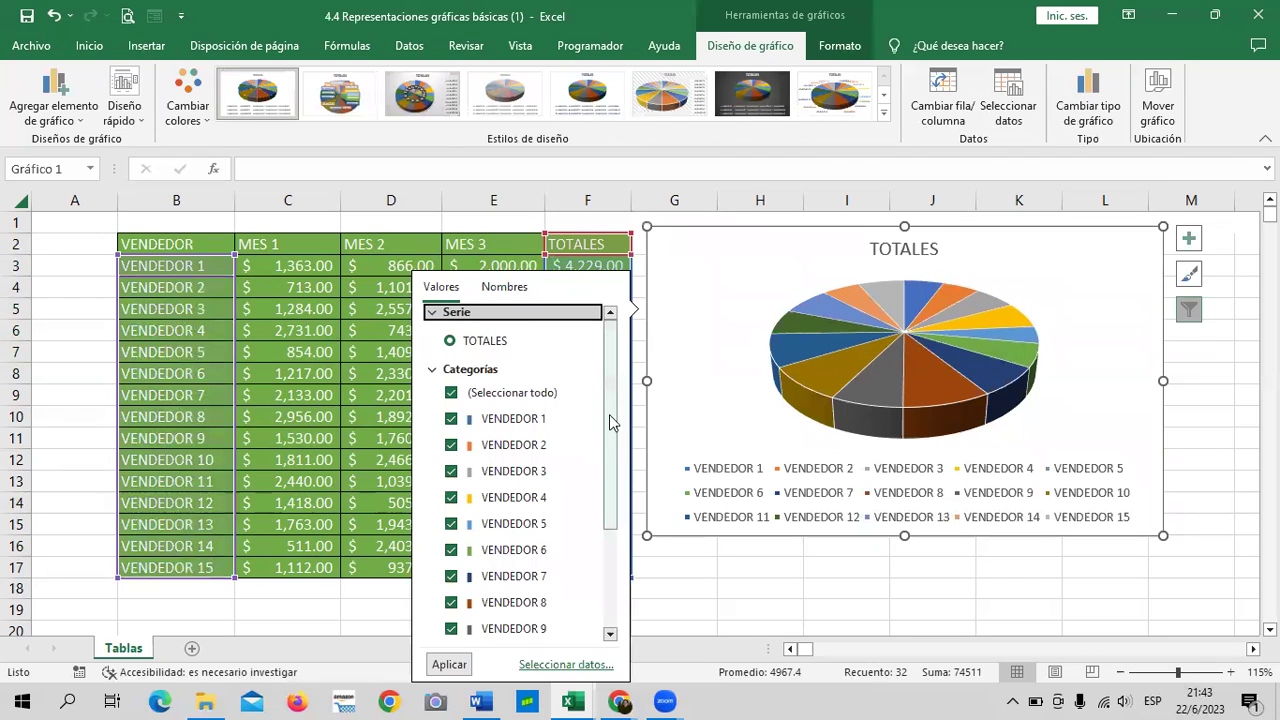
mouse_move(609, 528)
left_mouse_down()
mouse_move(618, 620)
mouse_move(624, 330)
left_mouse_up()
left_click(494, 288)
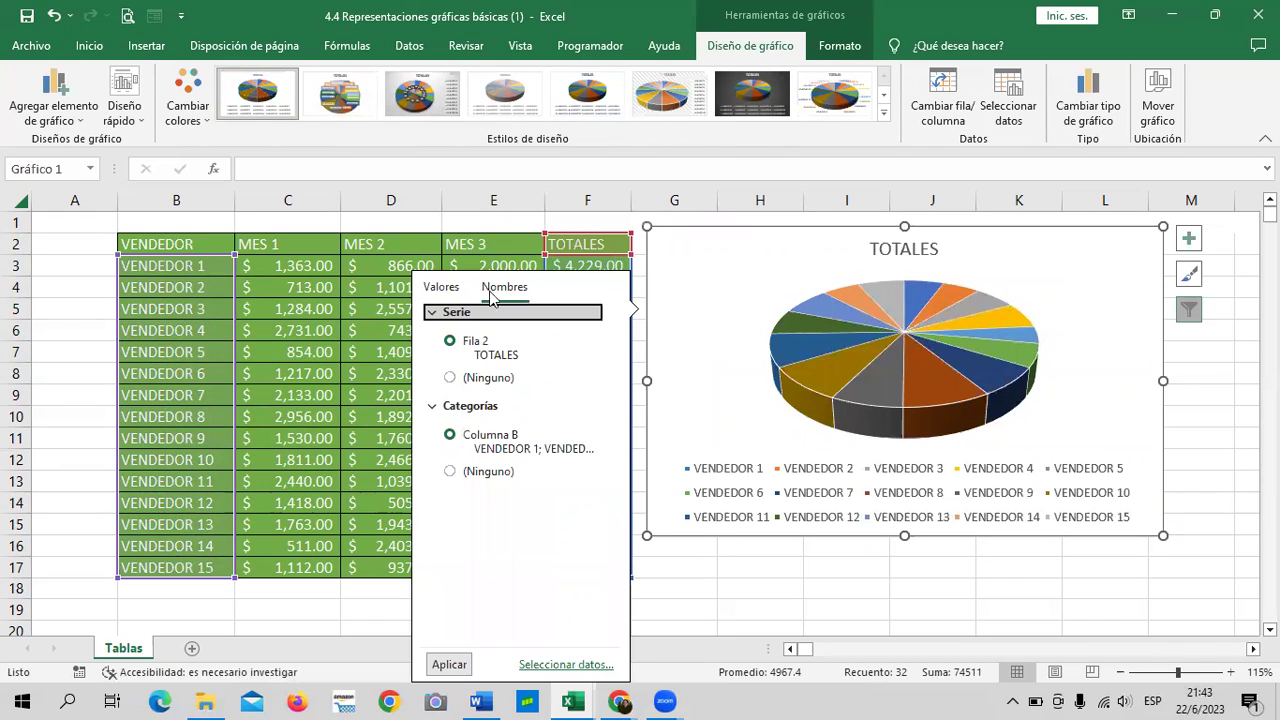
left_click(432, 287)
left_click(450, 341)
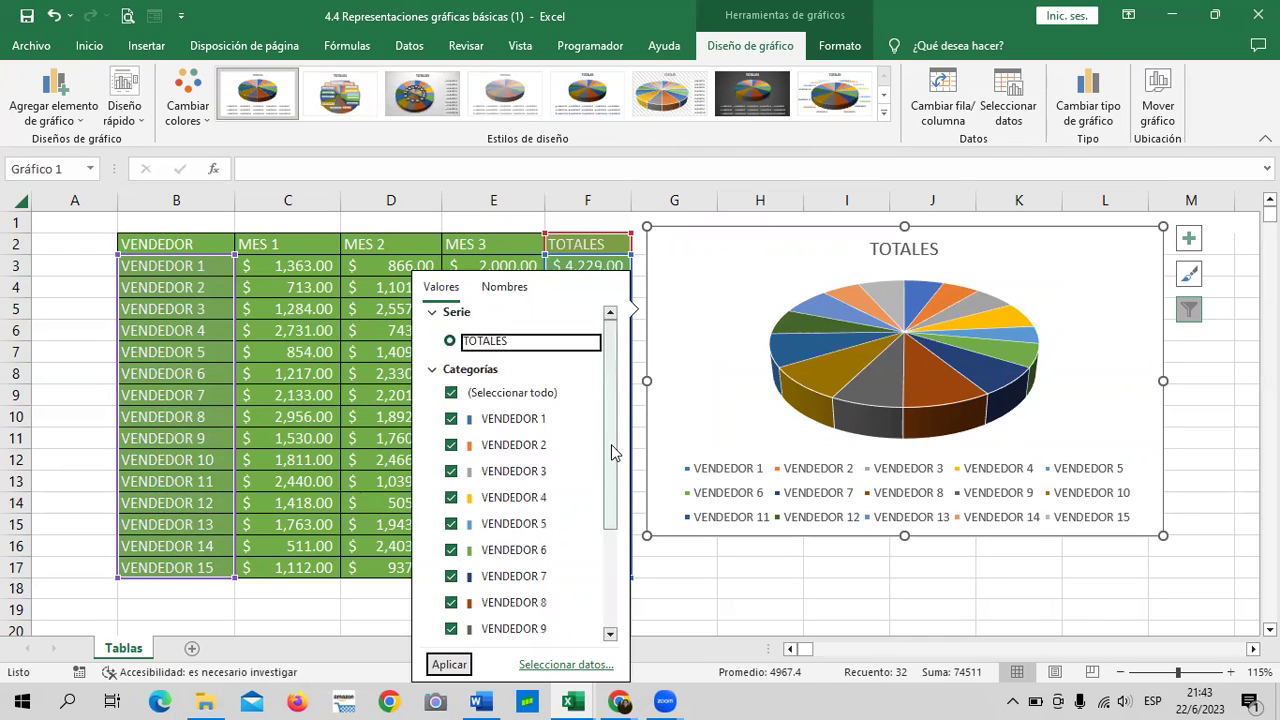
left_click_drag(611, 448, 583, 617)
scroll(596, 570, "up", 5)
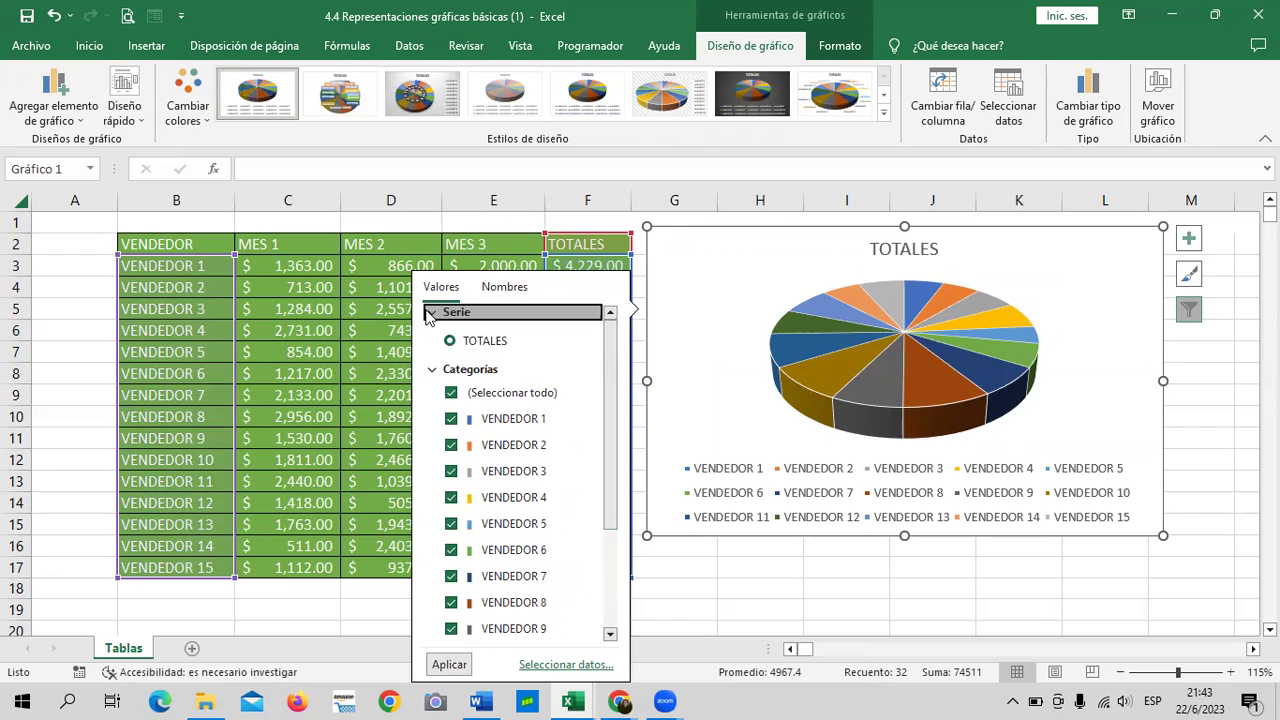
left_click(452, 341)
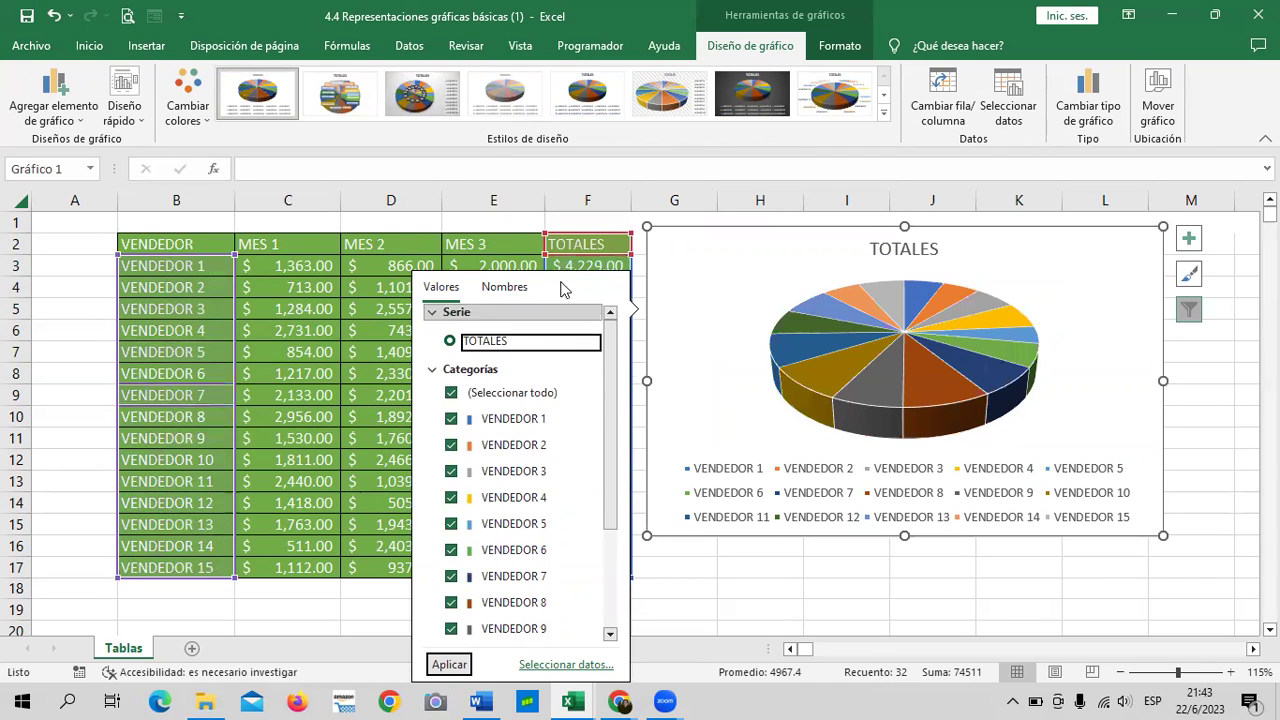
left_click(1222, 483)
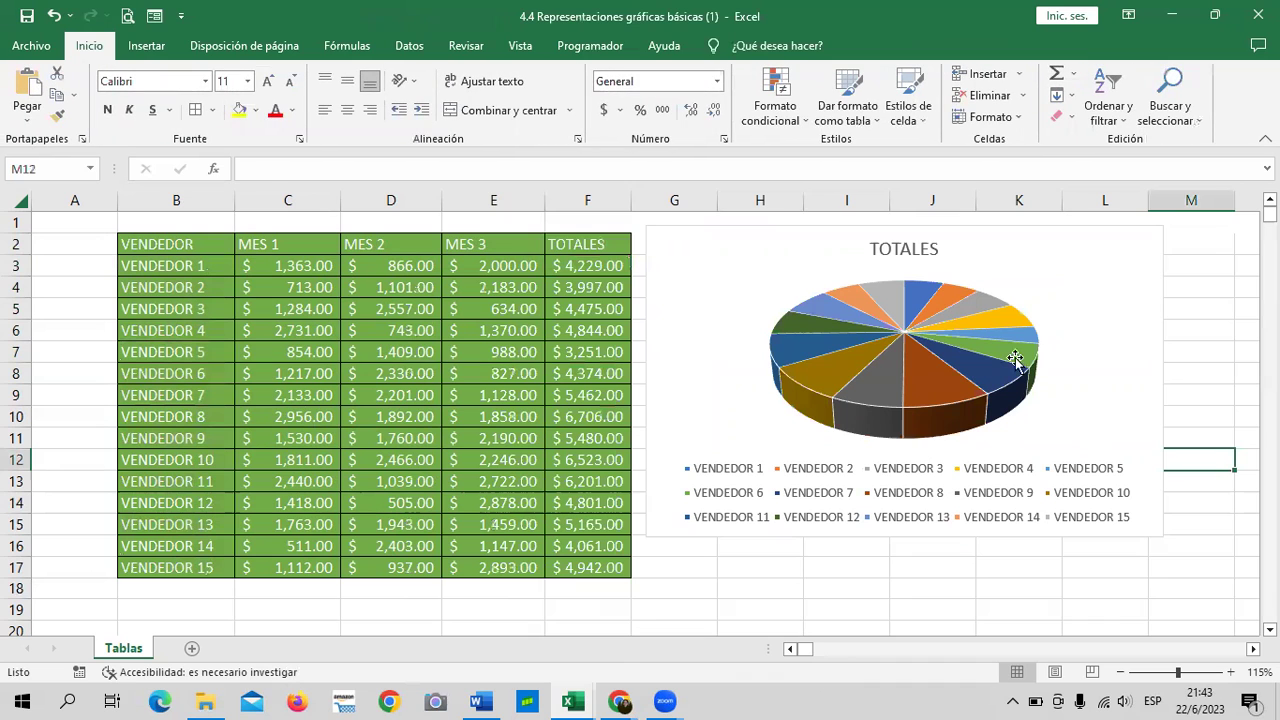
left_click(520, 287)
left_click(1113, 253)
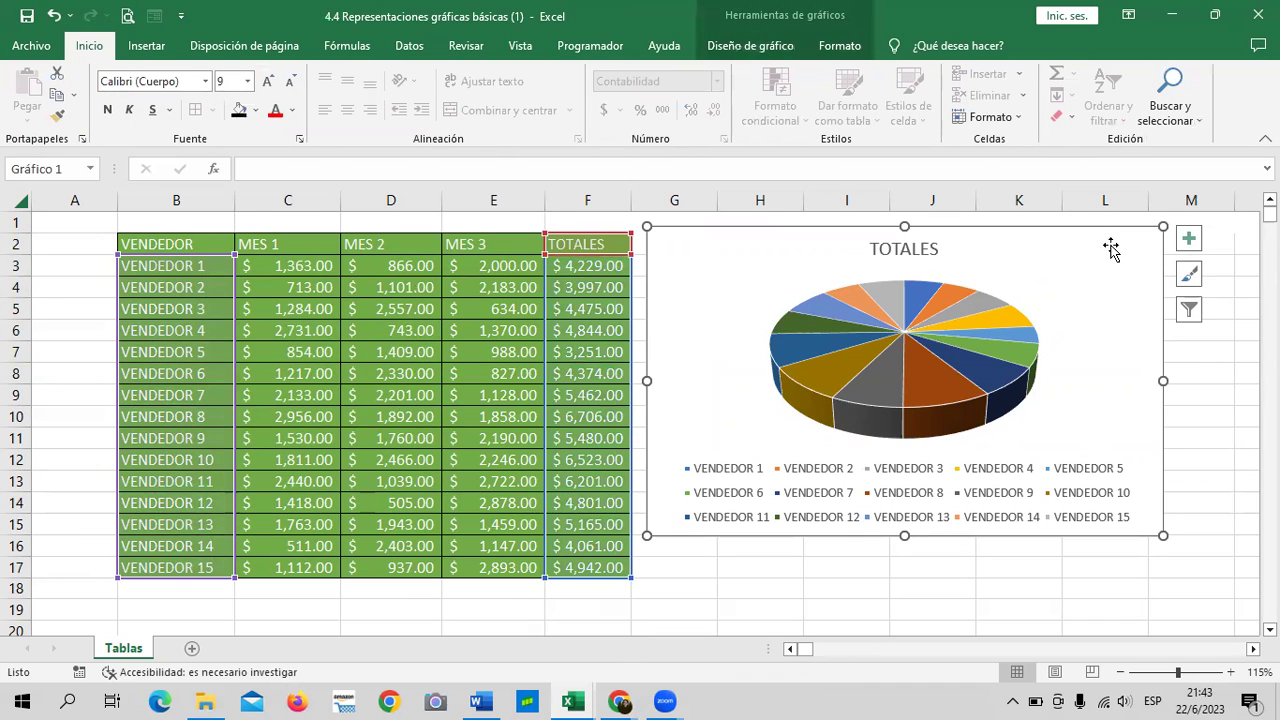
key("Delete")
Insert a 3D pie chart of table B2:F17 and move it beside the table.
left_click(981, 348)
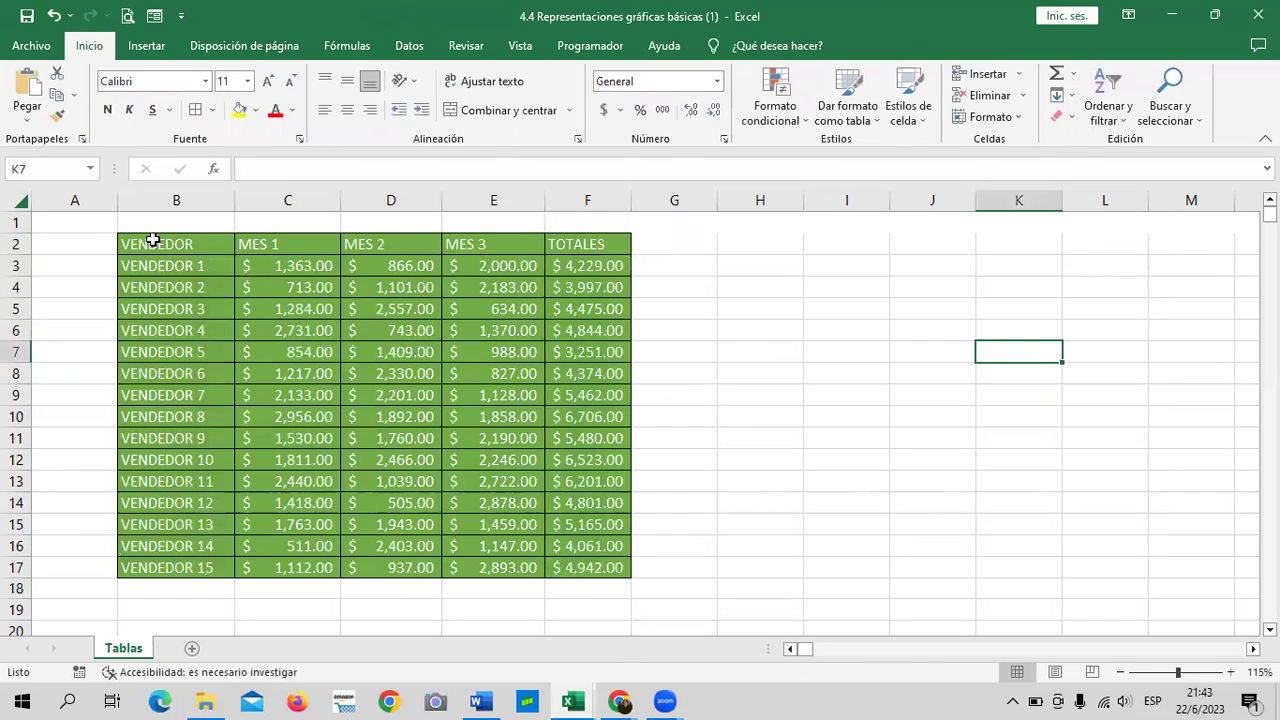
left_click_drag(151, 244, 580, 567)
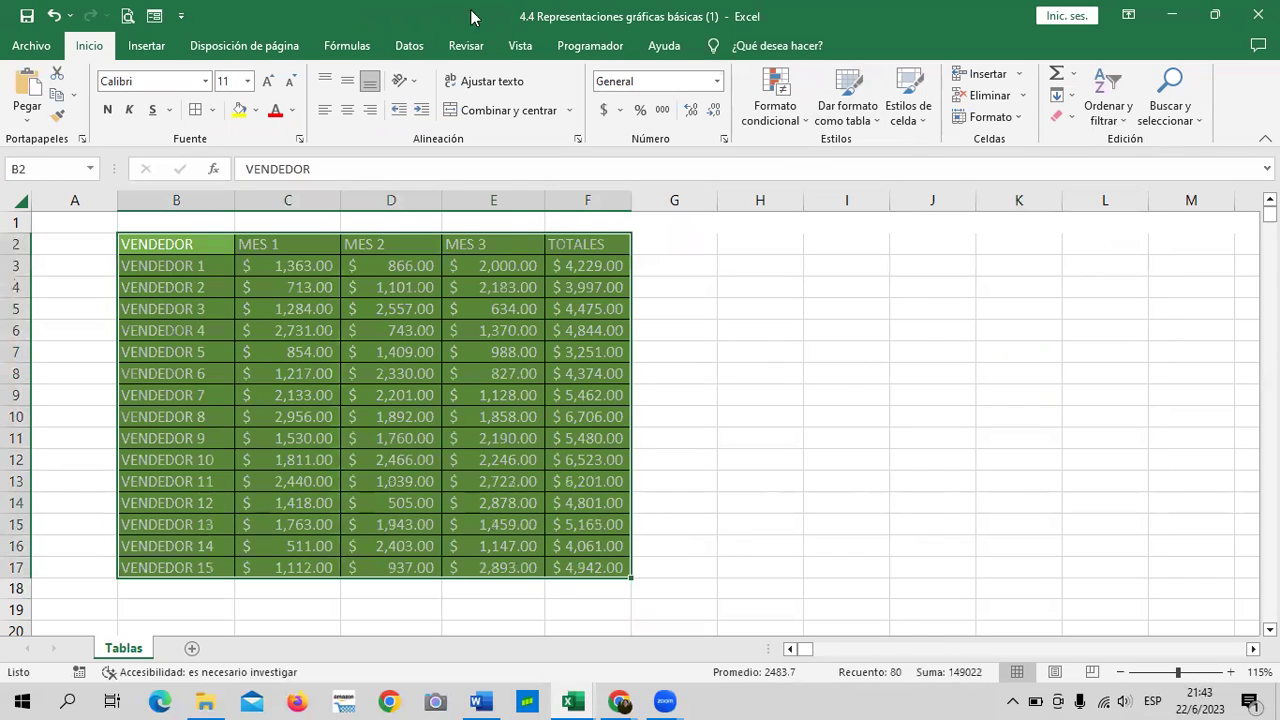
left_click(142, 45)
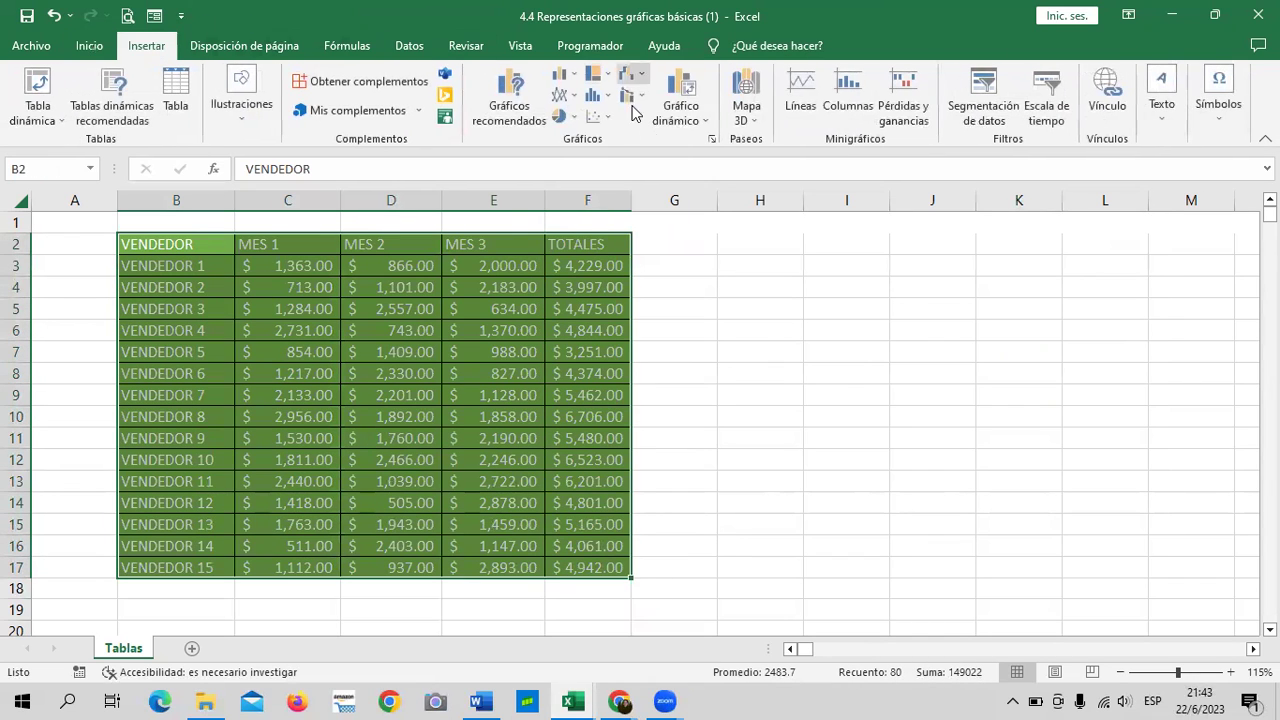
left_click(563, 116)
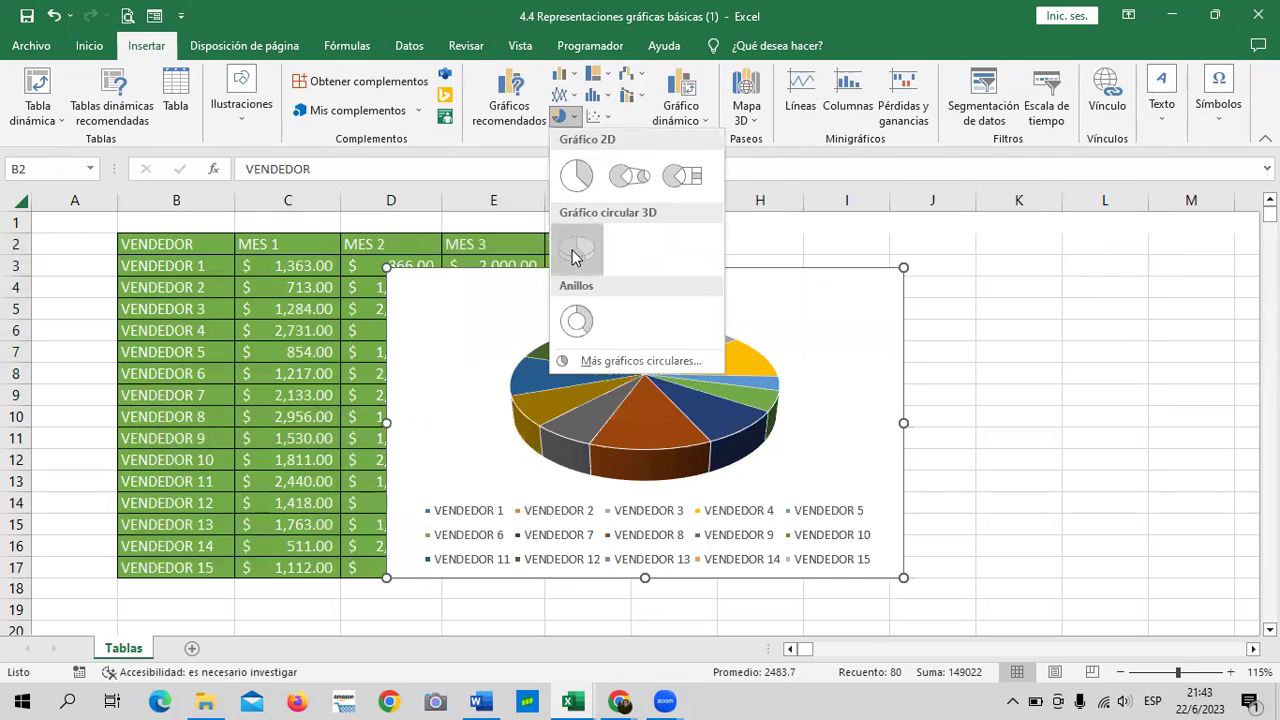
left_click(576, 240)
mouse_move(826, 280)
left_mouse_down()
mouse_move(1075, 269)
mouse_move(1026, 260)
left_mouse_up()
Filter the pie chart to plot only the TOTALES series.
left_click(1184, 322)
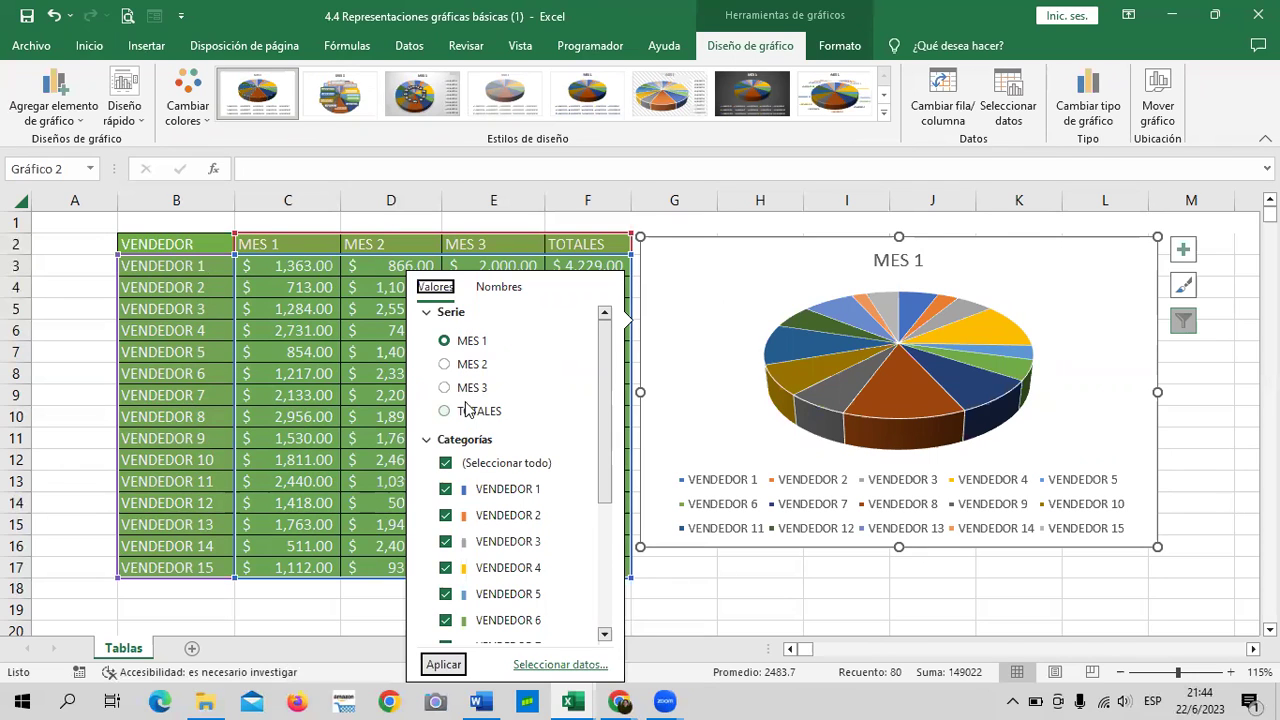
left_click(462, 412)
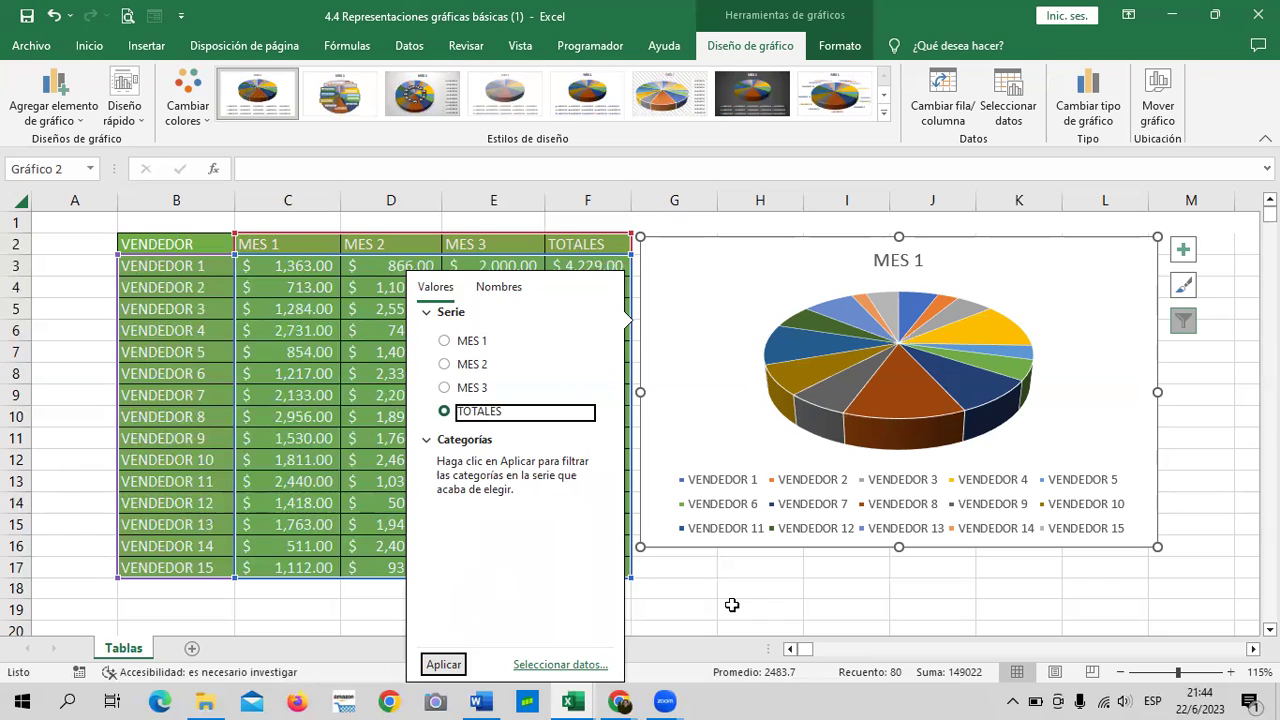
key("Escape")
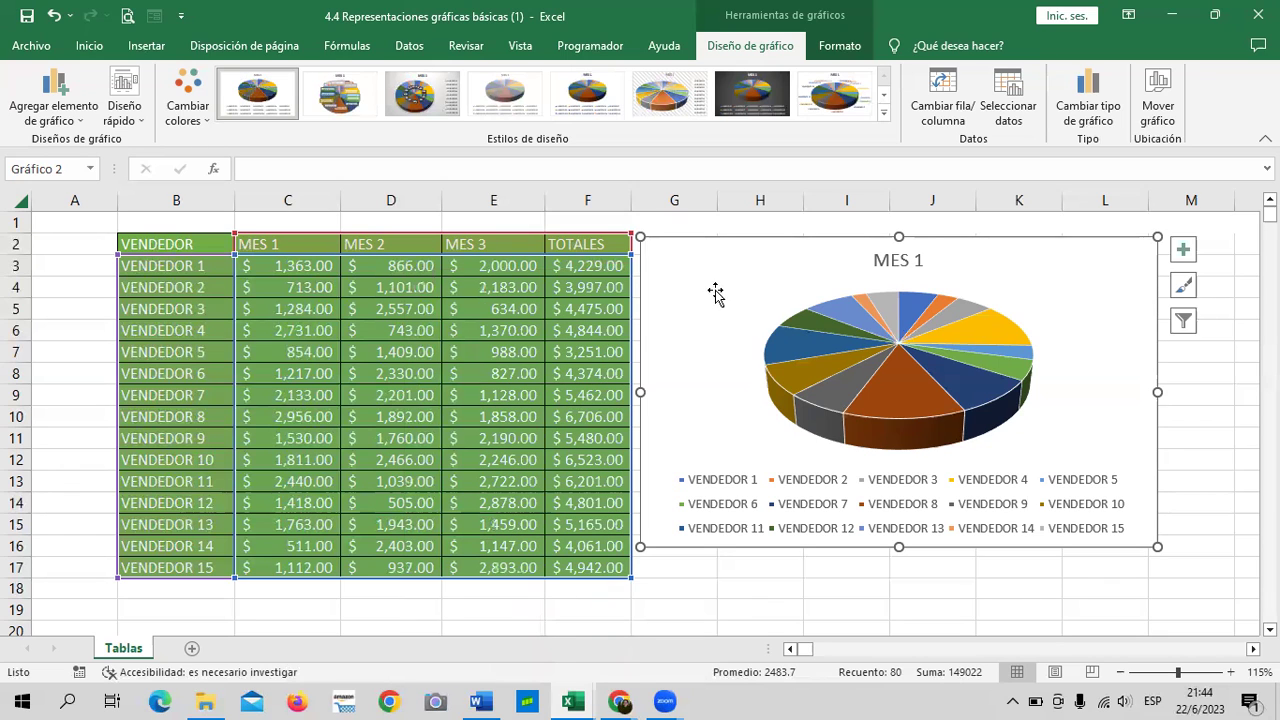
left_click(1184, 321)
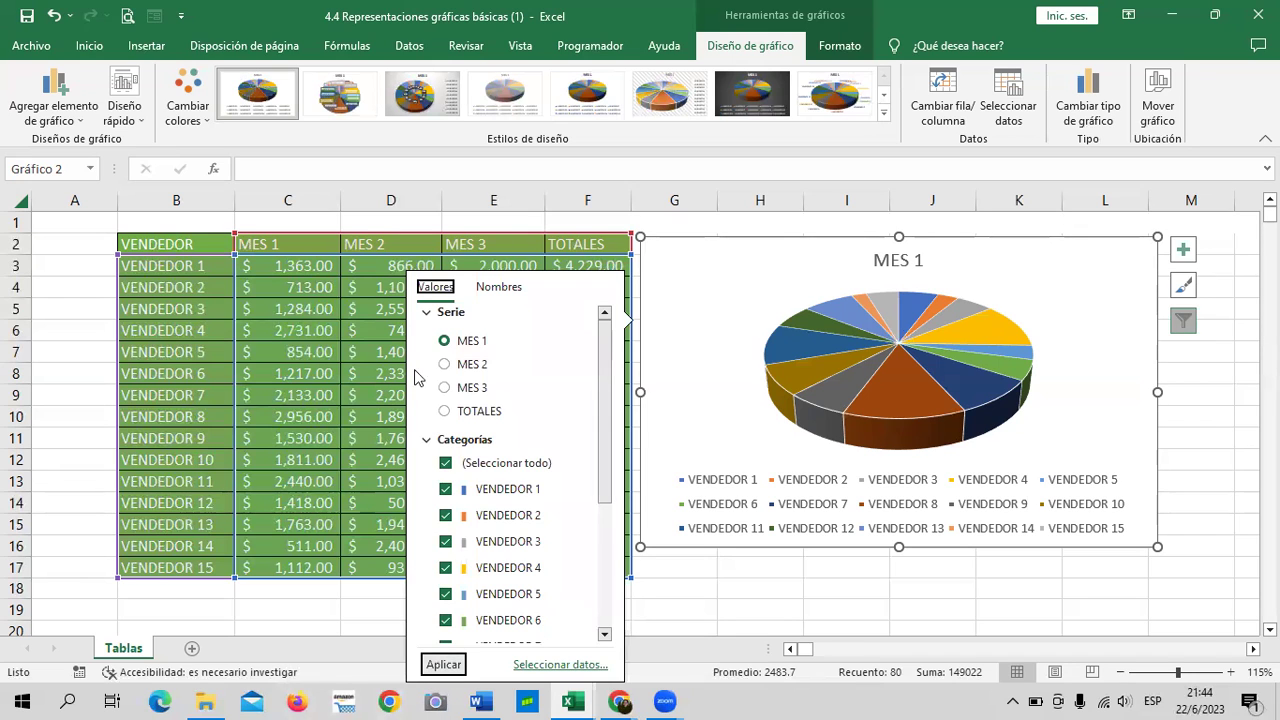
left_click(444, 411)
left_click(452, 665)
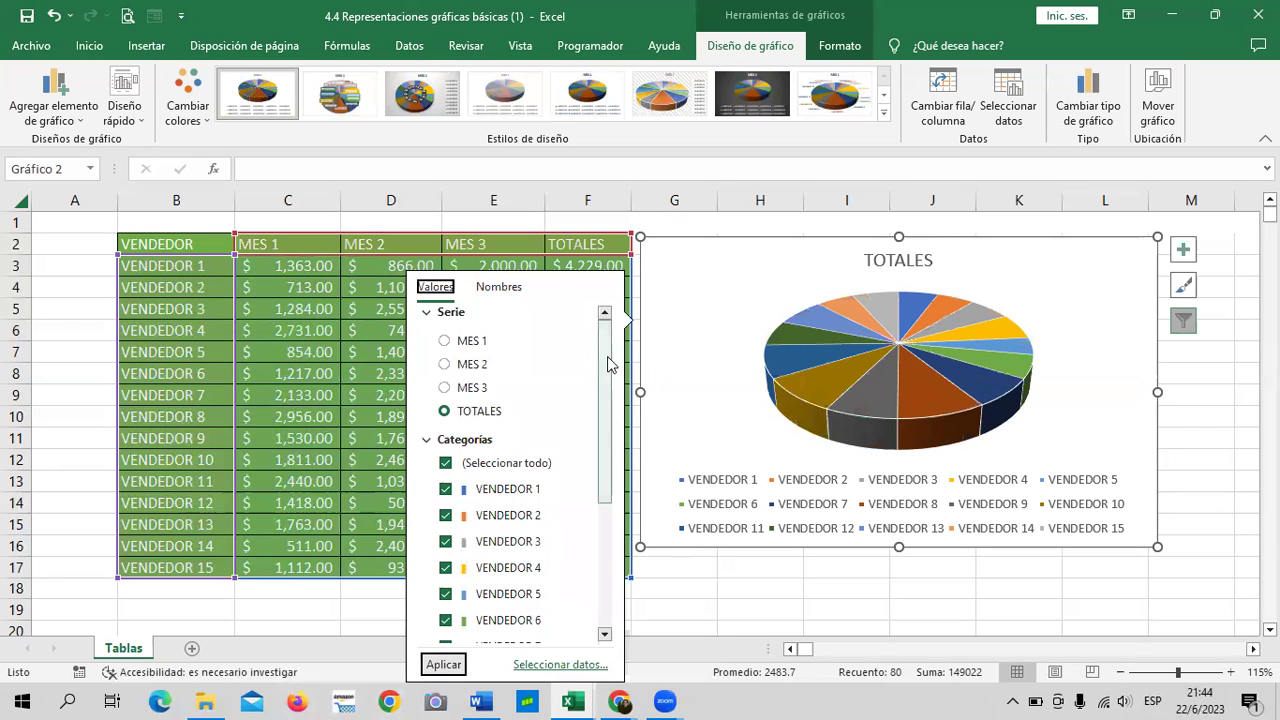
left_click_drag(608, 362, 609, 369)
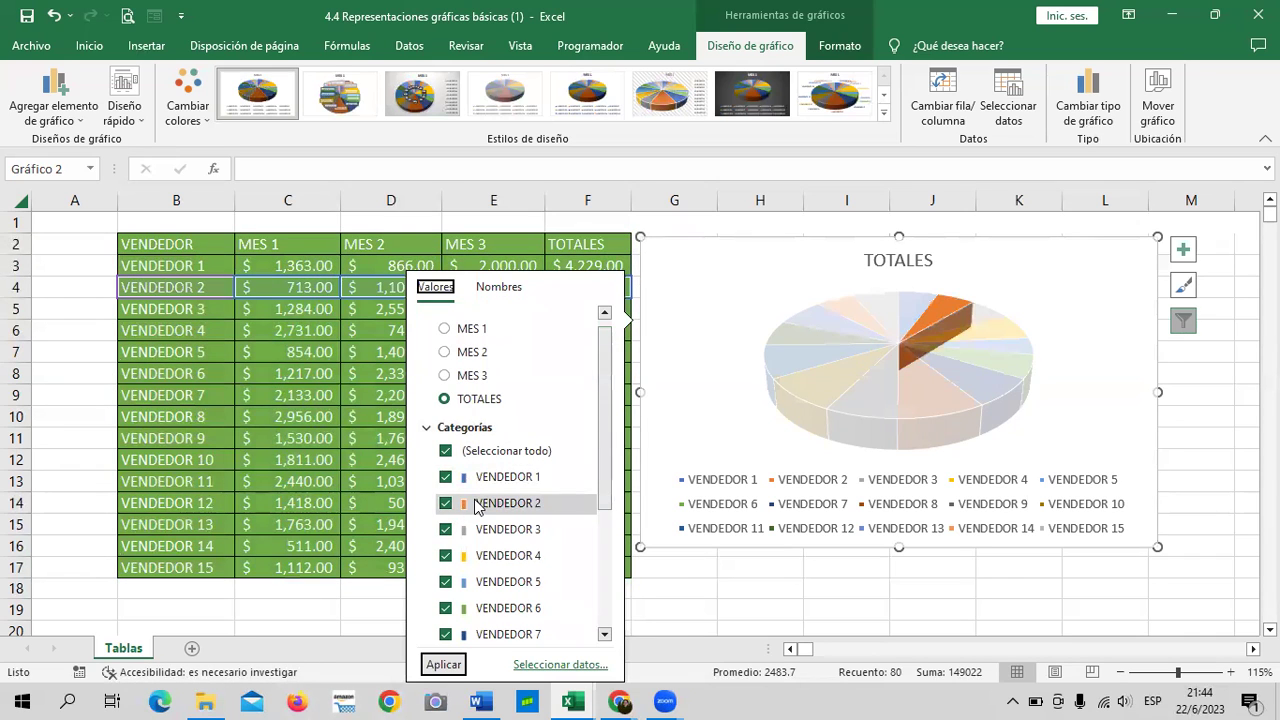
Filter the pie chart to show only VENDEDOR 1 through VENDEDOR 6.
scroll(604, 455, "down", 1)
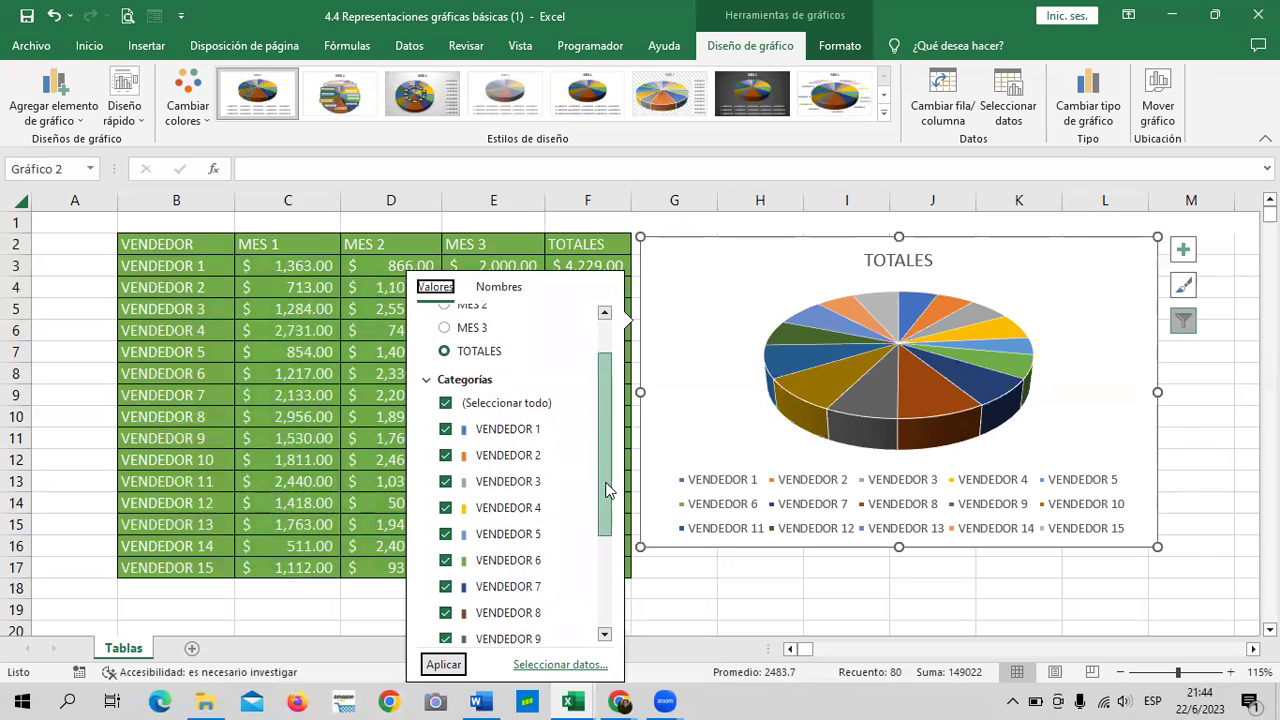
scroll(607, 459, "up", 1)
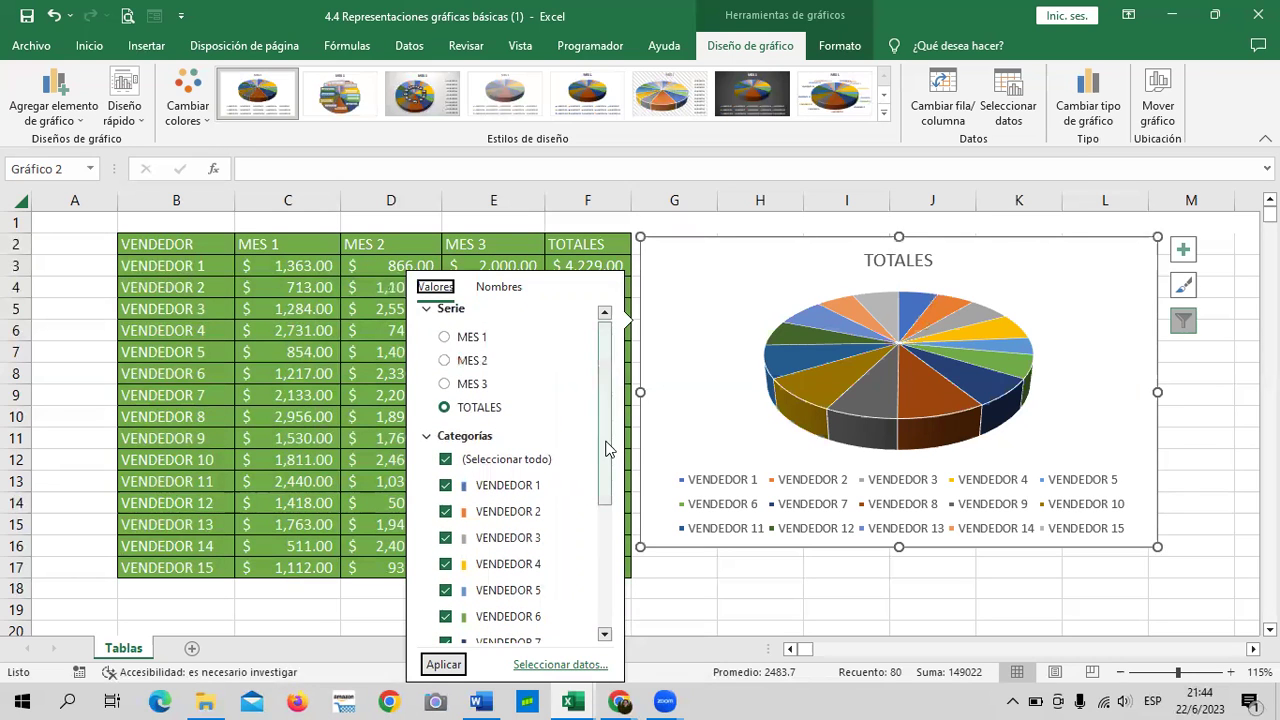
scroll(605, 500, "down", 2)
scroll(609, 509, "down", 5)
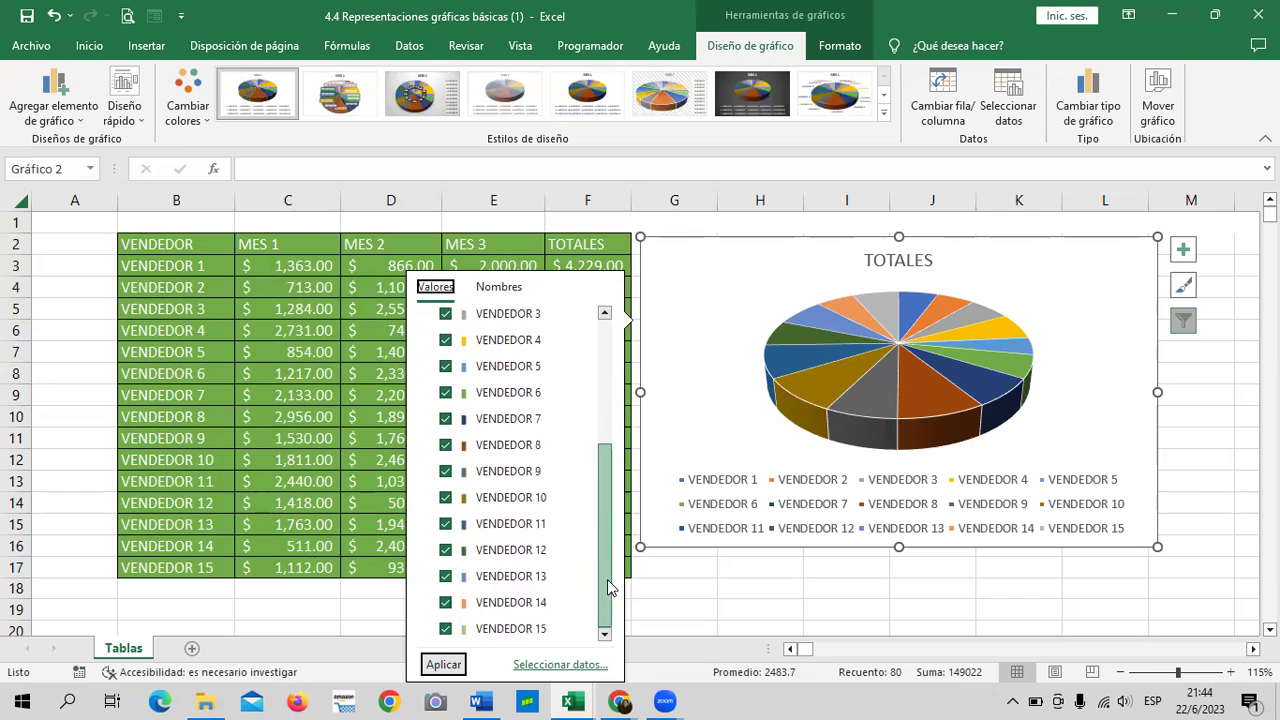
scroll(607, 579, "up", 4)
scroll(618, 500, "up", 2)
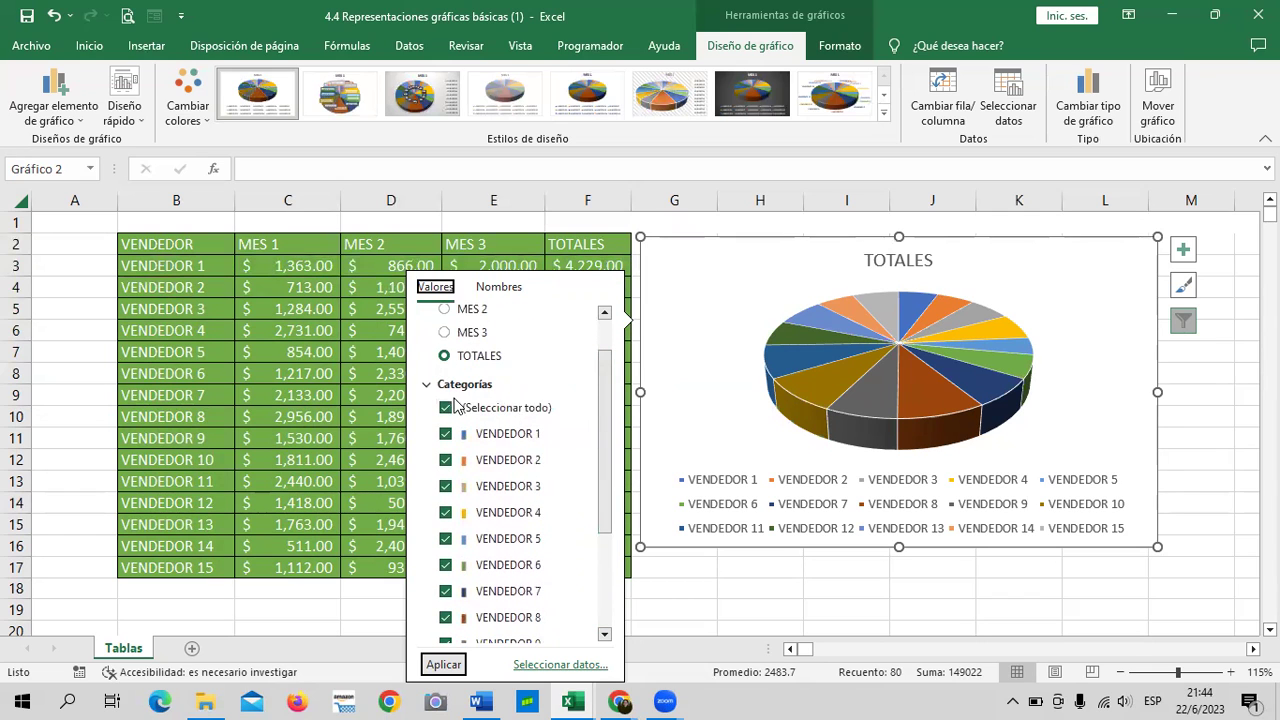
left_click(445, 408)
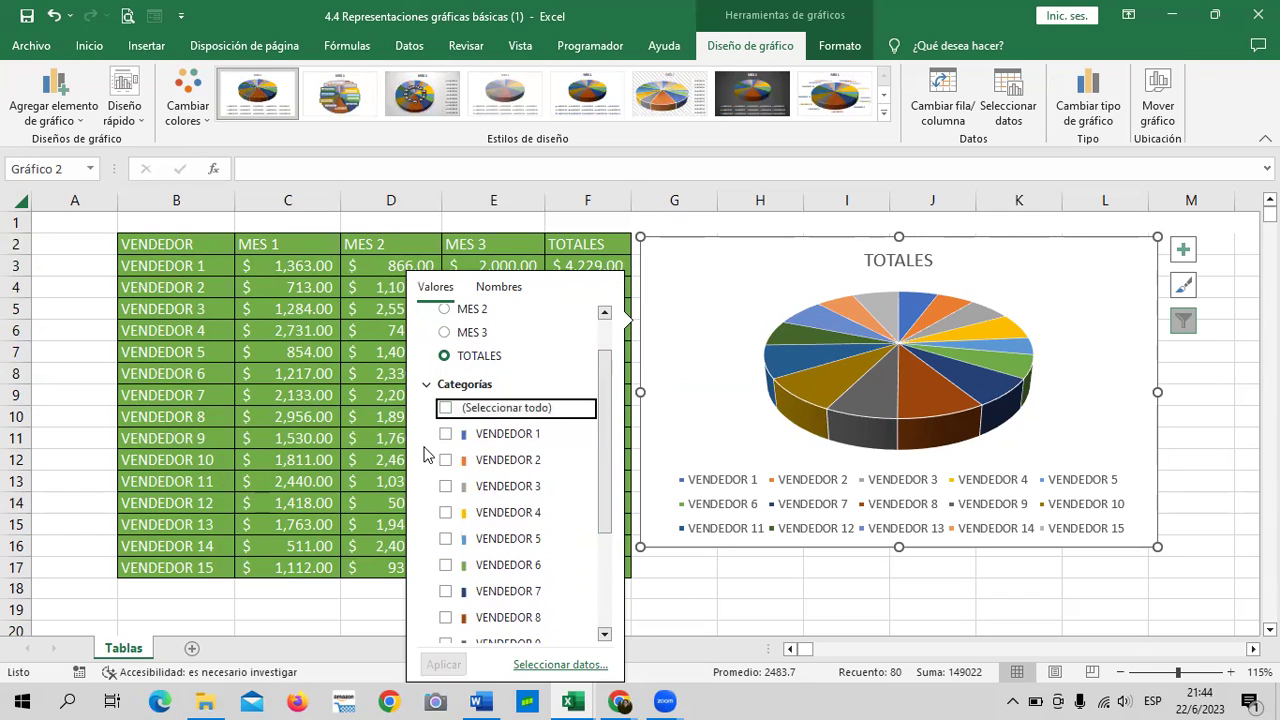
left_click(445, 433)
left_click(445, 460)
left_click(445, 486)
left_click(445, 512)
left_click(446, 539)
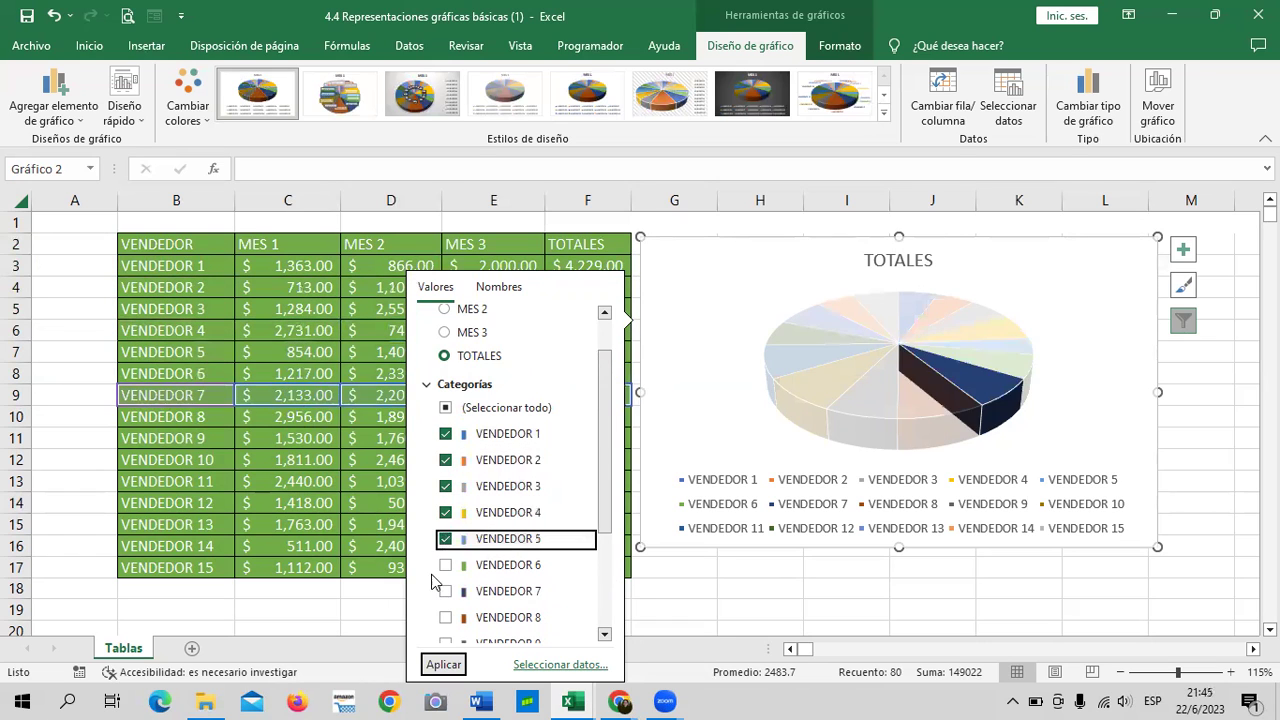
left_click(445, 565)
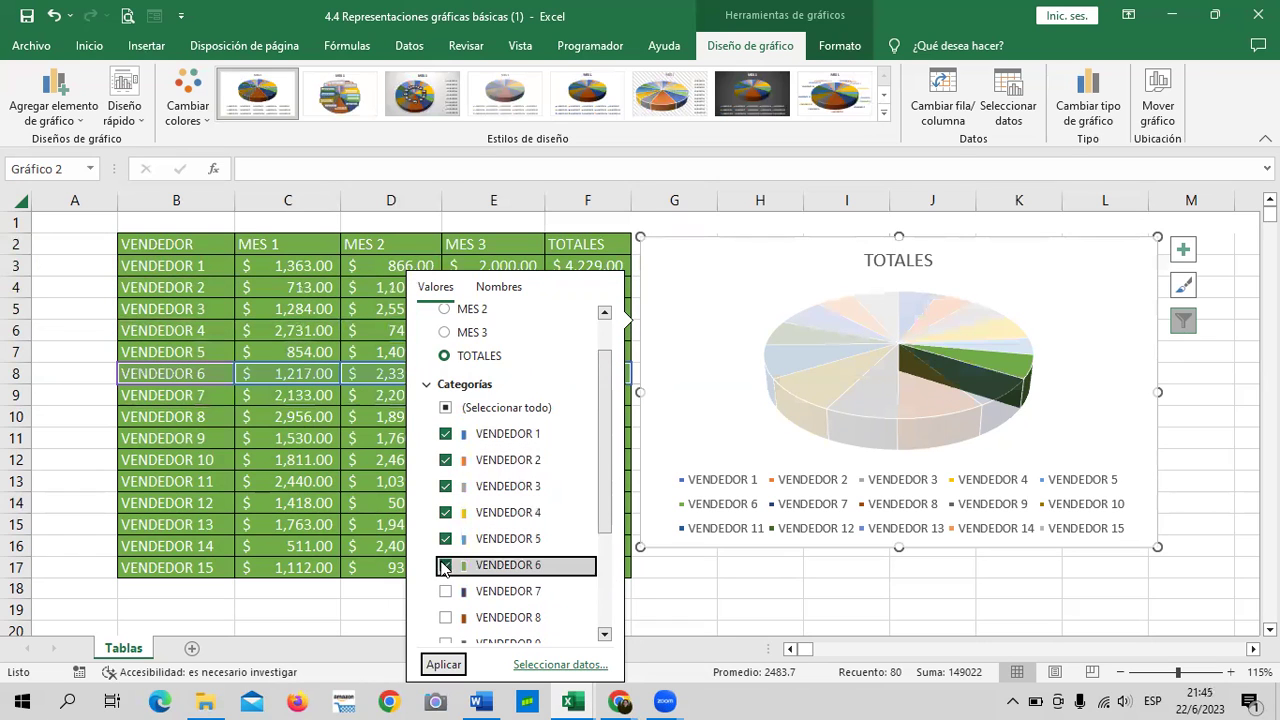
left_click(444, 664)
Reselect the pie chart and bring up its Elementos de gráfico list.
left_click(747, 588)
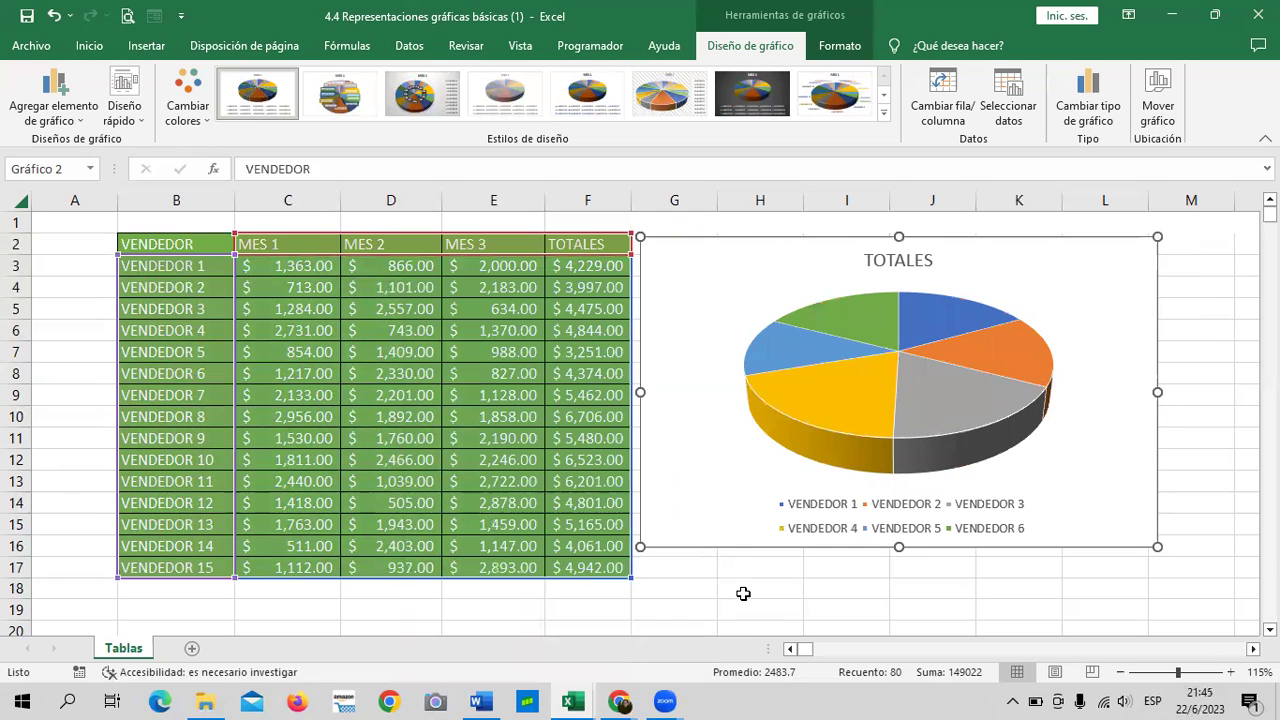
left_click(1004, 258)
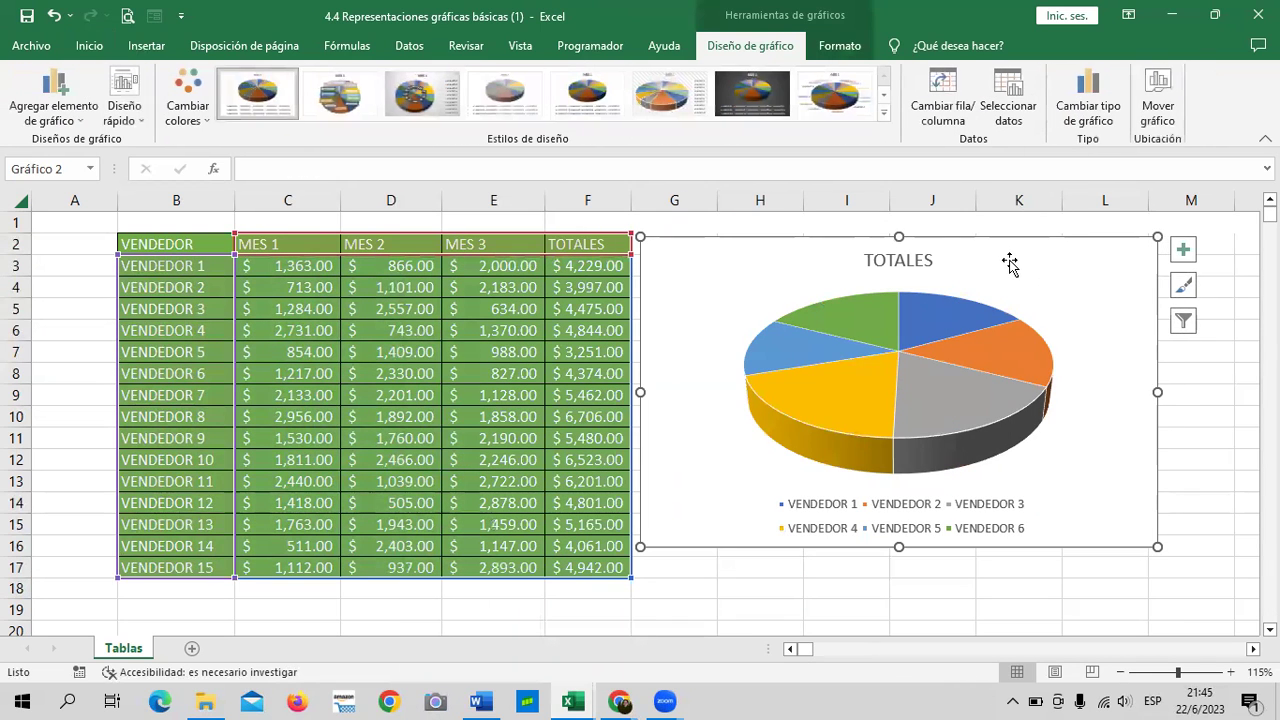
left_click(1183, 249)
Add value labels to the pie slices, then delete the pie chart.
left_click(514, 291)
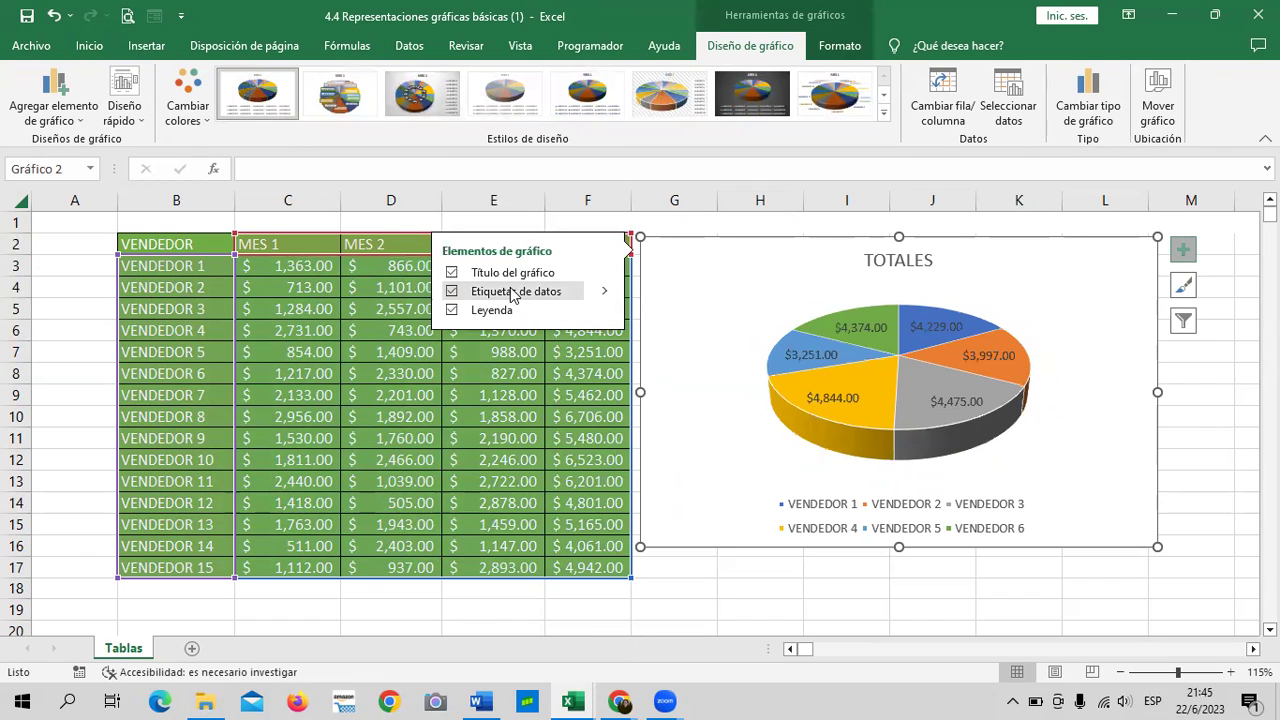
left_click(1181, 584)
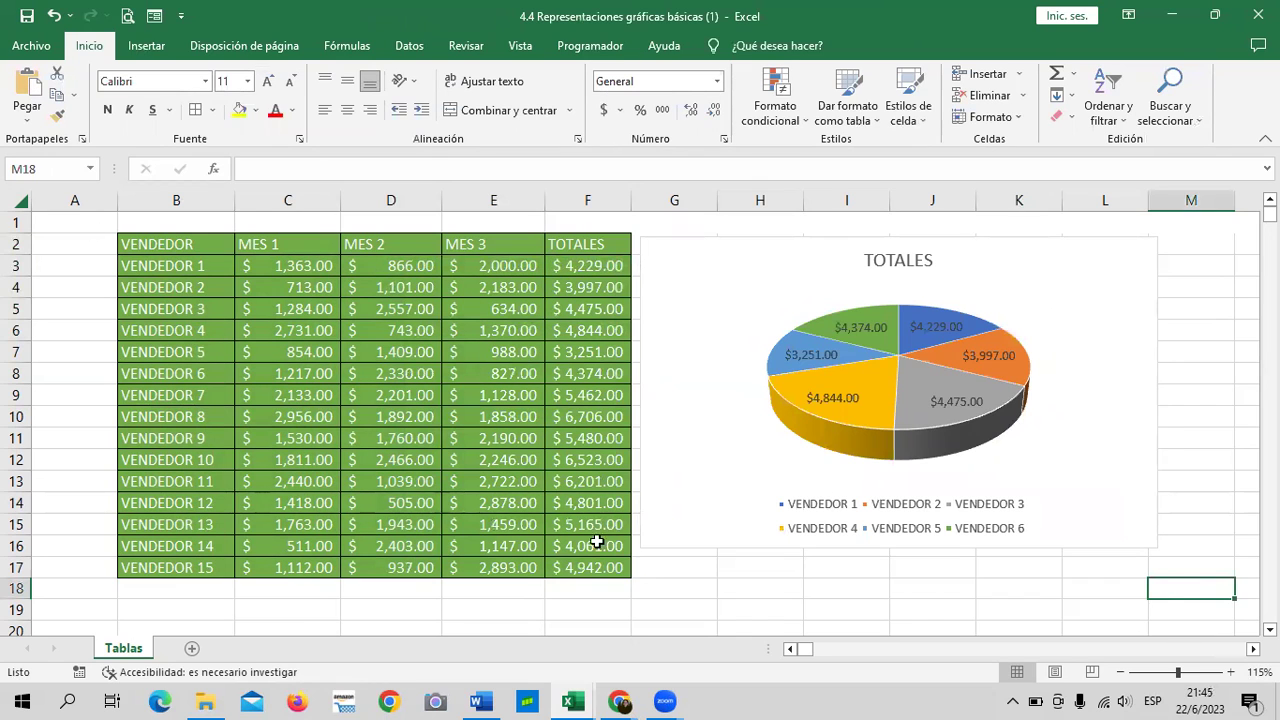
left_click(1120, 255)
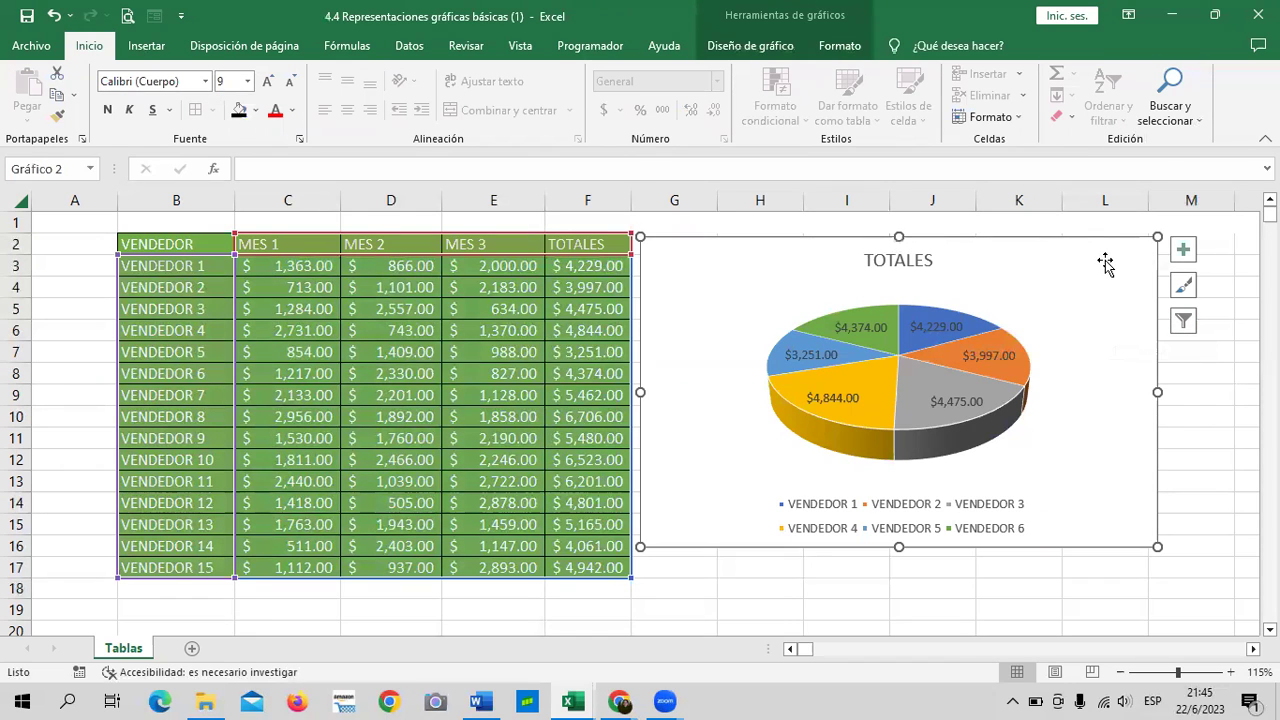
key("Delete")
left_click_drag(846, 416, 829, 397)
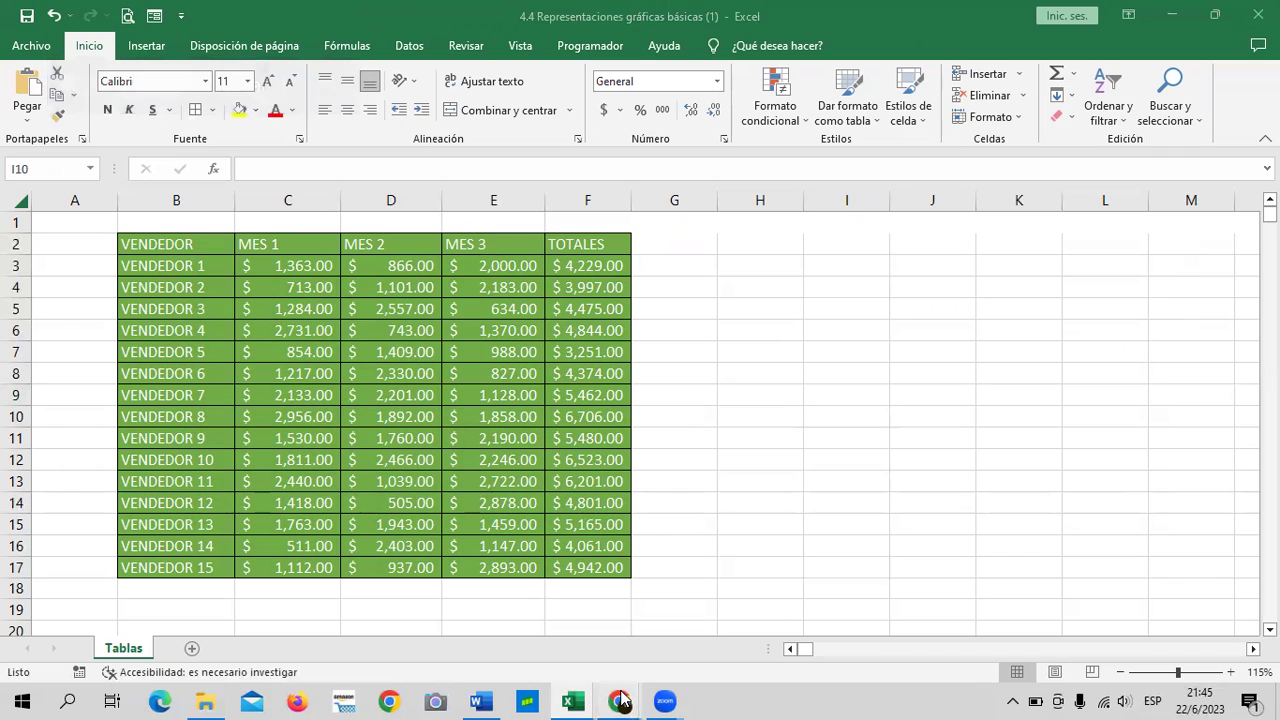
Switch to the course page and play the 4.10 Gráficas básicas video to the end.
mouse_move(619, 701)
left_click(690, 630)
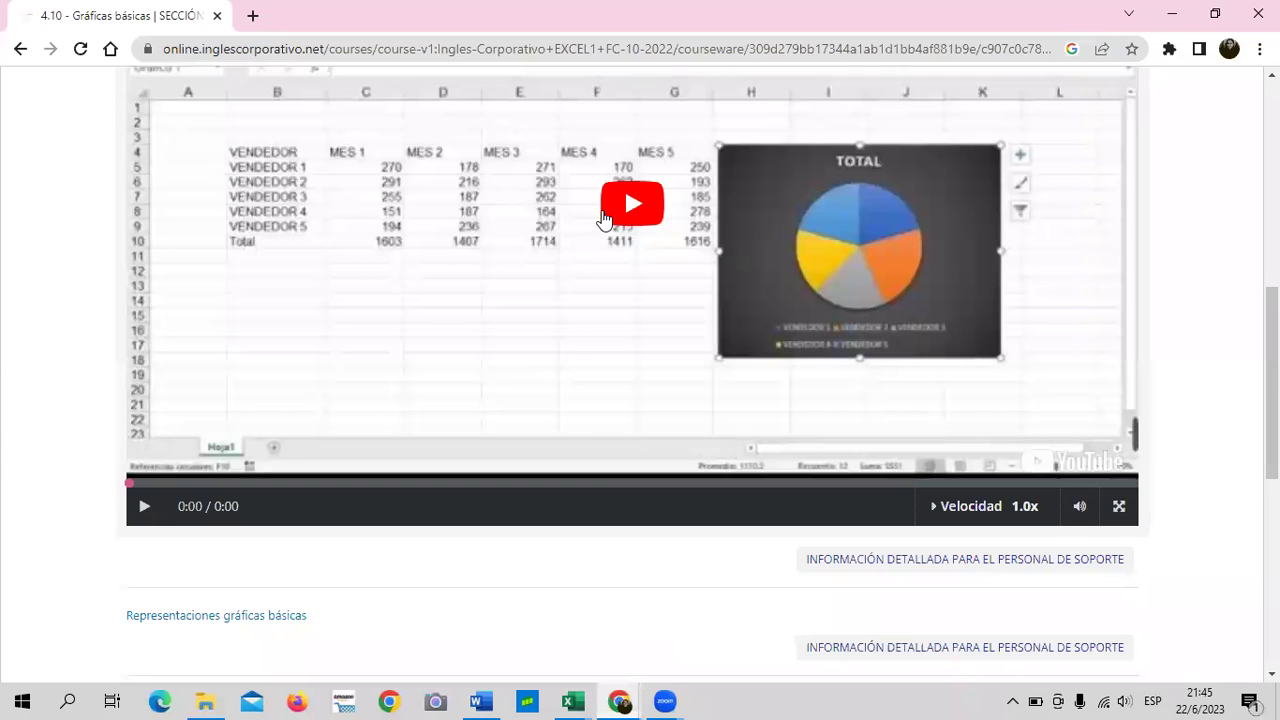
left_click(617, 200)
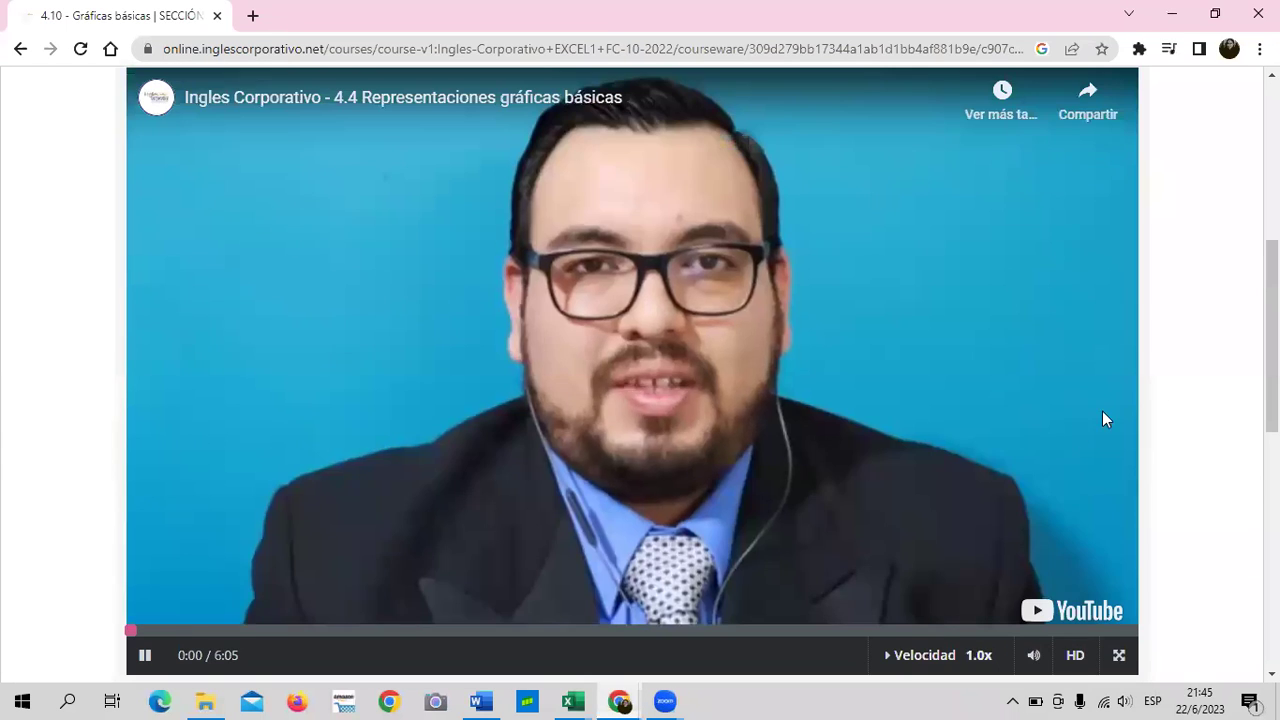
scroll(632, 375, "up", 1)
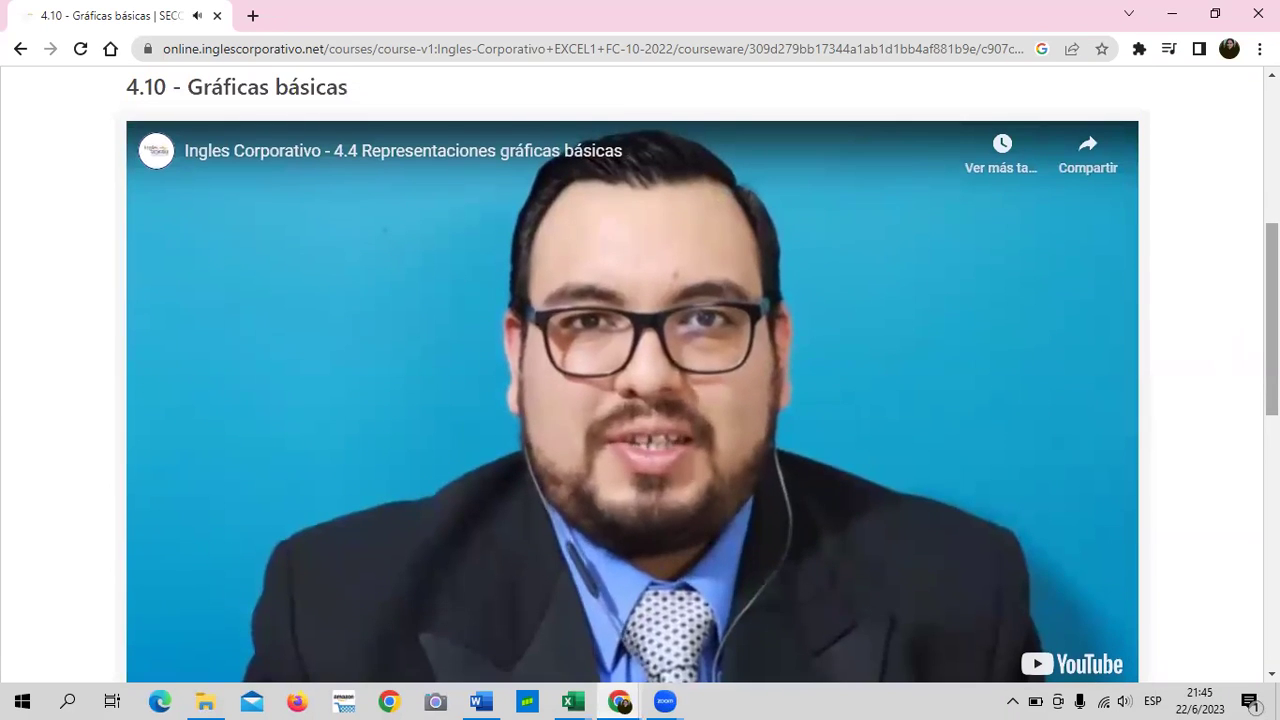
scroll(632, 375, "down", 1)
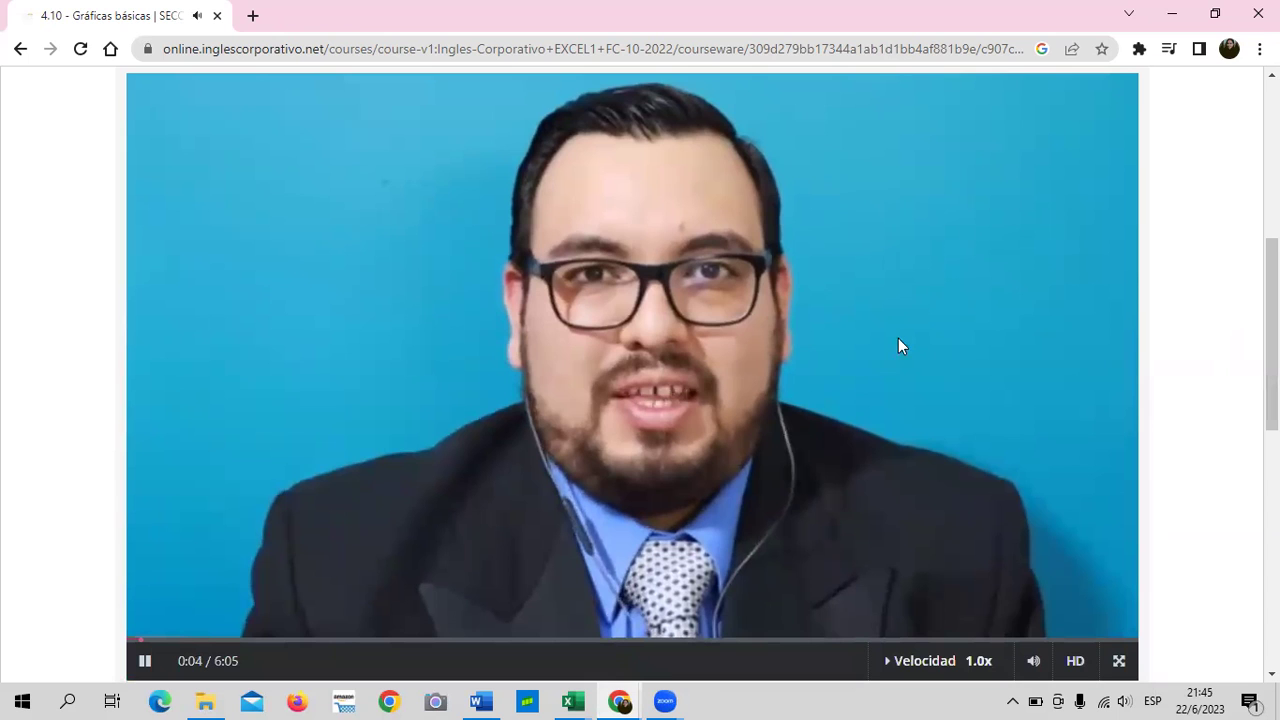
key("XF86AudioRaiseVolume")
key("XF86AudioRaiseVolume")
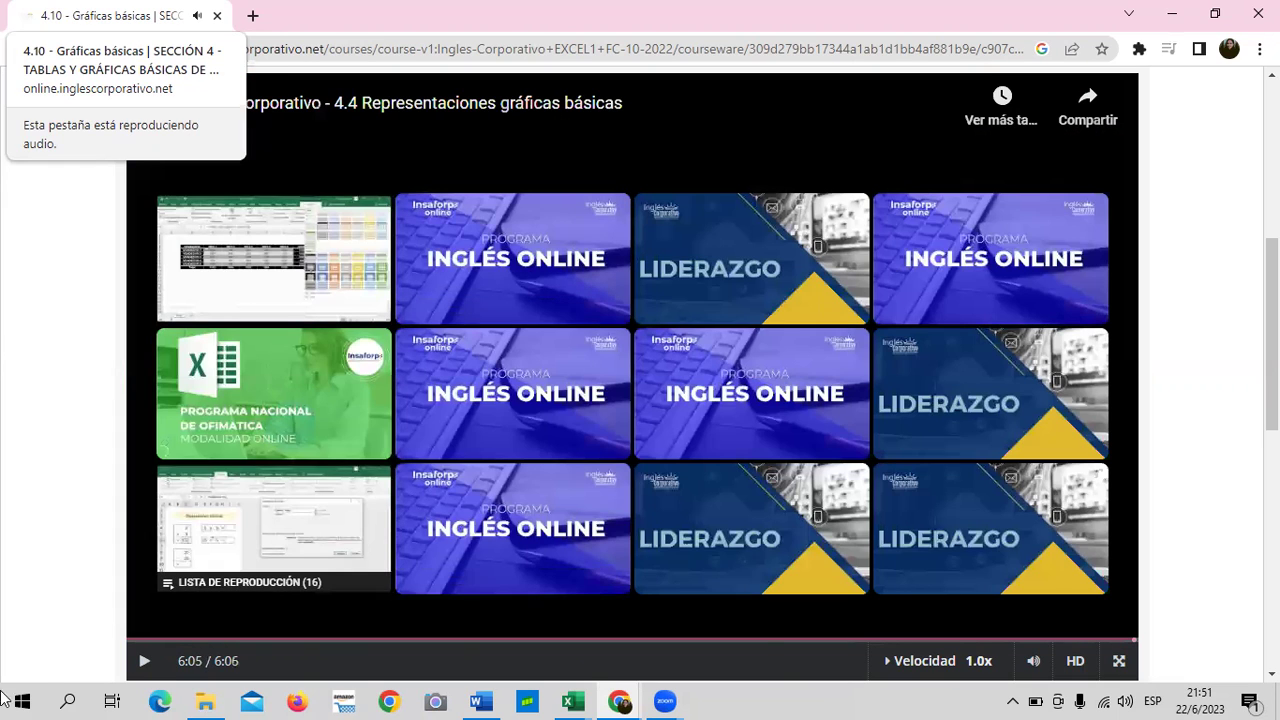
scroll(487, 302, "up", 3)
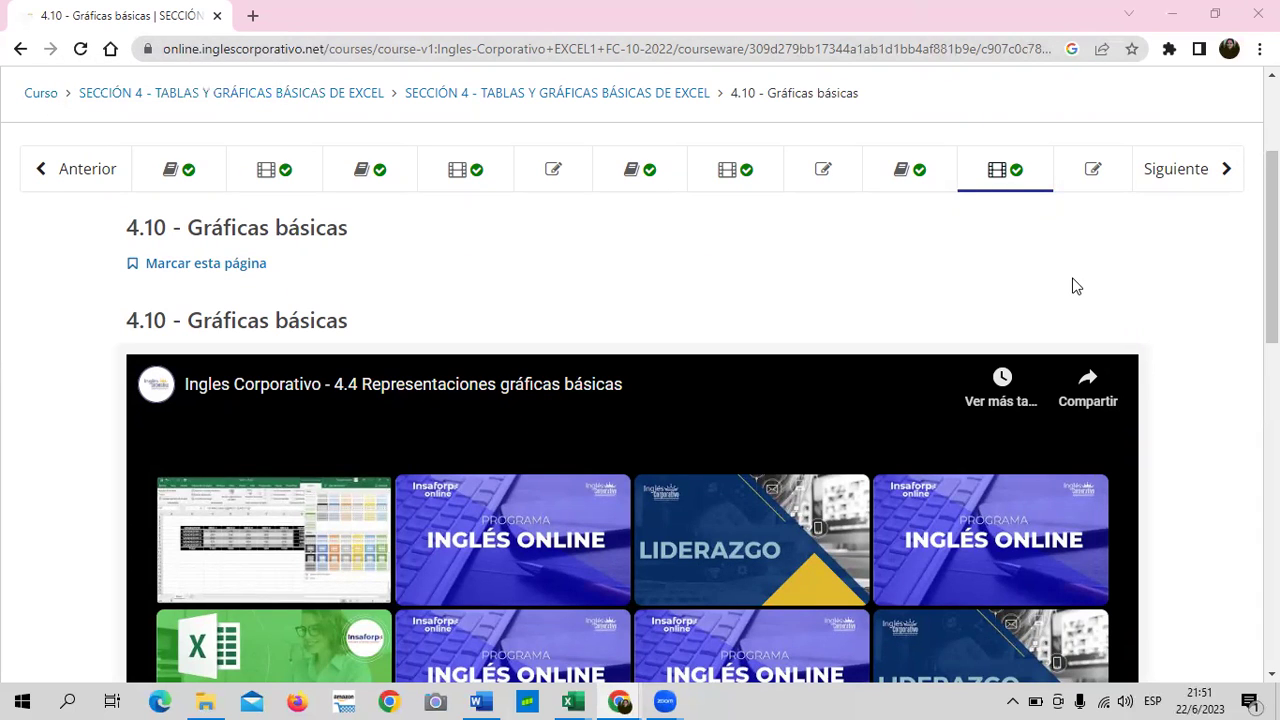
Review the 4.11 Laboratorio VERDADERO/FALSO questions, then return to the Excel workbook.
left_click(1110, 175)
scroll(631, 449, "down", 1)
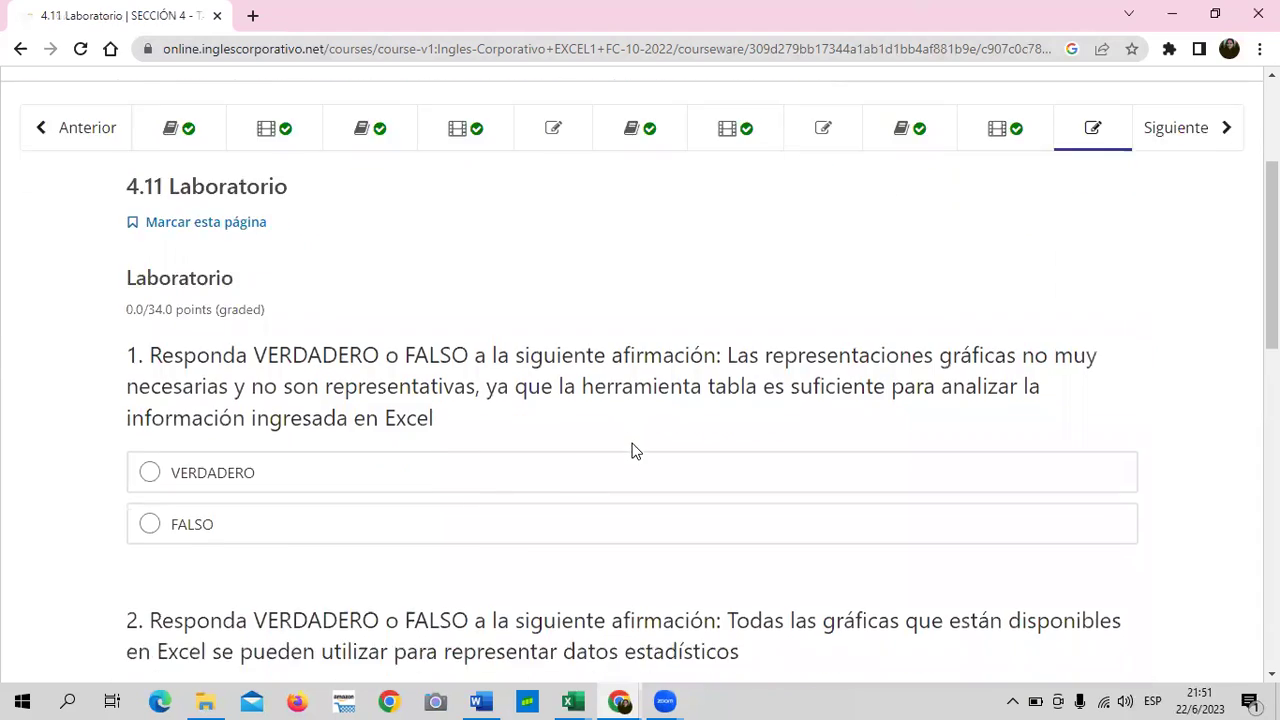
scroll(625, 470, "down", 5)
scroll(615, 495, "down", 3)
scroll(613, 499, "up", 3)
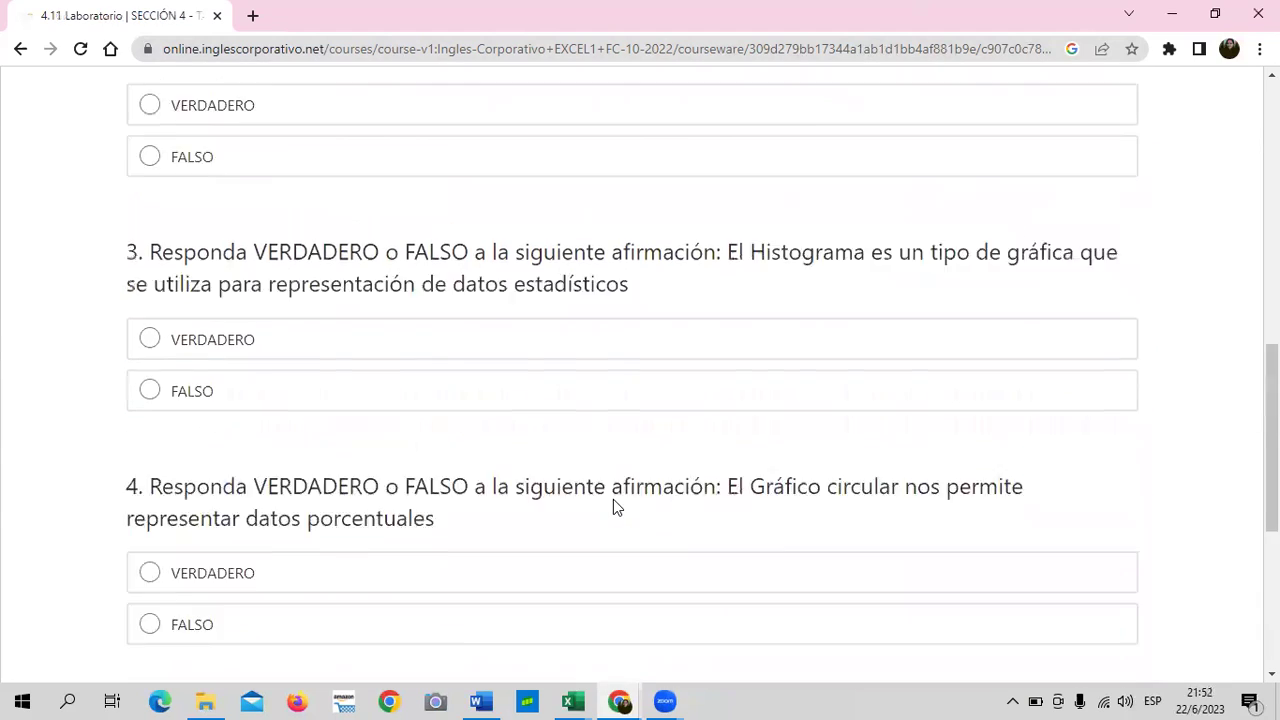
scroll(613, 500, "up", 4)
scroll(614, 506, "up", 3)
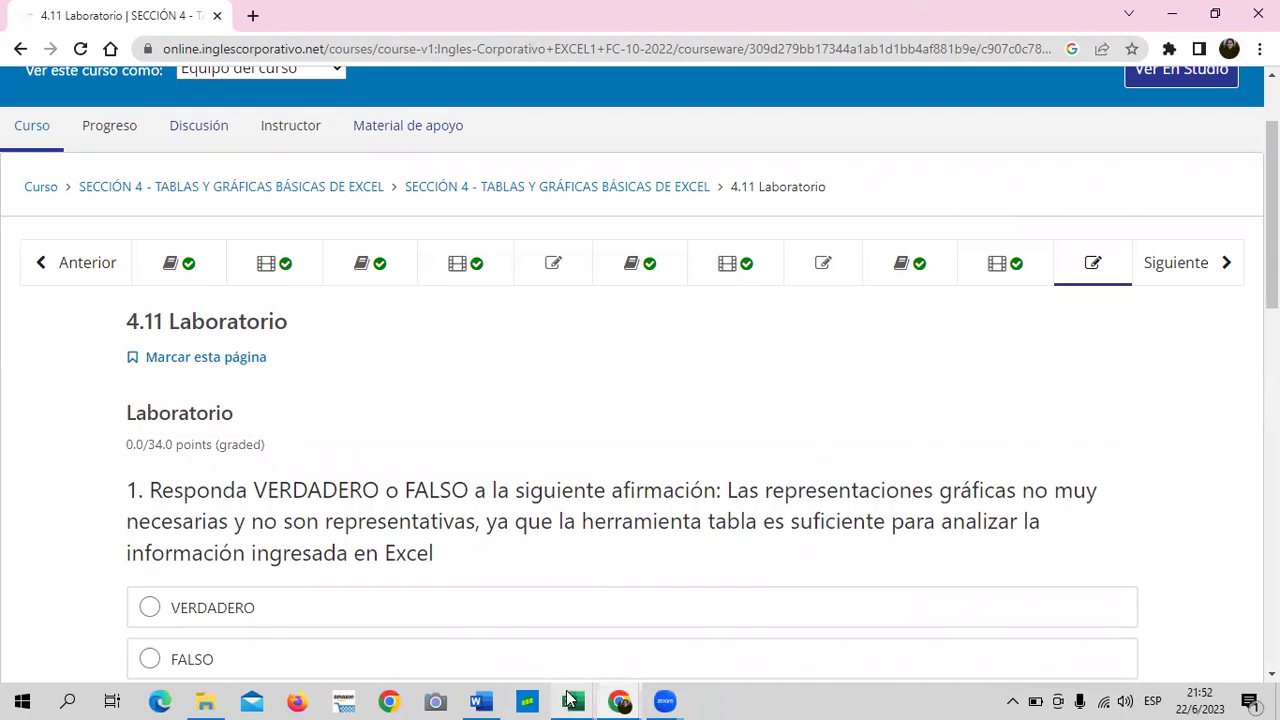
mouse_move(572, 701)
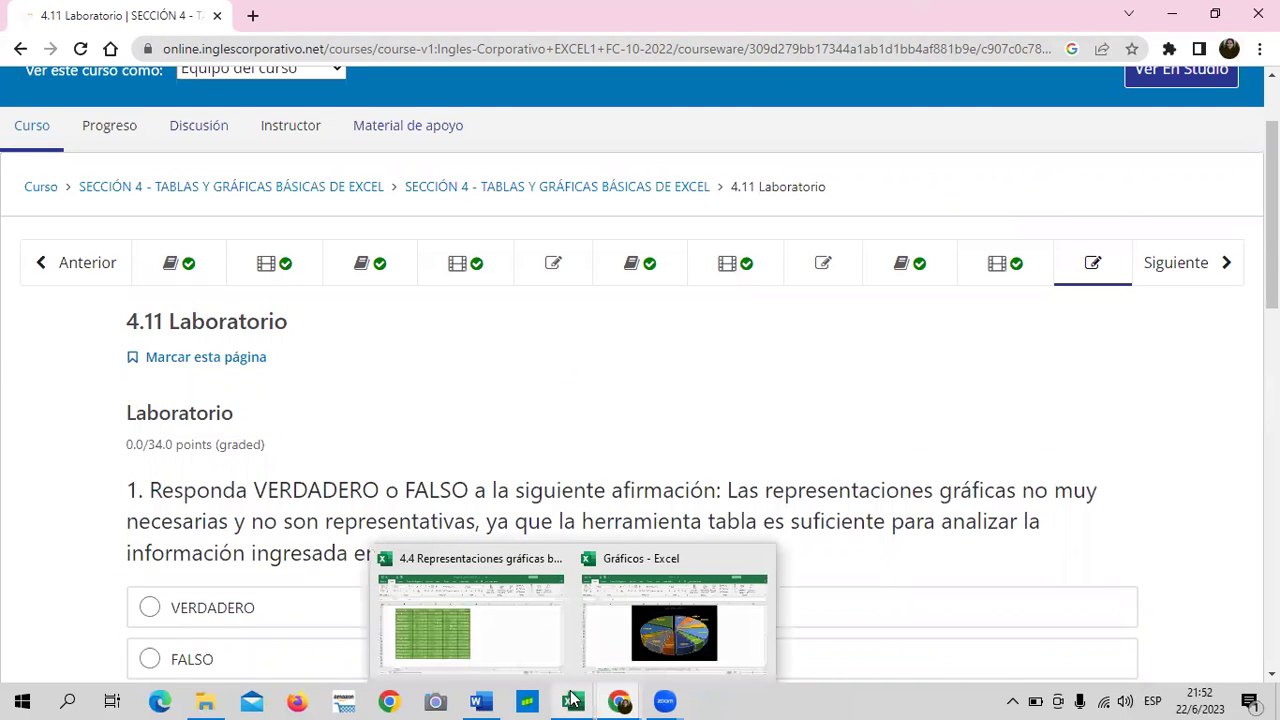
left_click(530, 651)
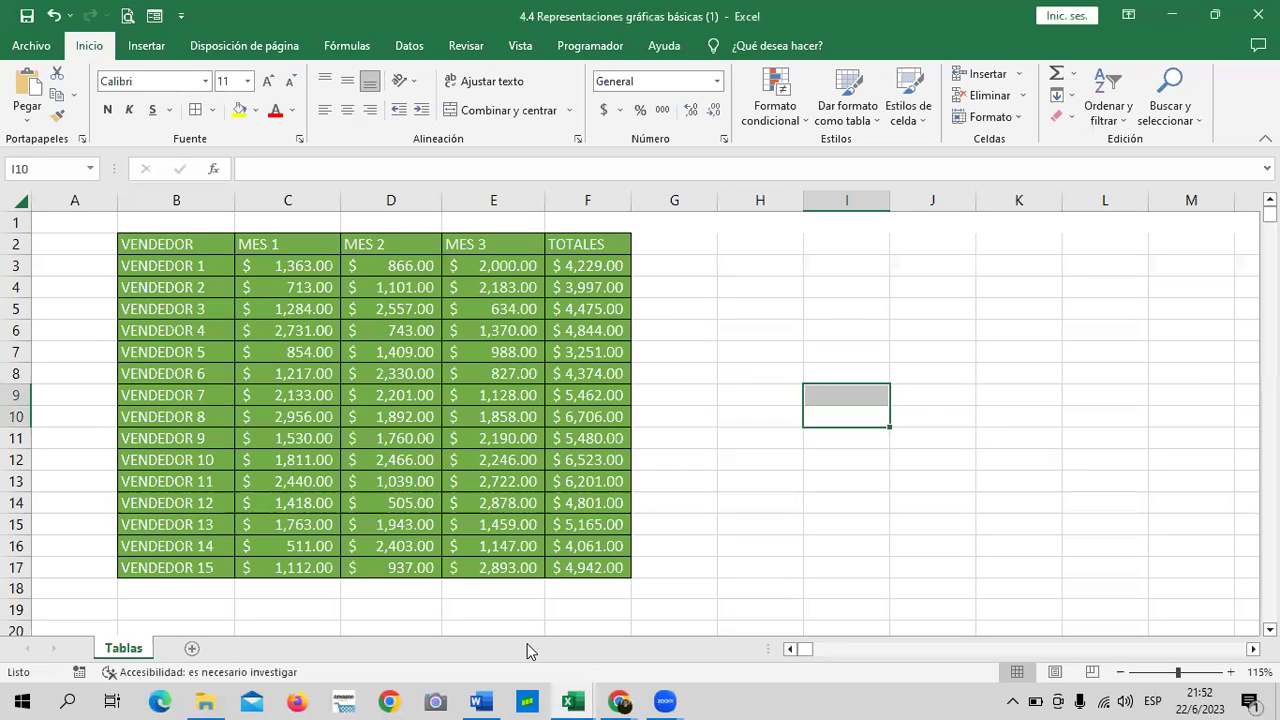
With a cell in the sales table selected, choose the Cascada type under Todos los gráficos.
left_click(984, 360)
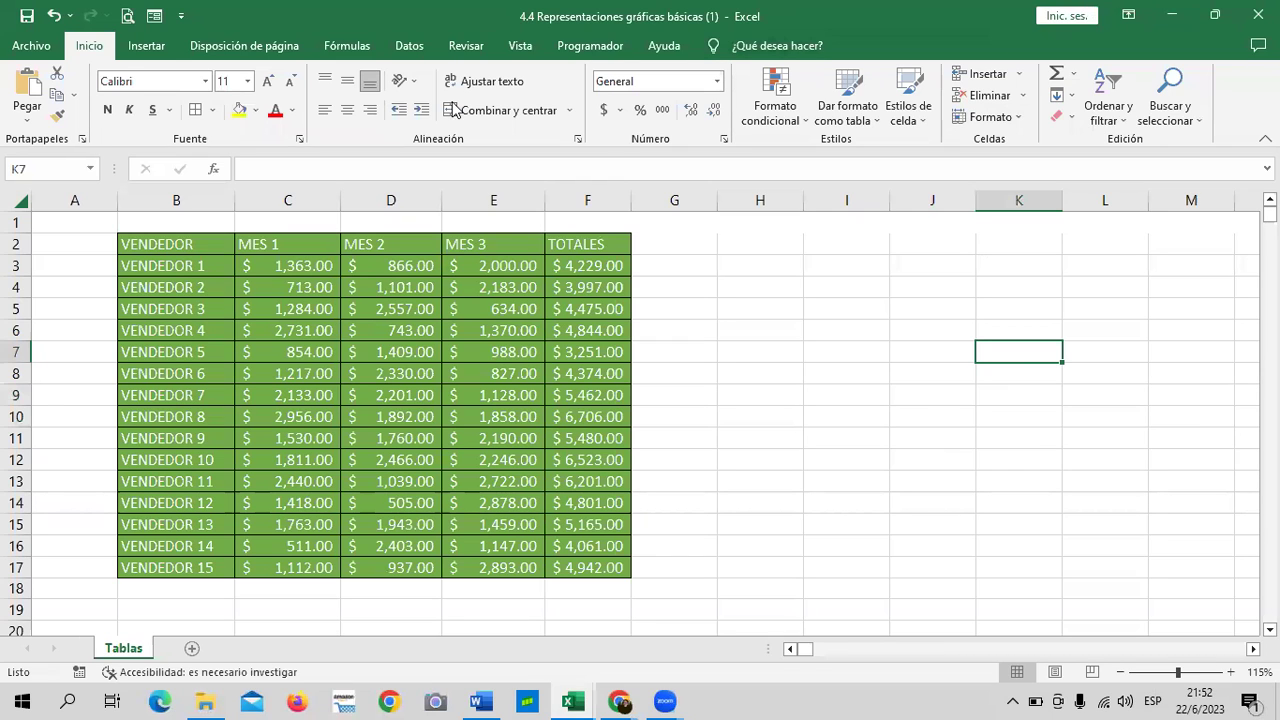
left_click(160, 50)
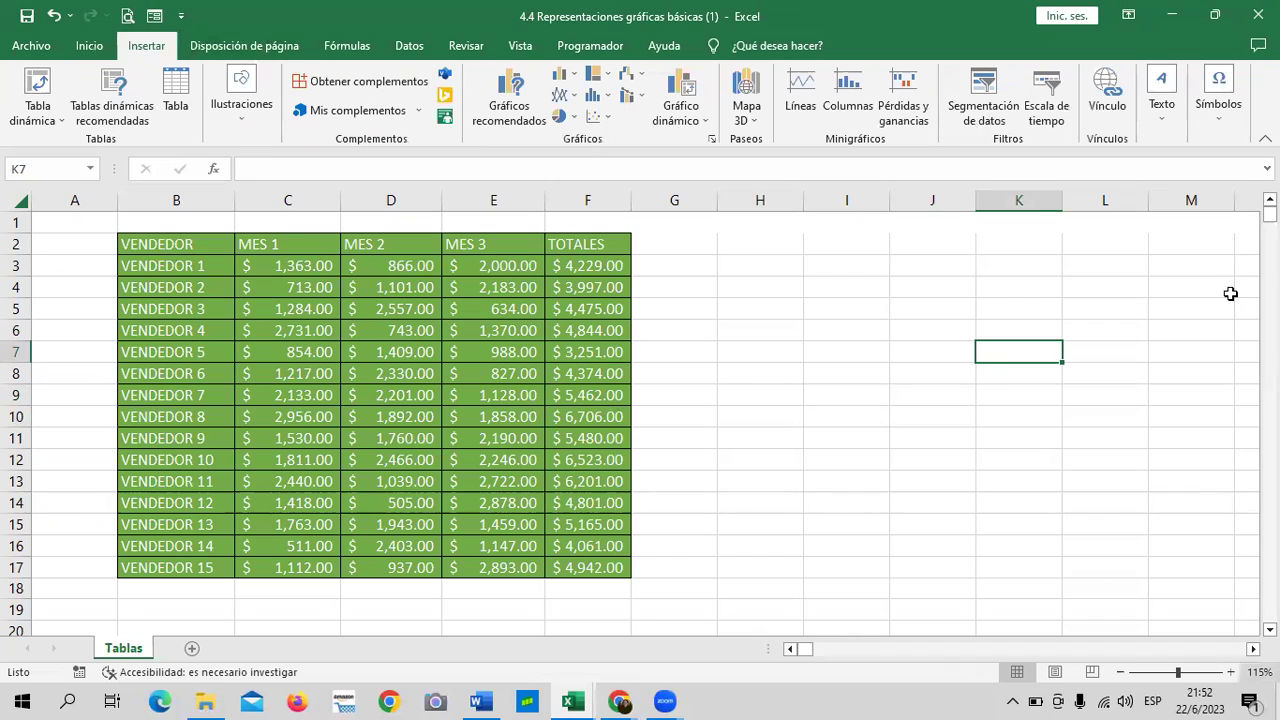
left_click(851, 93)
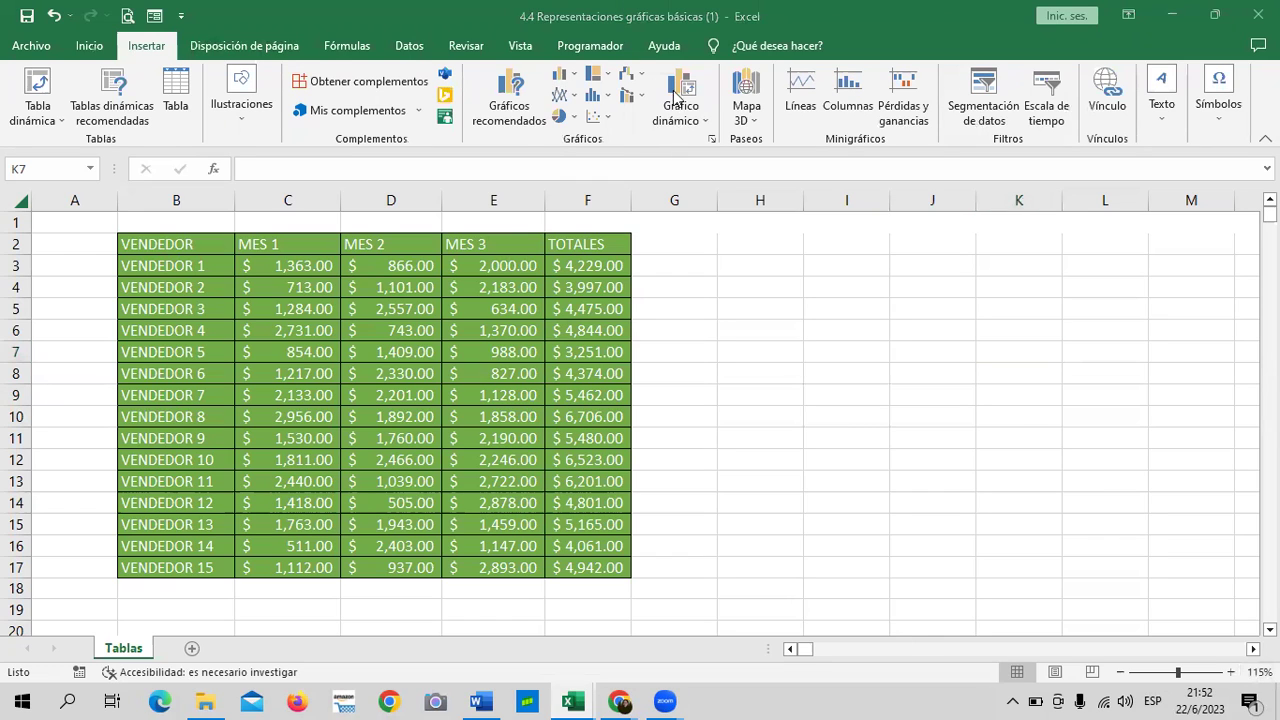
left_click(513, 110)
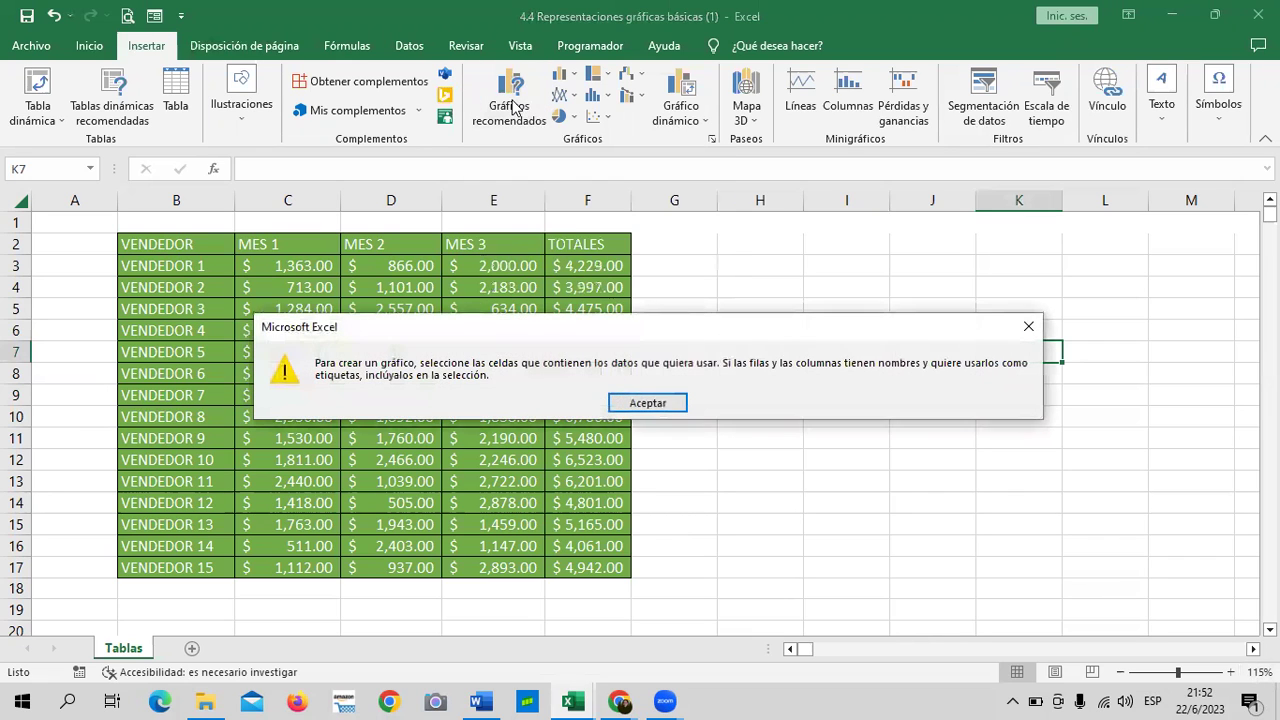
left_click(645, 403)
left_click(396, 370)
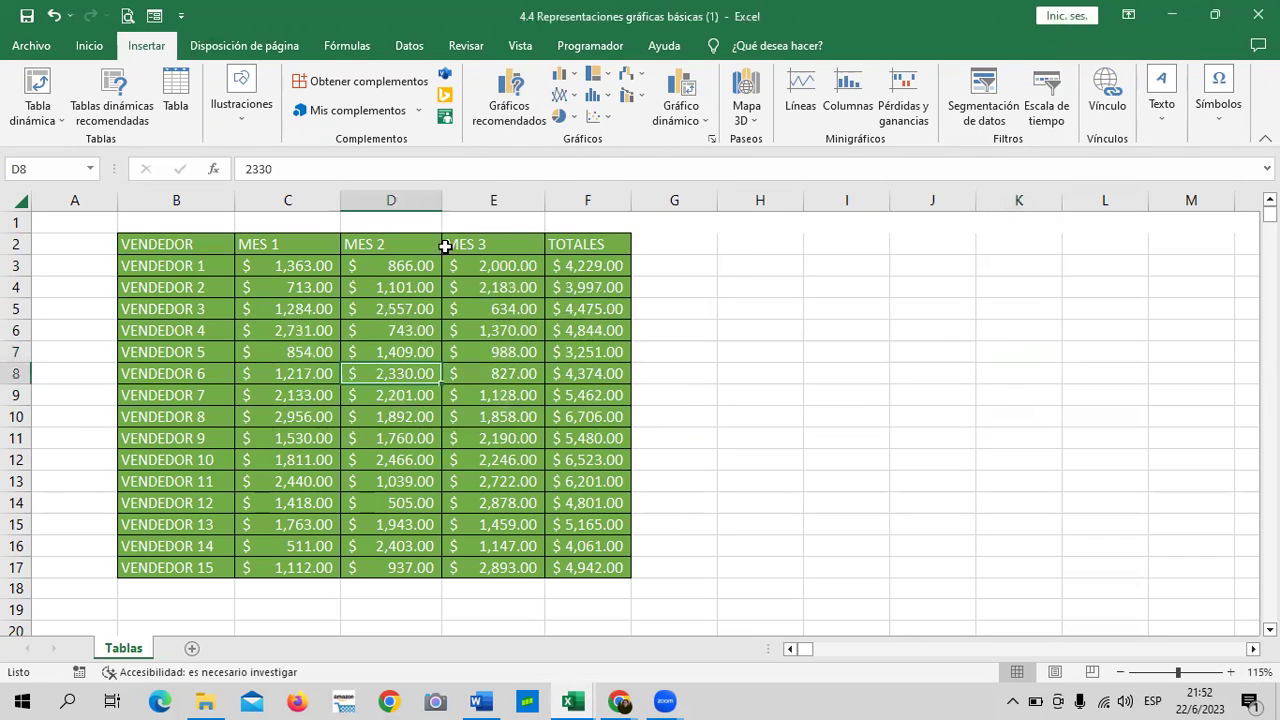
left_click(499, 106)
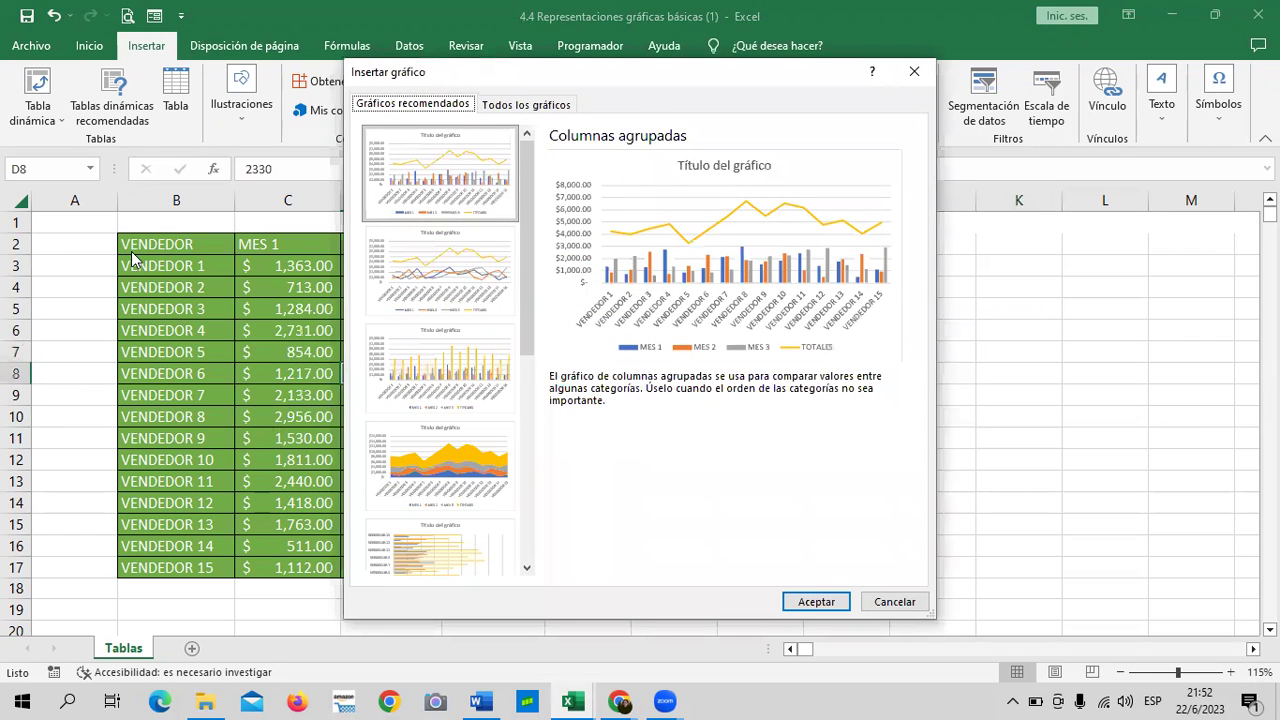
left_click(554, 108)
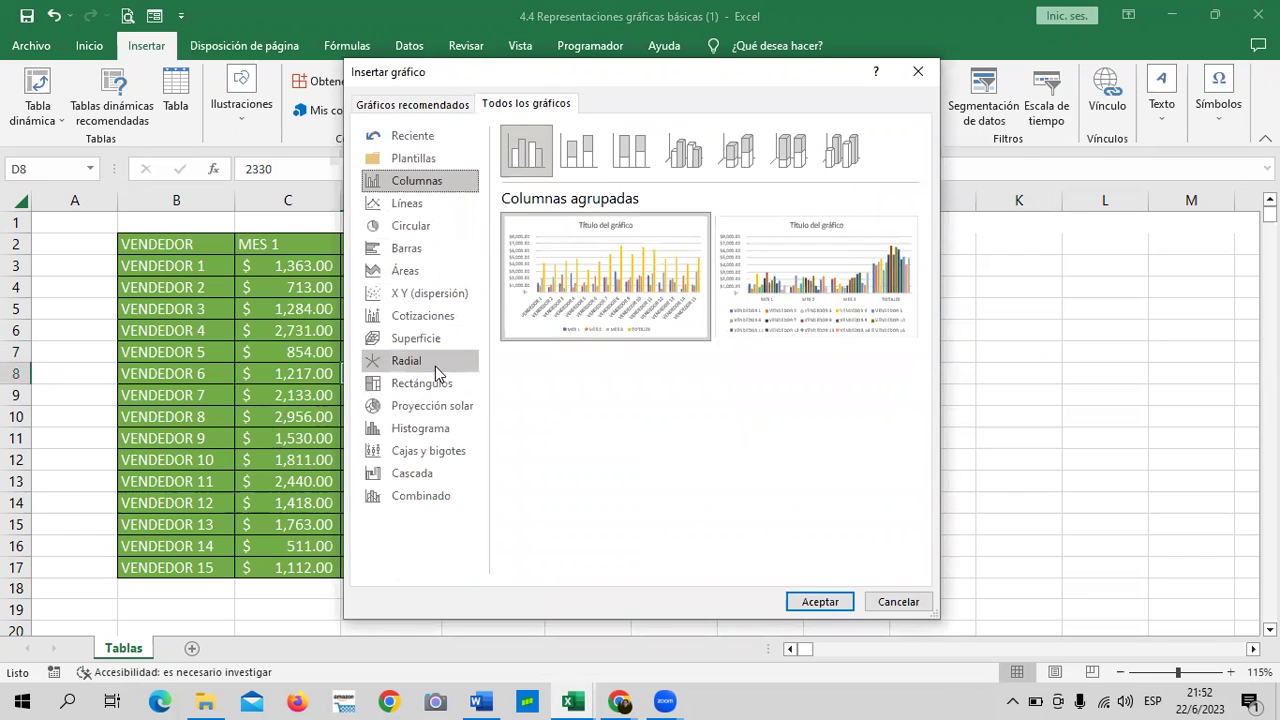
left_click(405, 479)
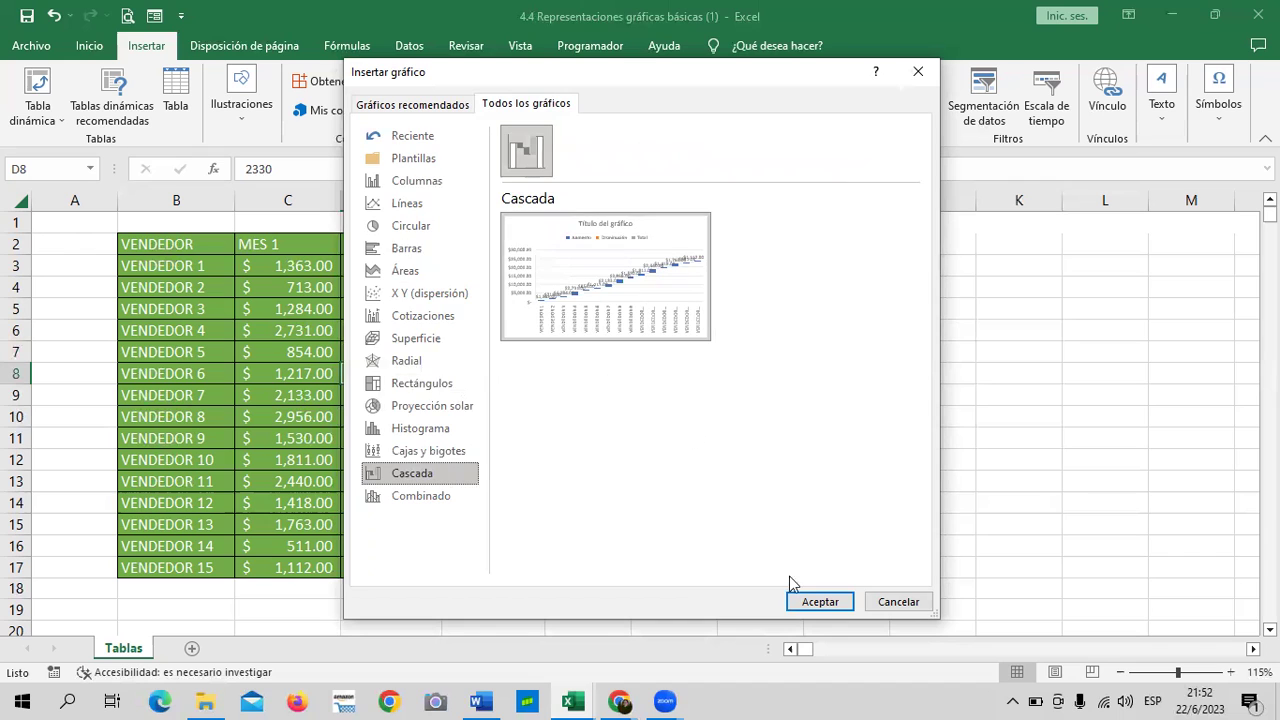
Insert the Cascada chart, move it beside the table, and inspect its legend and axis.
left_click(820, 601)
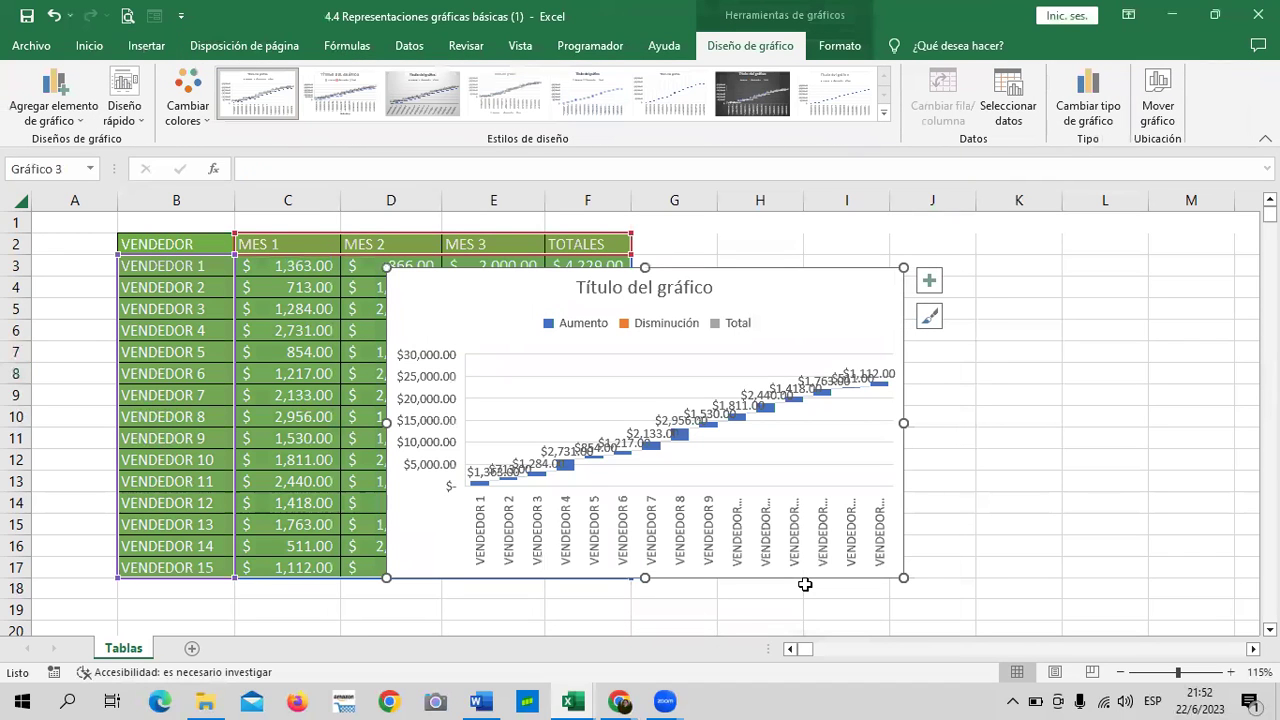
mouse_move(820, 292)
left_mouse_down()
mouse_move(1080, 262)
mouse_move(1062, 265)
left_mouse_up()
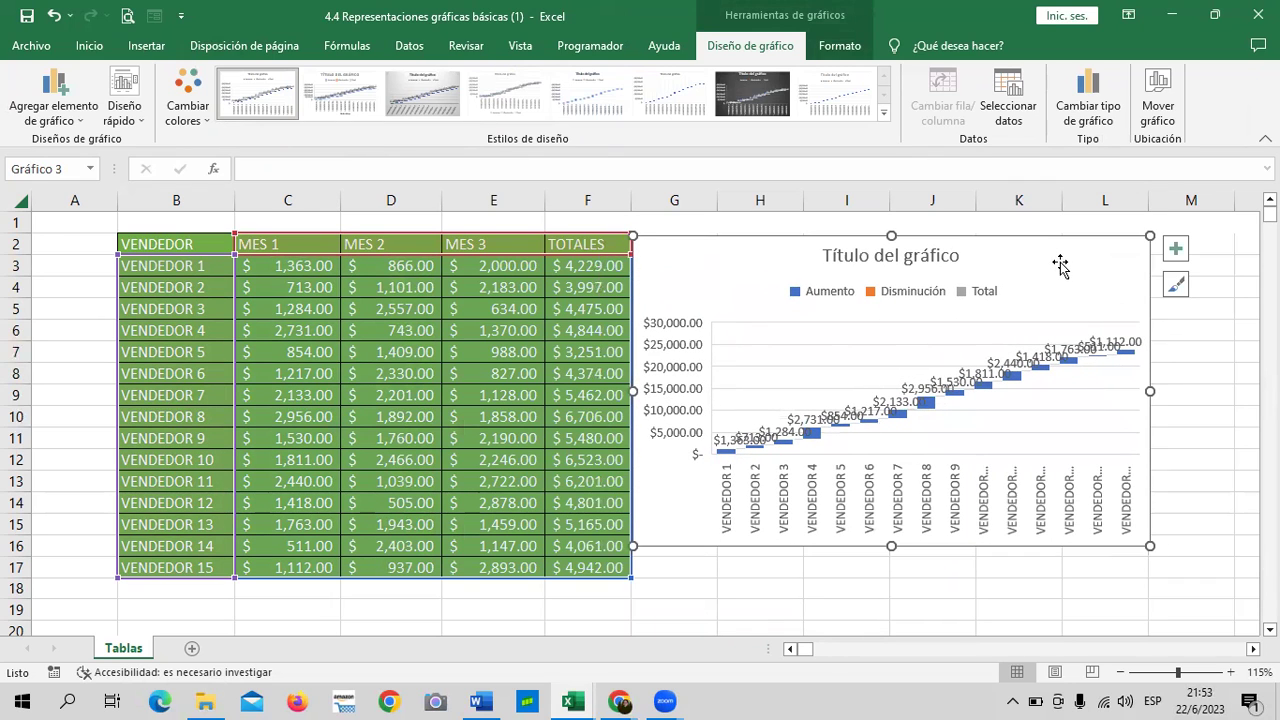
left_click(1176, 252)
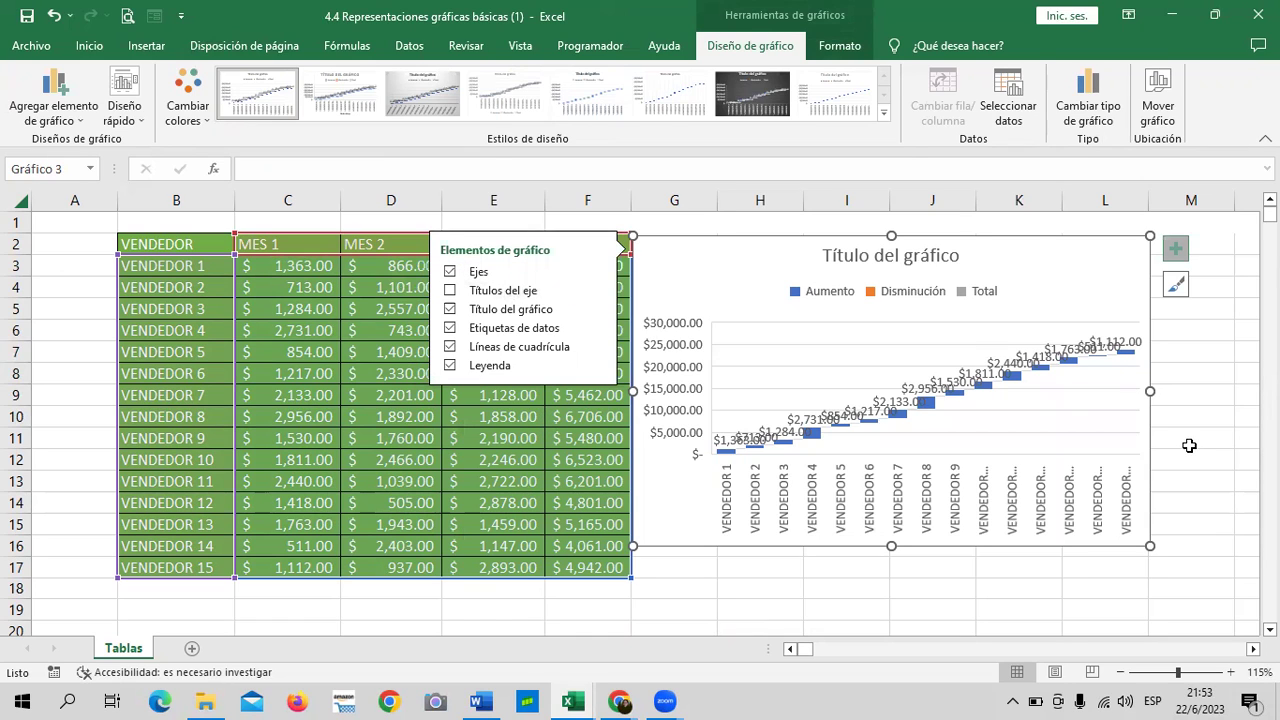
left_click(1193, 447)
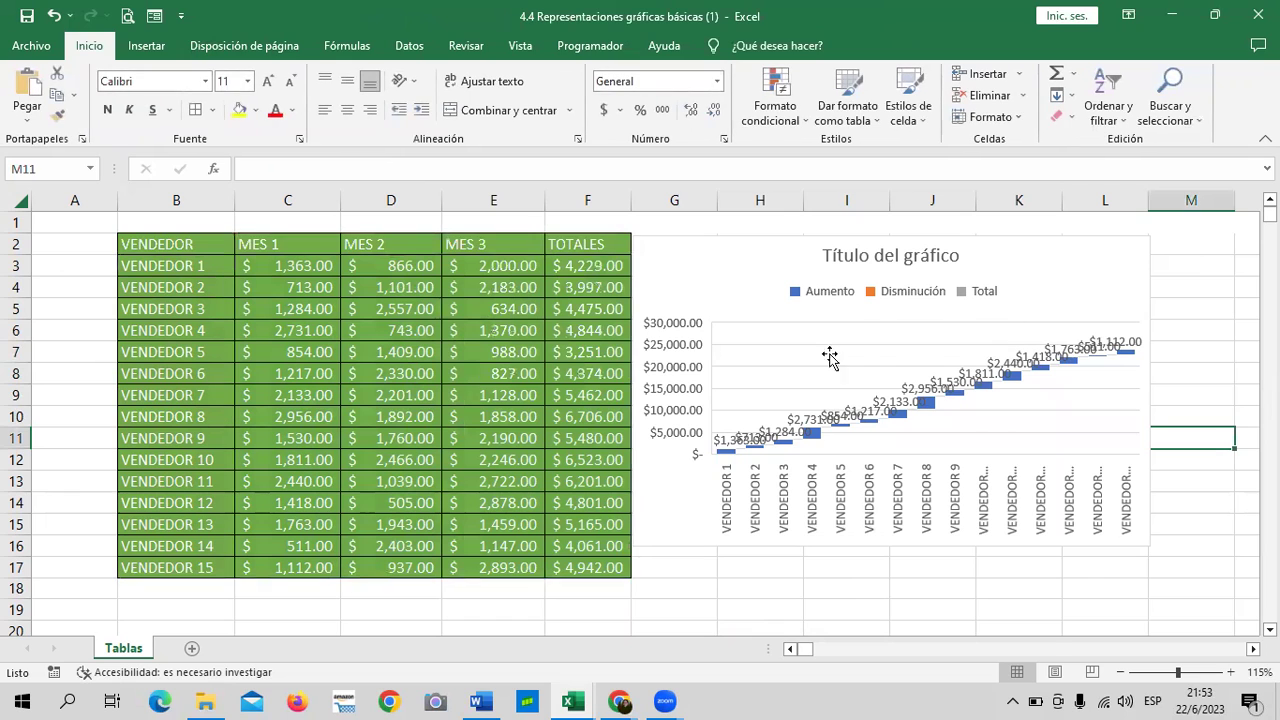
left_click(686, 375)
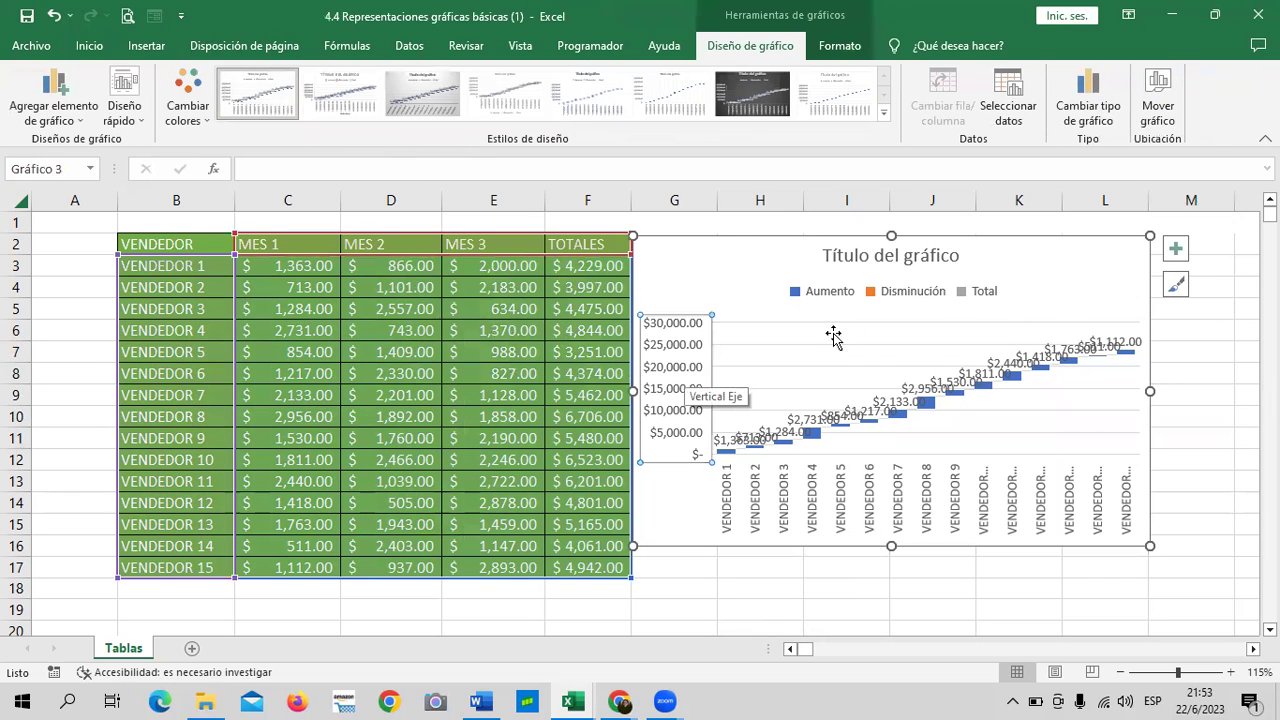
left_click(840, 298)
left_click(1012, 406)
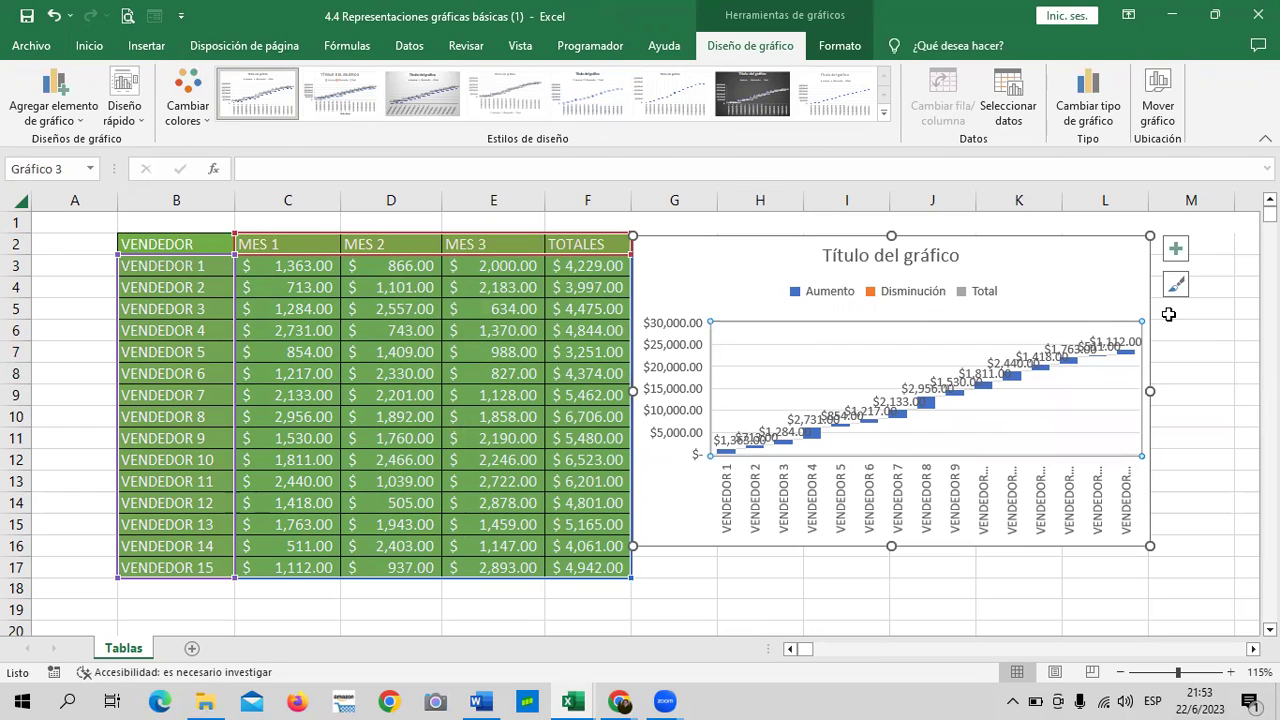
left_click(1040, 525)
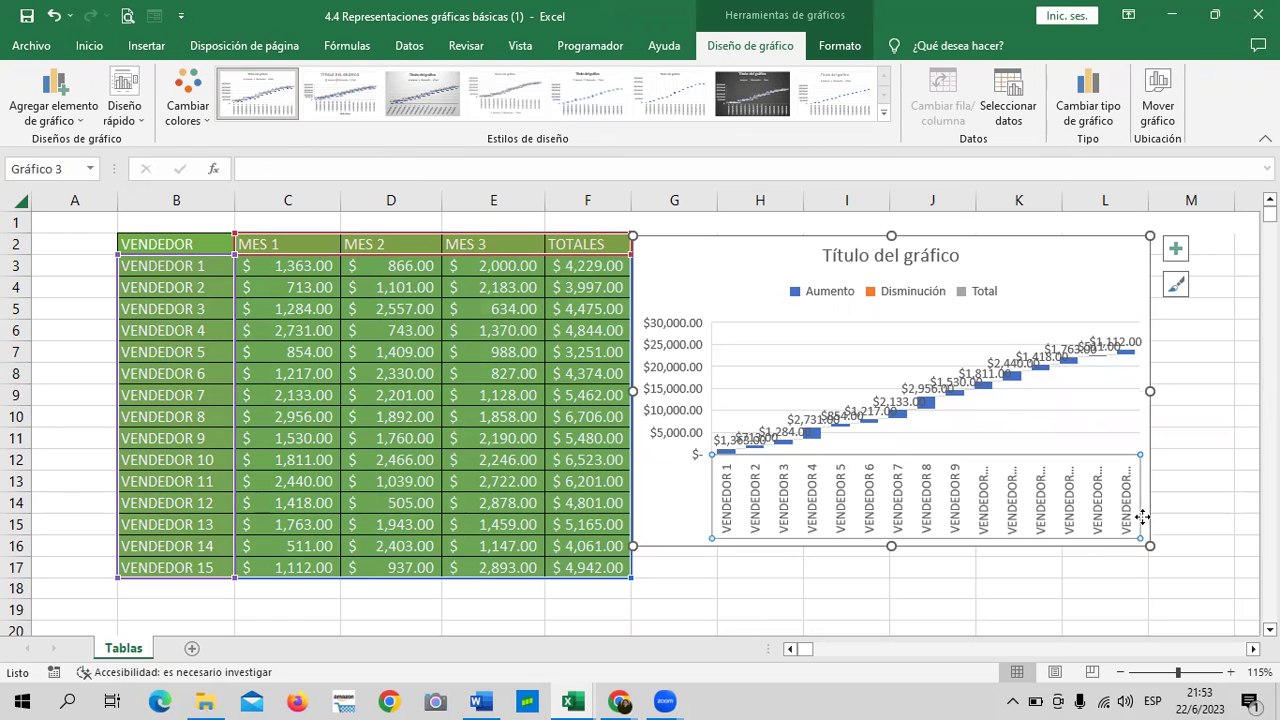
Enlarge the waterfall chart so vendor names show fully and move it below the table.
left_click_drag(1150, 546, 1200, 606)
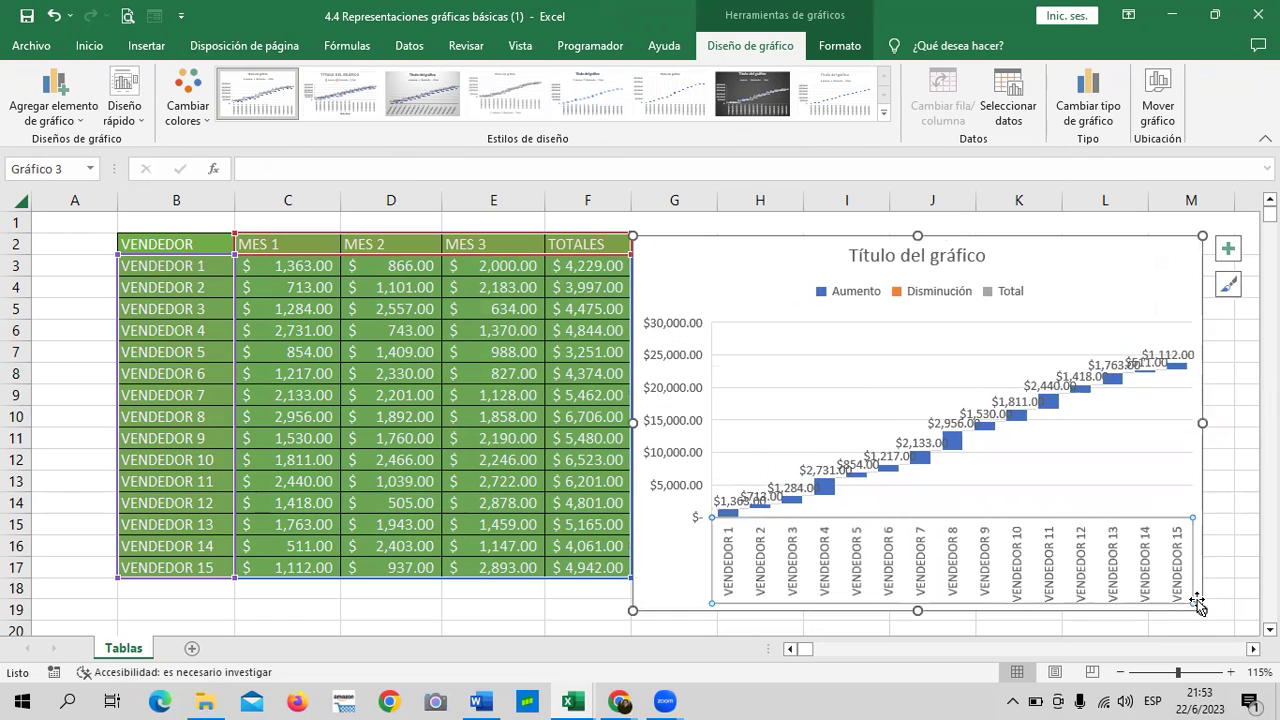
left_click_drag(1051, 251, 762, 508)
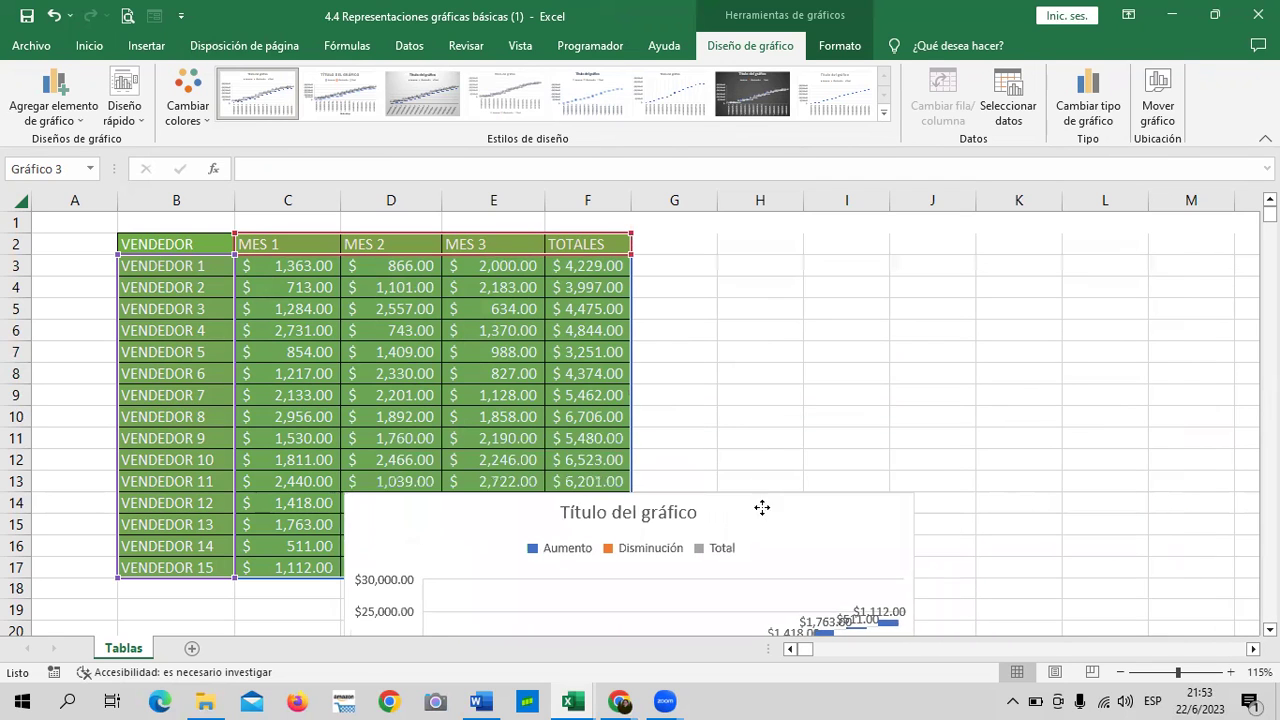
scroll(766, 457, "down", 3)
left_click_drag(808, 323, 793, 365)
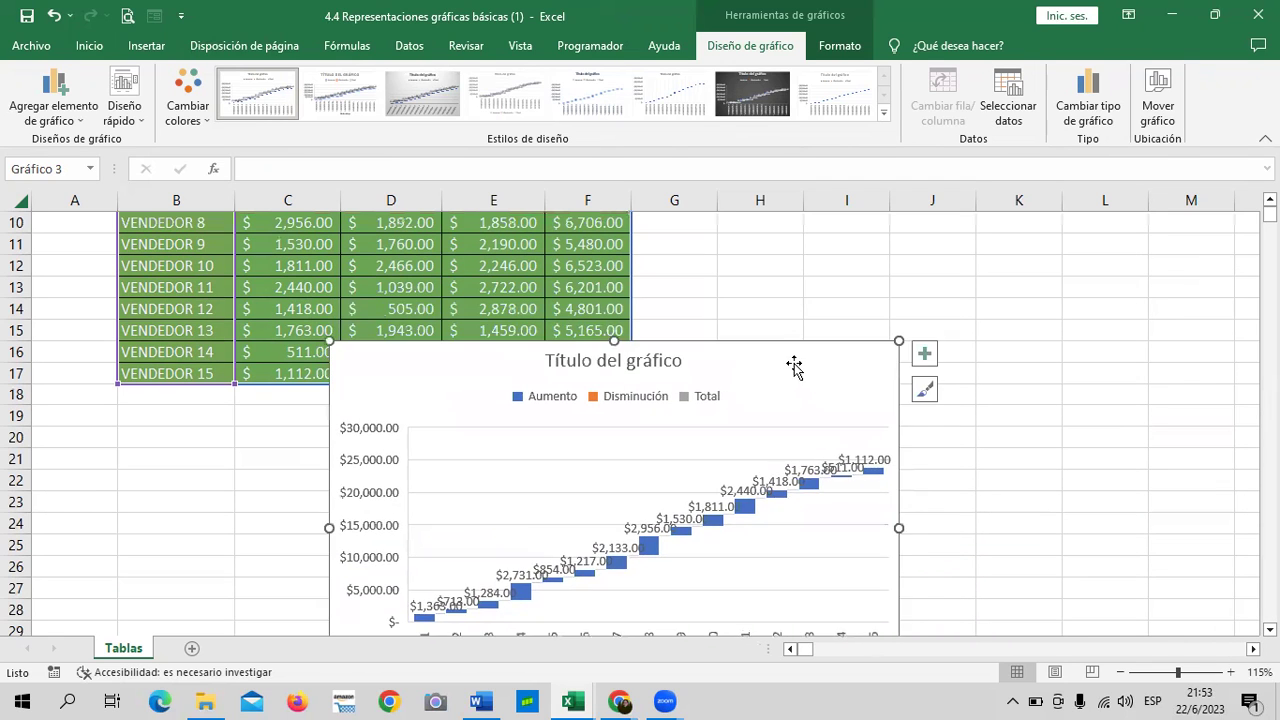
scroll(800, 340, "down", 2)
left_click_drag(811, 303, 837, 347)
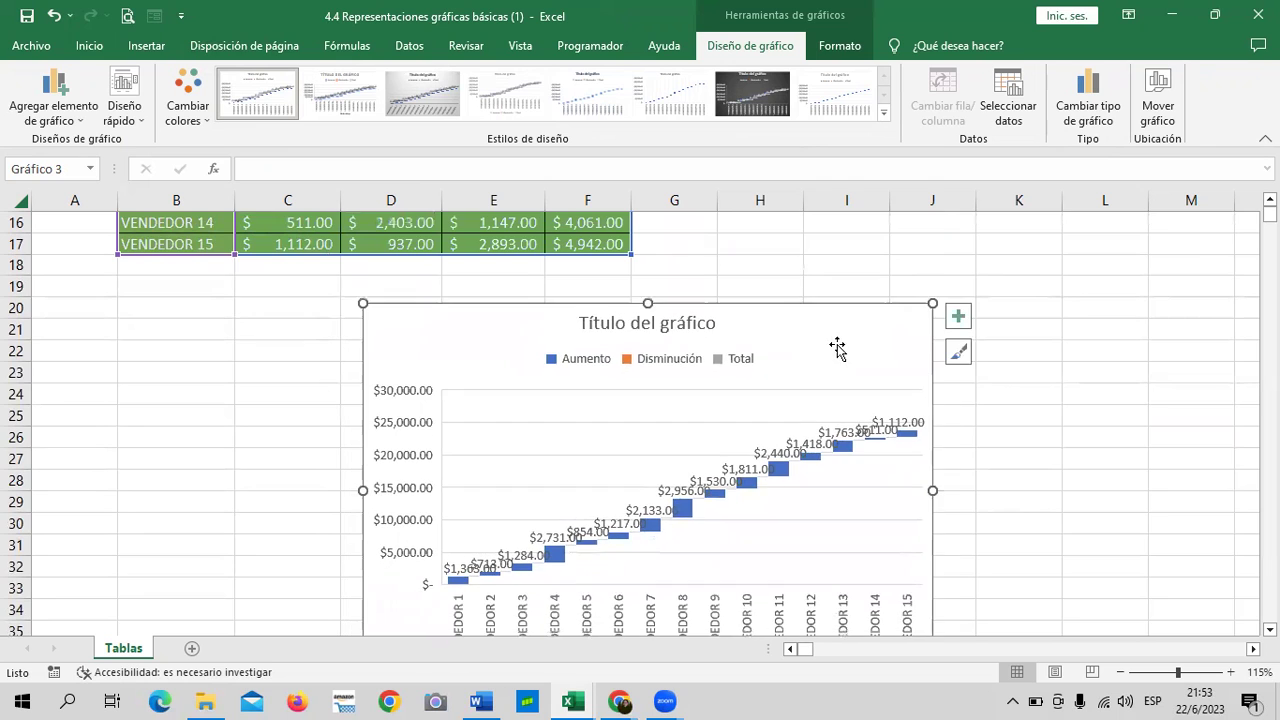
scroll(840, 400, "down", 3)
scroll(848, 449, "up", 2)
scroll(846, 460, "up", 1)
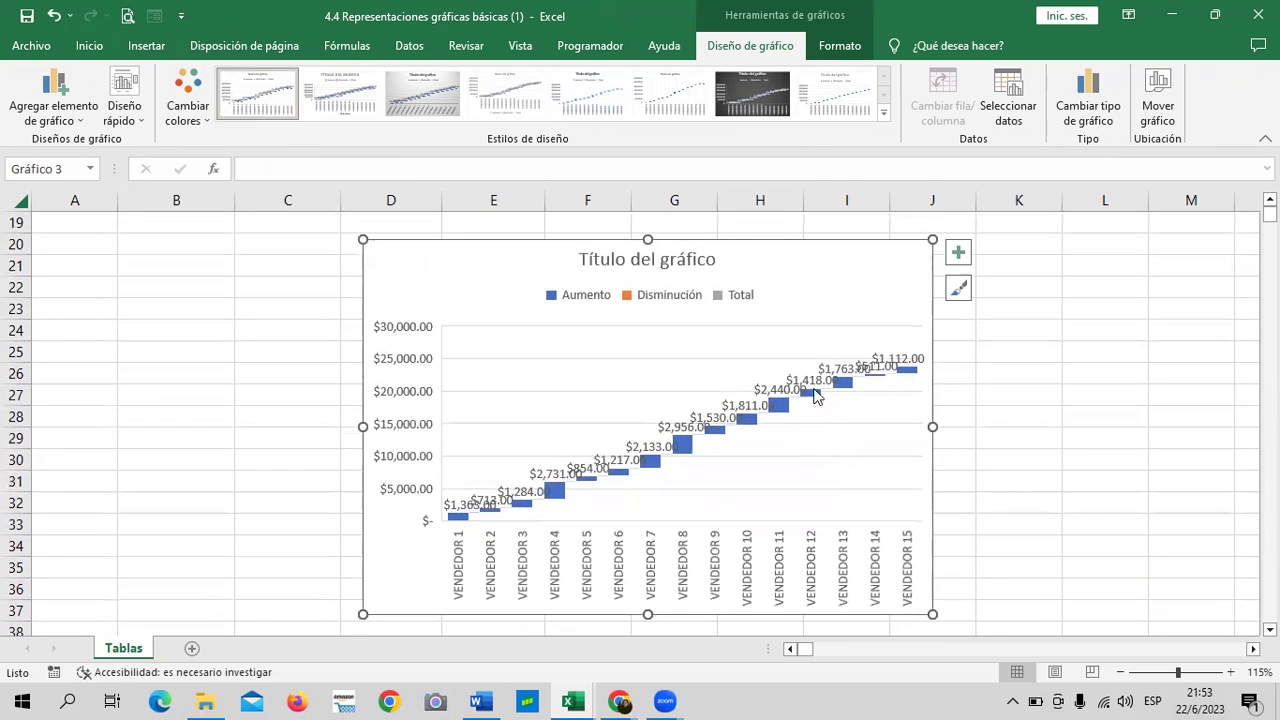
left_click(959, 291)
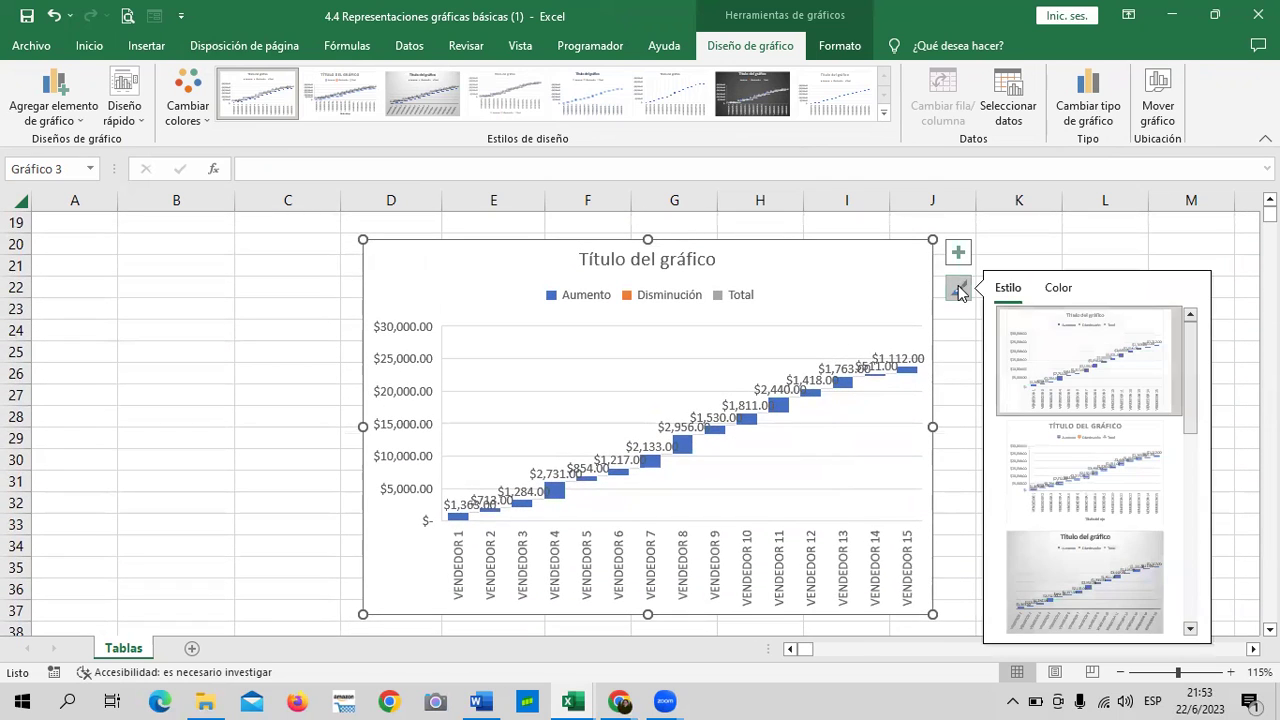
left_click(957, 257)
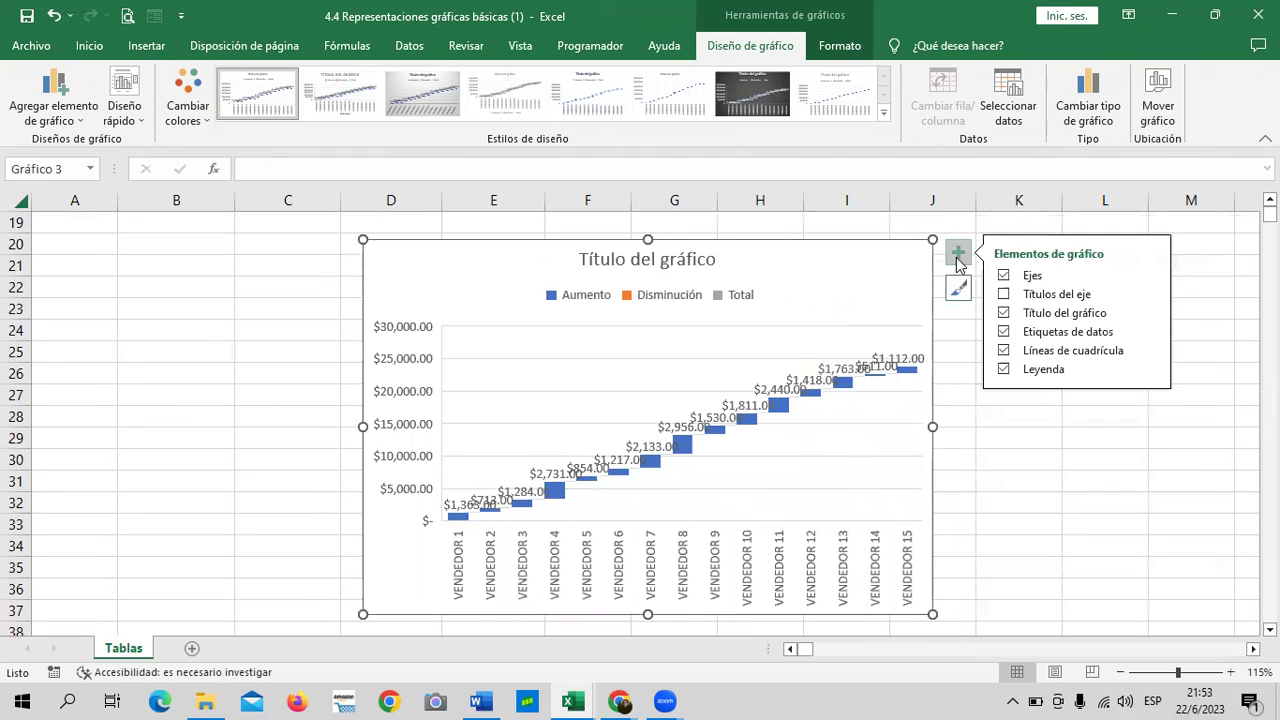
left_click(630, 303)
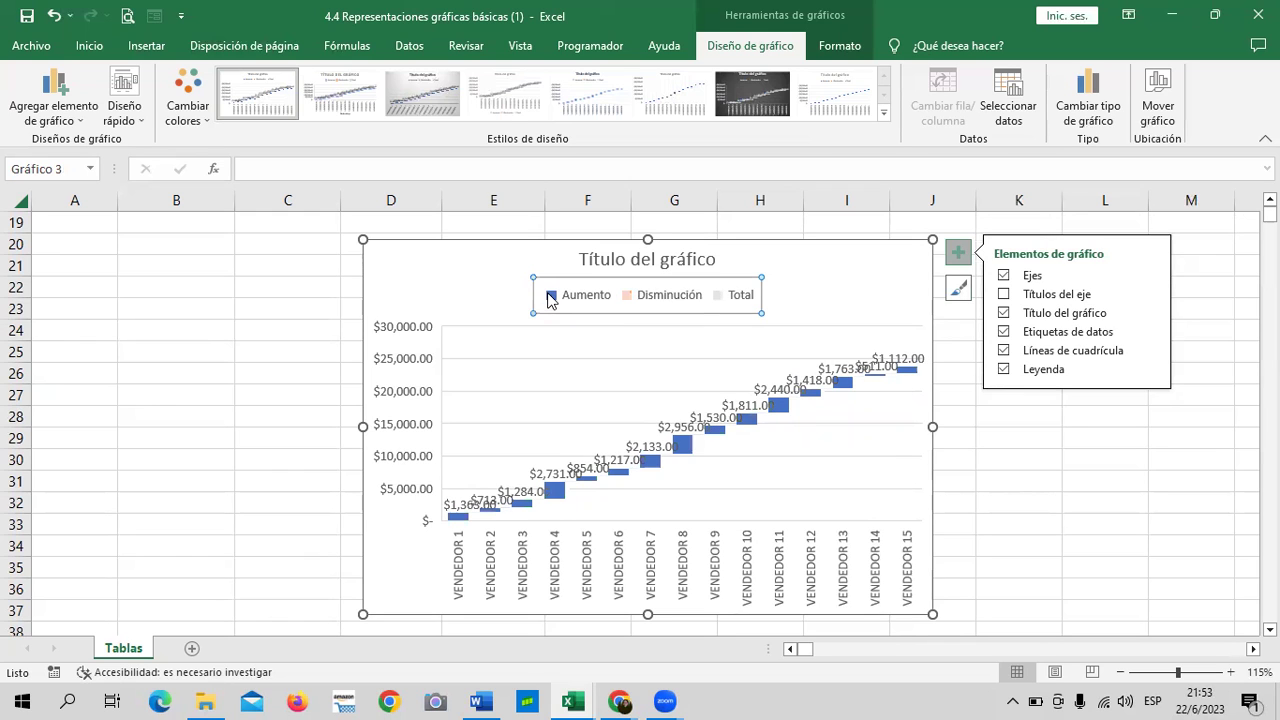
Enlarge the waterfall chart outward at its bottom-right and bottom-left corners.
left_click(1041, 474)
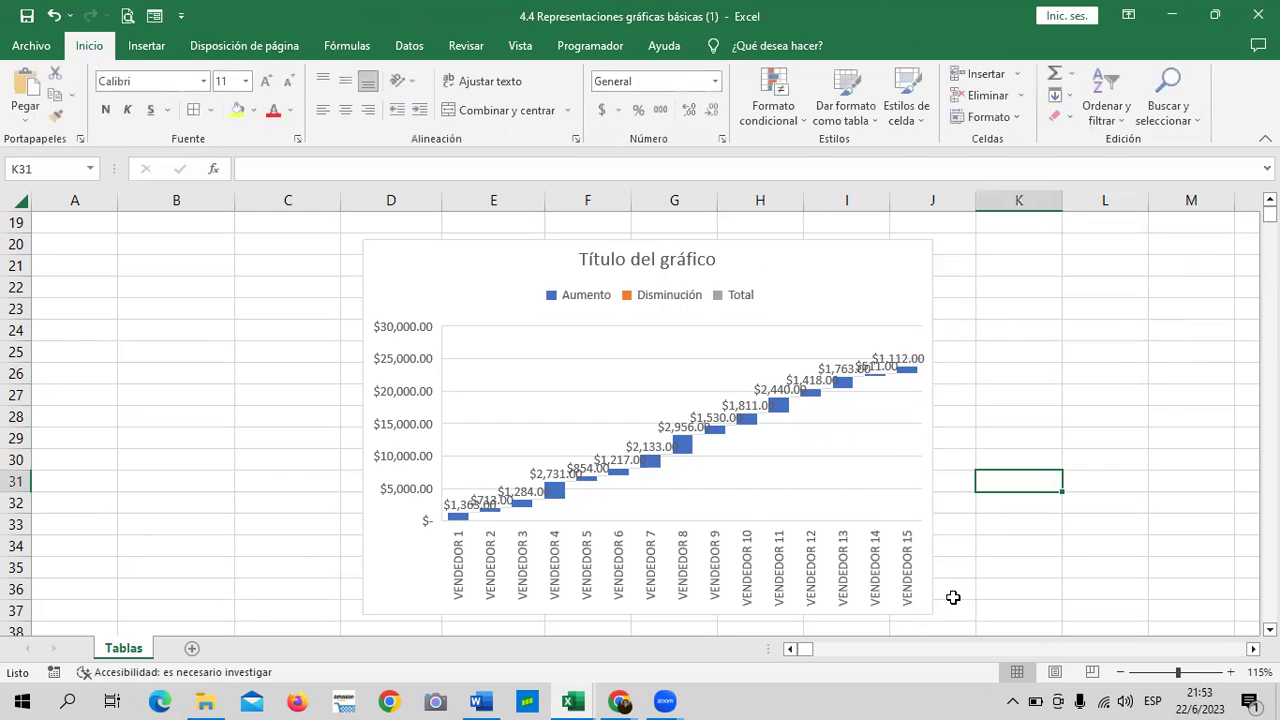
left_click(914, 609)
left_click_drag(932, 614, 967, 647)
scroll(482, 484, "down", 1)
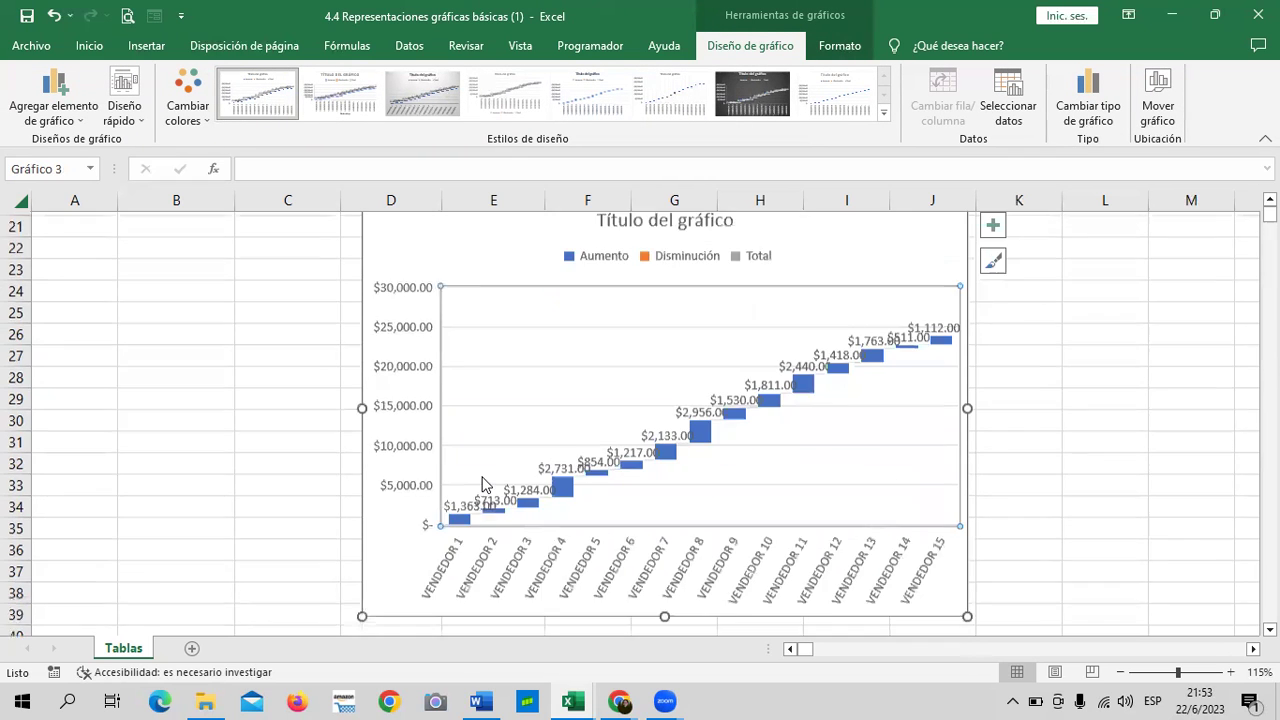
scroll(357, 583, "down", 1)
scroll(357, 545, "down", 3)
left_click_drag(362, 526, 301, 573)
scroll(600, 540, "up", 2)
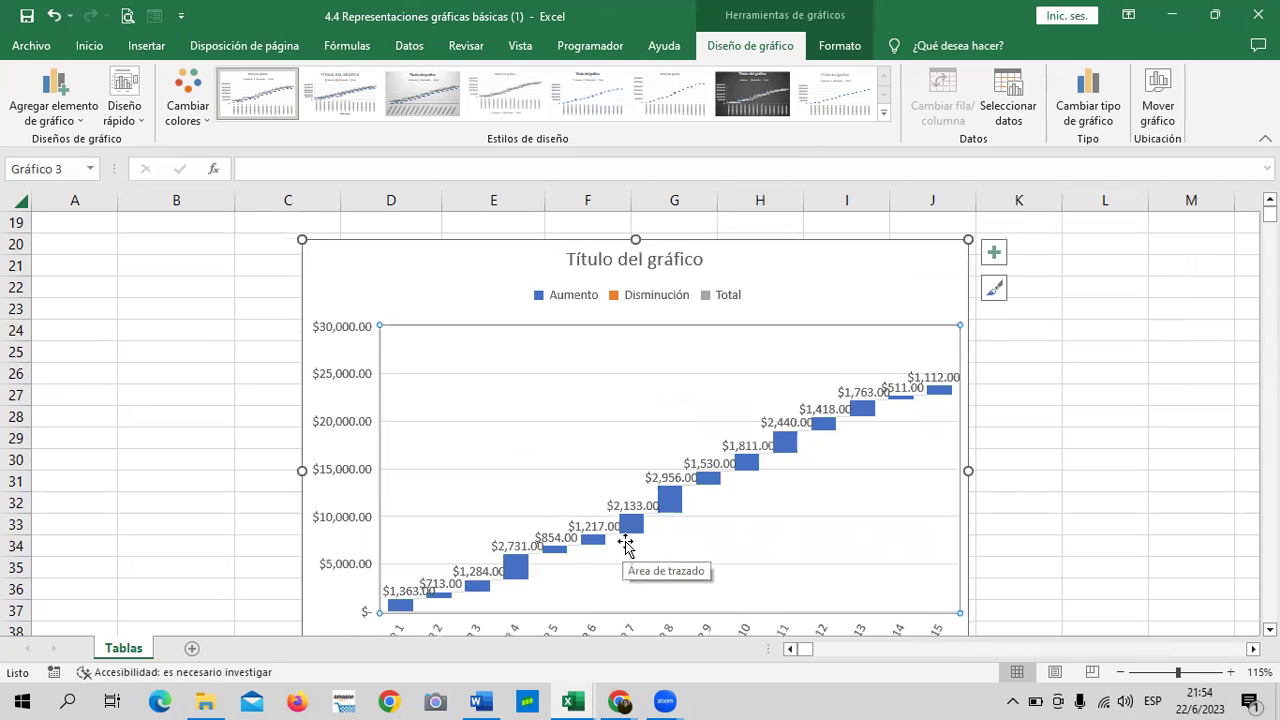
scroll(624, 543, "down", 1)
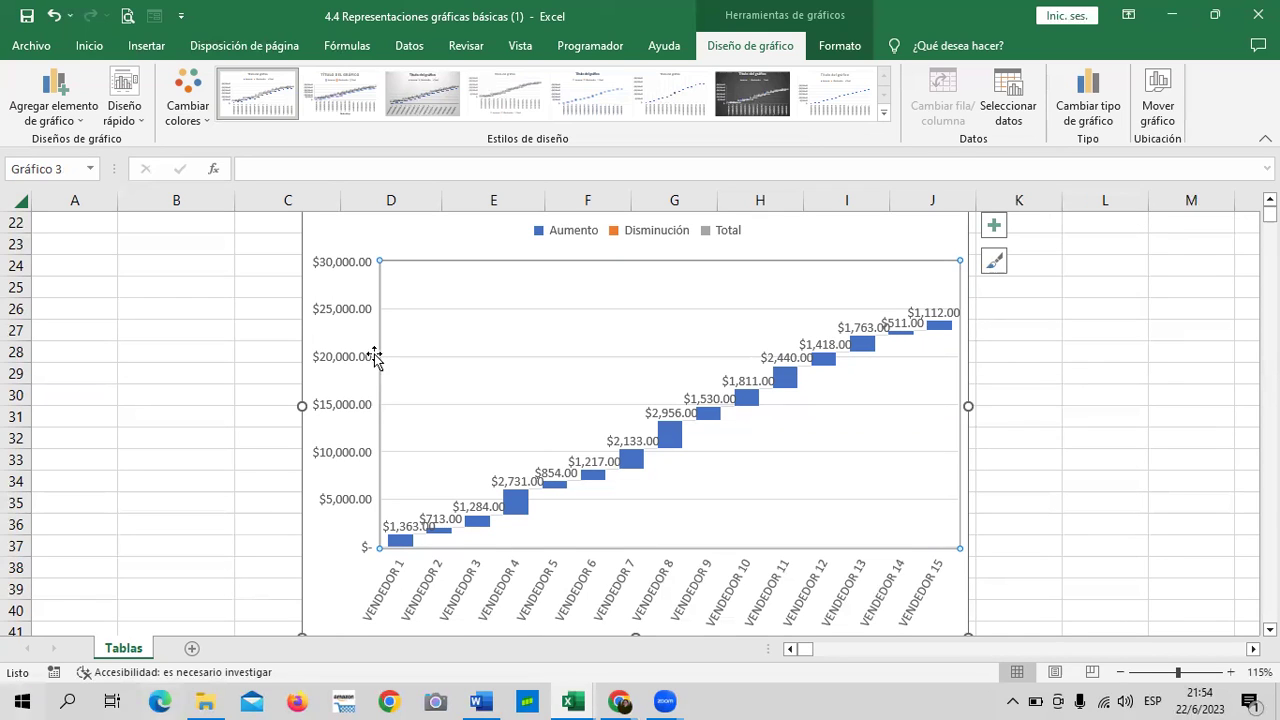
Move the waterfall chart up to sit just beneath the vendor table.
left_click(296, 71)
scroll(822, 347, "up", 2)
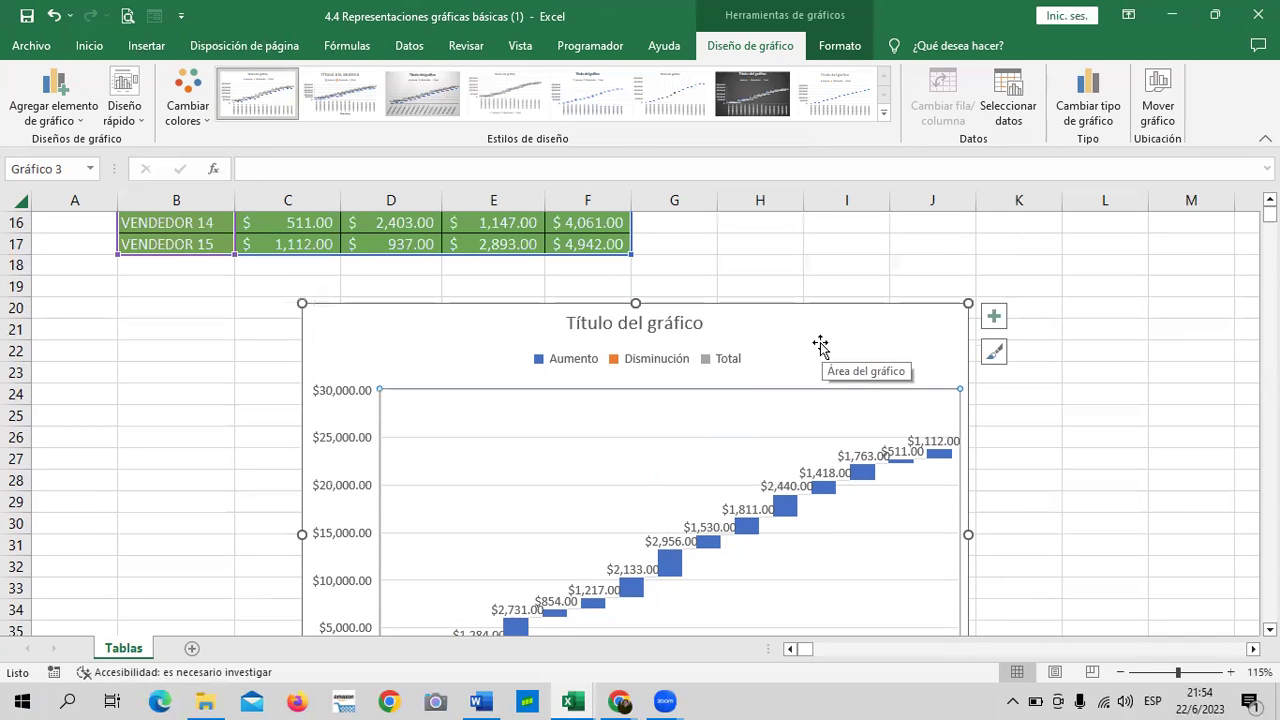
left_click_drag(818, 344, 779, 303)
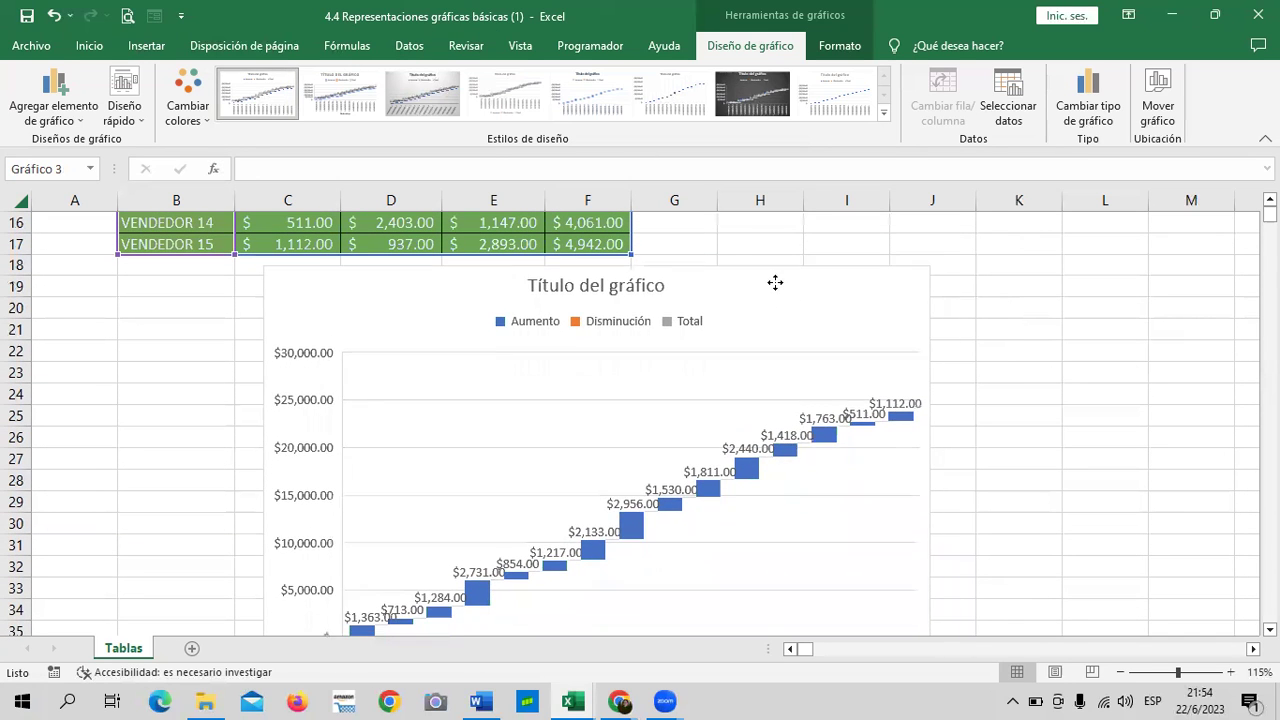
scroll(905, 402, "down", 2)
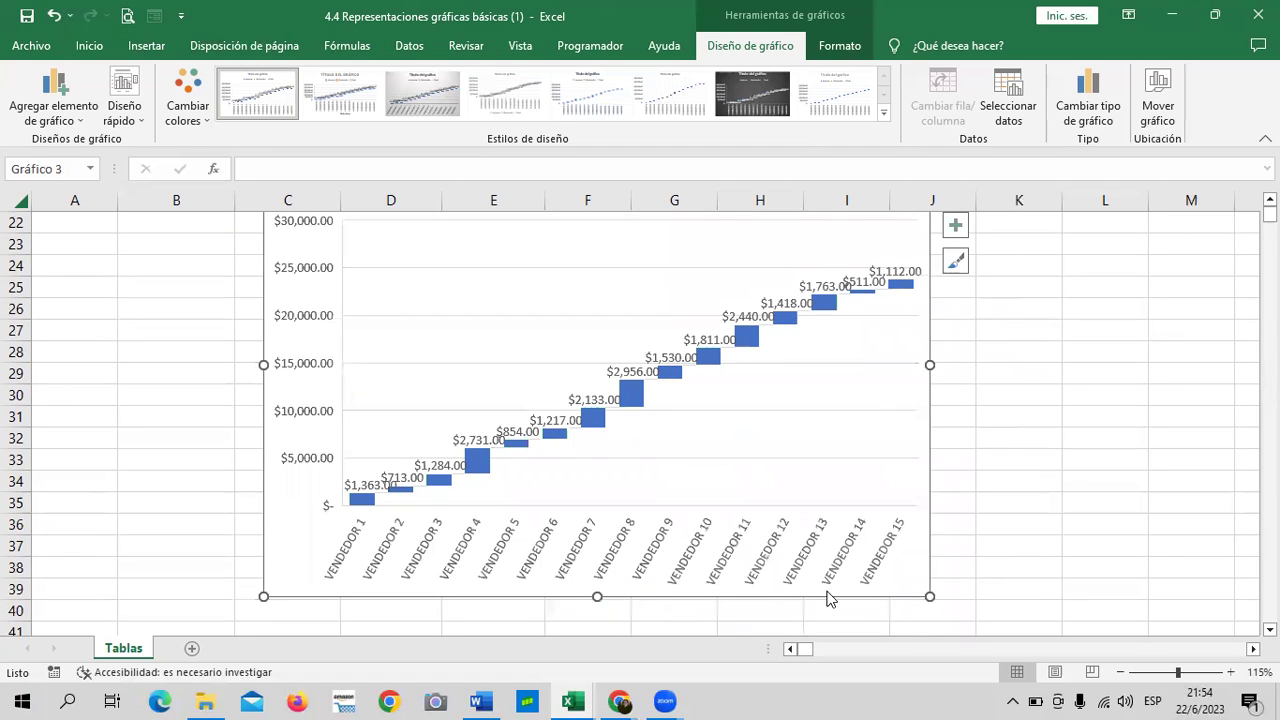
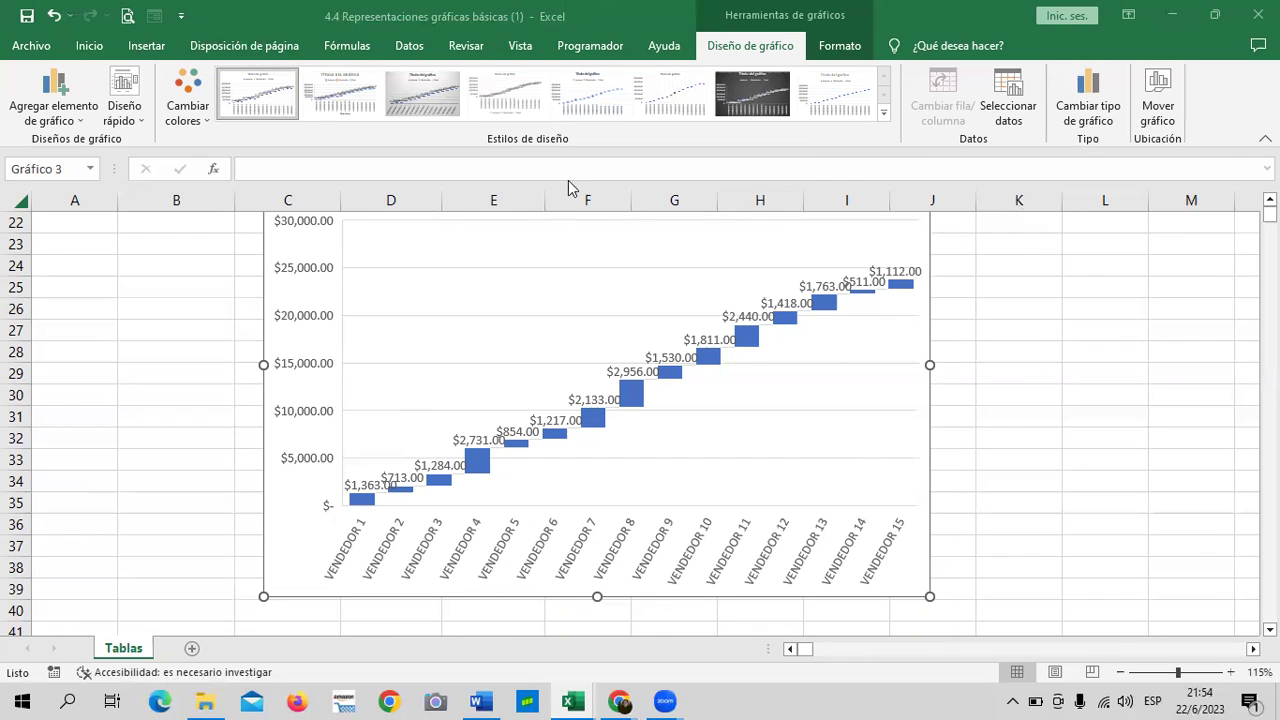
Select columns B, K and M together, then clear the selection.
left_click(202, 198)
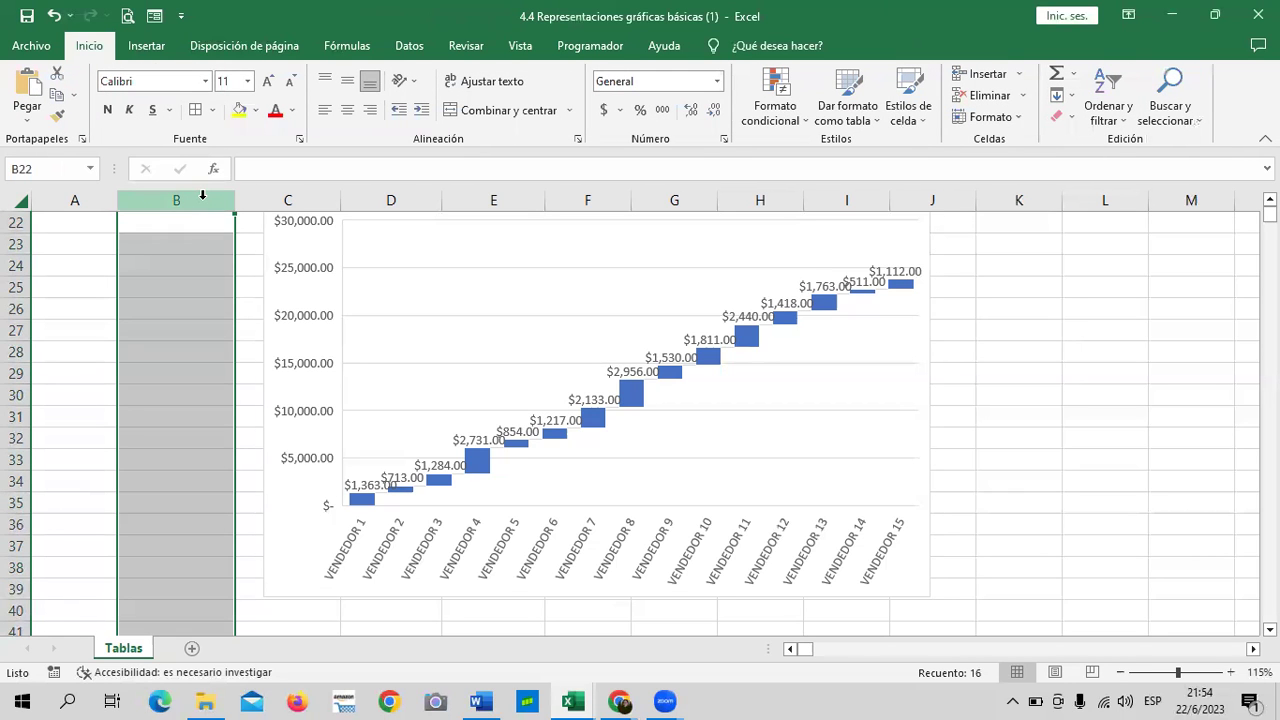
left_click(1034, 193)
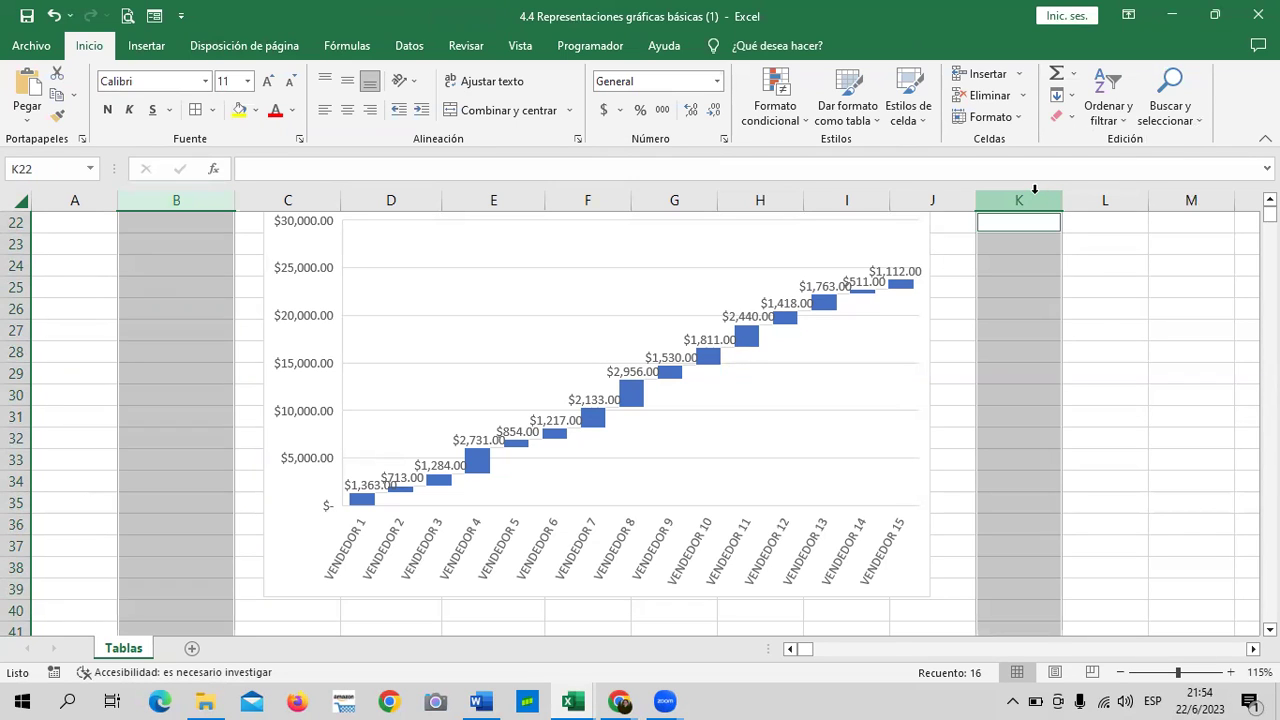
left_click(1196, 190, "ctrl")
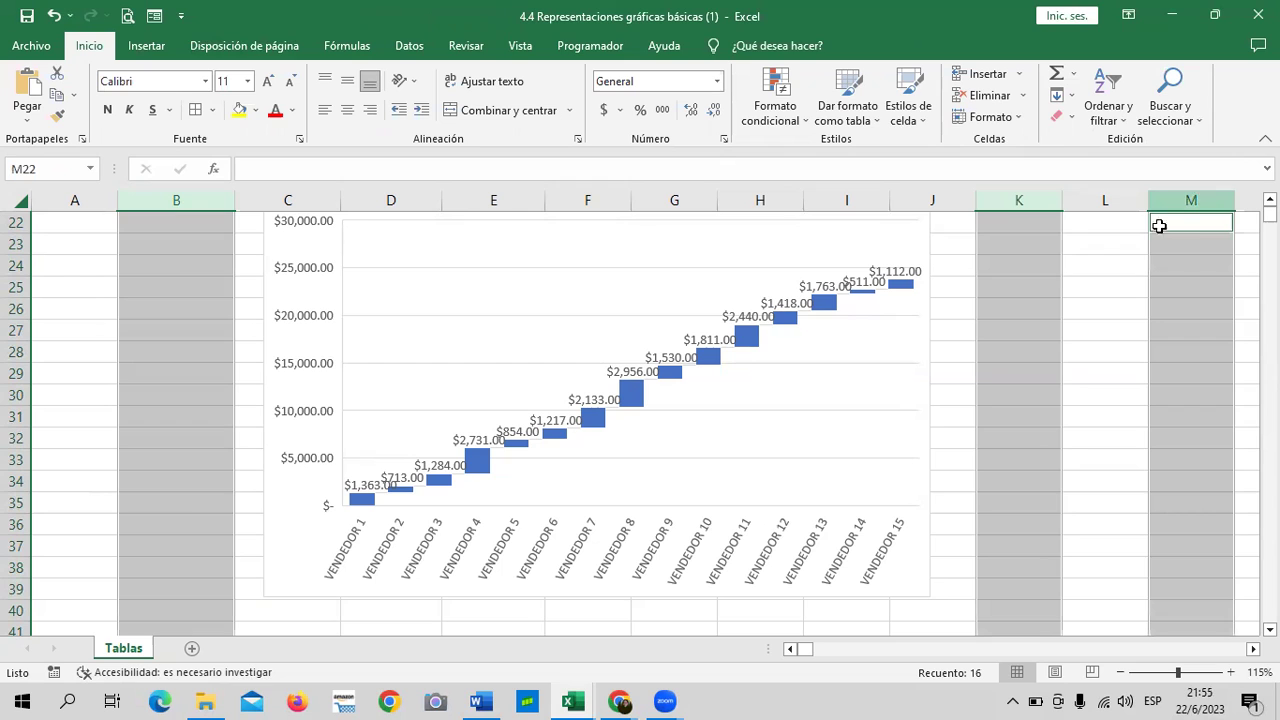
left_click(1065, 348)
Build a non-adjacent selection of cells B54, D54, F54, I54 and L54, then clear it.
scroll(1009, 363, "down", 1)
scroll(1005, 368, "down", 9)
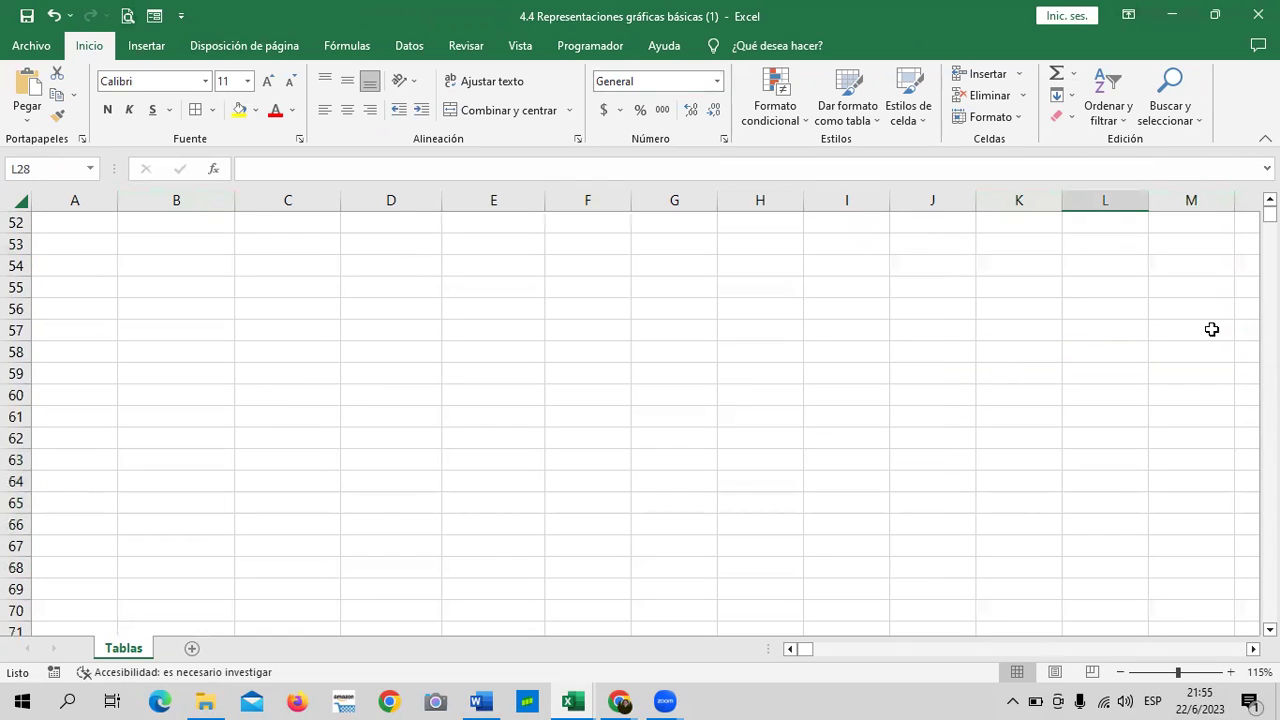
left_click(179, 260)
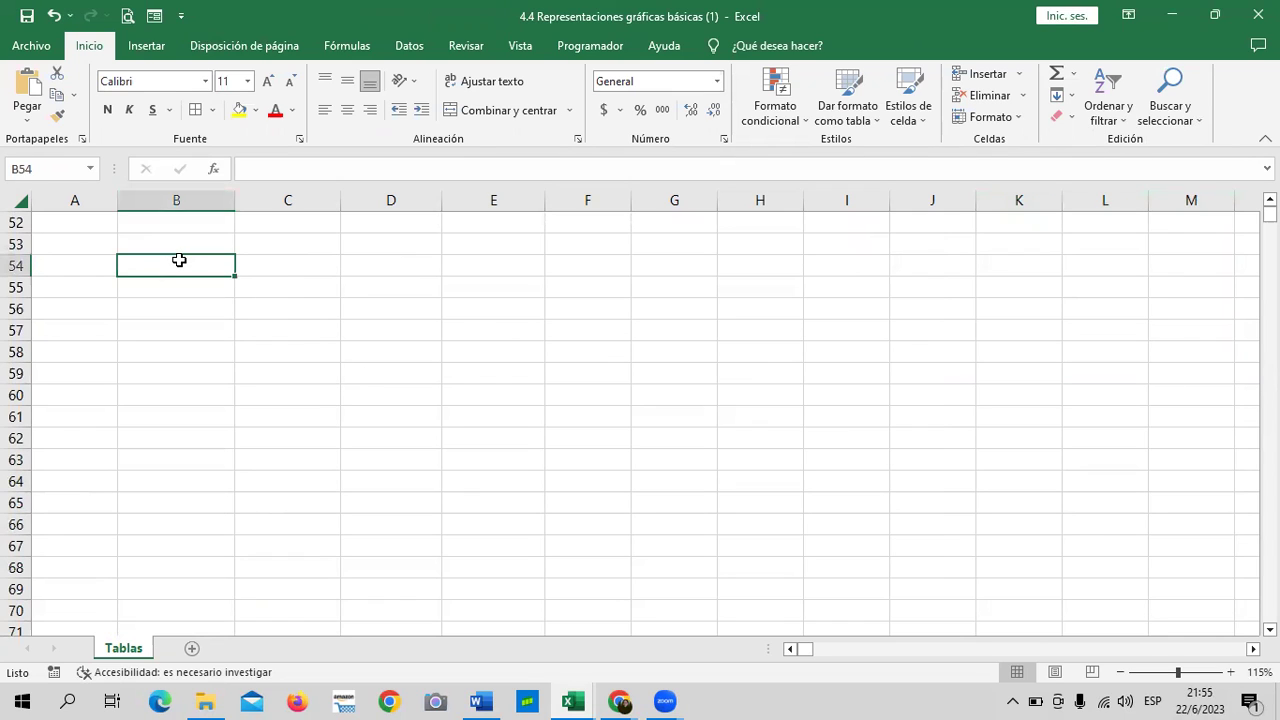
left_click_drag(177, 263, 340, 266)
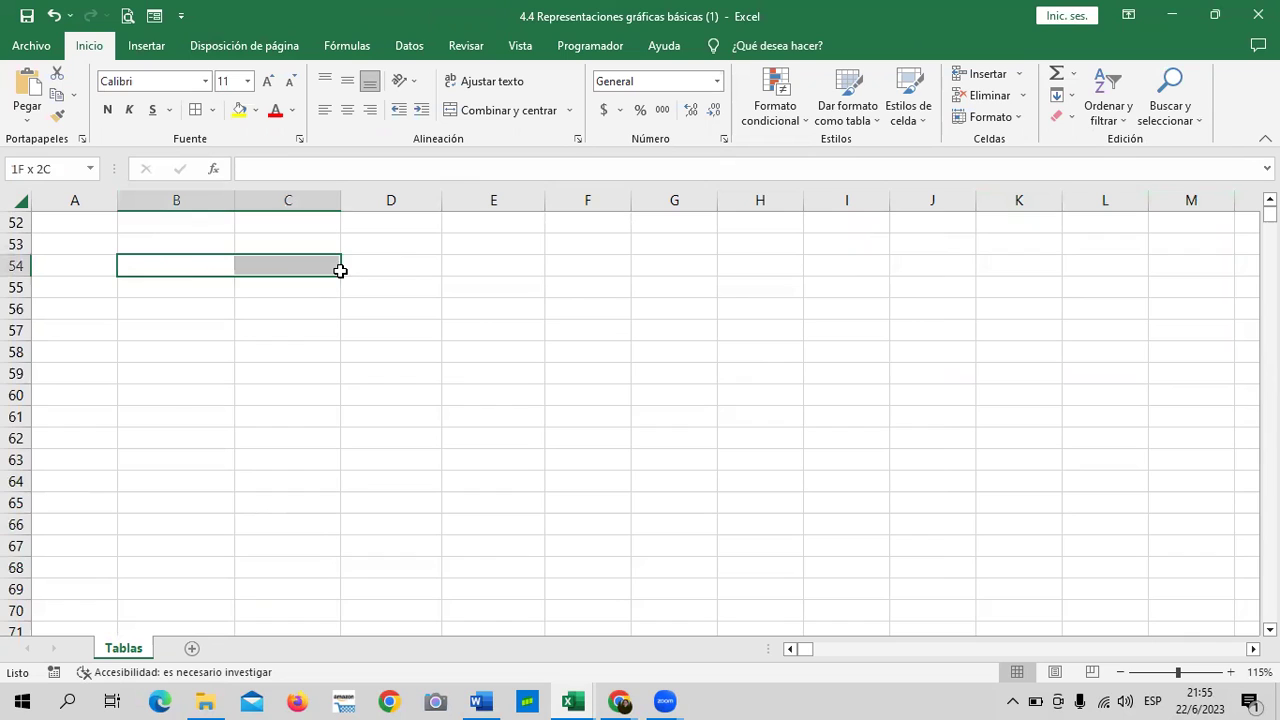
left_click(185, 263)
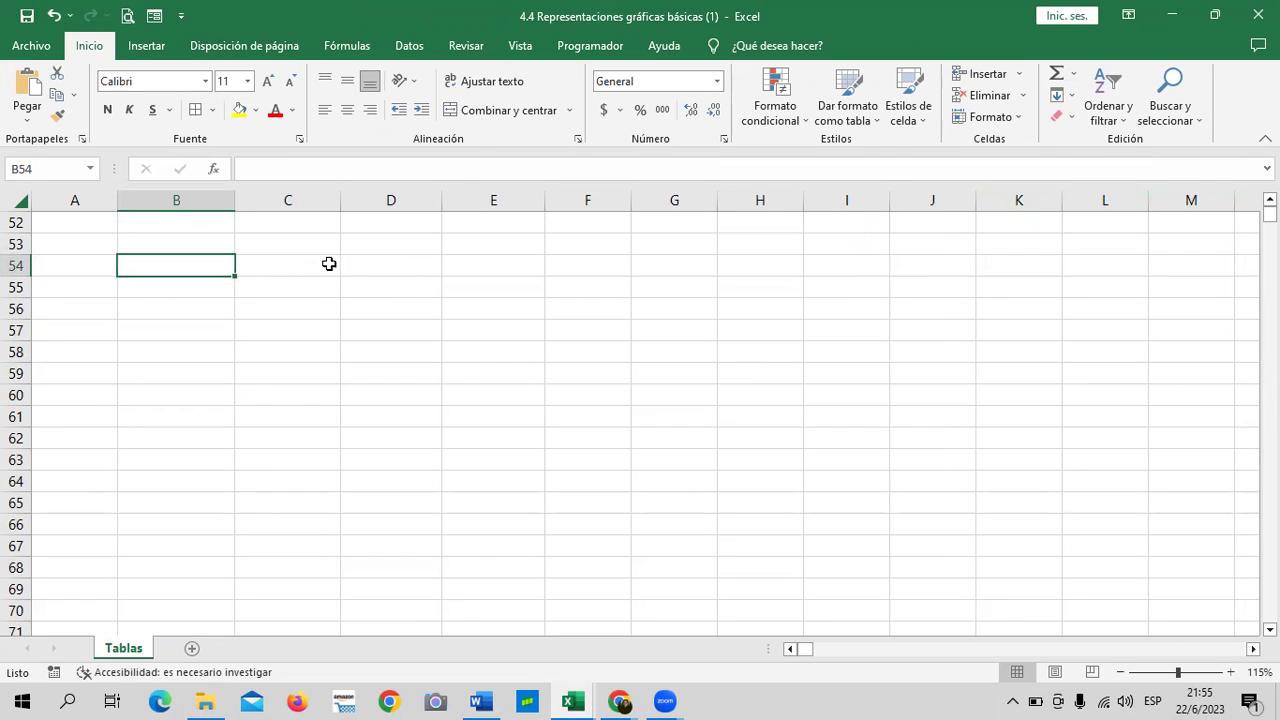
left_click(365, 264, "ctrl")
left_click(593, 265, "ctrl")
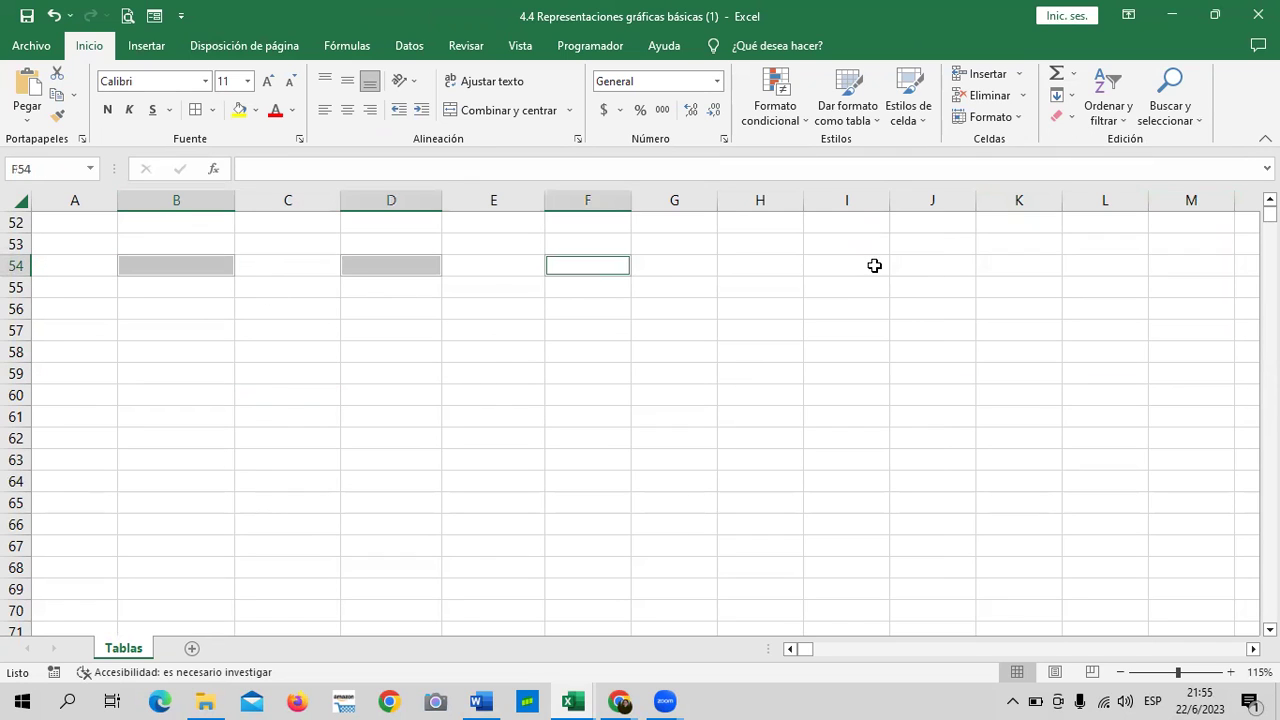
left_click(872, 265, "ctrl")
left_click(1135, 264, "ctrl")
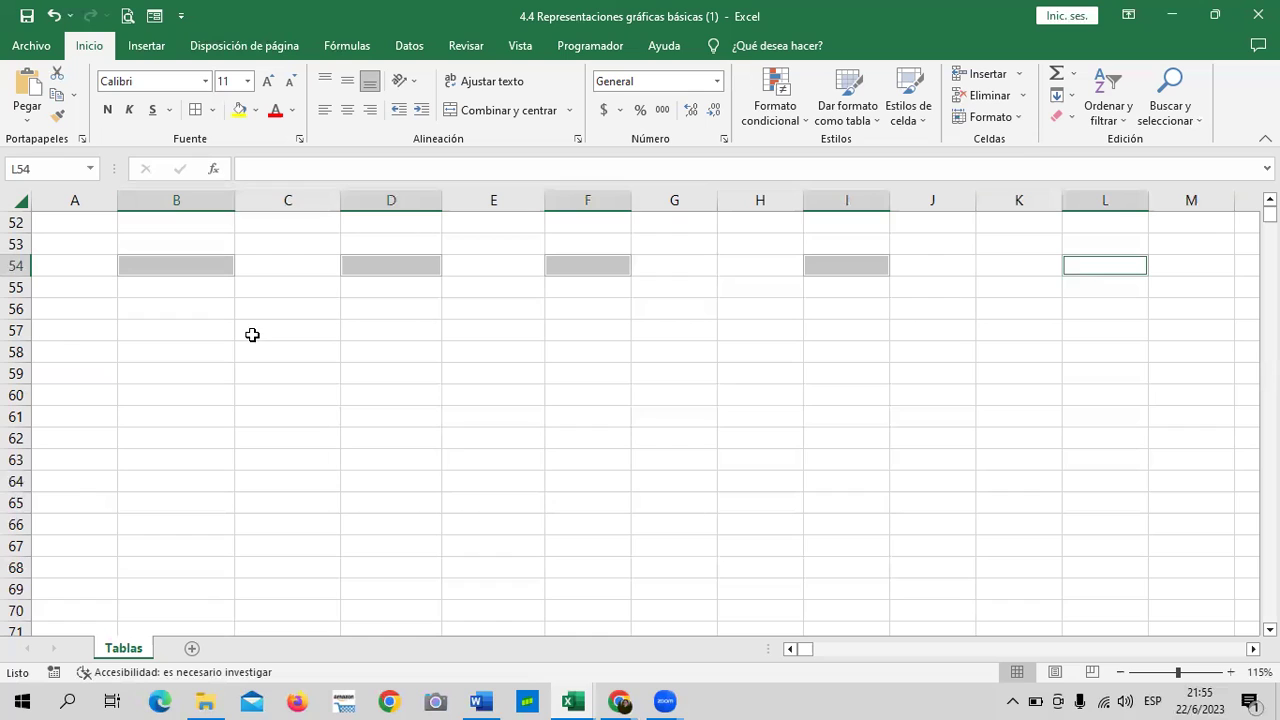
left_click(174, 396)
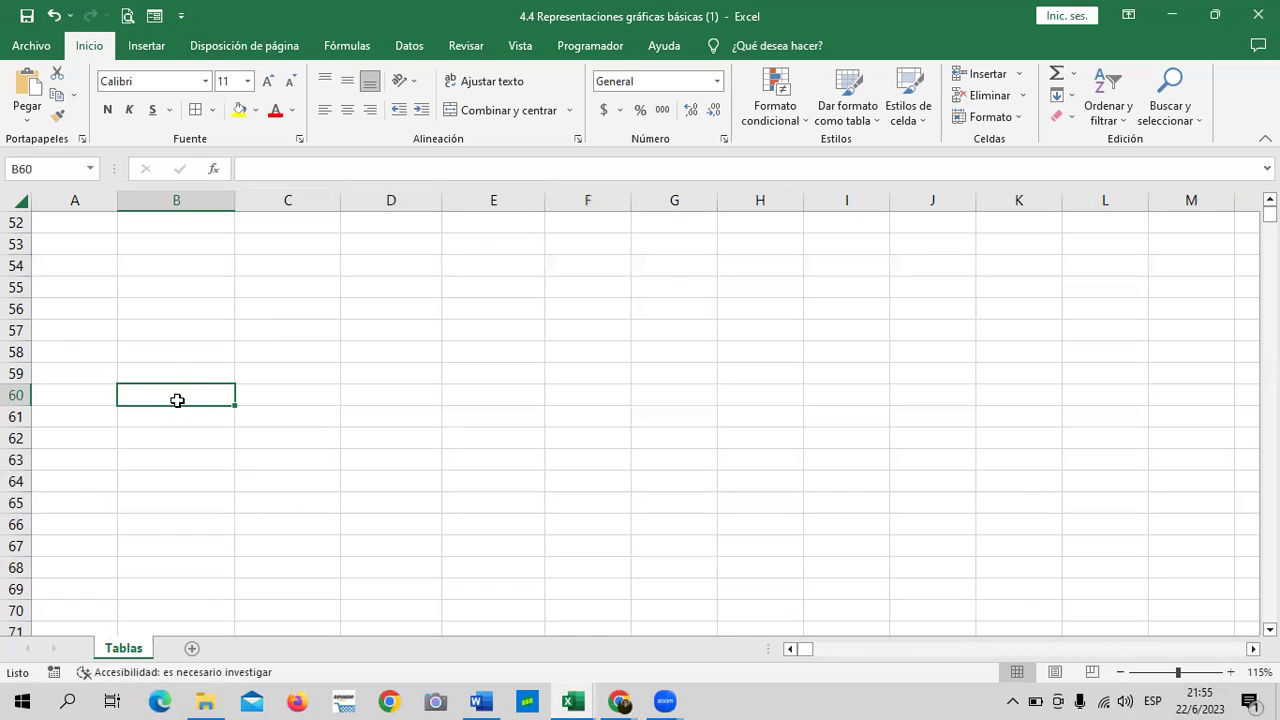
Select B58, D58, G58, I58, M58, B65, G65, J65 and columns E, H, K together, then clear.
left_click(166, 352)
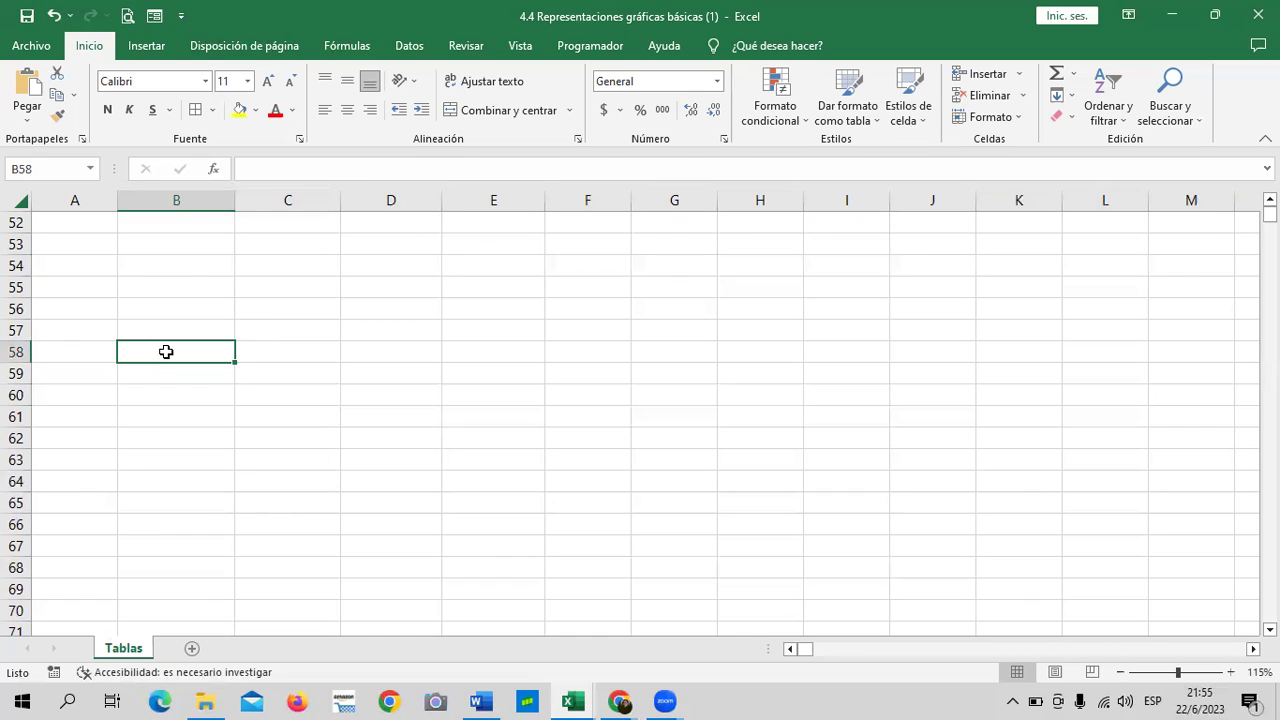
left_click(366, 348, "ctrl")
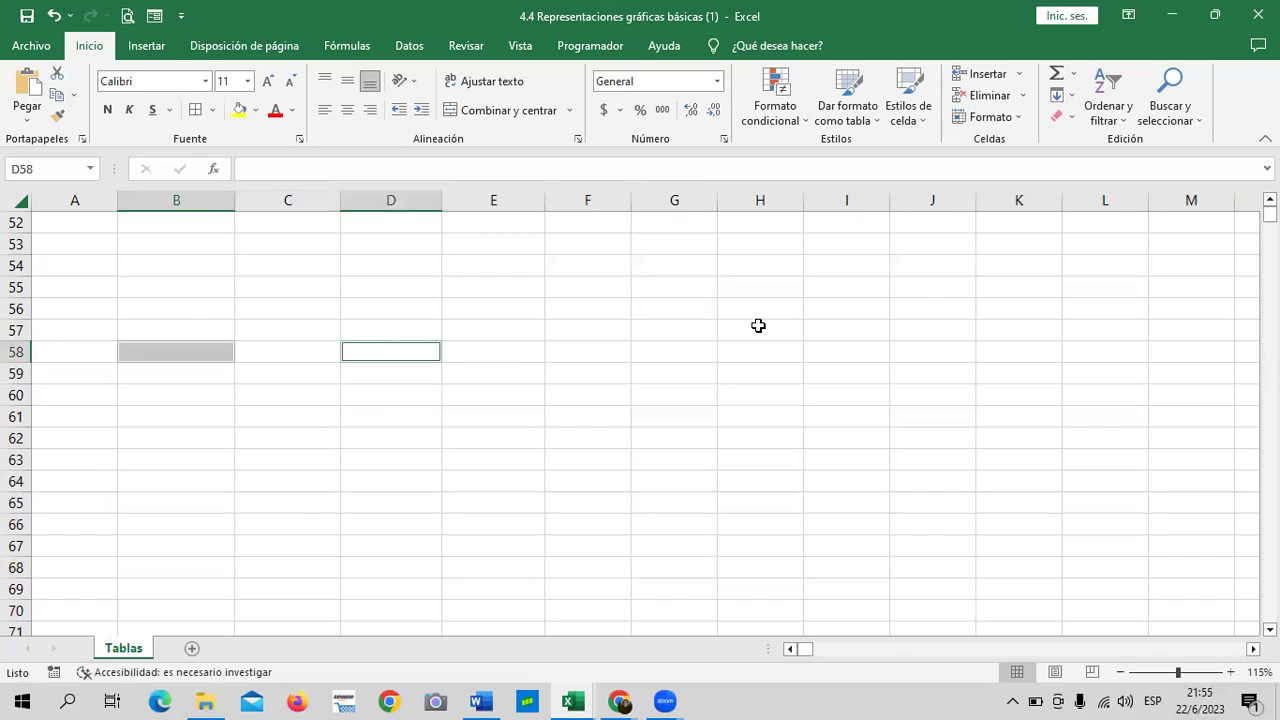
left_click(689, 351, "ctrl")
left_click(869, 350, "ctrl")
left_click(1154, 344, "ctrl")
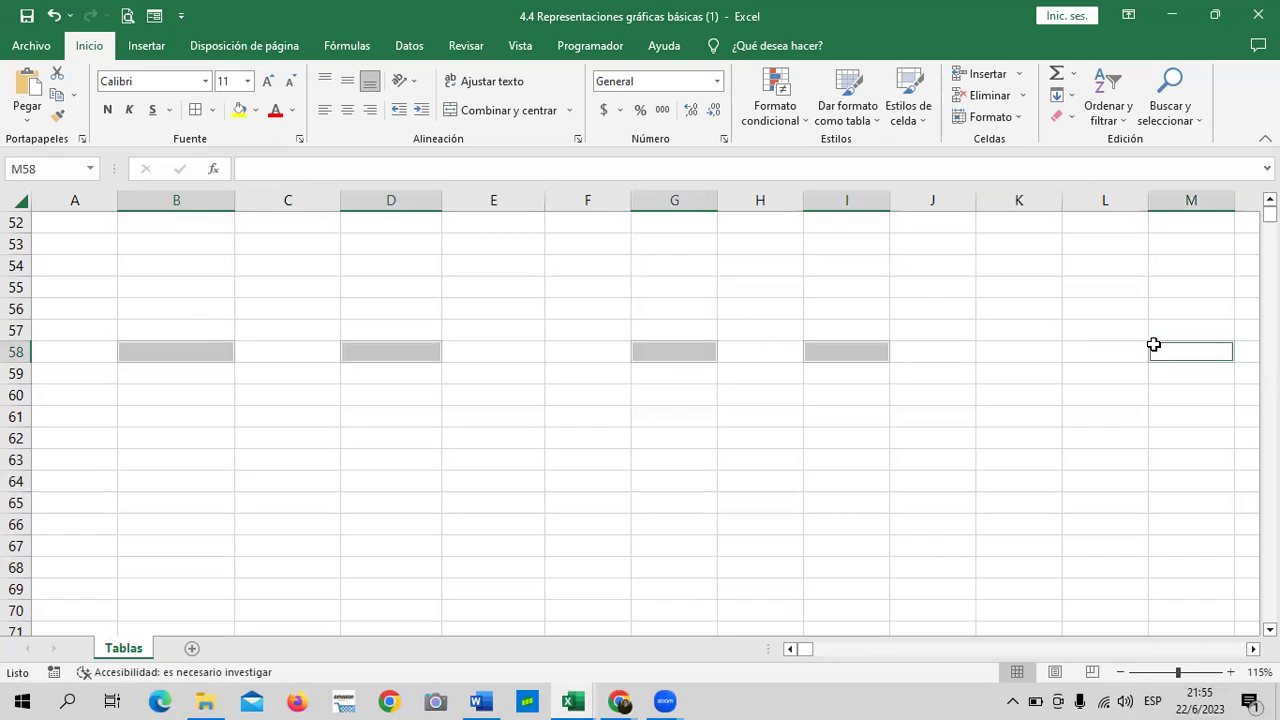
left_click(226, 508, "ctrl")
left_click(680, 505, "ctrl")
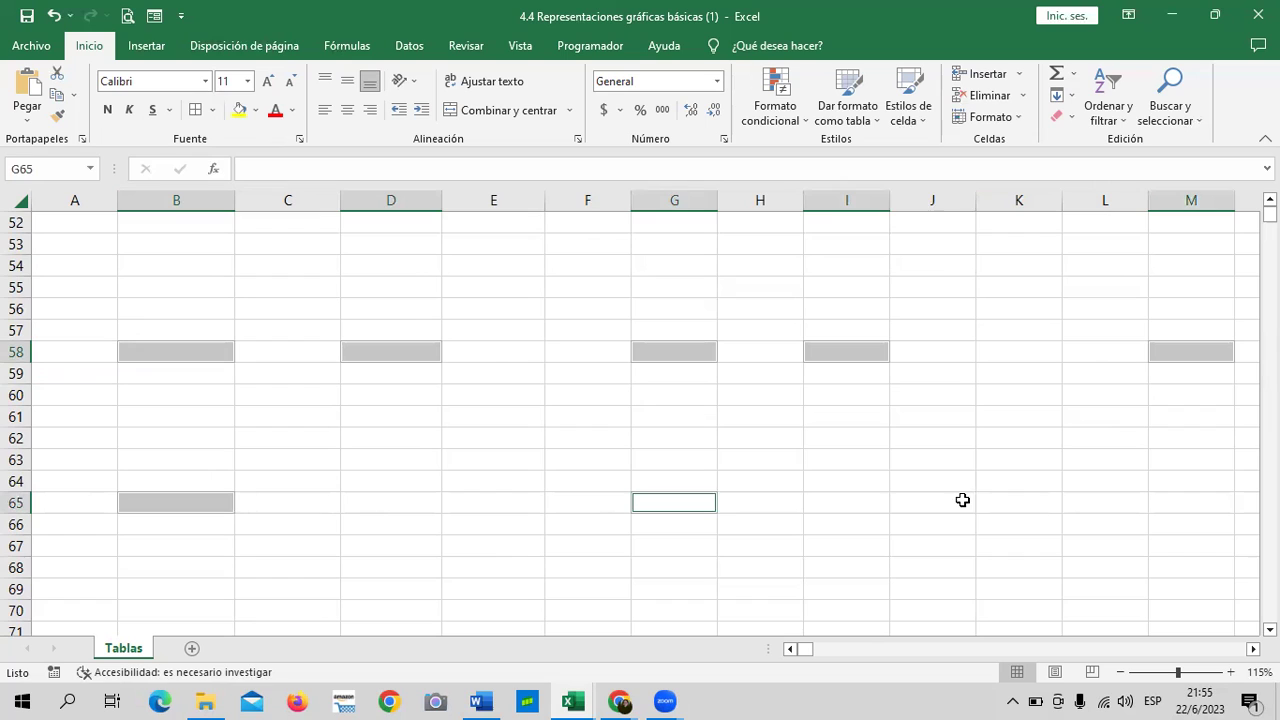
left_click(962, 500, "ctrl")
left_click(490, 199, "ctrl")
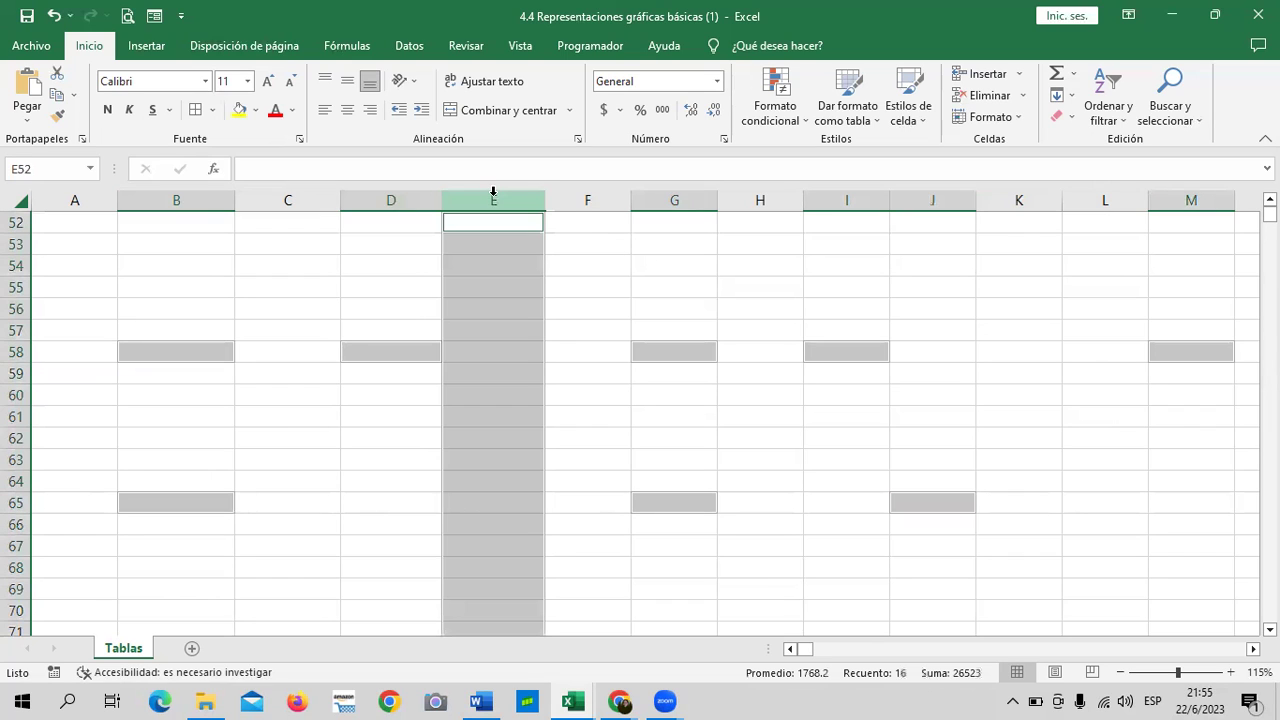
left_click(762, 201, "ctrl")
left_click(1036, 196, "ctrl")
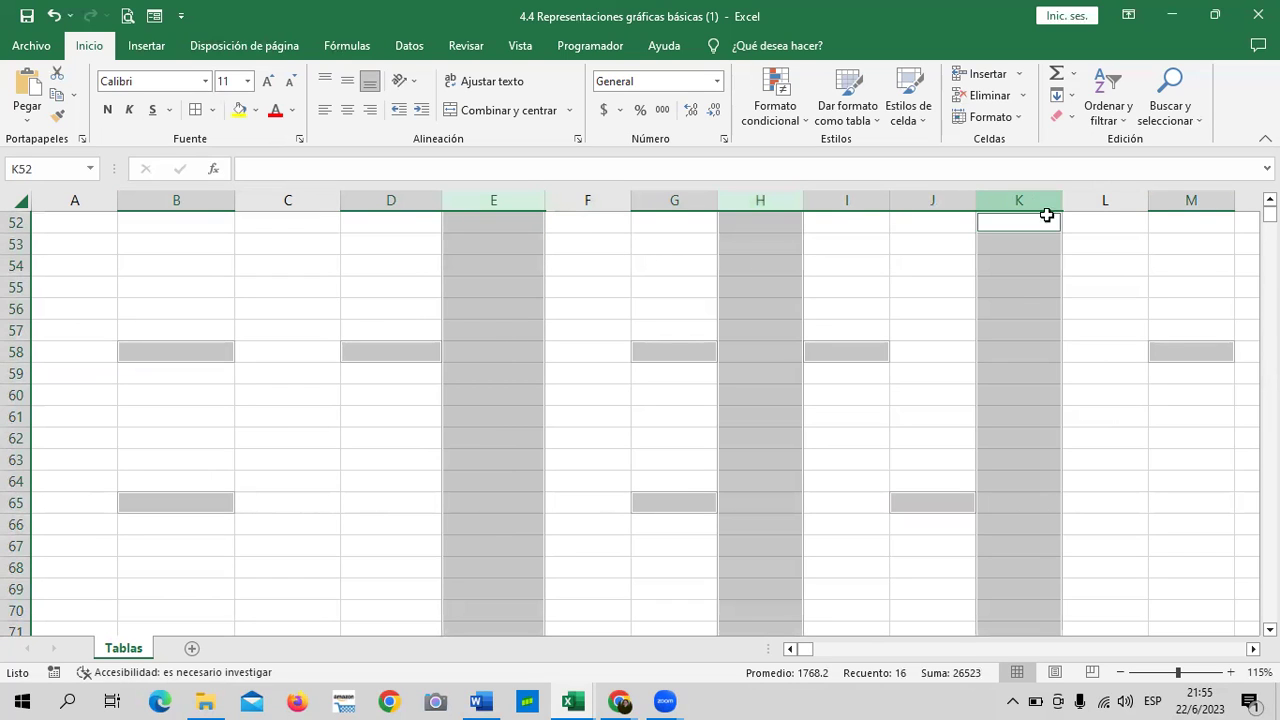
left_click(1105, 440)
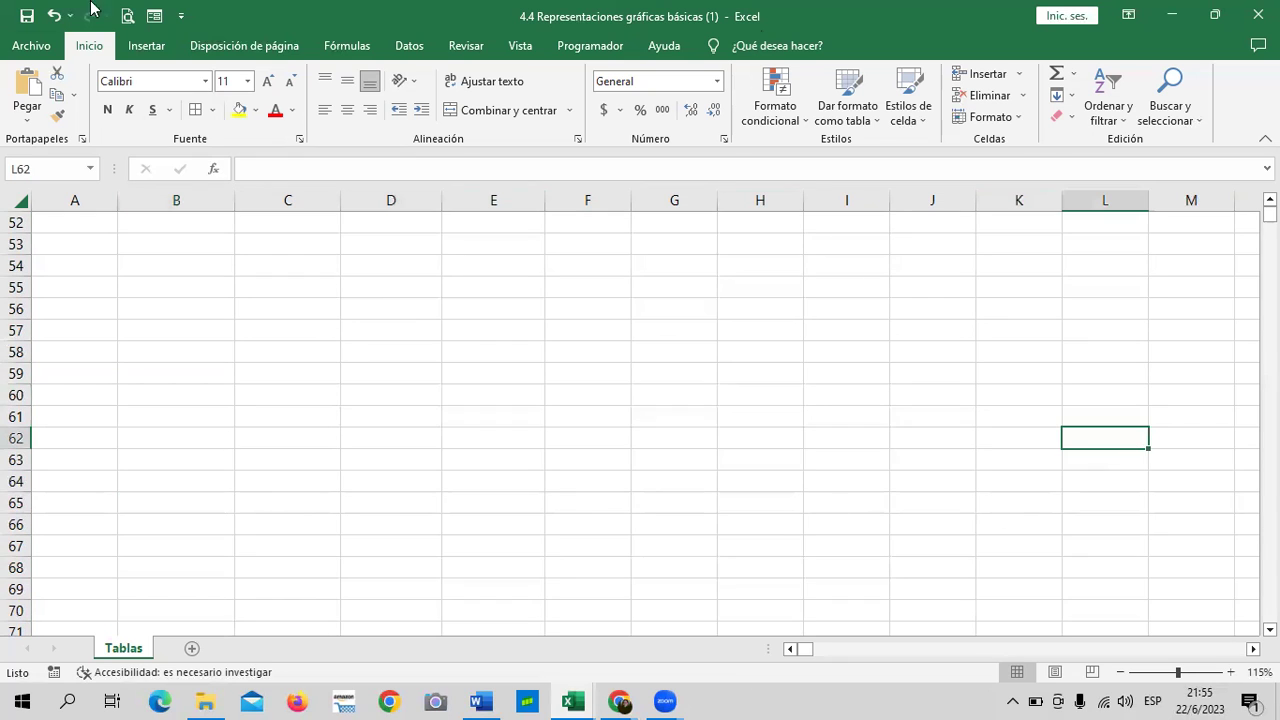
Select the waterfall chart, open its legend formatting, and check the MES 2 series in Seleccionar datos.
scroll(888, 394, "up", 5)
scroll(751, 357, "up", 5)
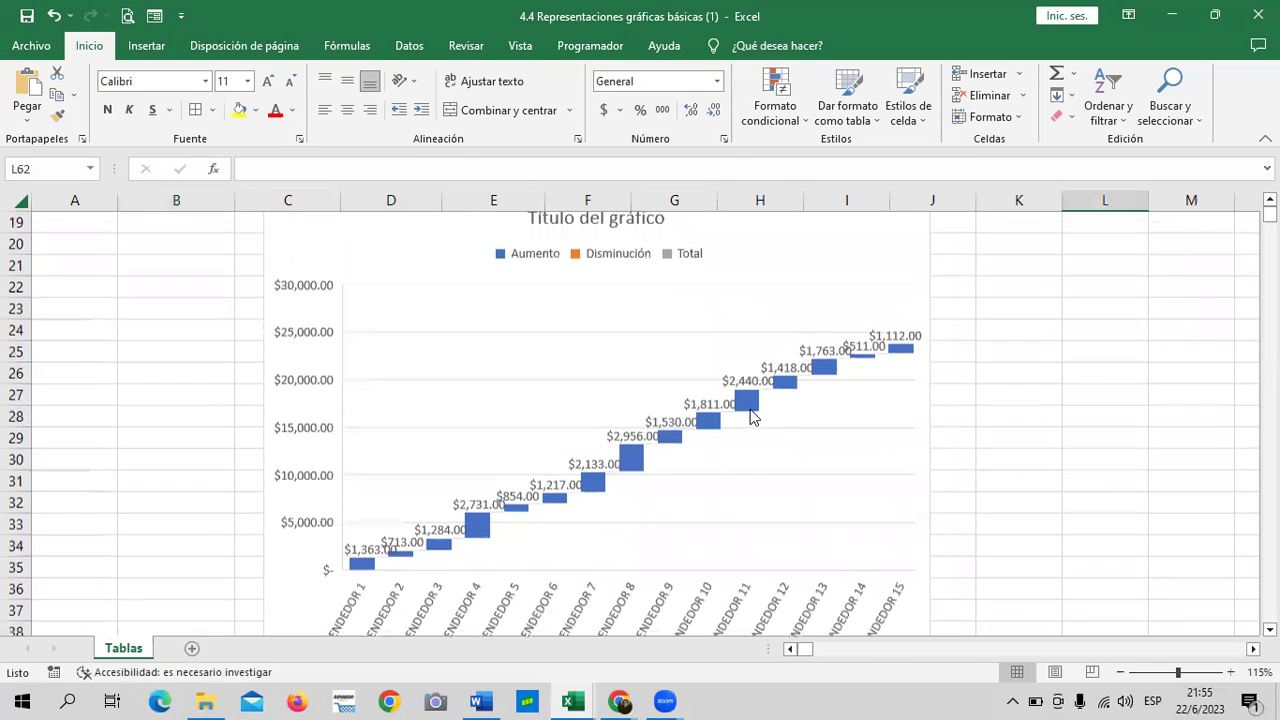
scroll(735, 445, "down", 2)
scroll(734, 450, "up", 1)
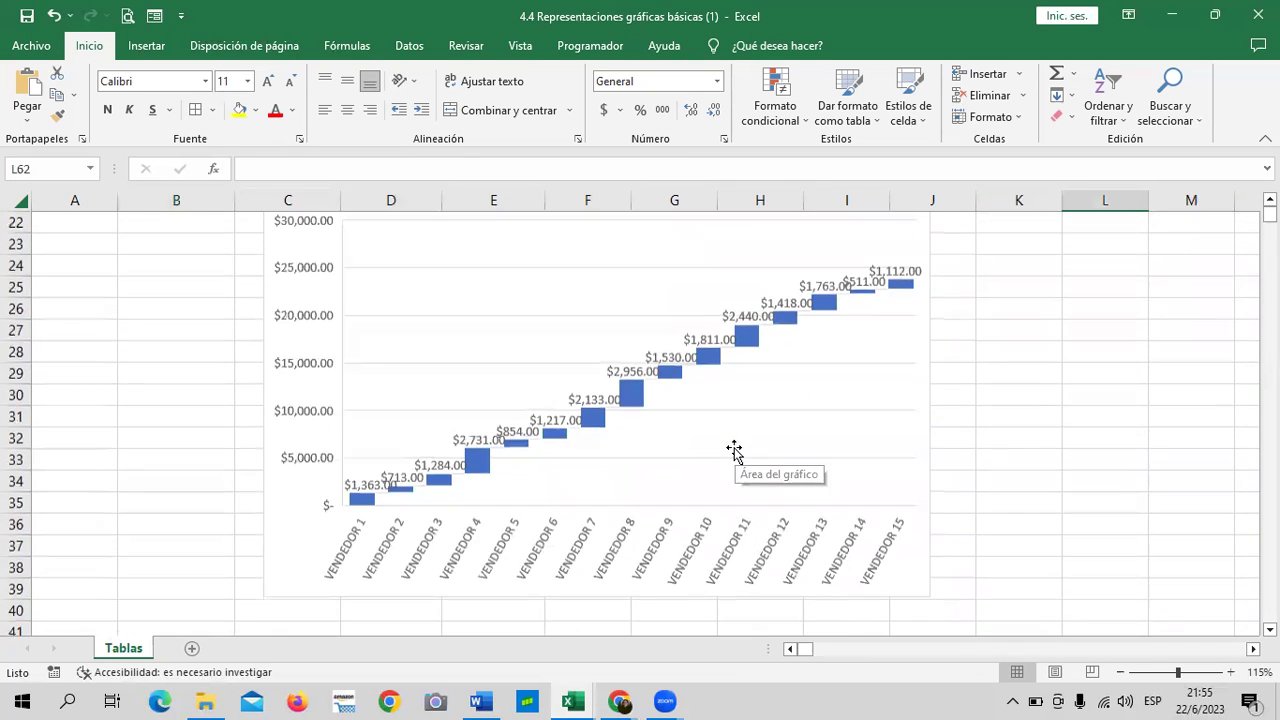
scroll(734, 452, "up", 1)
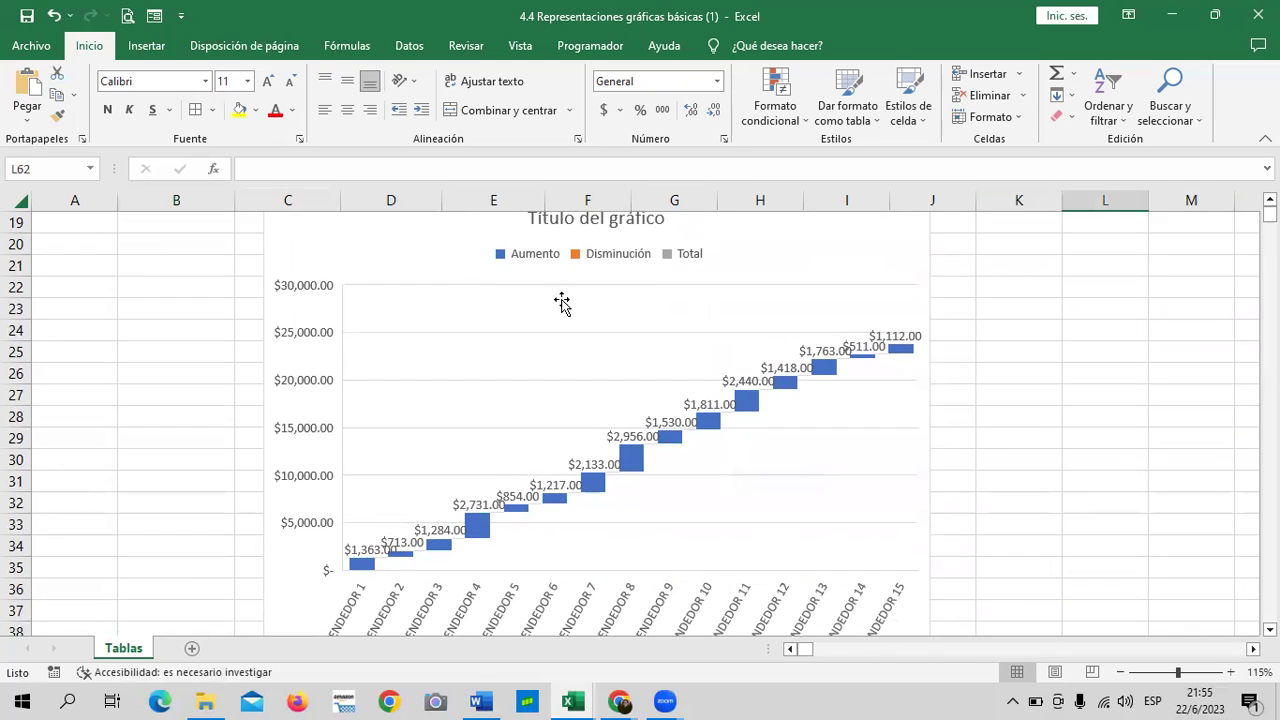
left_click(516, 262)
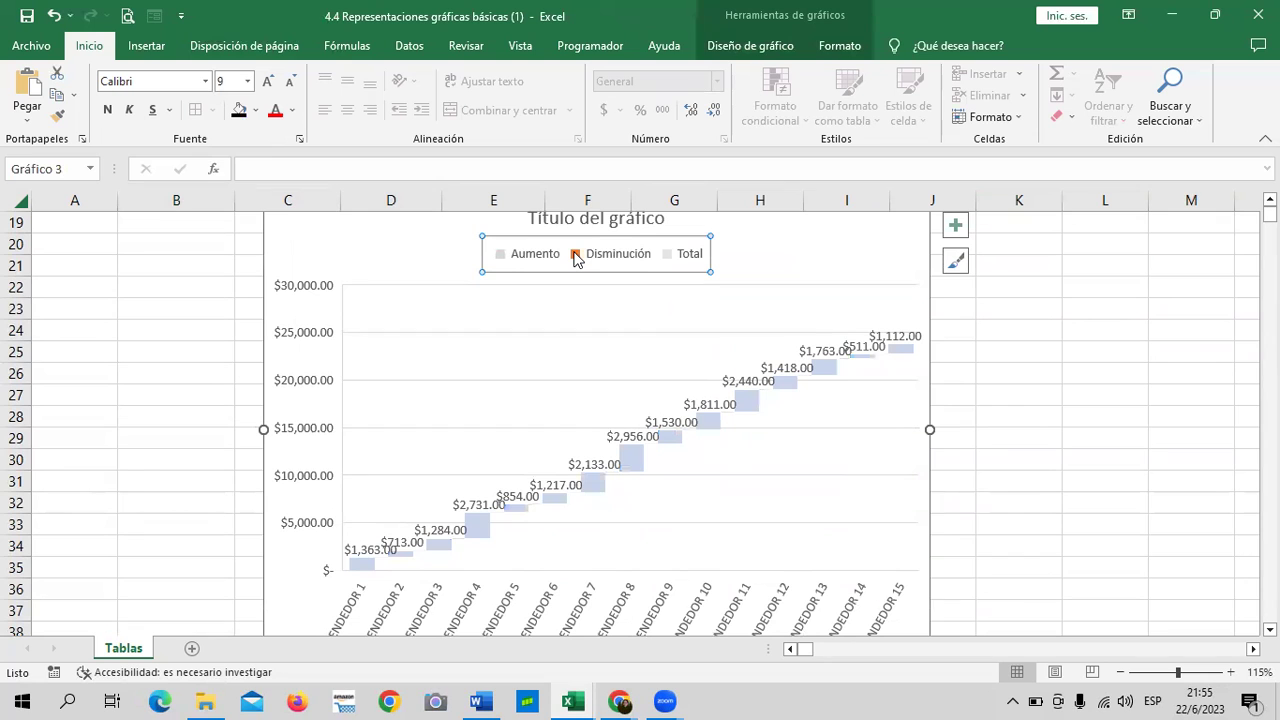
double_click(670, 259)
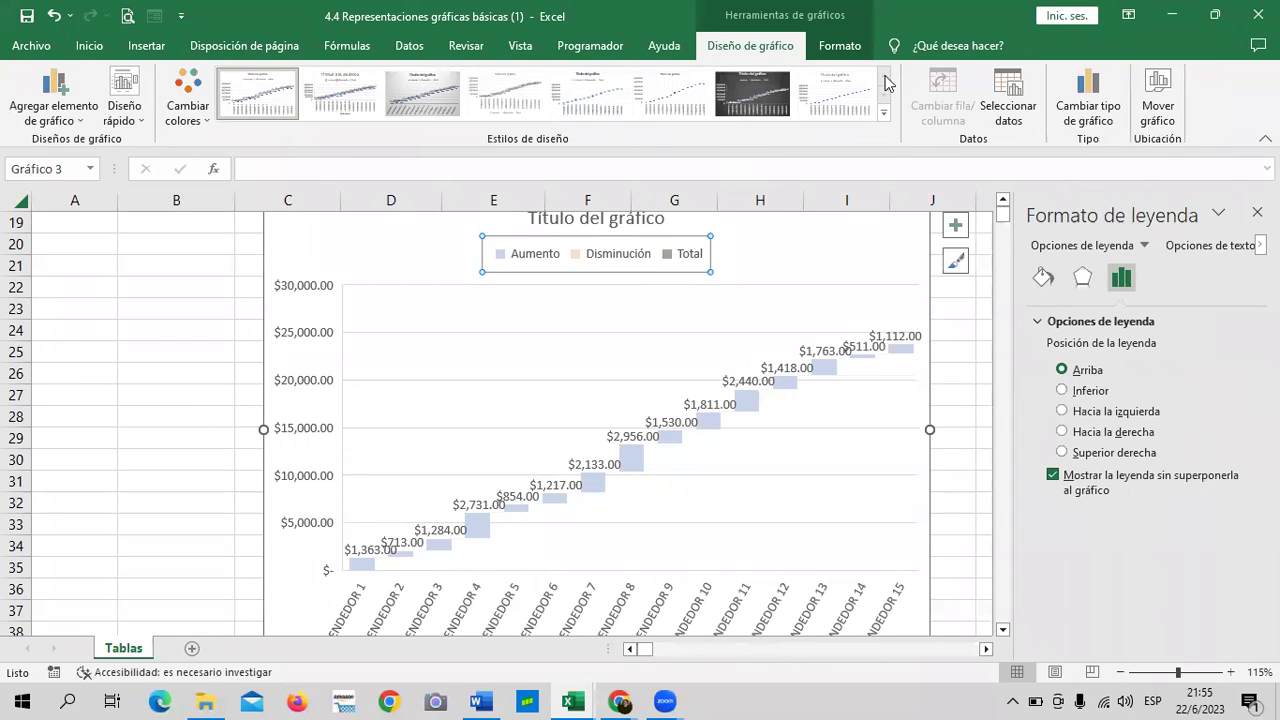
left_click(1010, 97)
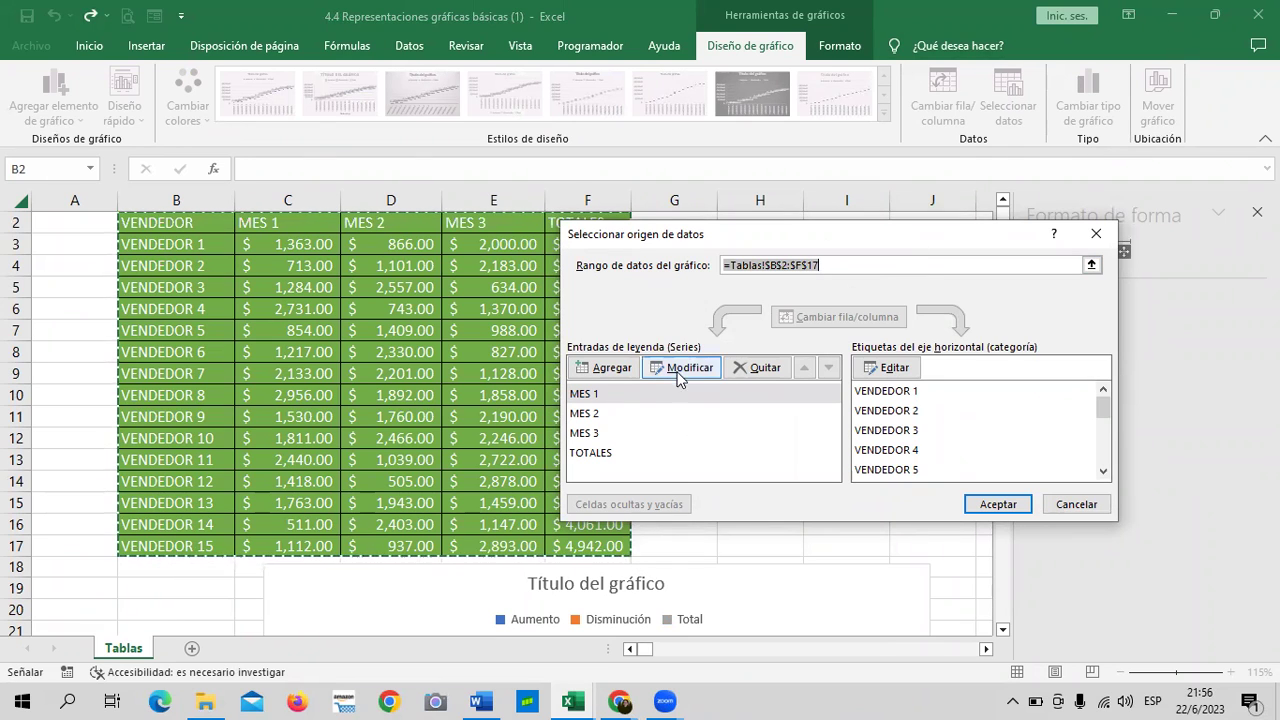
left_click(594, 418)
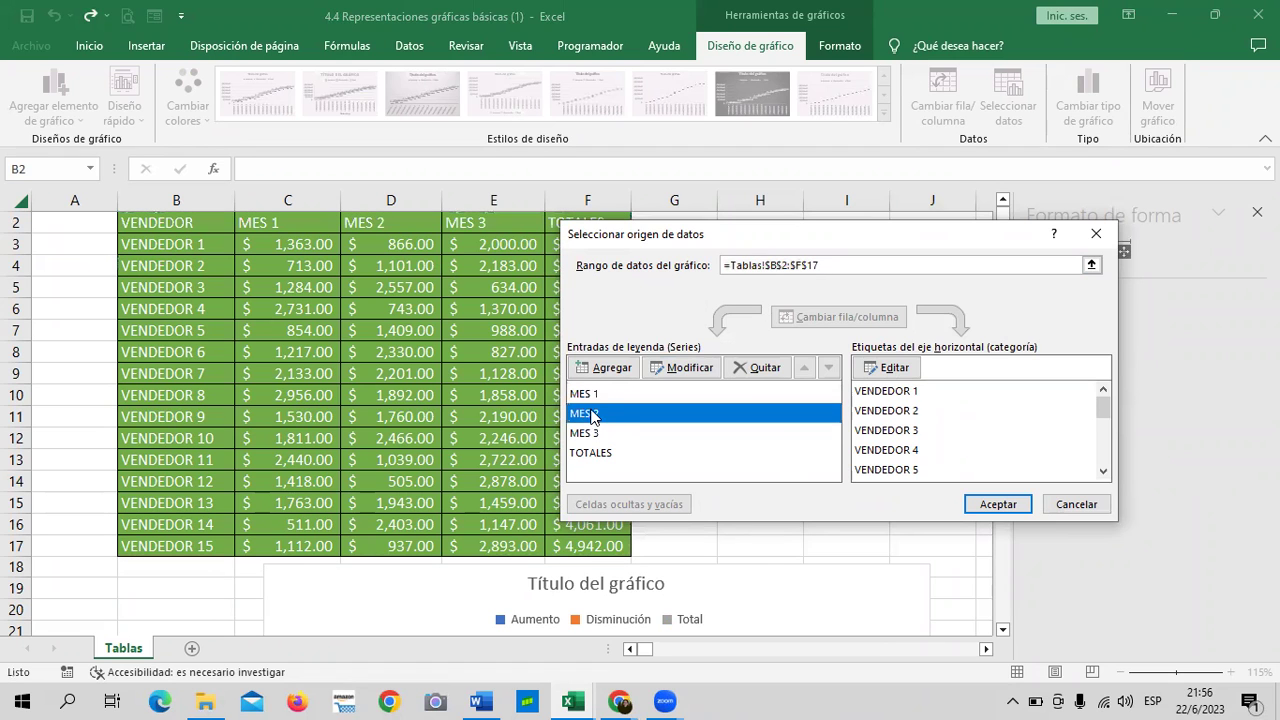
left_click(985, 507)
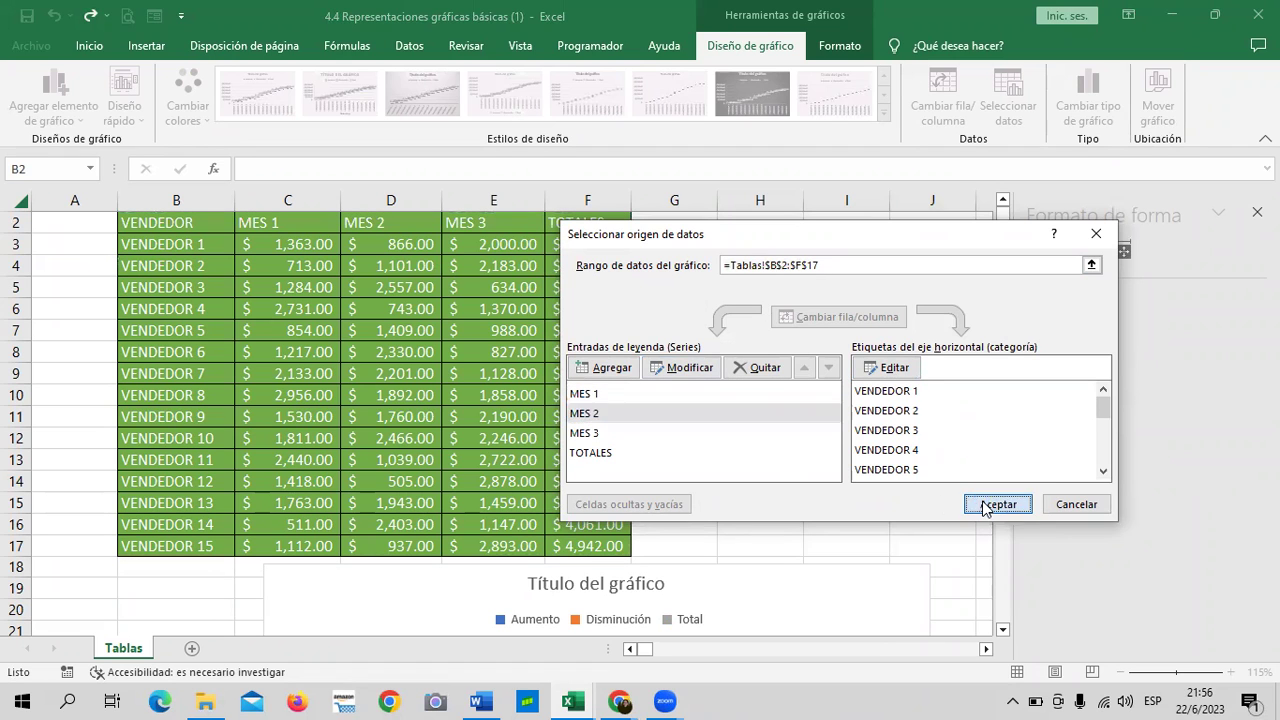
In the chart's data source, add a new empty Serie5 entry.
scroll(728, 457, "down", 4)
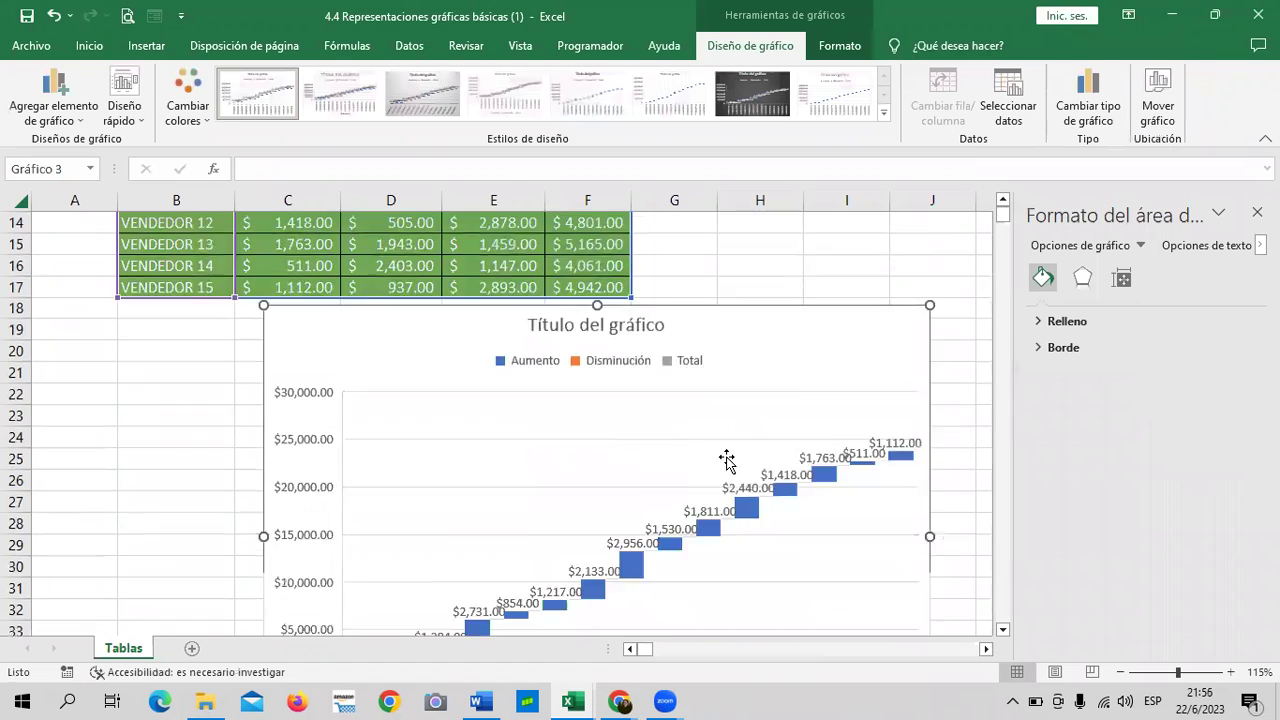
scroll(727, 460, "down", 1)
scroll(727, 460, "down", 2)
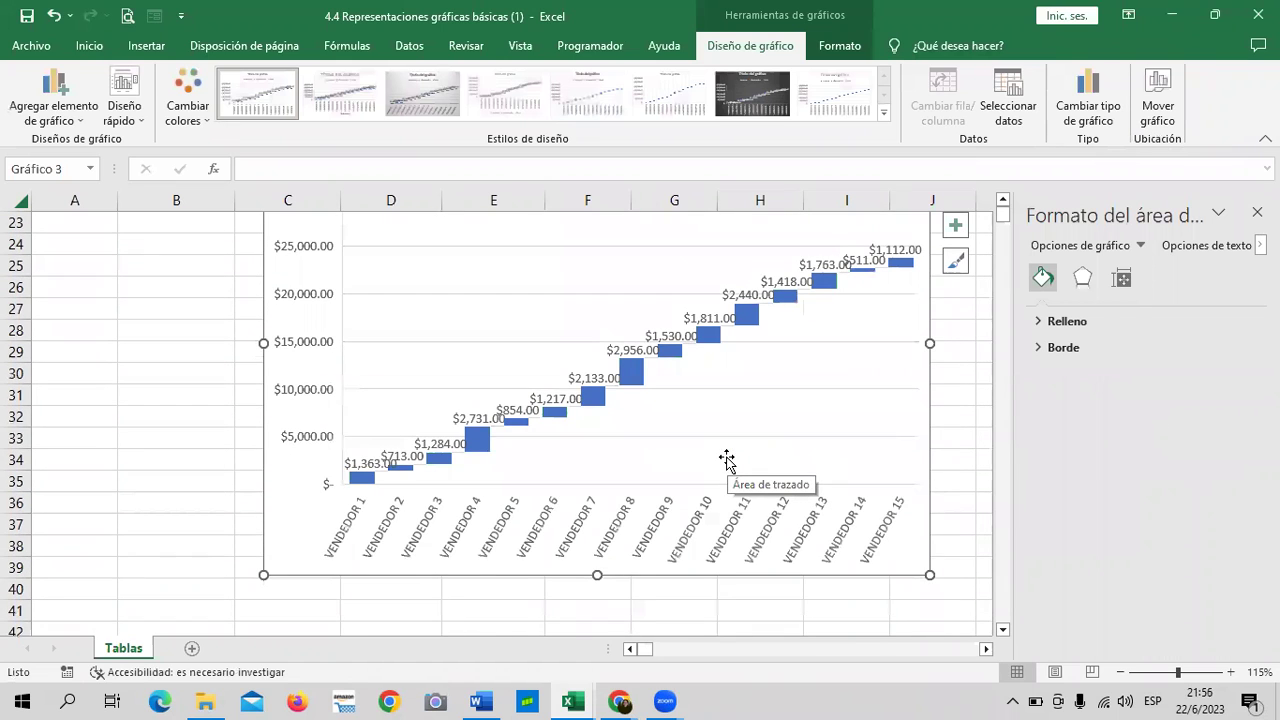
scroll(727, 460, "up", 3)
scroll(727, 460, "up", 2)
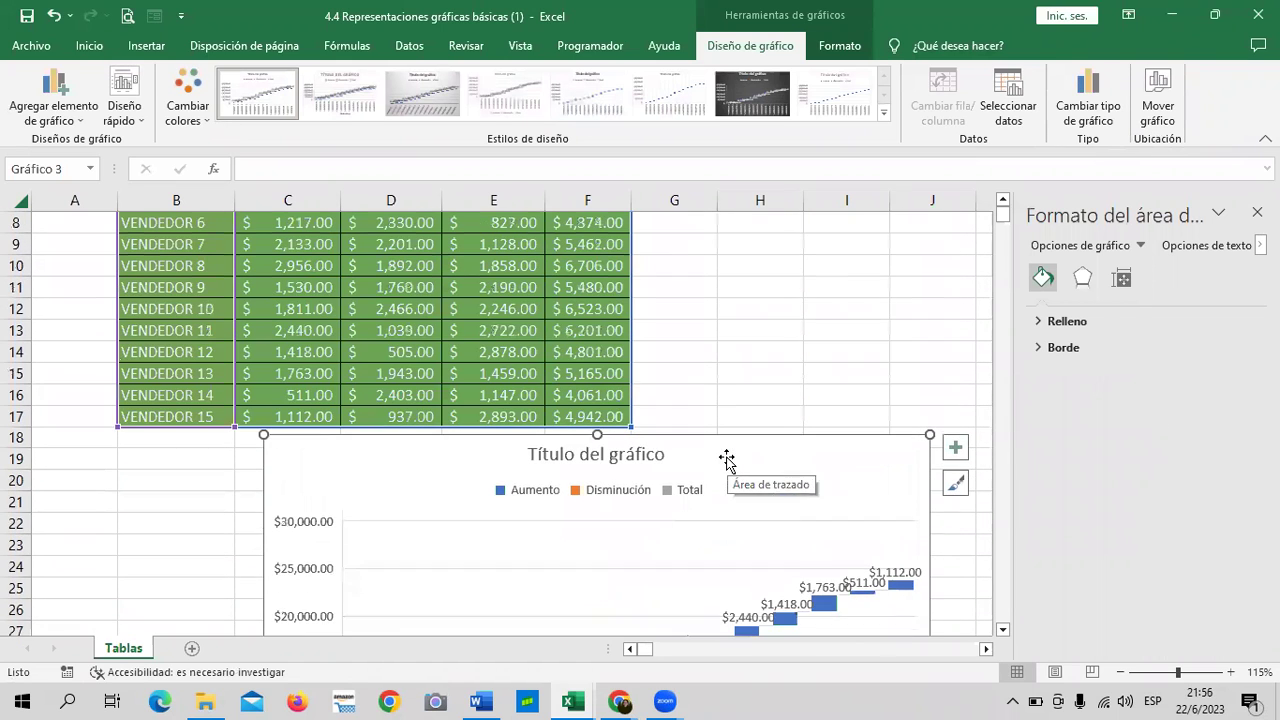
scroll(727, 460, "up", 3)
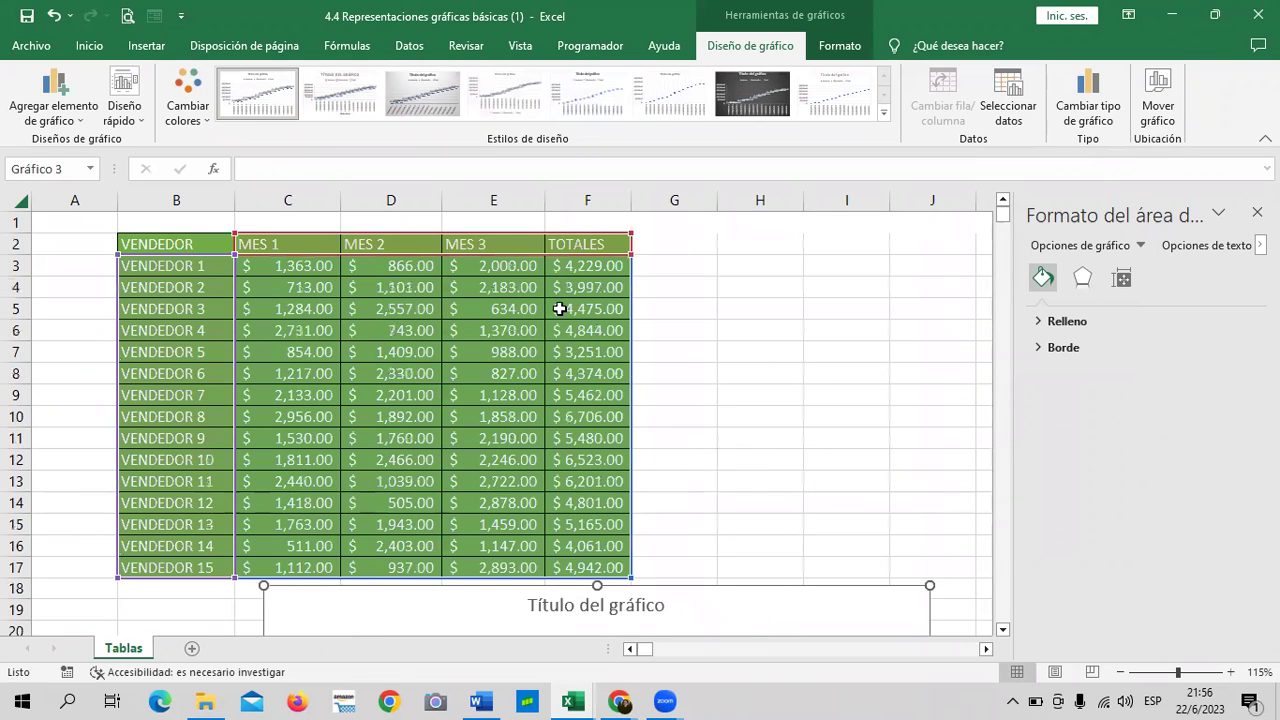
scroll(612, 446, "down", 5)
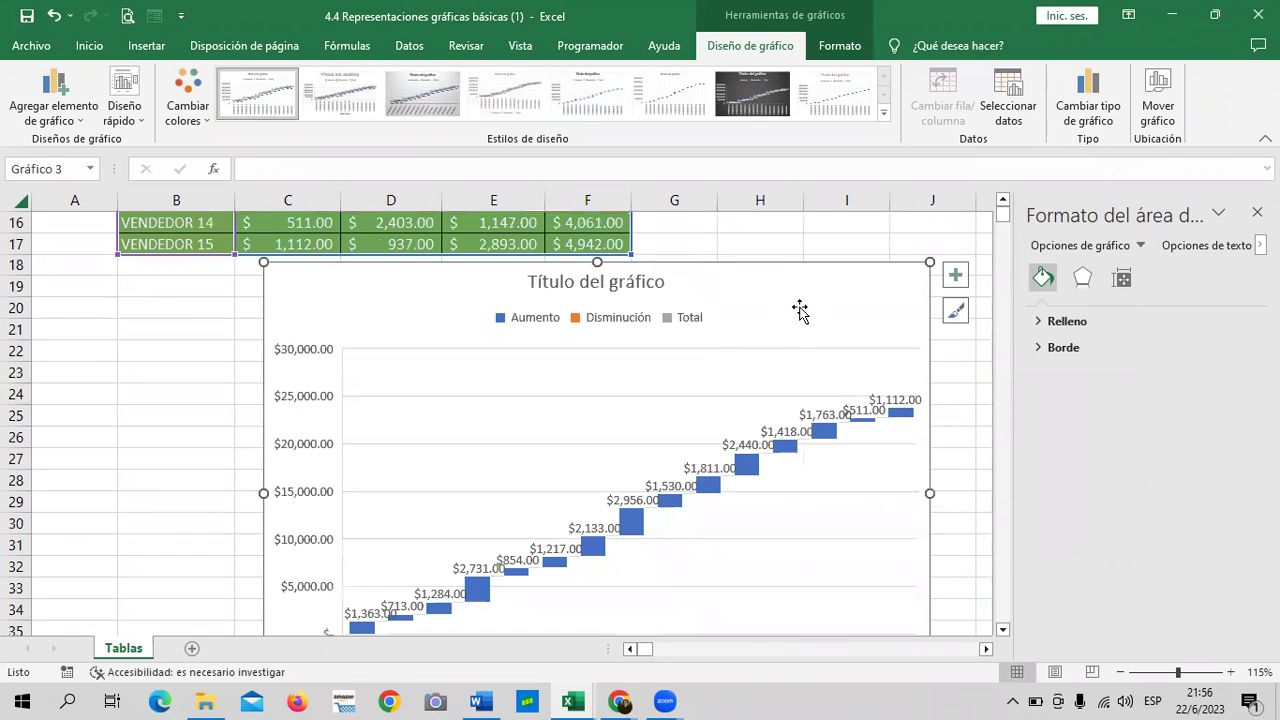
left_click(1008, 100)
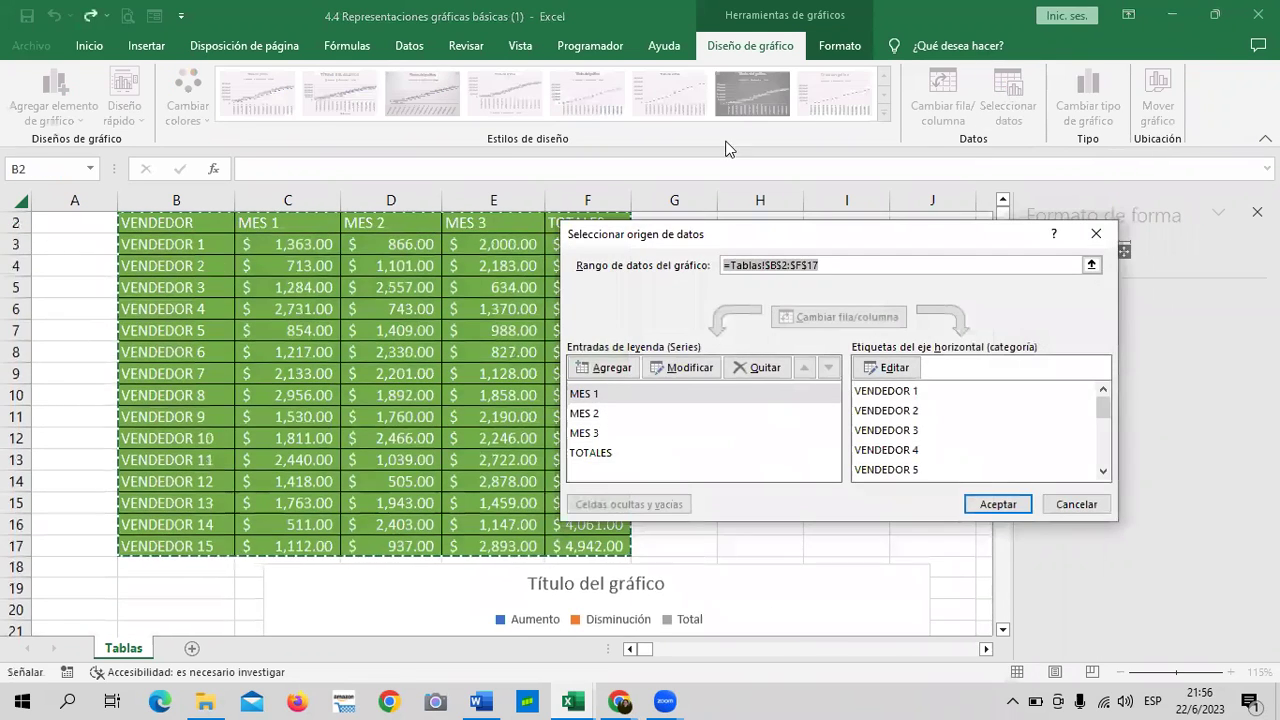
left_click(587, 400)
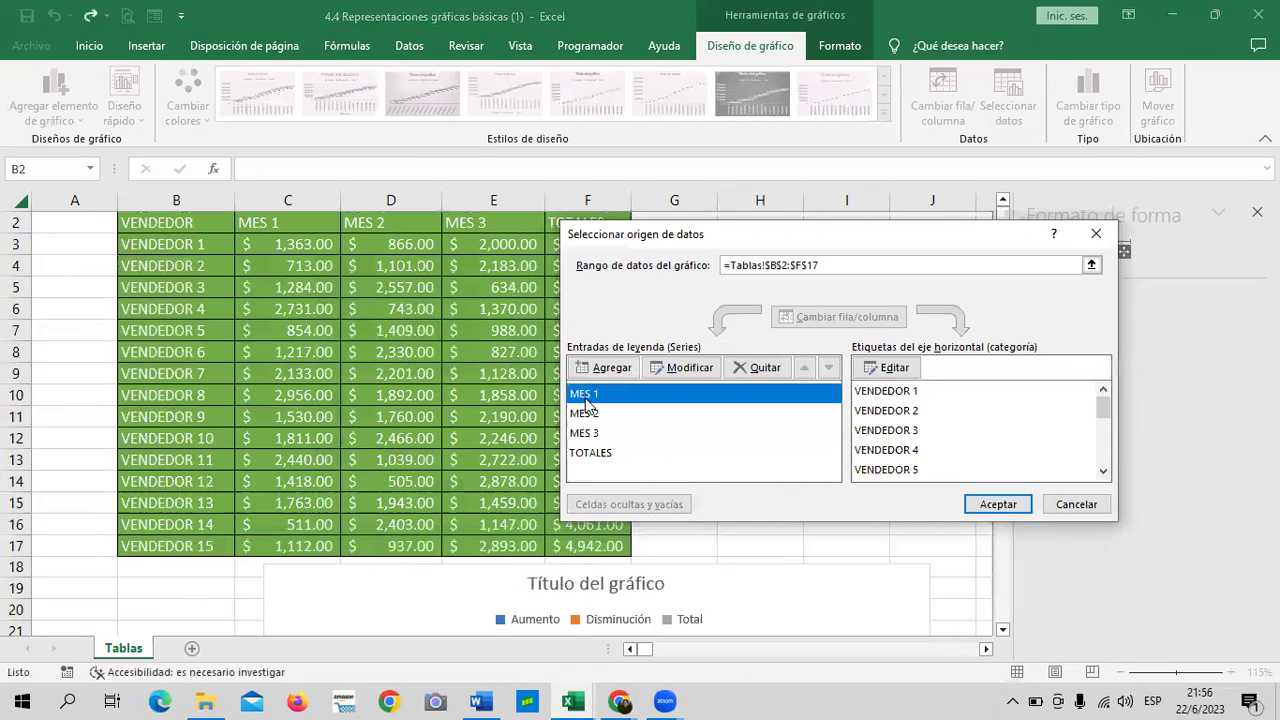
left_click(603, 368)
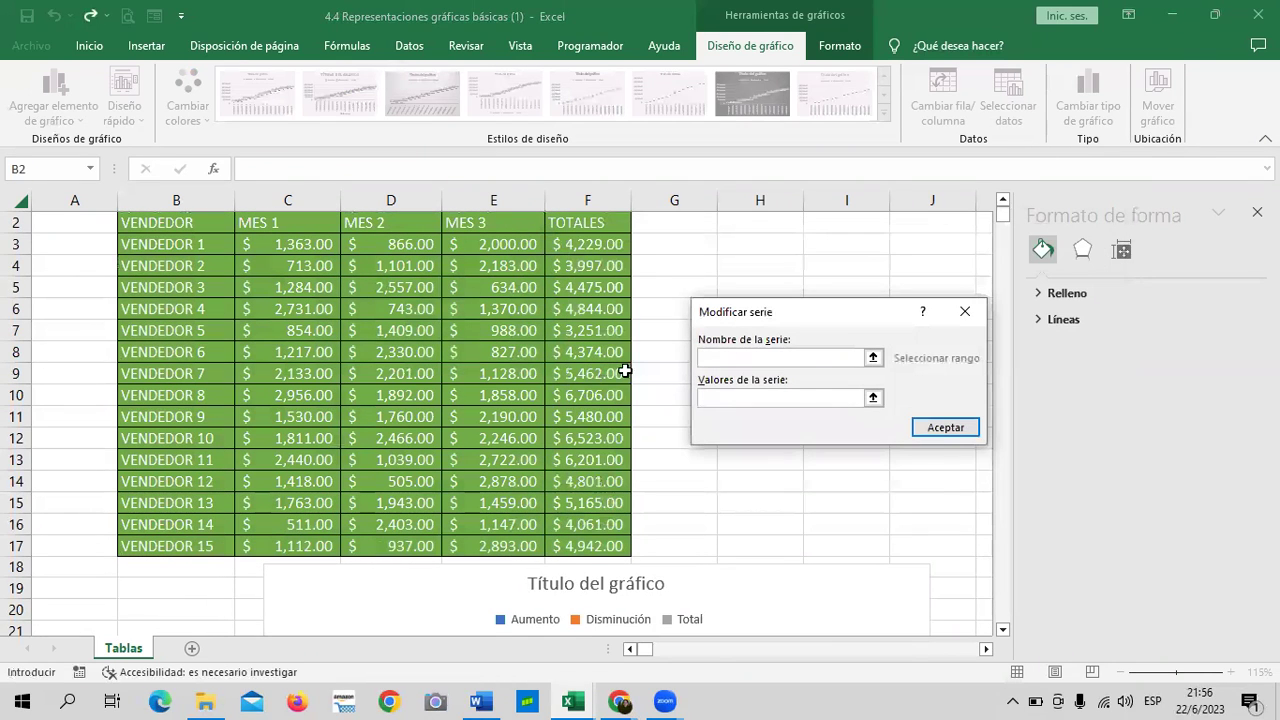
left_click(942, 430)
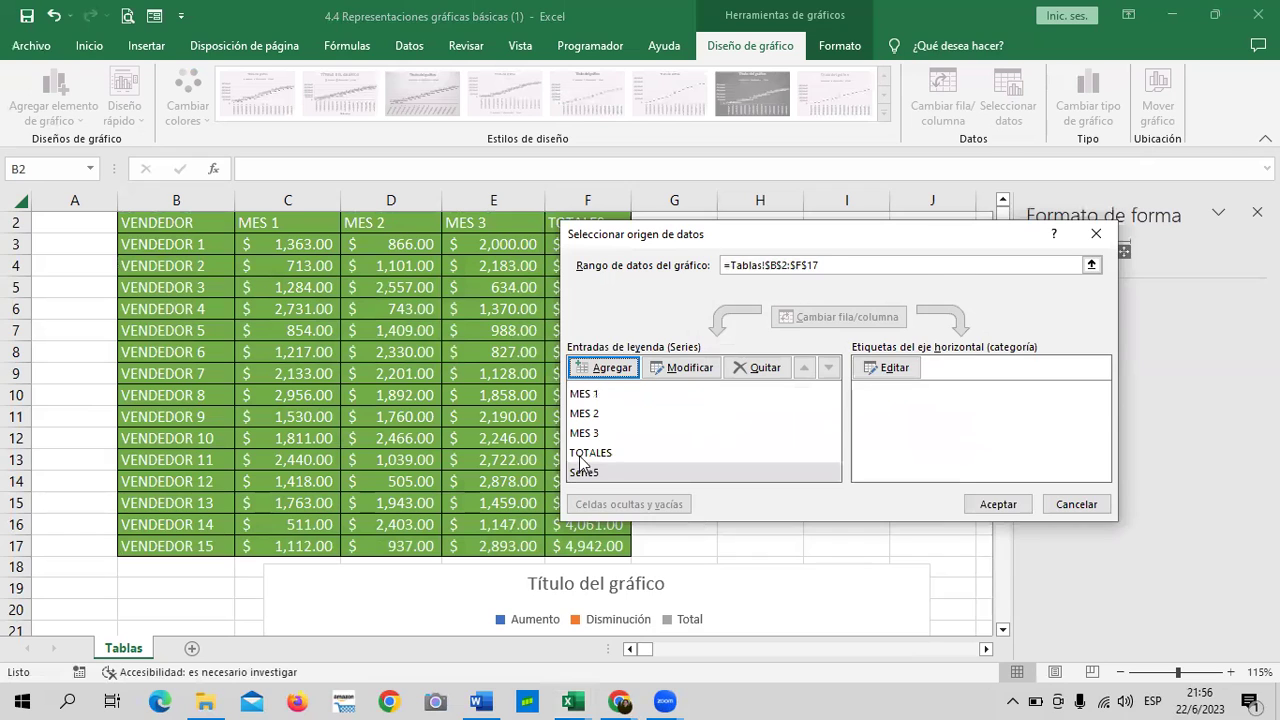
Review the TOTALES, MES 1 and MES 3 series entries and accept the data source changes.
left_click(588, 455)
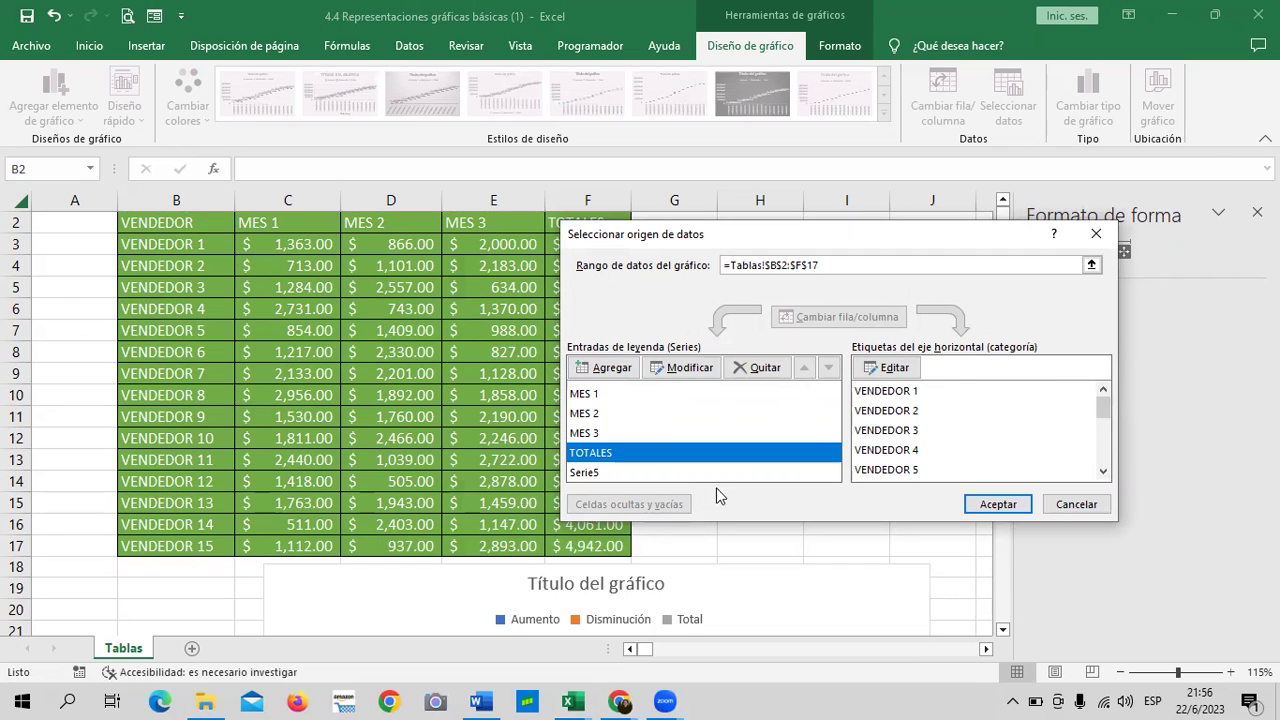
left_click(590, 474)
left_click(590, 456)
left_click(585, 418)
left_click(583, 396)
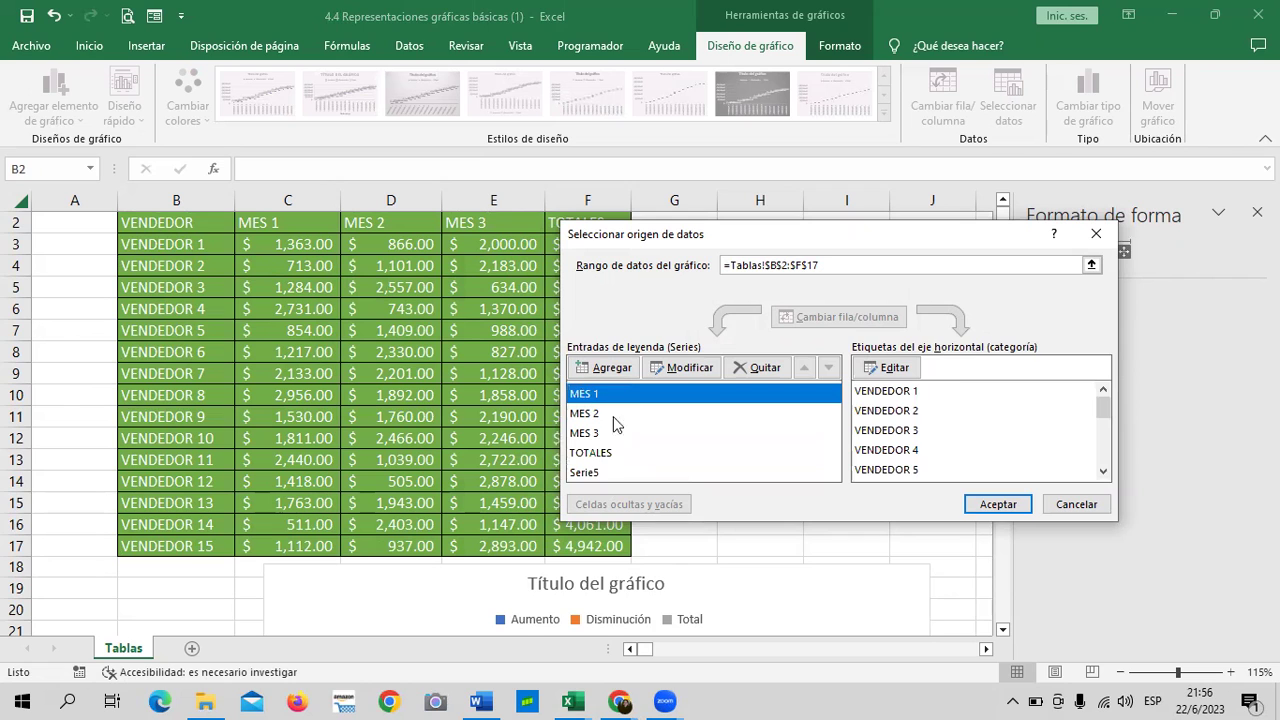
left_click(665, 436)
left_click(592, 454)
left_click(596, 433)
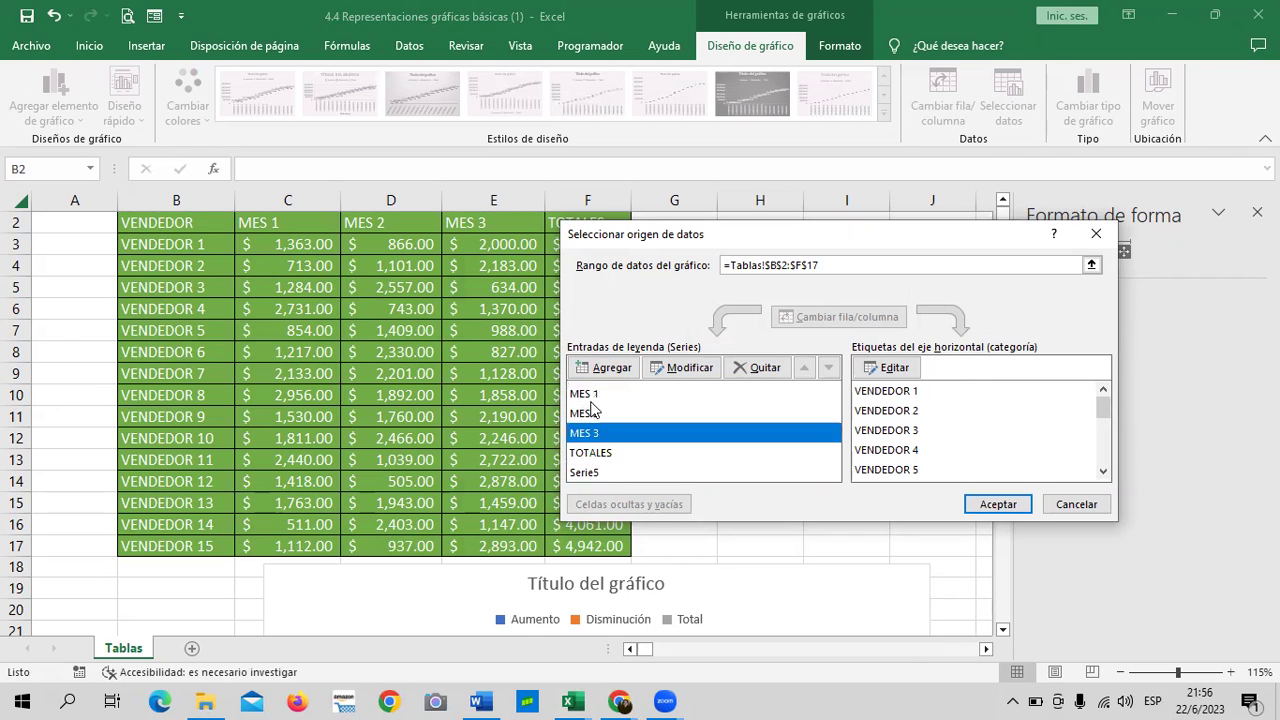
left_click(594, 395)
left_click(997, 505)
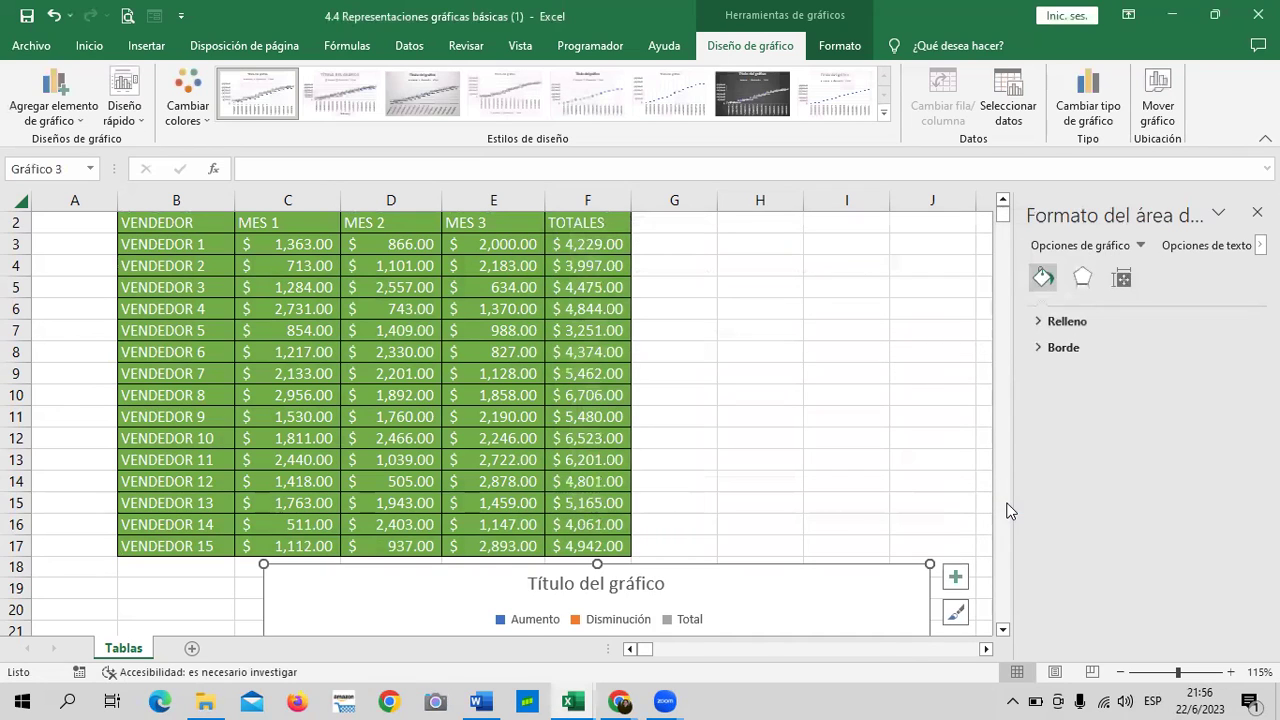
Select the chart legend, then deselect the chart by picking an empty cell.
scroll(835, 415, "down", 2)
scroll(823, 420, "down", 4)
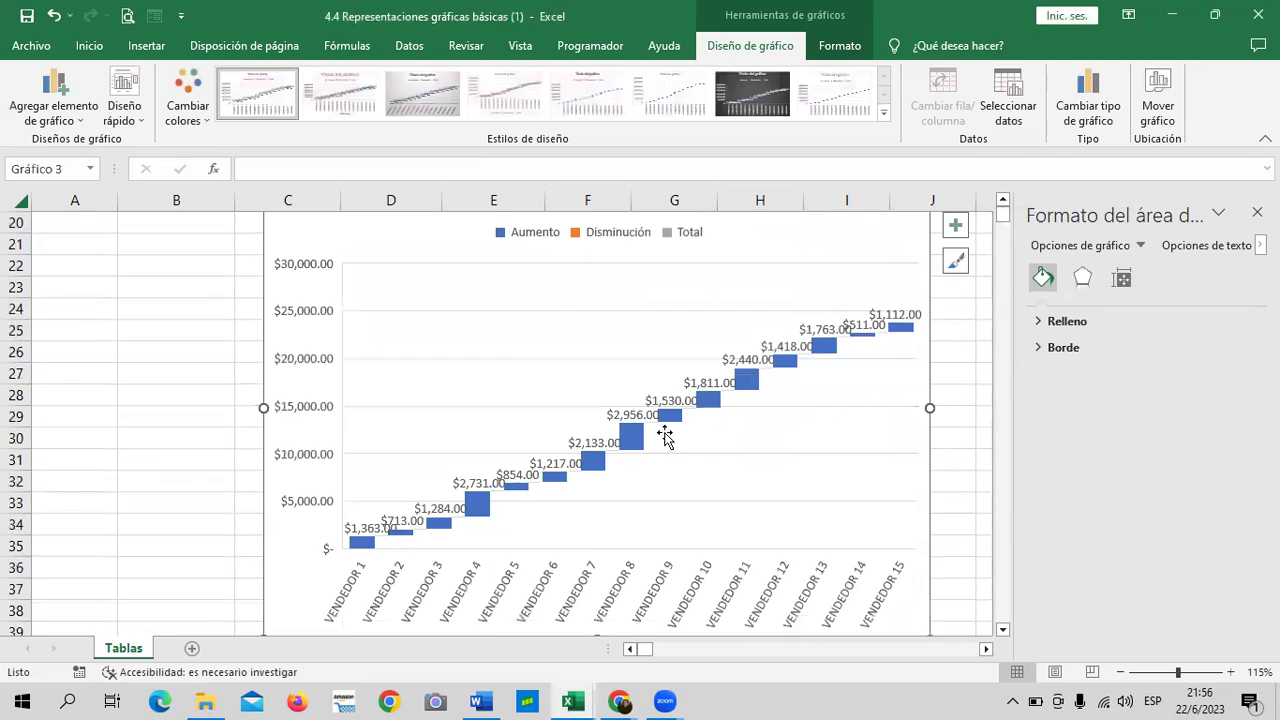
left_click(512, 237)
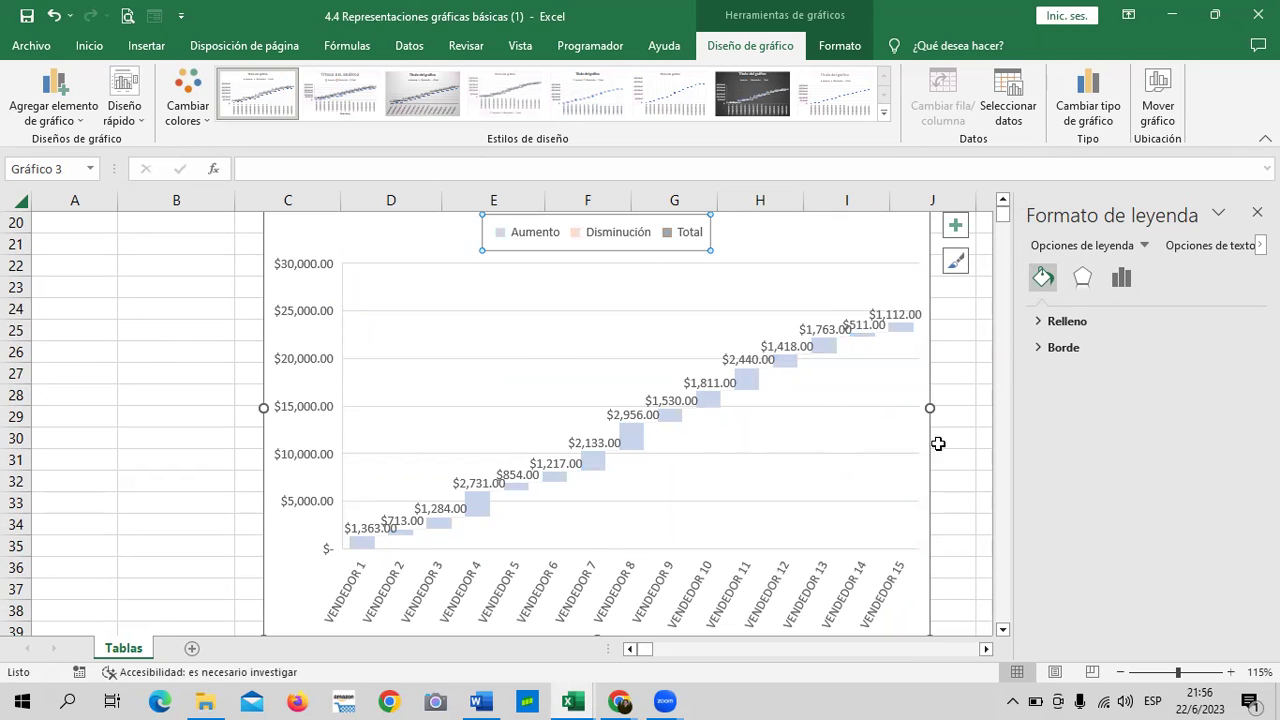
left_click(958, 476)
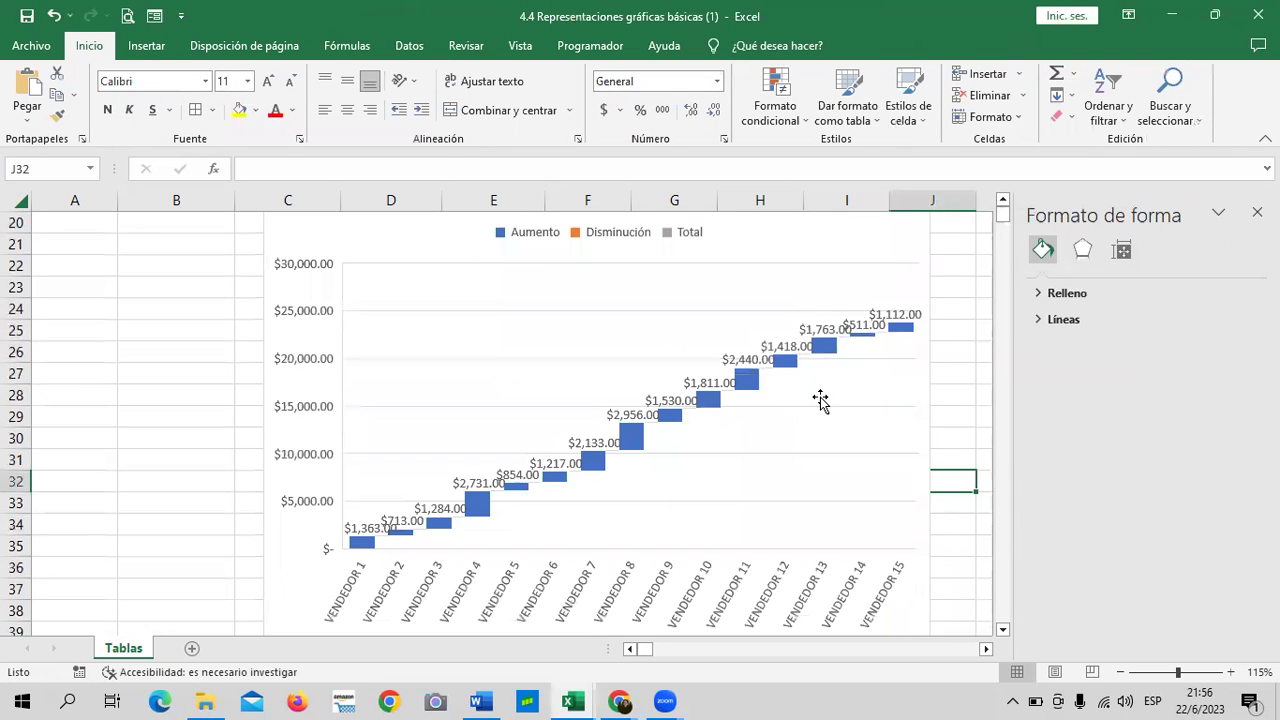
scroll(809, 403, "down", 2)
scroll(809, 405, "up", 2)
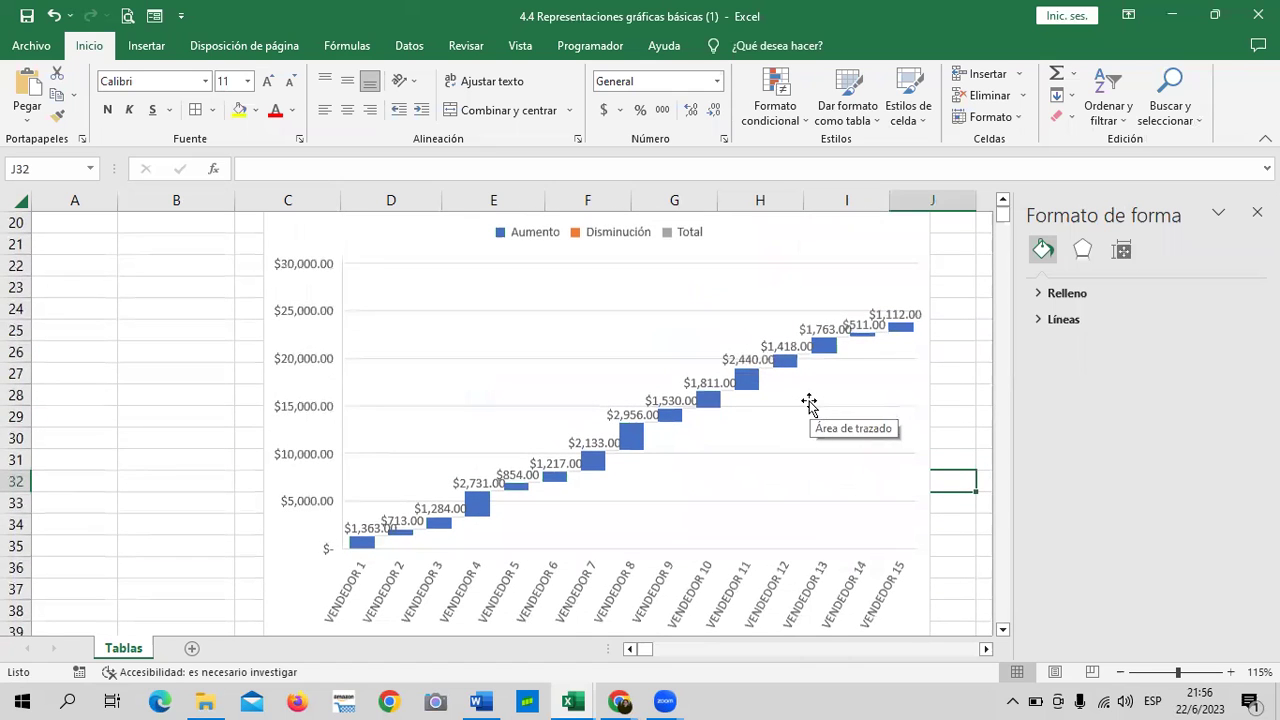
scroll(483, 500, "up", 3)
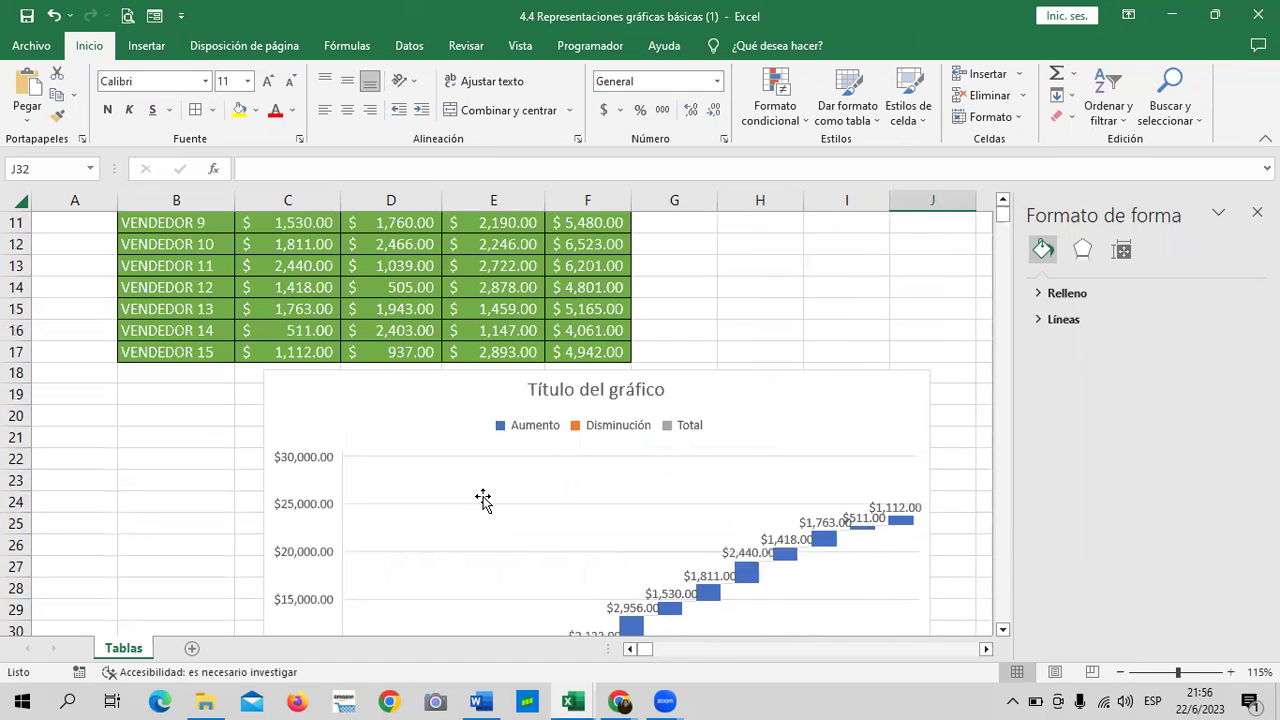
scroll(483, 500, "up", 3)
scroll(484, 497, "down", 4)
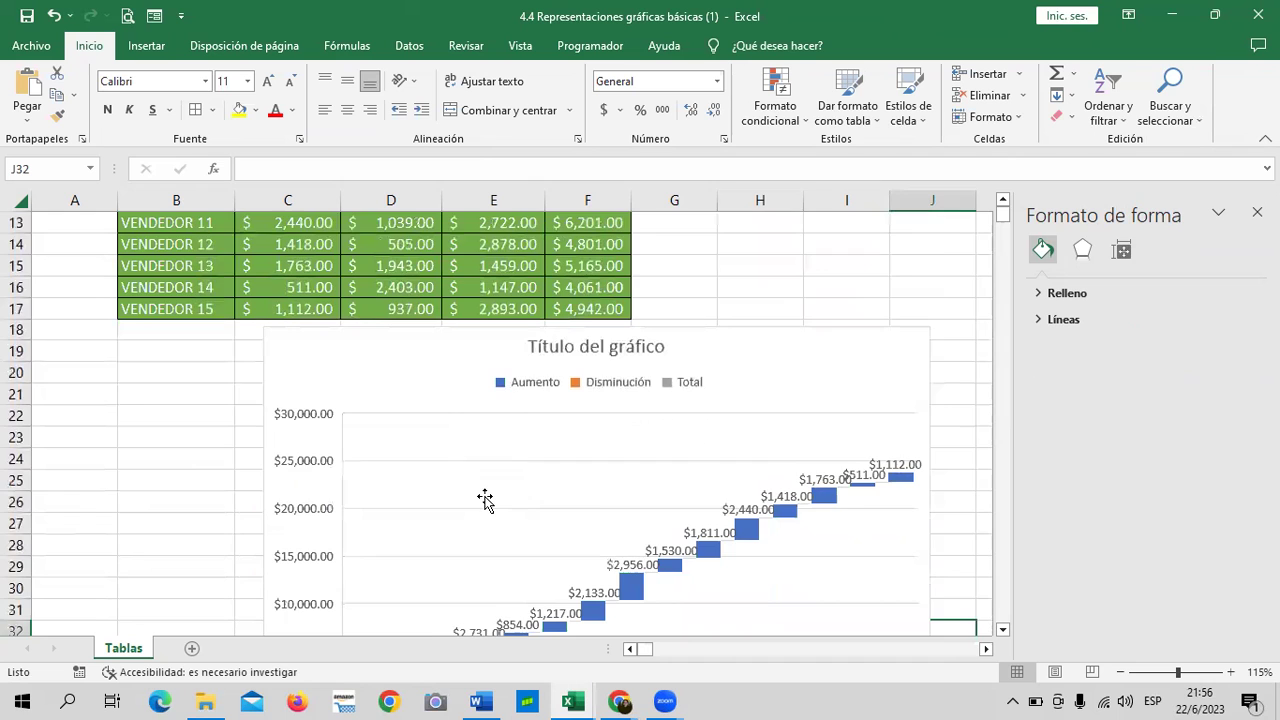
scroll(484, 497, "down", 1)
scroll(484, 497, "down", 2)
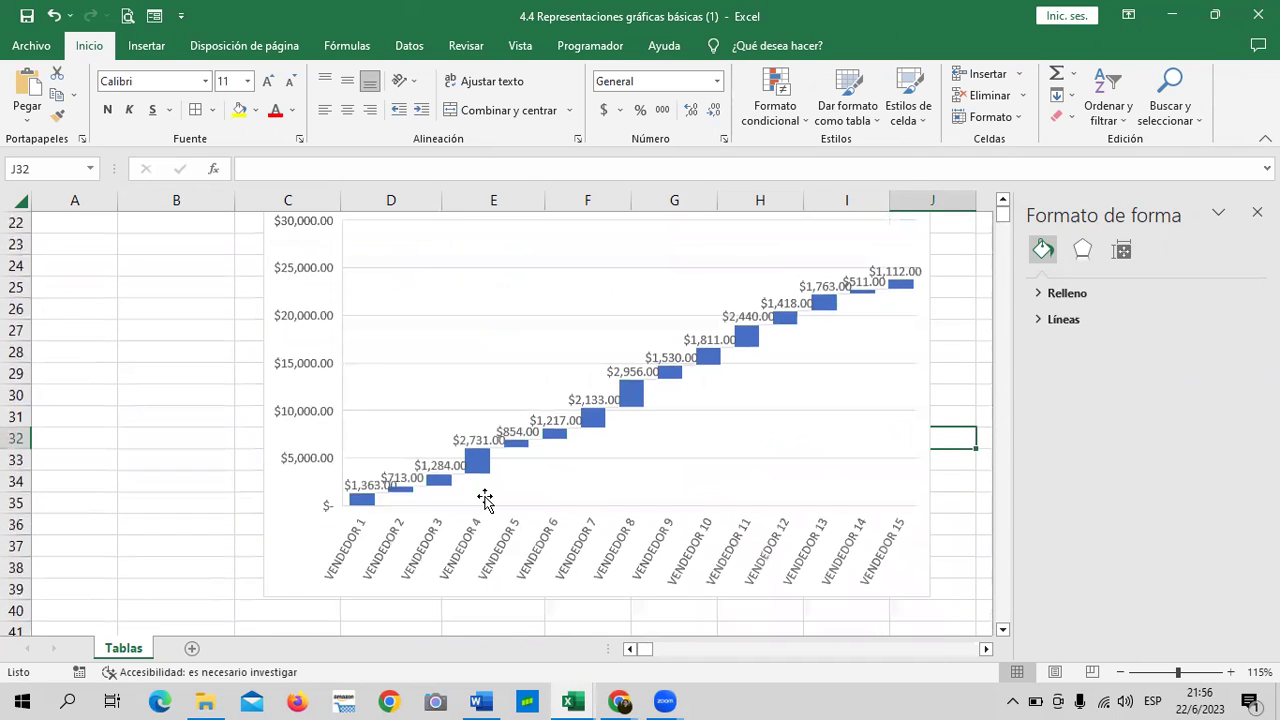
left_click(363, 499)
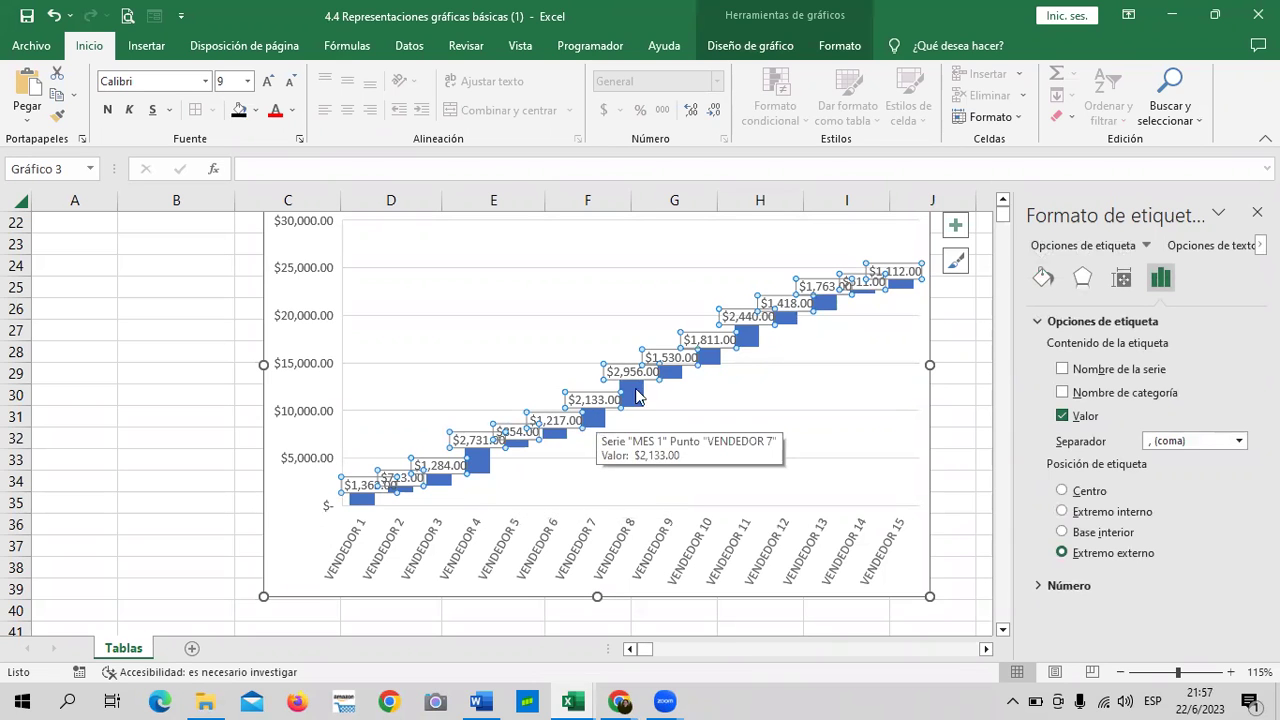
scroll(690, 378, "up", 3)
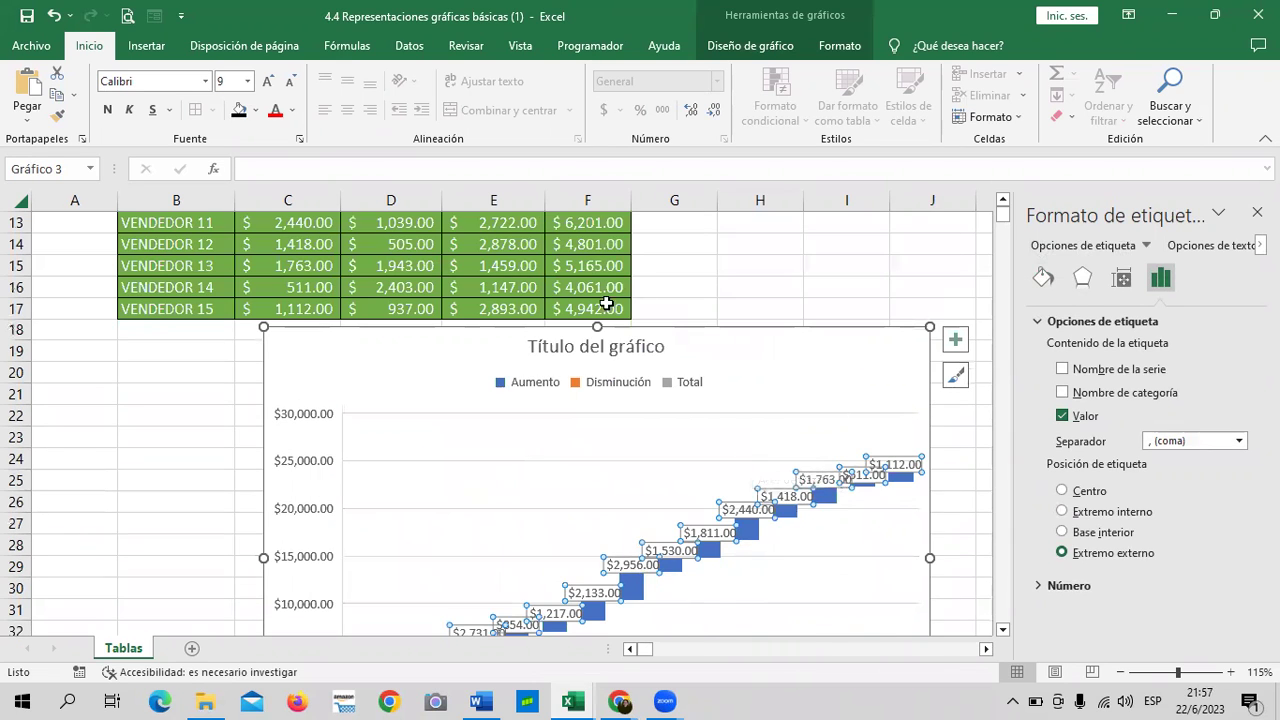
scroll(671, 397, "up", 1)
scroll(827, 361, "down", 2)
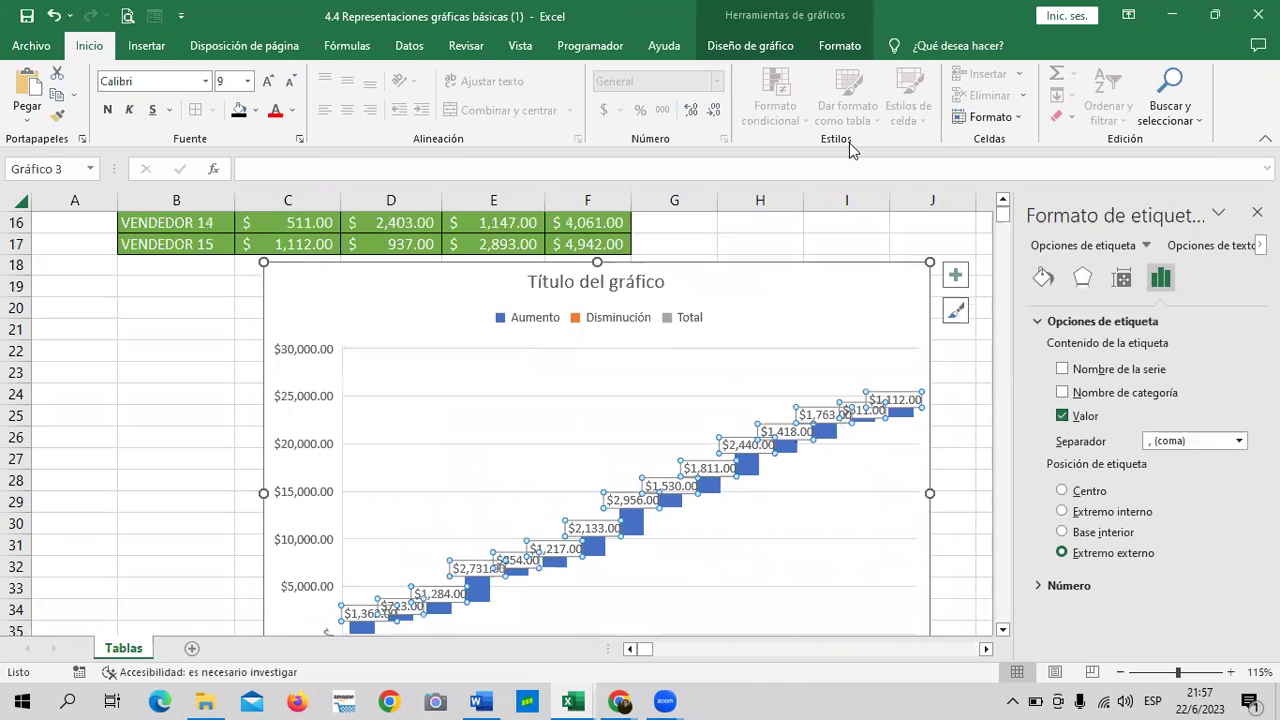
left_click(818, 271)
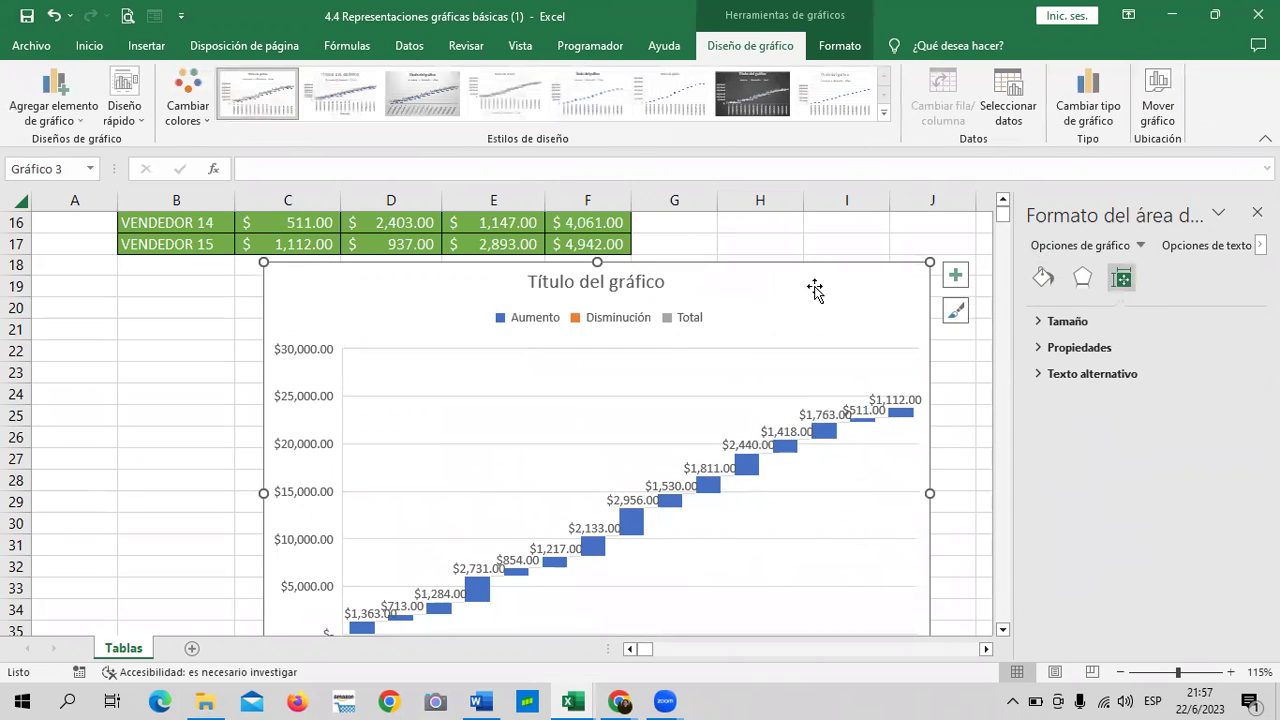
left_click(1012, 95)
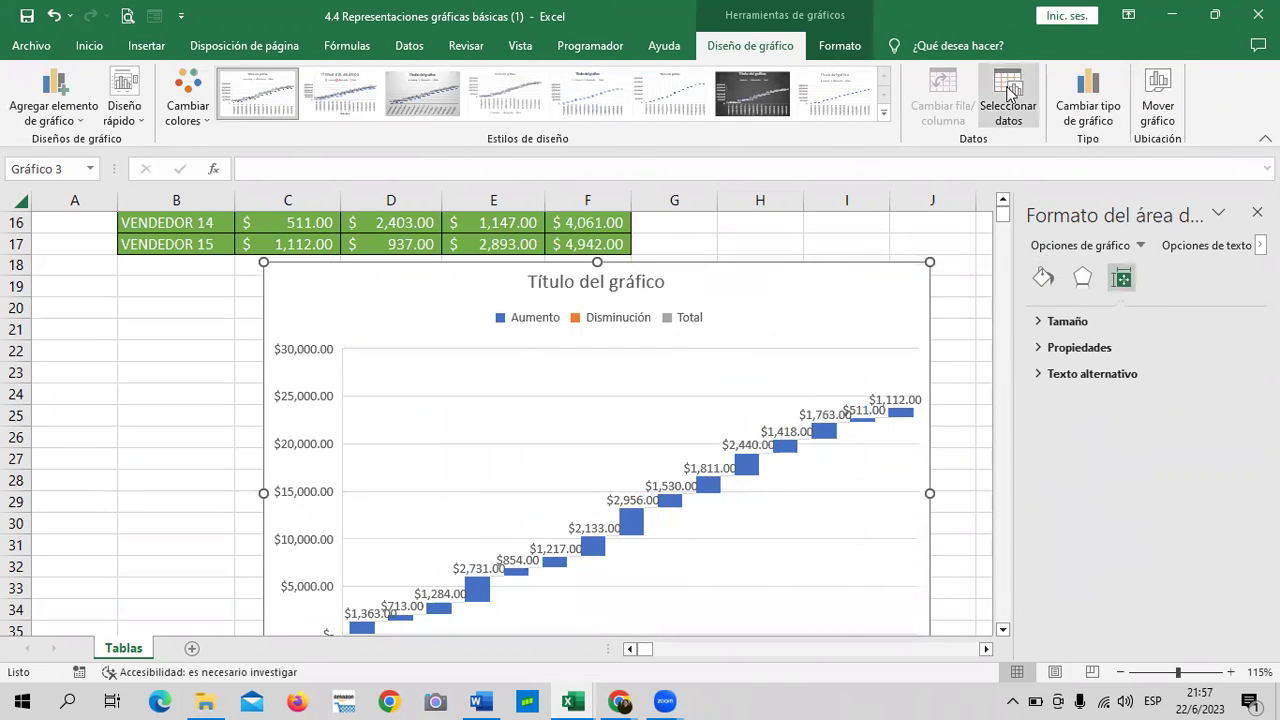
left_click(592, 434)
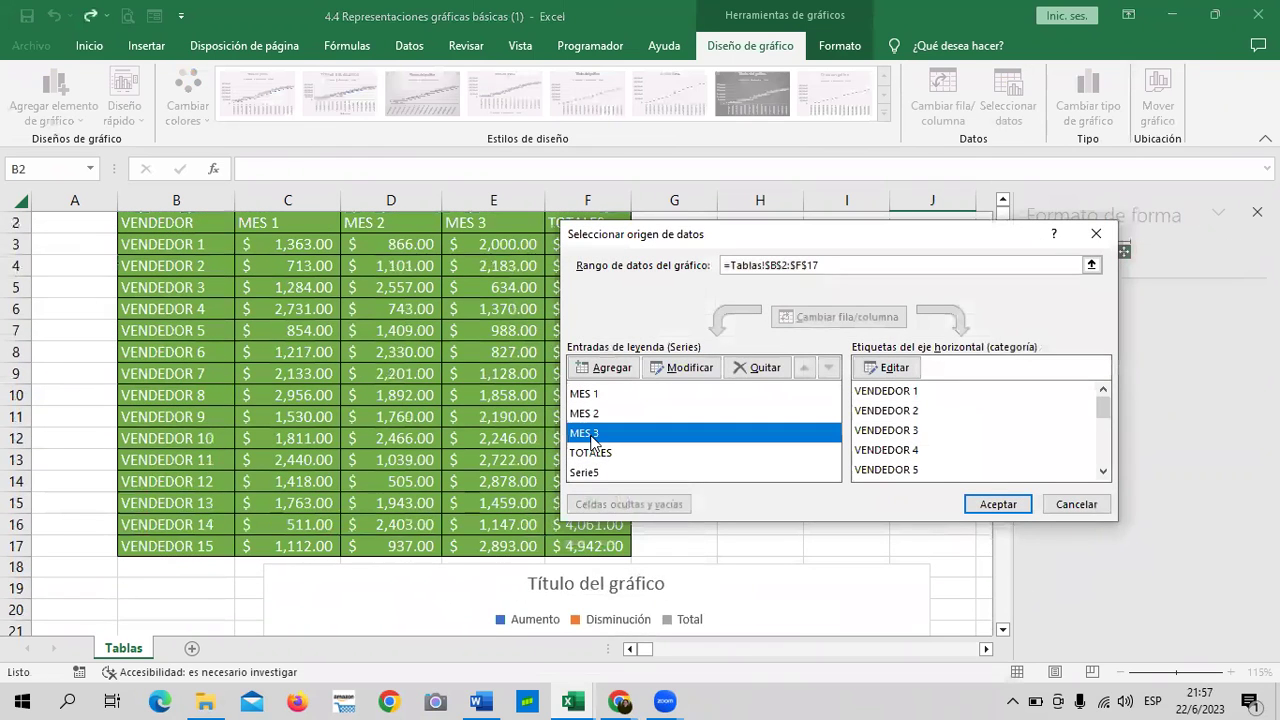
left_click(1020, 503)
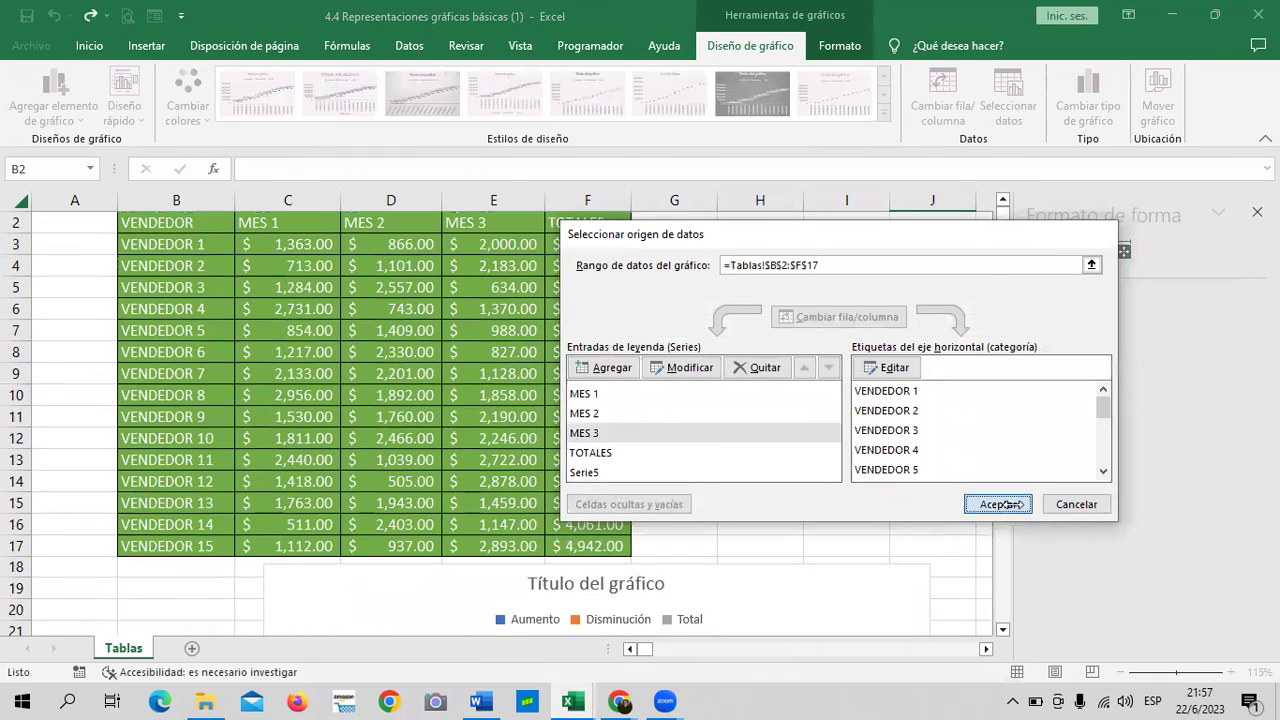
scroll(781, 457, "down", 2)
scroll(781, 457, "down", 4)
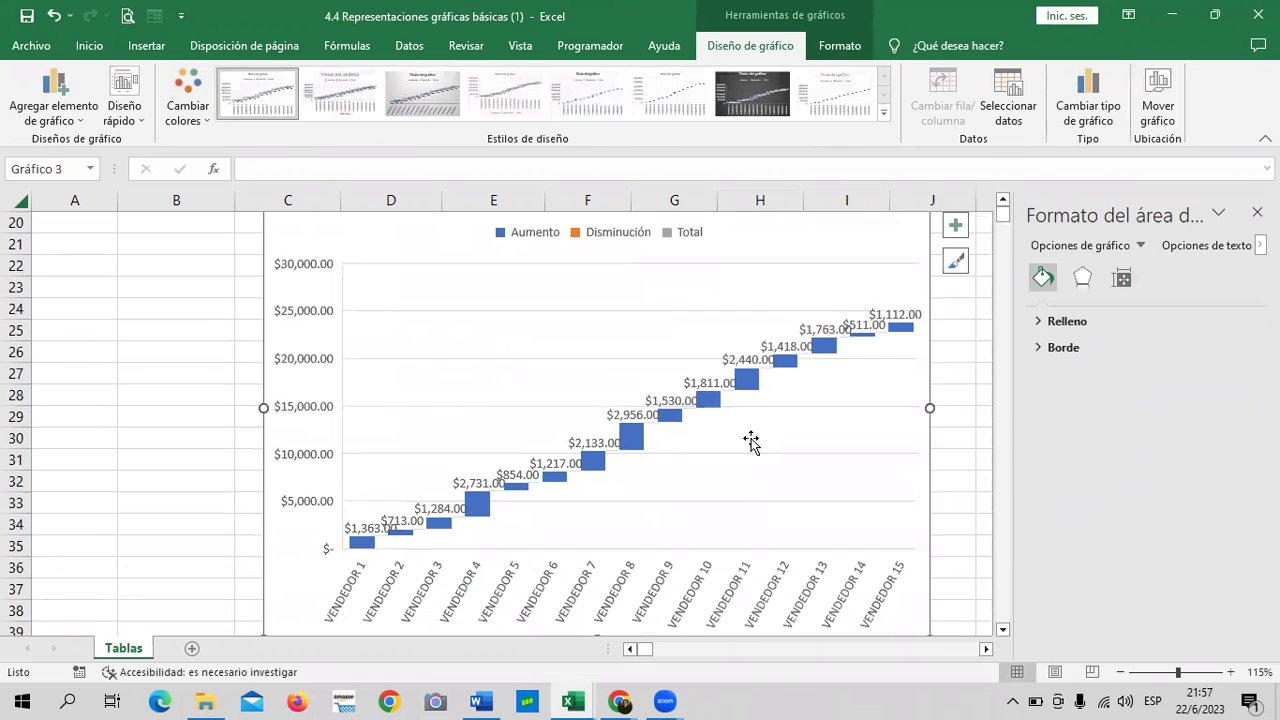
left_click(757, 385)
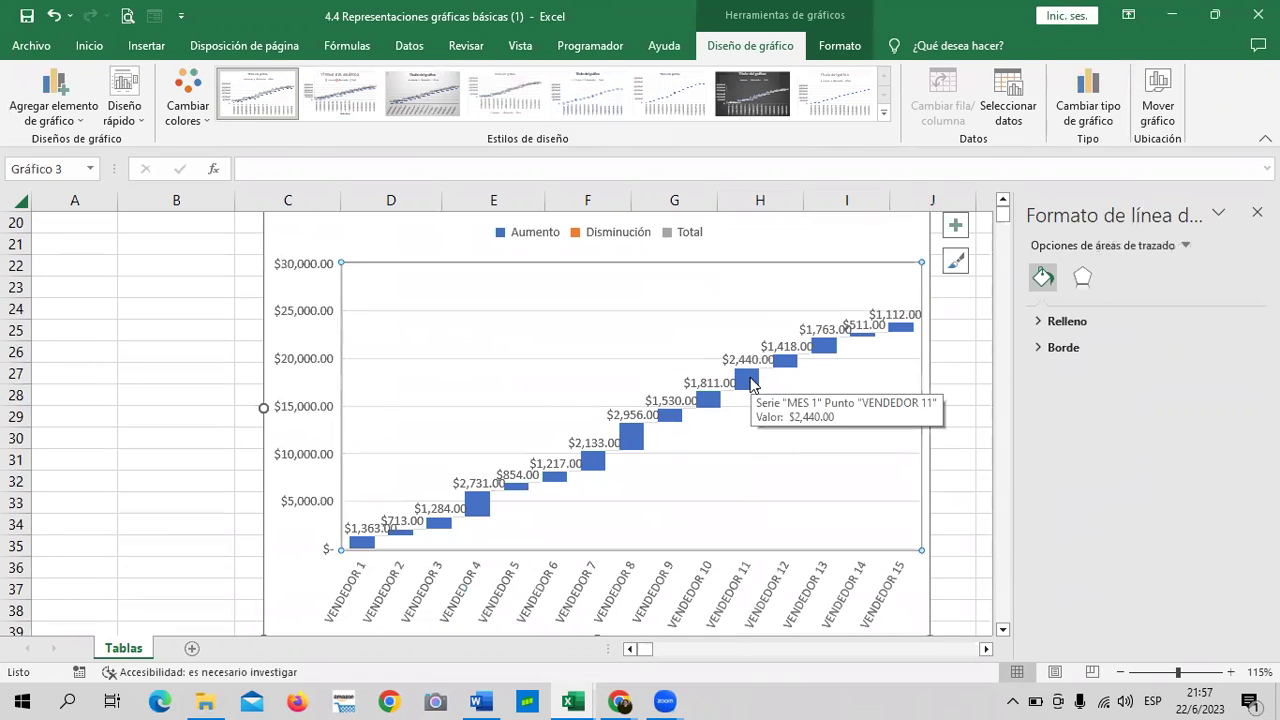
left_click(819, 347)
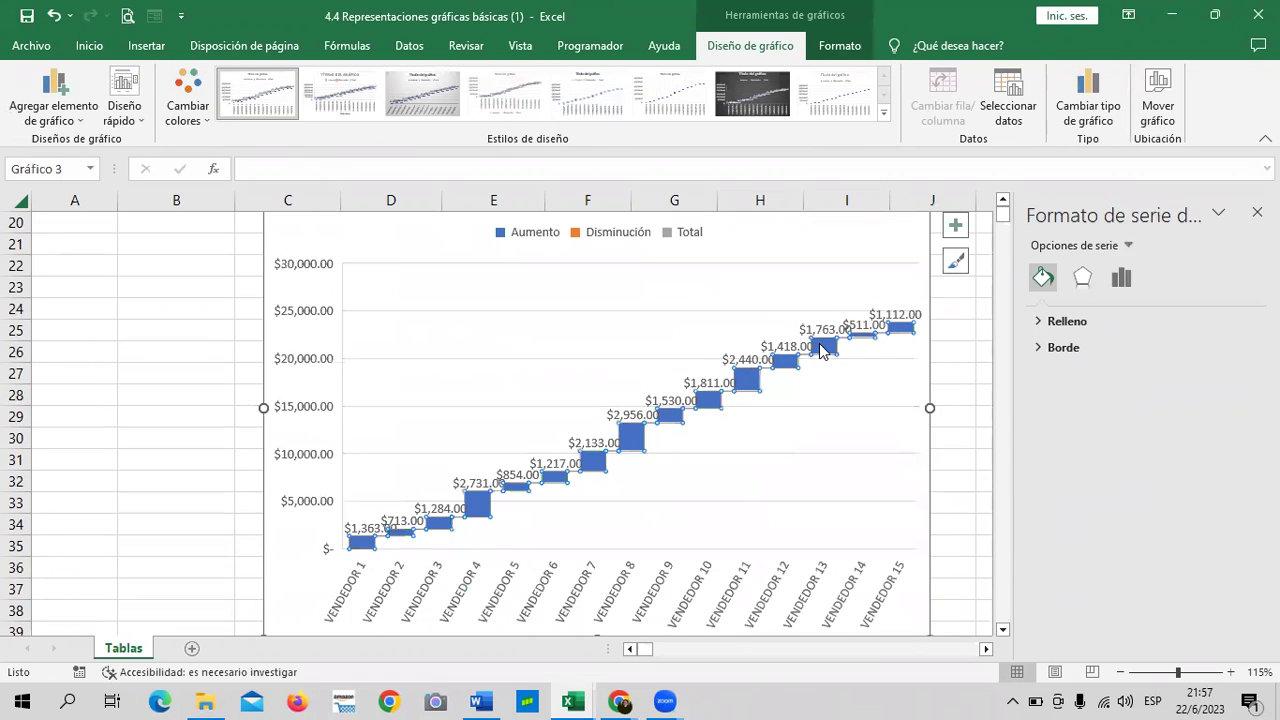
mouse_move(784, 361)
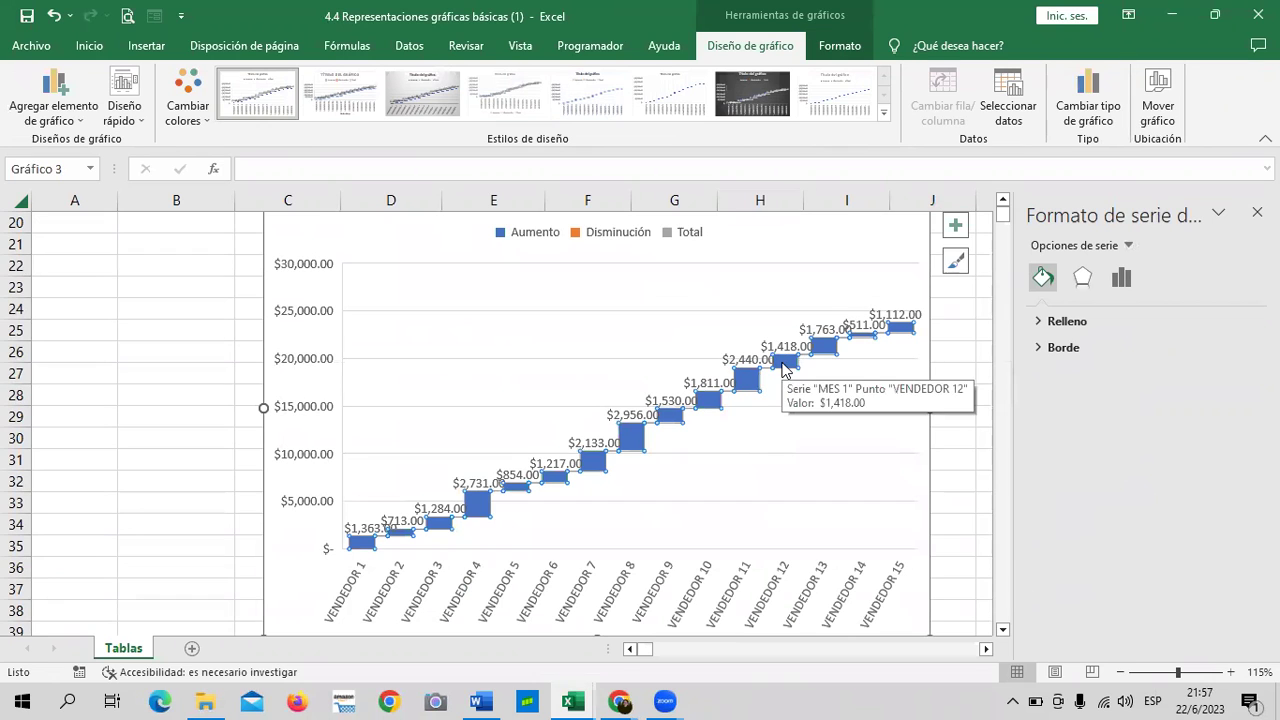
left_click(752, 384)
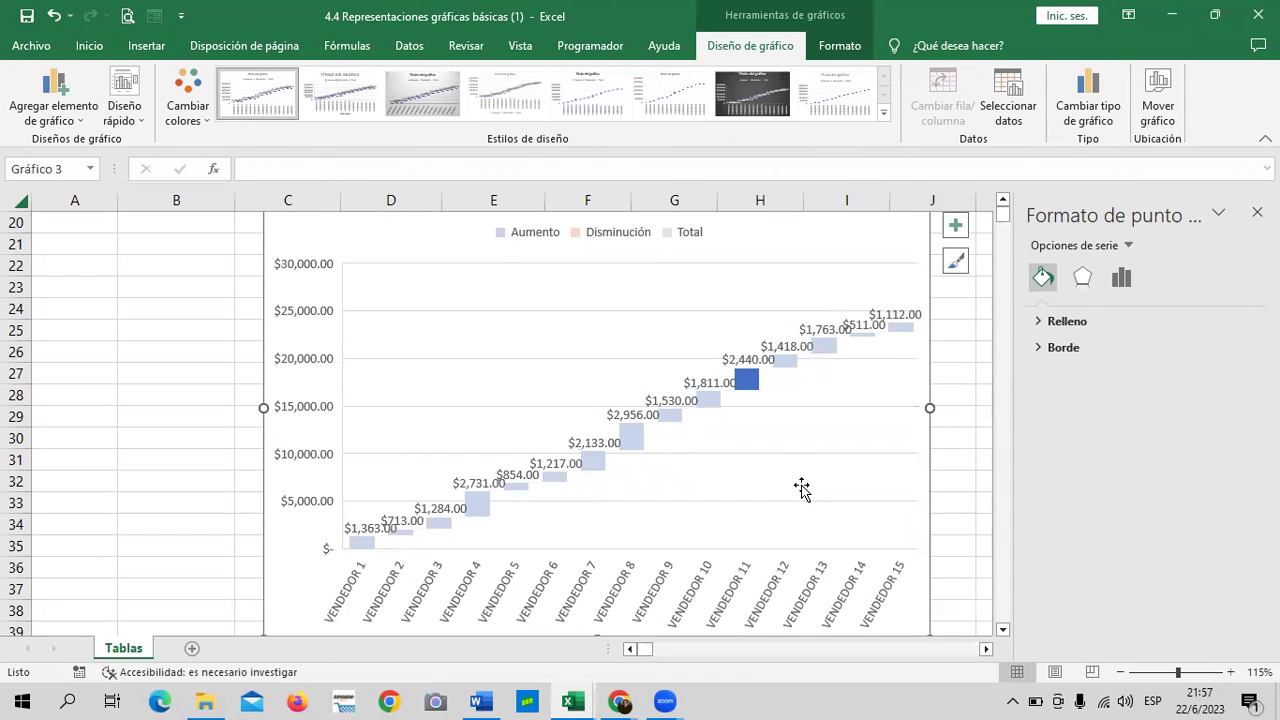
left_click(752, 388)
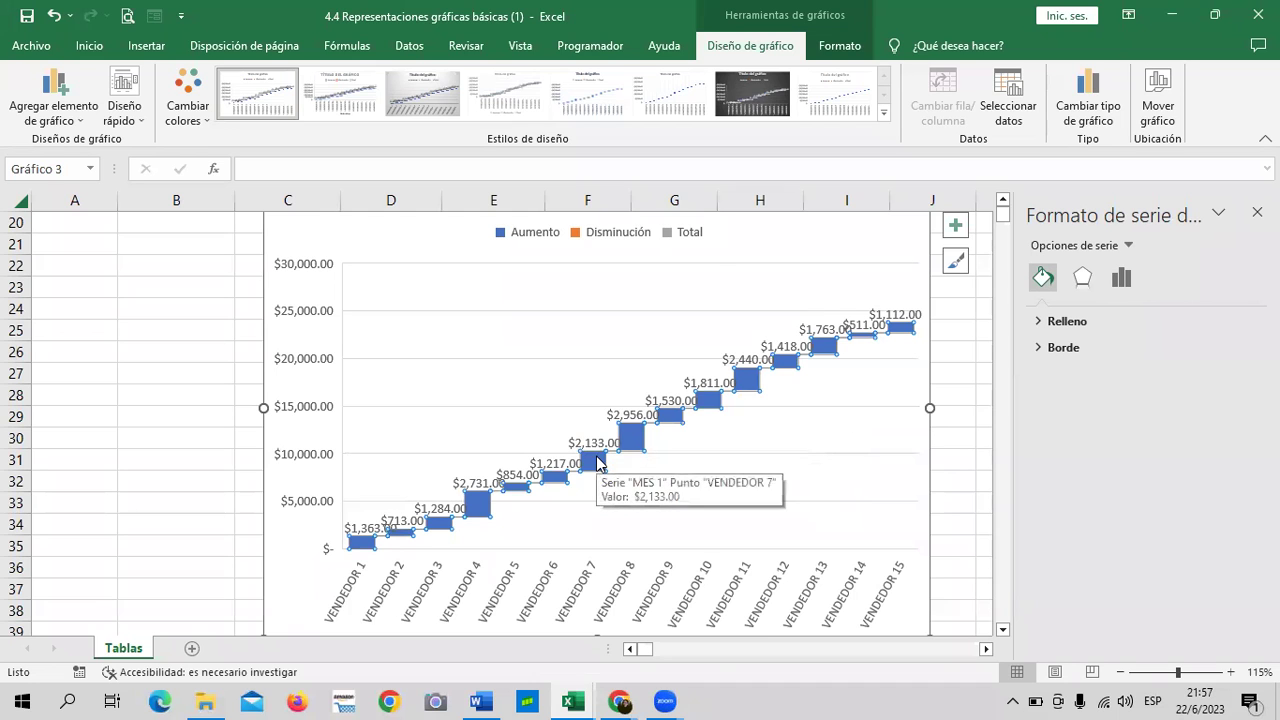
scroll(590, 467, "up", 3)
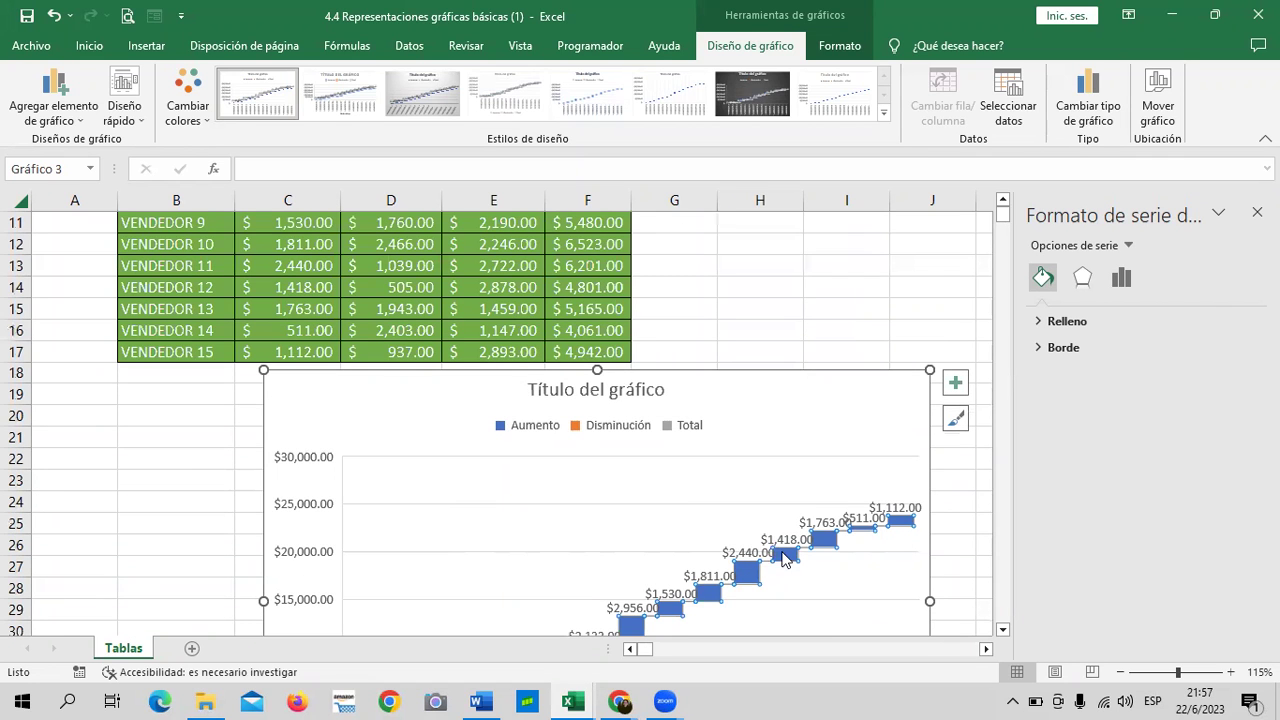
scroll(786, 550, "down", 1)
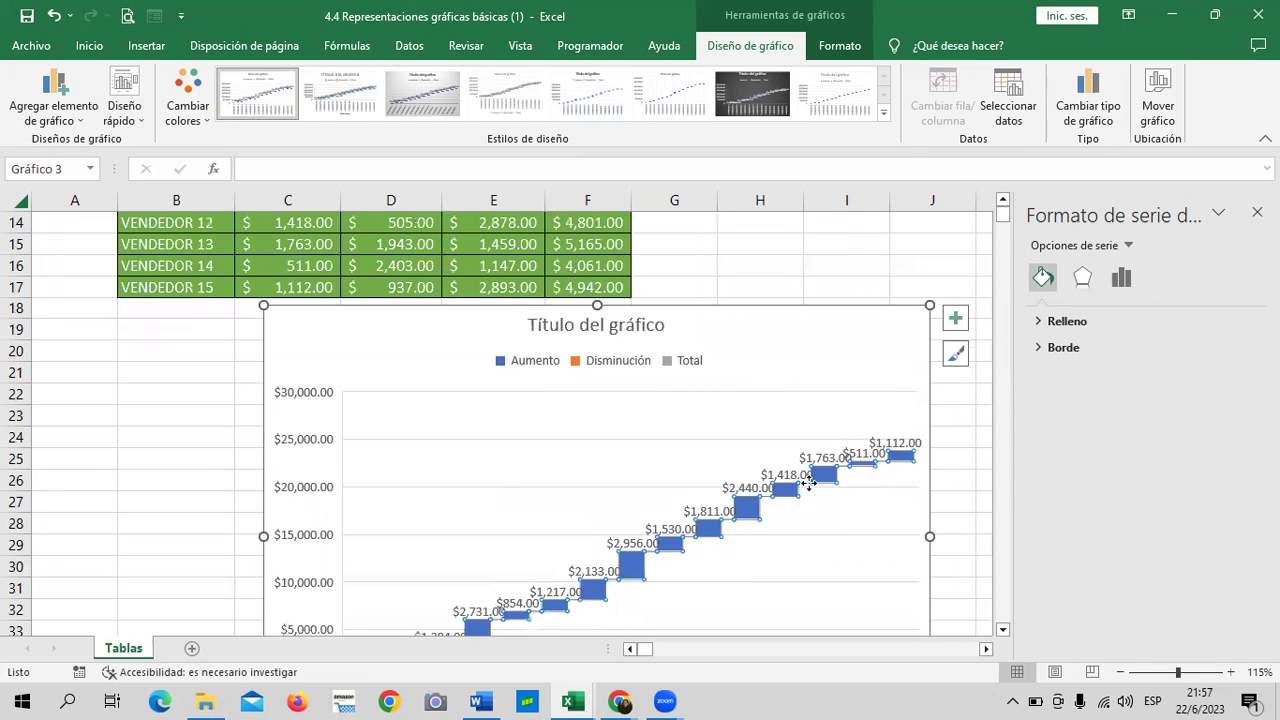
mouse_move(708, 527)
scroll(707, 530, "down", 2)
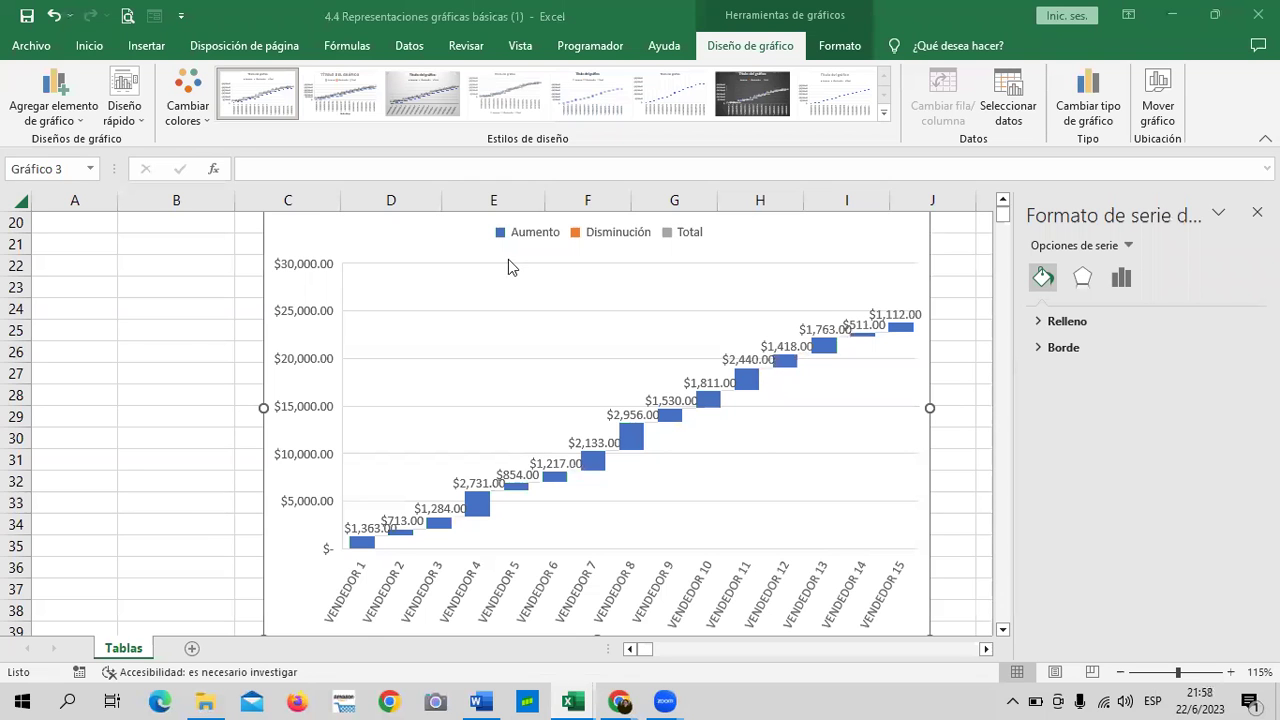
scroll(508, 259, "up", 4)
scroll(495, 270, "up", 2)
scroll(495, 263, "down", 1)
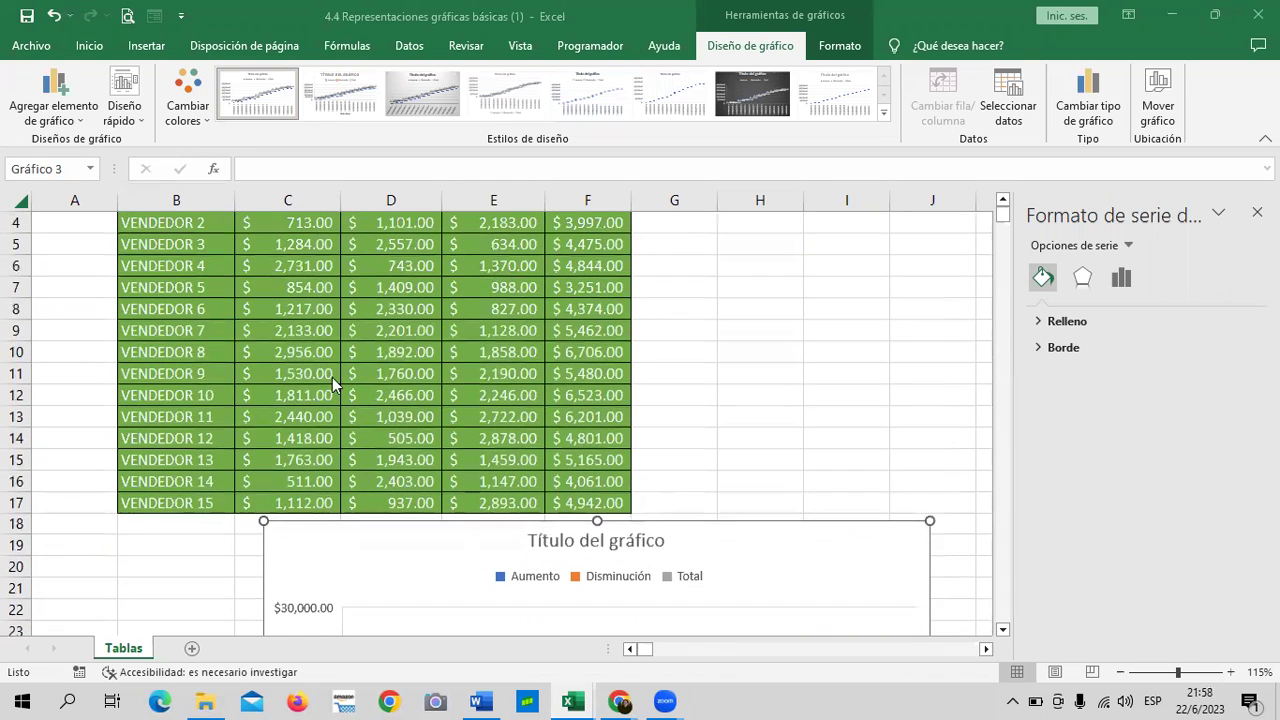
scroll(331, 370, "up", 1)
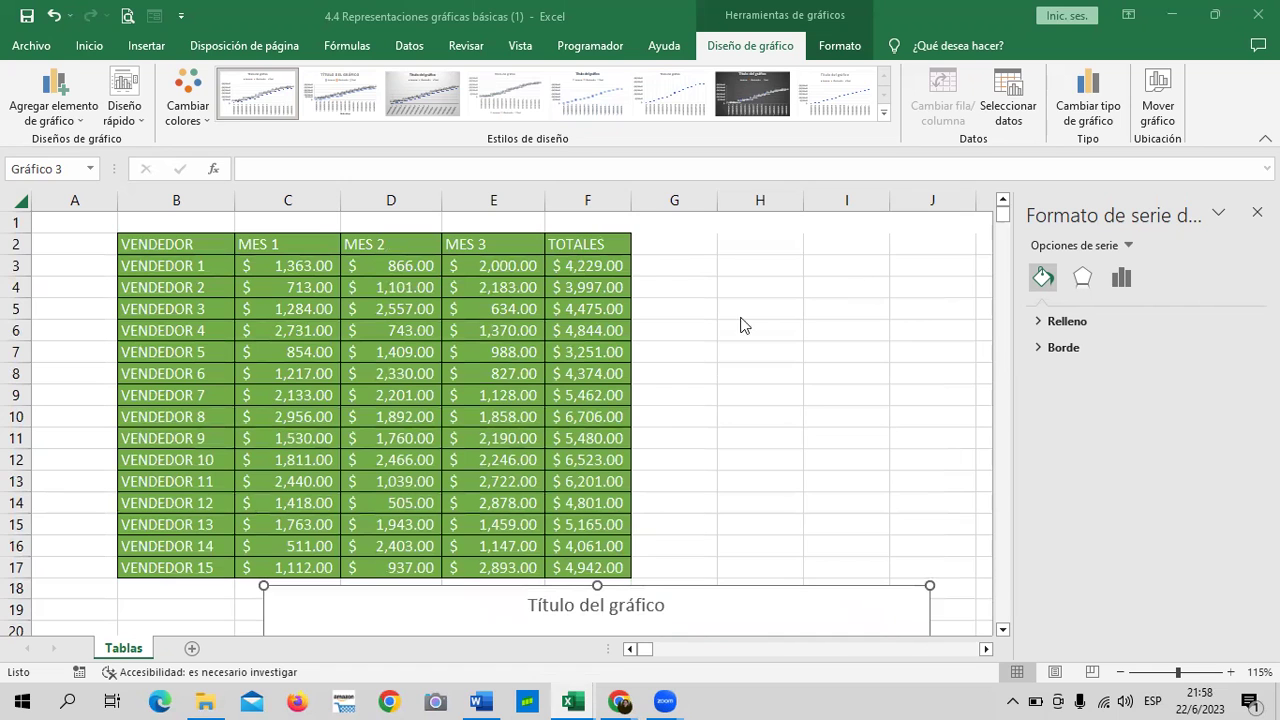
Delete the old MES 1 waterfall chart from the sheet.
left_click(371, 245)
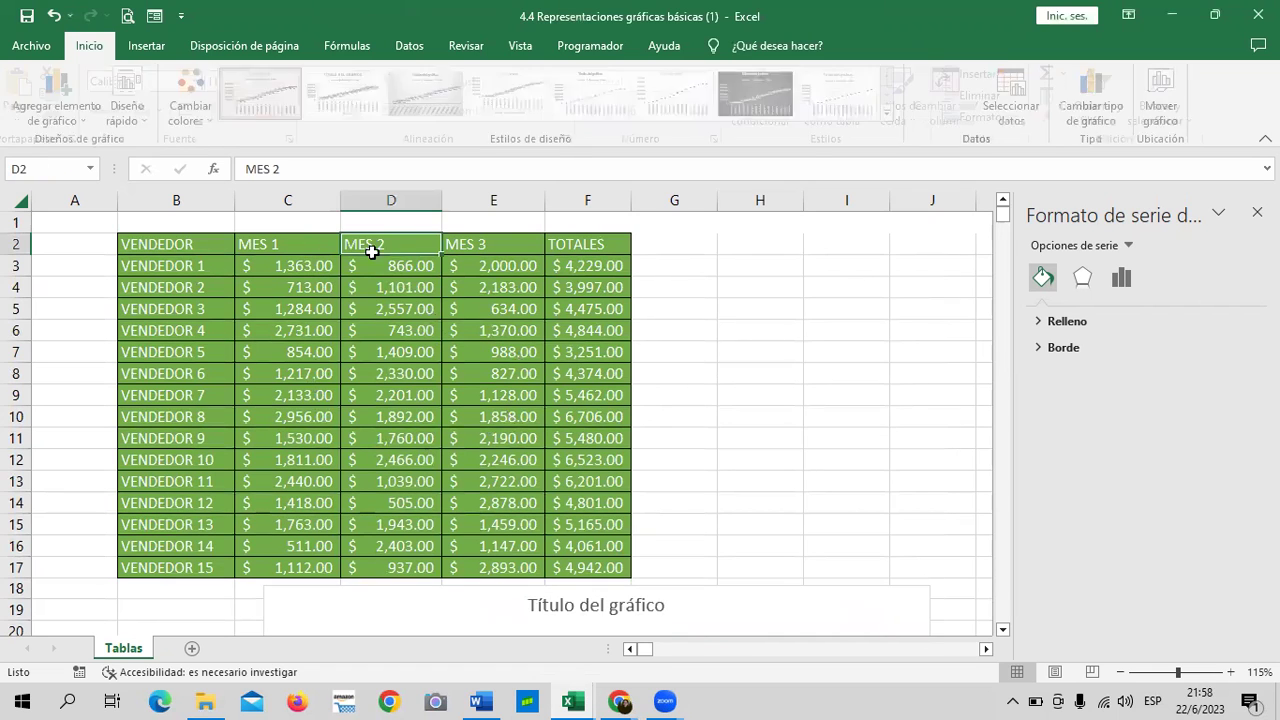
scroll(714, 497, "down", 3)
left_click(851, 418)
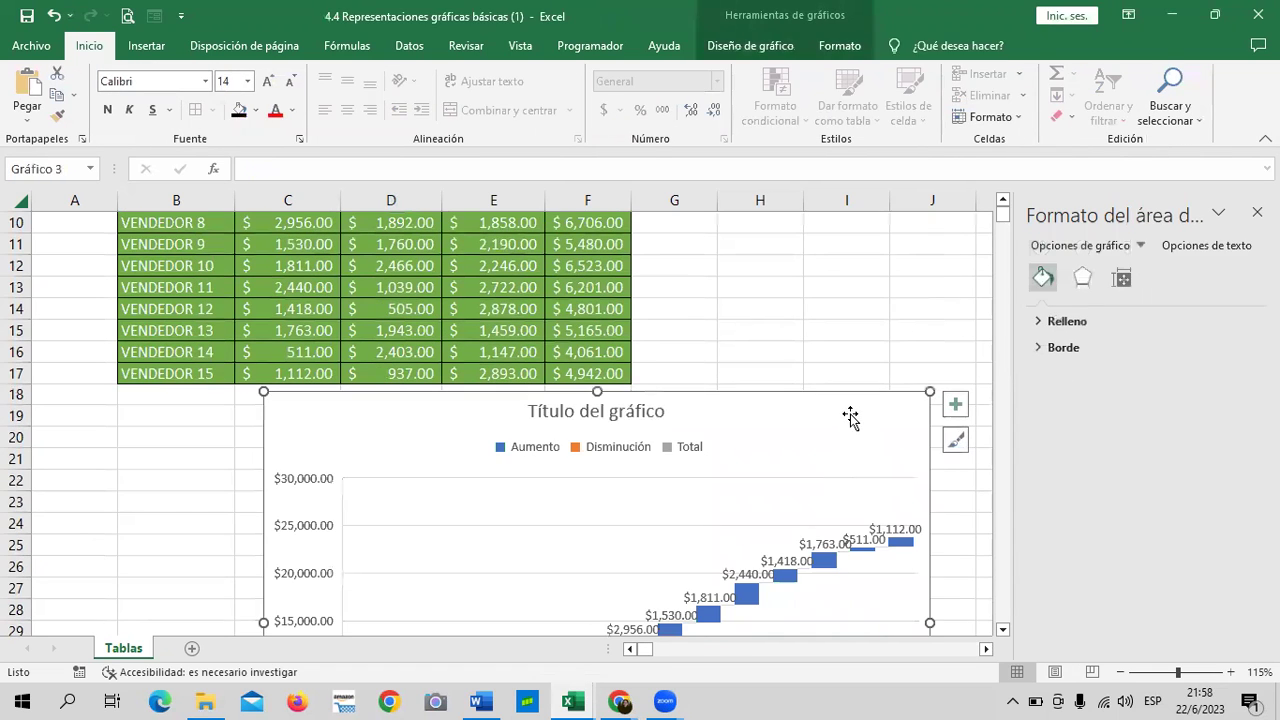
key("Delete")
scroll(700, 500, "up", 3)
Select vendor names B2:B17 with TOTALES F2:F17 and choose Cascada under Gráficos recomendados.
left_click_drag(186, 244, 180, 567)
left_click_drag(586, 244, 580, 567, "ctrl")
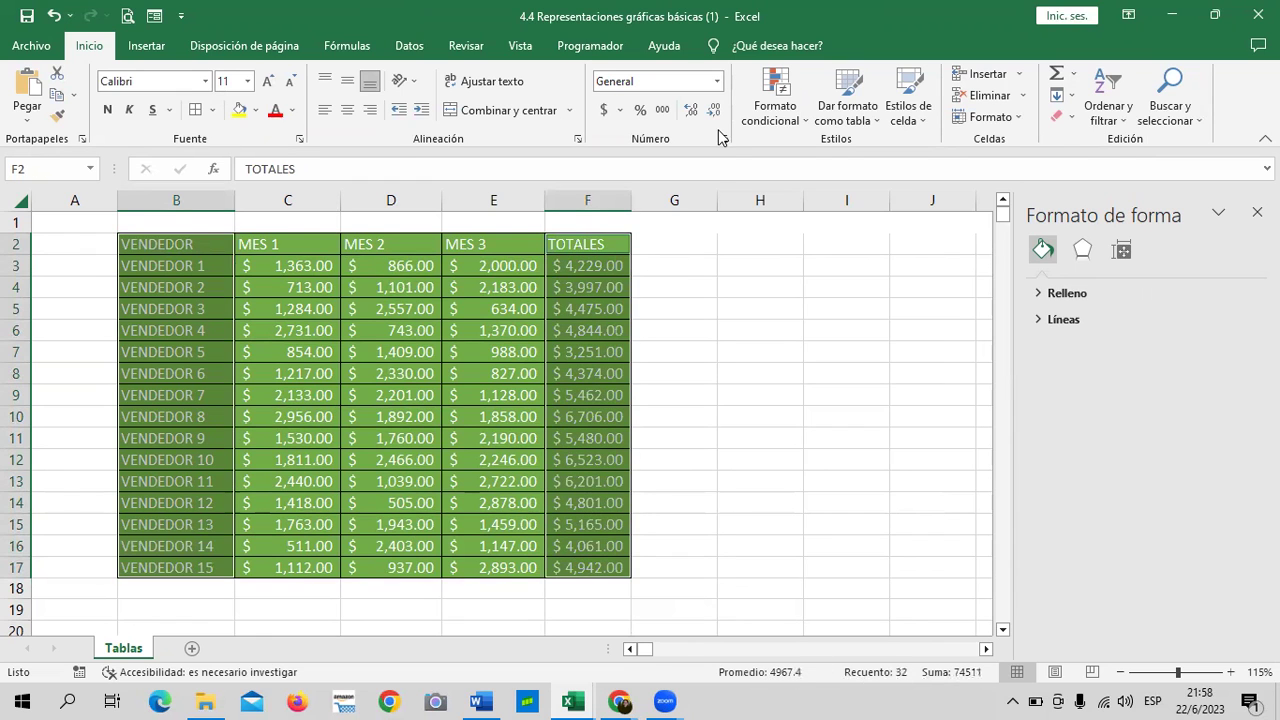
left_click(146, 46)
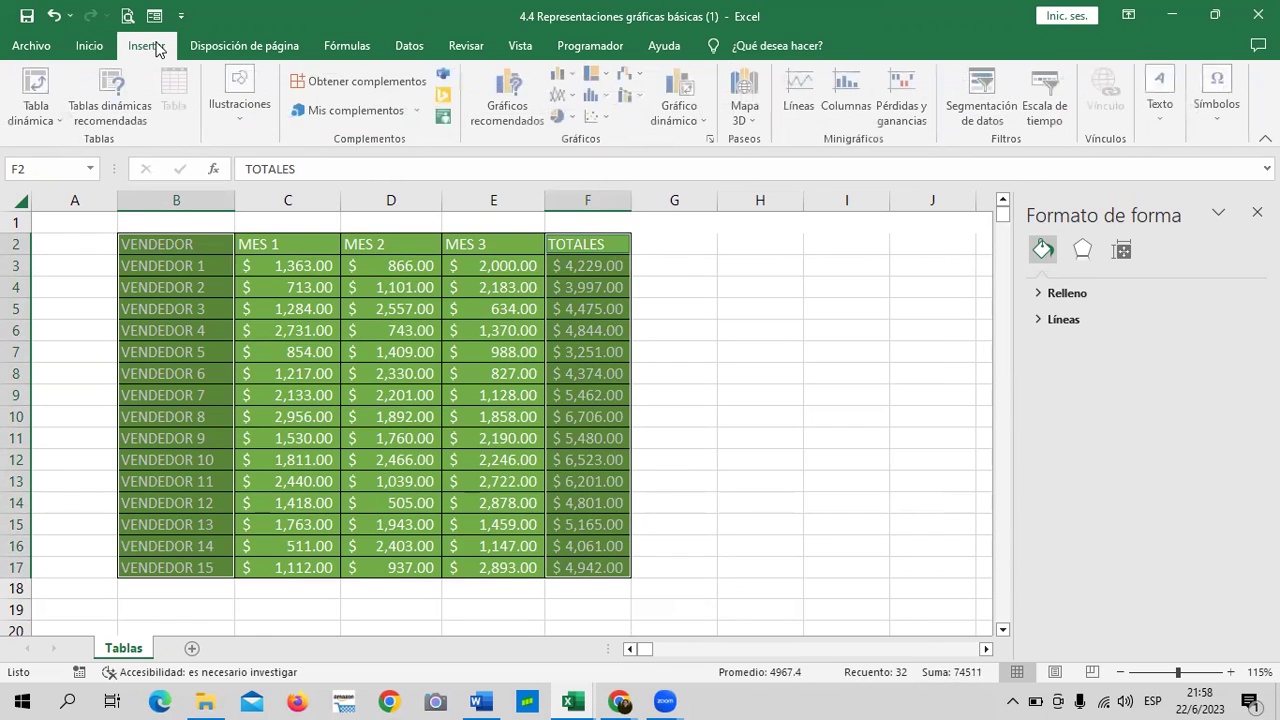
left_click(527, 108)
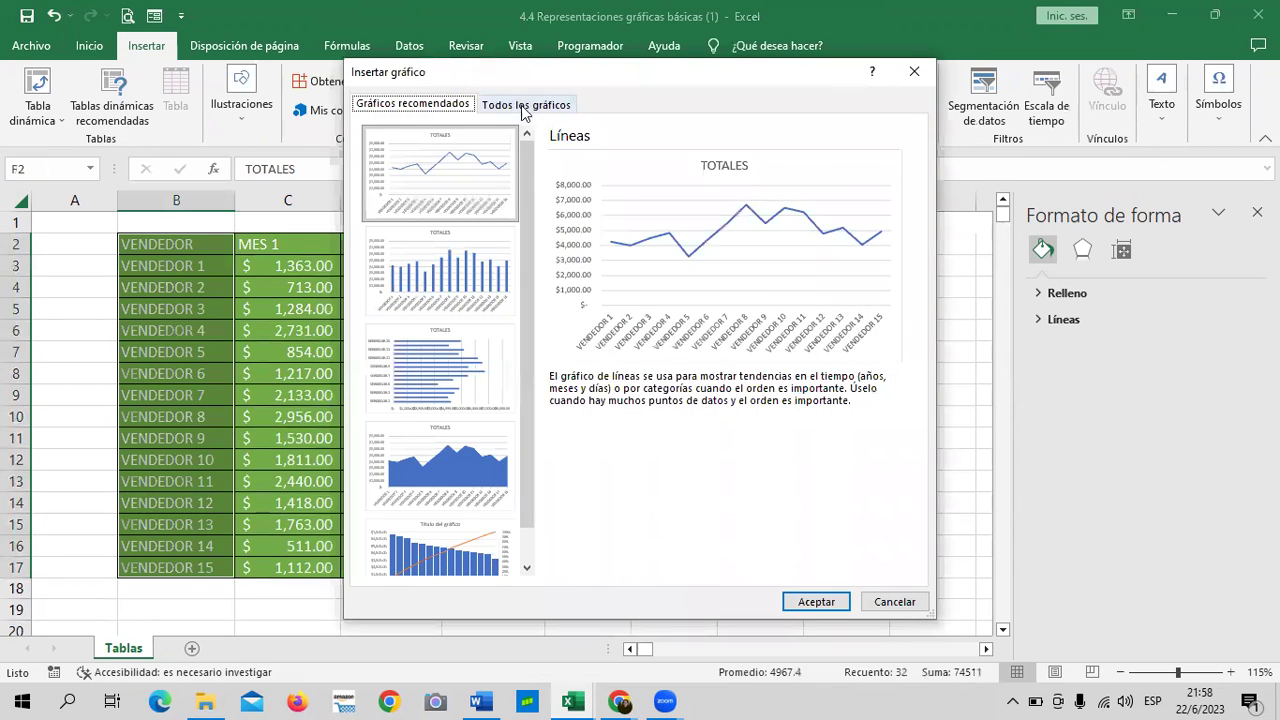
left_click(525, 104)
left_click(414, 477)
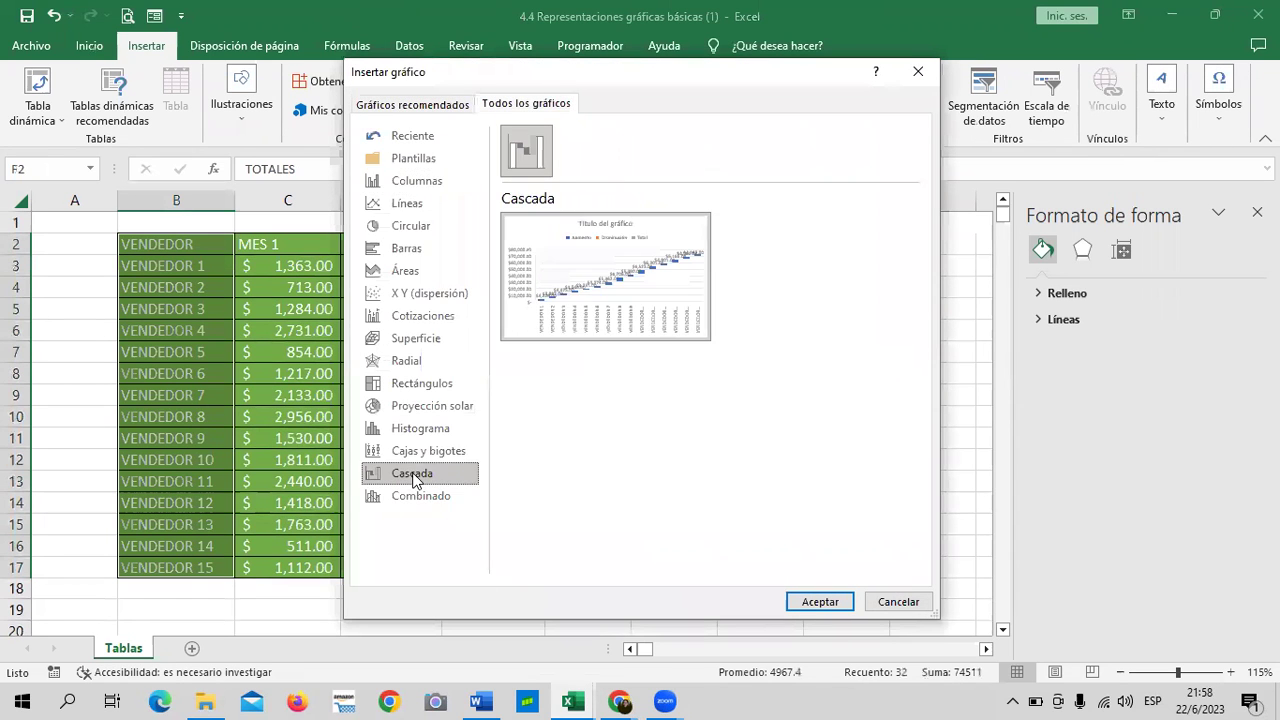
Insert the Cascada chart, move it to start at row 18, and enlarge it.
left_click(825, 606)
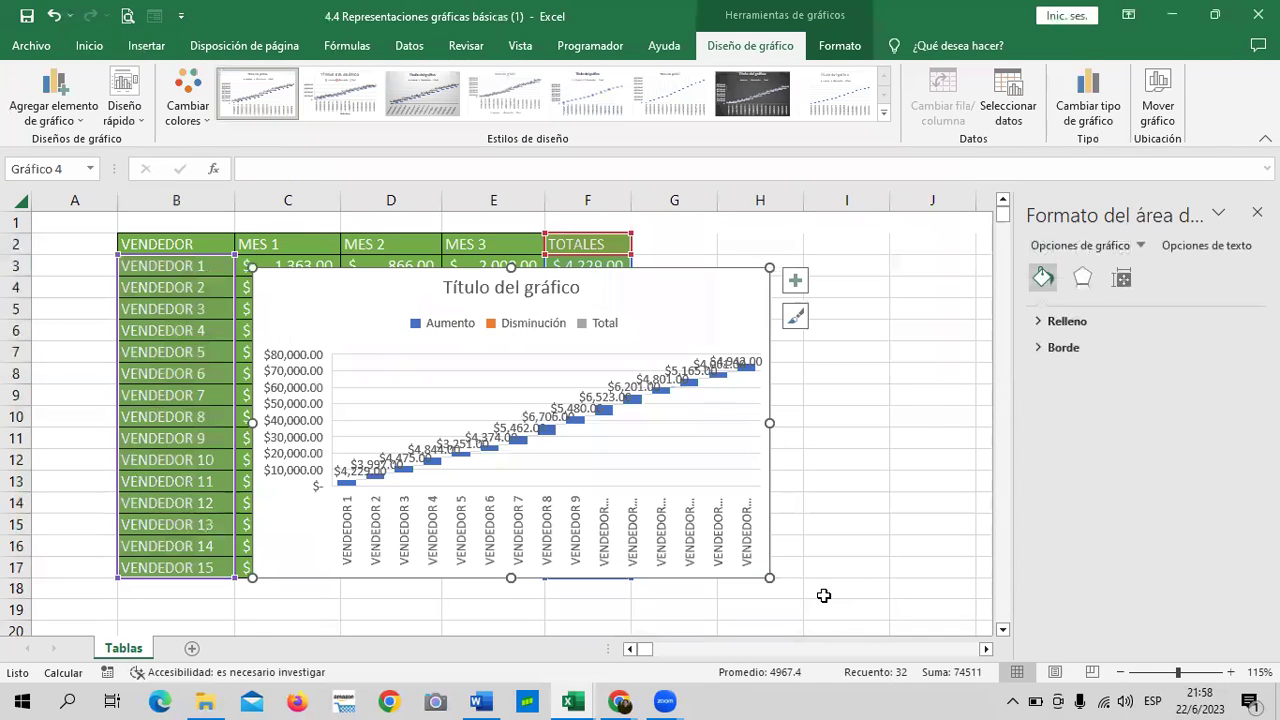
left_click_drag(709, 323, 714, 494)
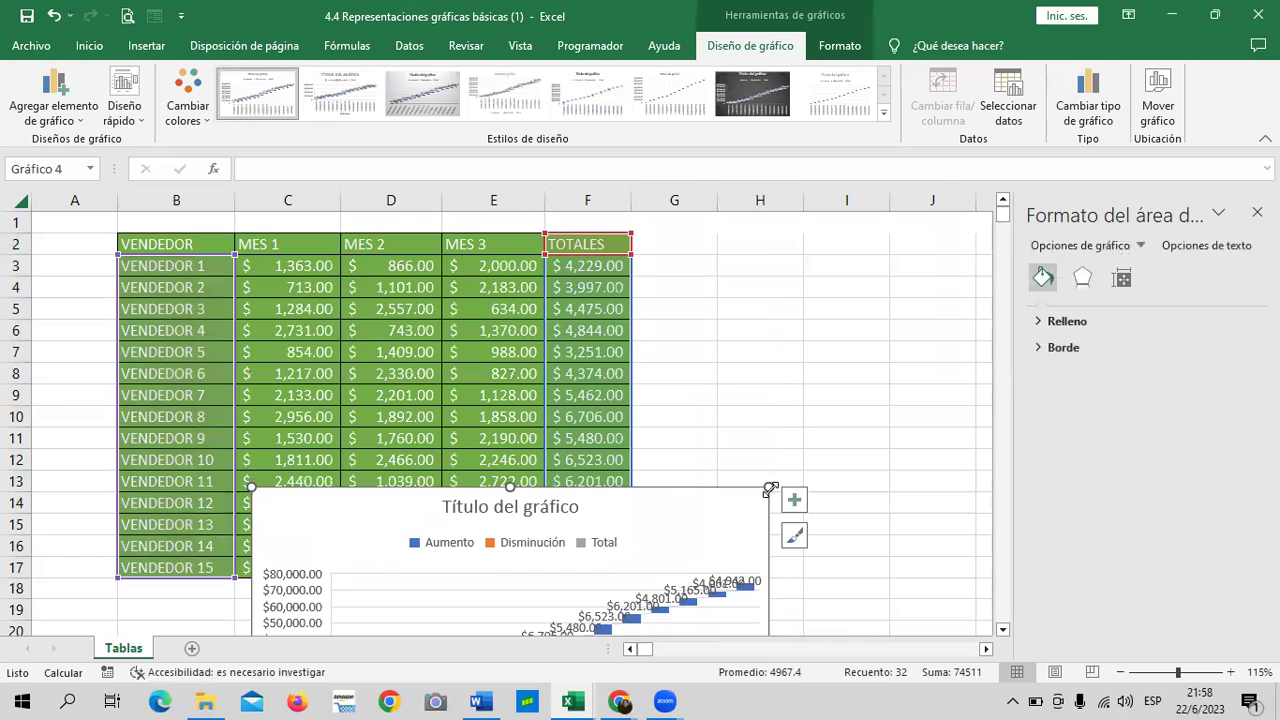
scroll(714, 494, "down", 2)
left_click_drag(679, 383, 676, 460)
scroll(676, 460, "down", 3)
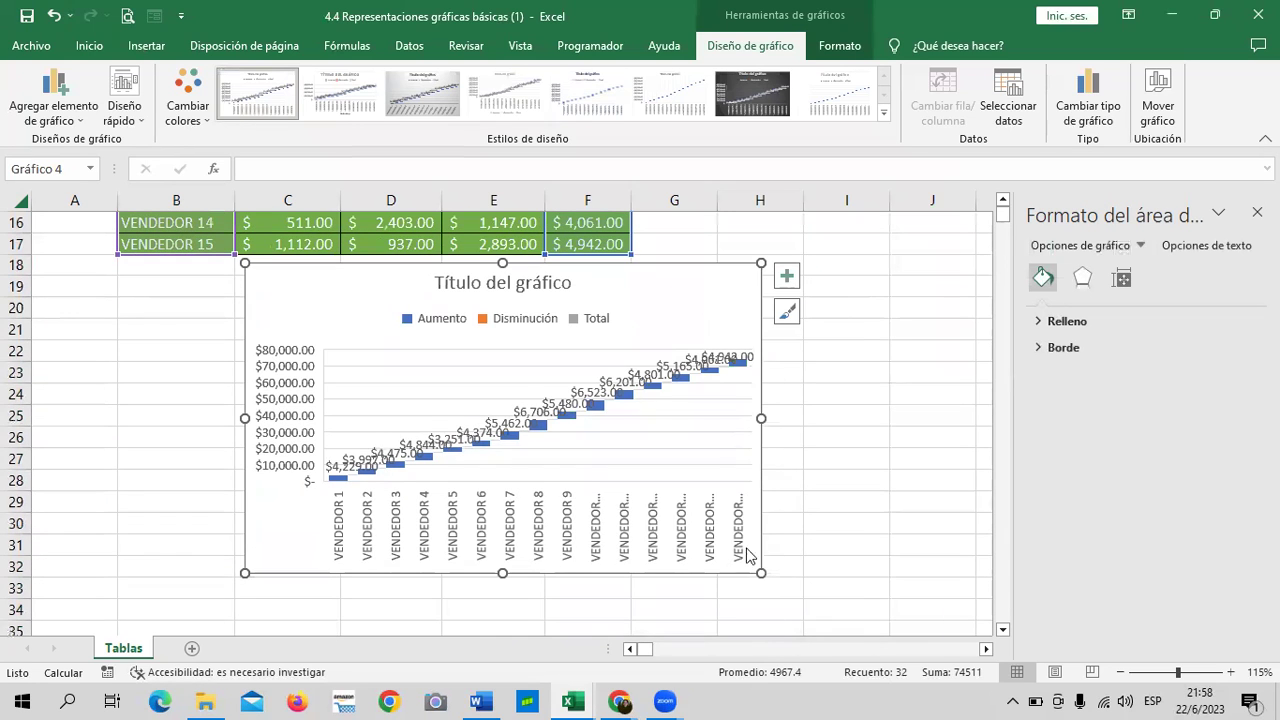
left_click_drag(761, 573, 846, 629)
scroll(846, 629, "down", 3)
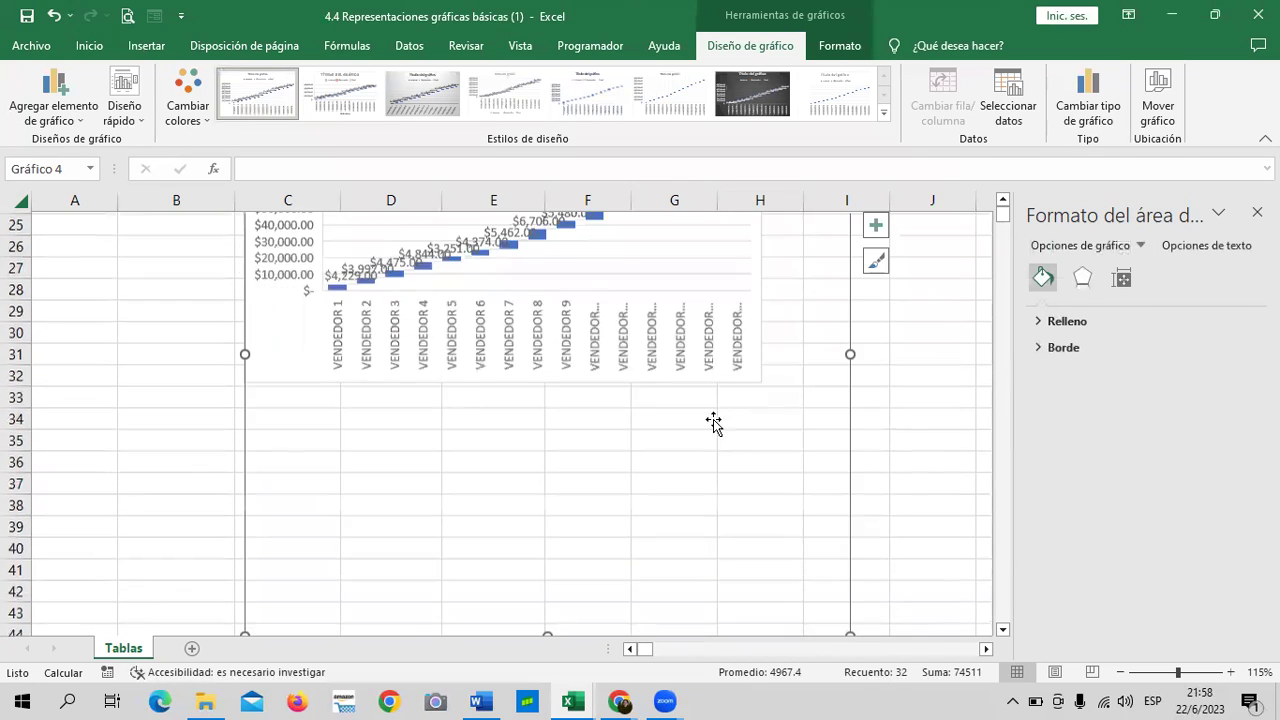
scroll(714, 423, "up", 3)
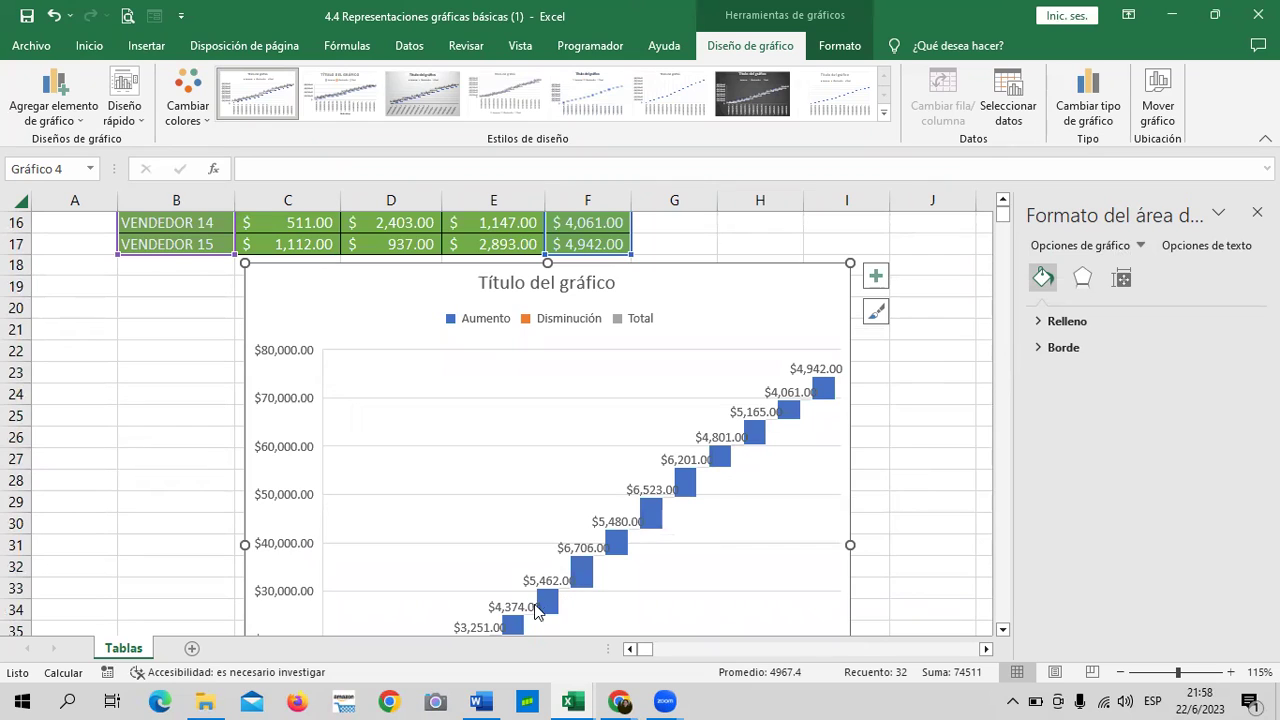
mouse_move(546, 598)
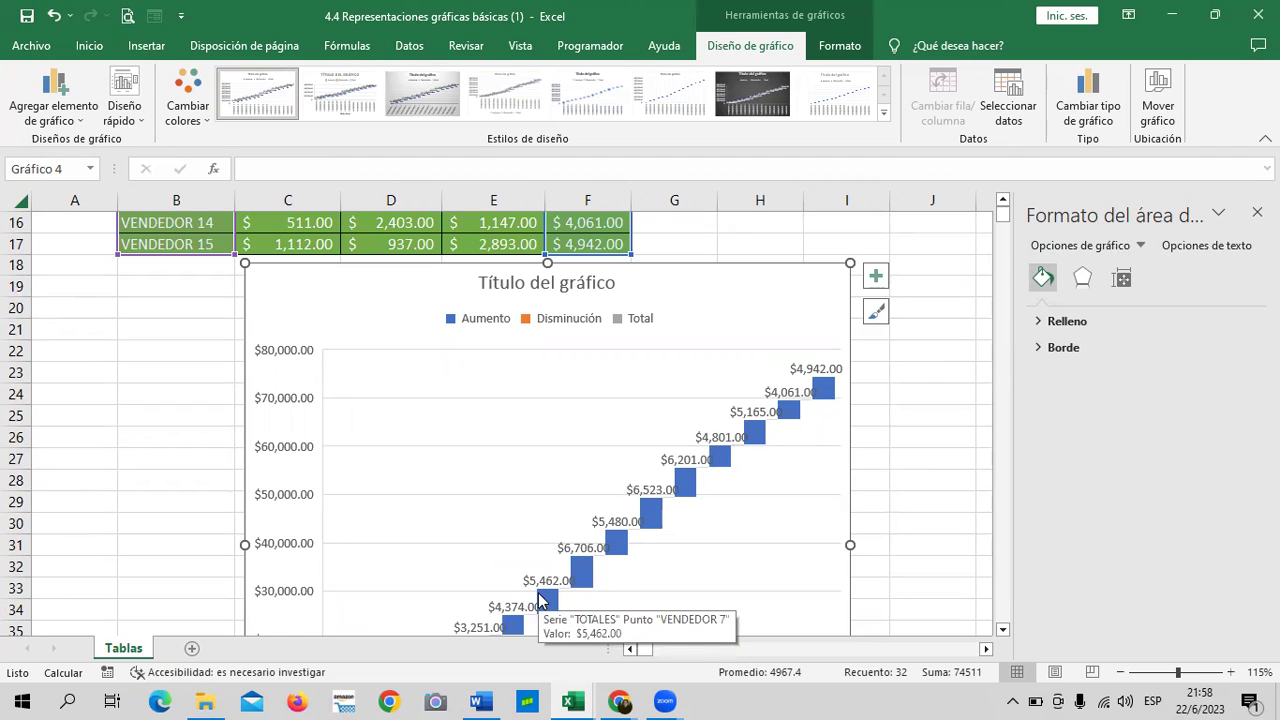
scroll(686, 516, "down", 2)
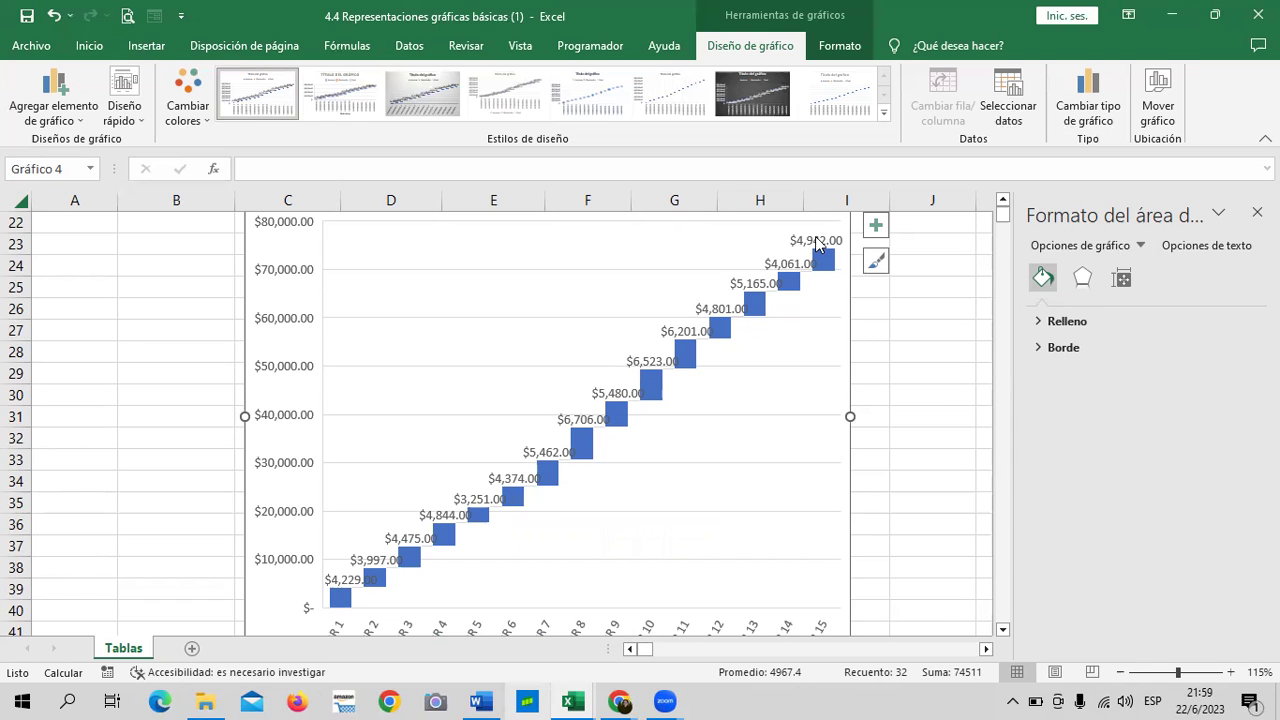
key("Escape")
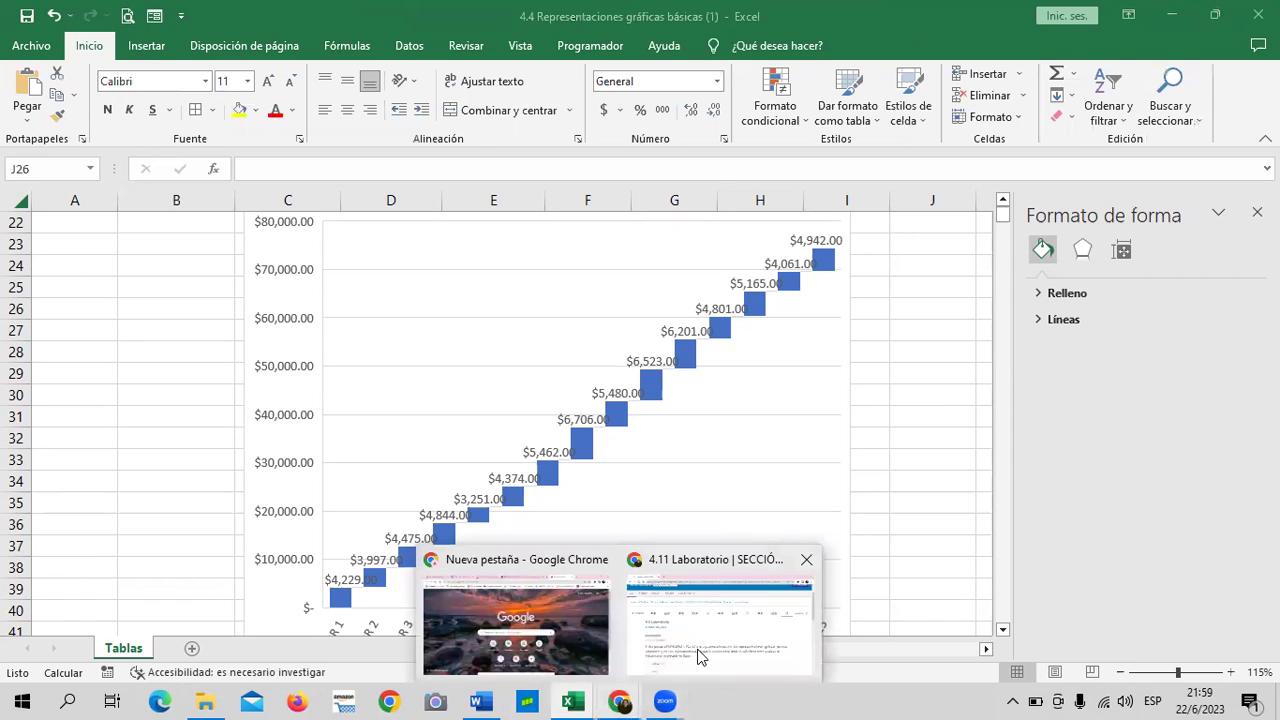
From the 4.11 Laboratorio page in Chrome, use the Curso breadcrumb to reach the Excel básico outline.
left_click(700, 655)
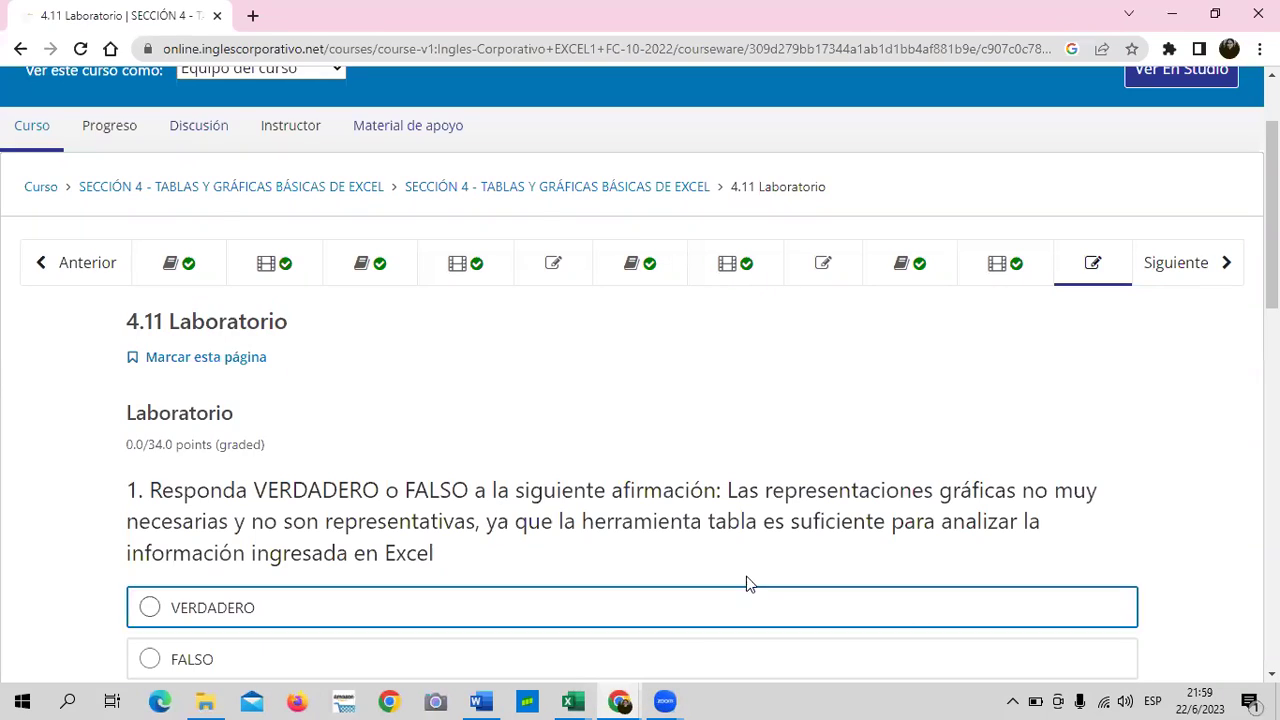
left_click(38, 192)
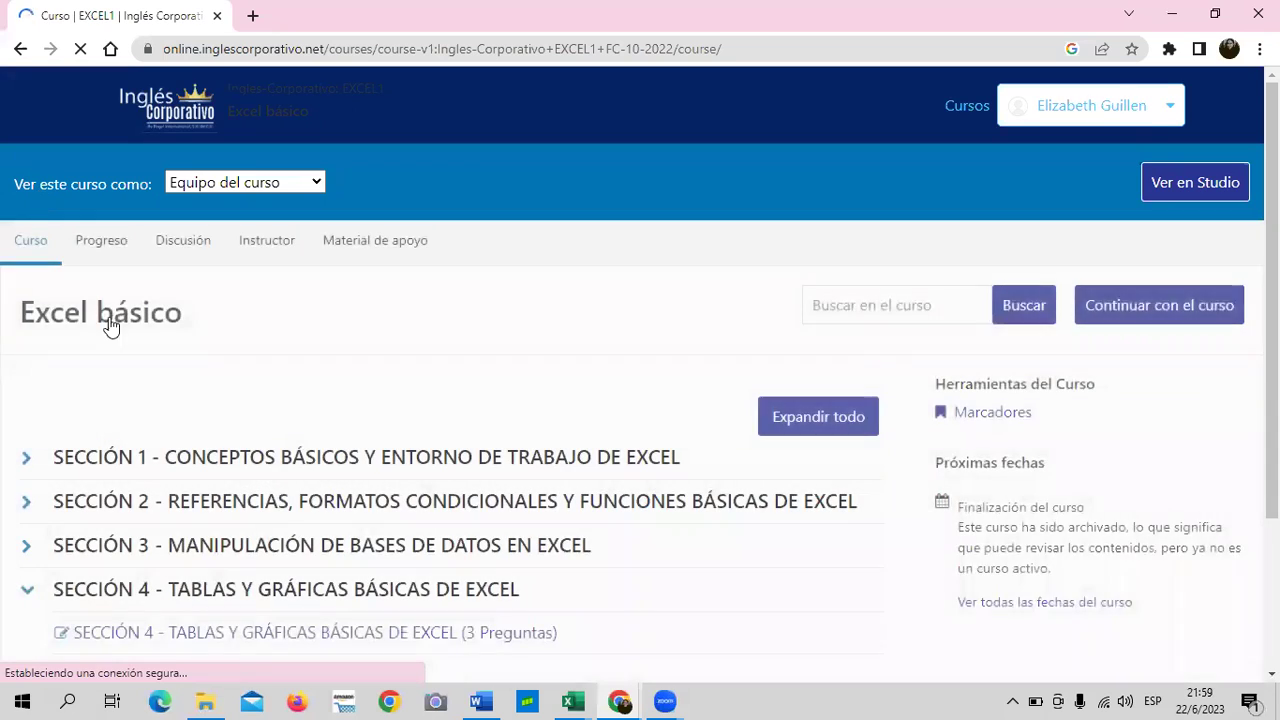
scroll(300, 500, "down", 1)
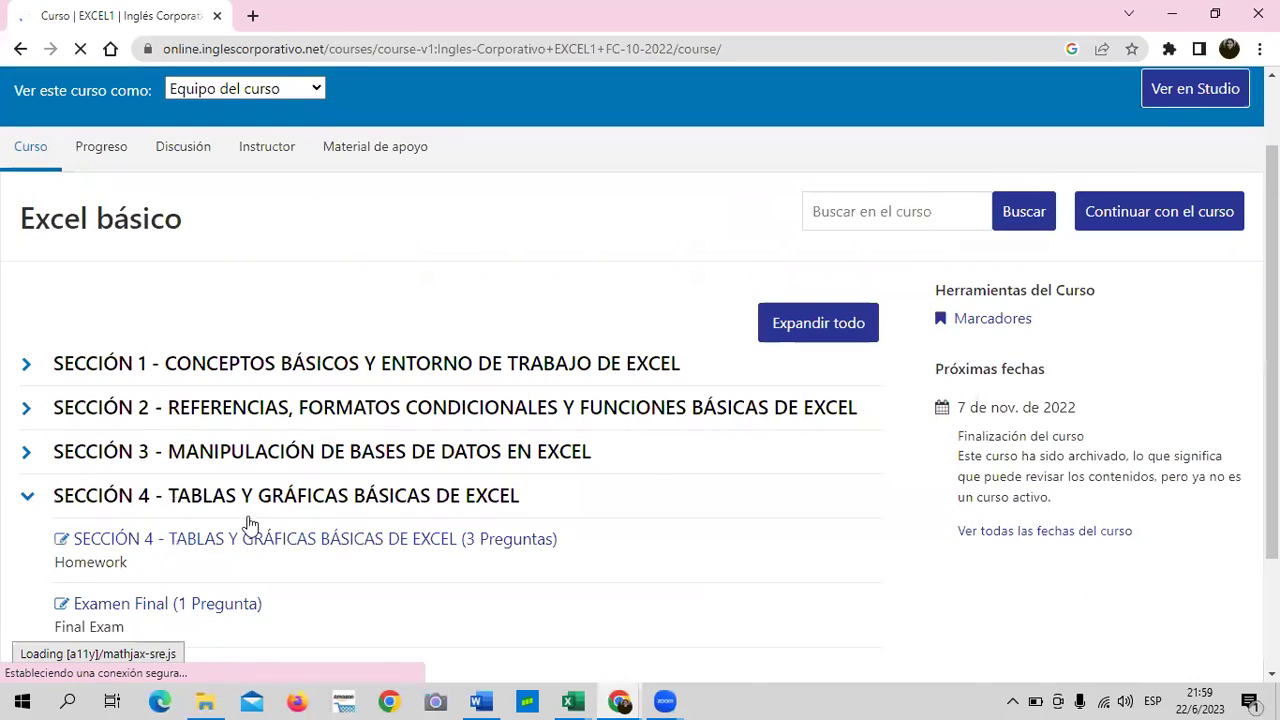
scroll(165, 540, "down", 2)
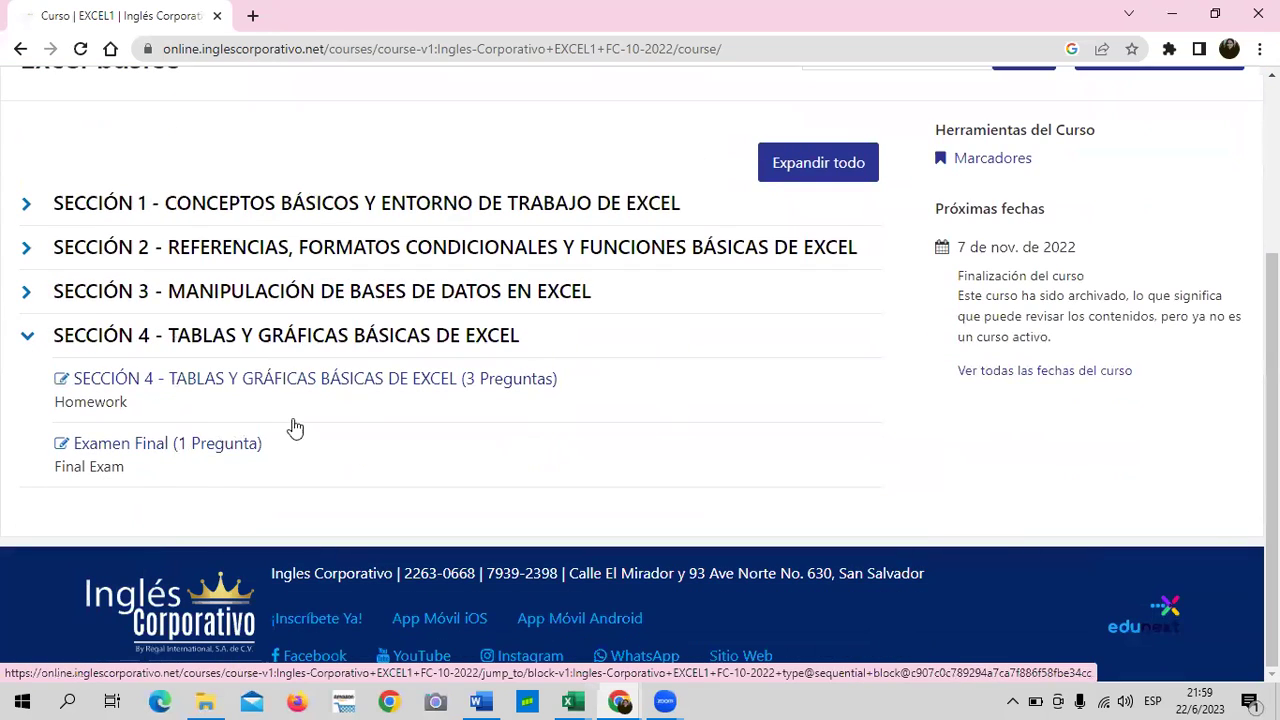
scroll(334, 451, "up", 1)
scroll(332, 462, "up", 1)
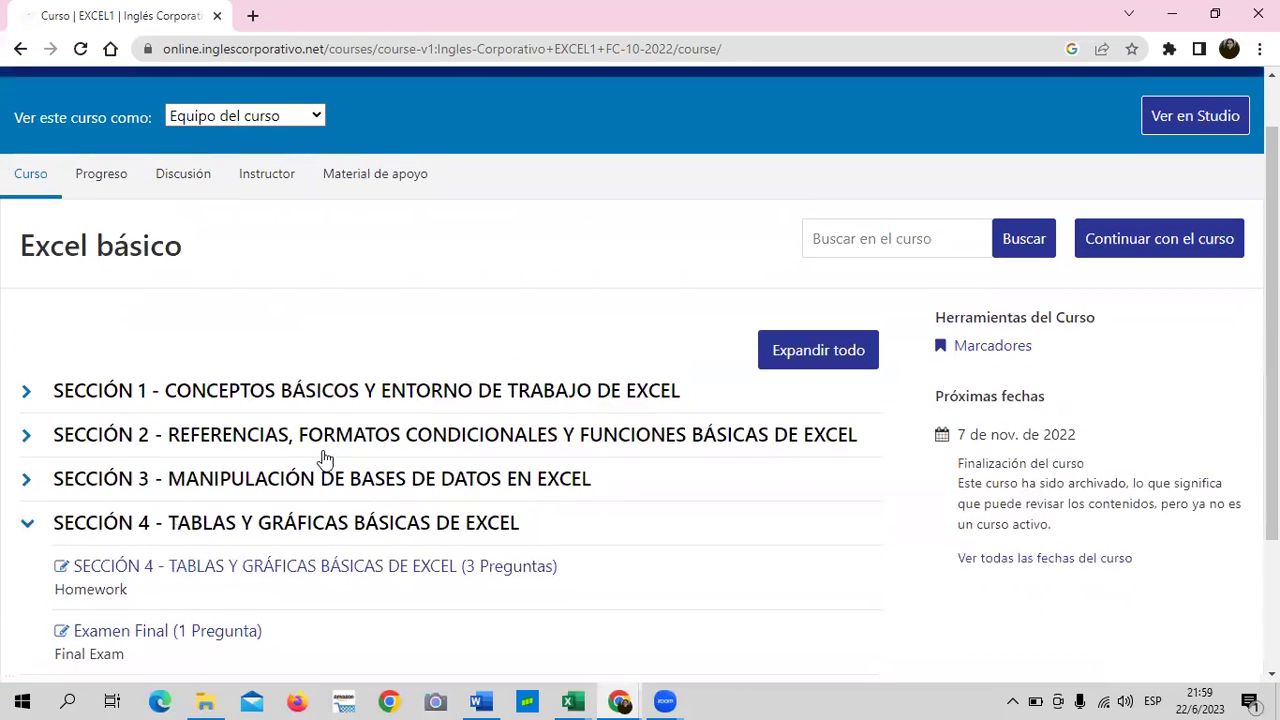